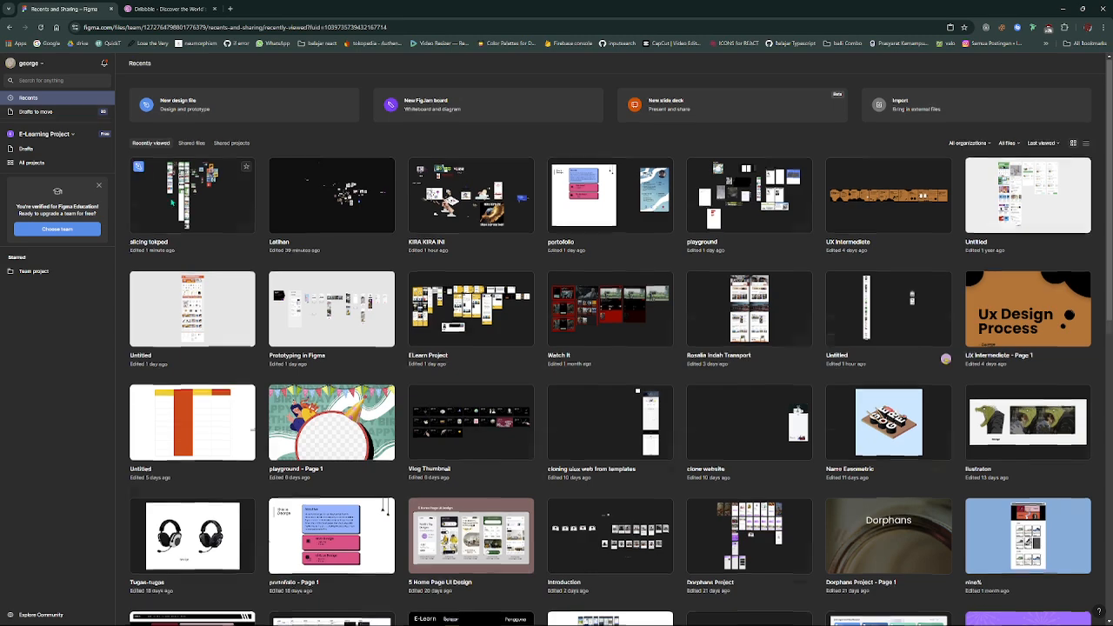
scroll(173, 202, "down", 2)
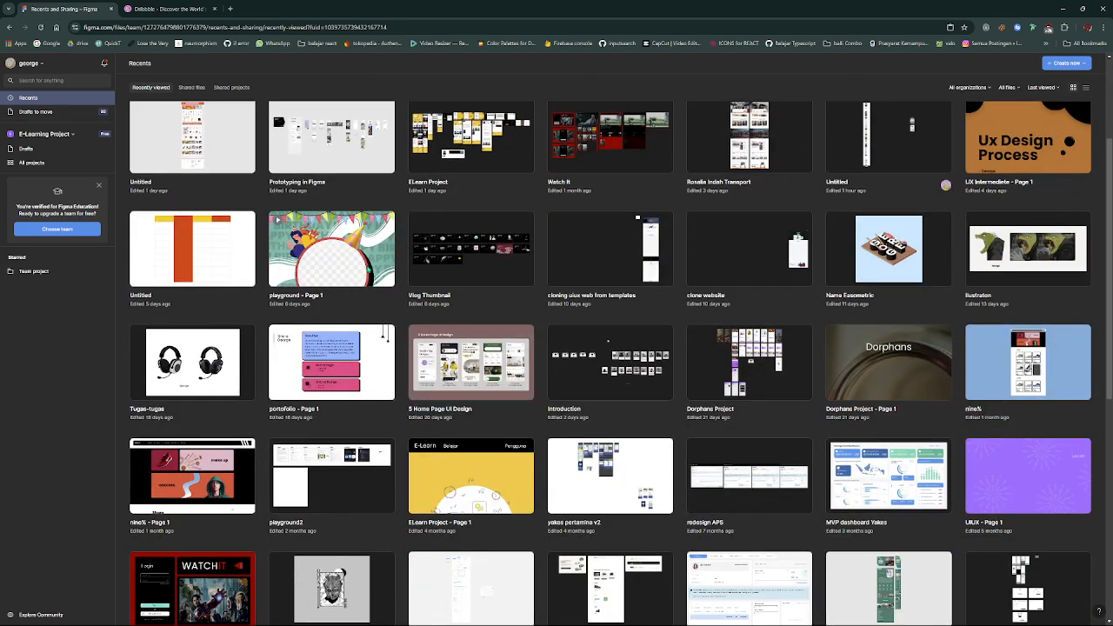
scroll(439, 252, "down", 2)
scroll(439, 252, "up", 4)
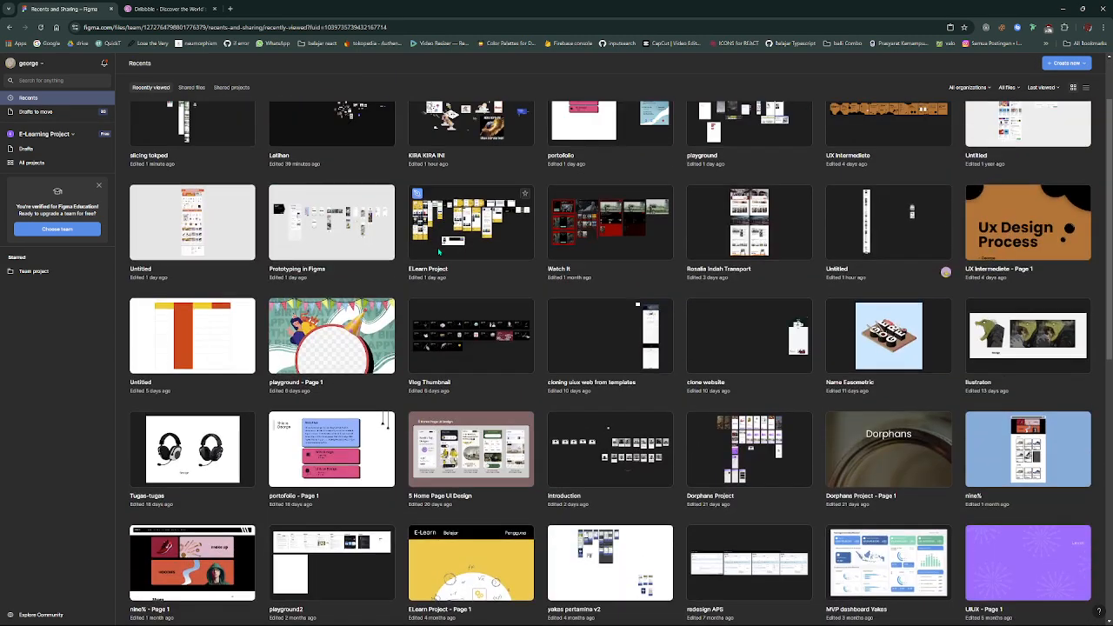
scroll(457, 348, "down", 2)
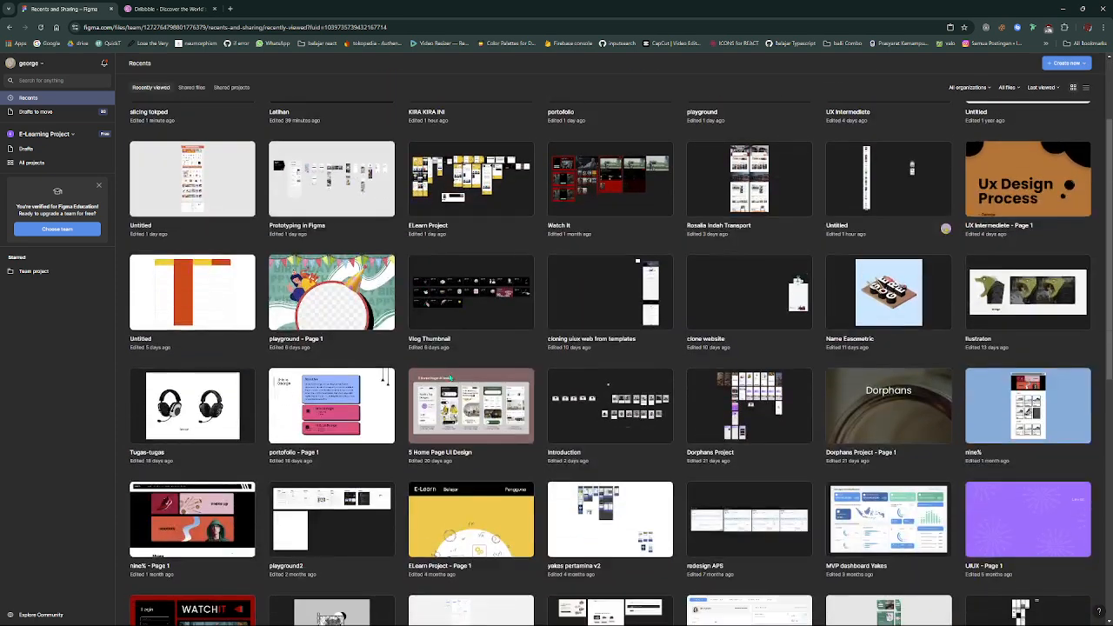
left_click(456, 394)
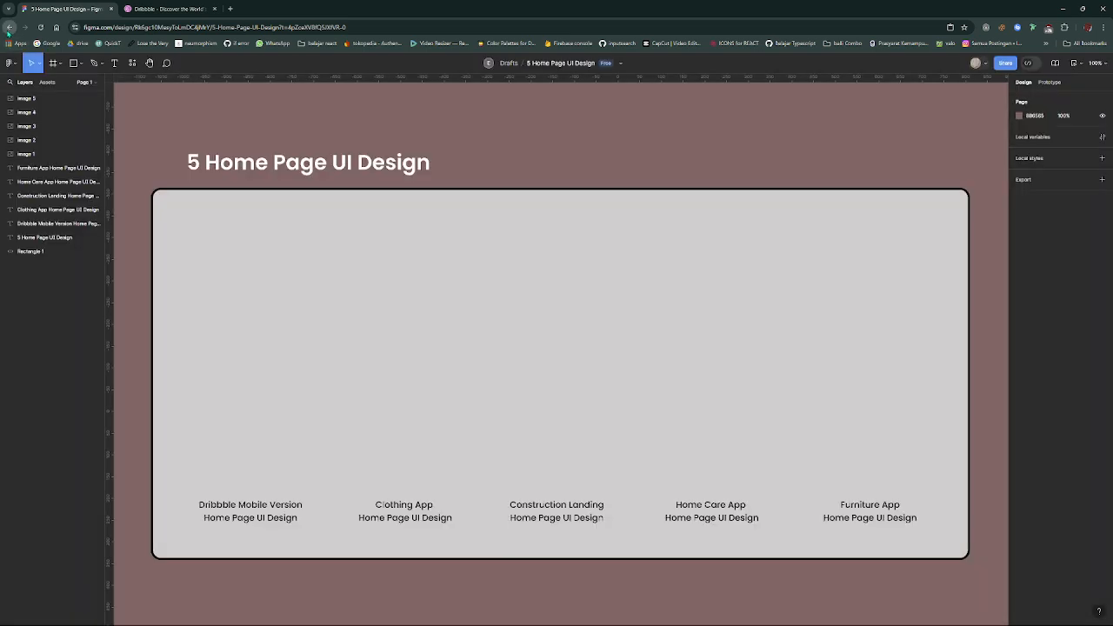
left_click(8, 28)
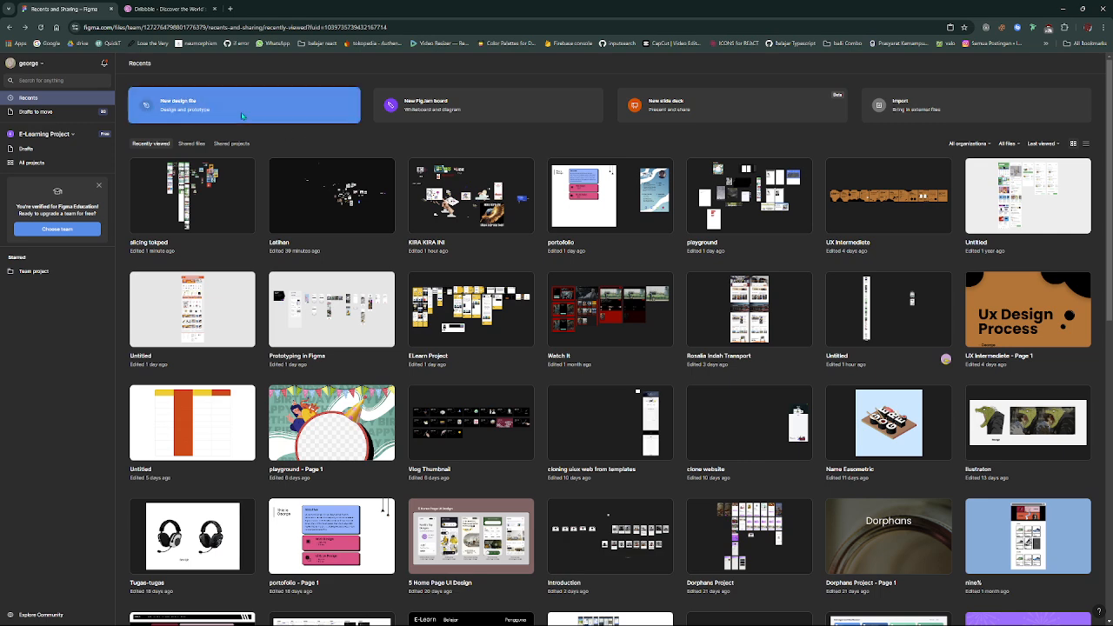
- Create a new blank design file
right_click(241, 112)
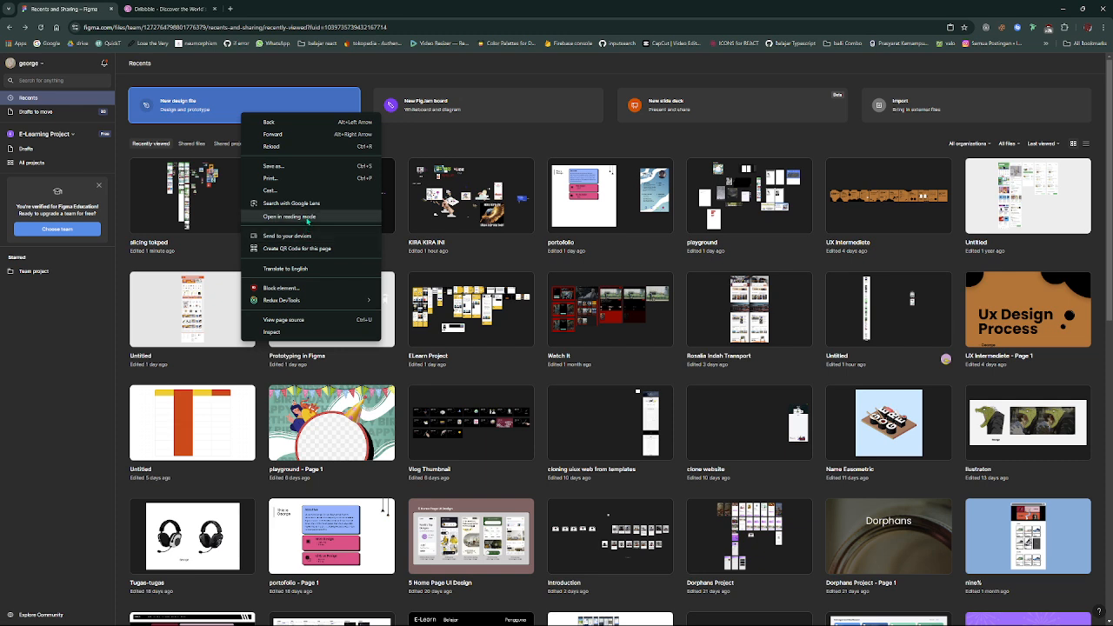
left_click(210, 122)
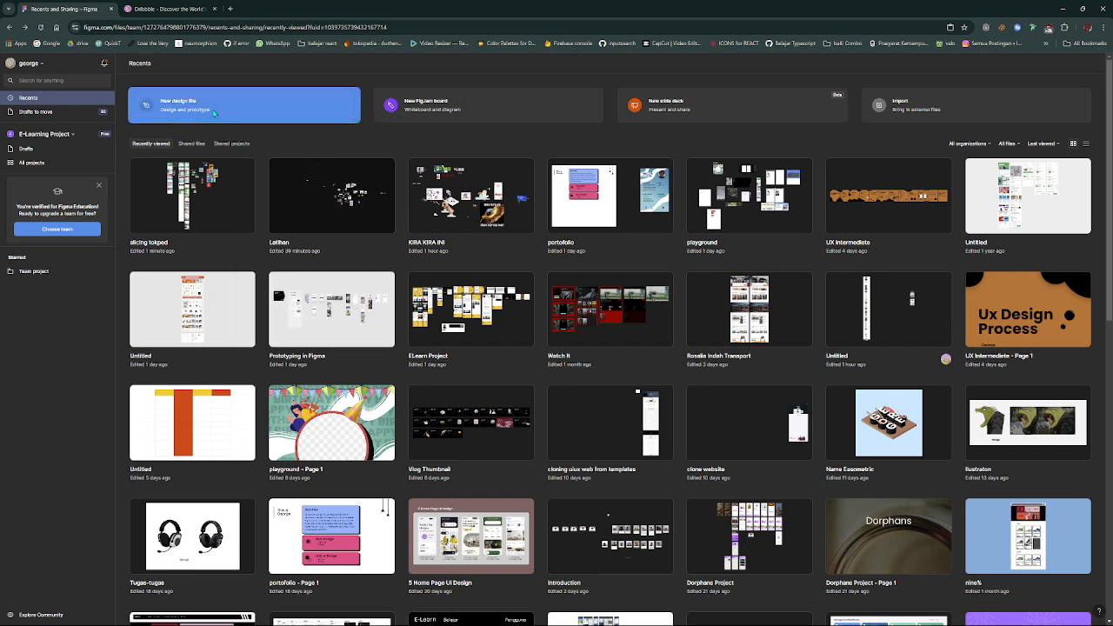
right_click(214, 110)
left_click(215, 97)
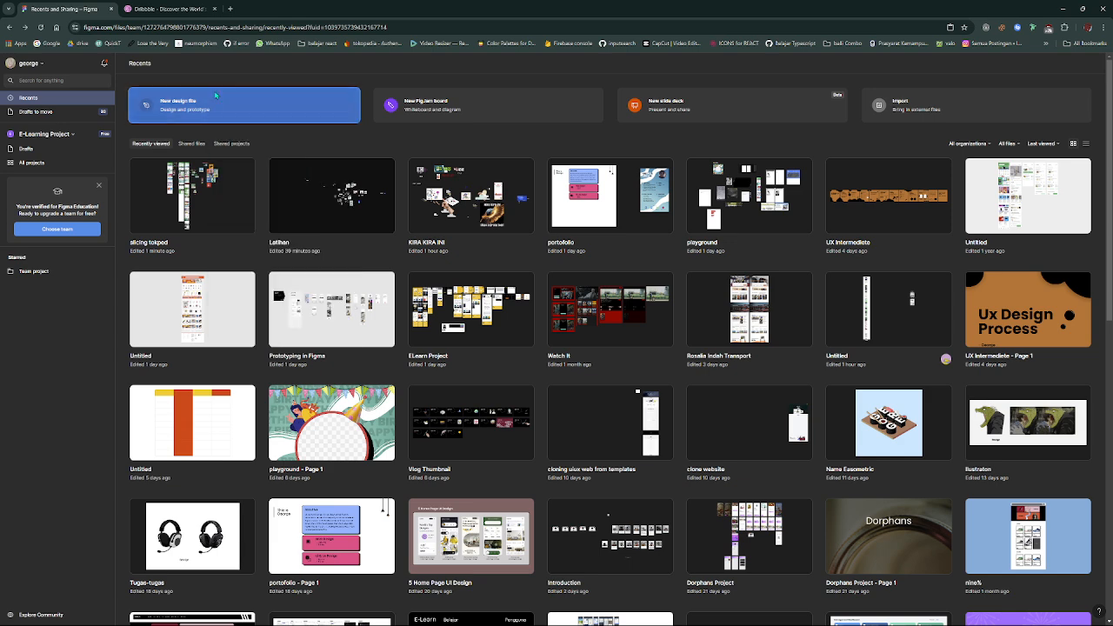
- Open the file browser in a separate browser tab, and return to the untitled design file
left_click(11, 63)
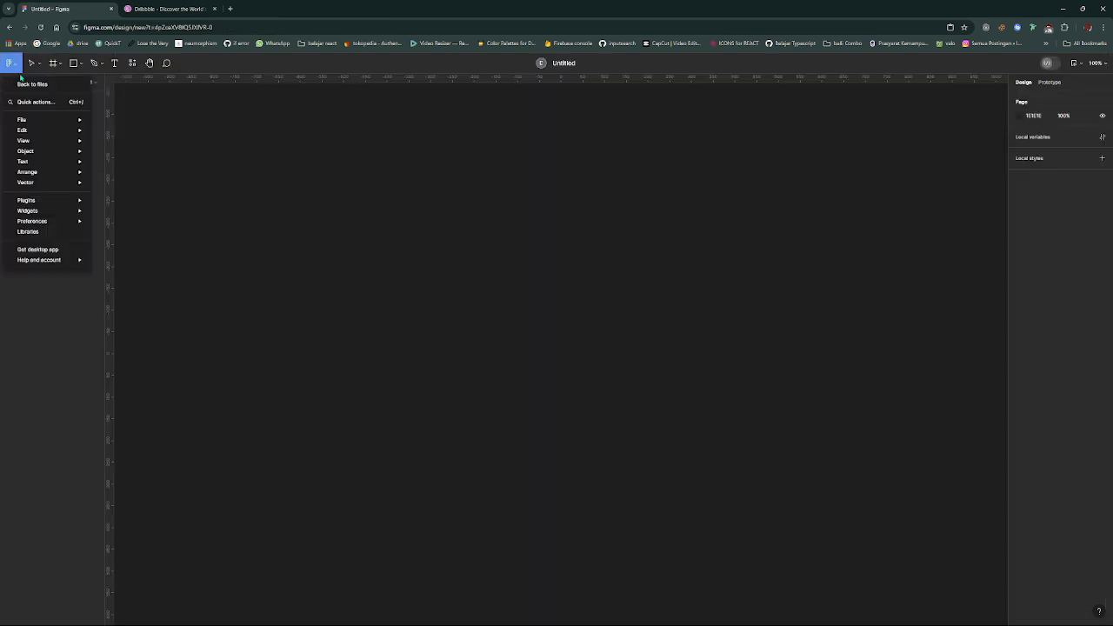
left_click(19, 81)
left_click(164, 8)
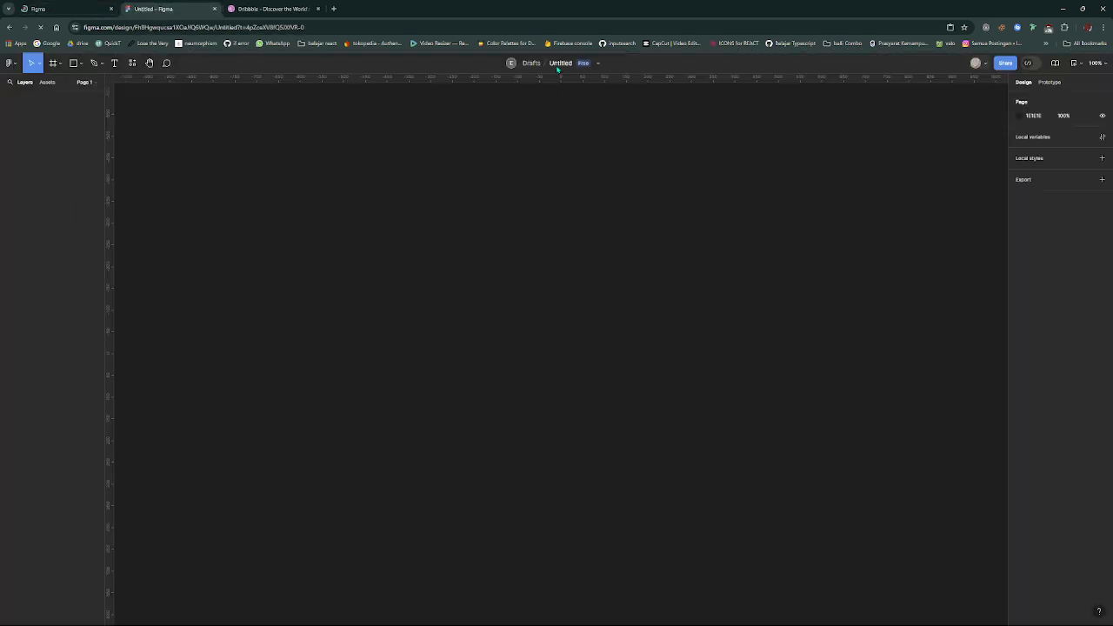
- Rename the untitled design file as Slicing
left_click(559, 65)
left_click(558, 63)
key("BackSpace")
key("BackSpace")
key("BackSpace")
key("BackSpace")
key("BackSpace")
key("BackSpace")
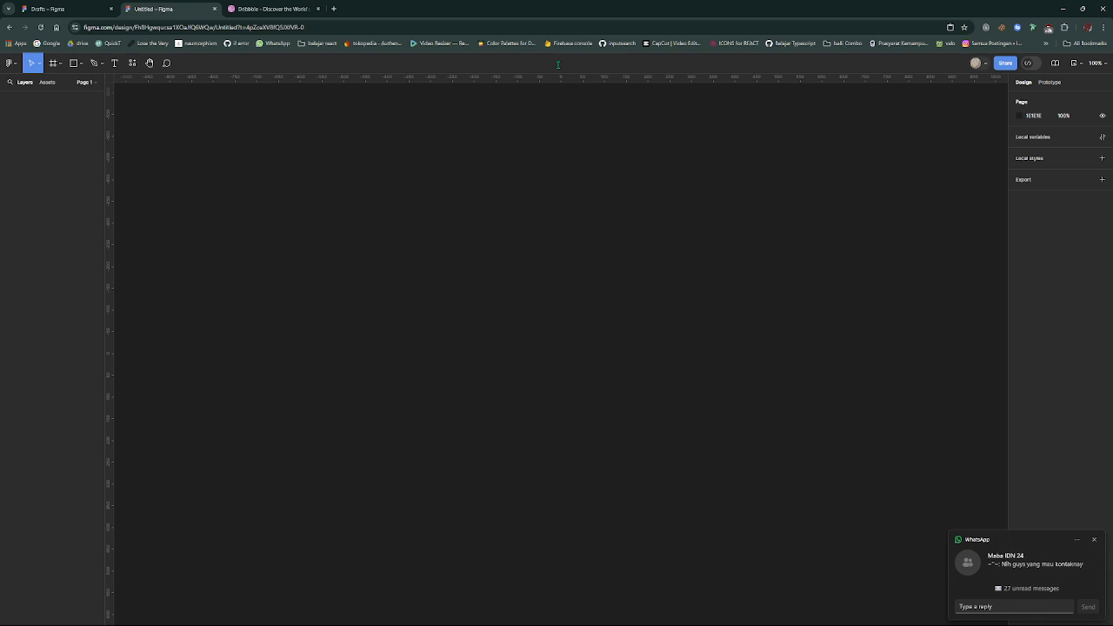
type("Slicing")
key("Return")
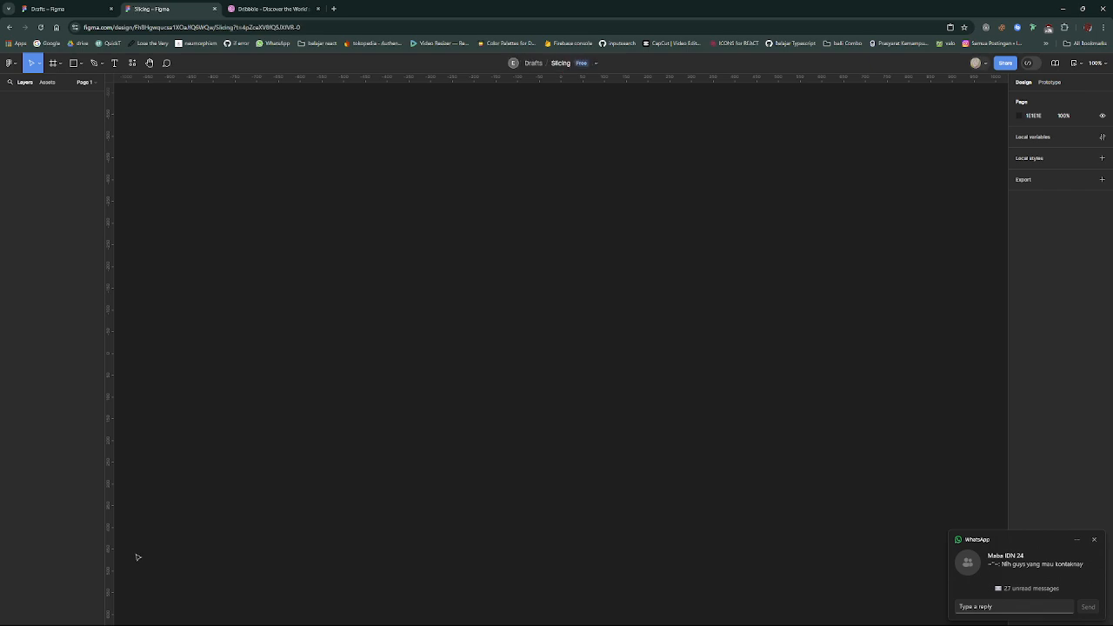
- Find the "5 Home Page UI Design" file among the recent files and open it beside the Slicing file
left_click(52, 9)
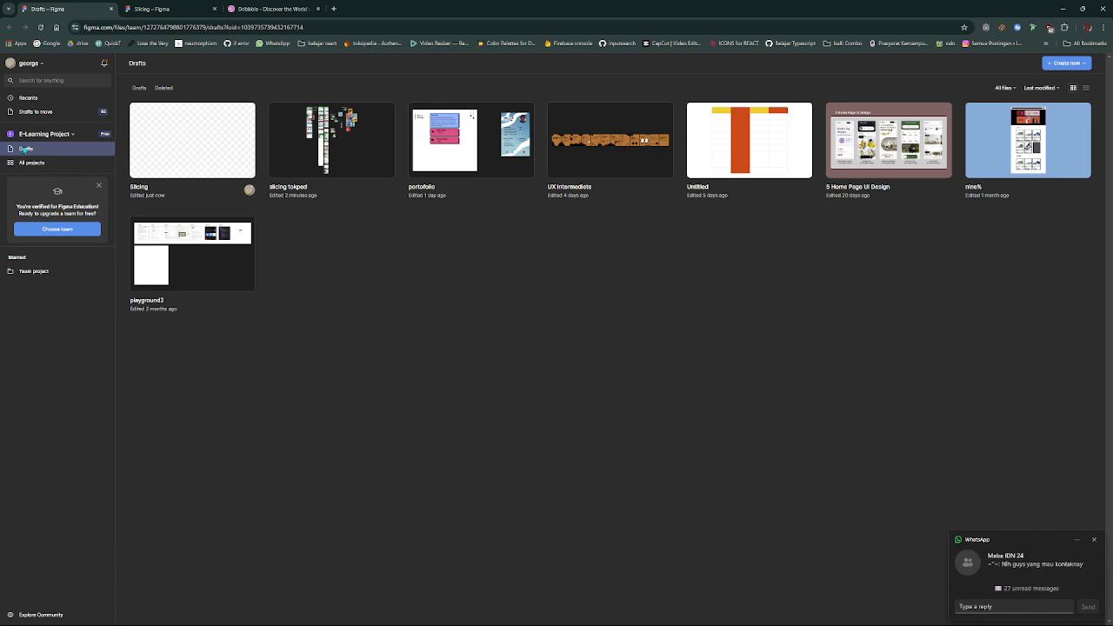
left_click(35, 99)
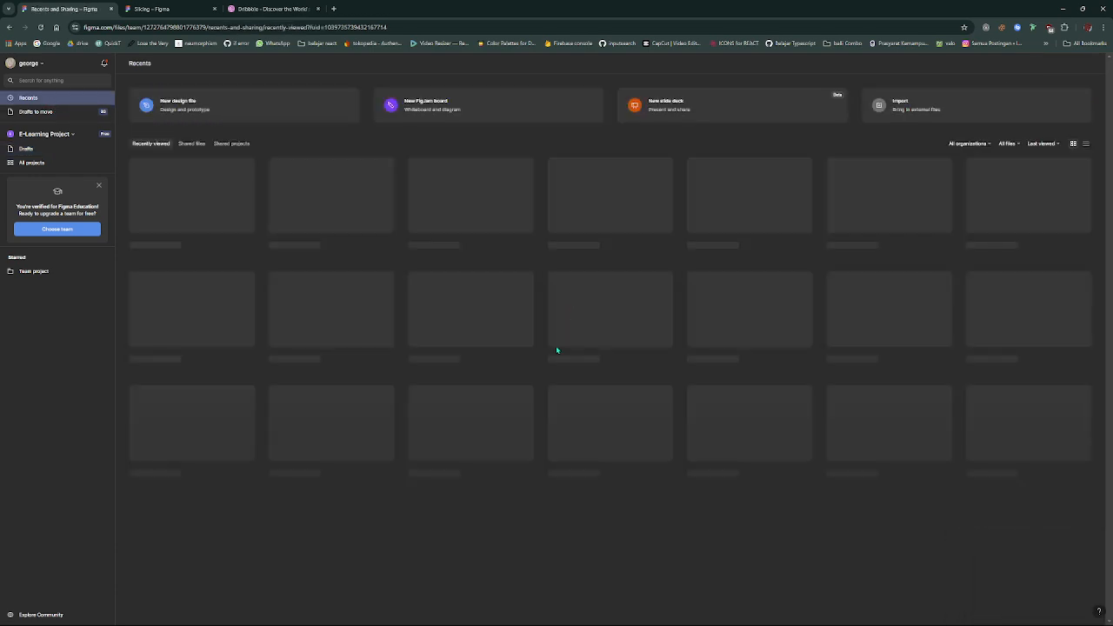
scroll(554, 351, "down", 3)
scroll(553, 352, "up", 5)
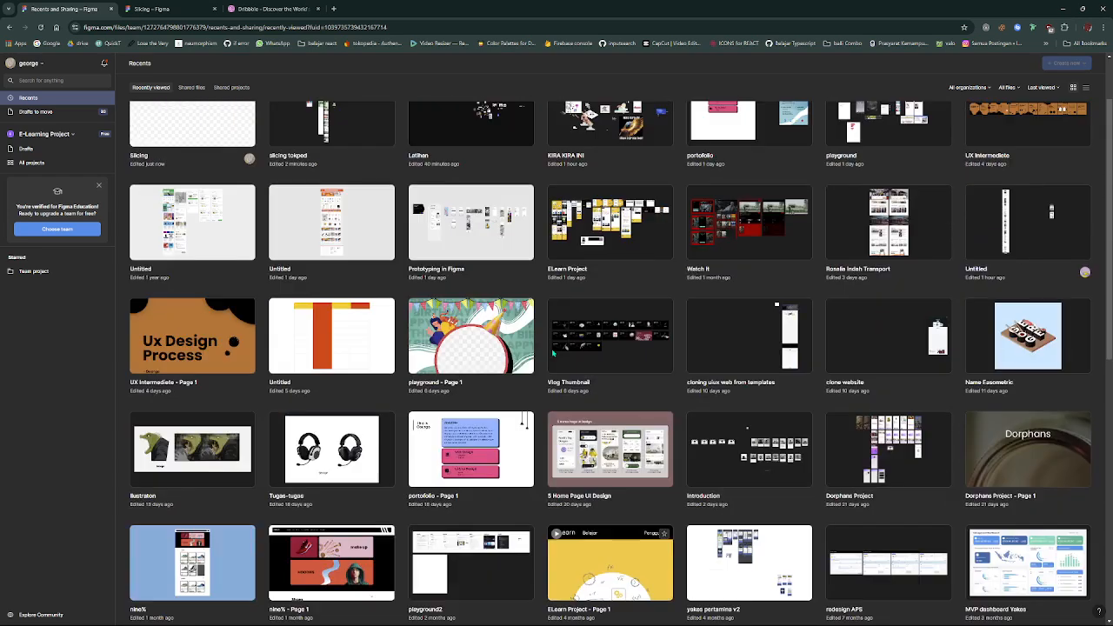
scroll(553, 352, "down", 4)
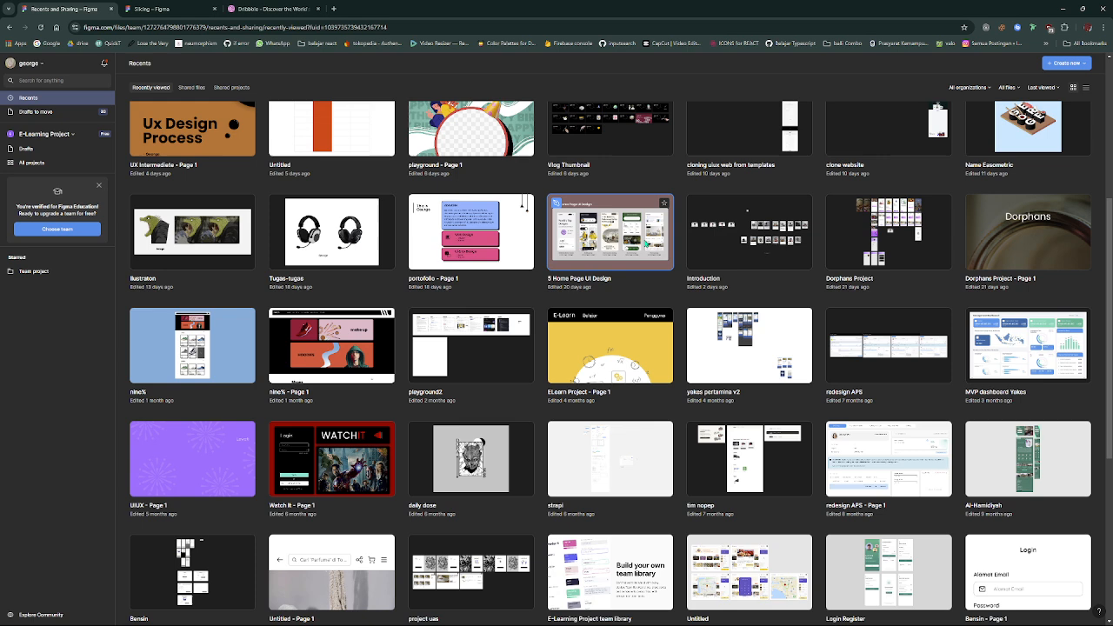
double_click(653, 260)
left_click(207, 8)
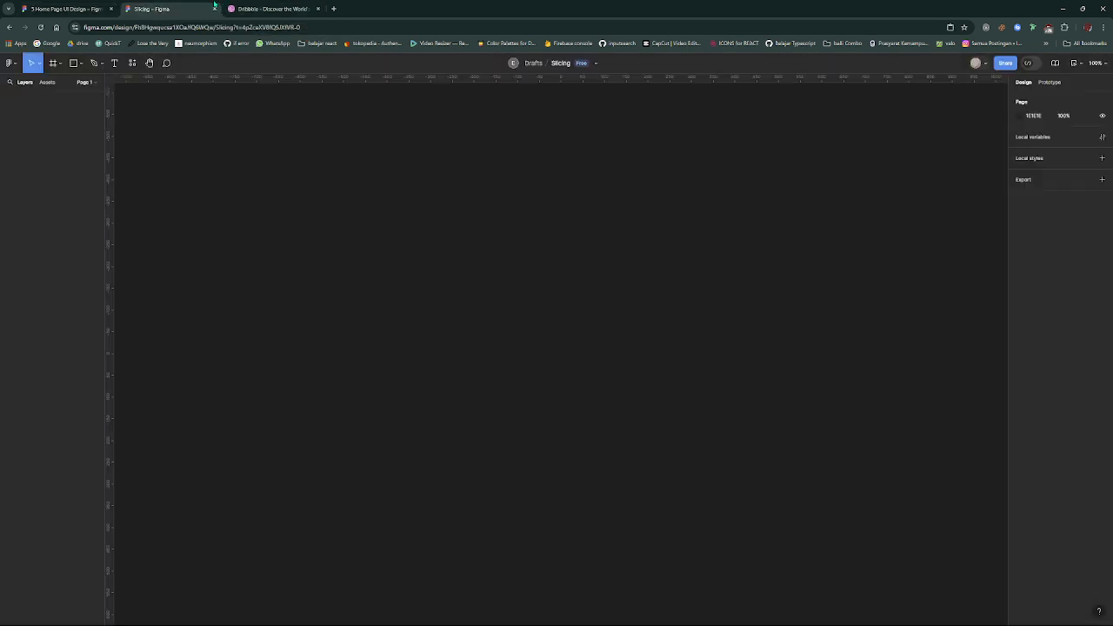
left_click(93, 5)
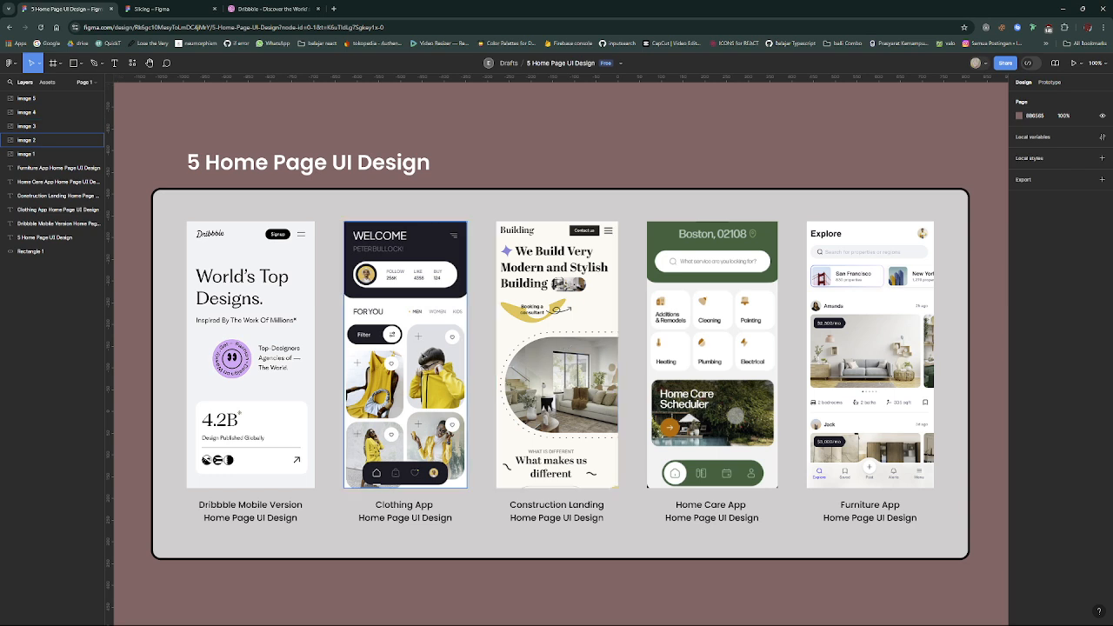
- Copy the Clothing App home page image from the "5 Home Page UI Design" file into the Slicing file and deselect it
left_click(405, 354)
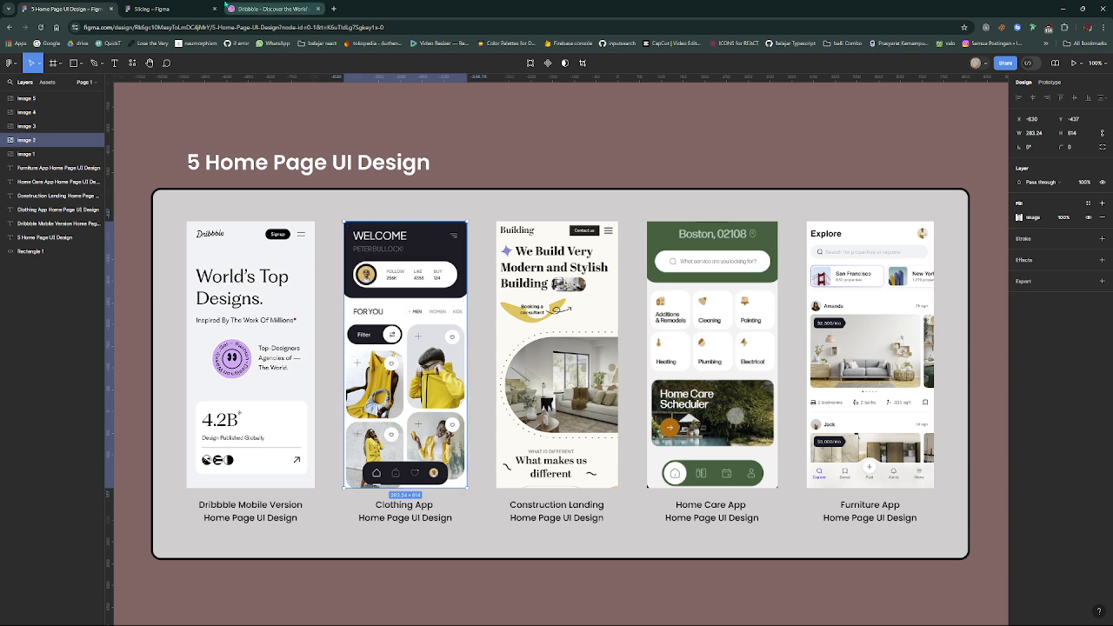
left_click(209, 8)
left_click(70, 8)
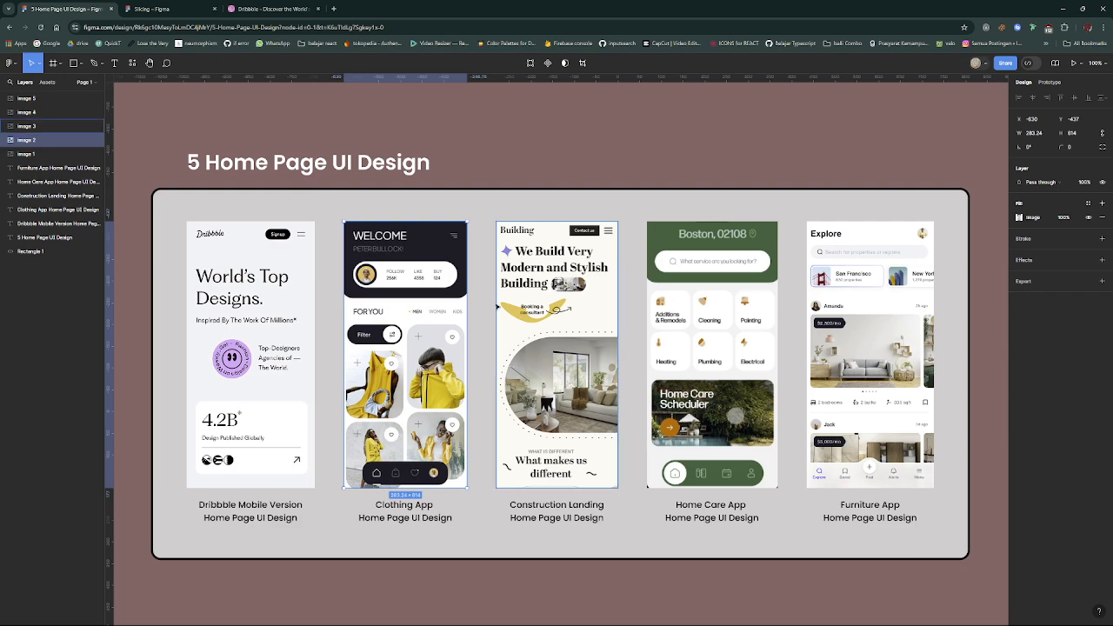
scroll(495, 306, "up", 4)
scroll(495, 306, "down", 2)
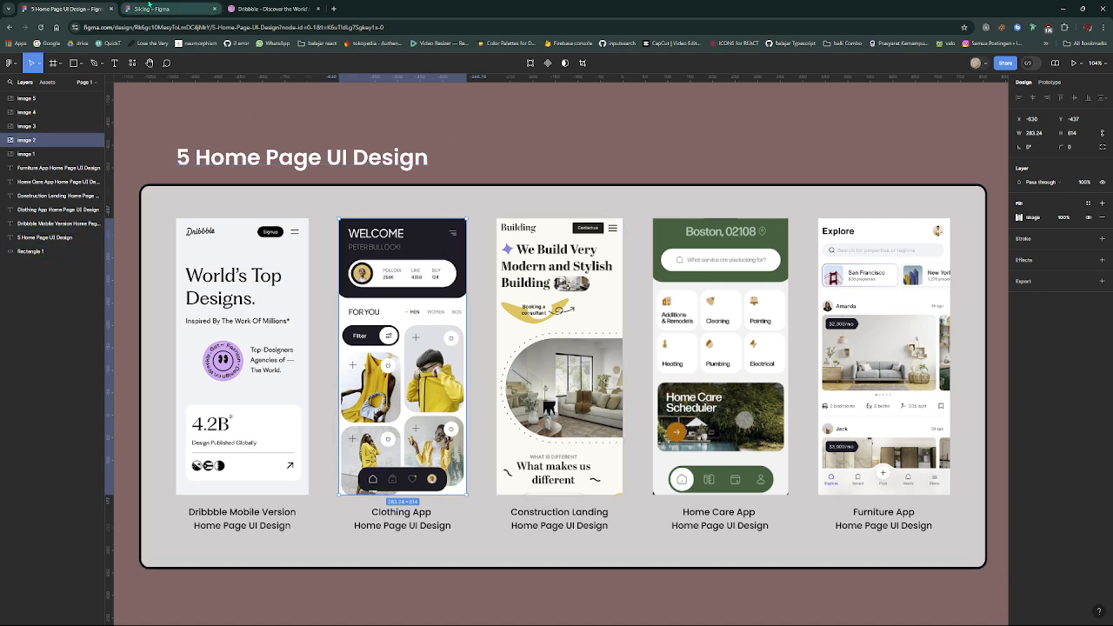
left_click(161, 9)
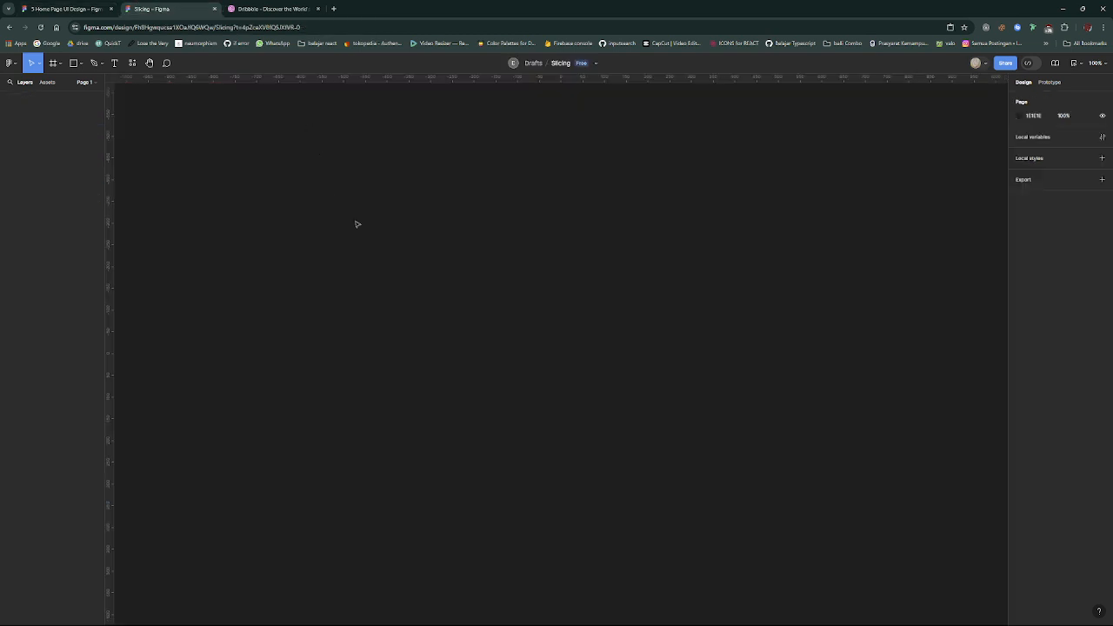
key("ctrl+v")
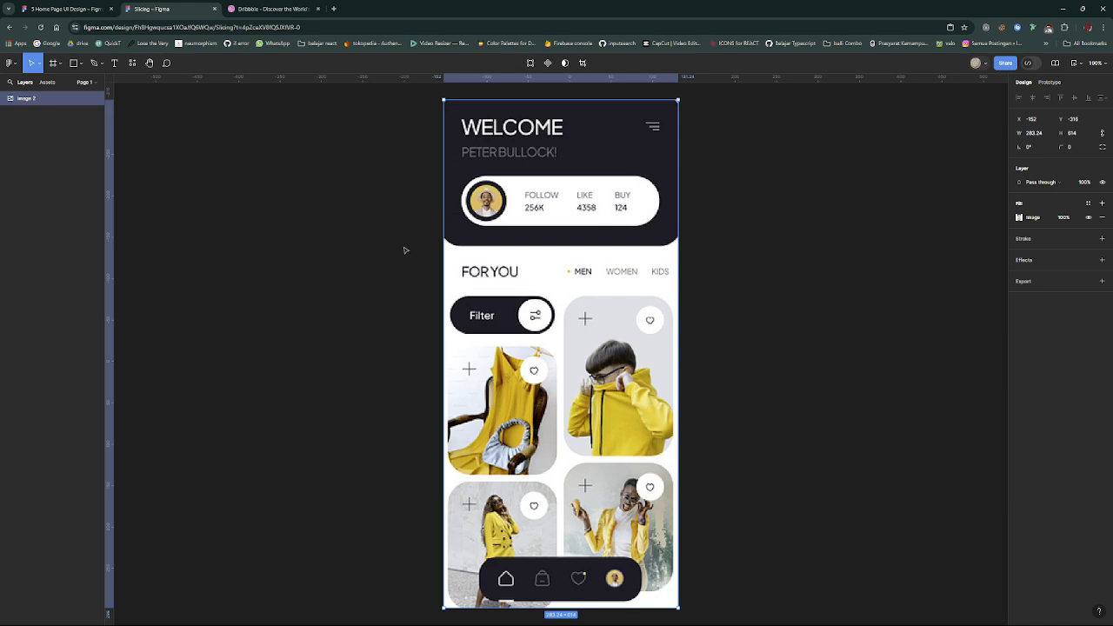
scroll(603, 253, "right", 5)
left_click(603, 255)
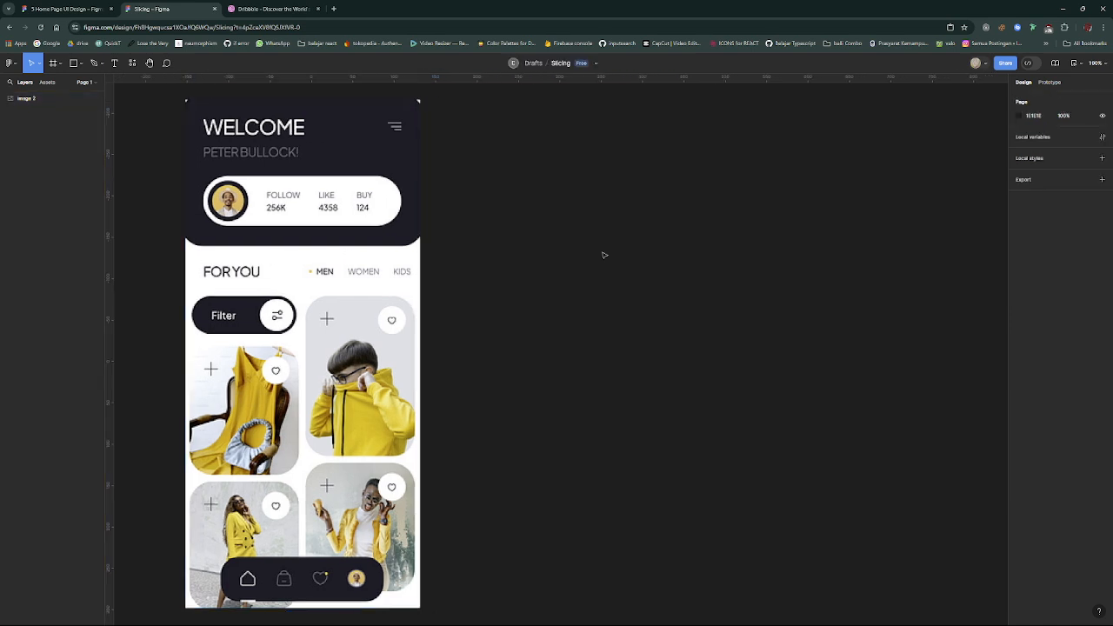
- Switch to Dribbble and look through the design shots in the Following feed
key("ctrl+shift+Tab")
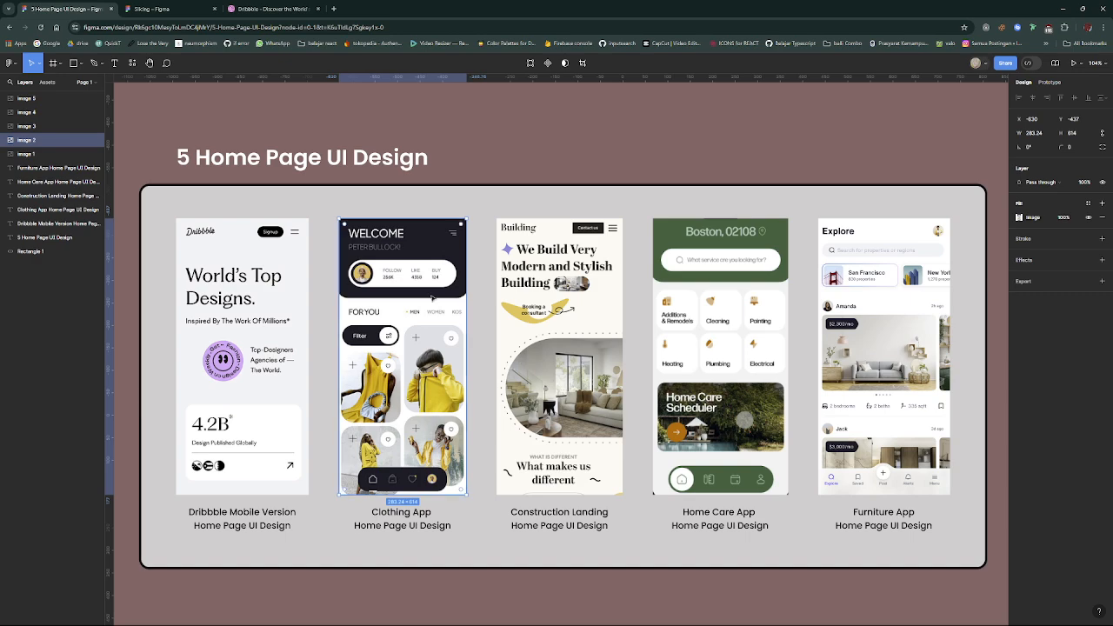
key("ctrl+shift+Tab")
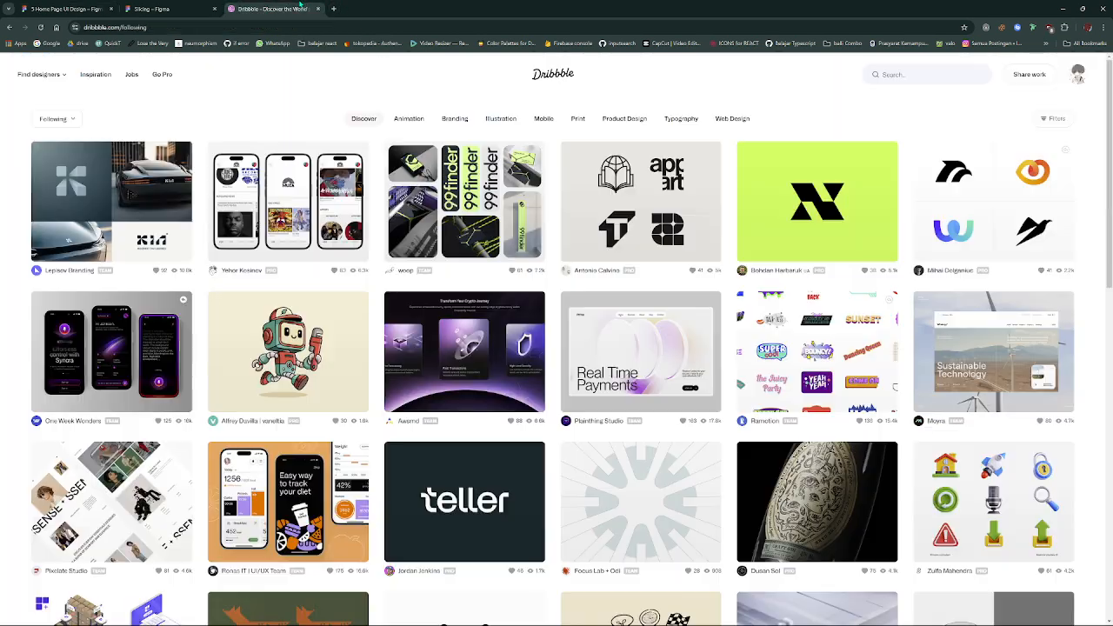
scroll(518, 270, "down", 3)
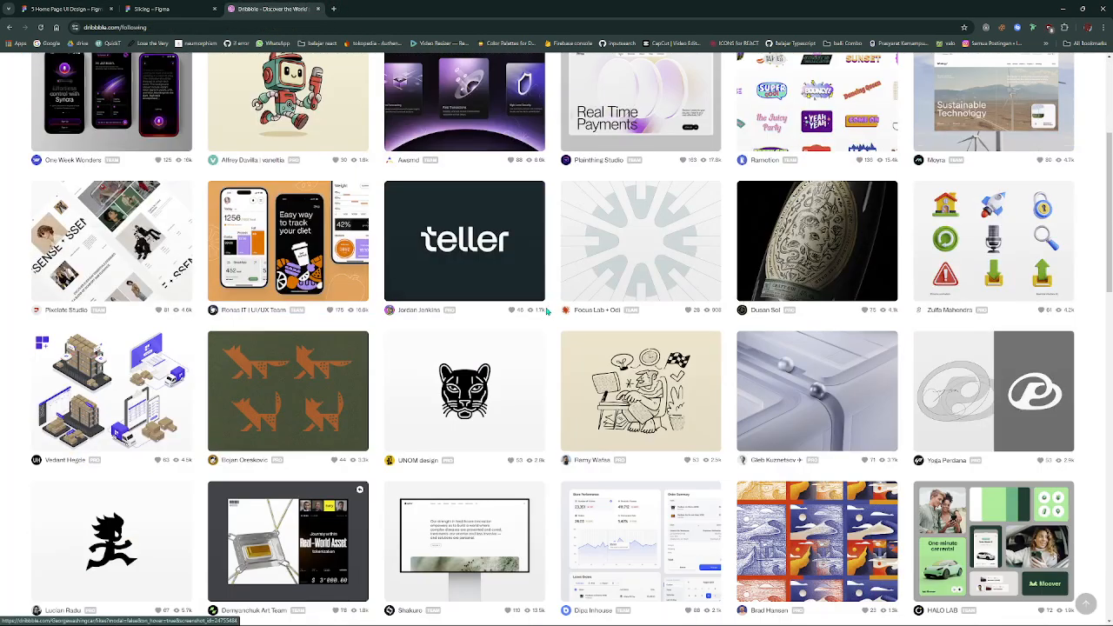
scroll(617, 303, "up", 3)
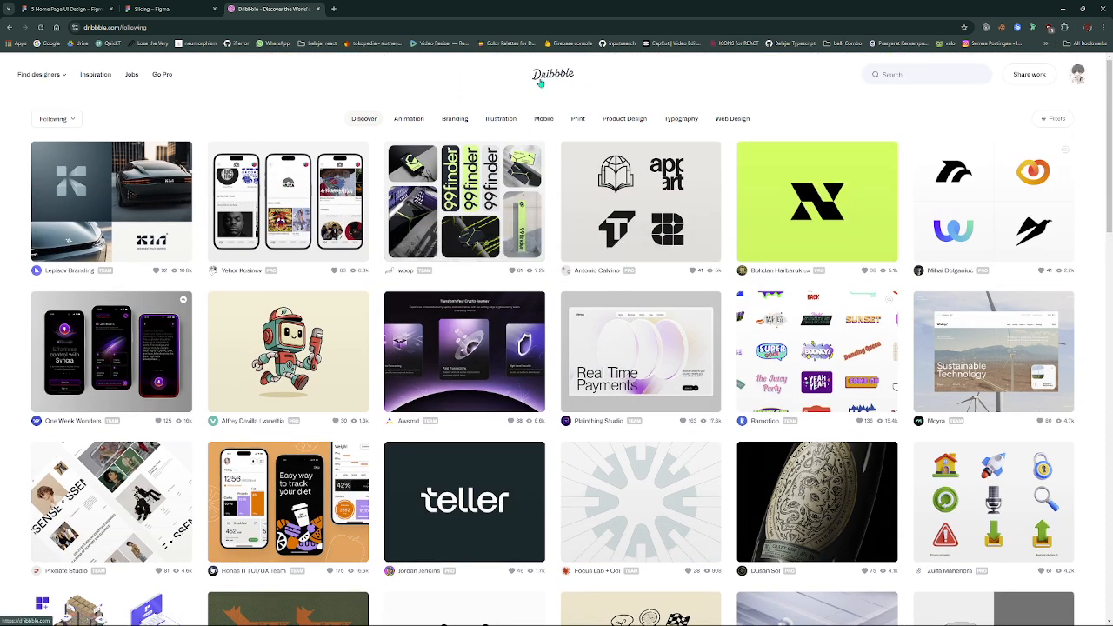
- Search Dribbble for "ui app design home" and look through the results
left_click(939, 78)
type("ui")
type("app design home")
key("Return")
key("BackSpace")
key("BackSpace")
key("BackSpace")
key("BackSpace")
key("BackSpace")
key("BackSpace")
key("BackSpace")
key("BackSpace")
key("BackSpace")
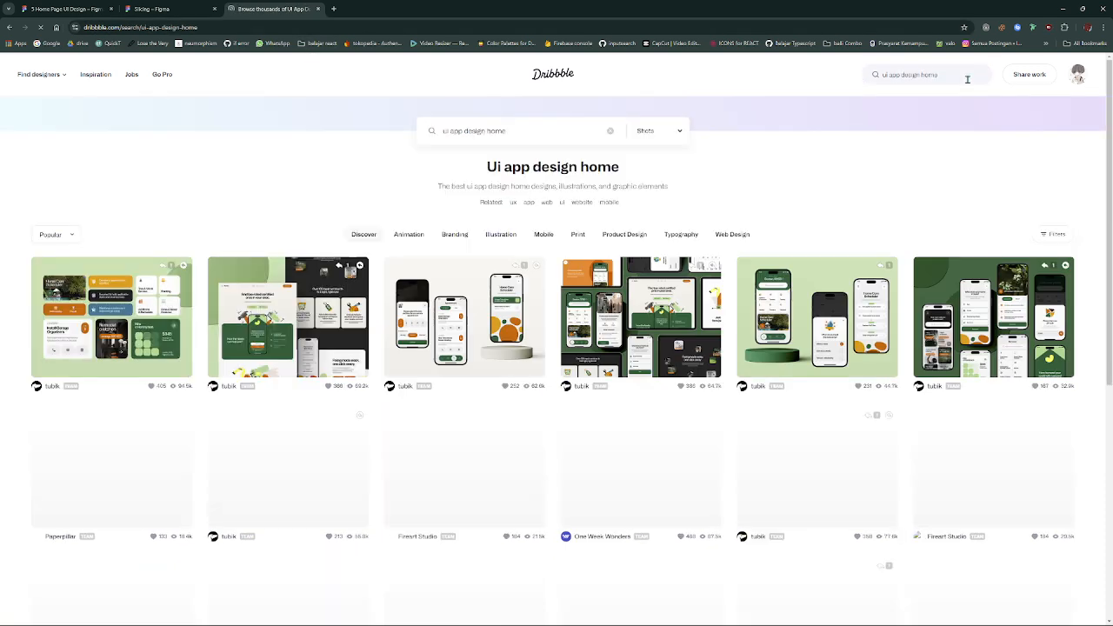
scroll(878, 174, "down", 10)
scroll(879, 174, "up", 10)
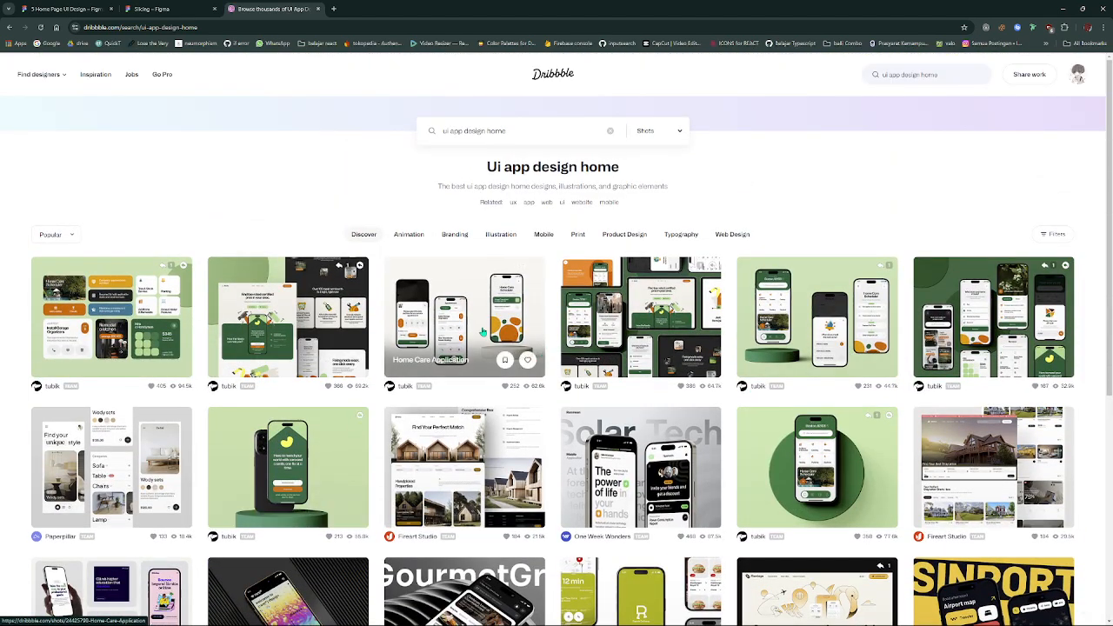
- Return to the Slicing file and draw a frame about 283 by 614 over the clothing app reference image
left_click(112, 9)
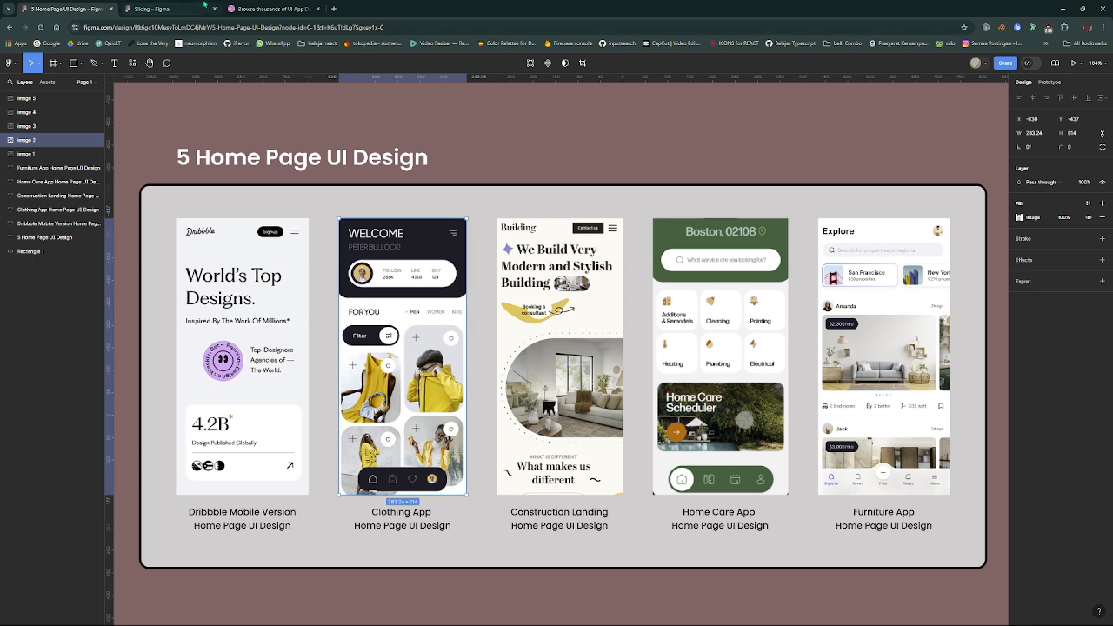
key("ctrl+Tab")
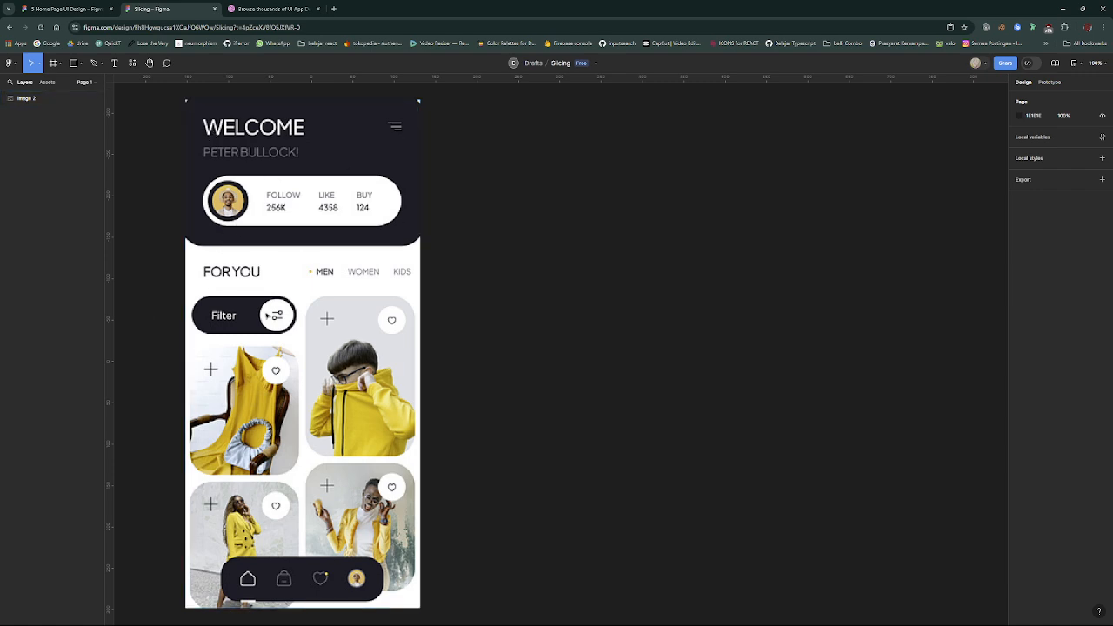
left_click(53, 63)
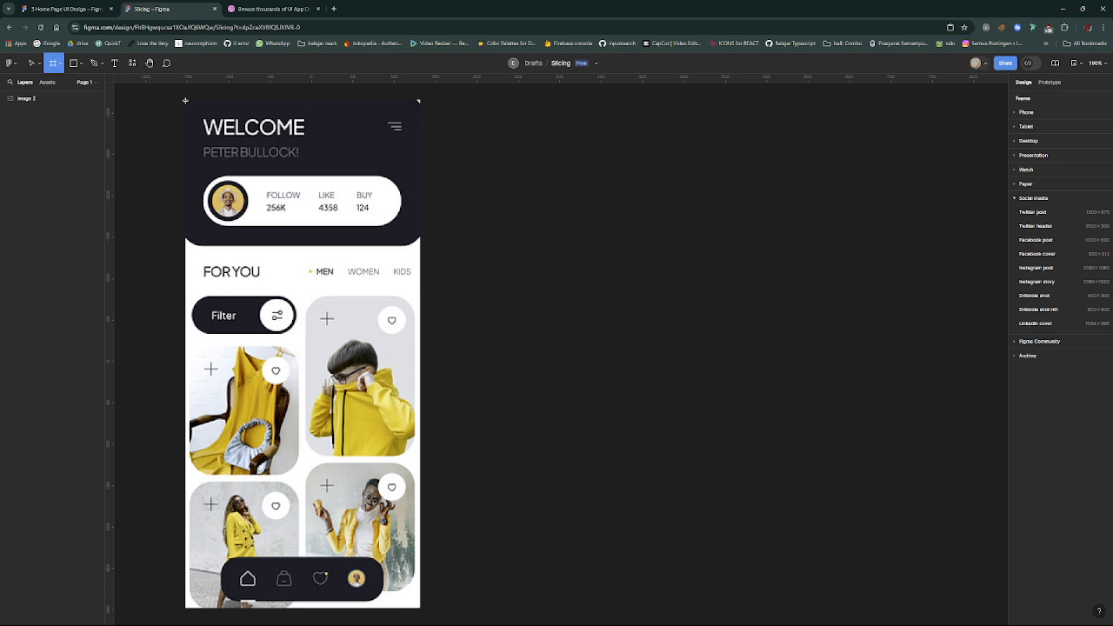
mouse_move(186, 101)
left_mouse_down()
mouse_move(229, 173)
mouse_move(347, 251)
mouse_move(413, 350)
mouse_move(401, 402)
left_mouse_up()
scroll(321, 244, "down", 2)
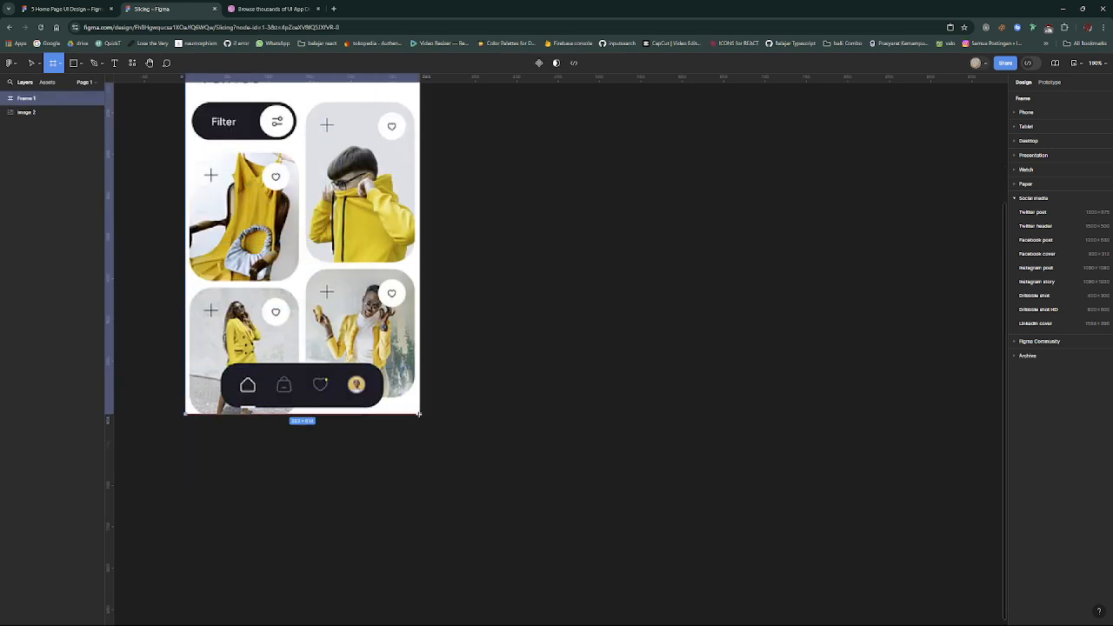
scroll(184, 242, "up", 5)
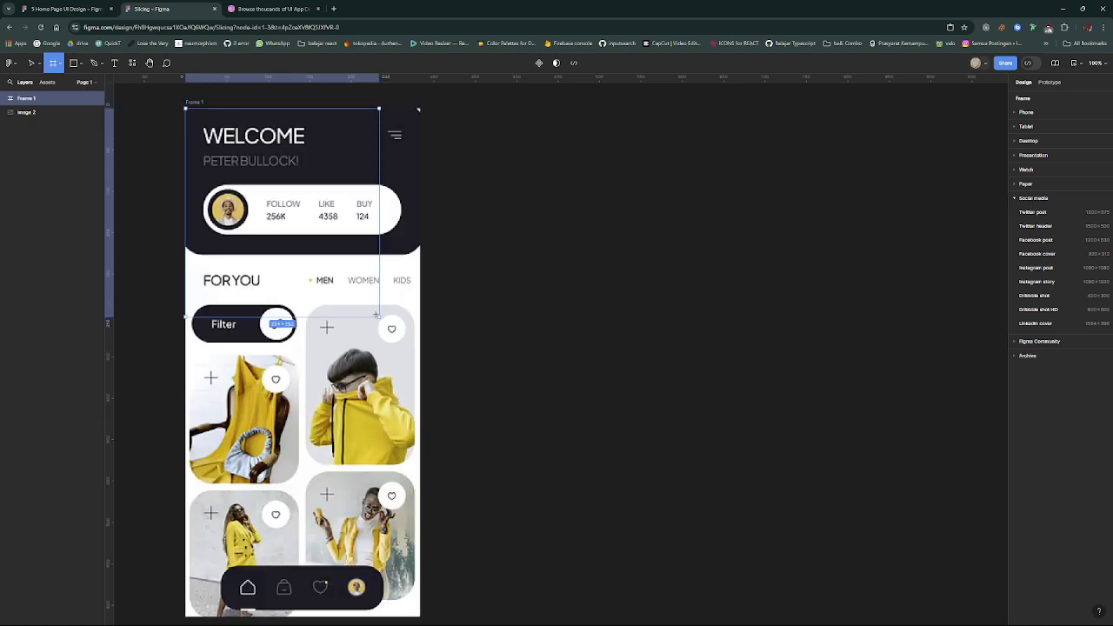
mouse_move(184, 242)
left_mouse_down()
mouse_move(221, 327)
mouse_move(421, 462)
mouse_move(420, 530)
left_mouse_up()
scroll(419, 462, "down", 5)
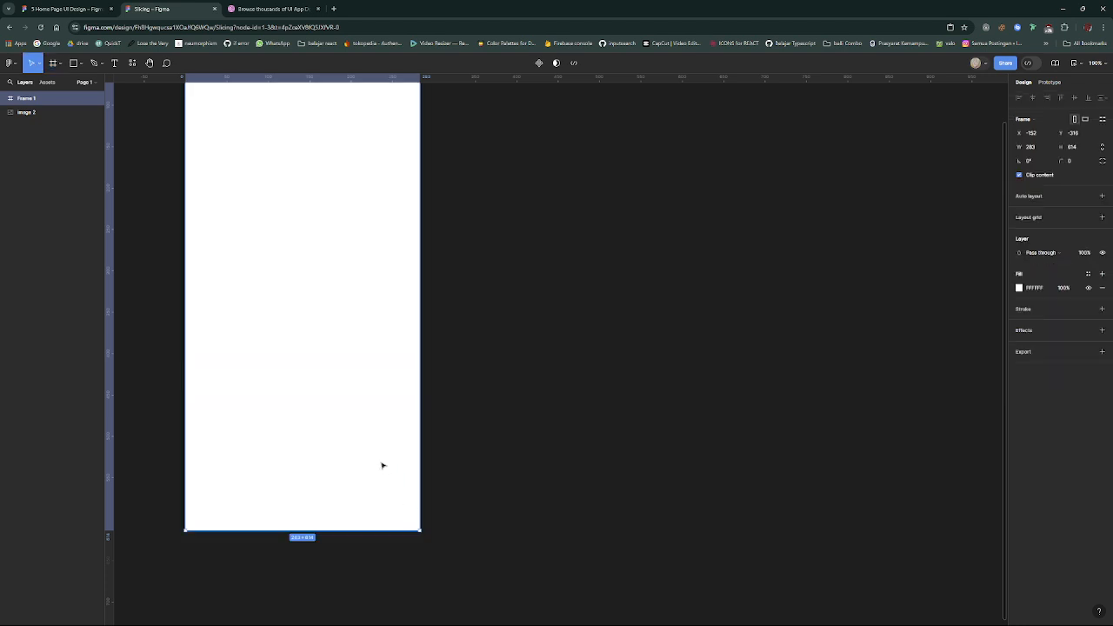
scroll(318, 404, "up", 3)
scroll(231, 275, "down", 2)
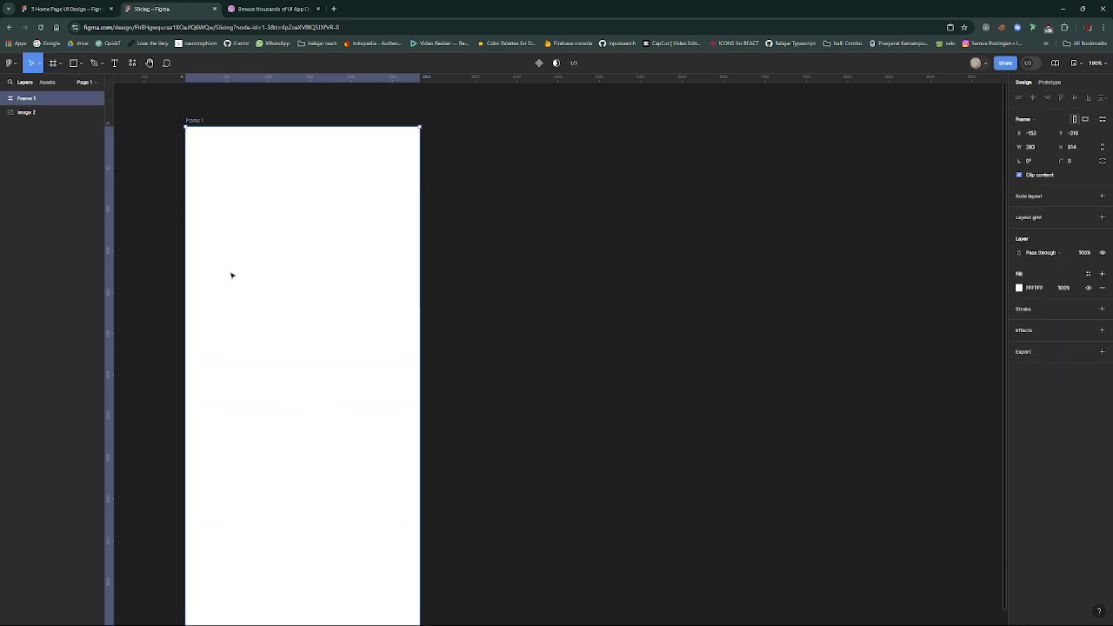
scroll(284, 293, "down", 1)
scroll(263, 280, "up", 1)
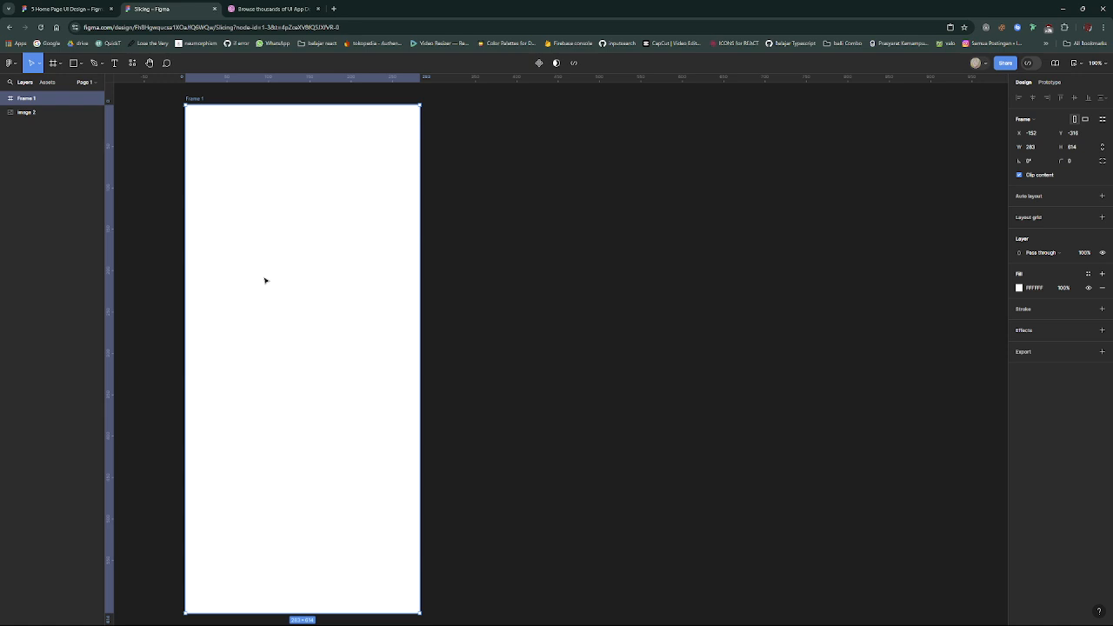
- Move the new frame to the right of the reference image at X 192, keeping their upper edges aligned
left_click_drag(266, 280, 549, 278)
scroll(568, 303, "left", 5)
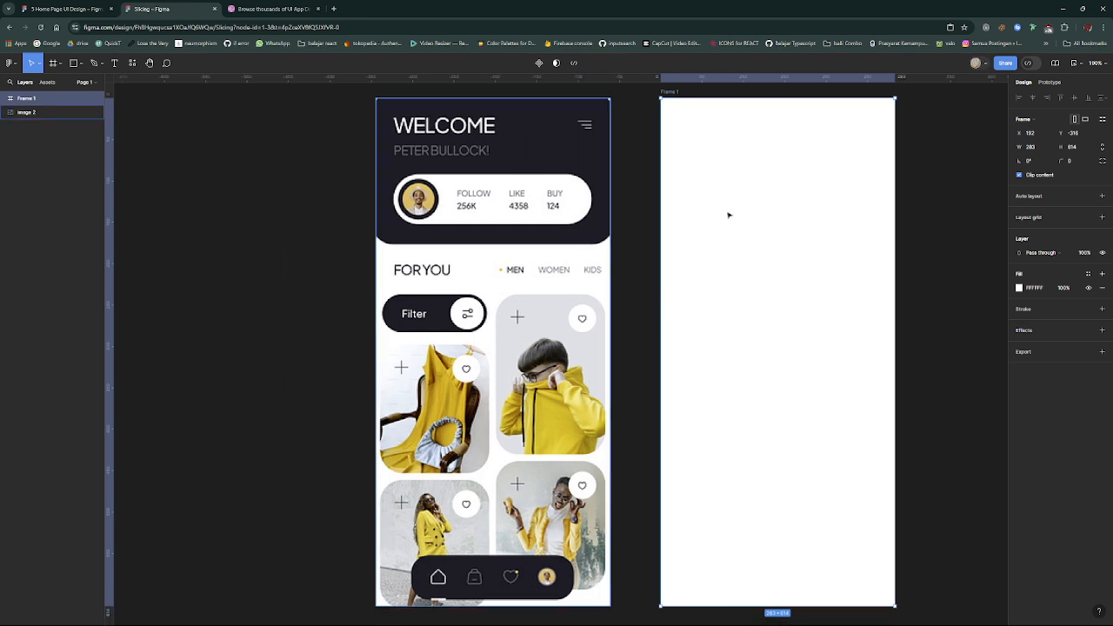
scroll(652, 159, "up", 1)
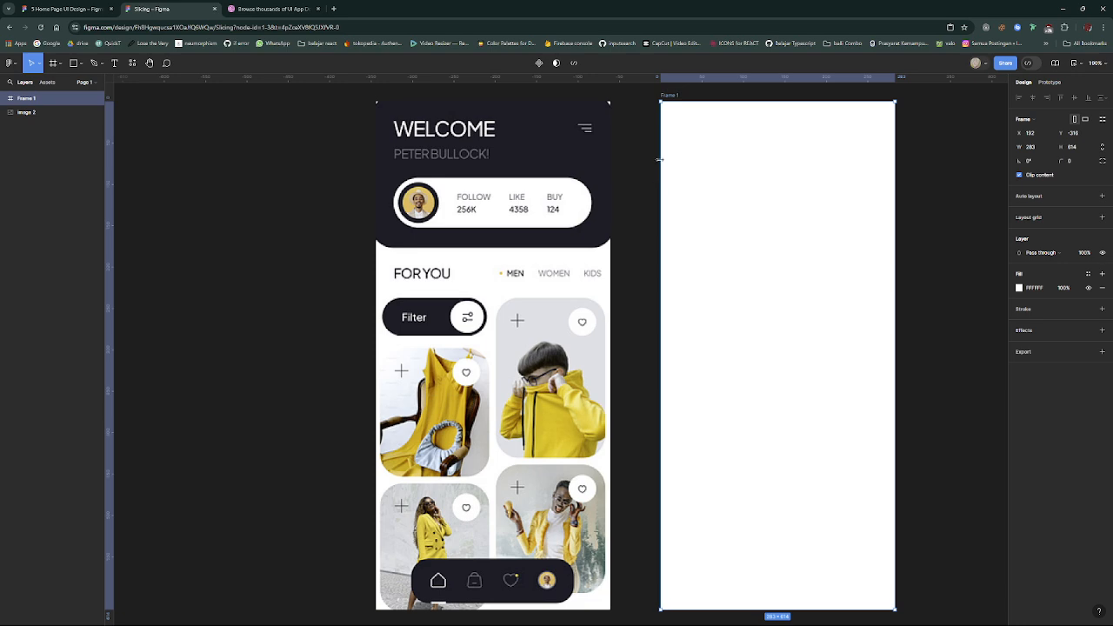
- Rename the frame as "home page"
double_click(667, 98)
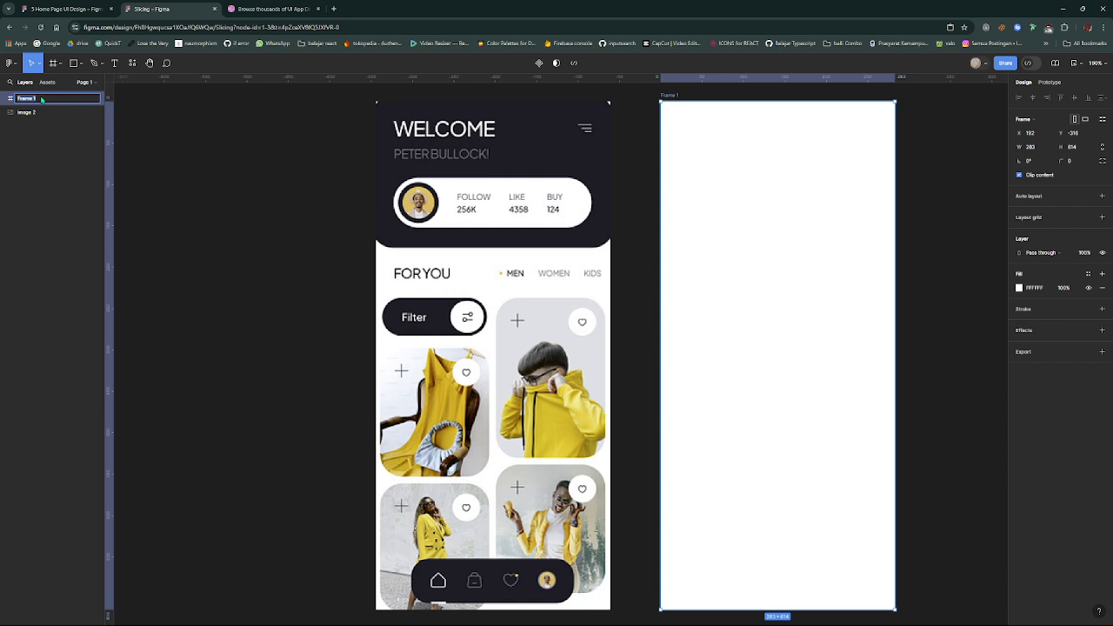
type("home page")
key("Return")
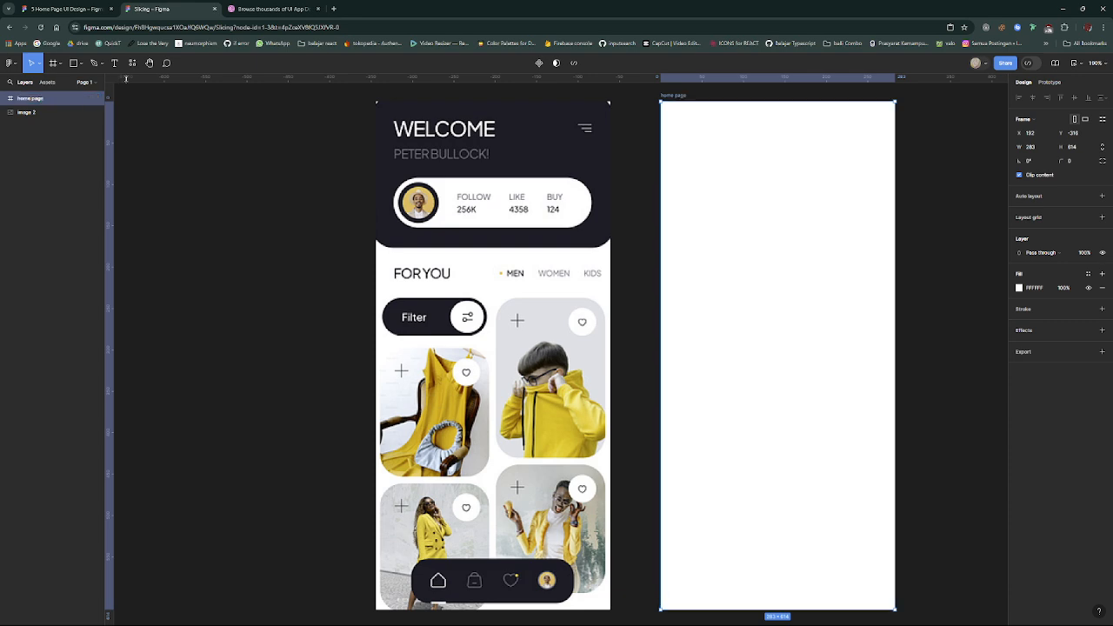
- Examine the clothing app reference image from the welcome header through the filter and product cards to the navigation bar
scroll(345, 232, "right", 3)
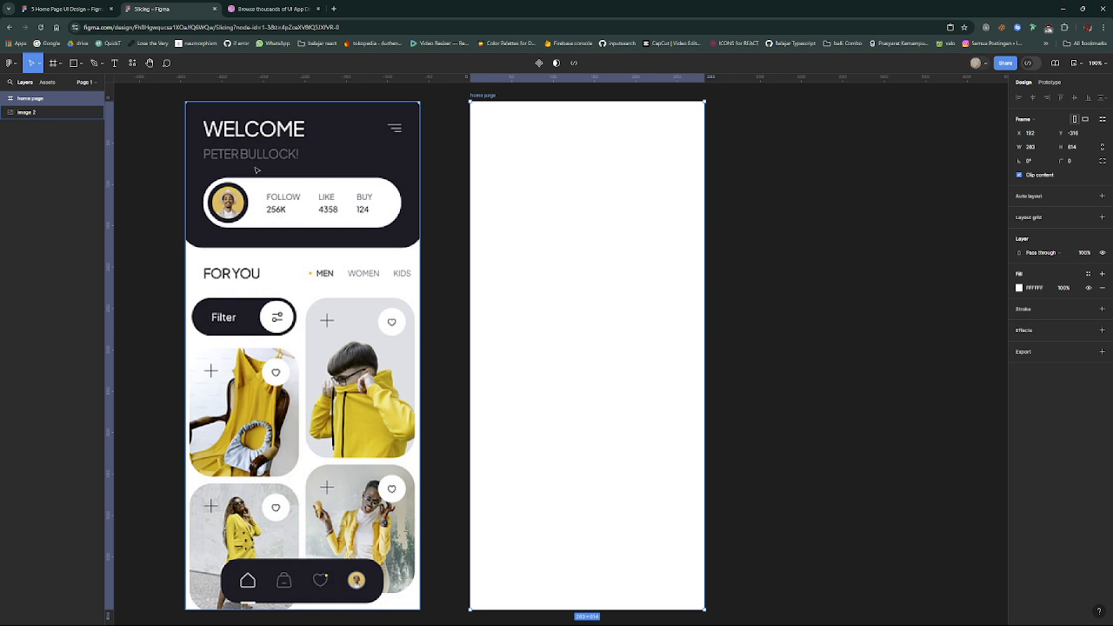
left_click(270, 167)
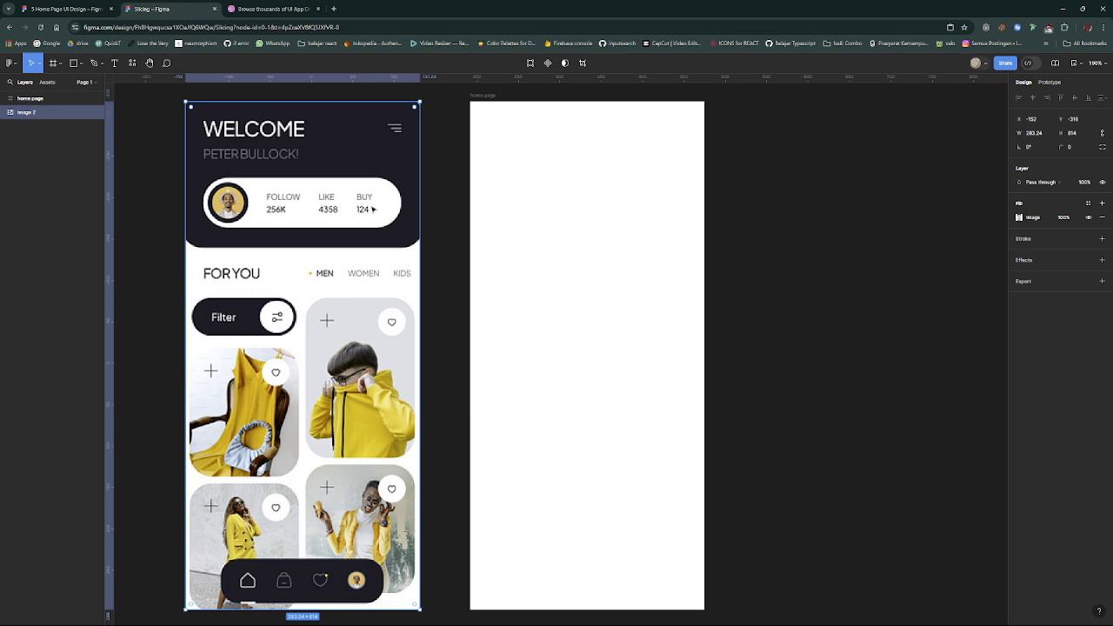
scroll(368, 207, "down", 1)
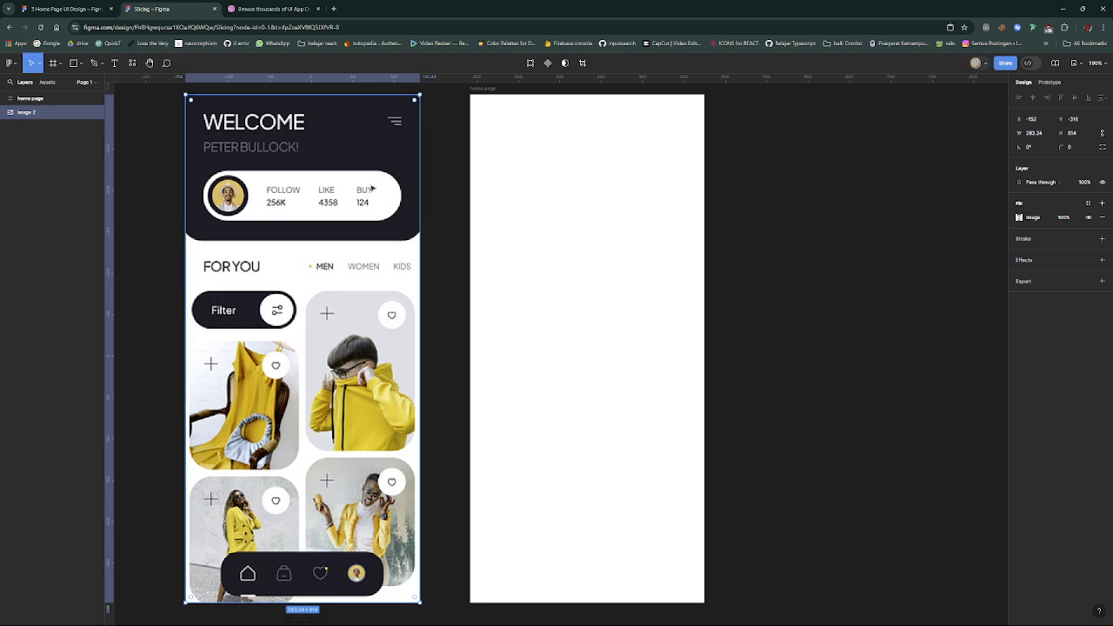
scroll(369, 206, "down", 3)
scroll(365, 224, "down", 4)
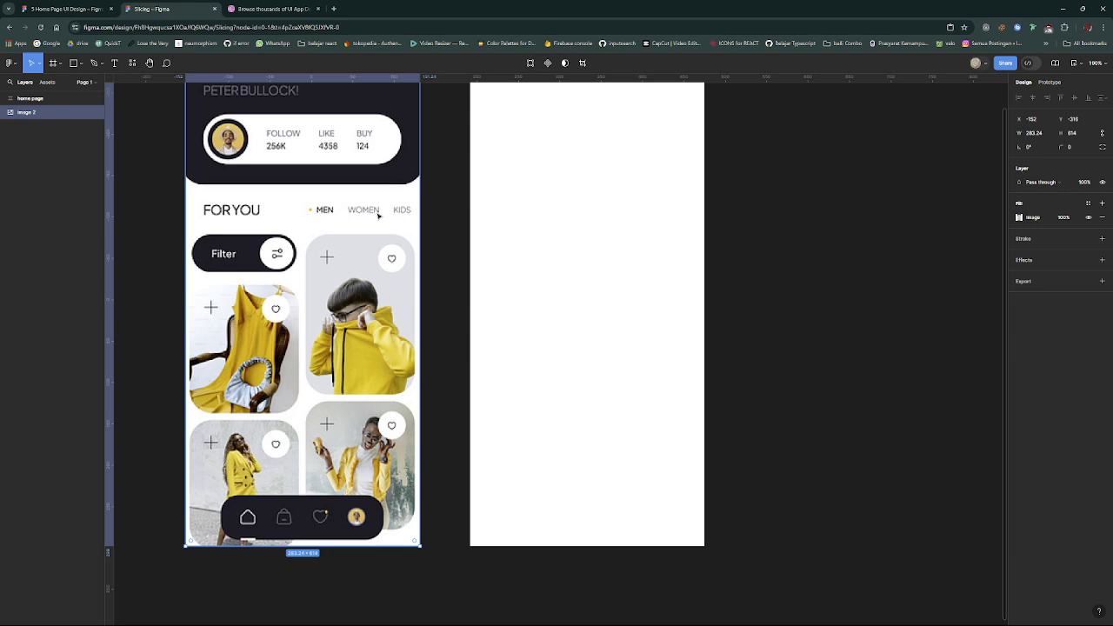
scroll(336, 220, "up", 1)
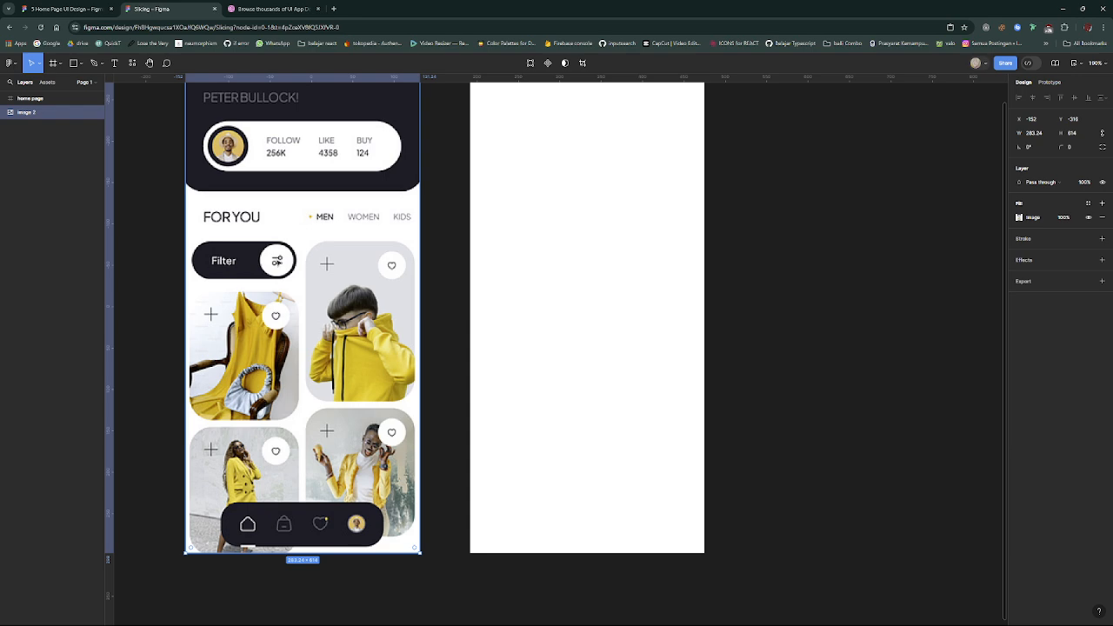
scroll(278, 263, "down", 2)
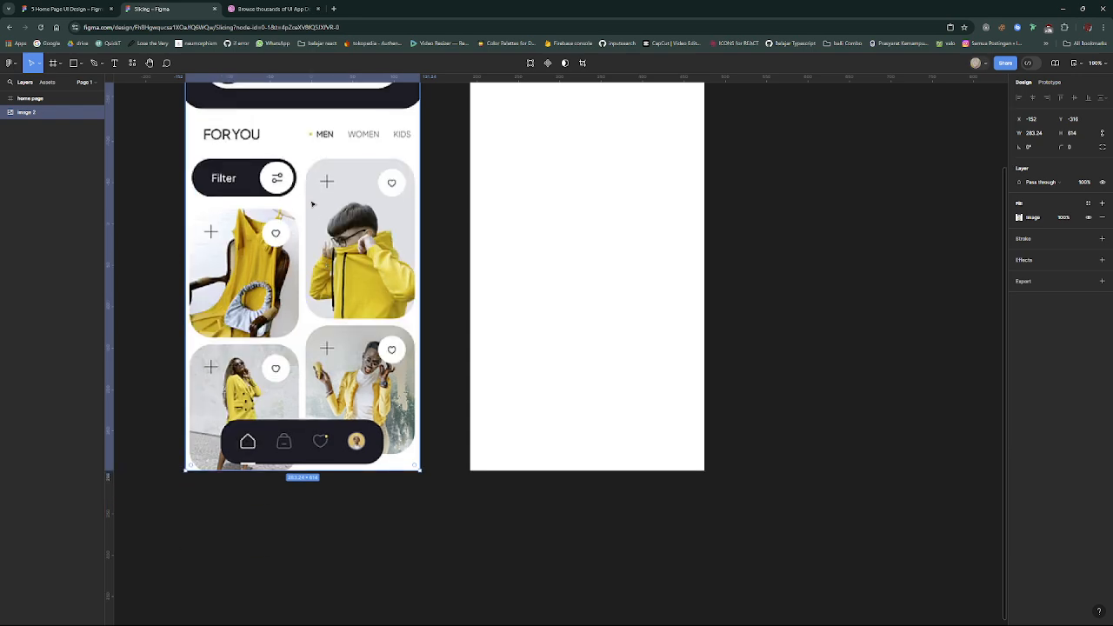
scroll(344, 273, "up", 2)
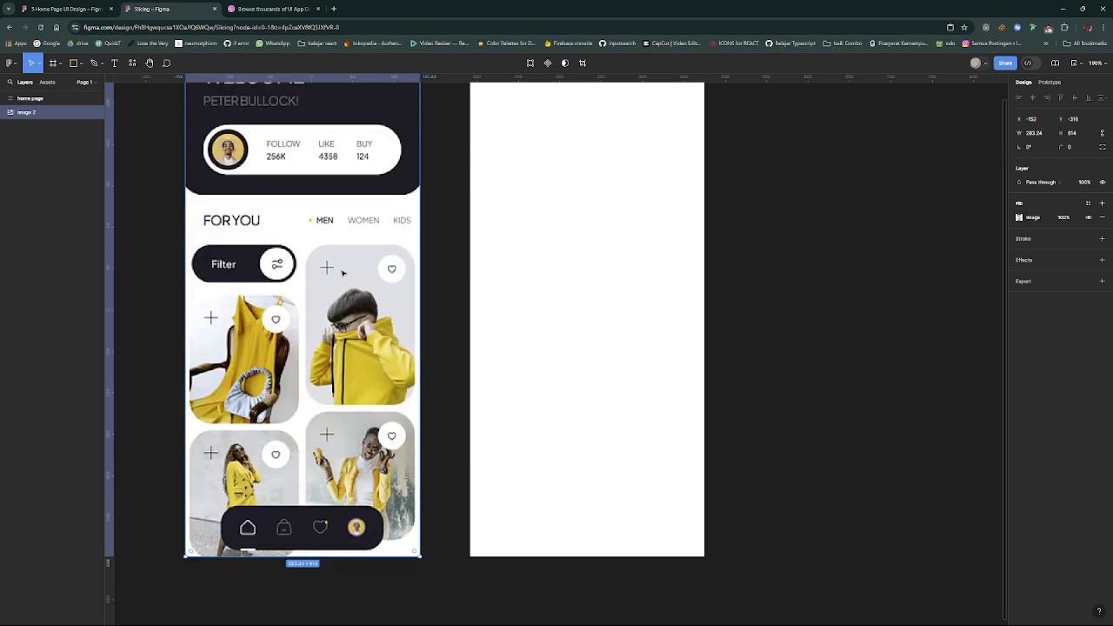
scroll(344, 317, "down", 2)
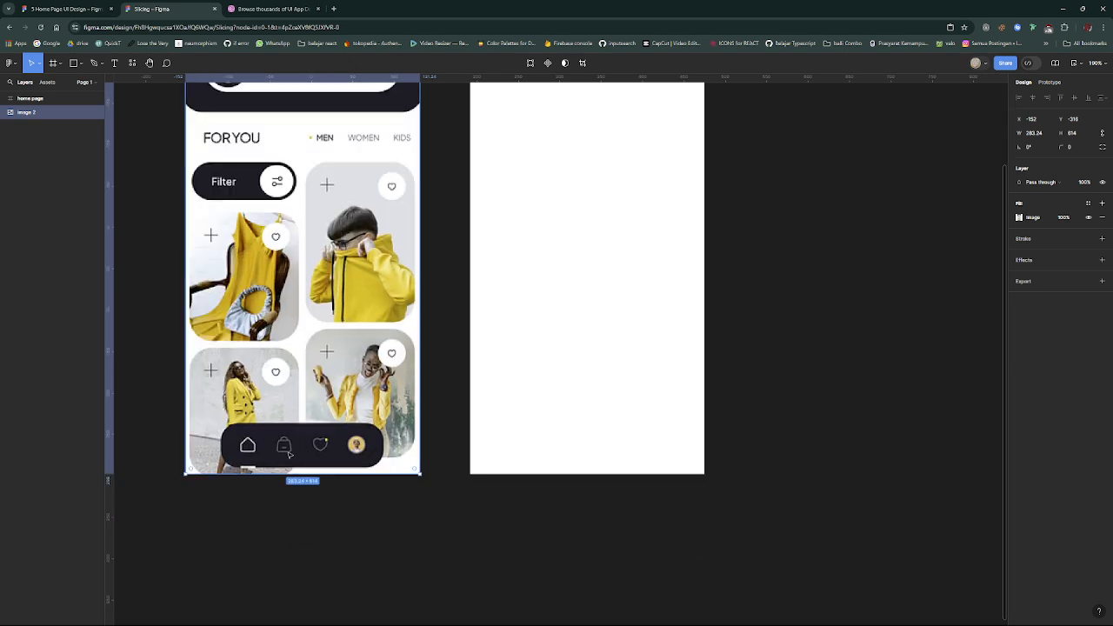
scroll(281, 442, "up", 1)
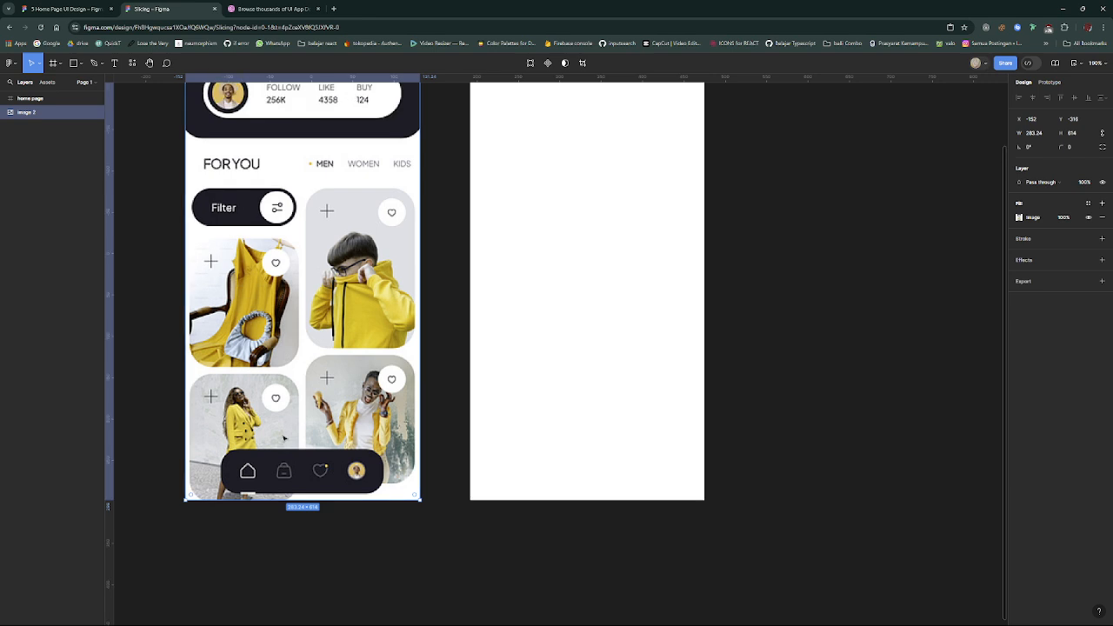
scroll(295, 495, "up", 5)
scroll(305, 538, "down", 3)
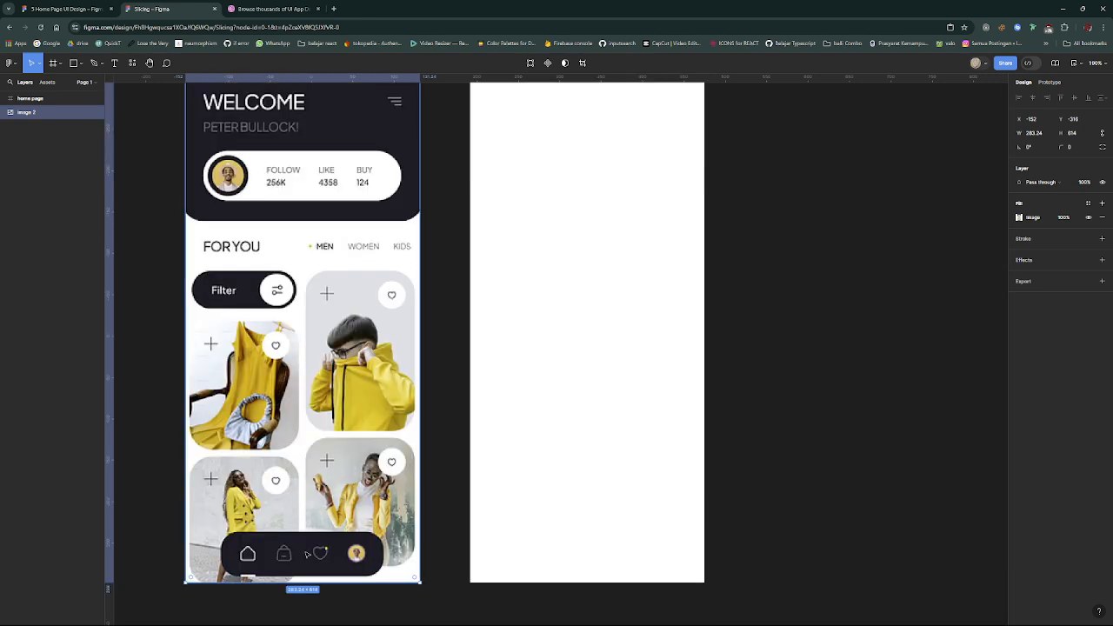
scroll(307, 554, "down", 1)
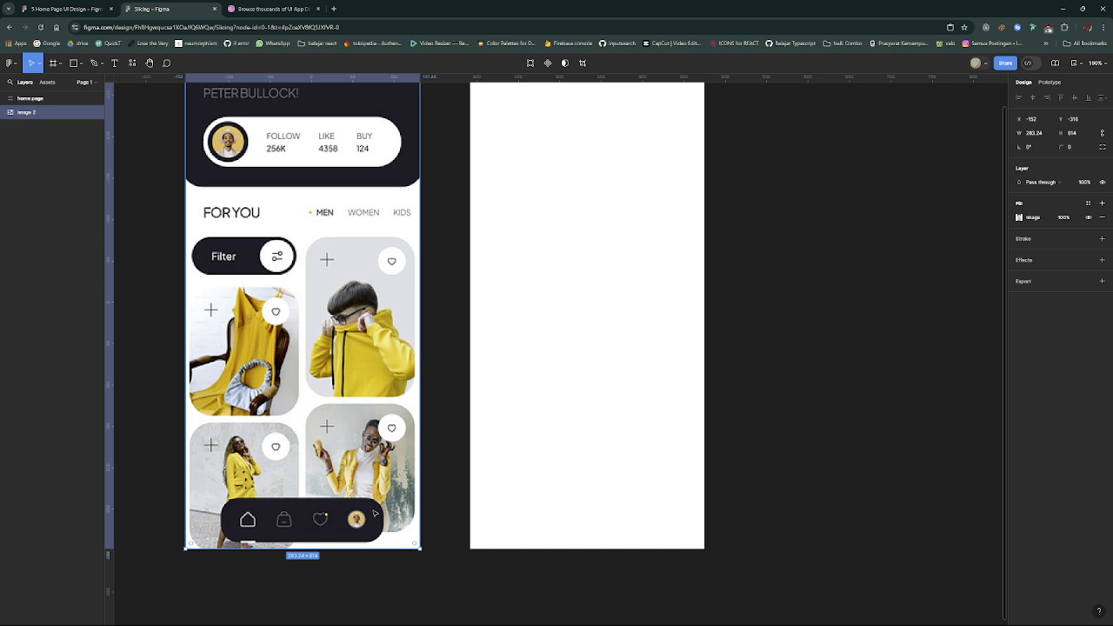
scroll(337, 340, "up", 2)
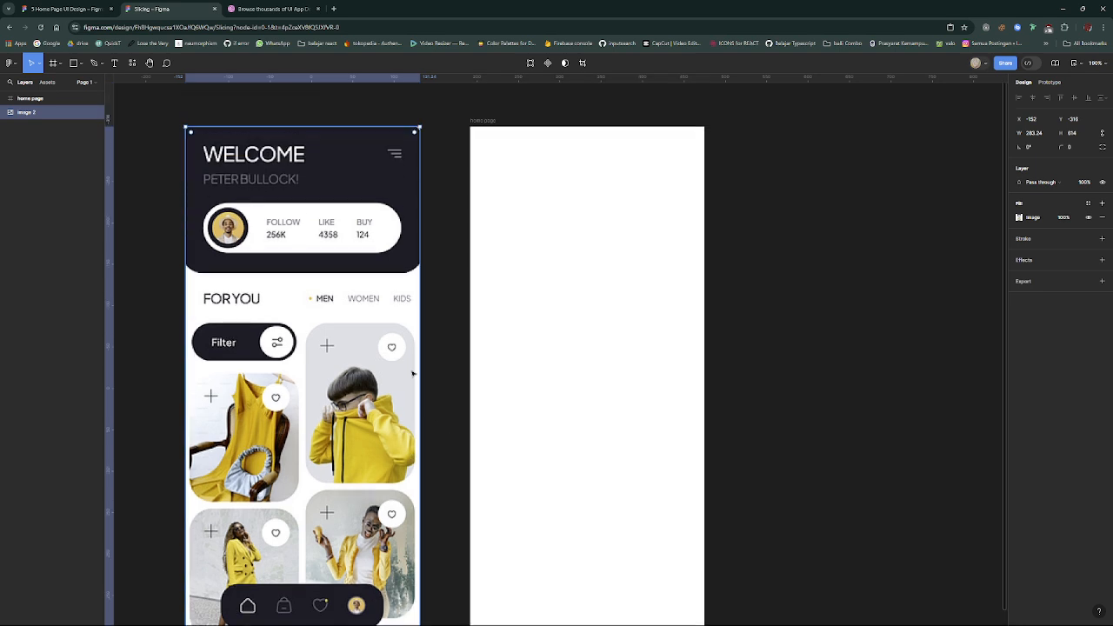
scroll(437, 358, "down", 2)
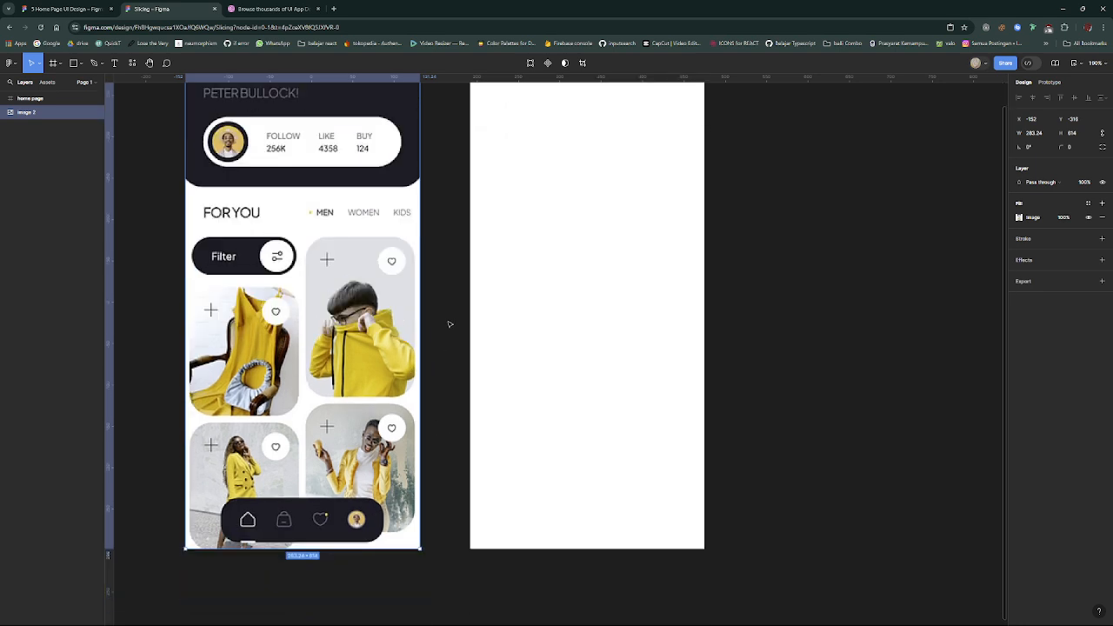
- Try placing a default 100 by 100 rectangle in the home page frame, and undo it
left_click(73, 62)
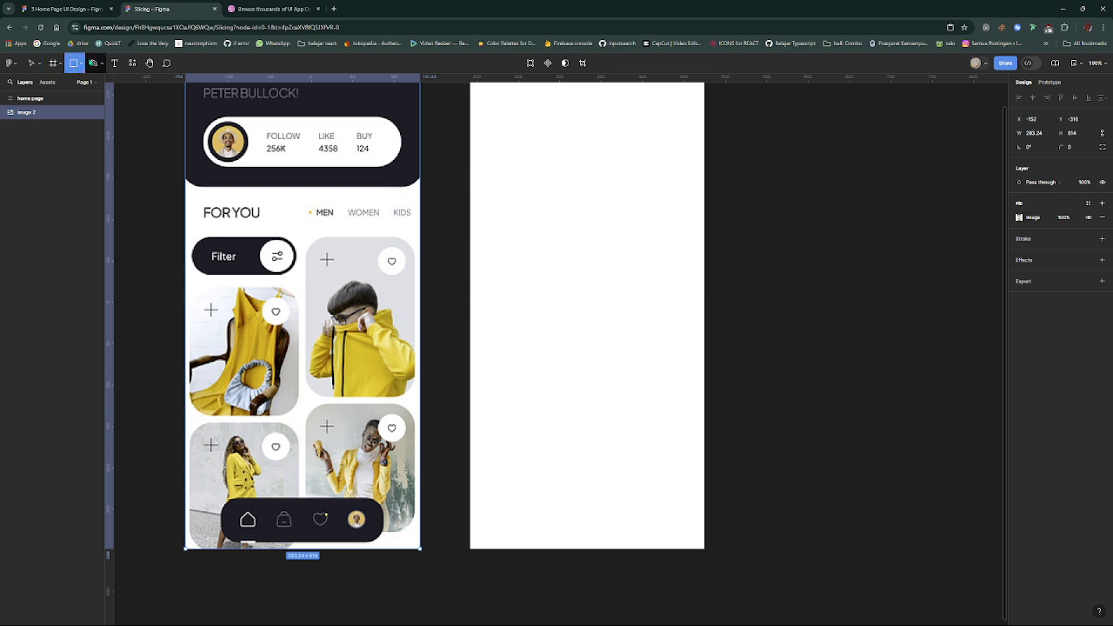
scroll(611, 319, "up", 5)
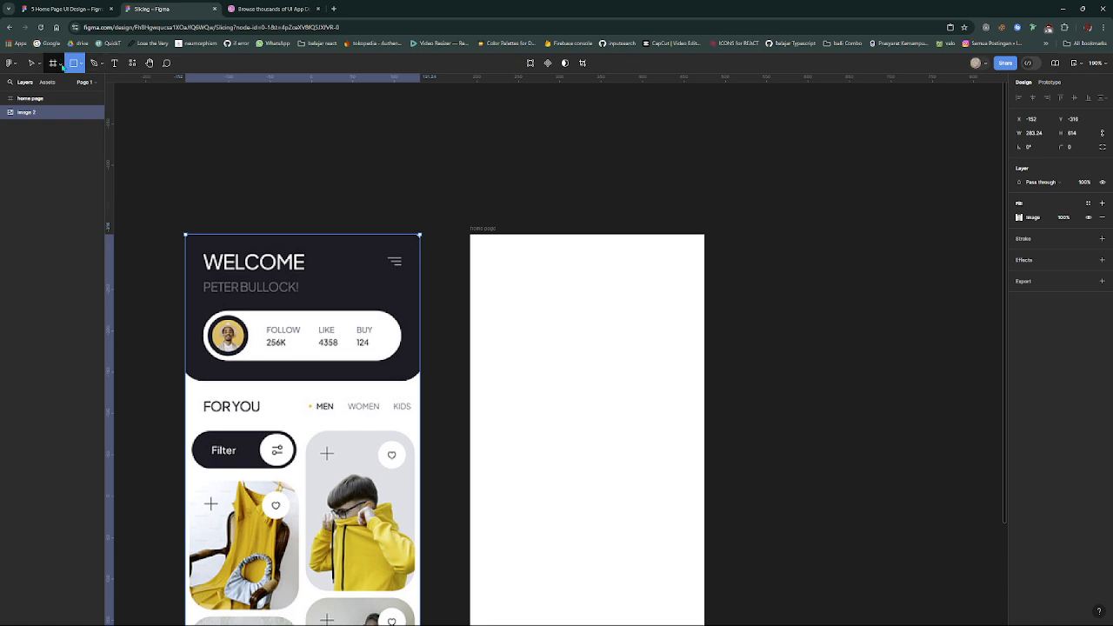
scroll(437, 217, "down", 3)
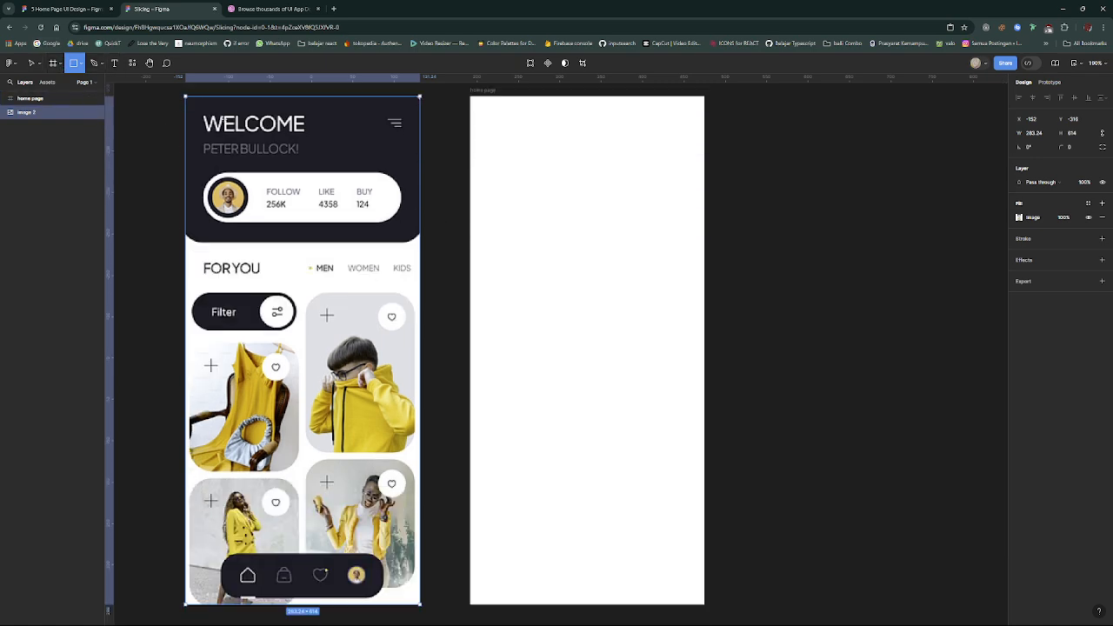
left_click(80, 66)
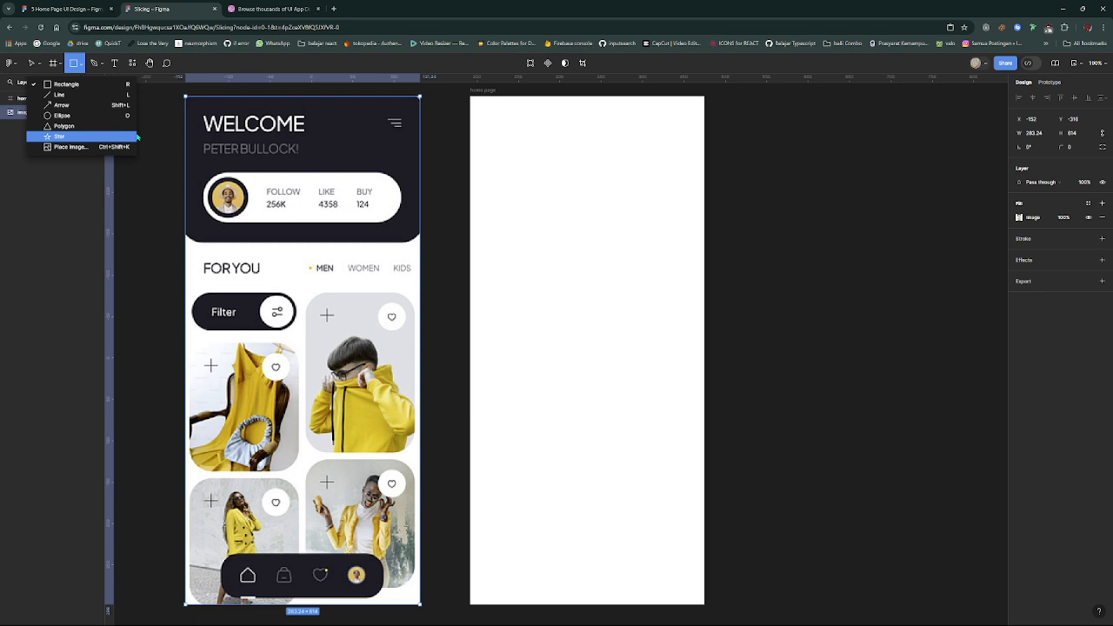
left_click(116, 87)
scroll(503, 167, "down", 1)
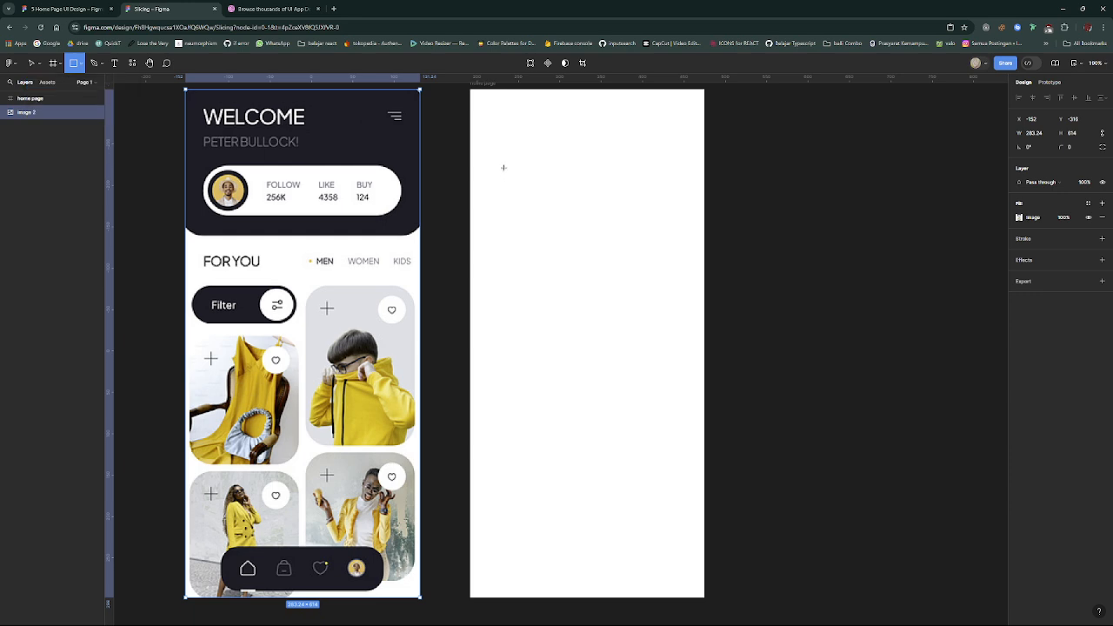
scroll(485, 97, "up", 1)
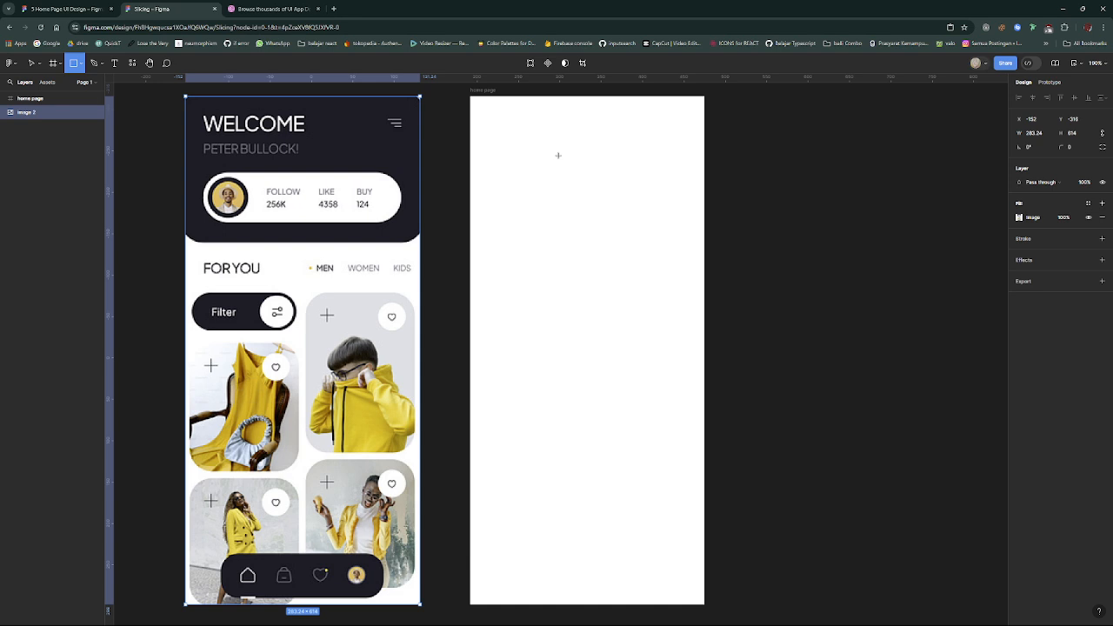
left_click(558, 156)
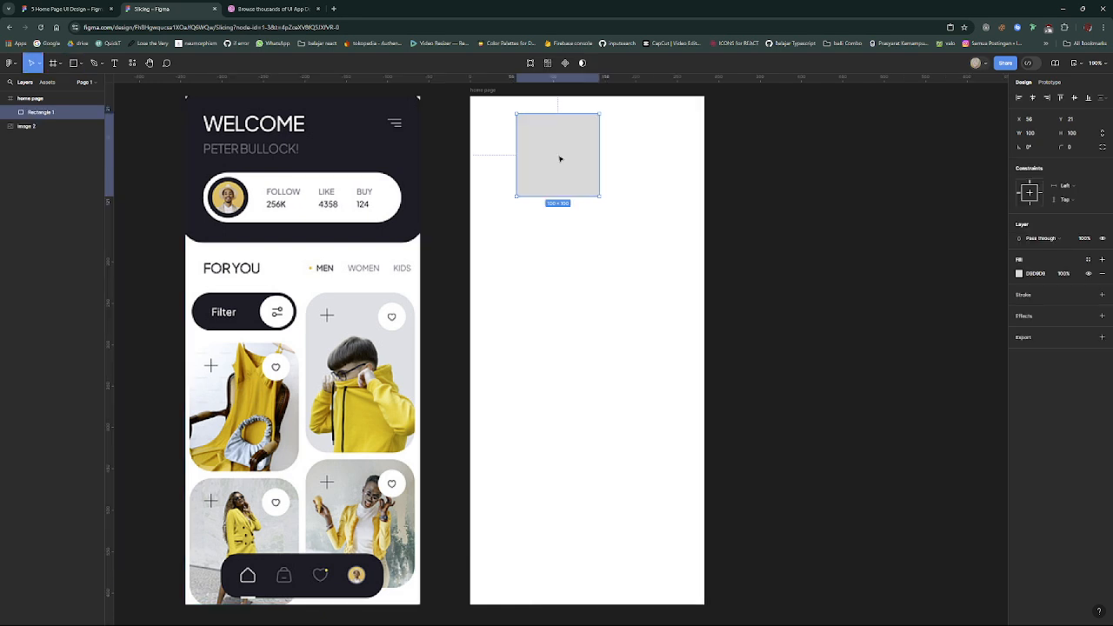
key("ctrl+z")
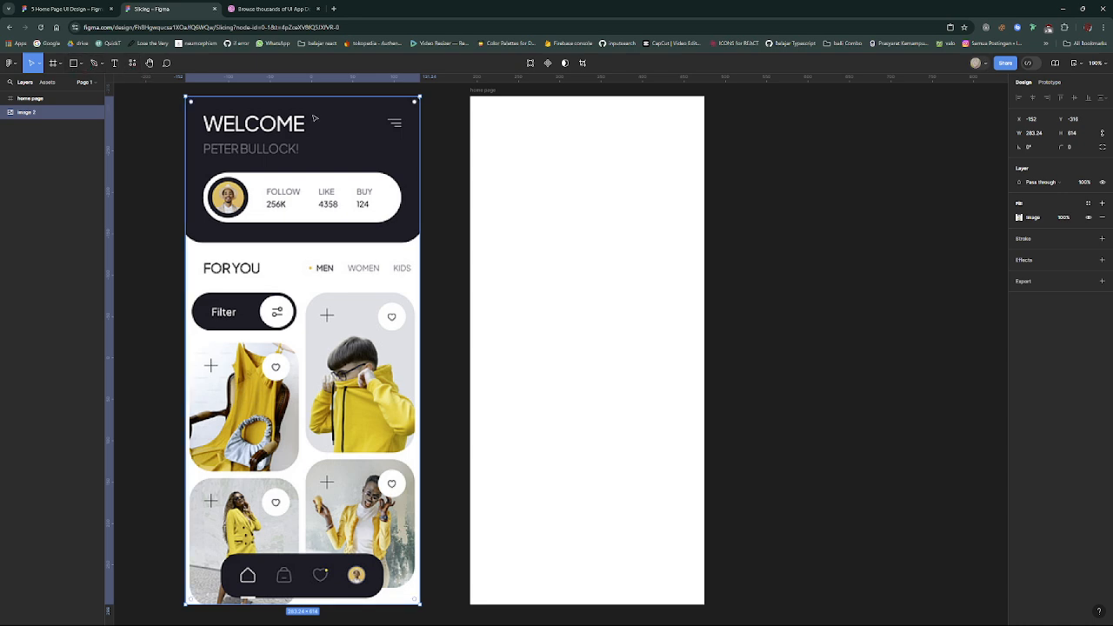
- Draw a full-width header rectangle about 283 by 178 from the upper-left corner of the home page frame
key("r")
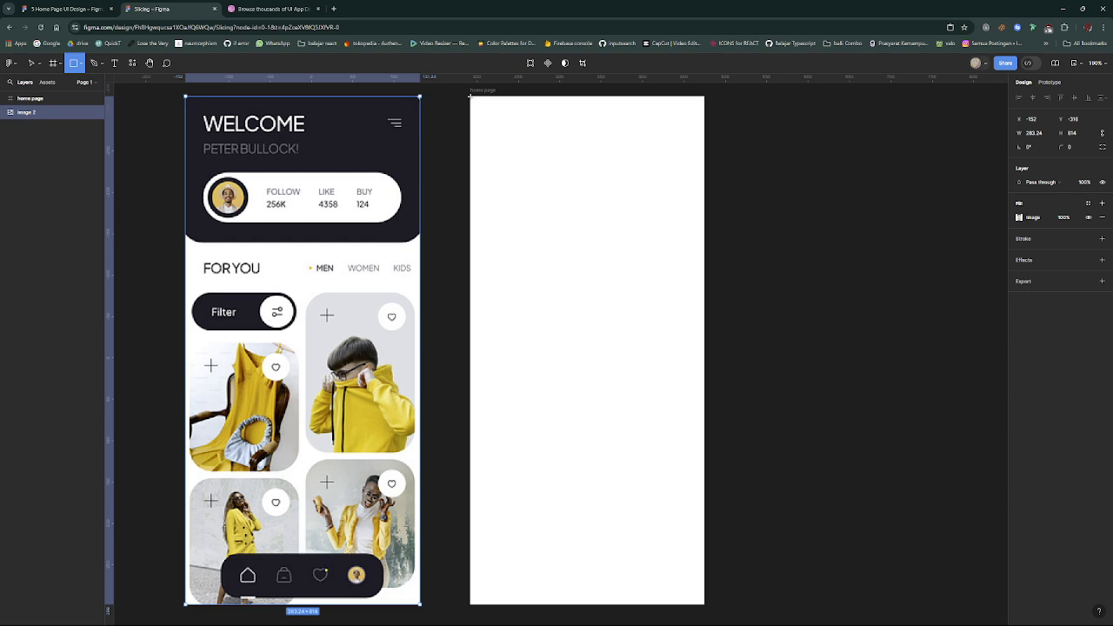
mouse_move(470, 97)
left_mouse_down()
mouse_move(507, 145)
mouse_move(580, 197)
mouse_move(705, 244)
left_mouse_up()
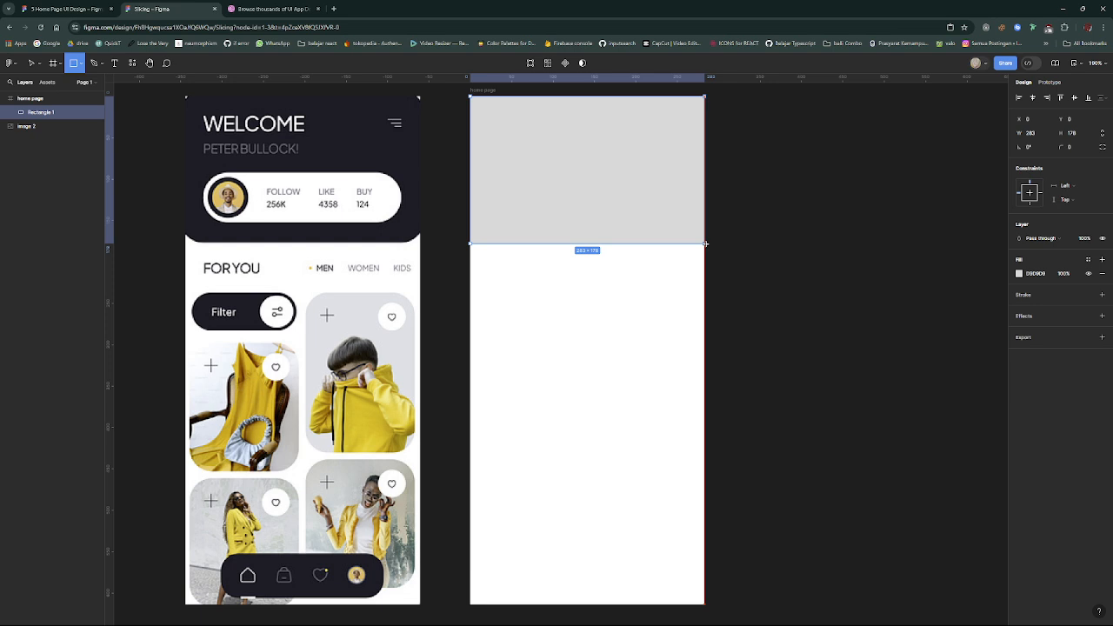
left_click_drag(705, 244, 705, 244)
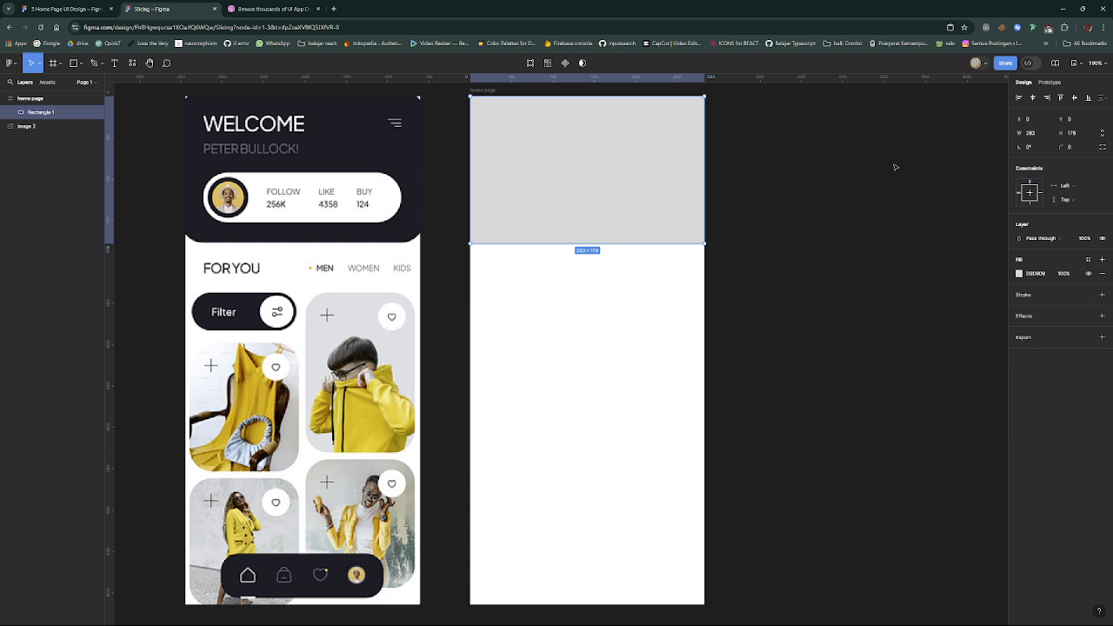
left_click(1046, 83)
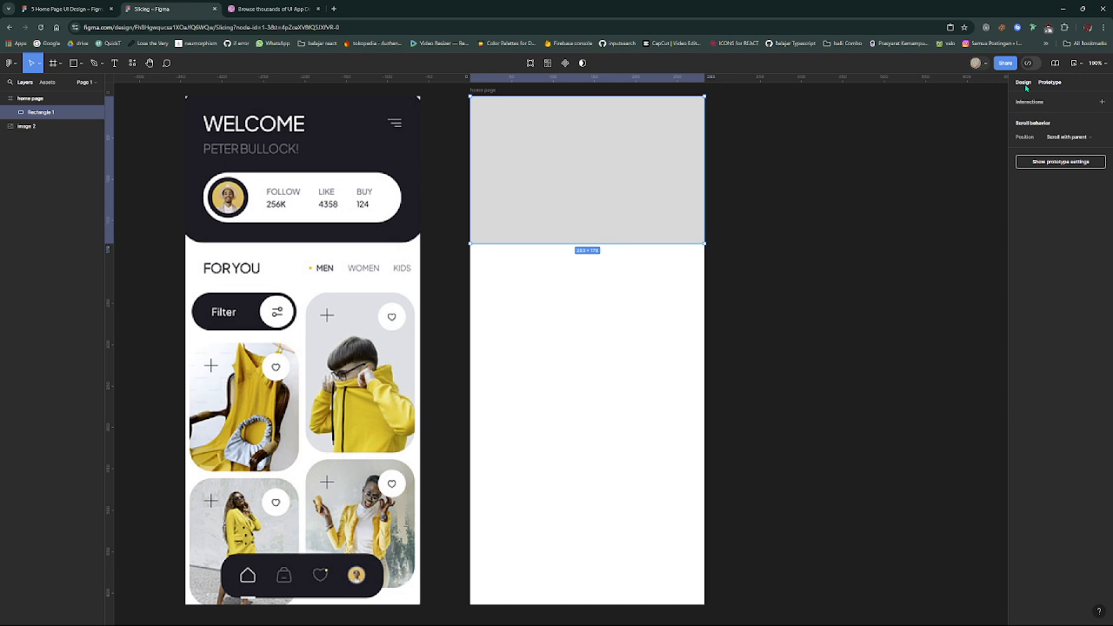
left_click(1025, 84)
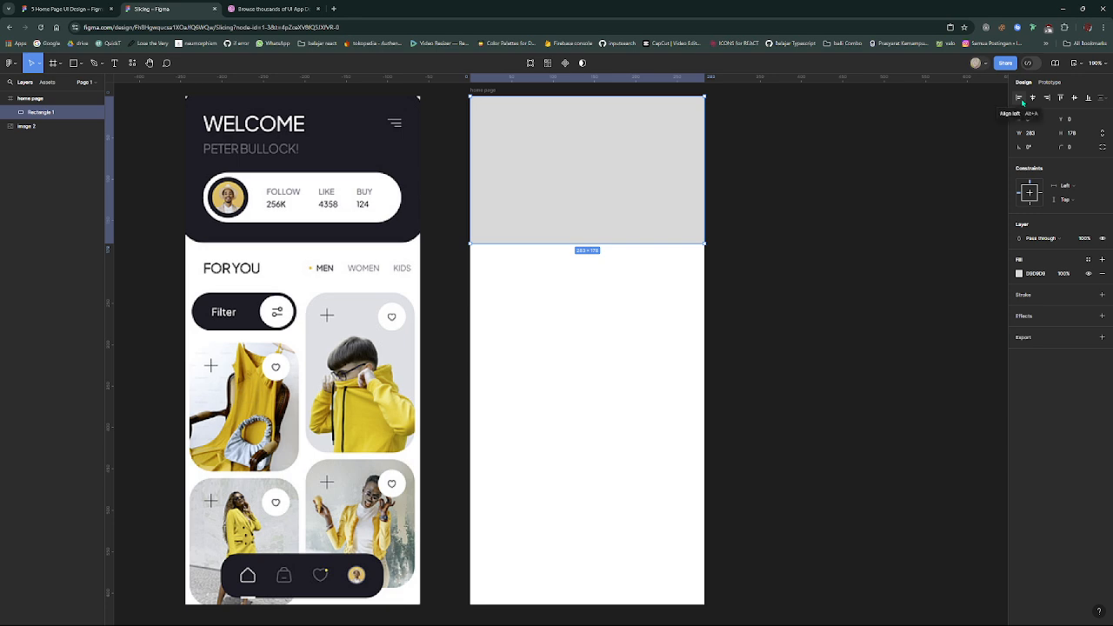
- Try aligning the full-width header rectangle to the frame's left edge and horizontal centre, and stretching it slightly past the right edge
left_click(1021, 101)
left_click(1032, 99)
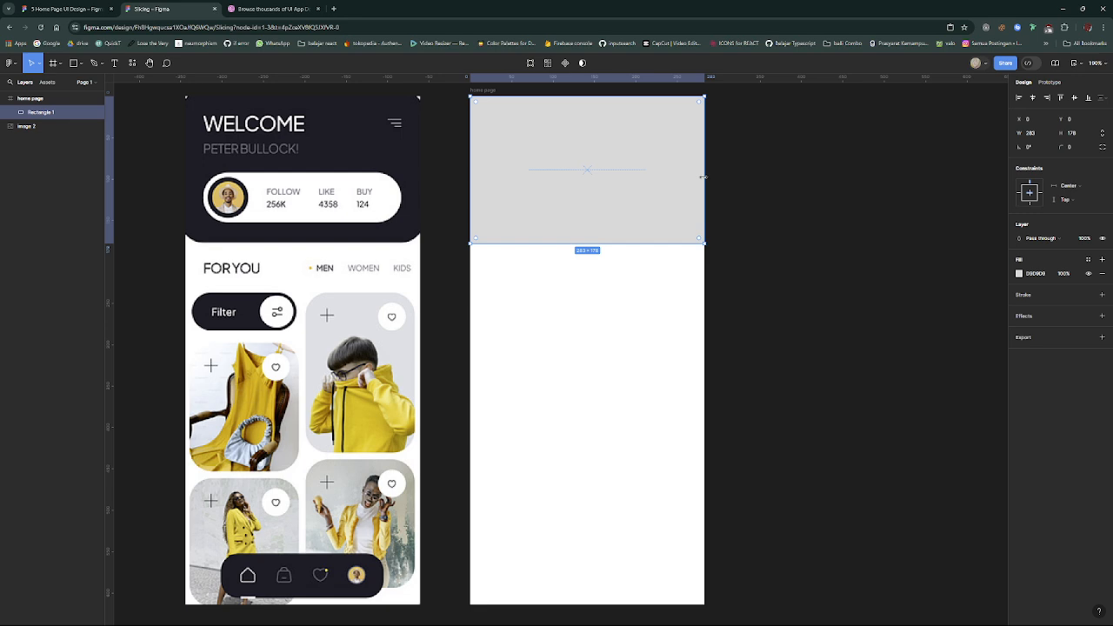
mouse_move(703, 176)
left_mouse_down()
mouse_move(611, 183)
mouse_move(704, 183)
left_mouse_up()
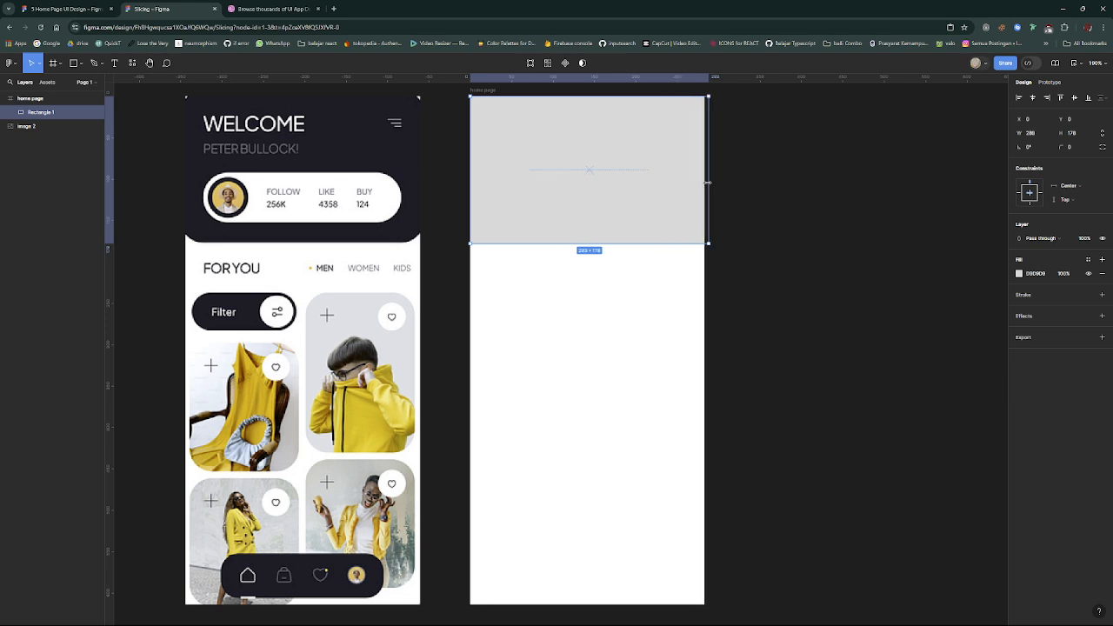
scroll(702, 144, "up", 1)
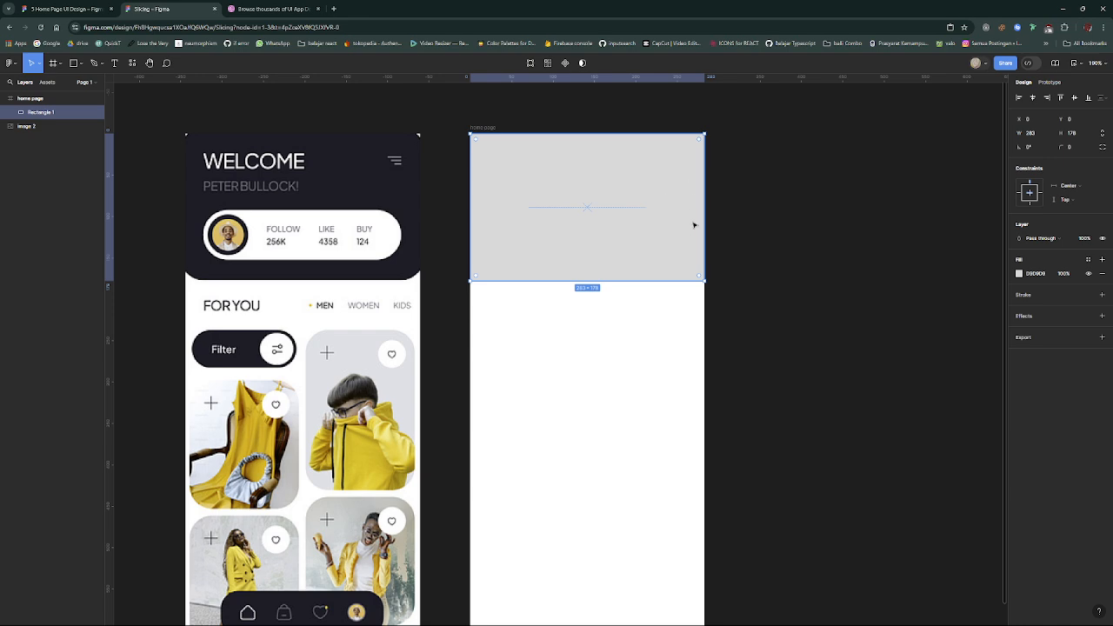
scroll(693, 193, "down", 1)
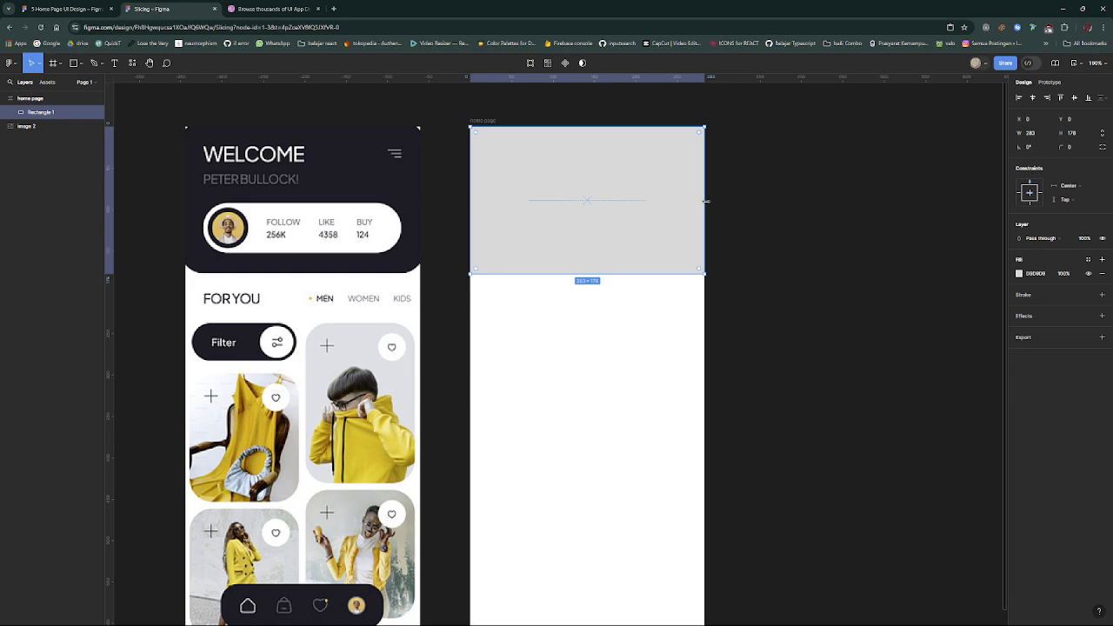
- Narrow the header rectangle to about 219 wide and try aligning it to the frame's horizontal centre, left edge and right edge
left_click_drag(705, 201, 652, 192)
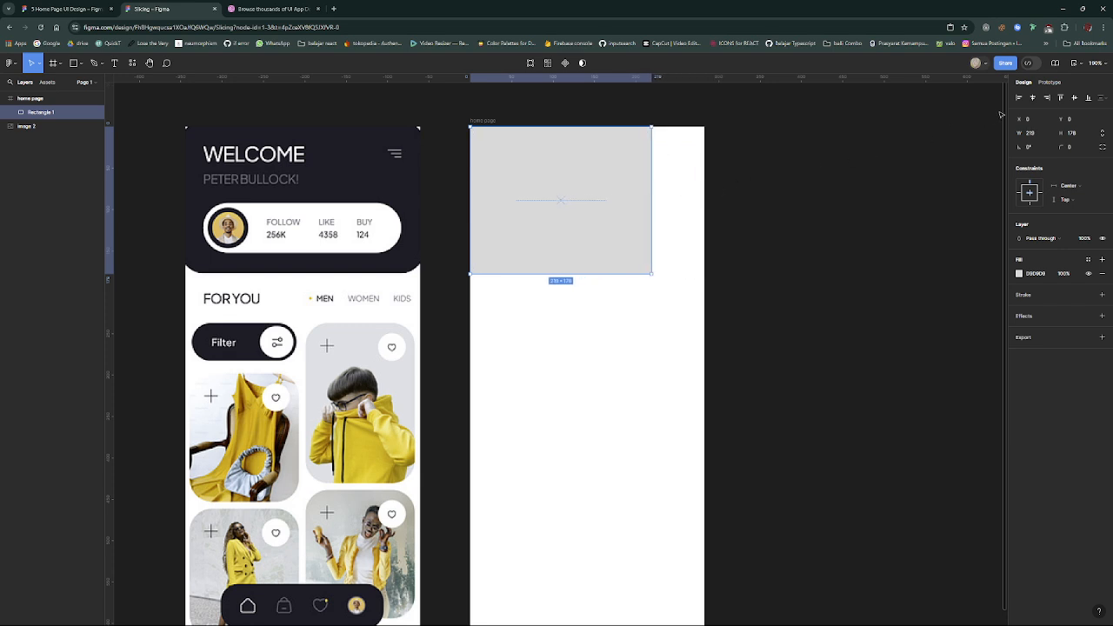
left_click(1034, 97)
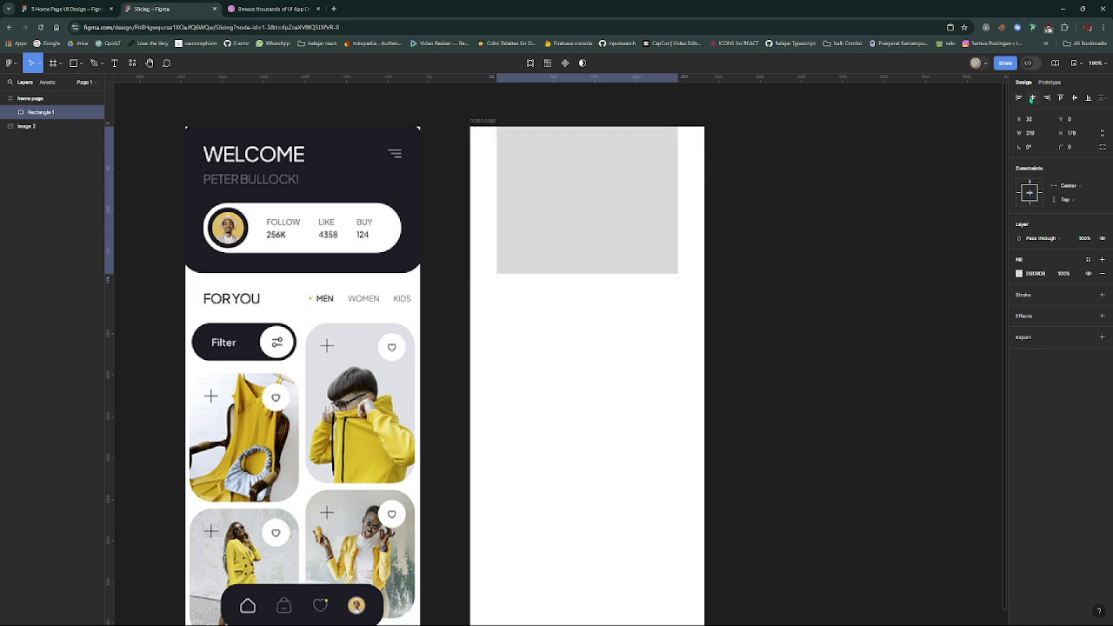
left_click(1019, 98)
left_click(1034, 98)
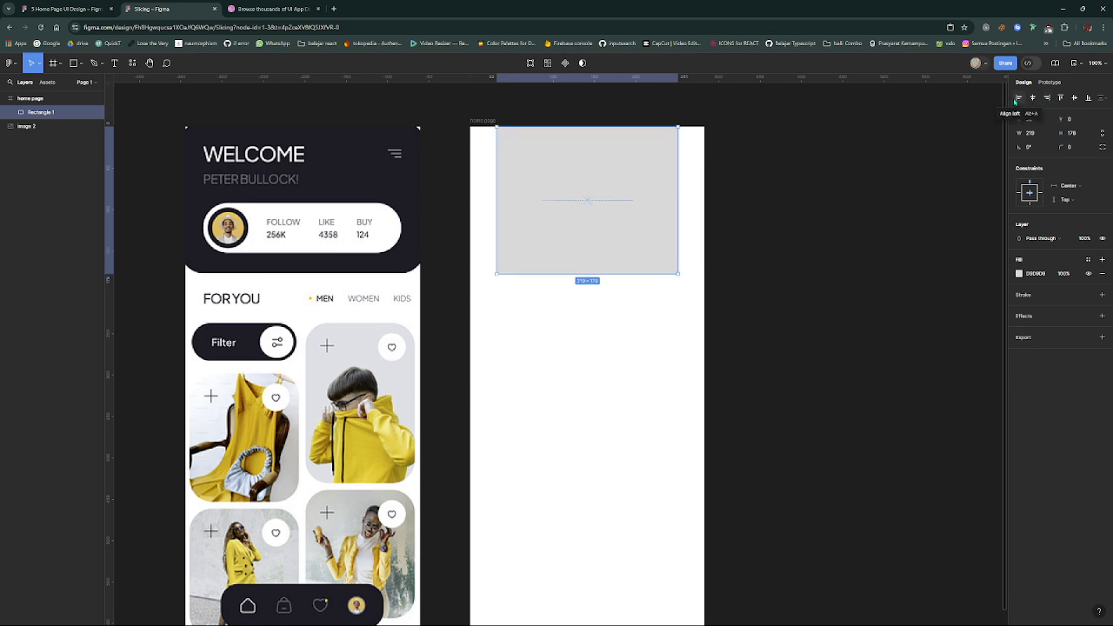
left_click(1018, 99)
left_click(1049, 99)
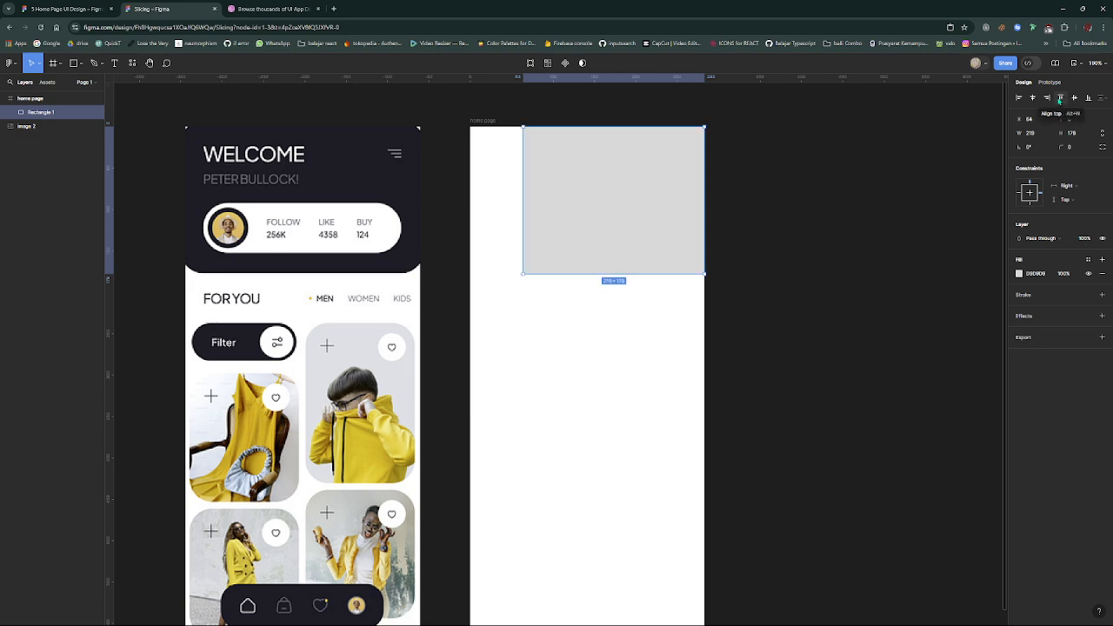
- Try aligning the narrowed rectangle to the top edge, bottom edge and vertical centre of the home page frame
left_click(1058, 99)
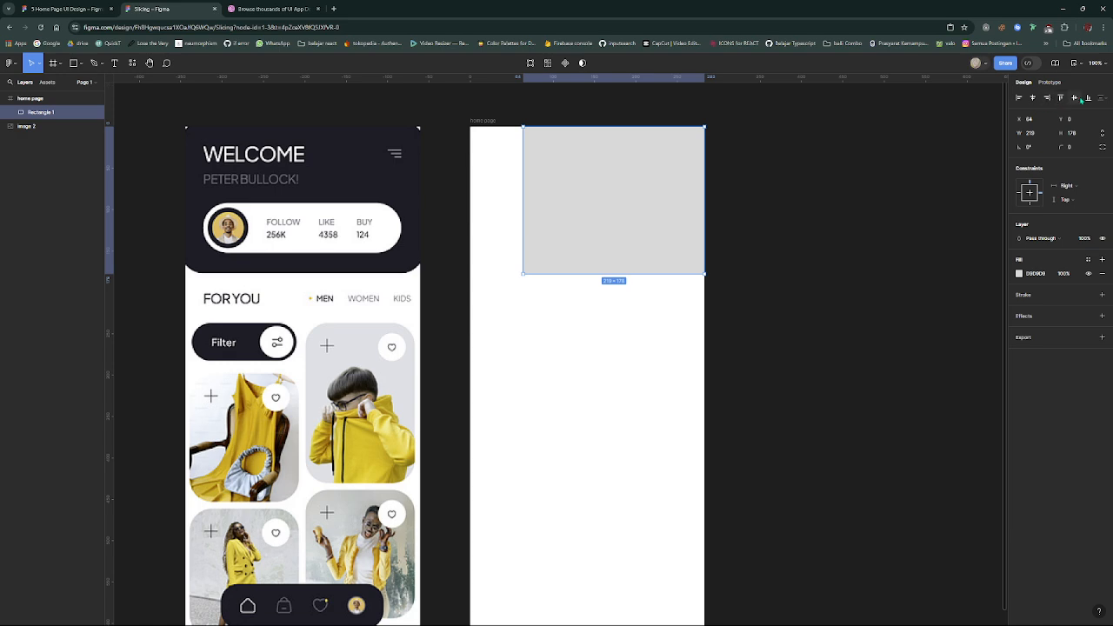
left_click(1086, 99)
scroll(605, 288, "down", 2)
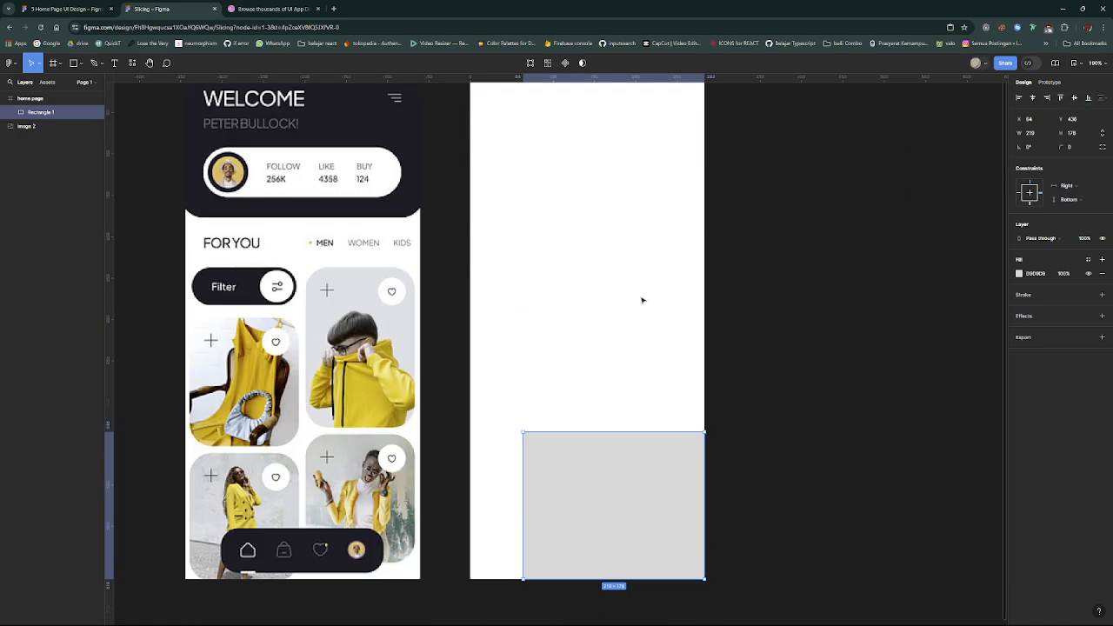
scroll(794, 206, "up", 2)
scroll(895, 193, "down", 1)
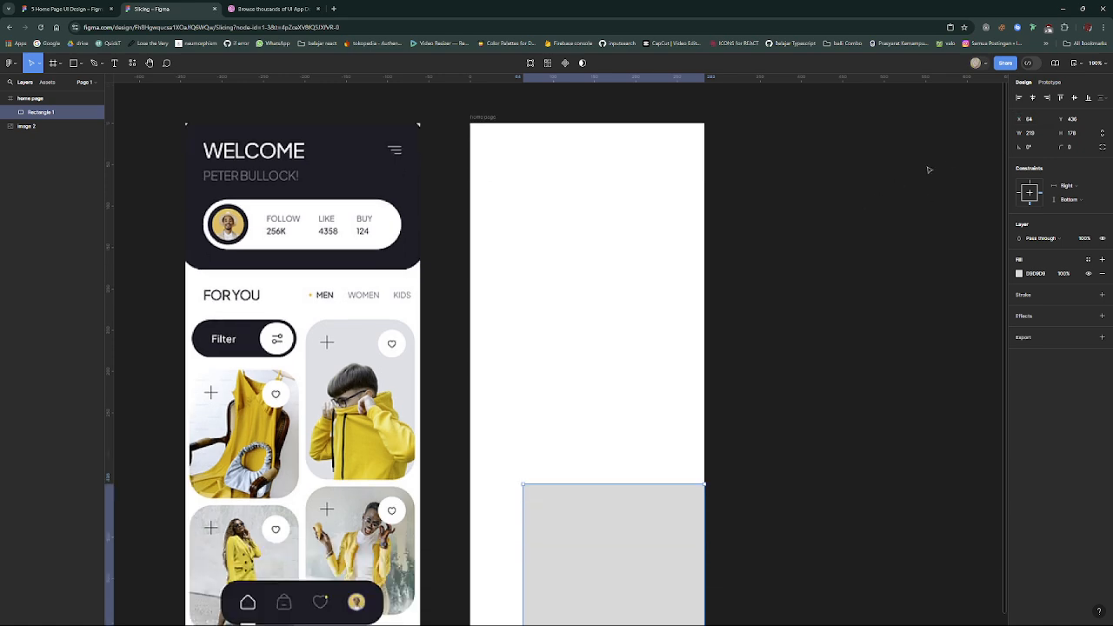
left_click(1075, 99)
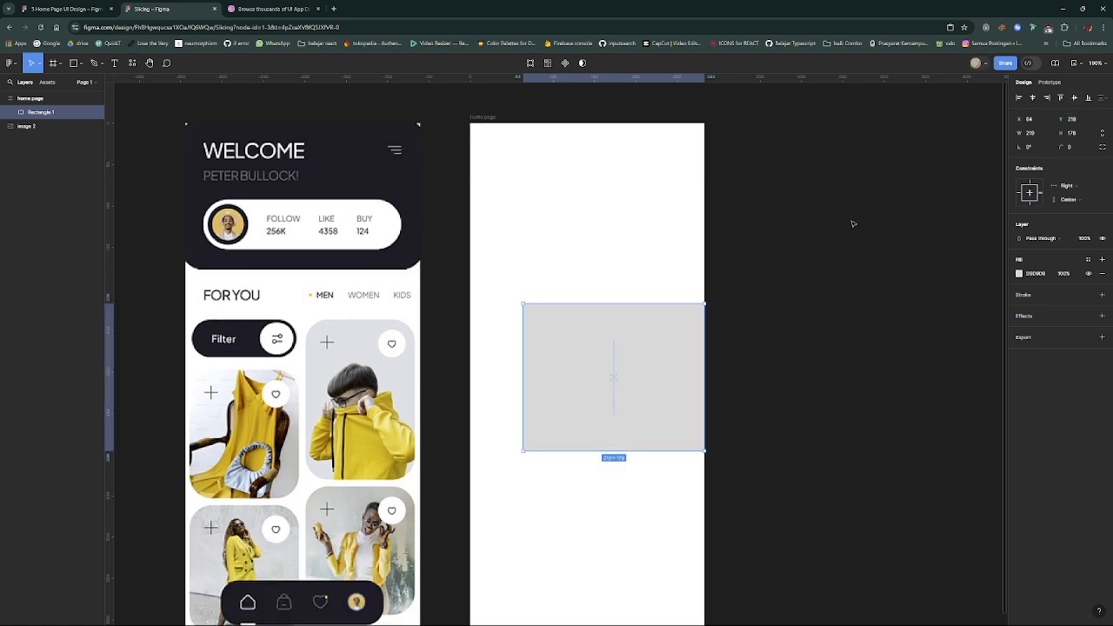
- Align the rectangle back to the frame's left and top edges and widen it to the full 283
left_click(1033, 100)
left_click(1047, 100)
left_click(1032, 100)
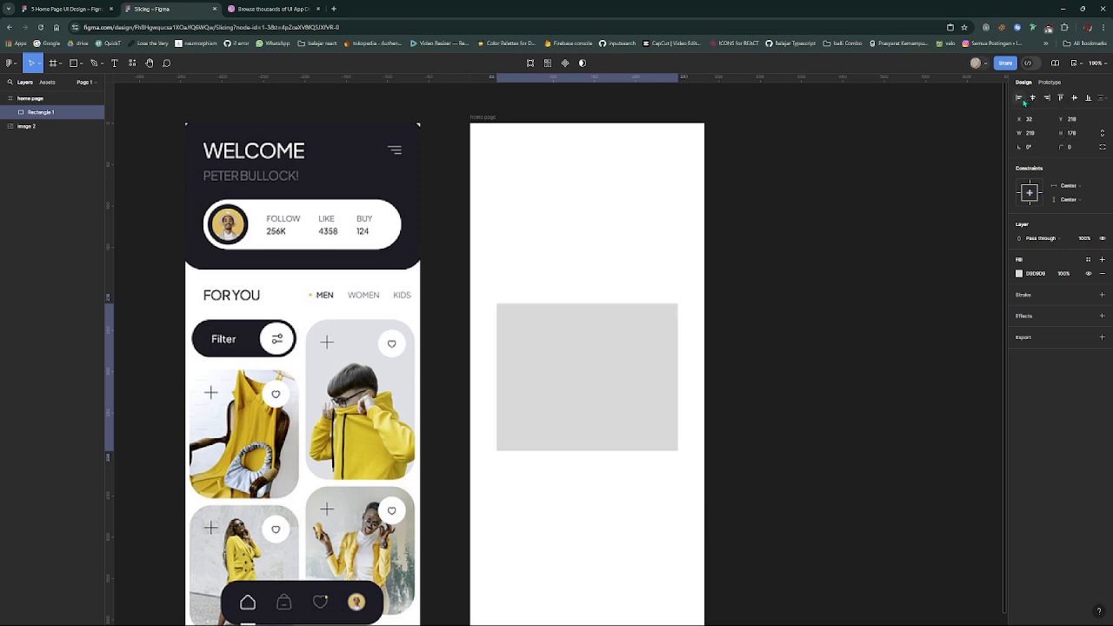
left_click(1021, 100)
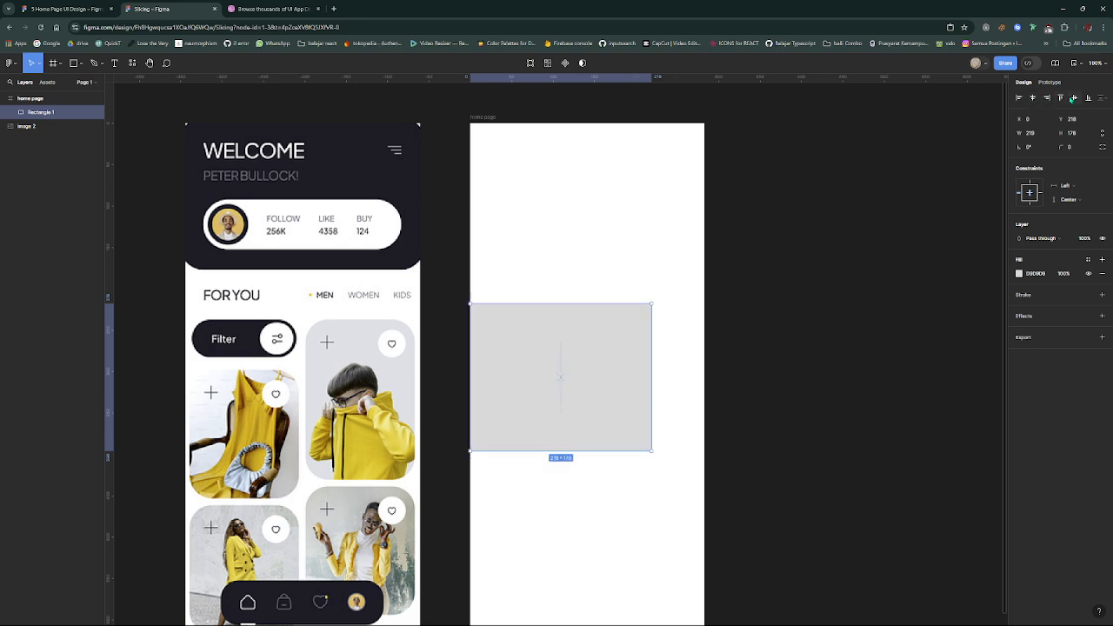
left_click(1060, 100)
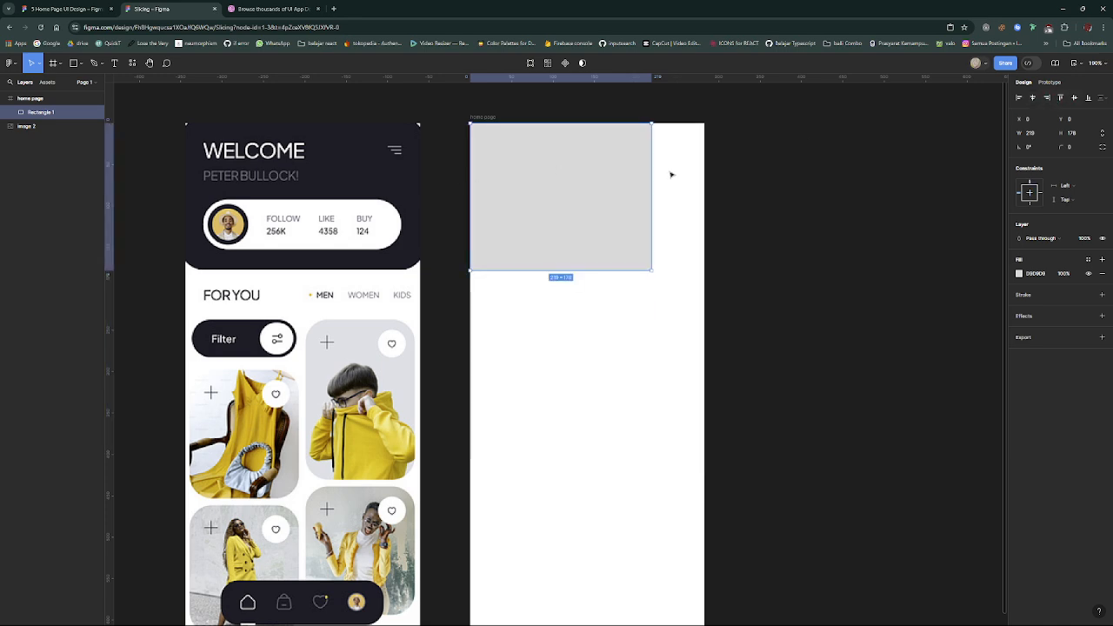
left_click_drag(652, 186, 704, 185)
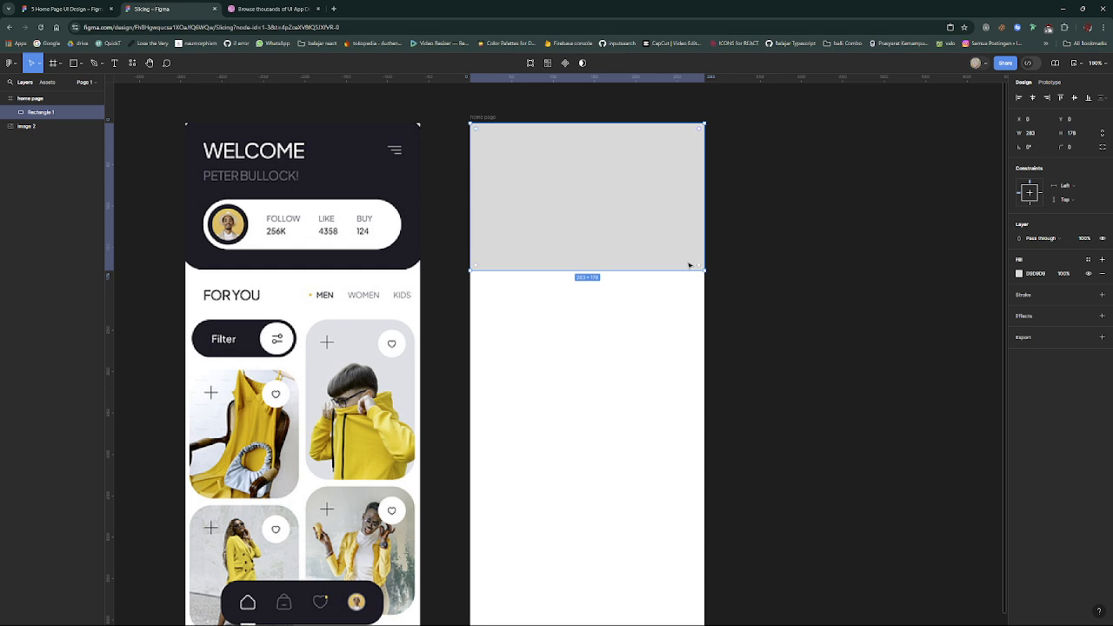
- Try rounding the header rectangle directly on the canvas with the radius handle at its lower-right corner
mouse_move(699, 268)
scroll(701, 270, "up", 5)
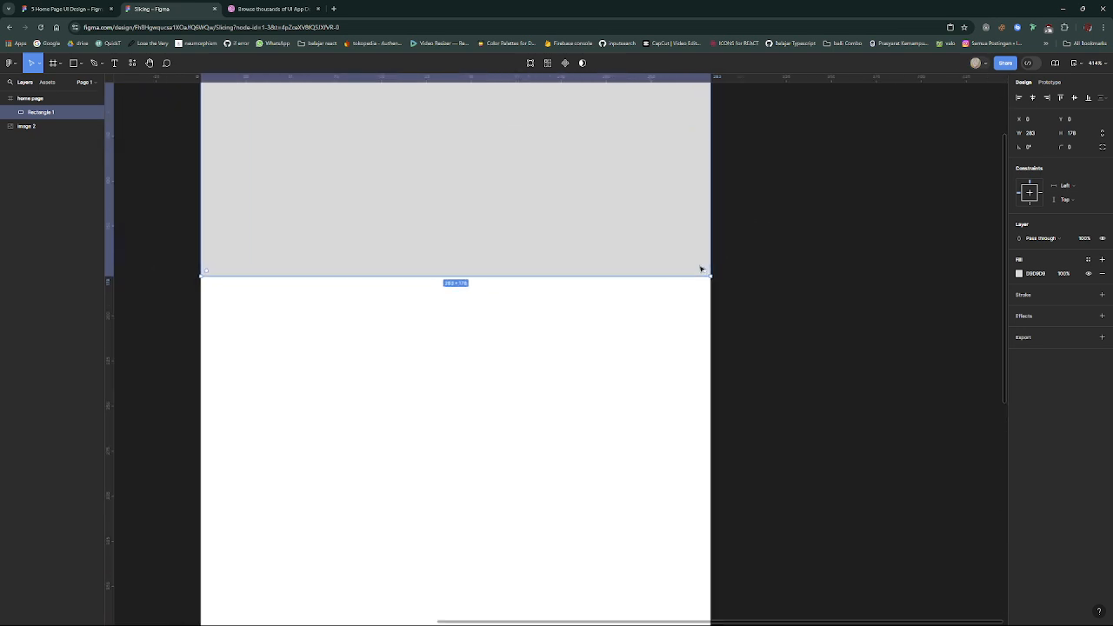
scroll(715, 281, "down", 5)
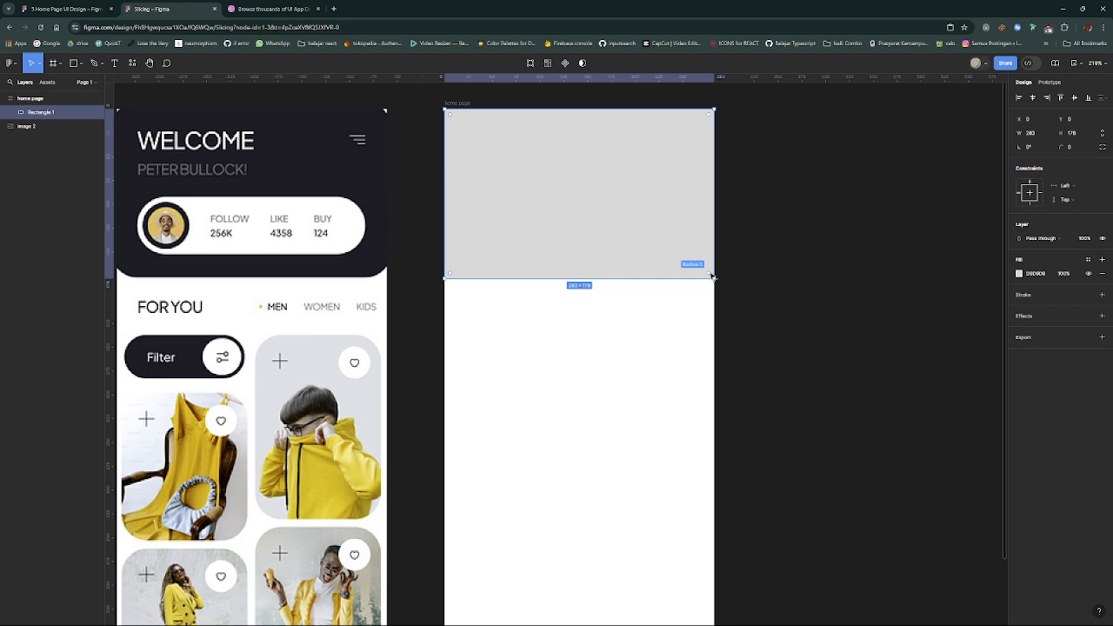
left_click_drag(704, 269, 721, 285)
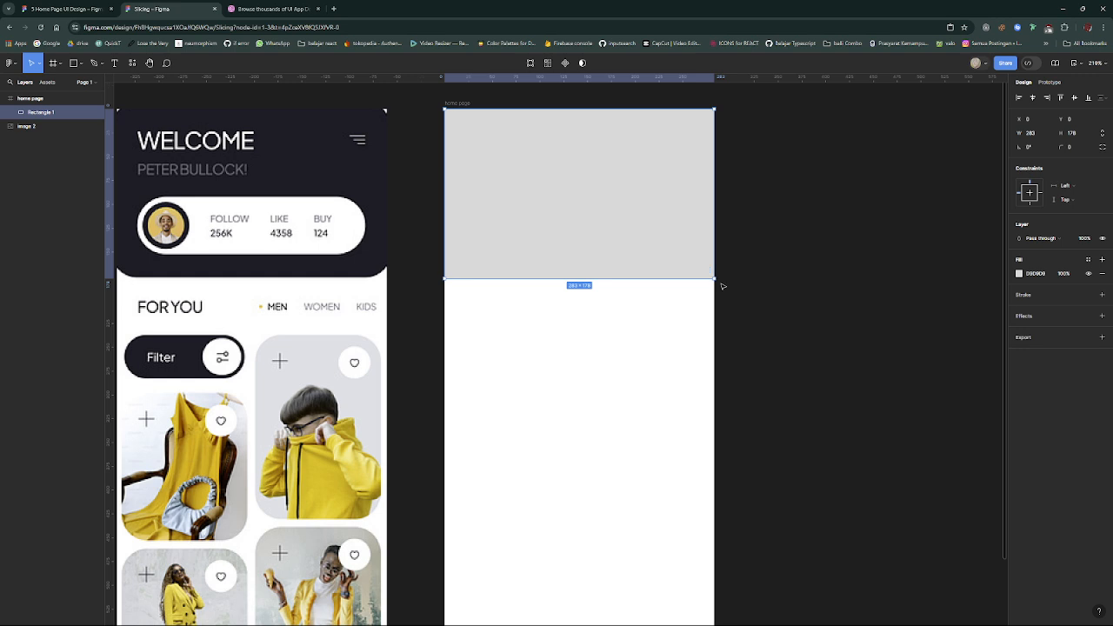
- Set the header rectangle's bottom-left and bottom-right corner radii individually to 25, trying 20 and 8 first on the bottom-left corner
left_click(1105, 148)
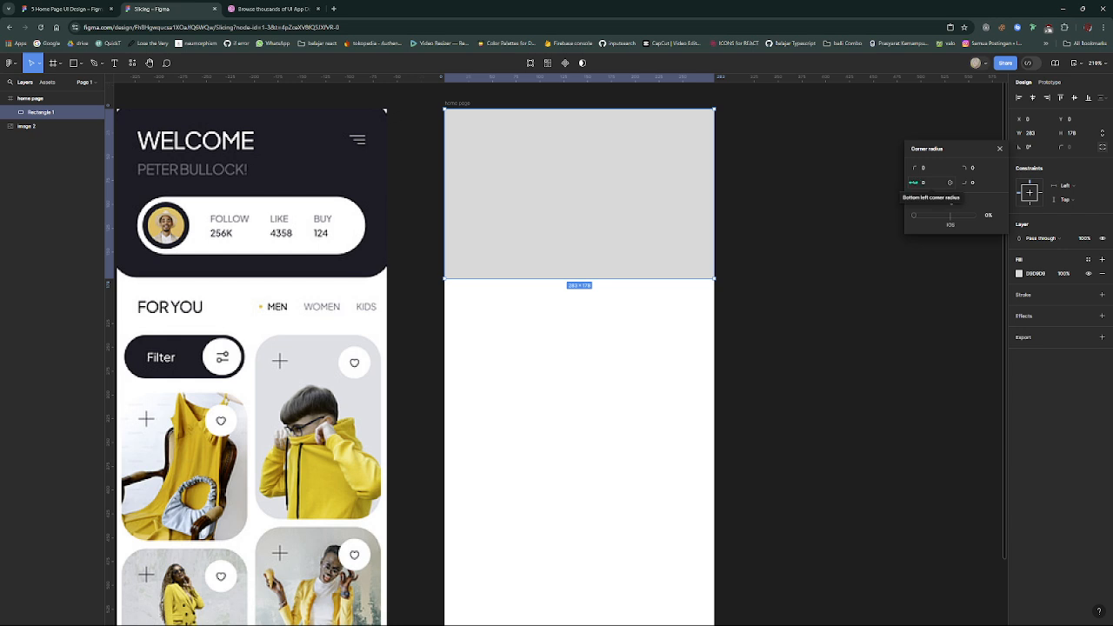
left_click(932, 185)
type("20")
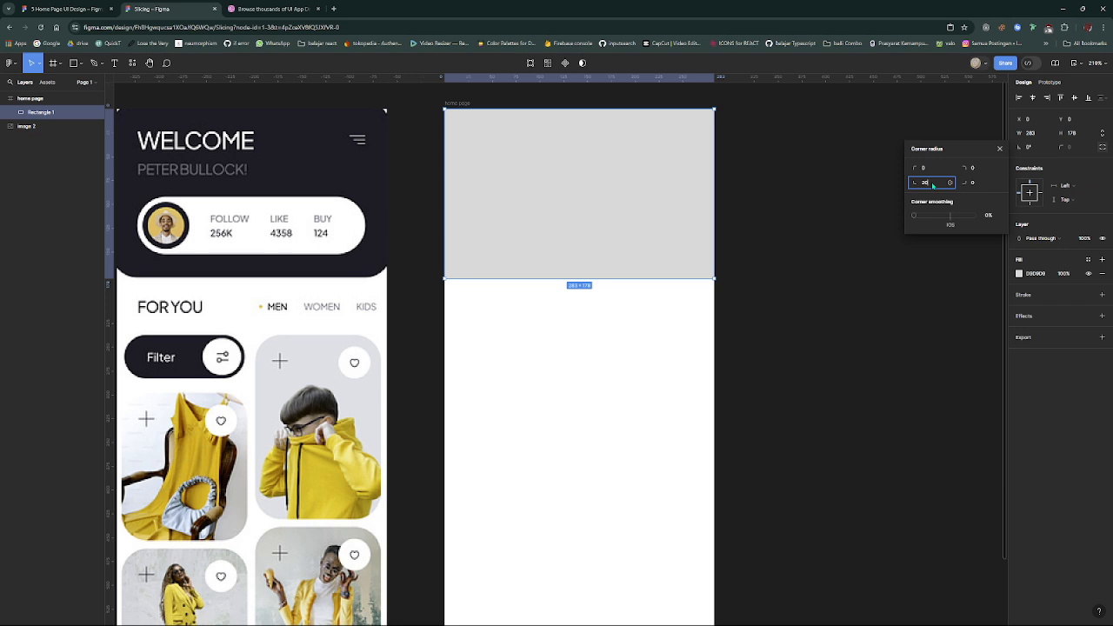
key("Return")
left_click(933, 185)
type("8")
key("Return")
left_click(930, 185)
type("25")
left_click(974, 182)
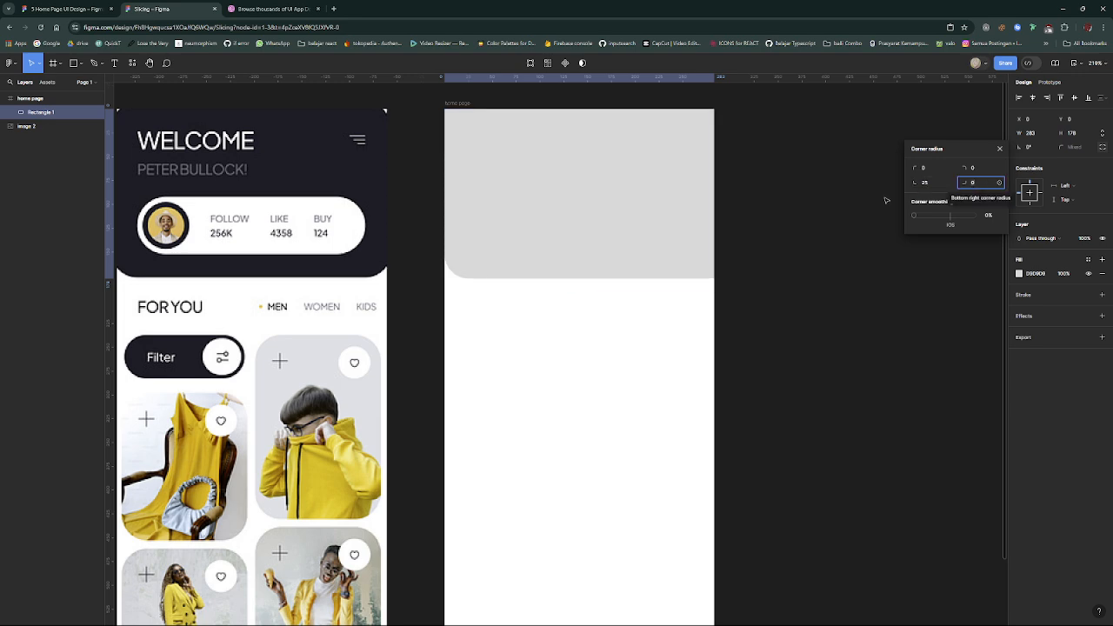
type("25")
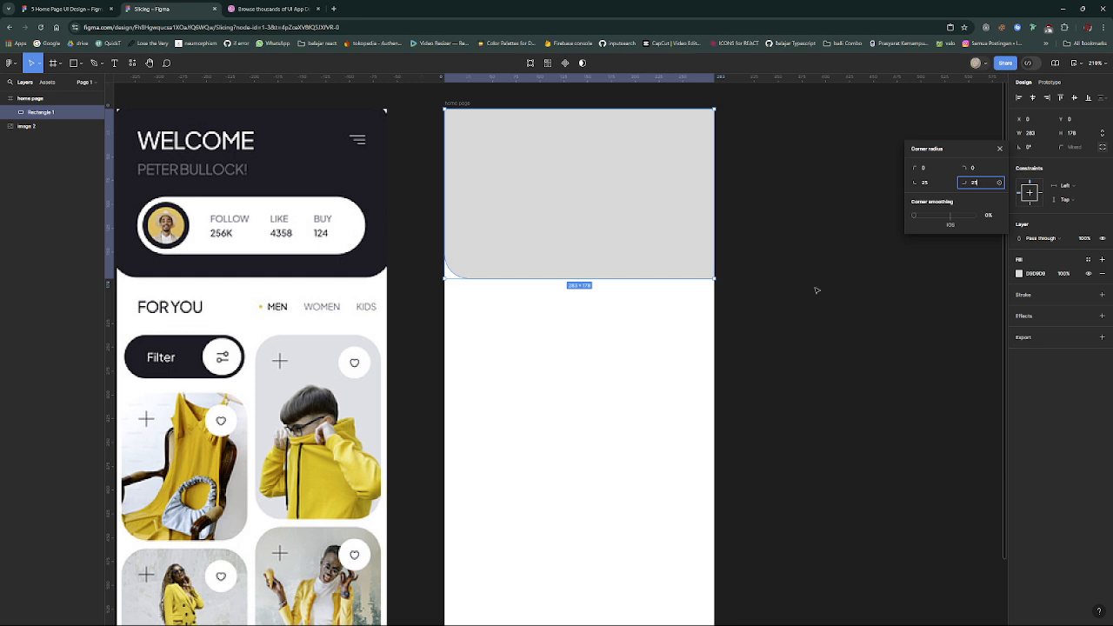
- Try 100% corner smoothing on the header rectangle and compare its rounded lower corners with the reference image
left_click_drag(914, 215, 1070, 246)
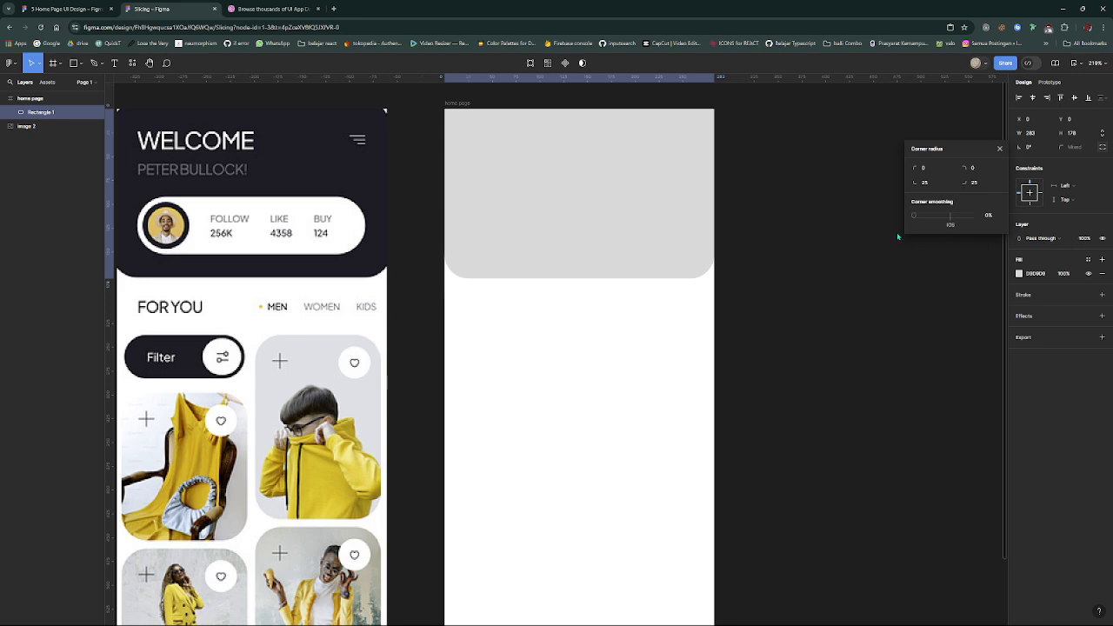
scroll(705, 260, "up", 6)
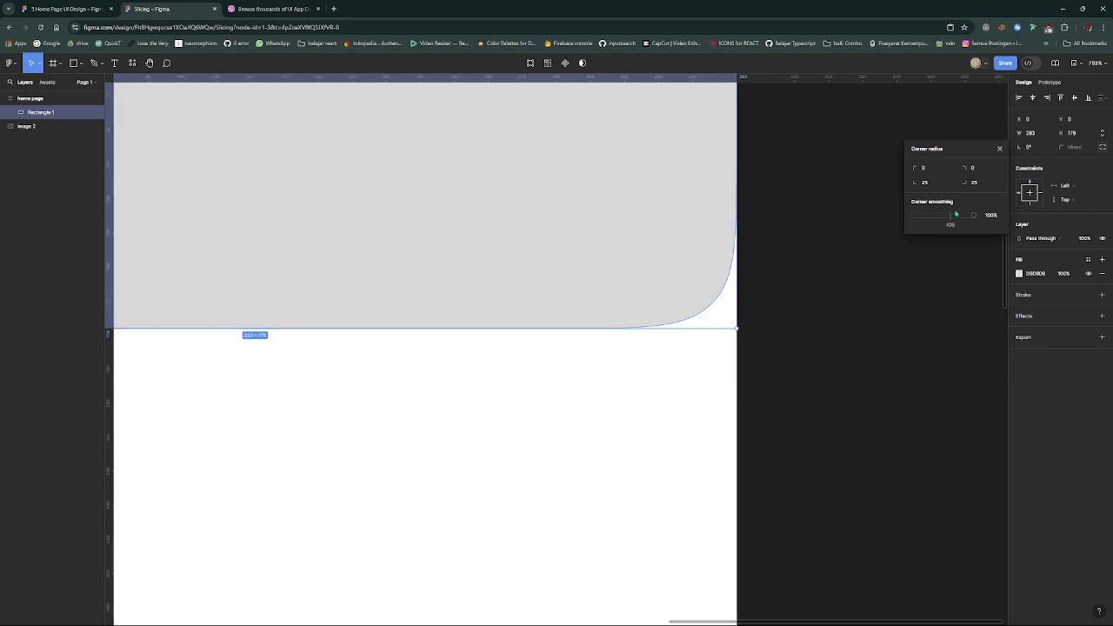
mouse_move(974, 216)
left_mouse_down()
mouse_move(884, 224)
mouse_move(1029, 223)
mouse_move(848, 212)
mouse_move(1001, 222)
mouse_move(904, 223)
mouse_move(980, 219)
left_mouse_up()
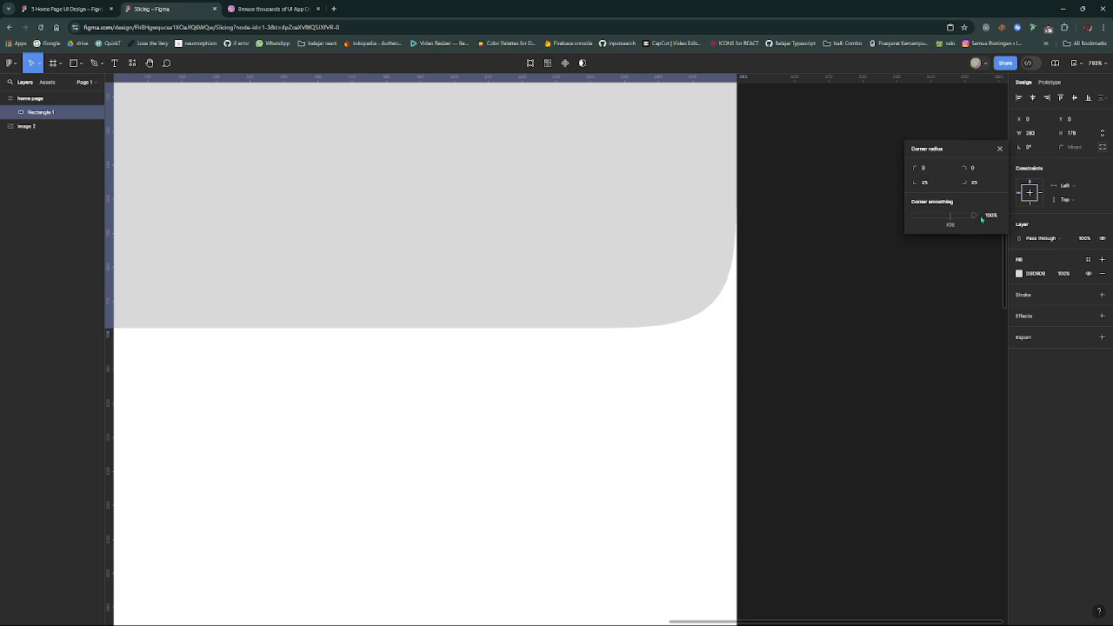
scroll(807, 313, "down", 4)
left_click(754, 363)
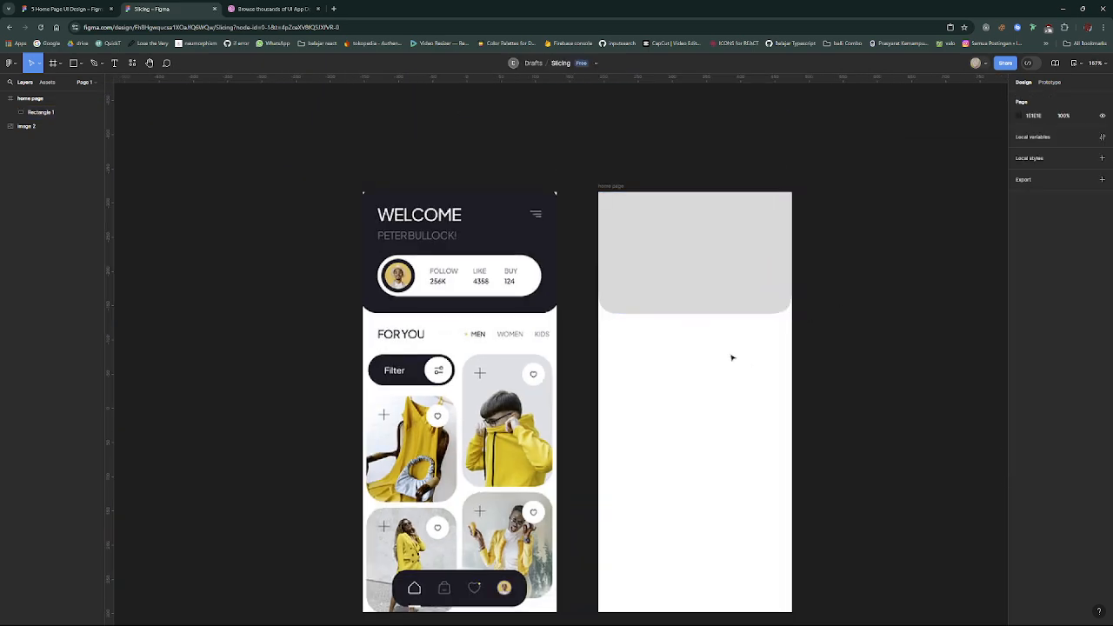
scroll(721, 351, "up", 2)
scroll(623, 285, "down", 2)
- Reset the header rectangle's corner smoothing to 0%
left_click(622, 261)
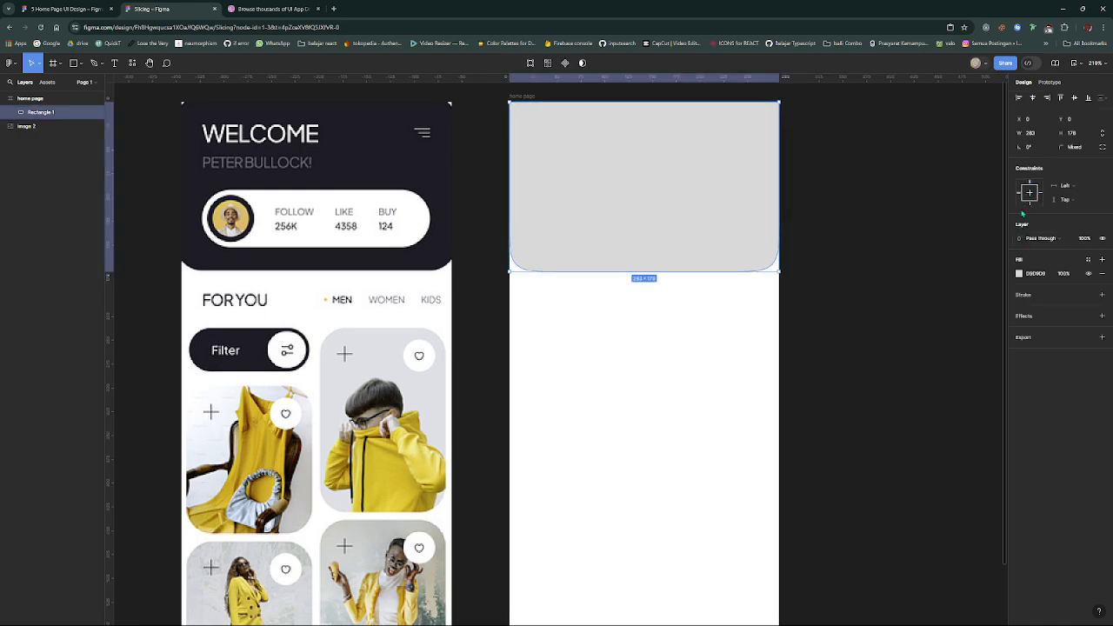
left_click(1102, 150)
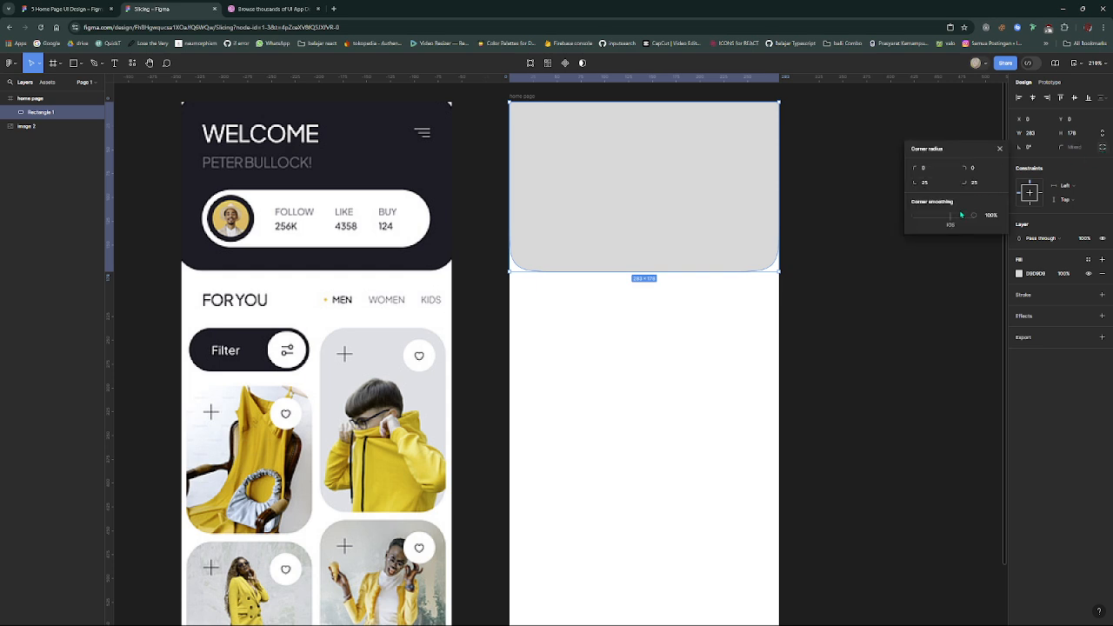
left_click(856, 253)
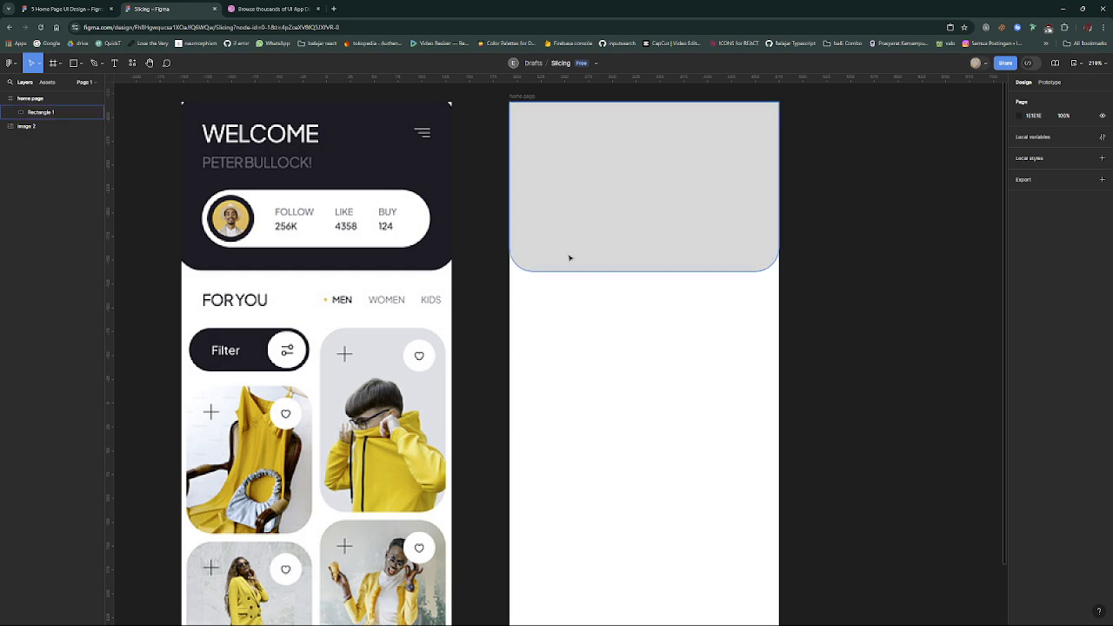
- Set both the bottom-left and bottom-right corner radii of the header rectangle to 20
left_click(661, 236)
left_click(1101, 148)
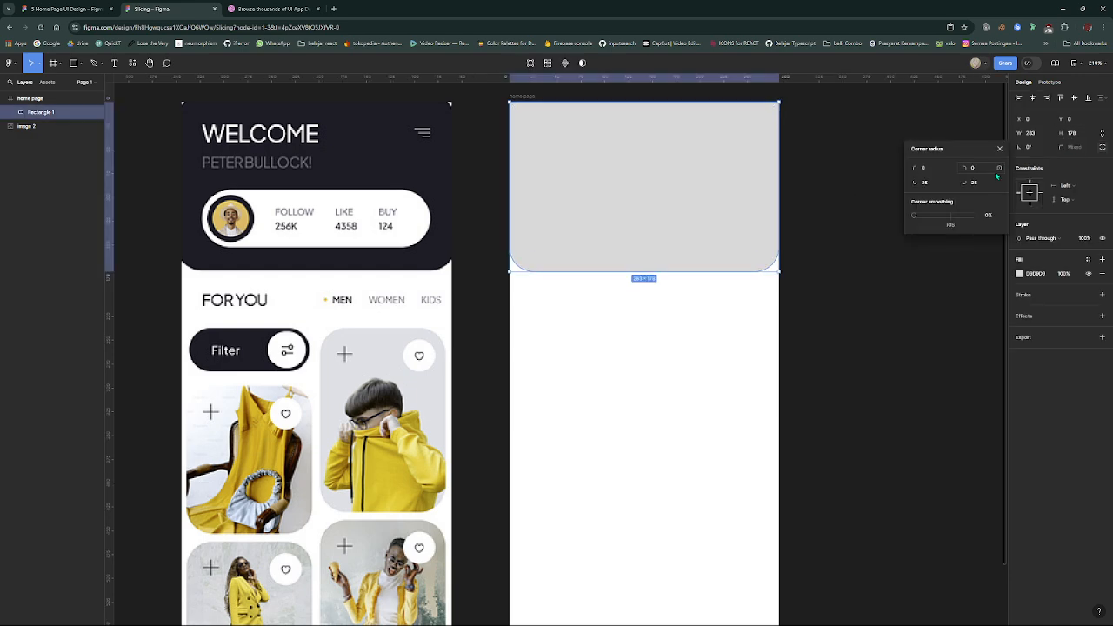
left_click_drag(965, 185, 919, 184)
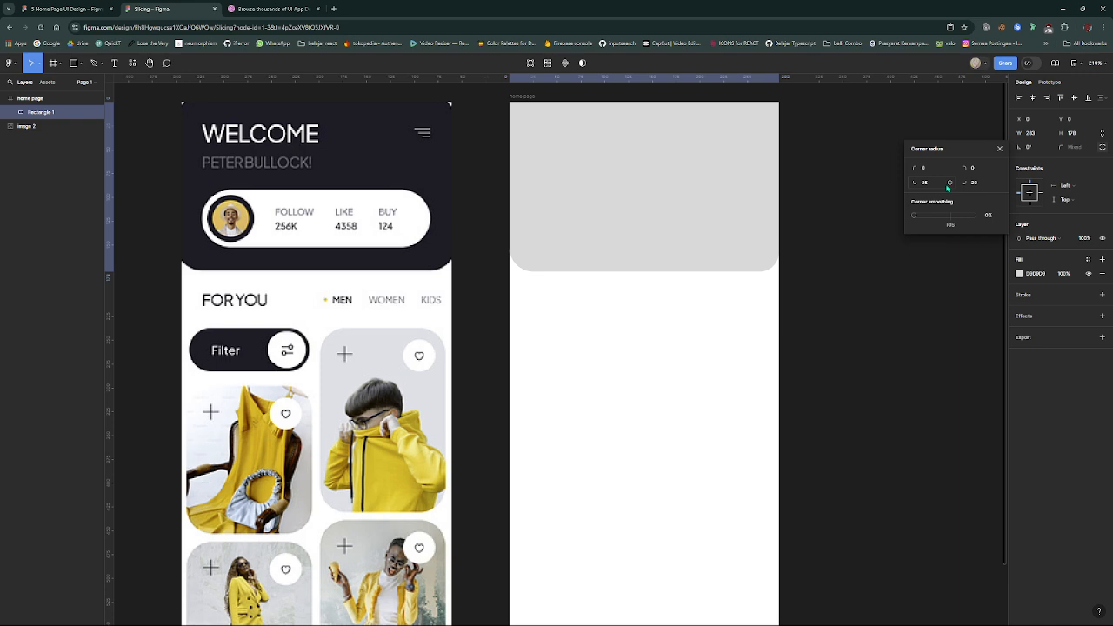
left_click(938, 185)
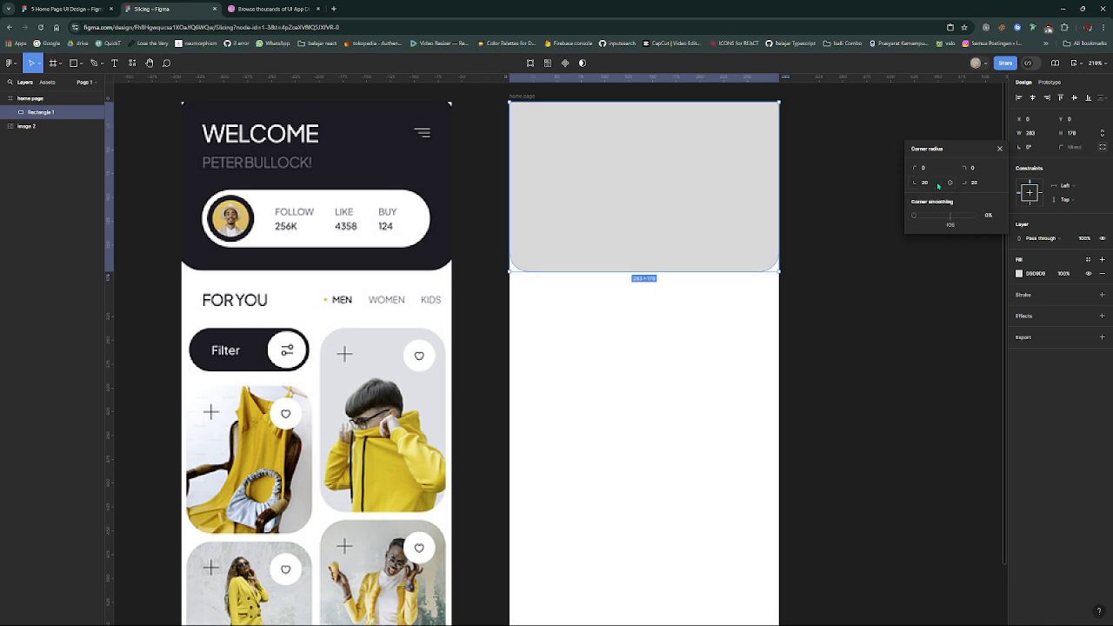
left_click(612, 306)
scroll(613, 278, "down", 2)
scroll(619, 226, "up", 3)
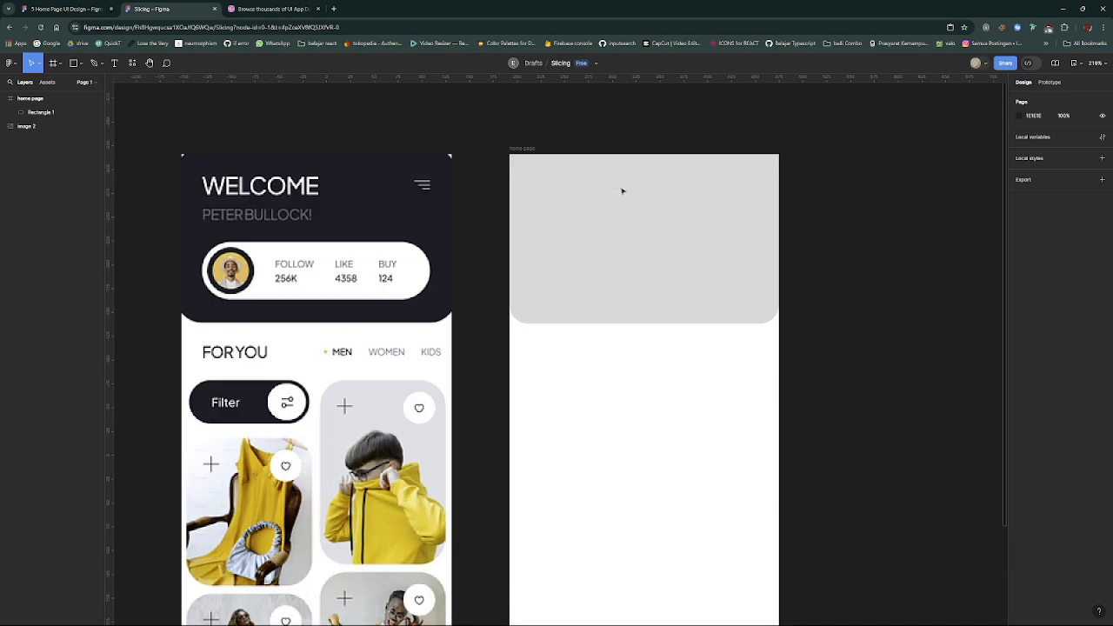
- Try an orange fill and a red fill on the header rectangle by adjusting the hue and shade
left_click(622, 190)
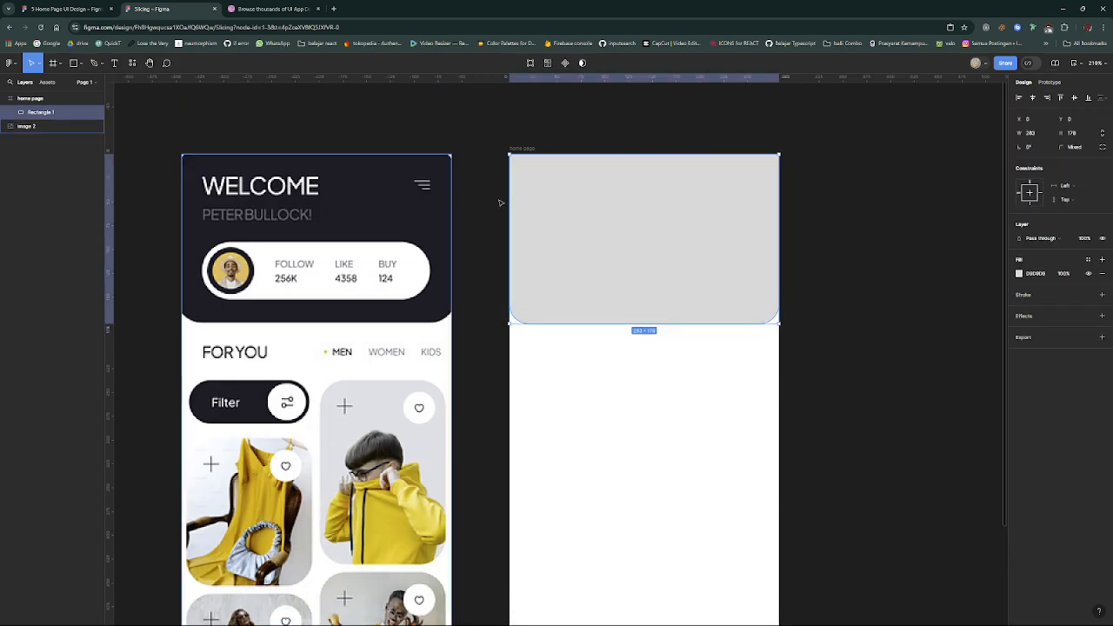
left_click(1019, 275)
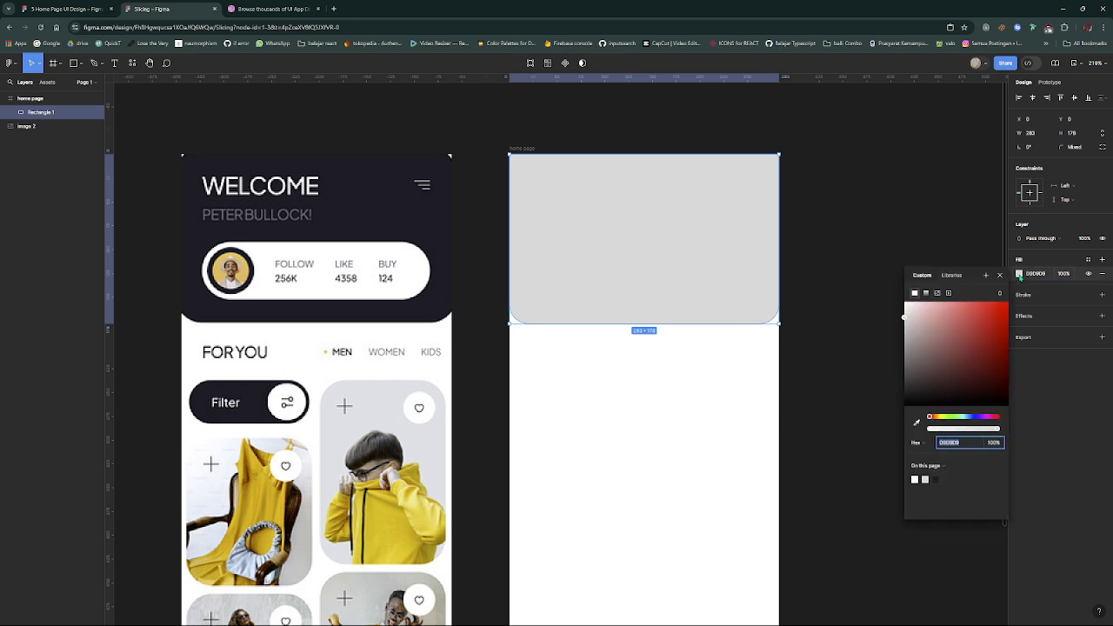
left_click(1019, 275)
left_click(1020, 274)
mouse_move(939, 419)
left_mouse_down()
mouse_move(982, 423)
mouse_move(934, 424)
left_mouse_up()
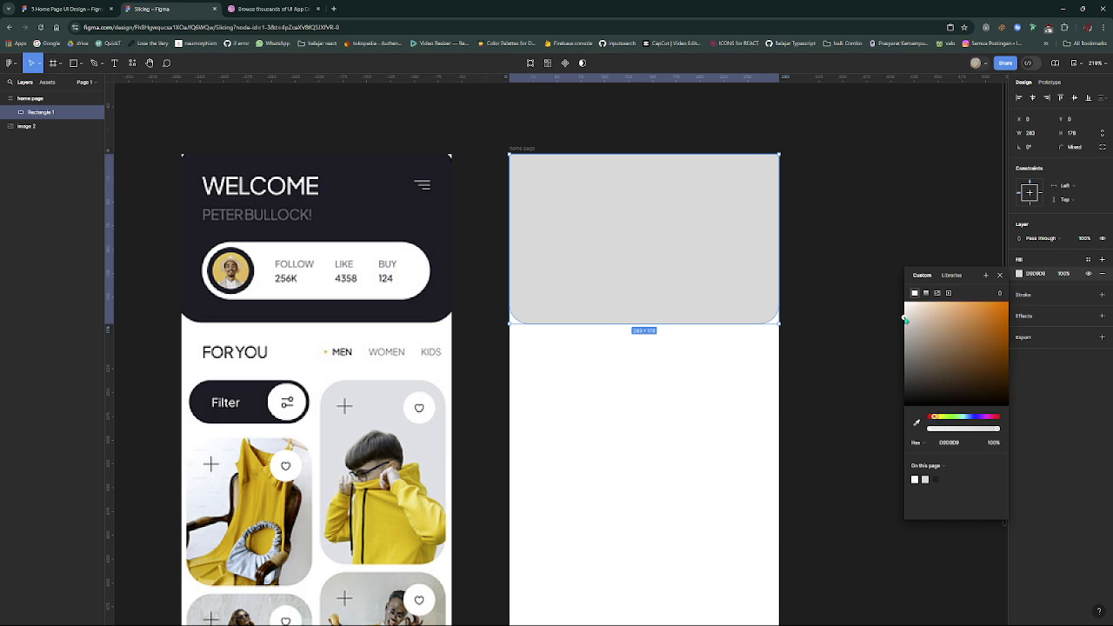
left_click_drag(905, 320, 1019, 315)
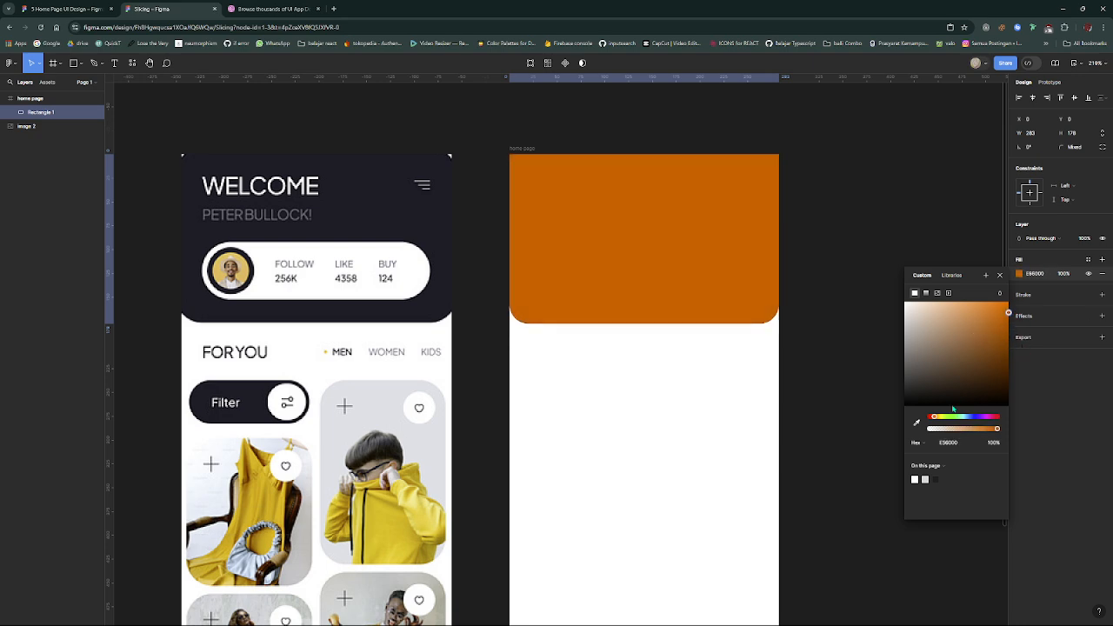
left_click_drag(953, 417, 923, 420)
- Switch the fill's color format through RGB, CSS, HSL and HSB, then return it to Hex
left_click(917, 444)
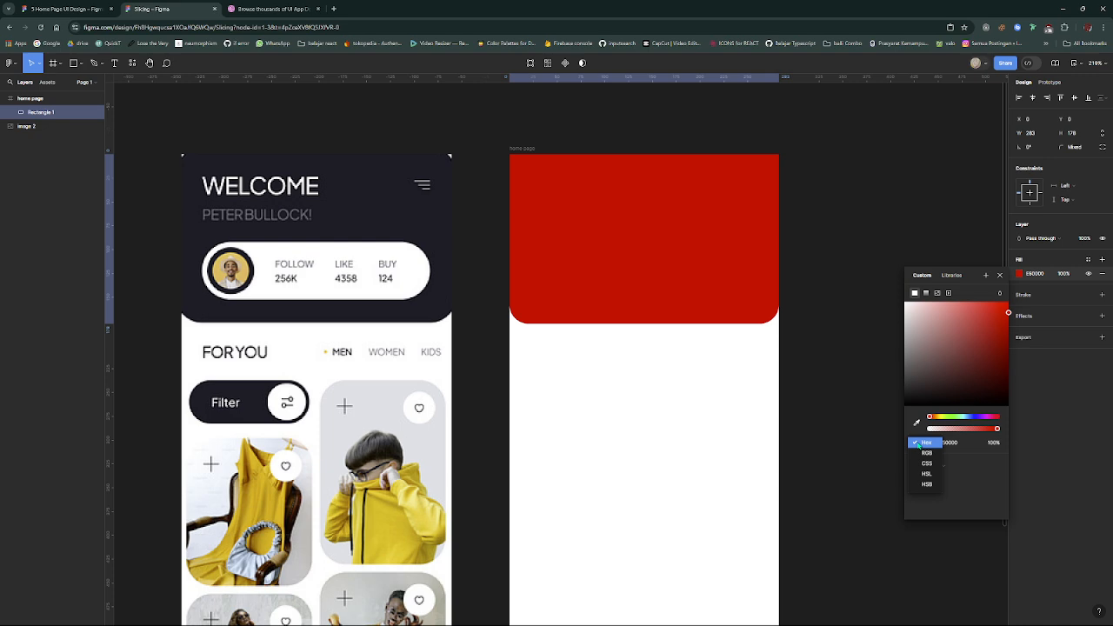
left_click(928, 454)
left_click(920, 444)
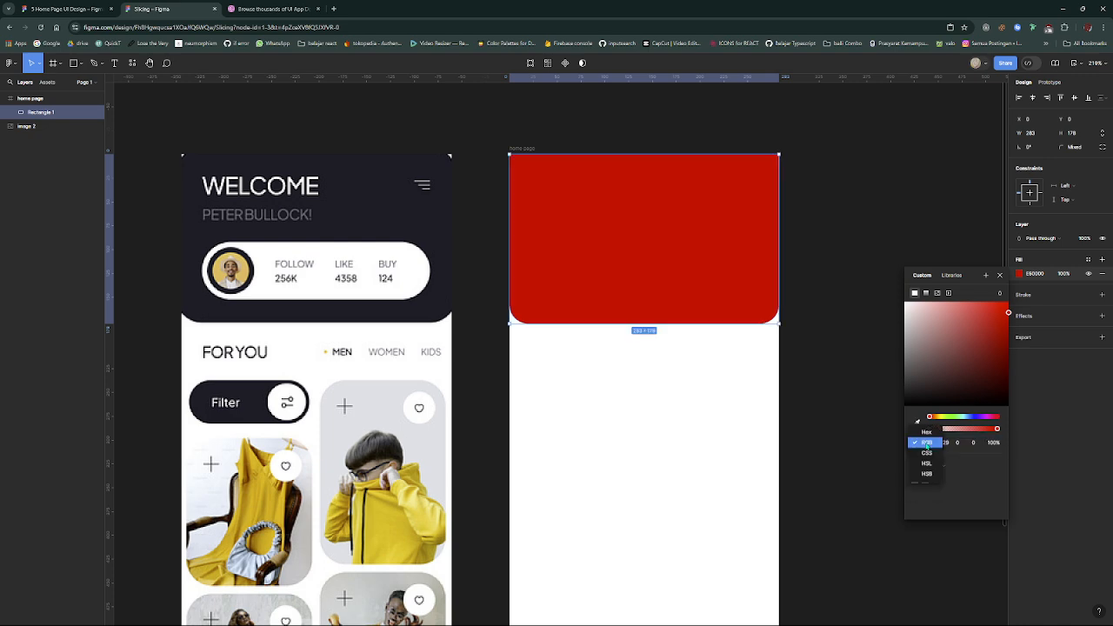
left_click(927, 454)
left_click(925, 443)
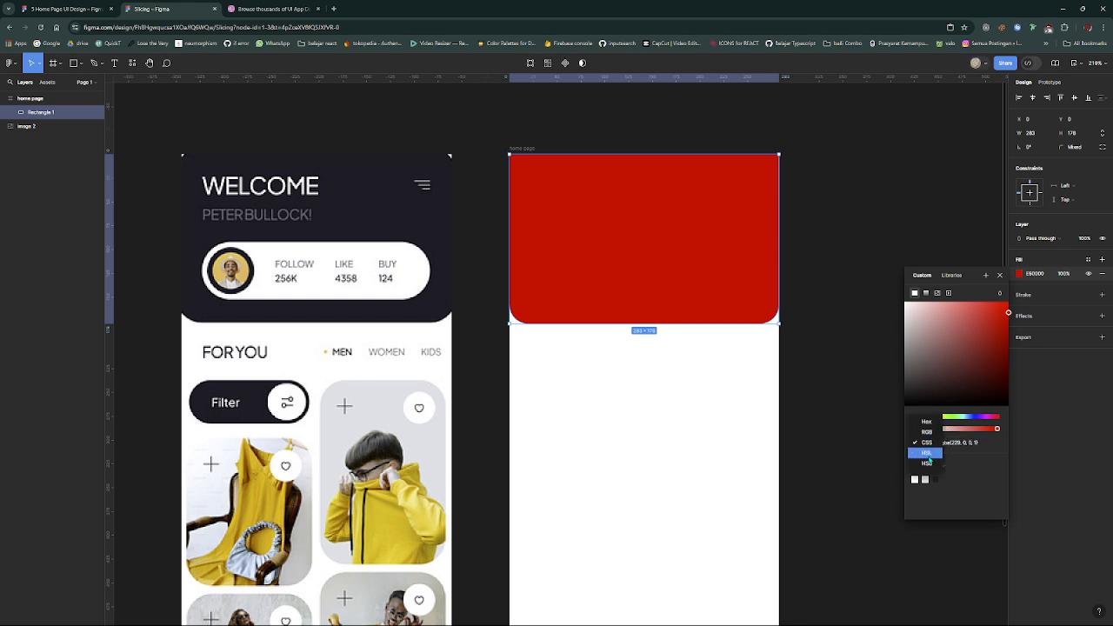
left_click(928, 456)
left_click(927, 445)
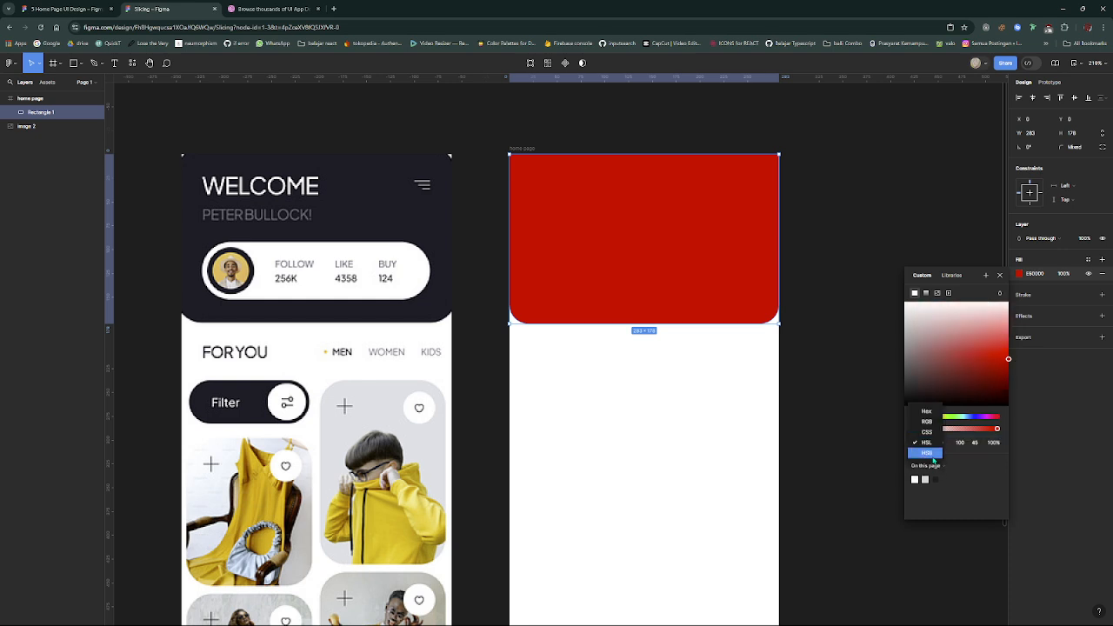
left_click(927, 453)
left_click(927, 442)
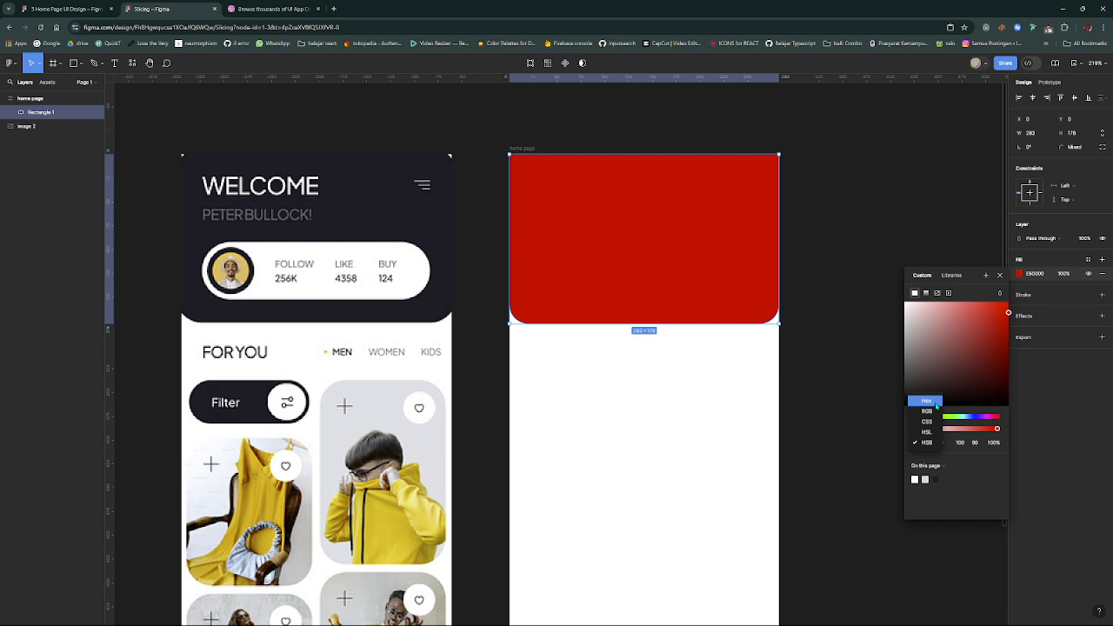
left_click(936, 406)
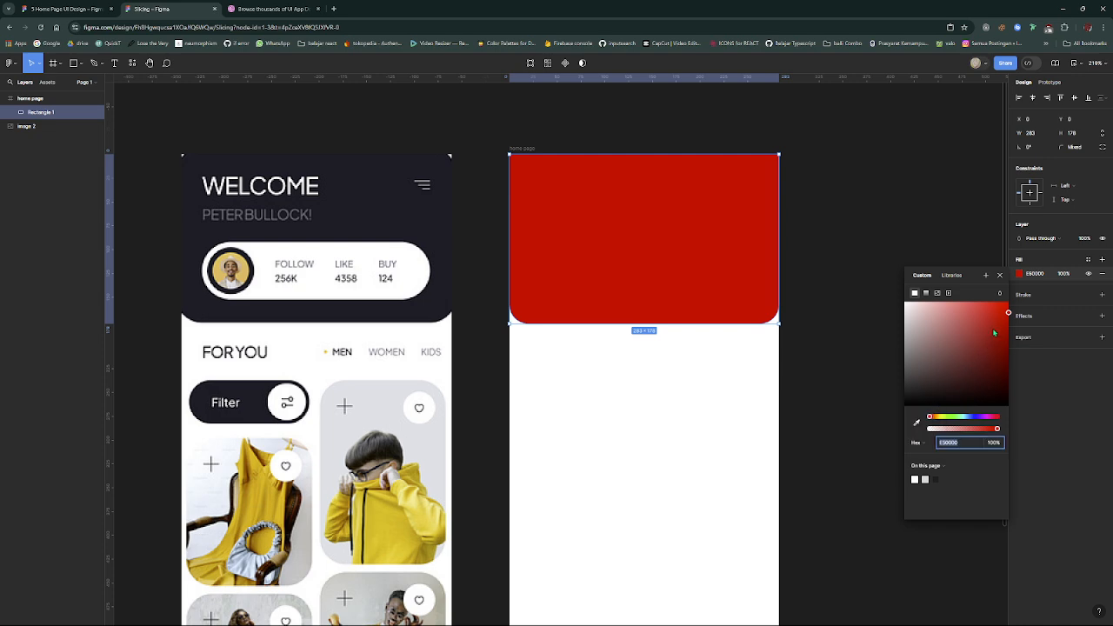
- Try a light red fill on the header rectangle, then replace it with the dark navy sampled from the reference image's header
left_click_drag(993, 333, 967, 309)
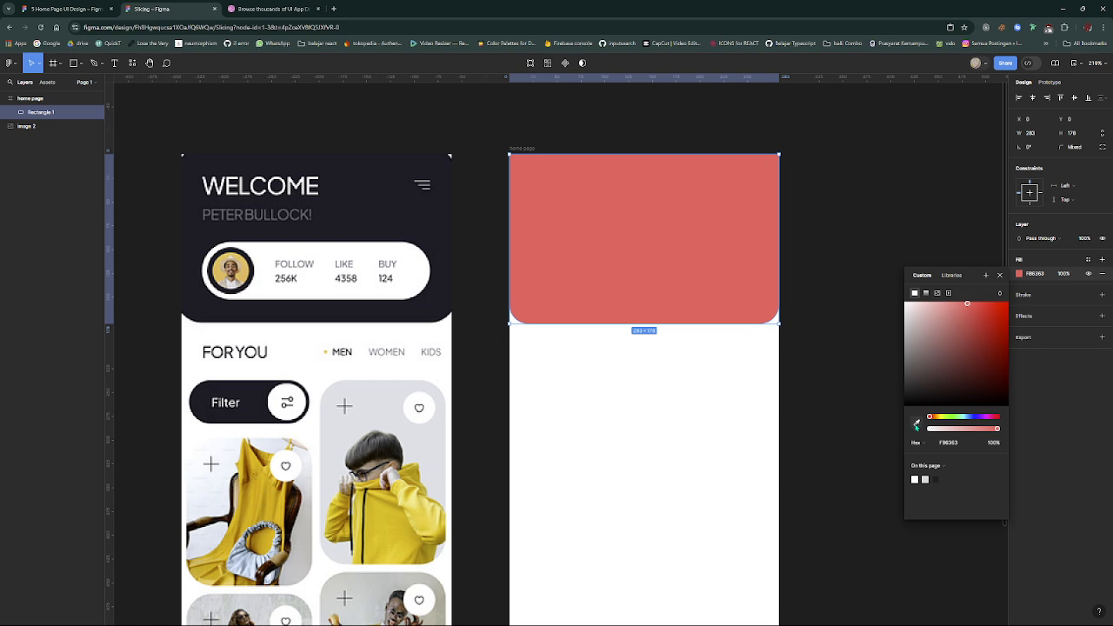
left_click(915, 425)
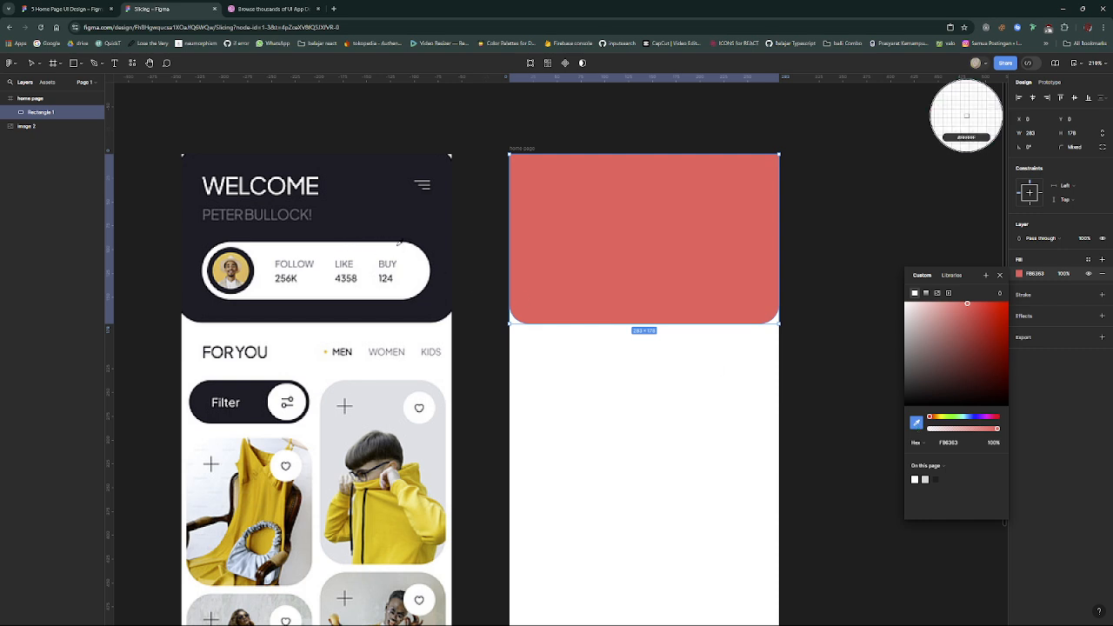
left_click(352, 213)
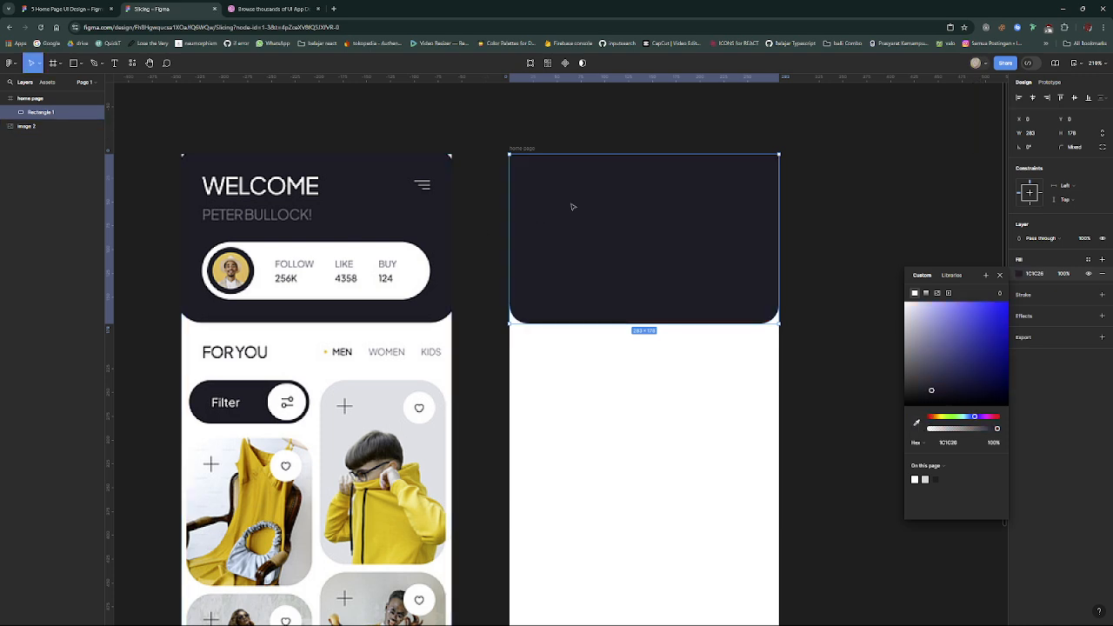
left_click(620, 145)
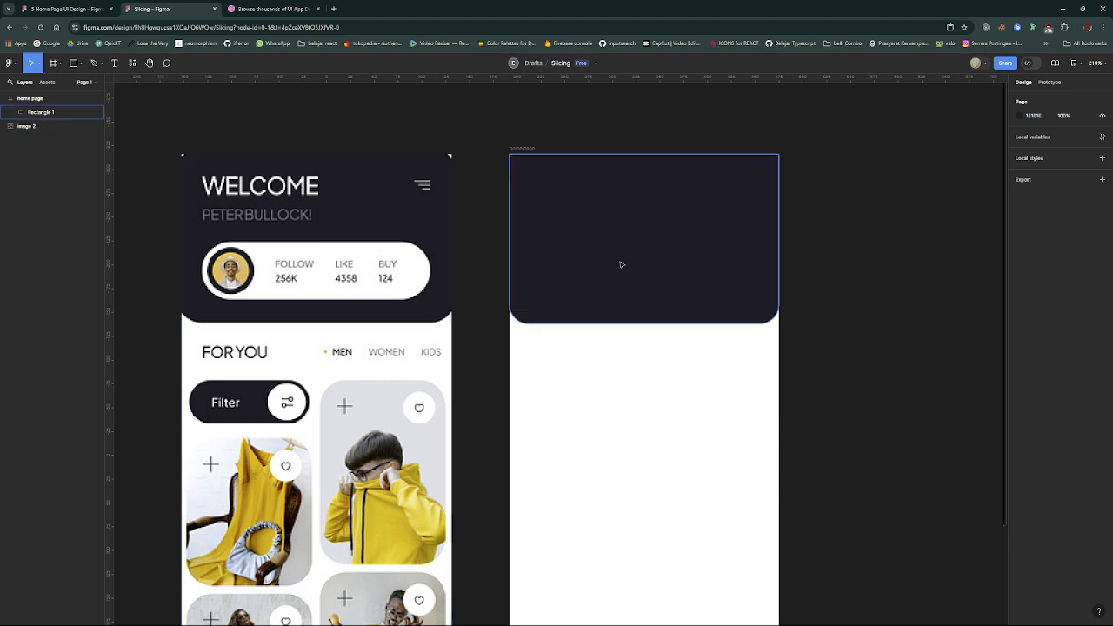
scroll(532, 293, "up", 1)
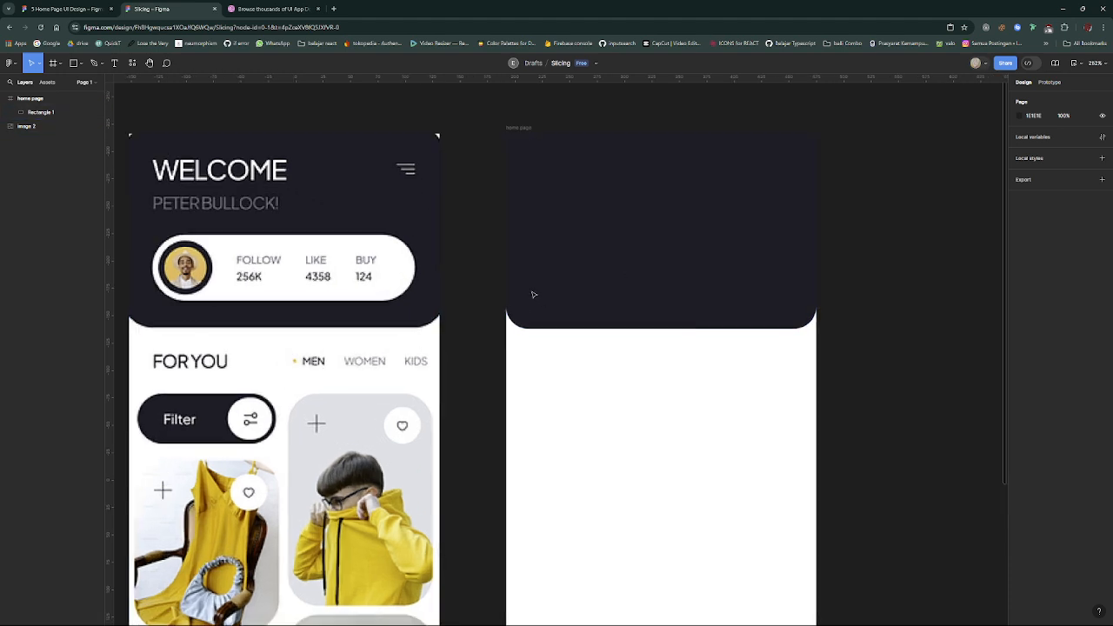
scroll(533, 293, "down", 1)
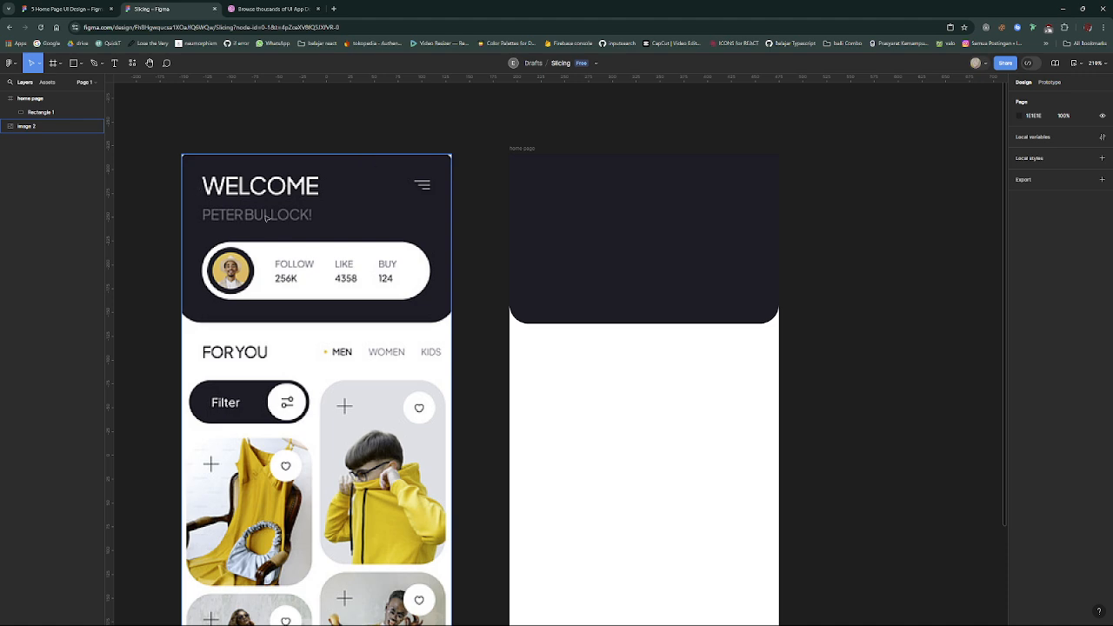
- Add the text "WELCOME" in the upper-left area of the dark header, matching the reference heading's position
left_click(113, 66)
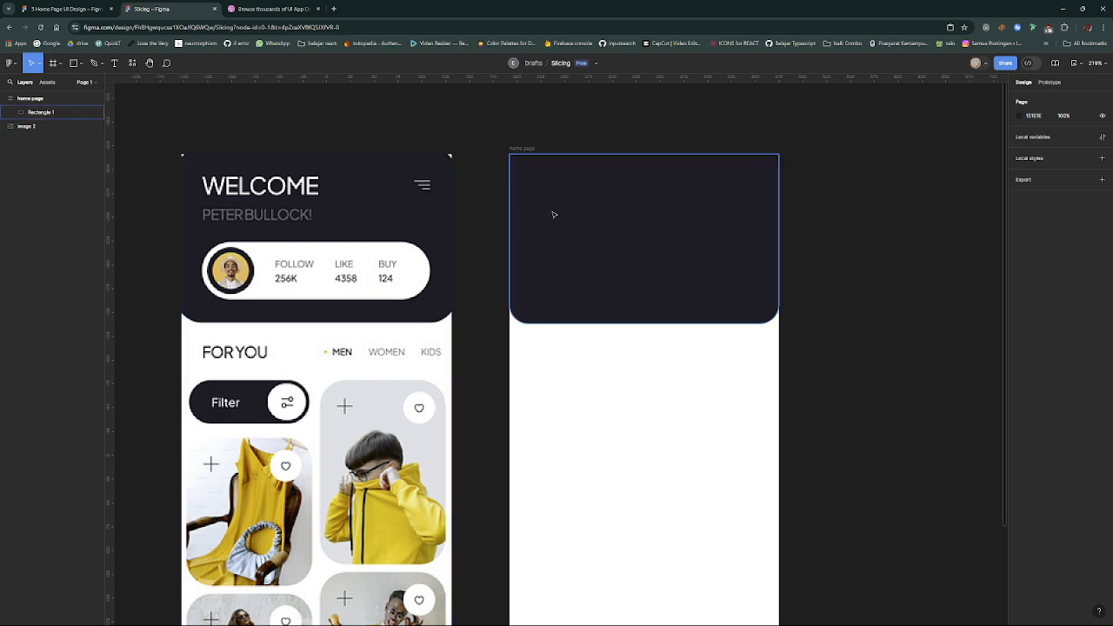
left_click(537, 178)
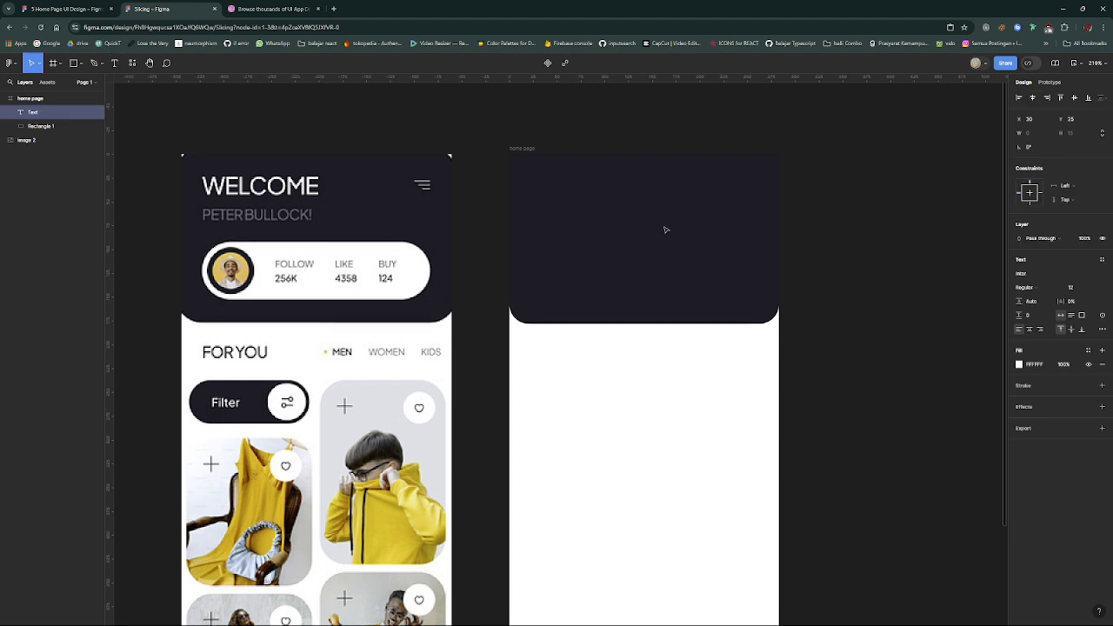
type("WELCOME")
key("Escape")
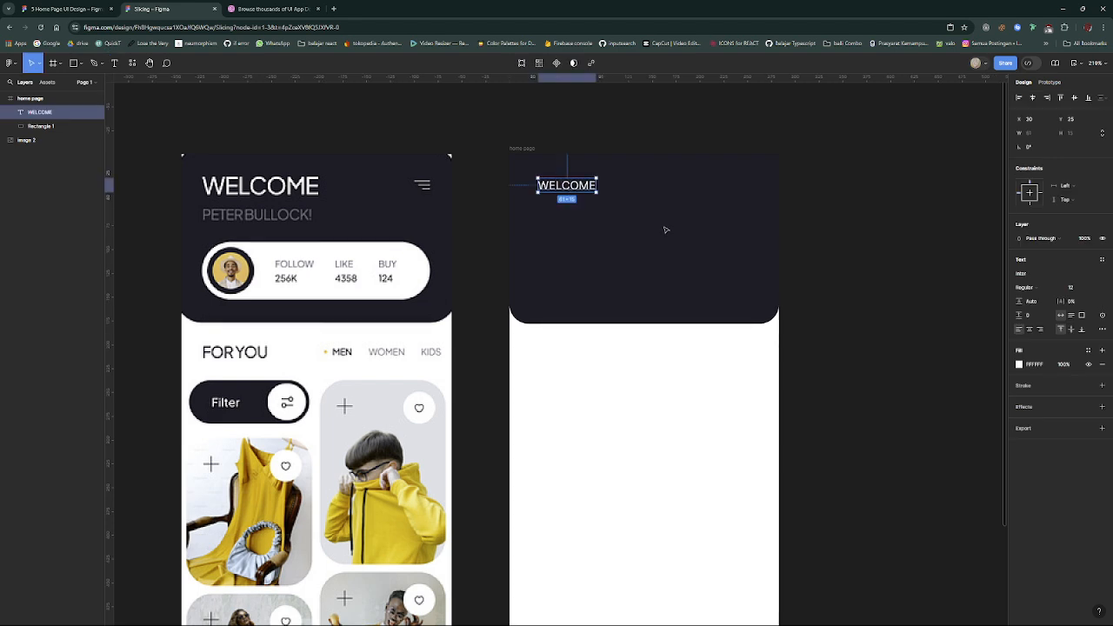
- Change the WELCOME text's font to Poppins
left_click(1051, 273)
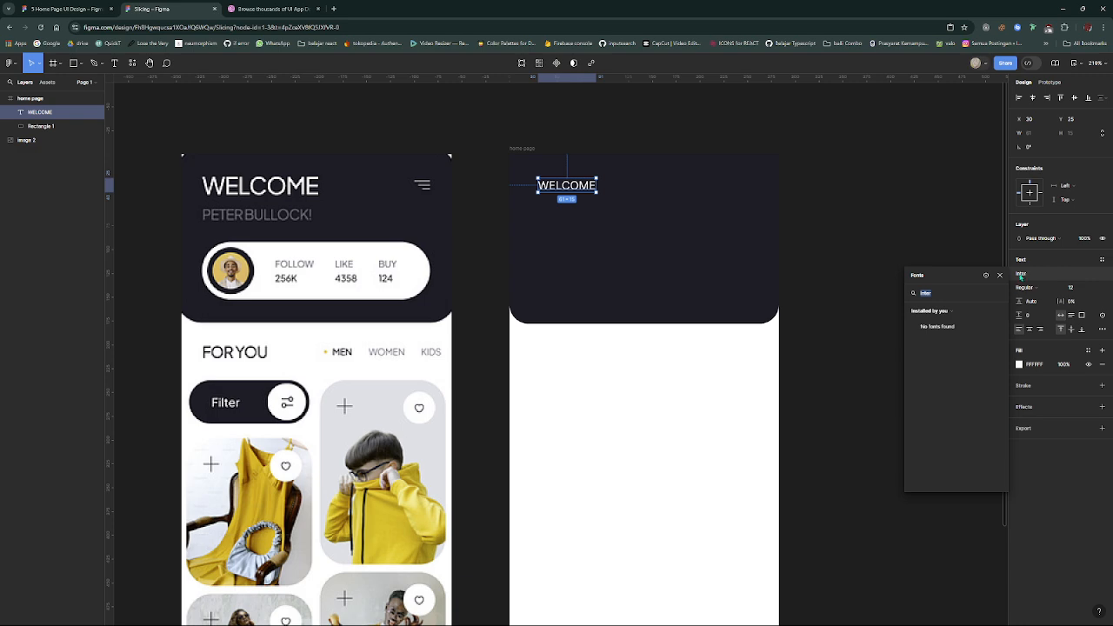
scroll(755, 270, "down", 3)
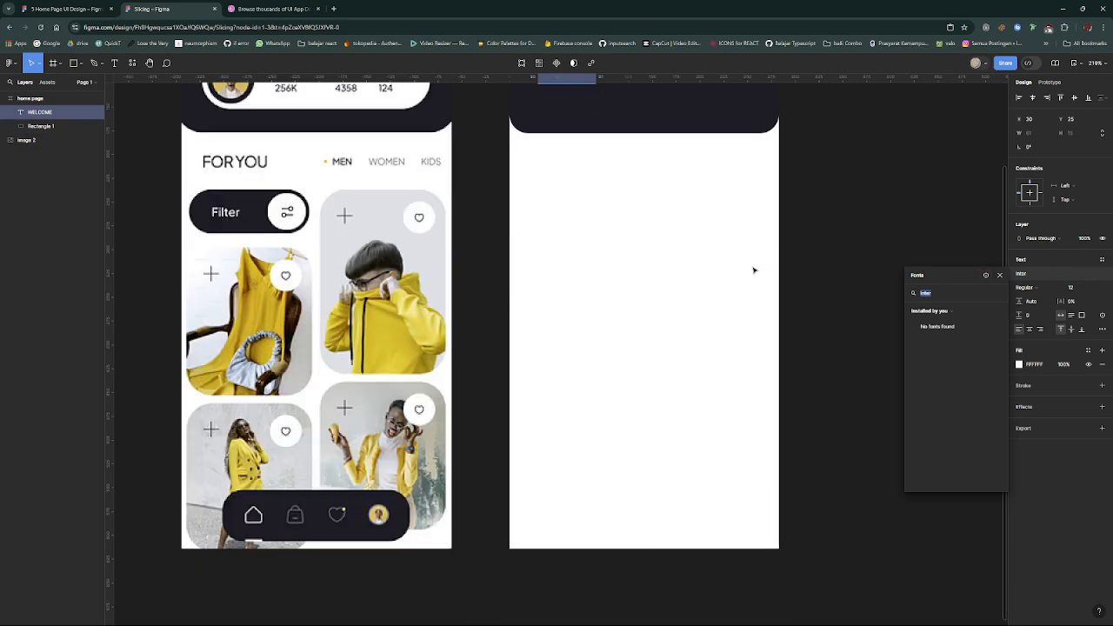
scroll(754, 271, "up", 3)
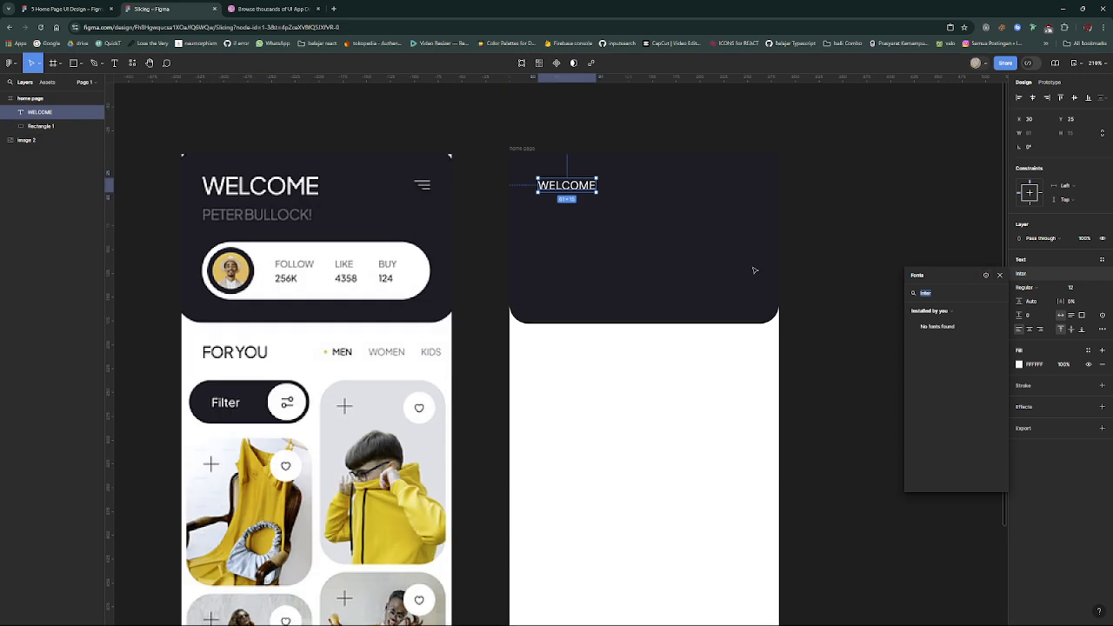
type("popp")
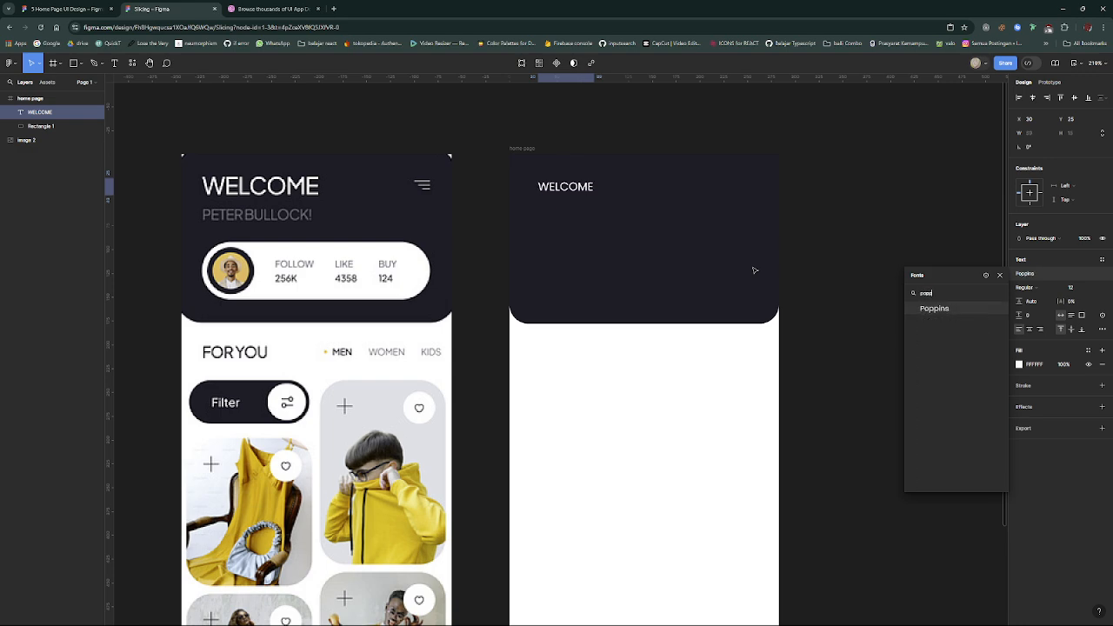
key("Return")
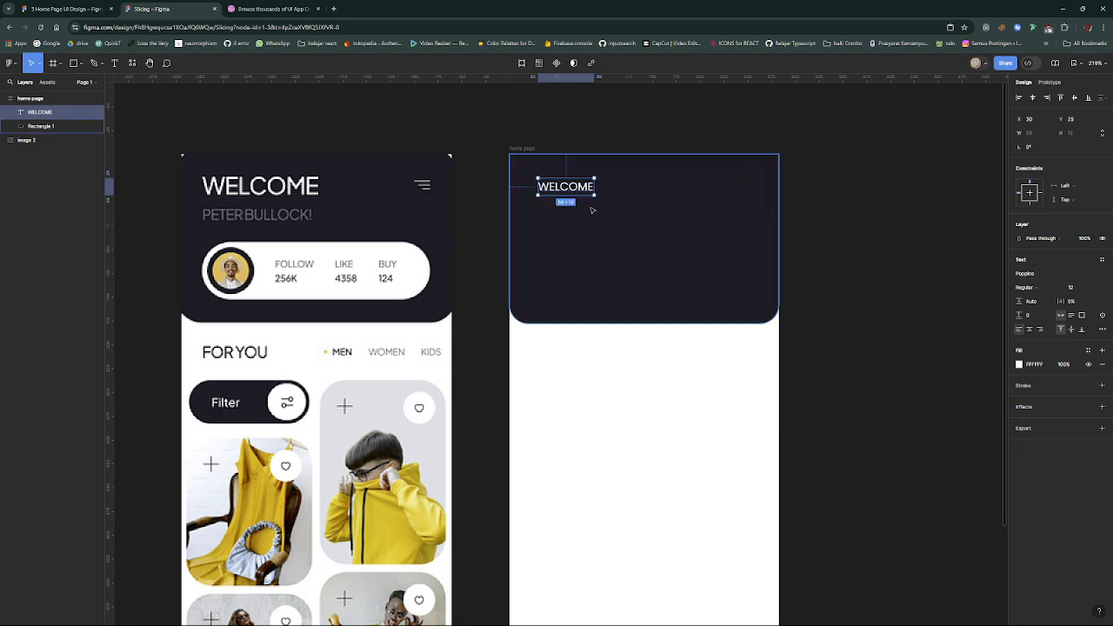
left_click(1099, 290)
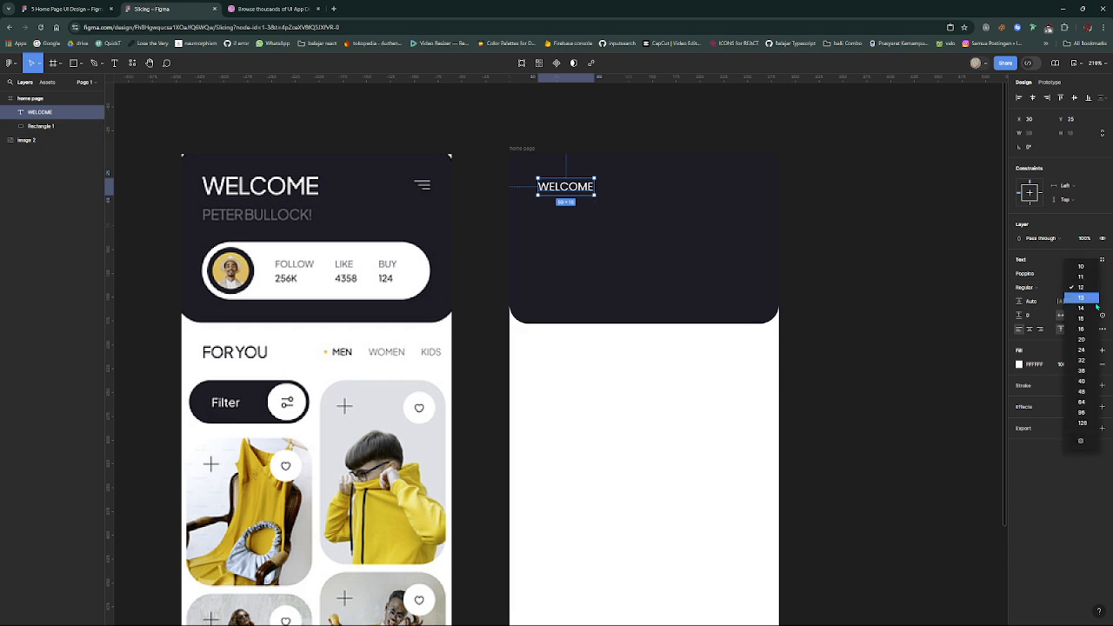
left_click(1090, 455)
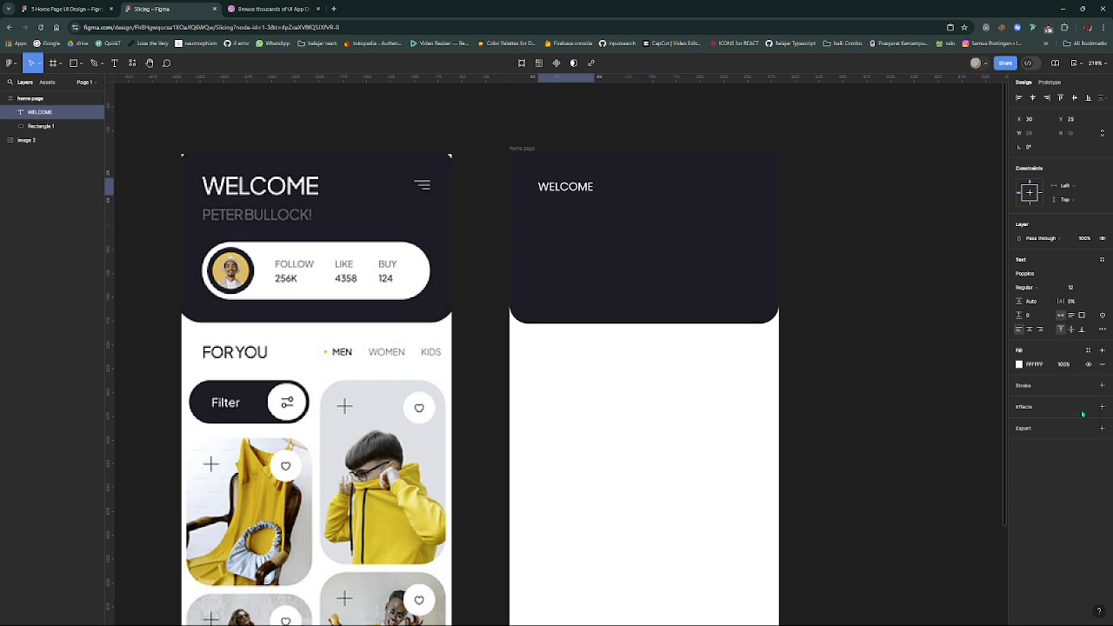
left_click(1042, 275)
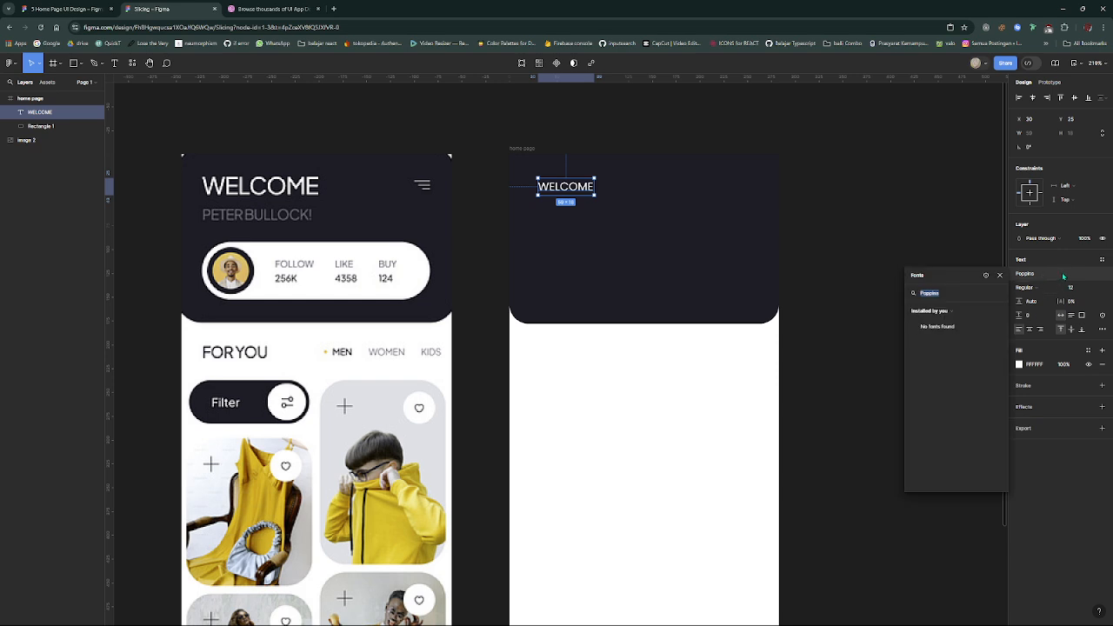
left_click(1057, 277)
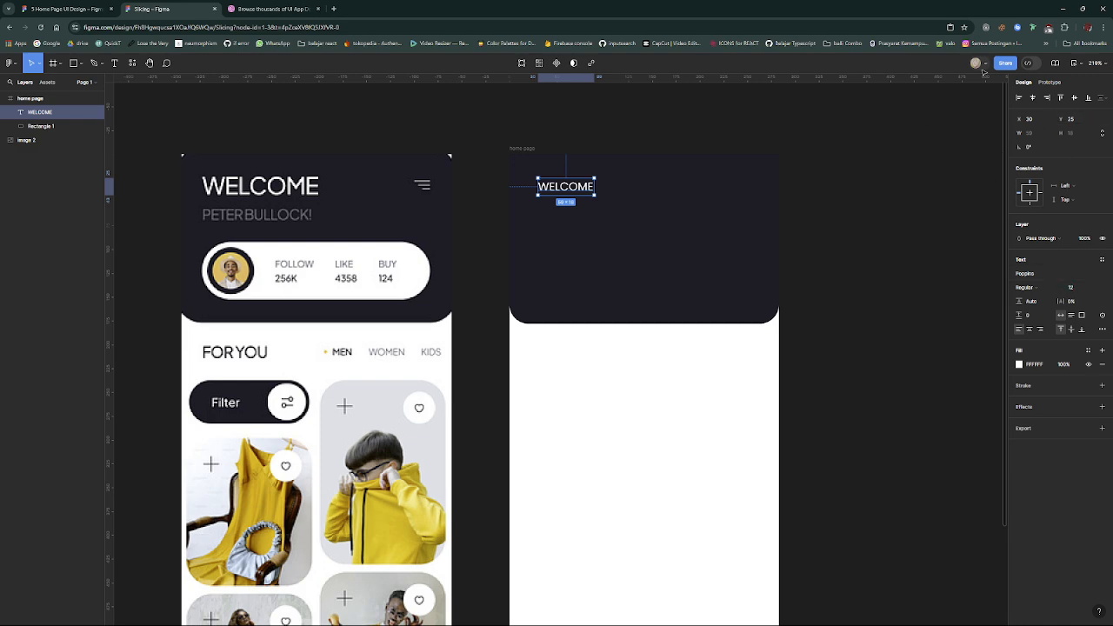
- Set the WELCOME text's font weight to Medium
left_click(1040, 287)
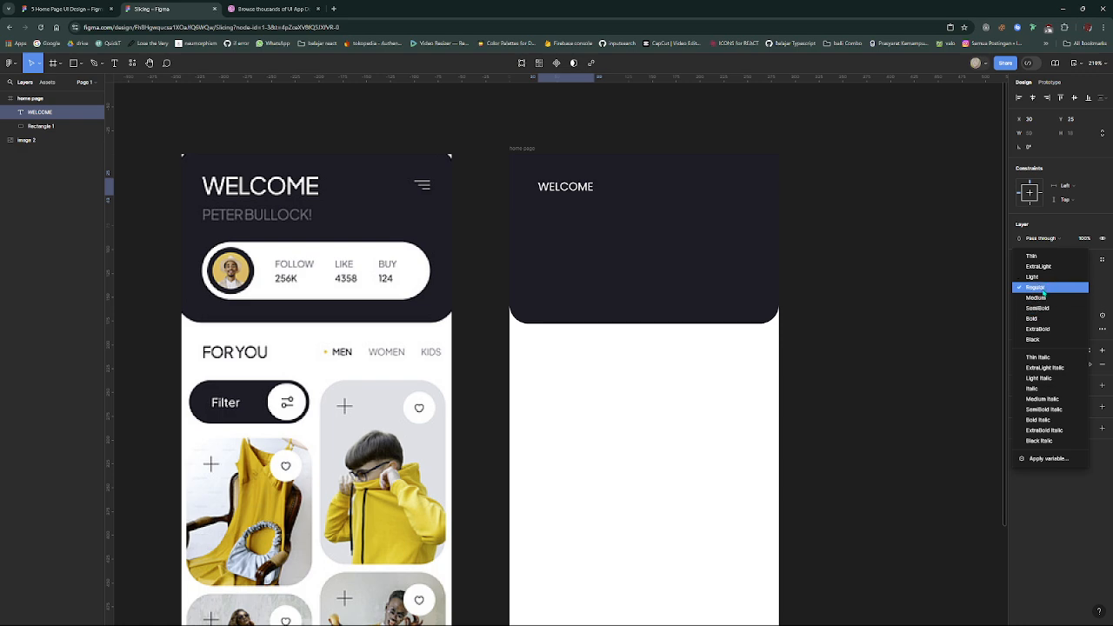
left_click(1042, 289)
left_click(1042, 289)
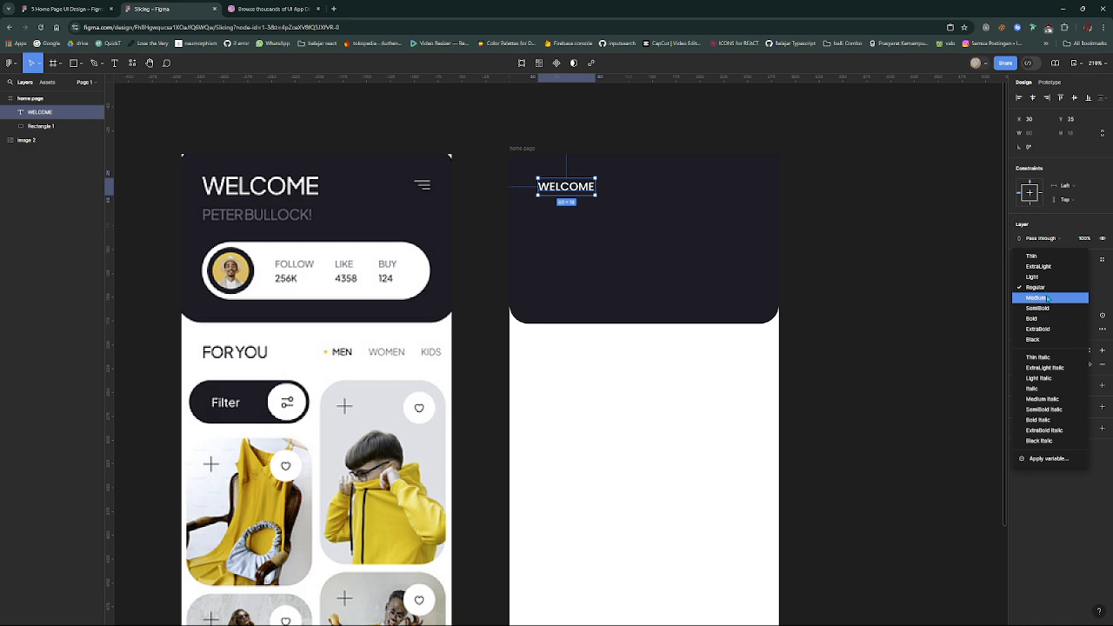
left_click(1050, 297)
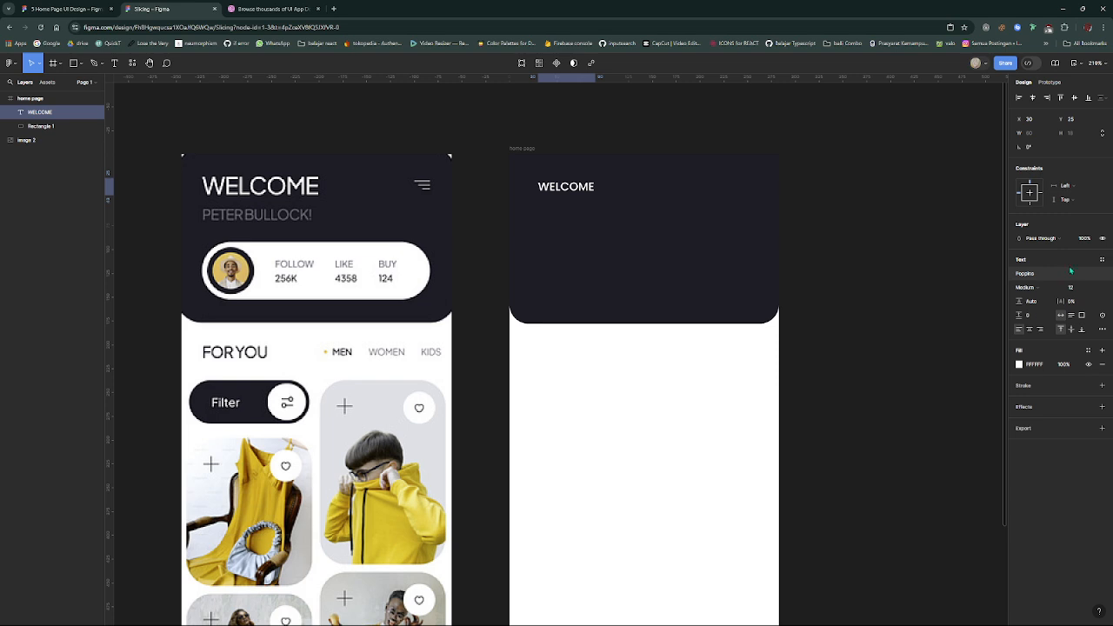
- Set the WELCOME text's font size to 24 and move it up and left to about X 23, Y 17
left_click(1096, 287)
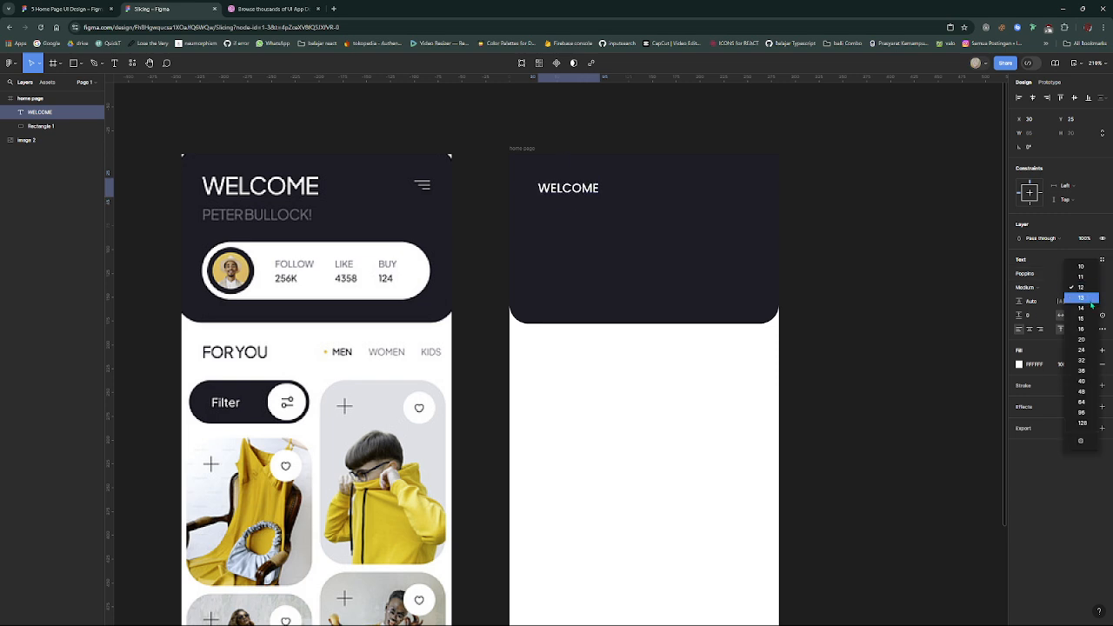
left_click(1085, 351)
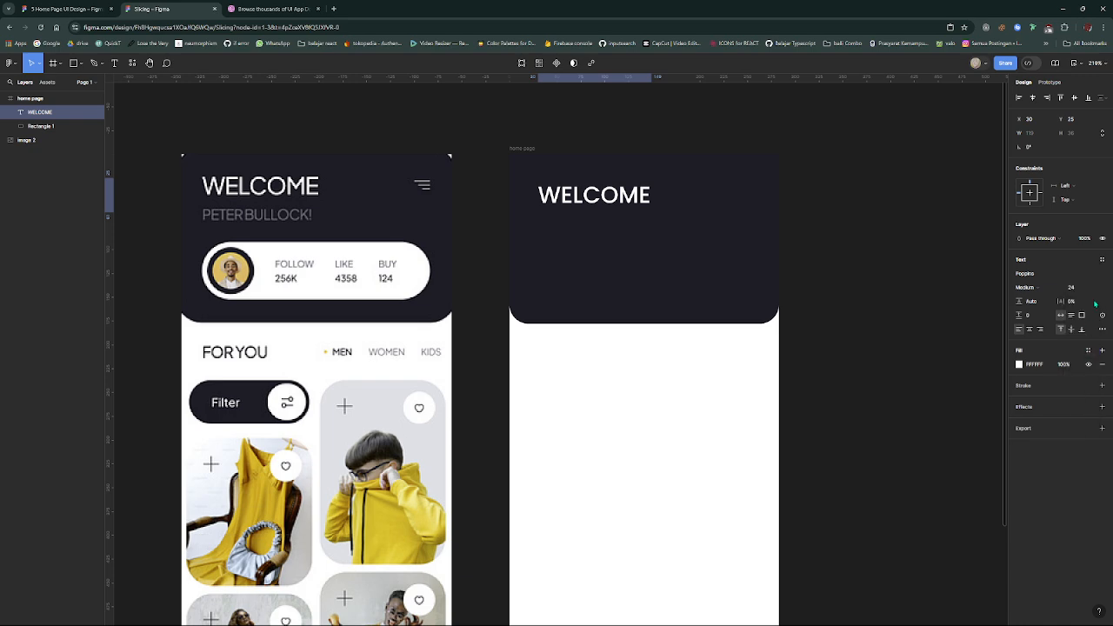
left_click_drag(598, 203, 589, 196)
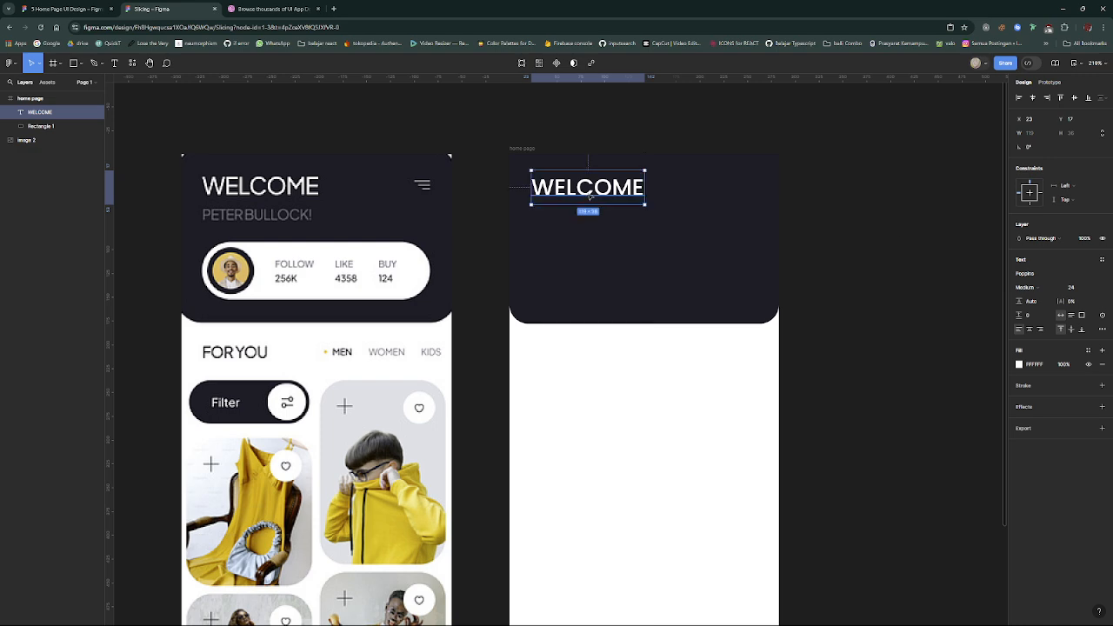
- Change the WELCOME text's font weight to Light
left_click(1048, 287)
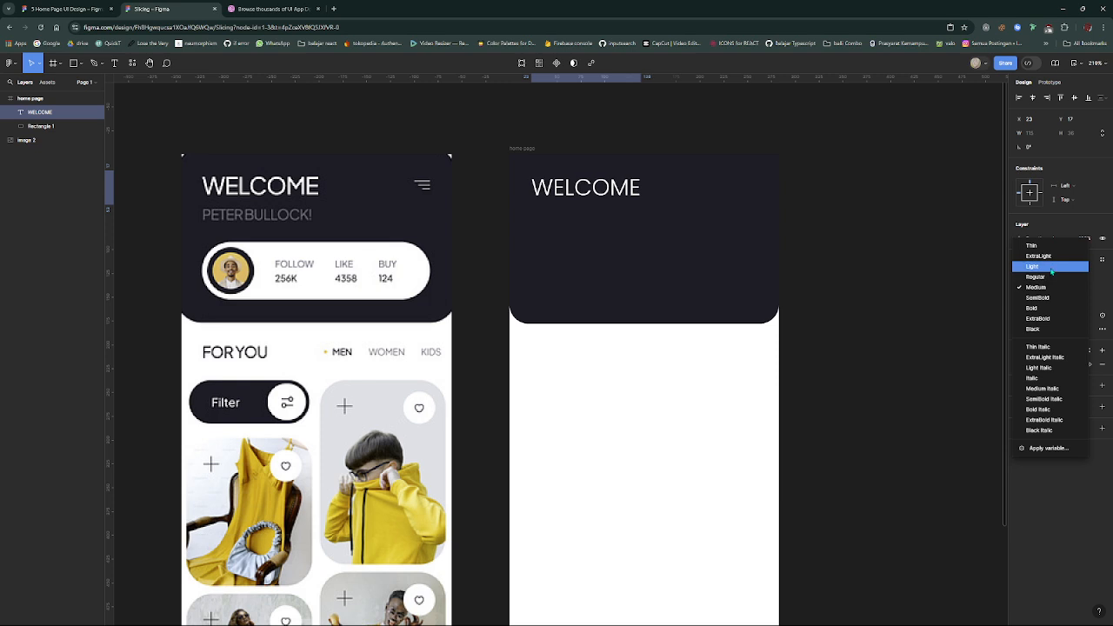
left_click(1052, 266)
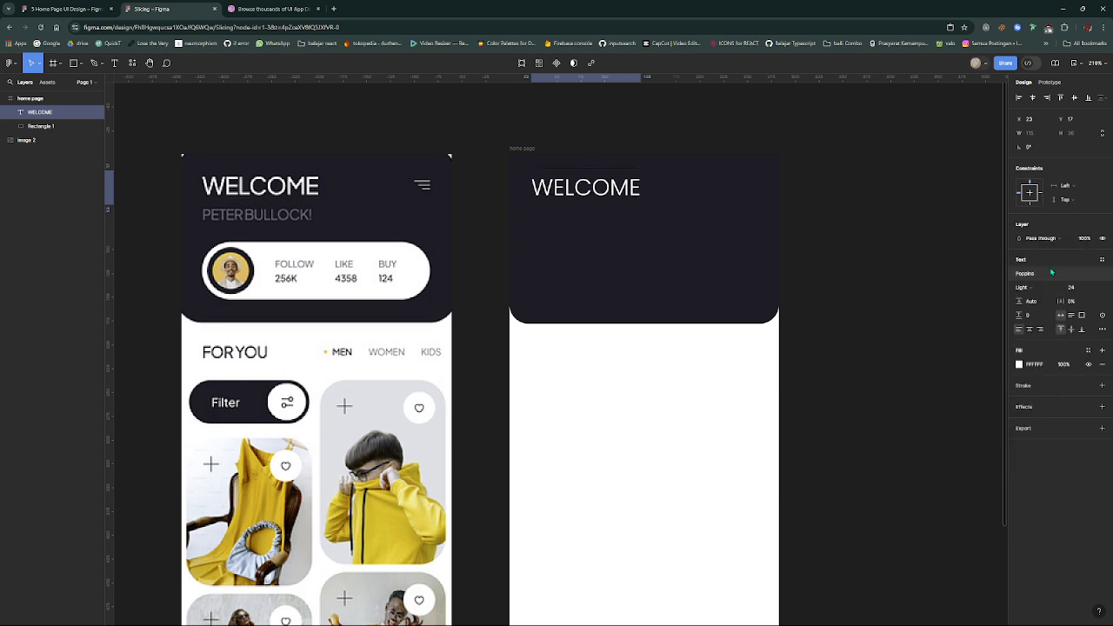
left_click(679, 268)
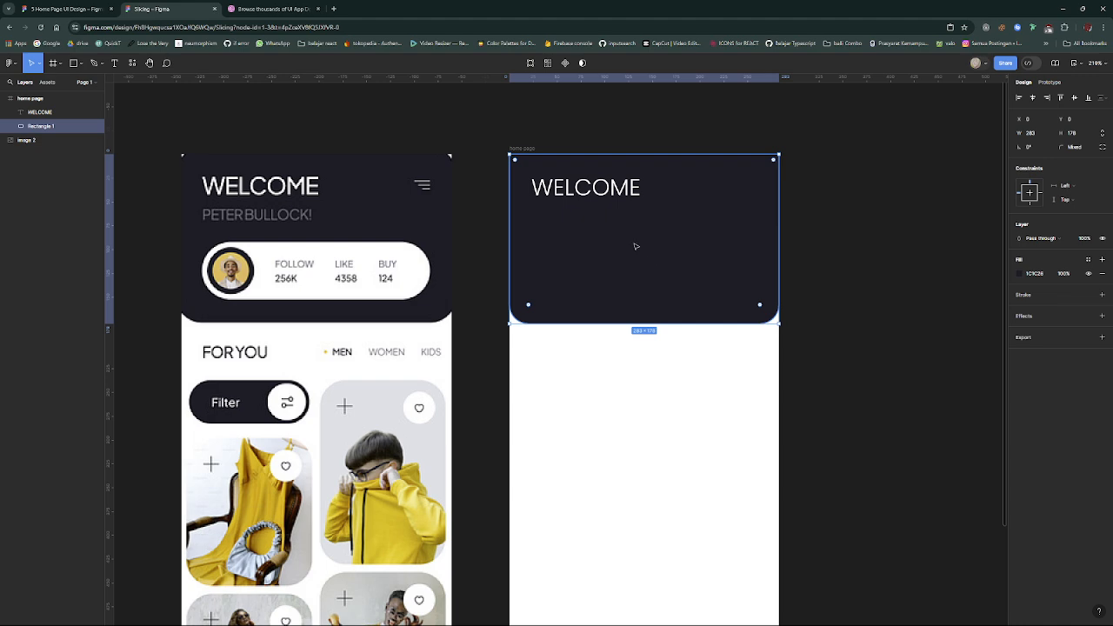
left_click(600, 198)
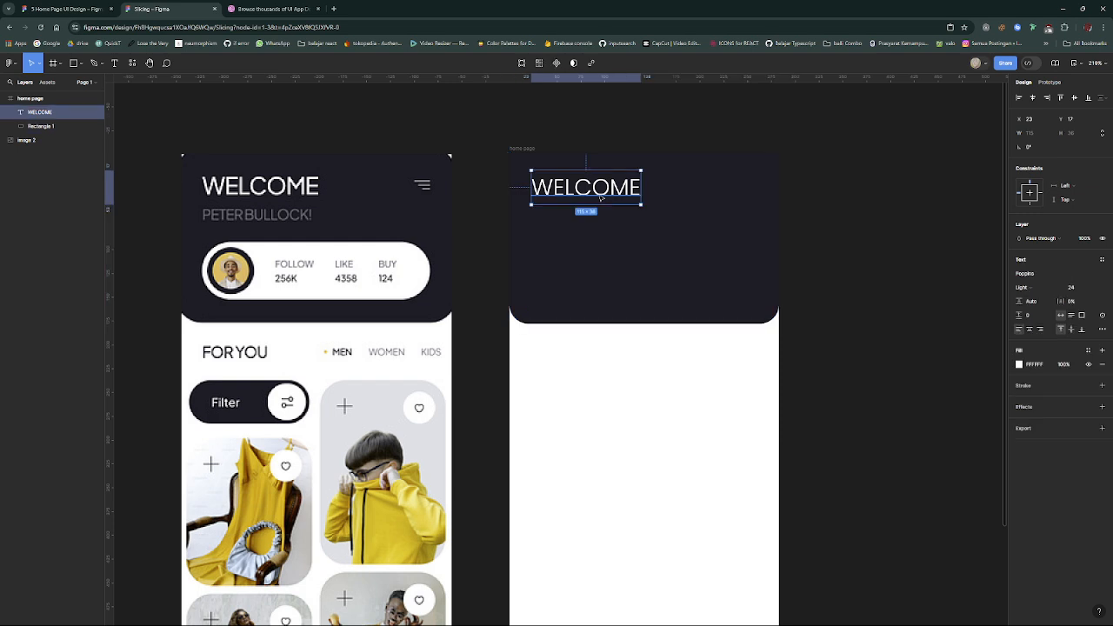
left_click_drag(599, 199, 600, 197)
key("Delete")
left_click(599, 216)
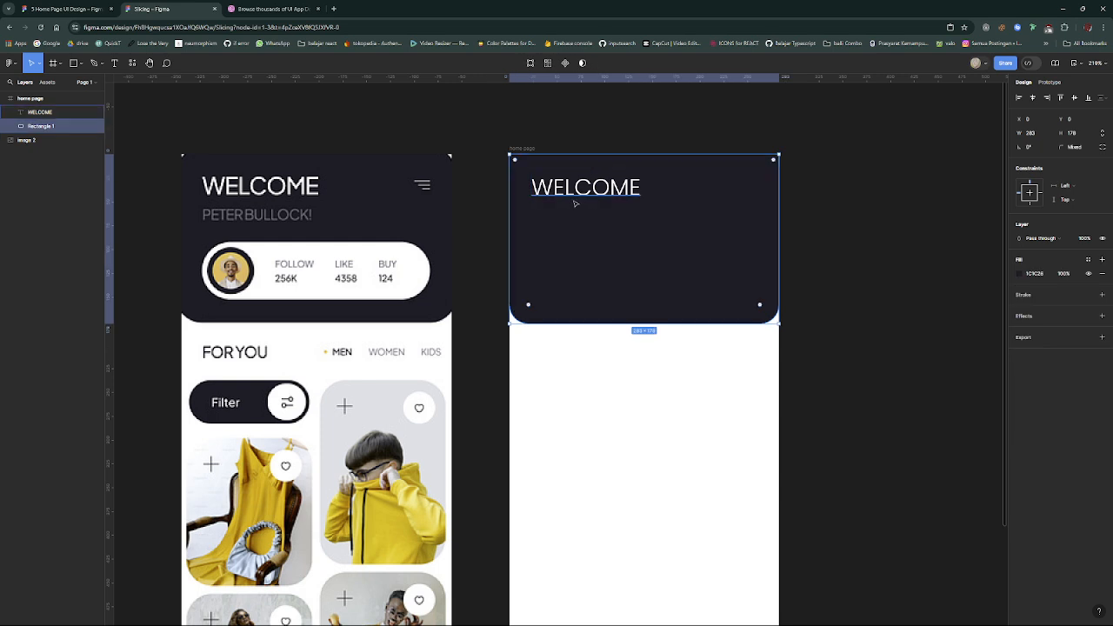
- Duplicate the WELCOME text and place the copy directly beneath it, left-aligned, at about X 23, Y 40
left_click(578, 197)
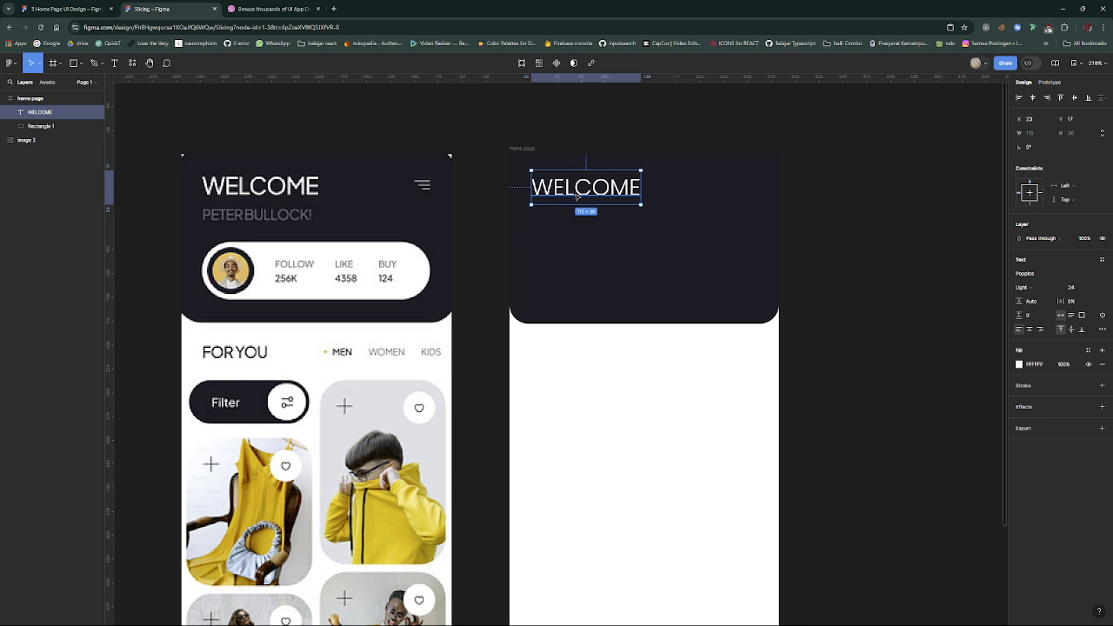
key("ctrl+d")
left_click_drag(582, 197, 584, 213)
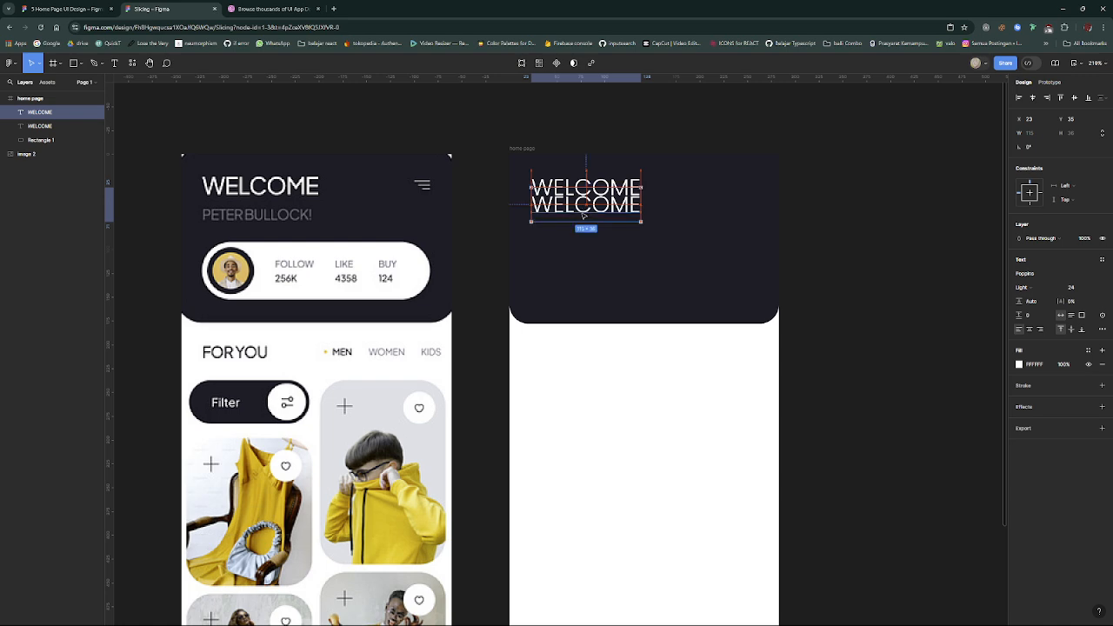
double_click(582, 214)
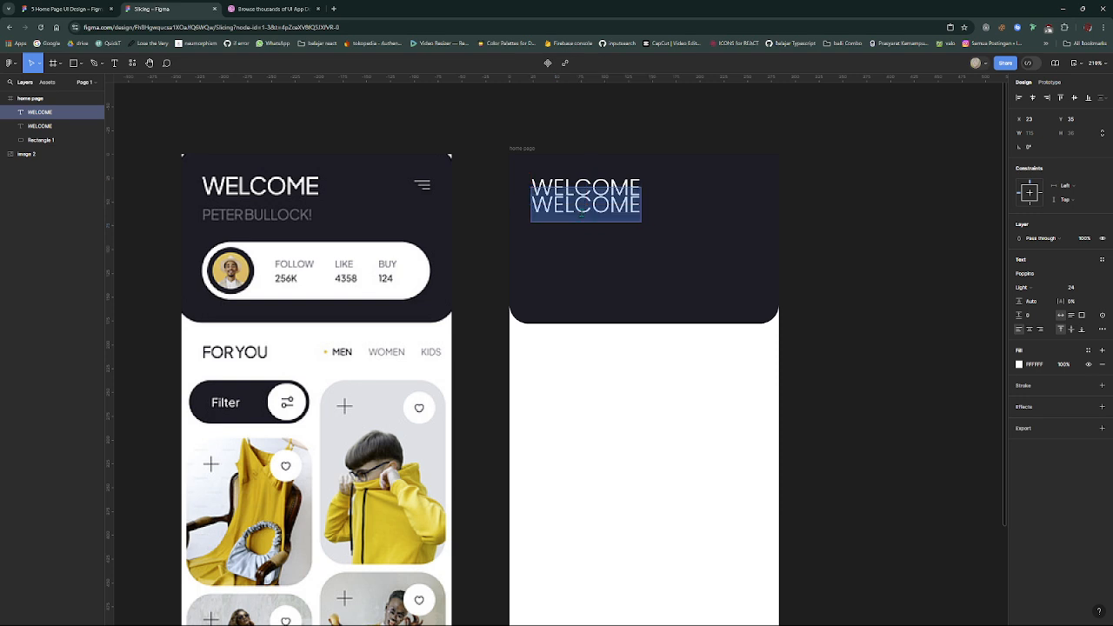
key("Escape")
left_click_drag(596, 214, 595, 218)
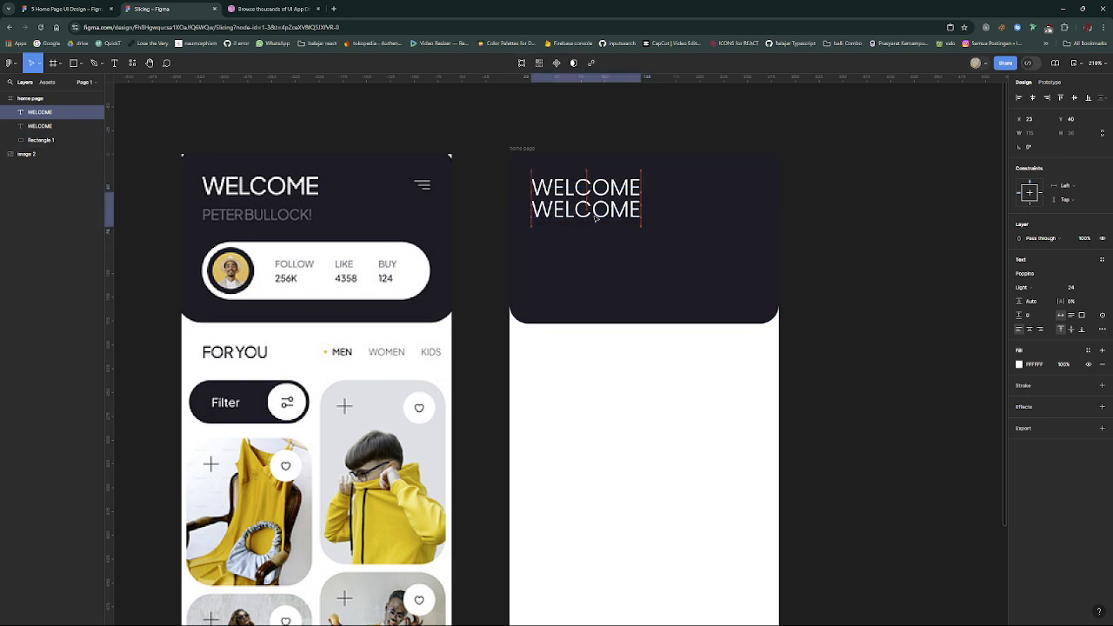
- Replace the lower WELCOME copy's text with the person's name from the reference header, in capitals without a space, ending with an exclamation mark
double_click(595, 215)
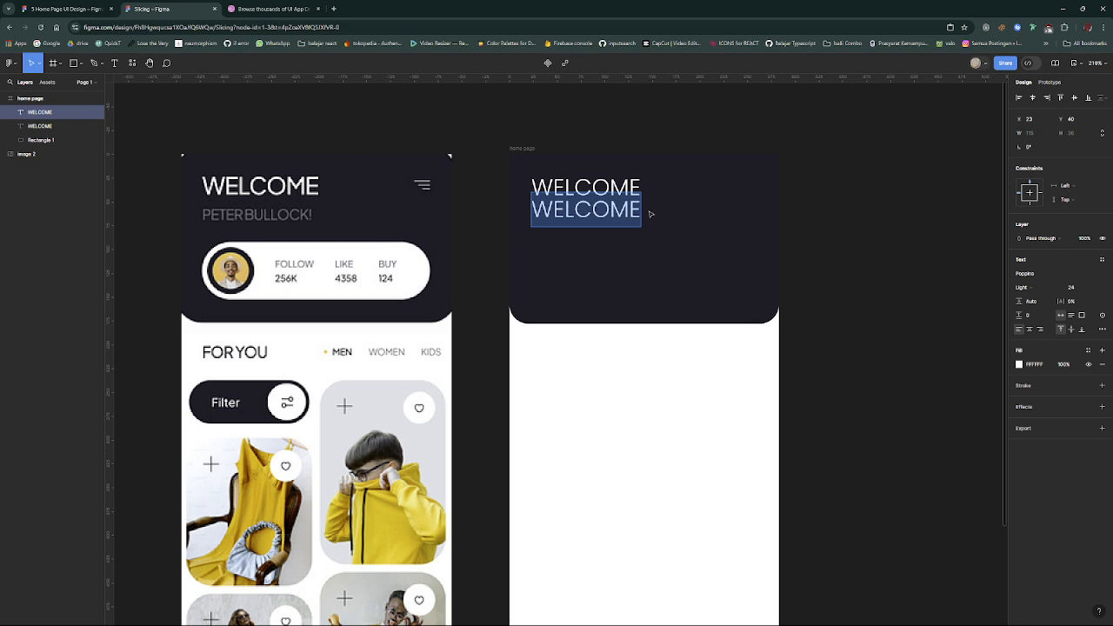
type("P")
key("BackSpace")
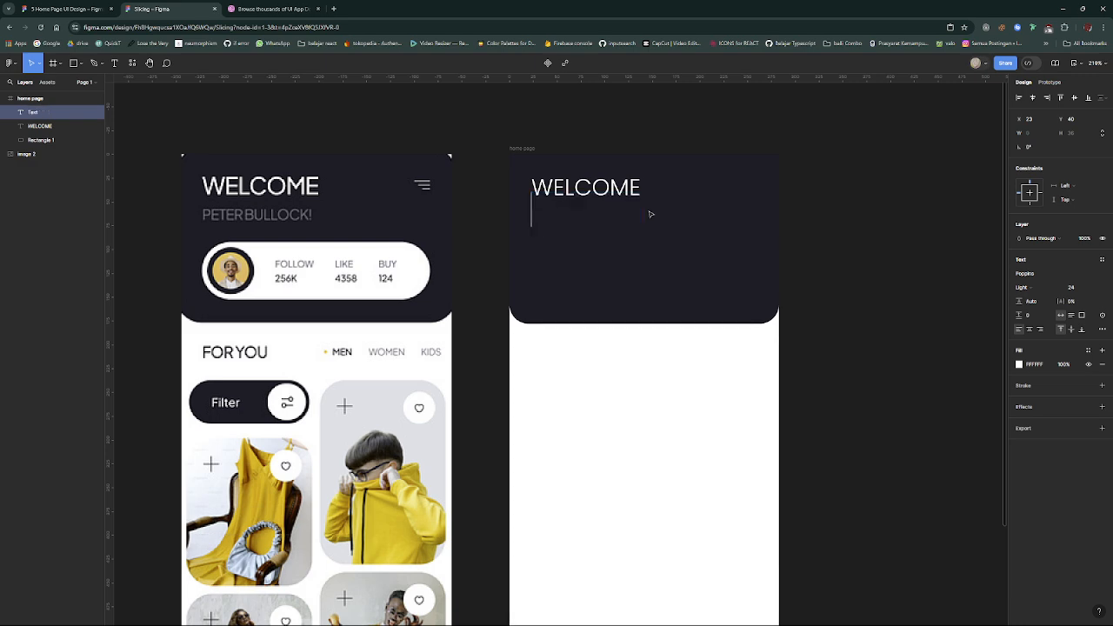
type("PETERBUL")
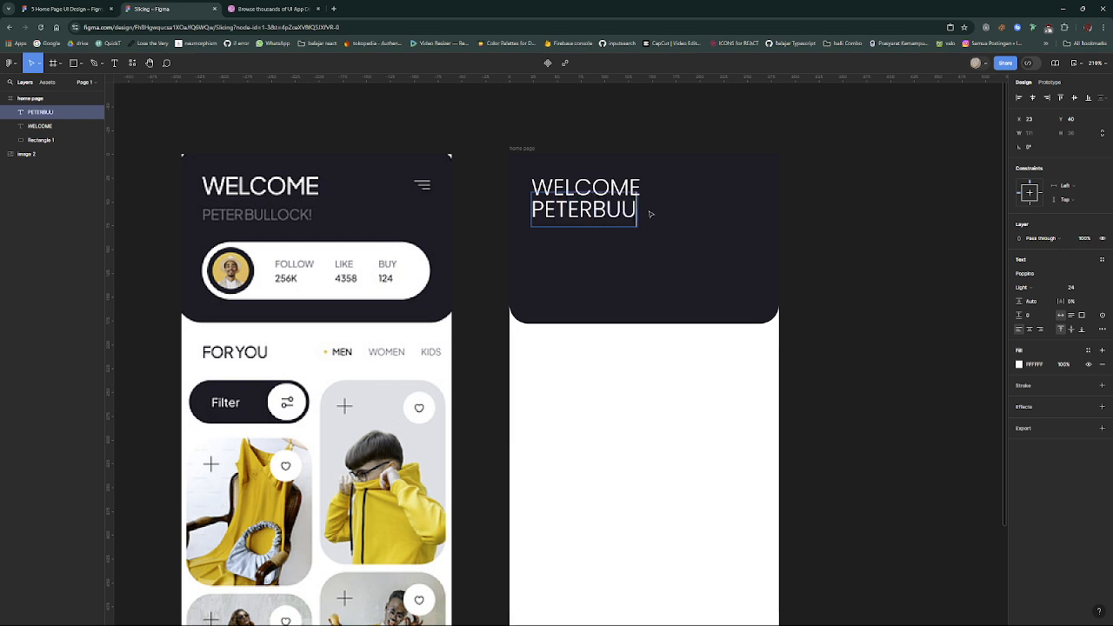
key("BackSpace")
type("LLOCK!")
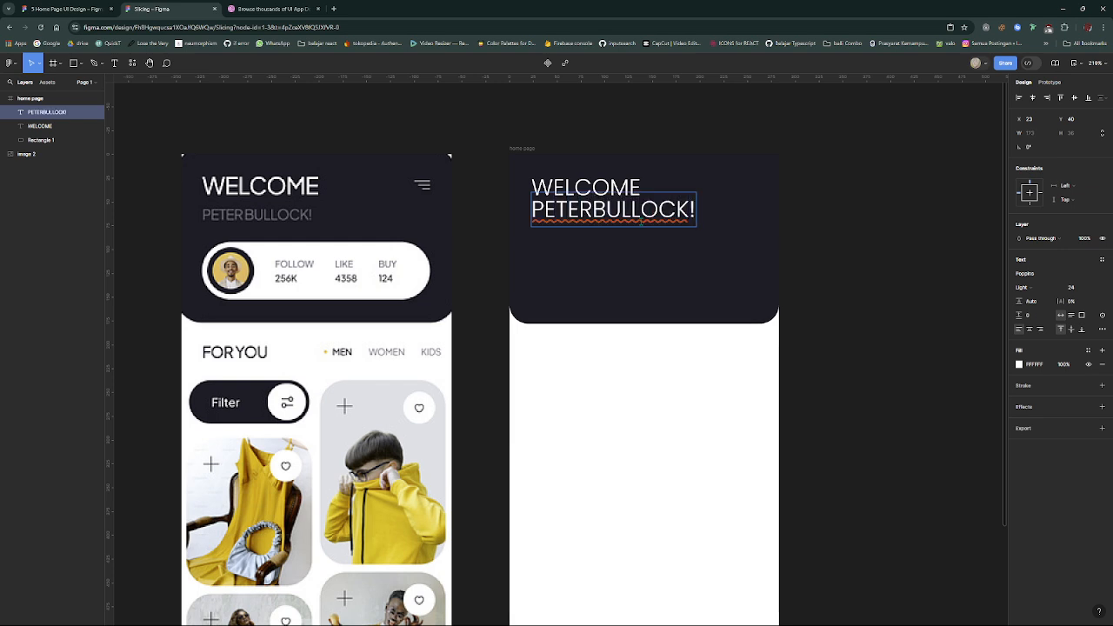
key("Escape")
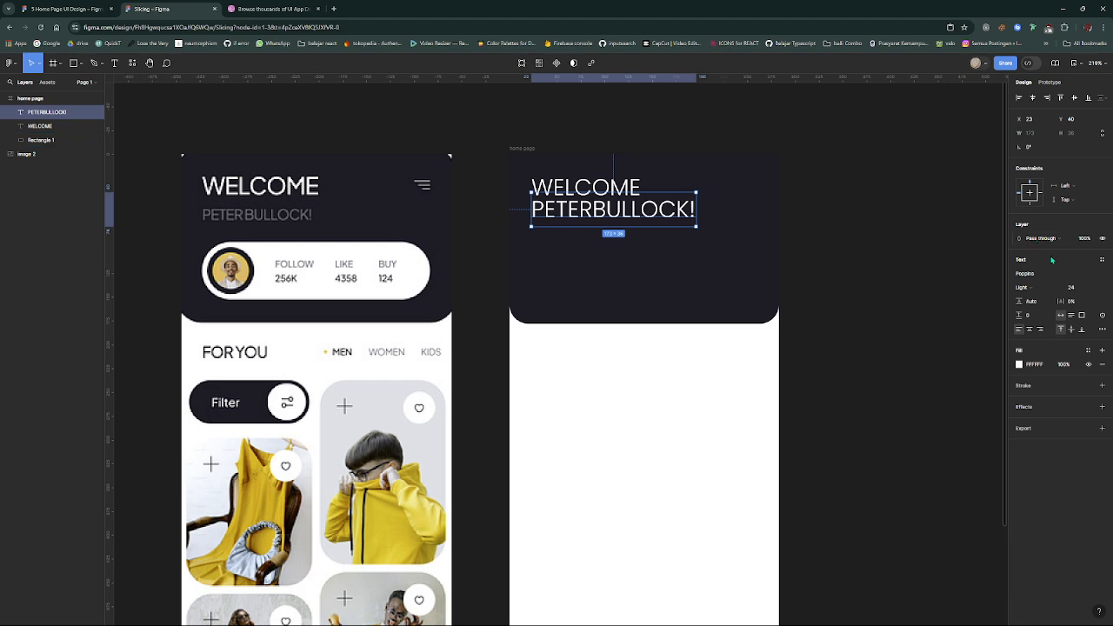
- Set the name text's font size to 16 and move it down to about Y 53, below WELCOME
left_click(1093, 288)
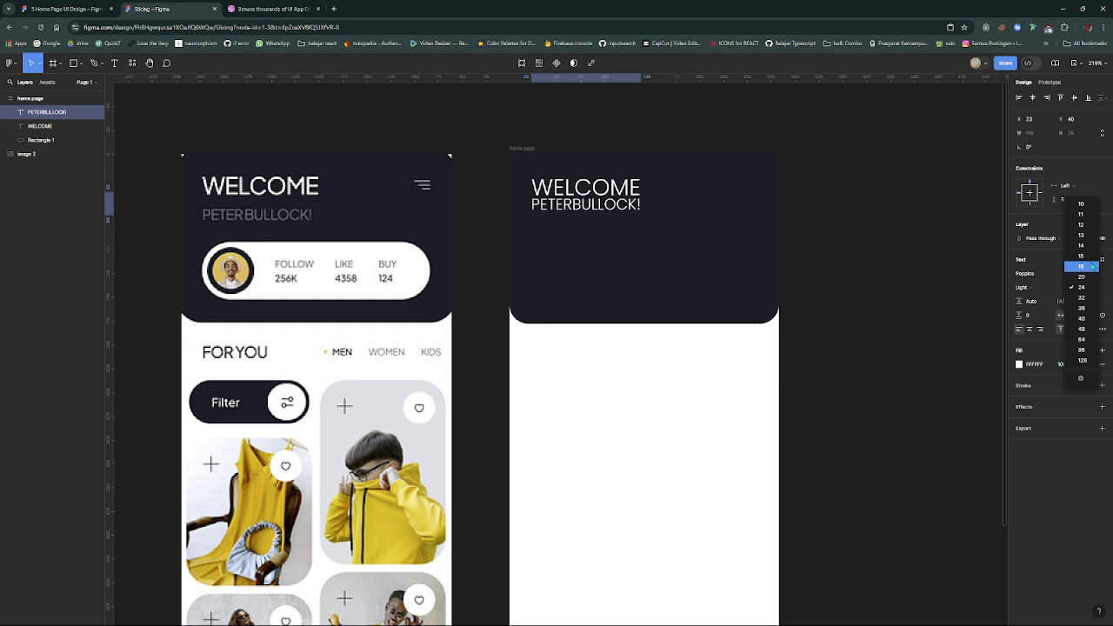
left_click(1092, 266)
left_click_drag(596, 210, 596, 221)
left_click(675, 251)
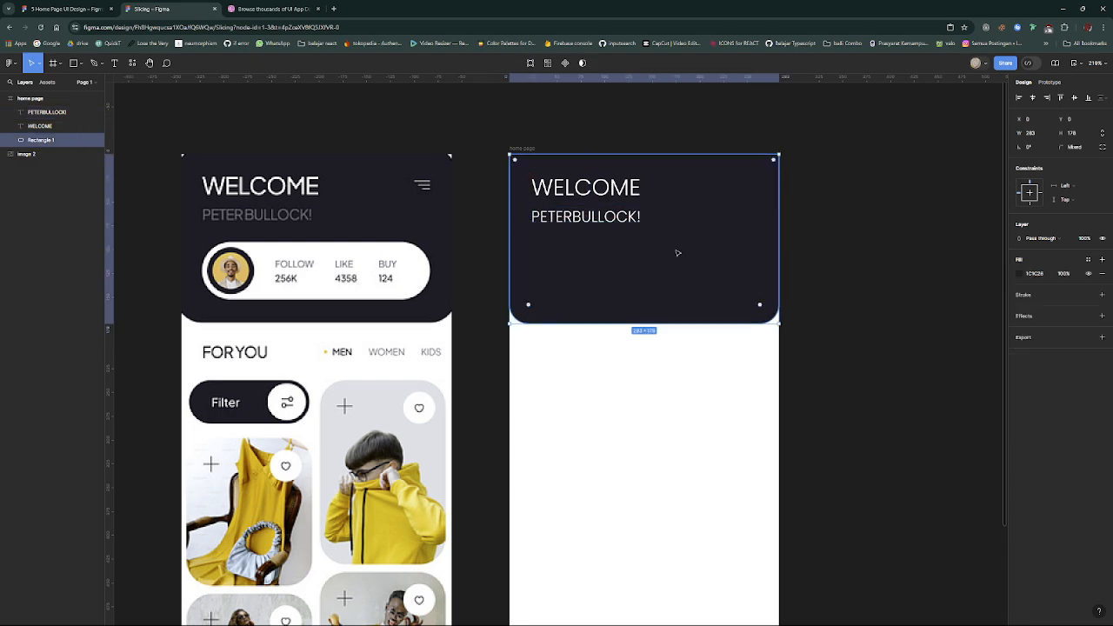
- Try a dark gray 464646 fill on the name text below WELCOME
left_click(618, 219)
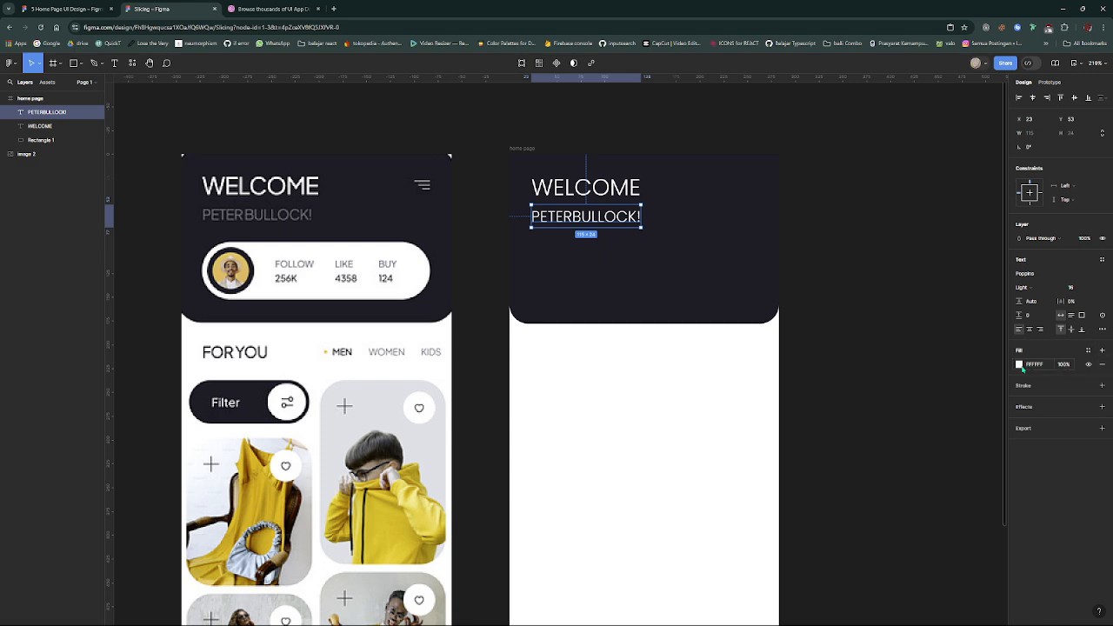
left_click(1019, 366)
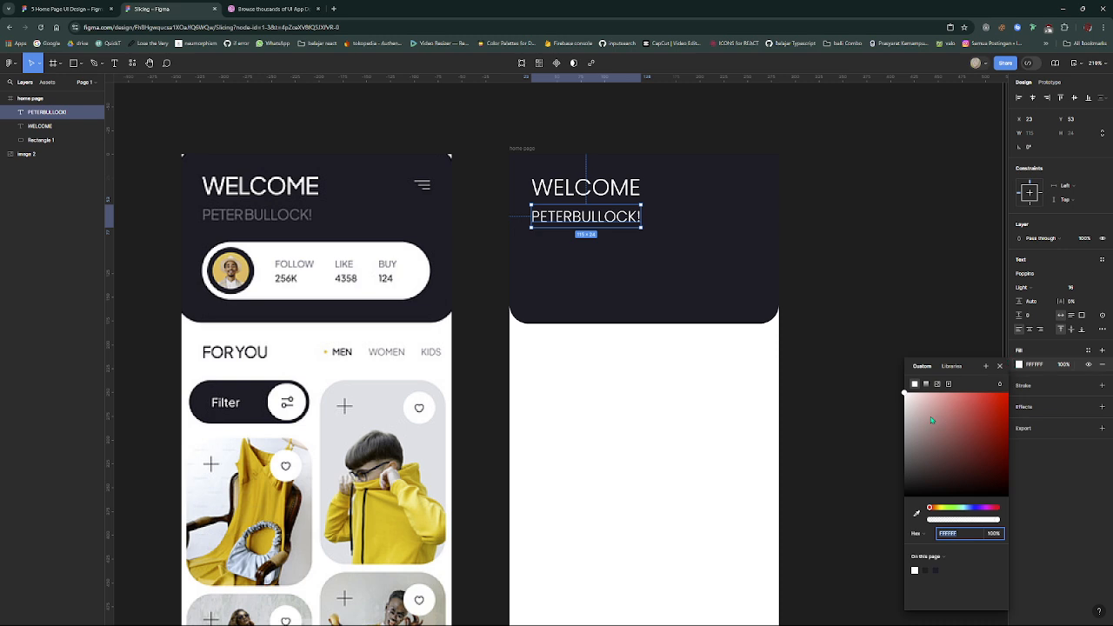
left_click_drag(932, 421, 885, 444)
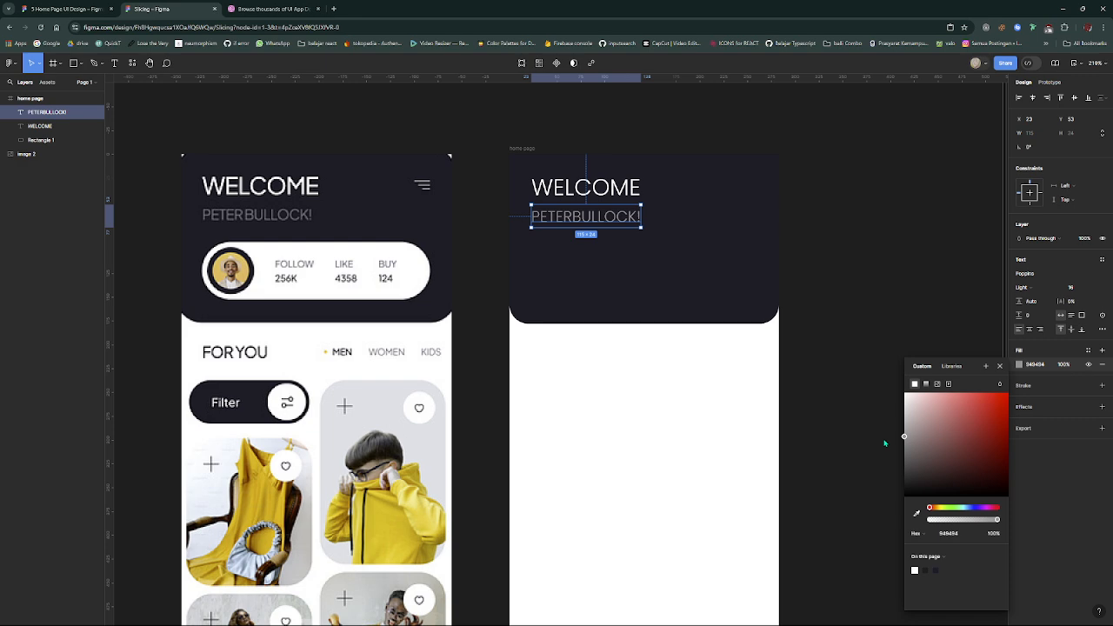
left_click_drag(885, 441, 866, 475)
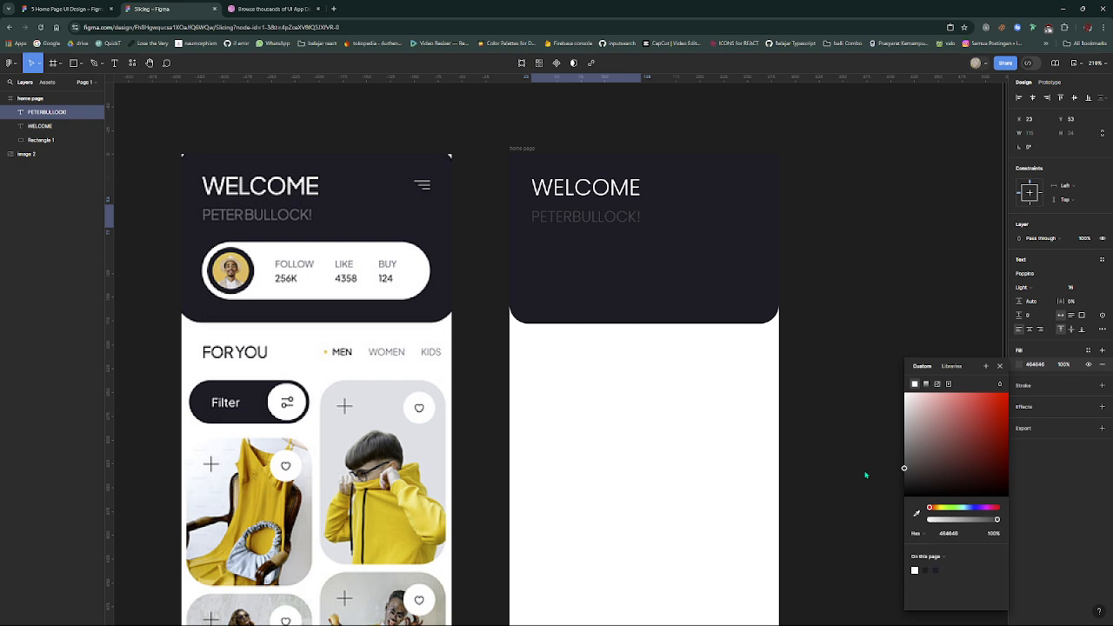
left_click(866, 475)
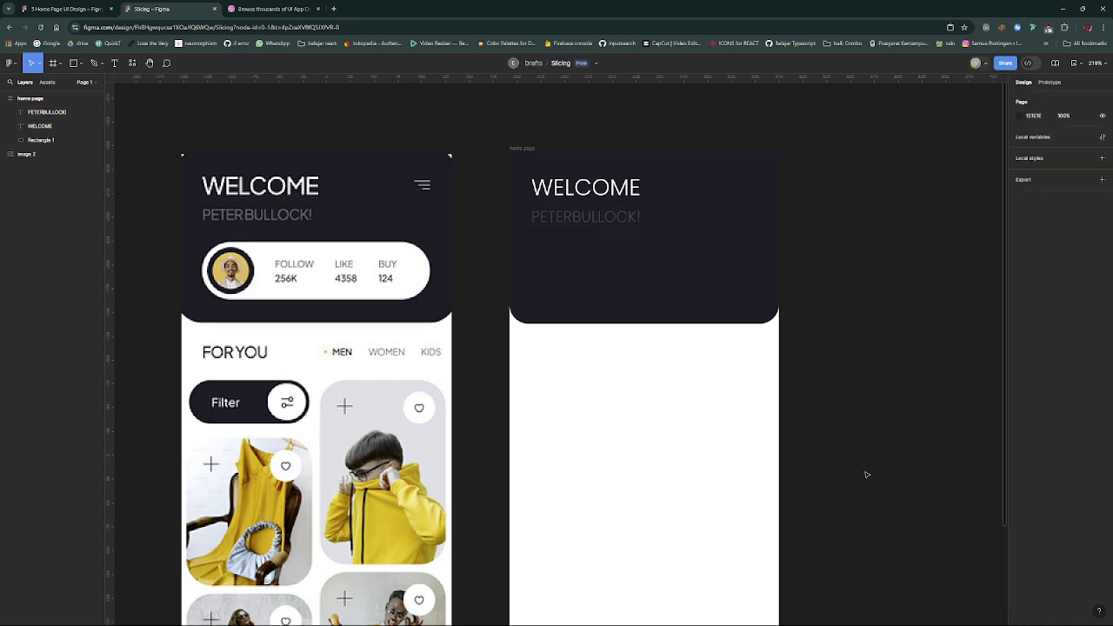
- Set the name text's fill to the medium gray 636363 to resemble the reference
left_click(634, 224)
left_click(1019, 365)
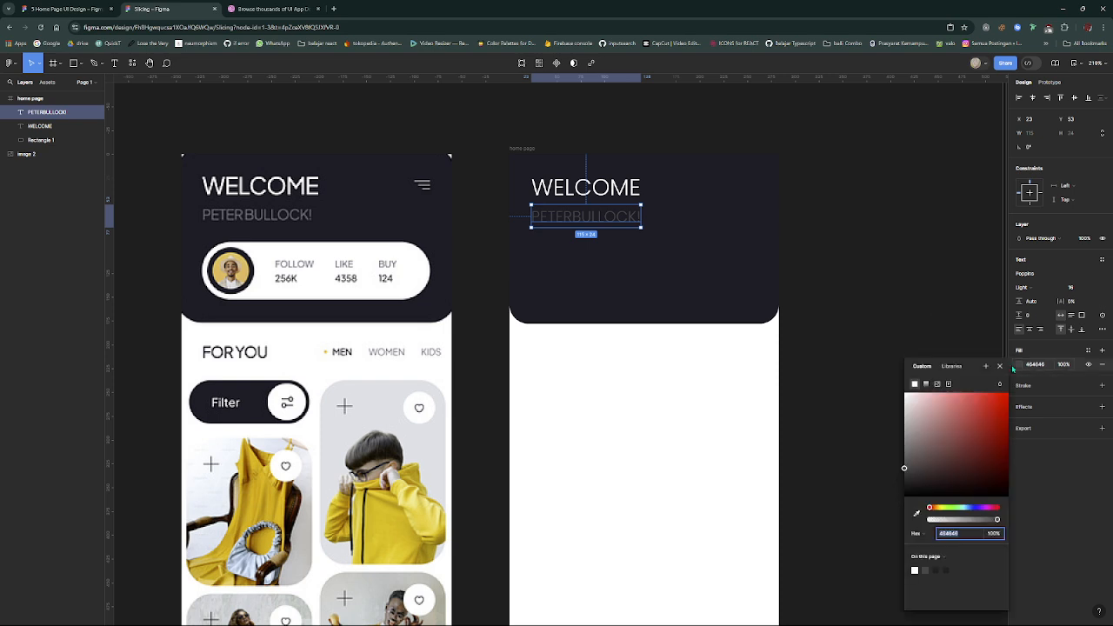
left_click(904, 458)
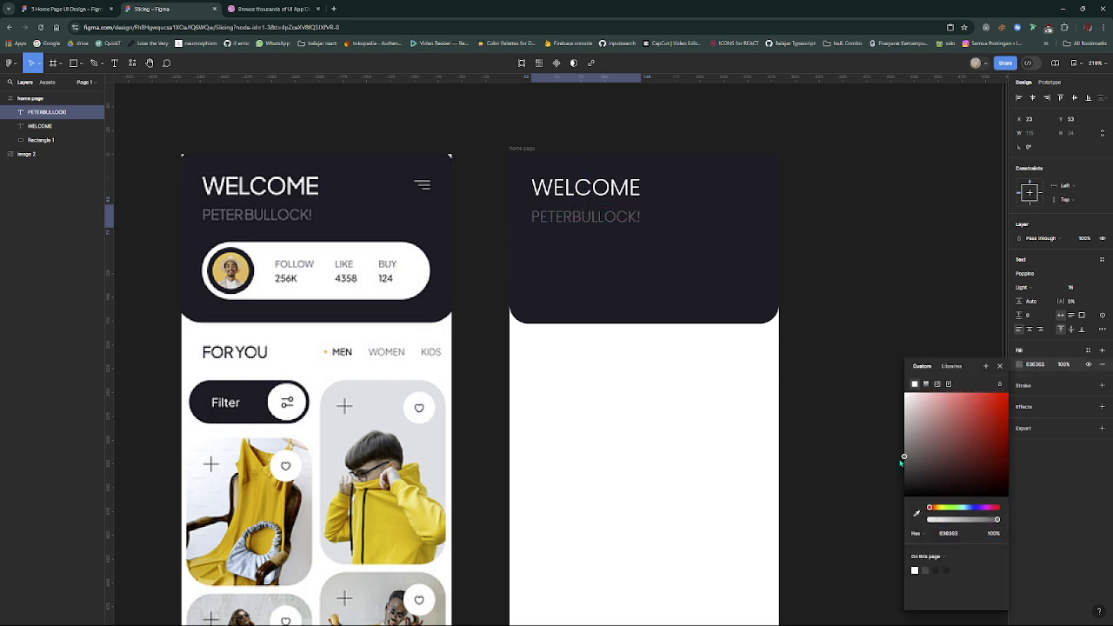
left_click(820, 446)
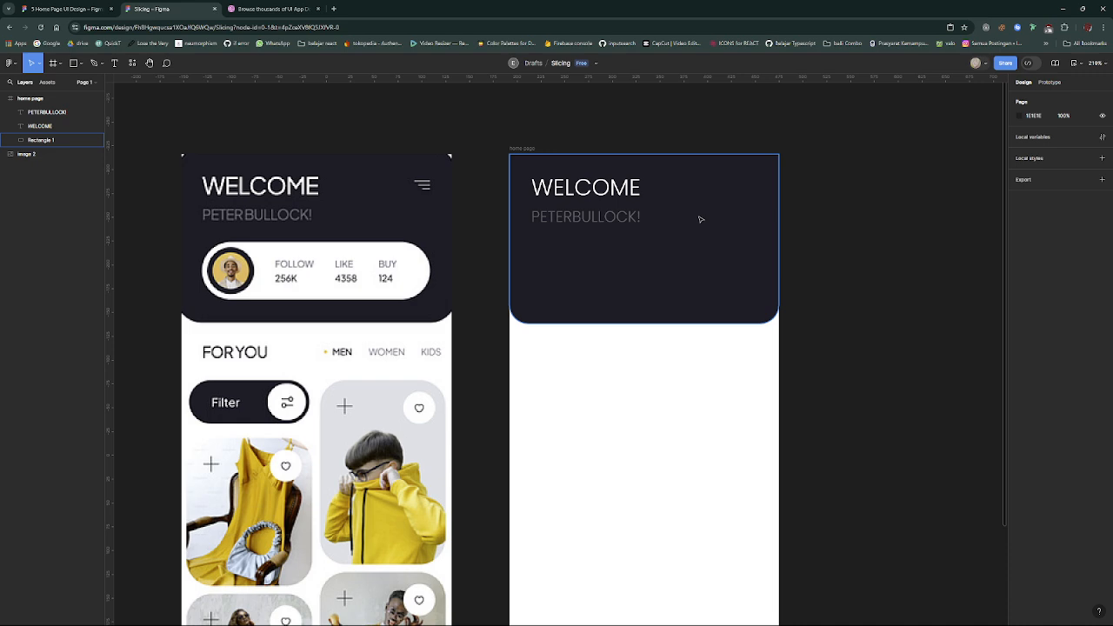
- Leave the name text's weight as is and set the WELCOME heading's font weight to Regular
left_click(630, 217)
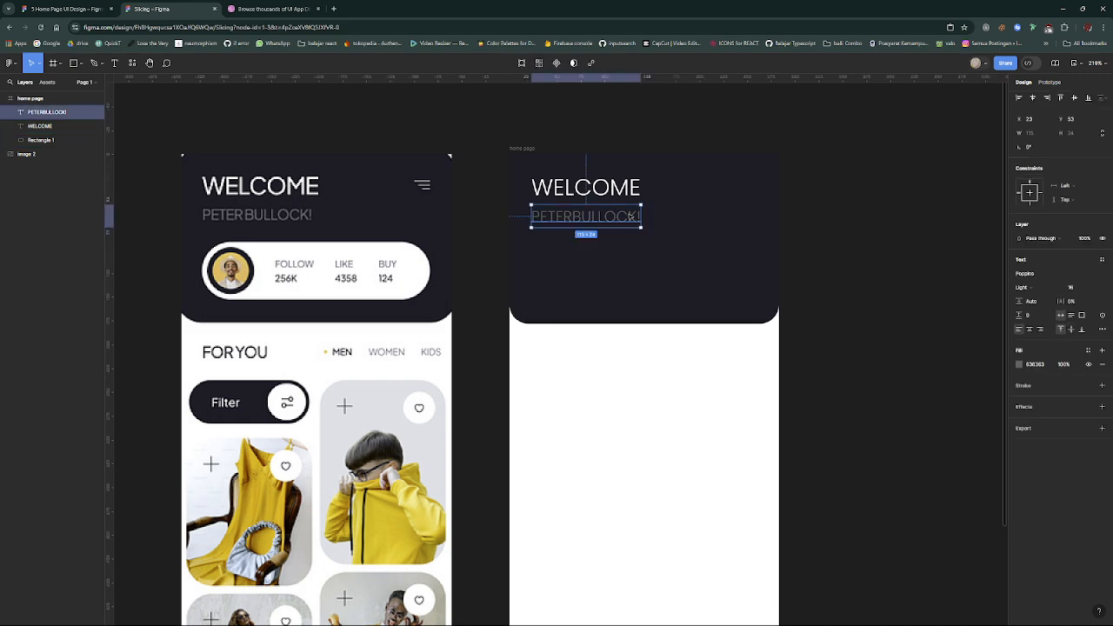
left_click(1046, 288)
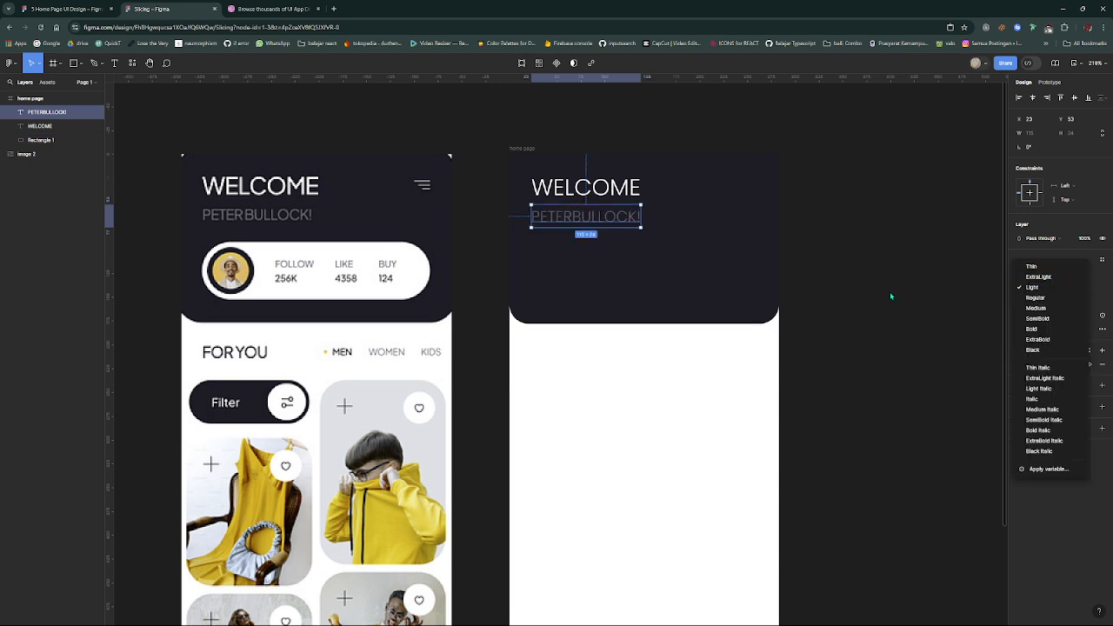
left_click(615, 189)
left_click(615, 189)
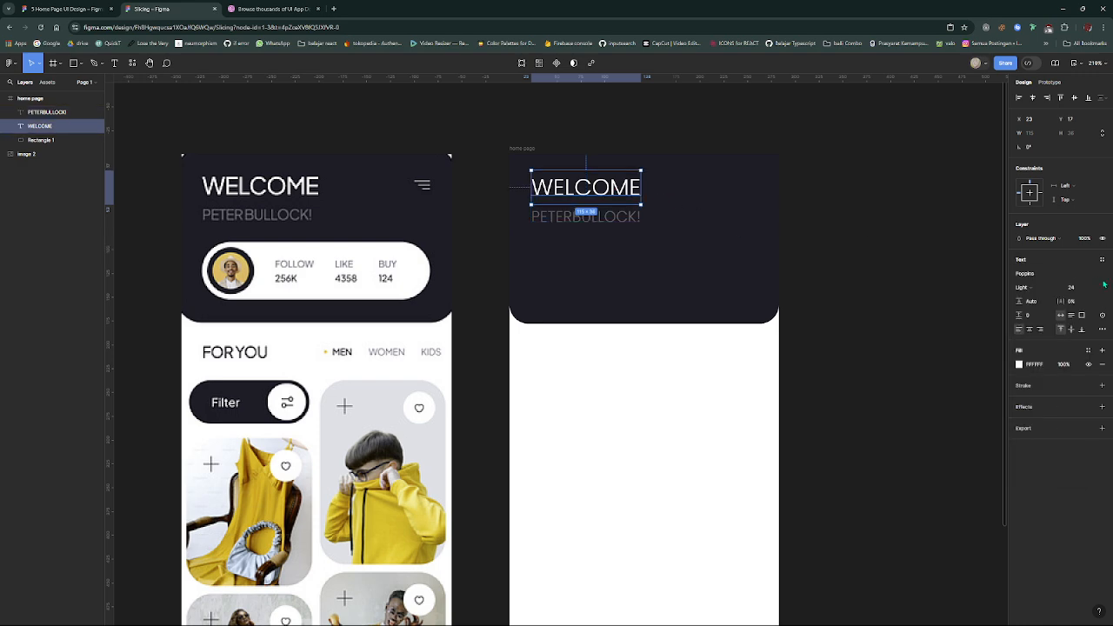
left_click(1039, 287)
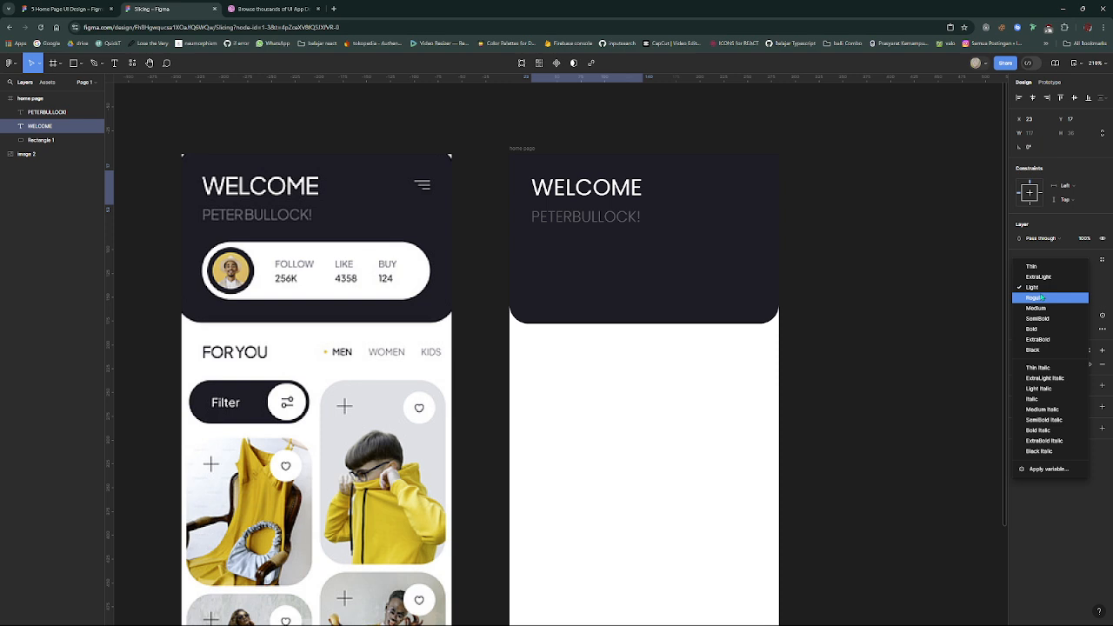
left_click(1041, 297)
left_click(929, 307)
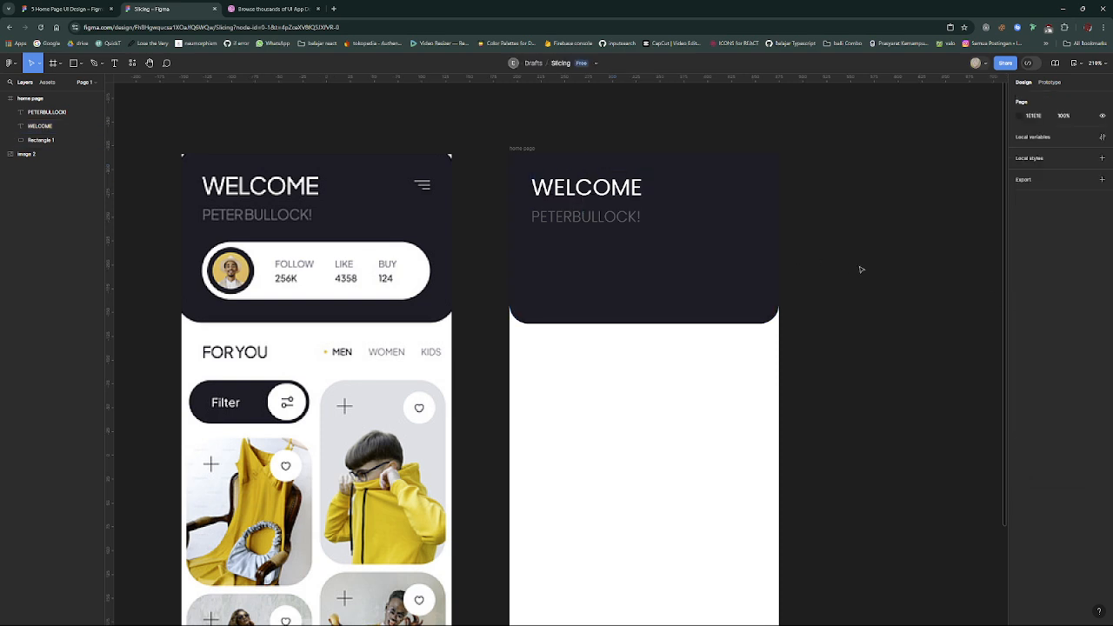
scroll(842, 266, "up", 1)
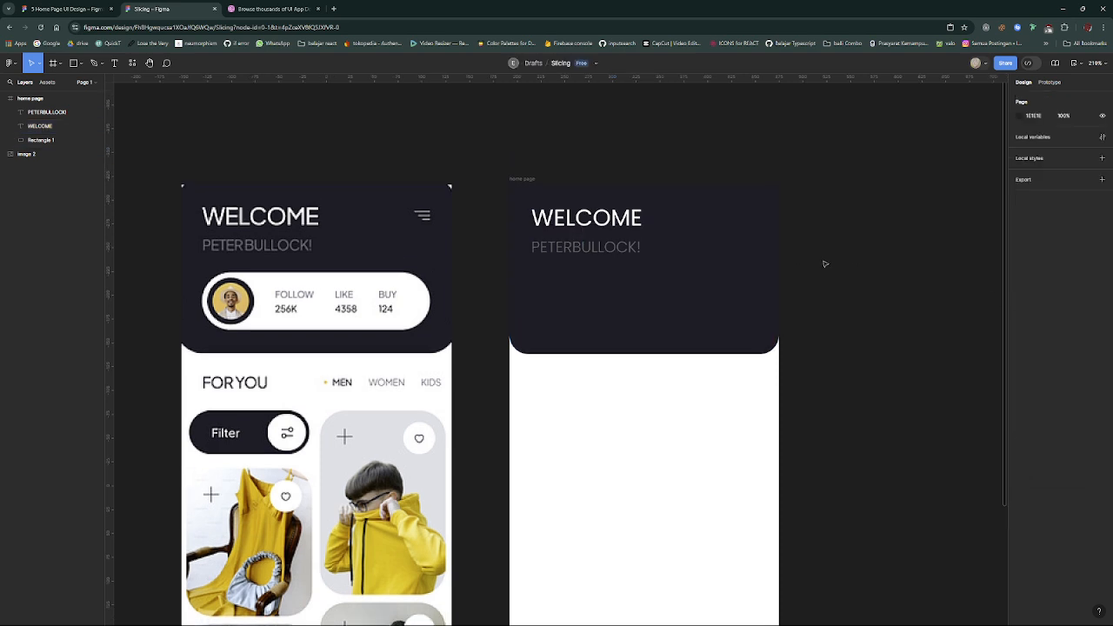
left_click(605, 247)
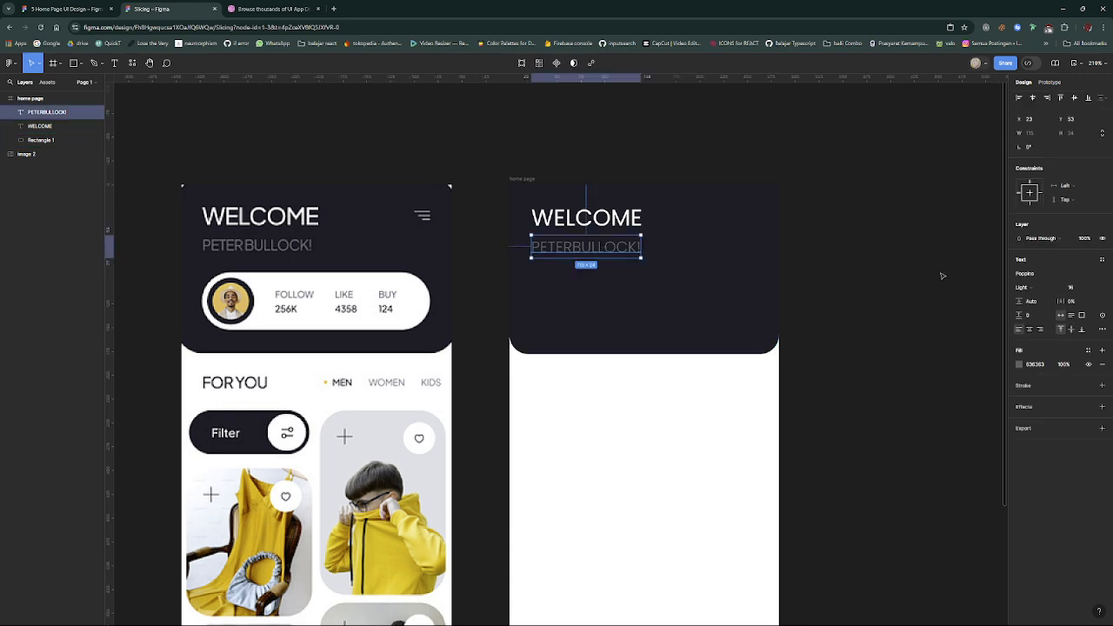
left_click(1097, 288)
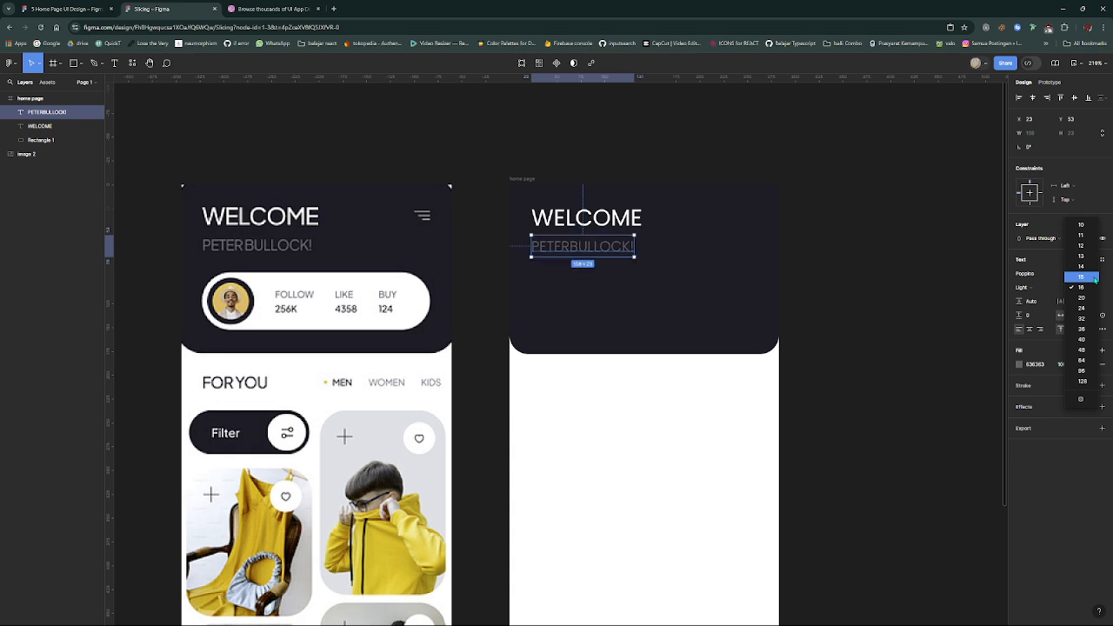
left_click(797, 276)
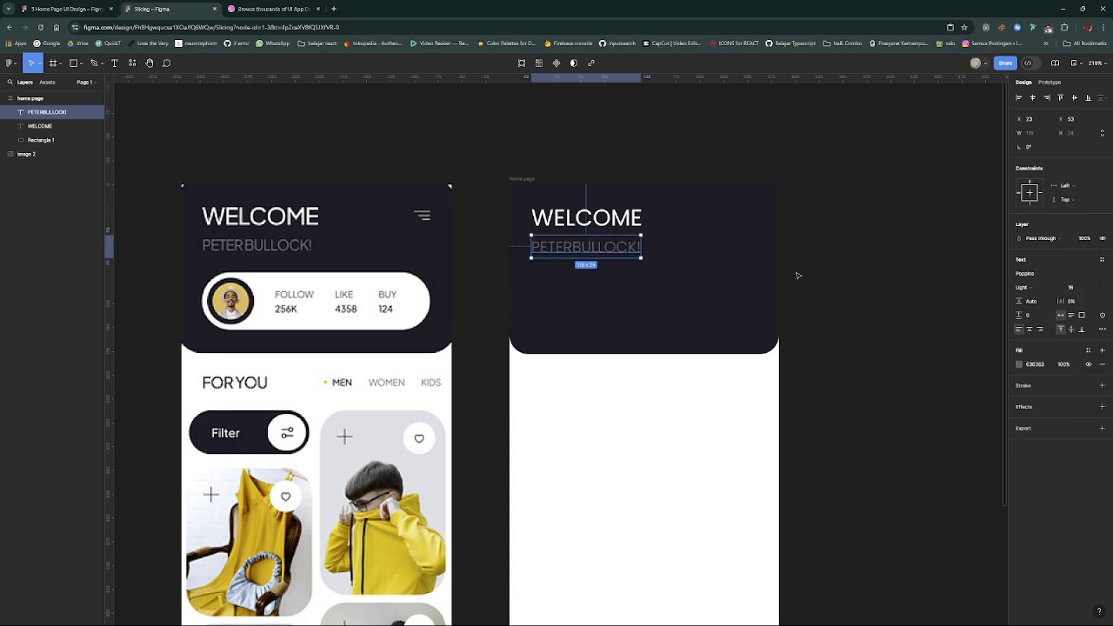
left_click(797, 276)
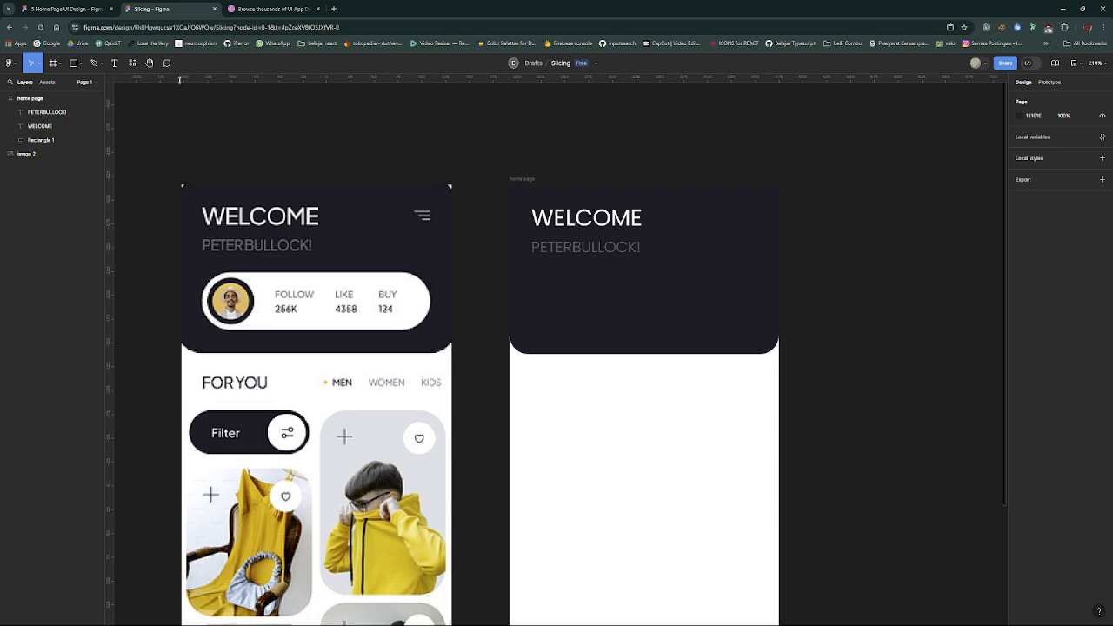
- Run the Iconify plugin and search its icon collections for "menu"
left_click(132, 62)
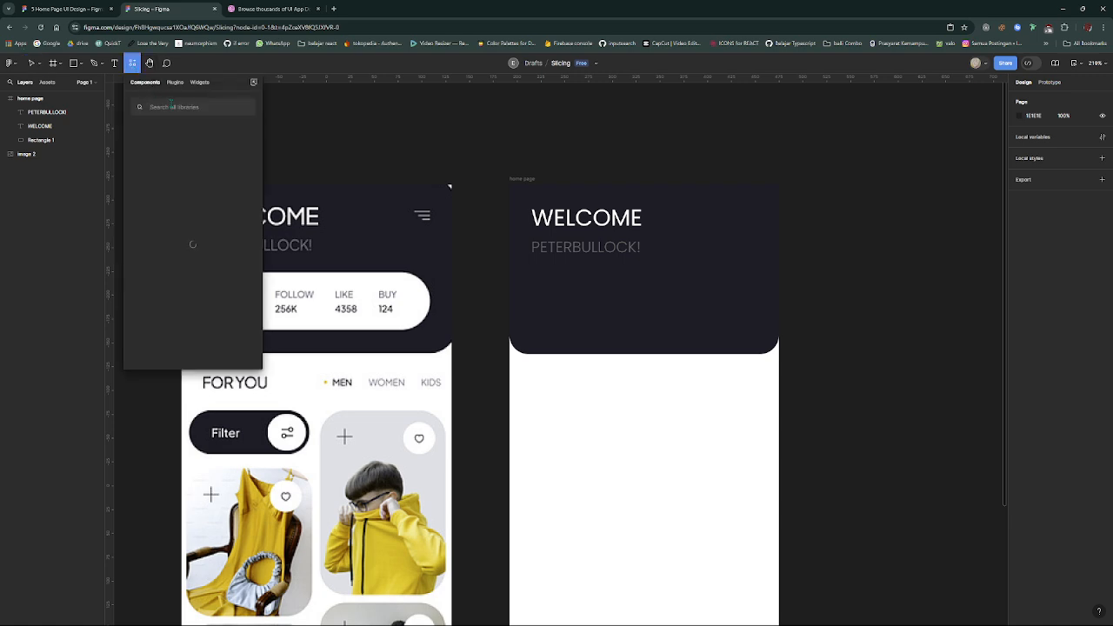
left_click(177, 82)
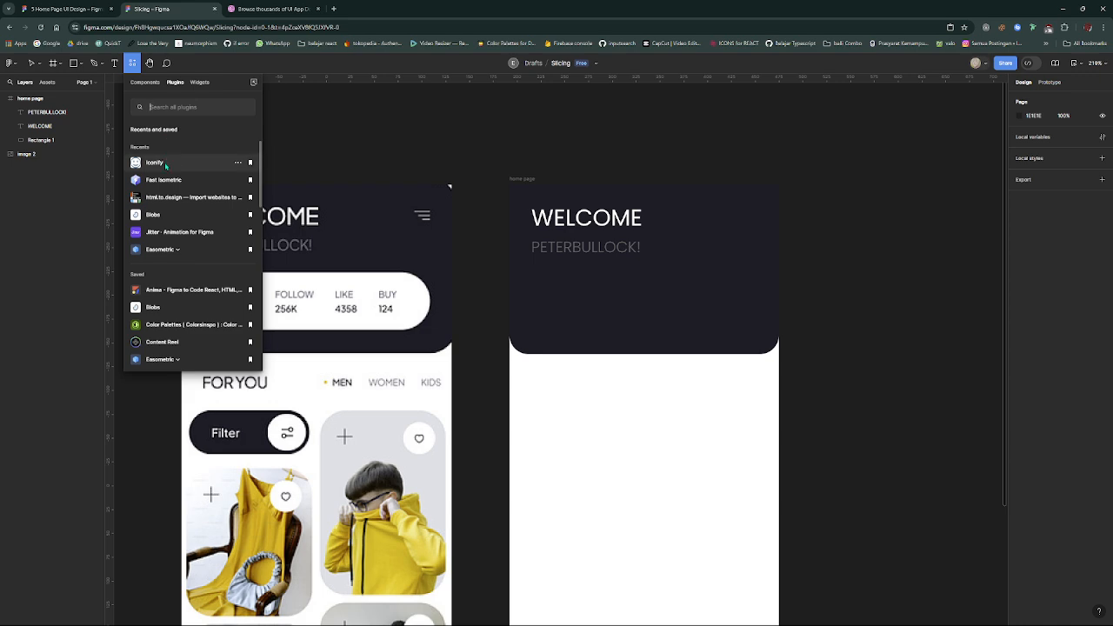
key("Escape")
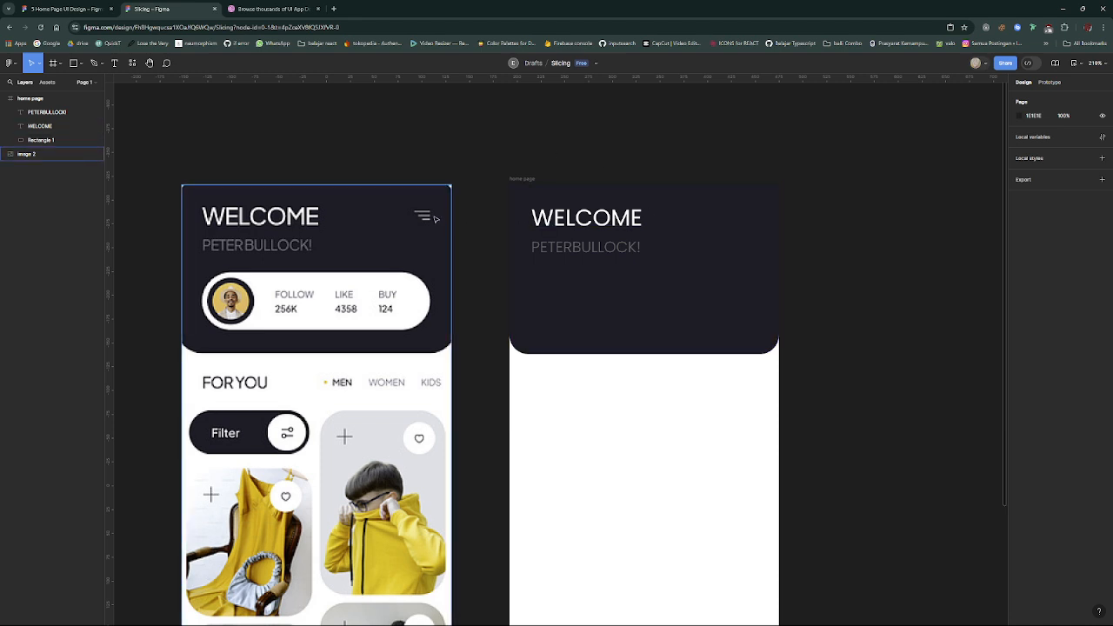
key("ctrl+alt+p")
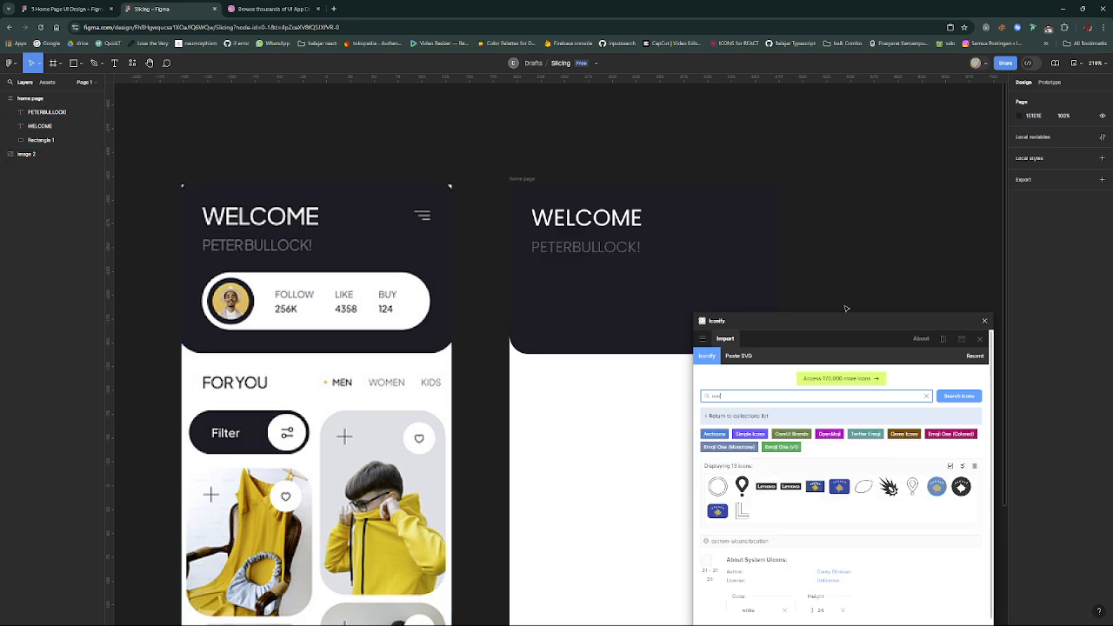
left_click_drag(853, 322, 854, 303)
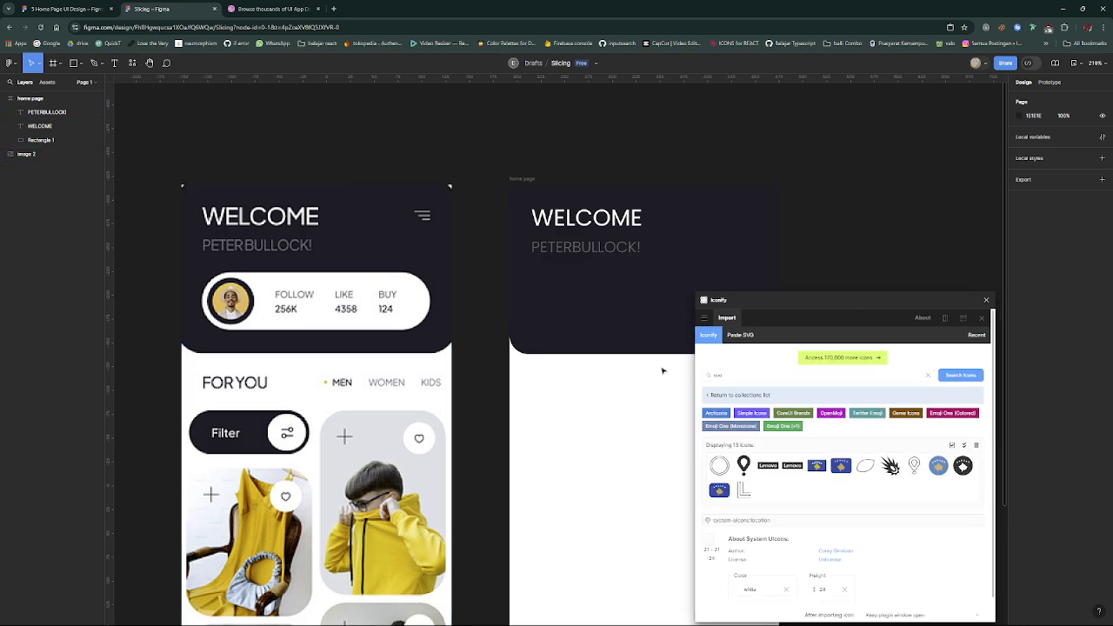
left_click(718, 374)
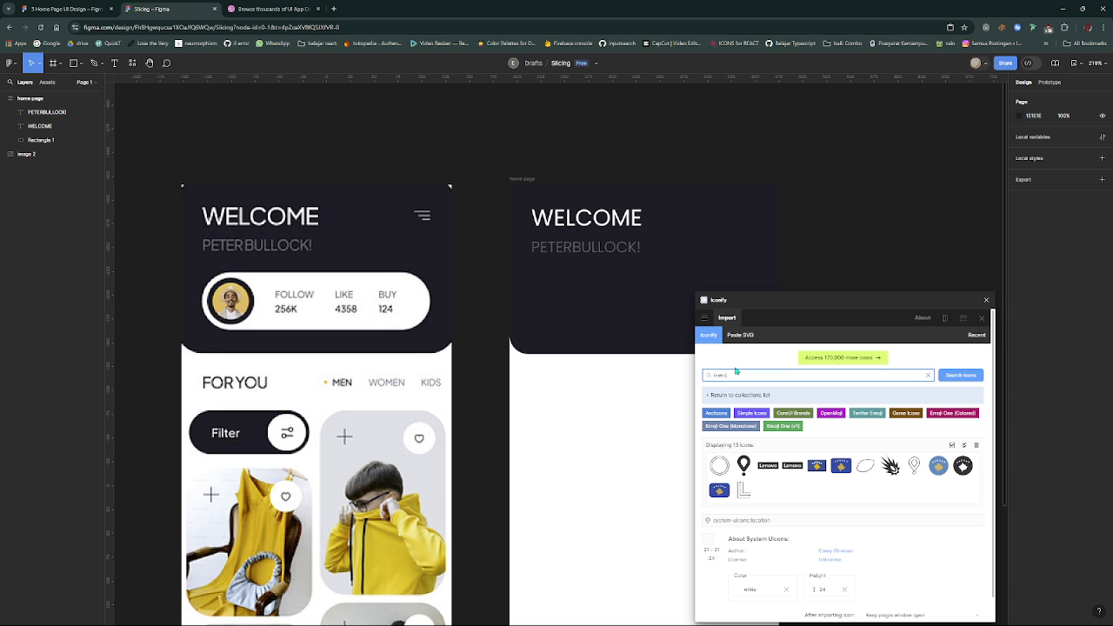
key("Return")
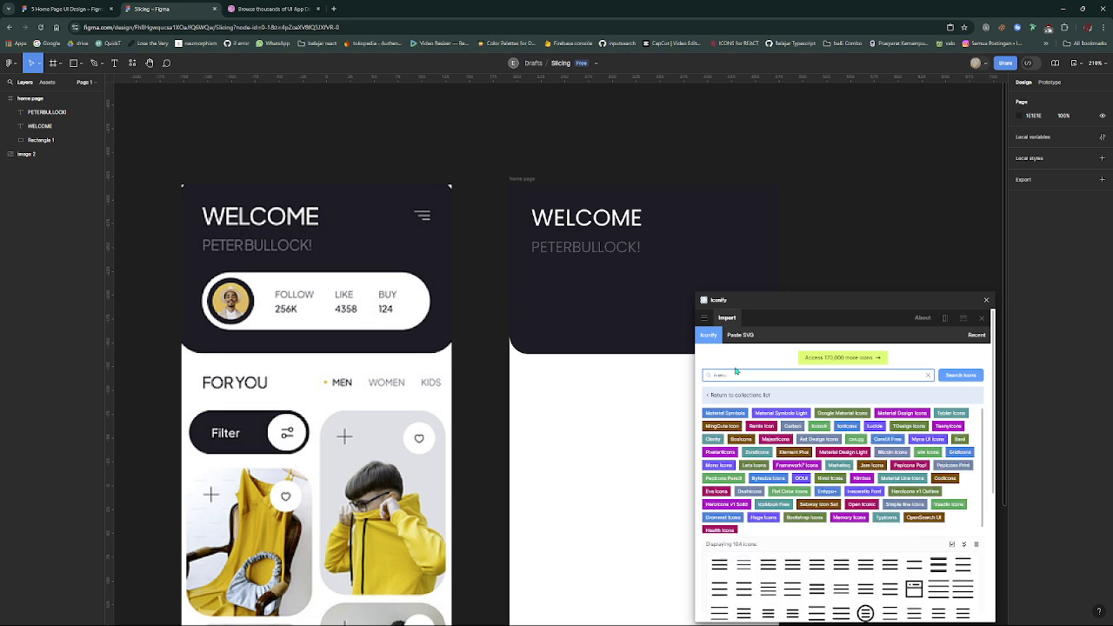
left_click_drag(805, 300, 813, 202)
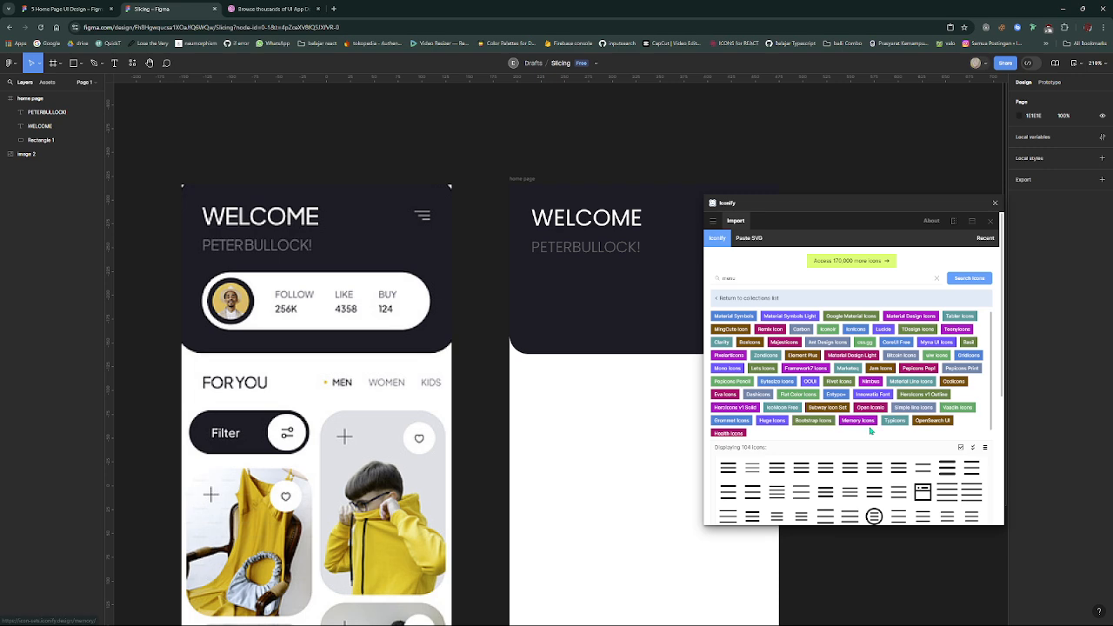
- Browse the menu icon results through page 6 and select the right-aligned three-line icon bx:menu-alt-right
scroll(836, 415, "down", 4)
left_click(836, 416)
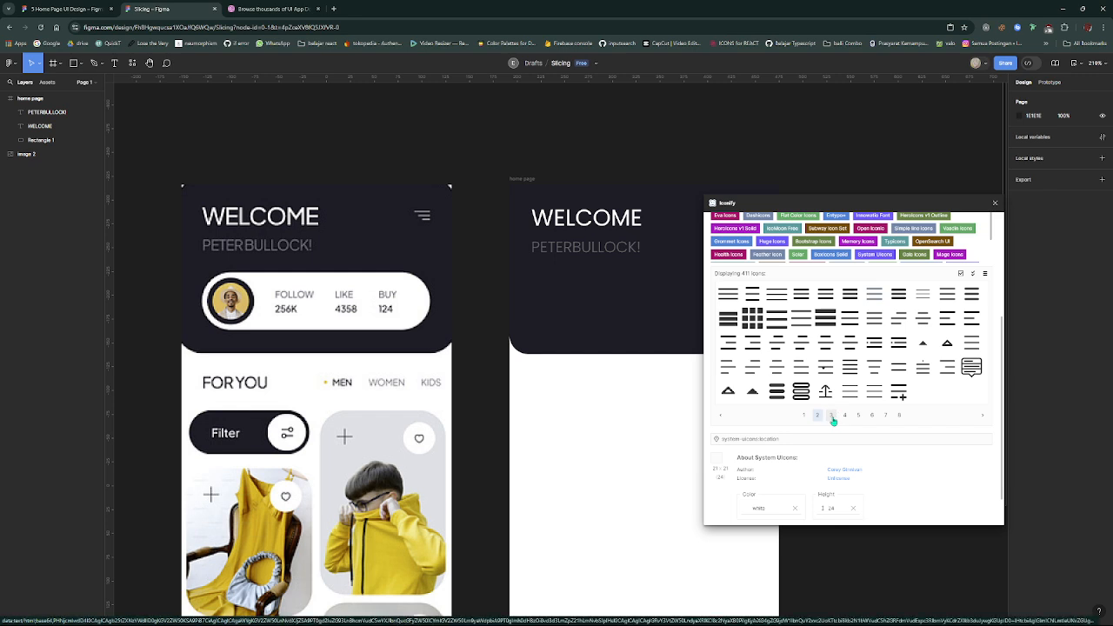
left_click(832, 416)
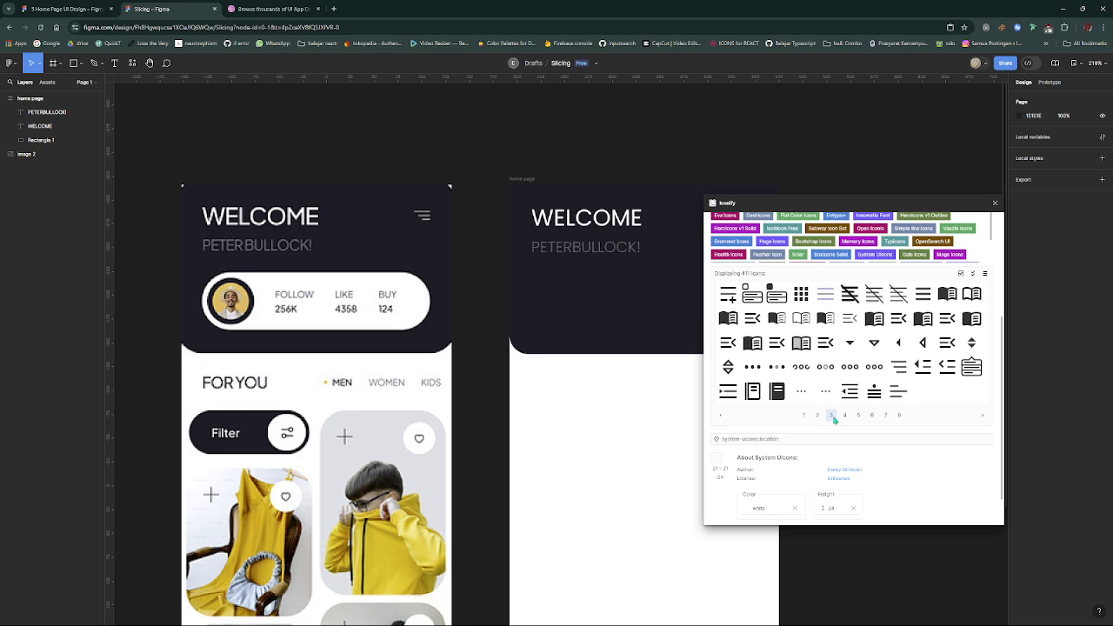
left_click(844, 416)
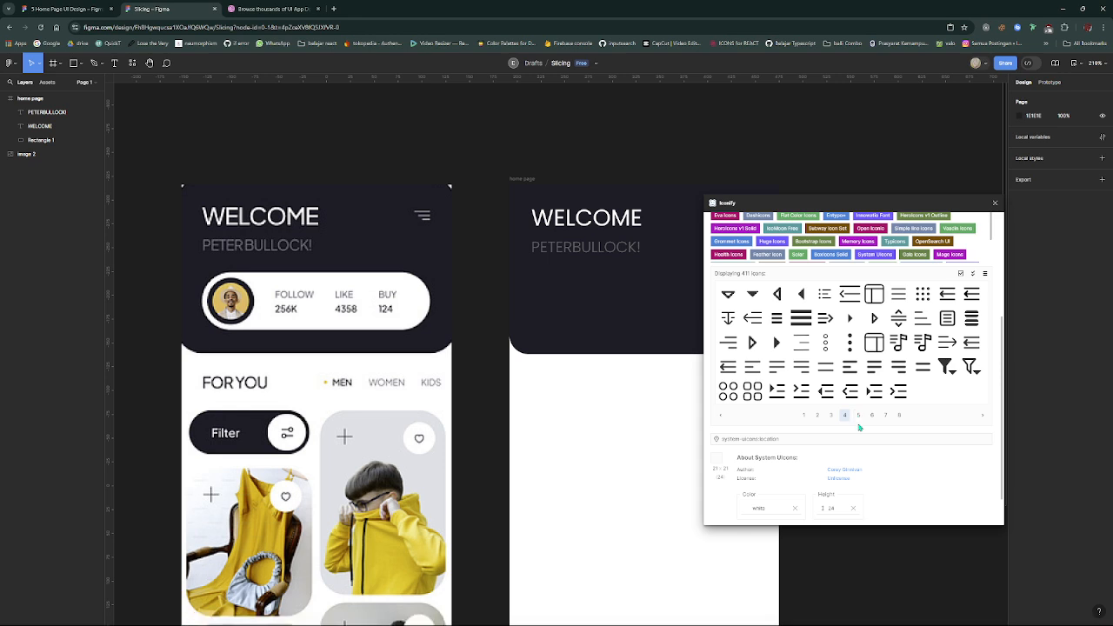
left_click(859, 415)
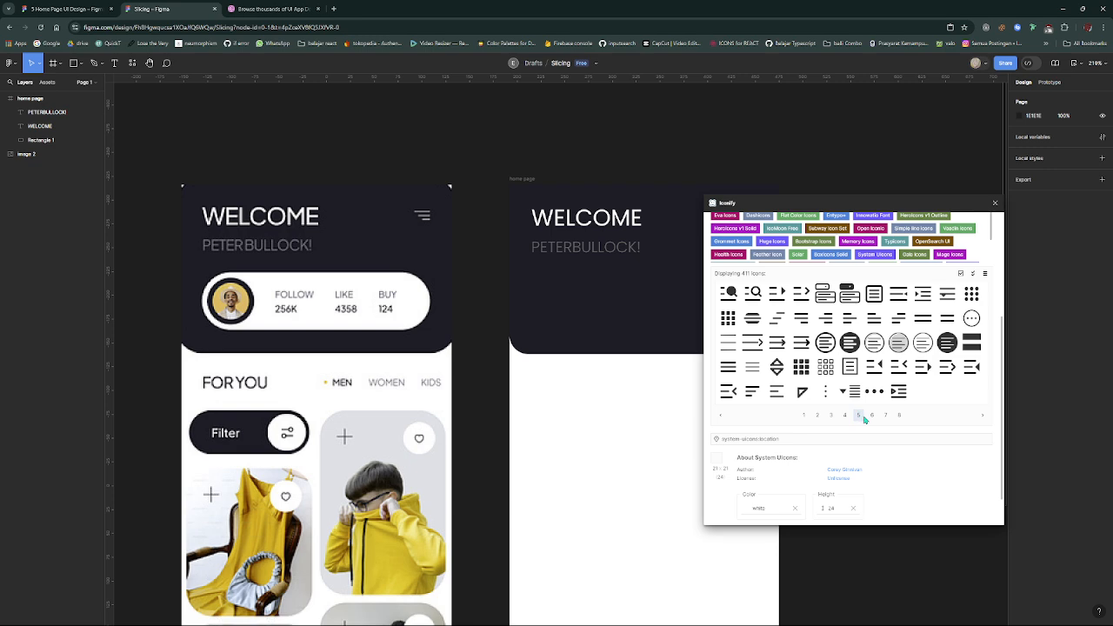
left_click(872, 415)
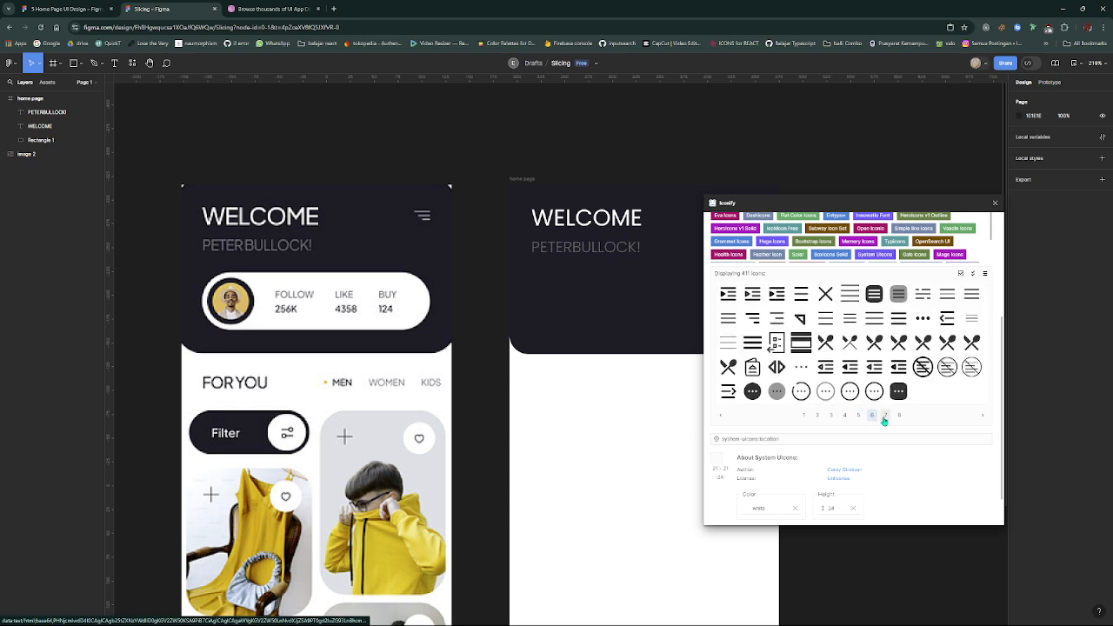
left_click(752, 318)
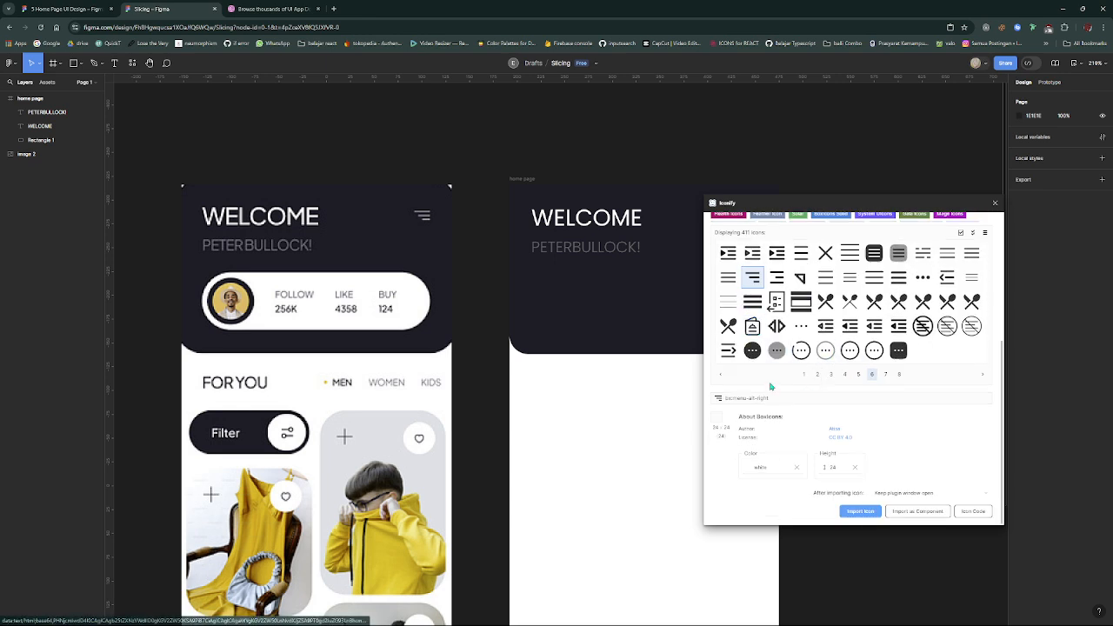
- Place the bx:menu-alt-right icon in the header at X 231, Y 23, level with WELCOME, and close Iconify
scroll(787, 384, "up", 2)
scroll(796, 381, "down", 2)
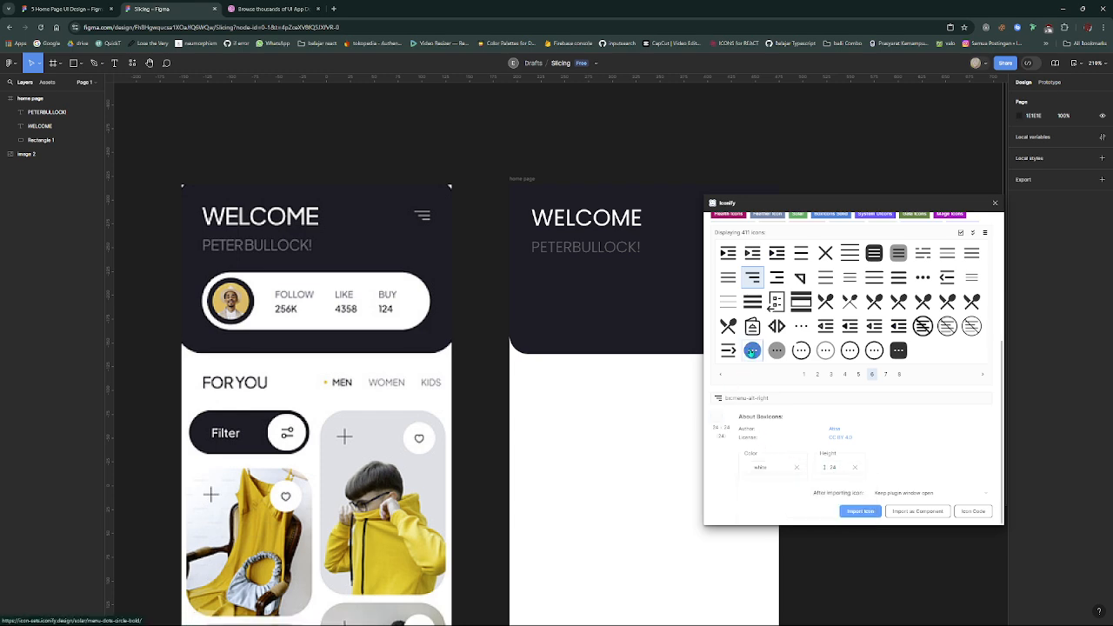
scroll(750, 352, "up", 2)
scroll(744, 439, "down", 2)
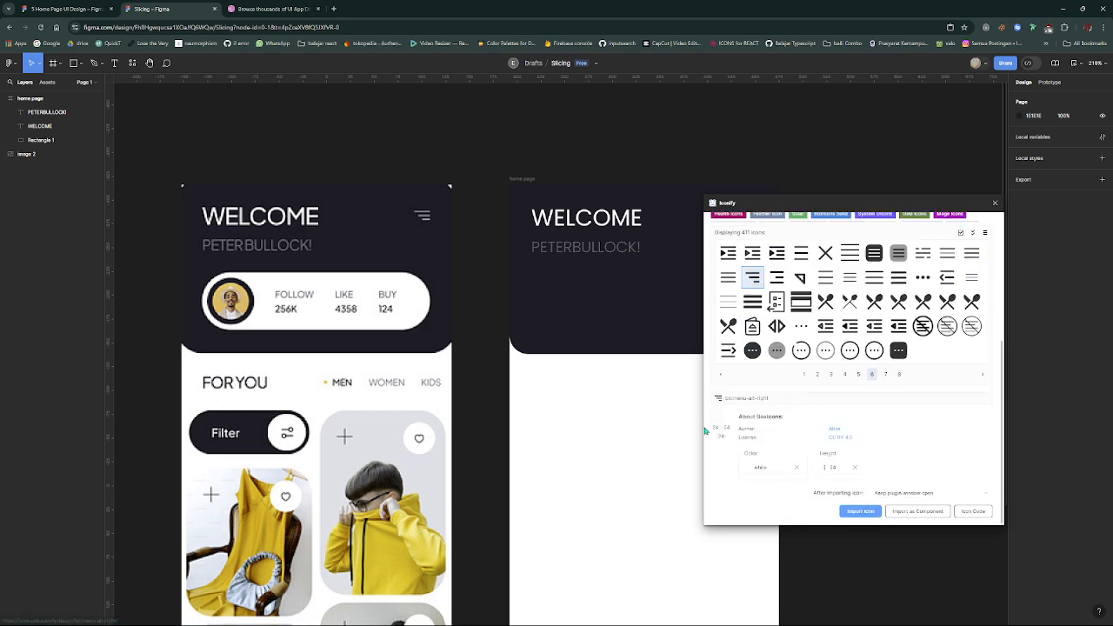
mouse_move(796, 470)
scroll(752, 304, "up", 4)
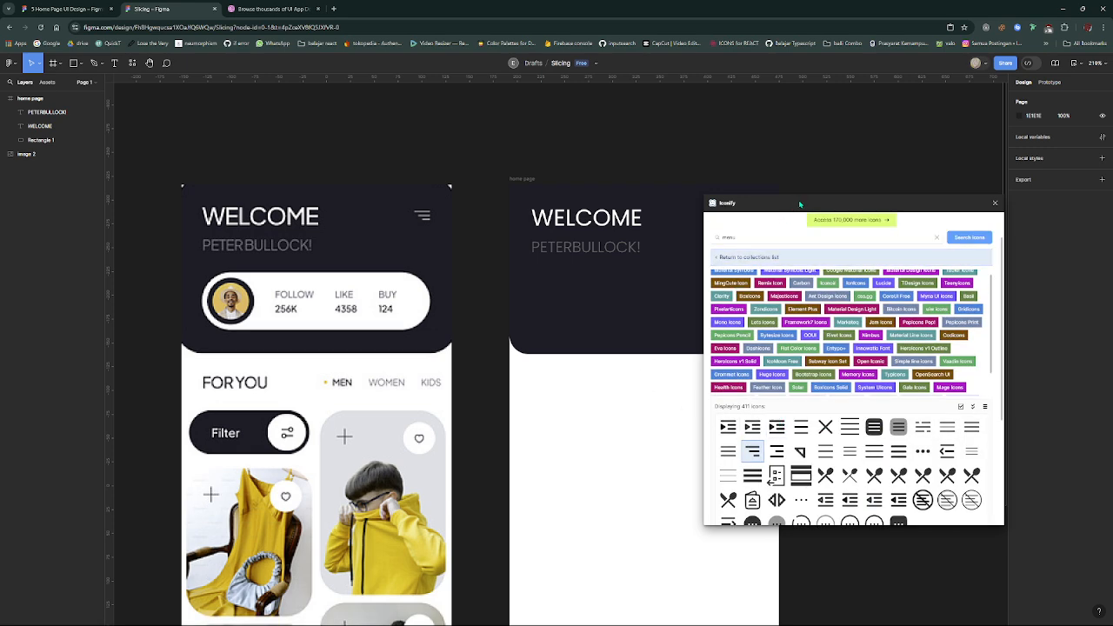
left_click_drag(795, 202, 904, 192)
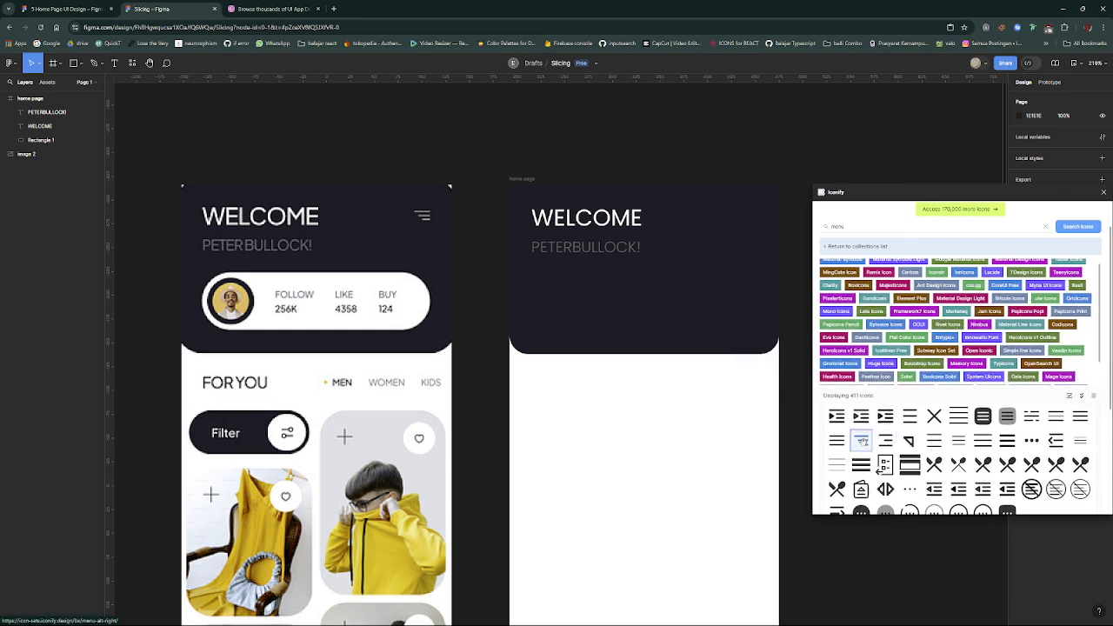
left_click_drag(860, 441, 746, 228)
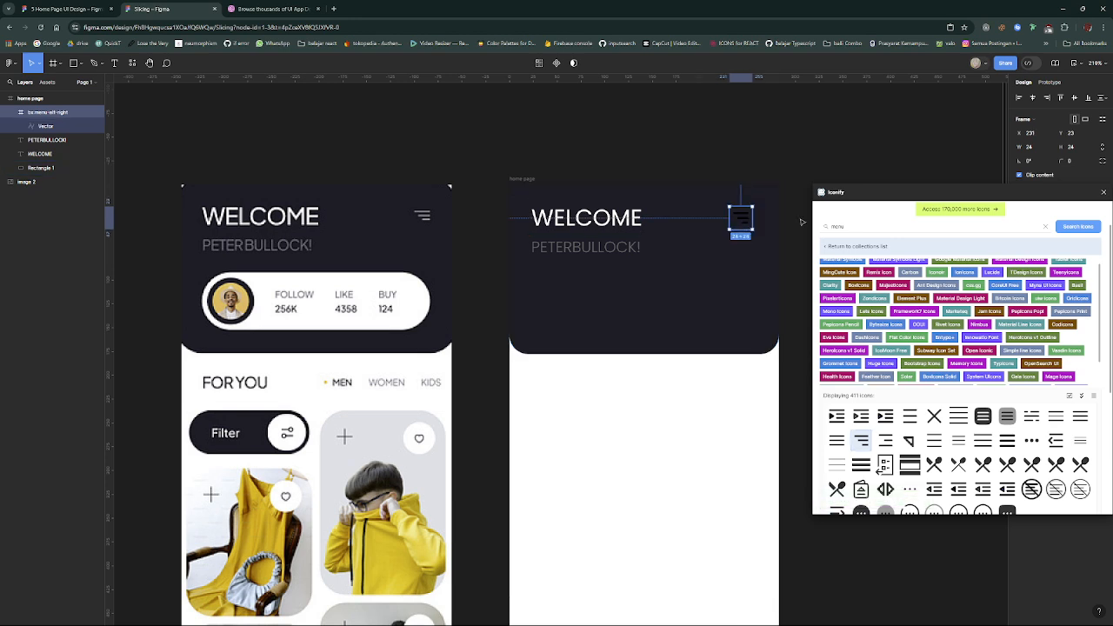
left_click(1103, 193)
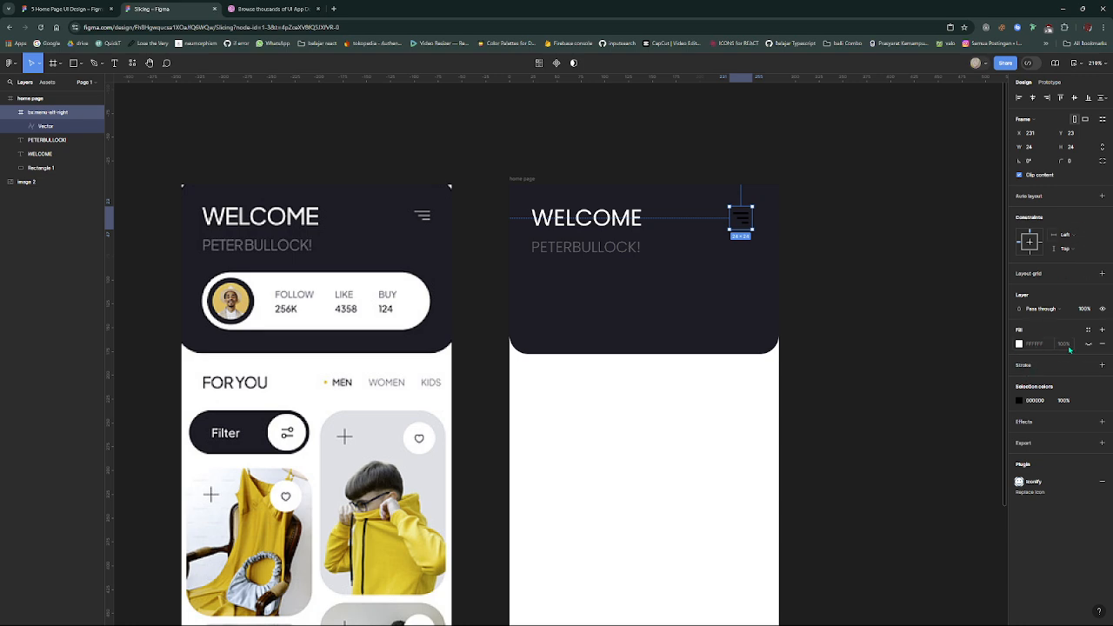
- Recolor the header's menu icon lines to white FFFFFF, keeping the icon frame's background fill hidden
left_click(1020, 400)
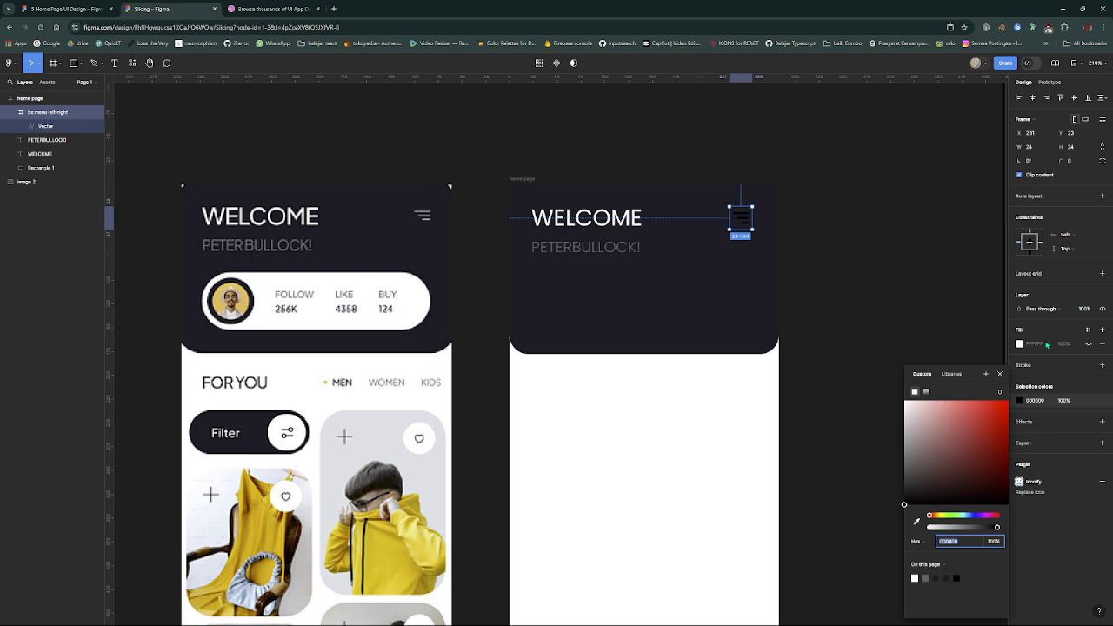
left_click(1089, 344)
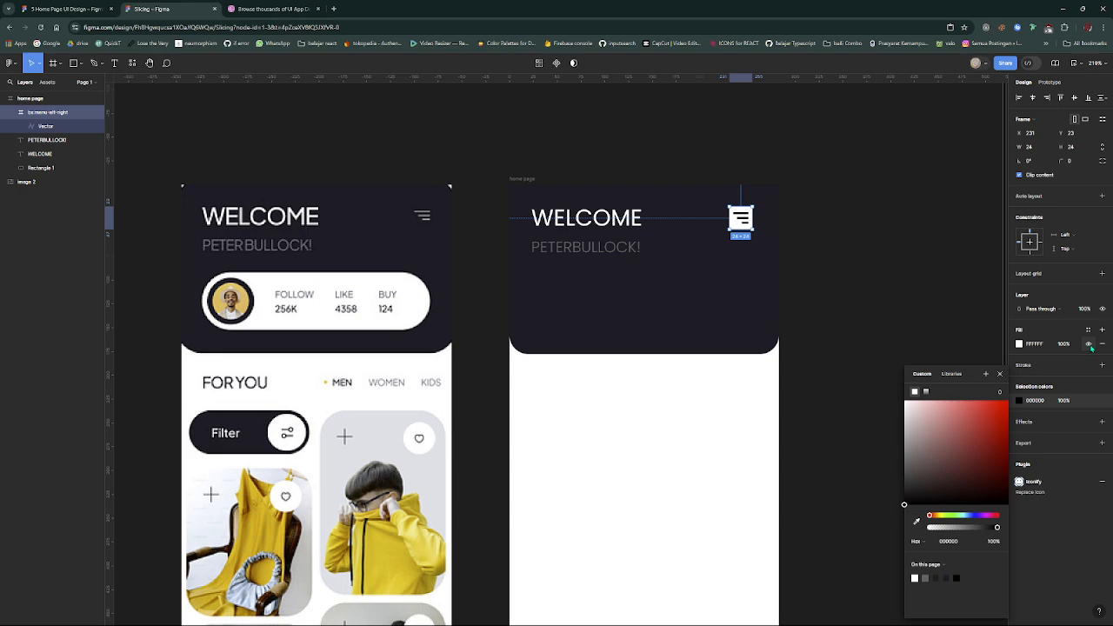
left_click(1089, 344)
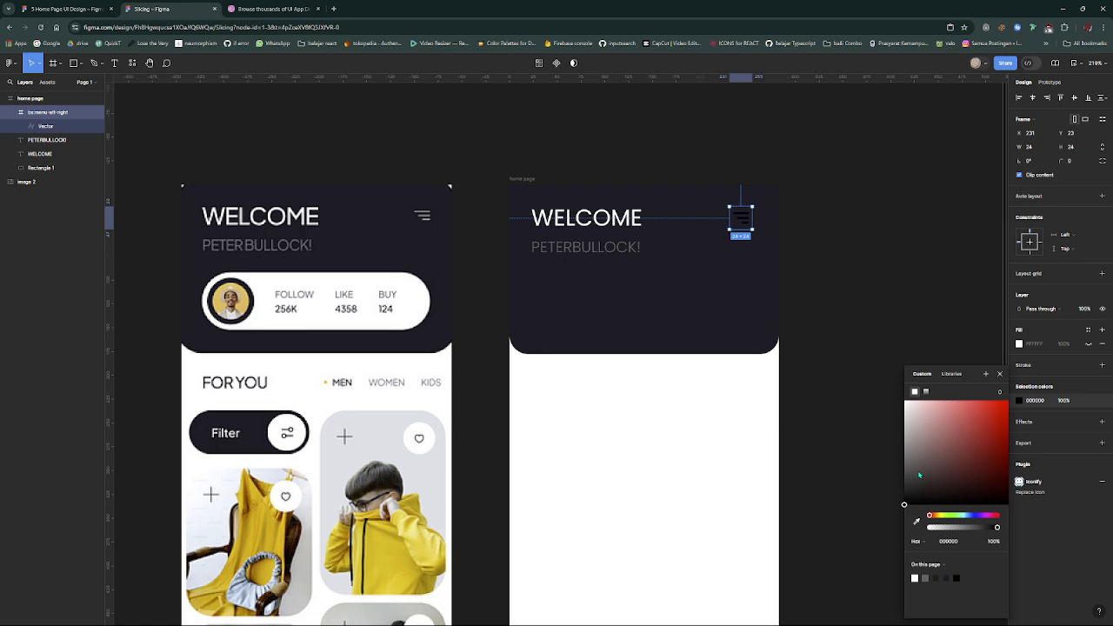
left_click_drag(919, 476, 877, 384)
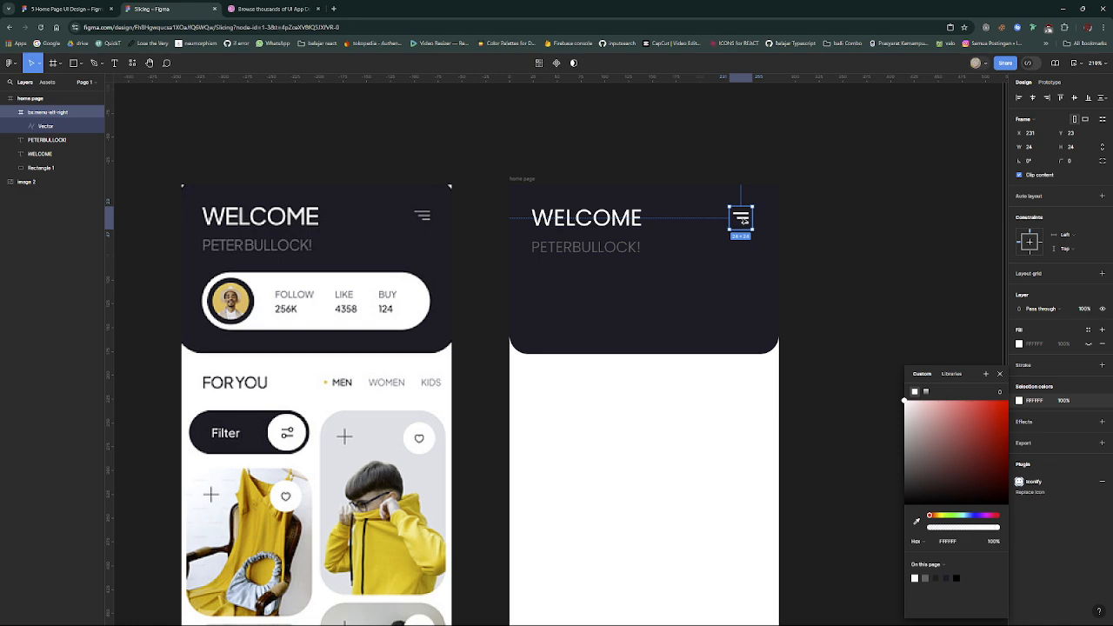
left_click_drag(744, 220, 744, 222)
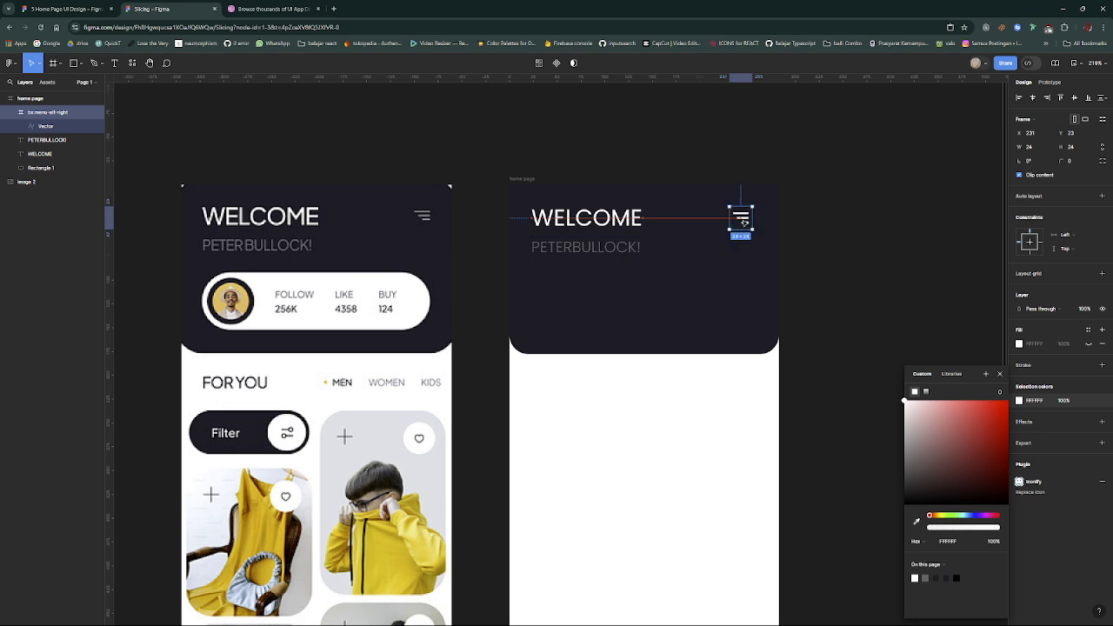
left_click(812, 286)
scroll(812, 286, "down", 1)
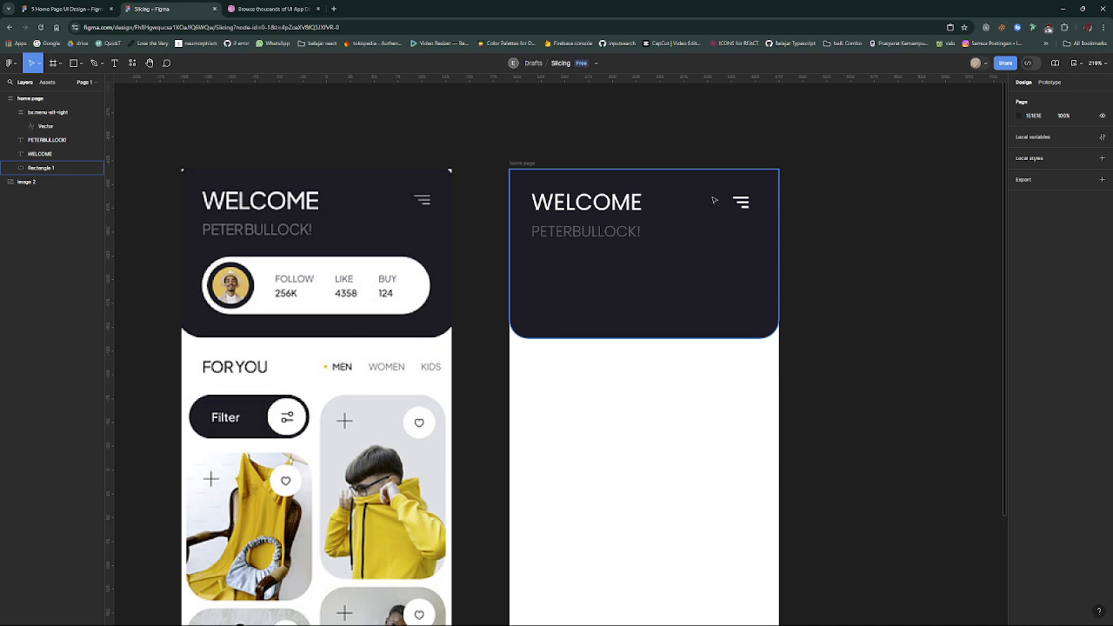
double_click(742, 206)
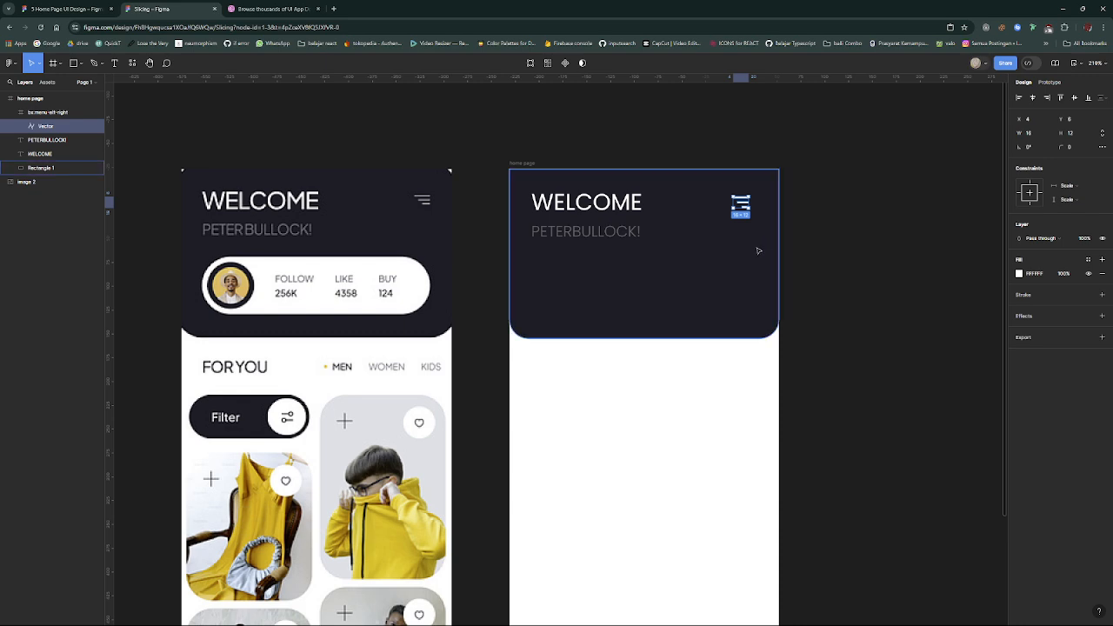
scroll(757, 249, "left", 3)
scroll(721, 248, "right", 5)
key("shift+2")
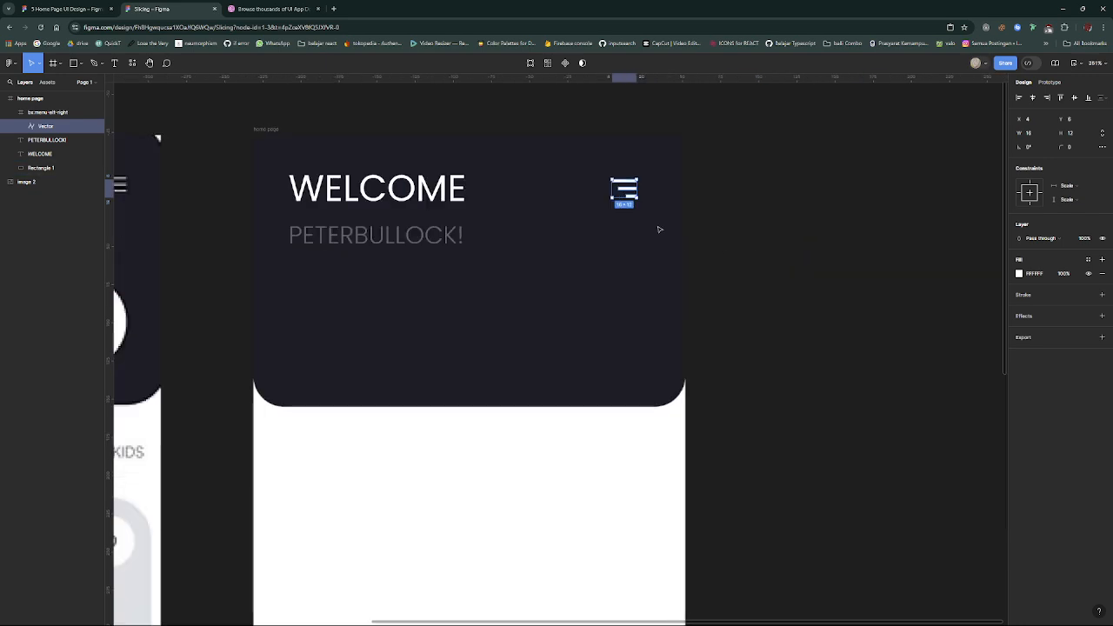
scroll(660, 247, "down", 5)
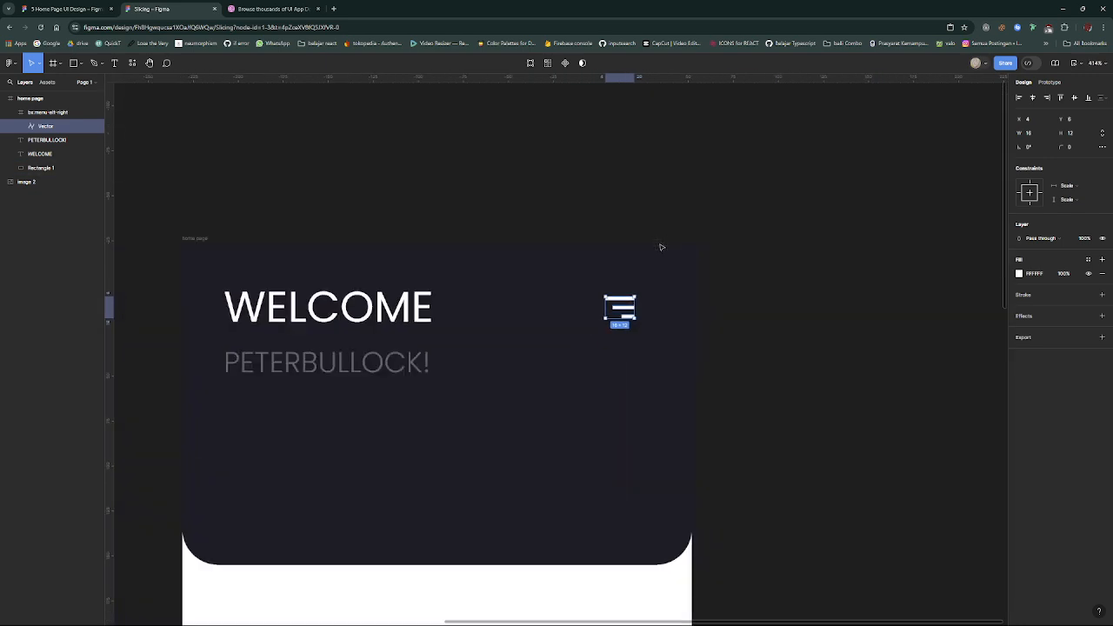
left_click(95, 64)
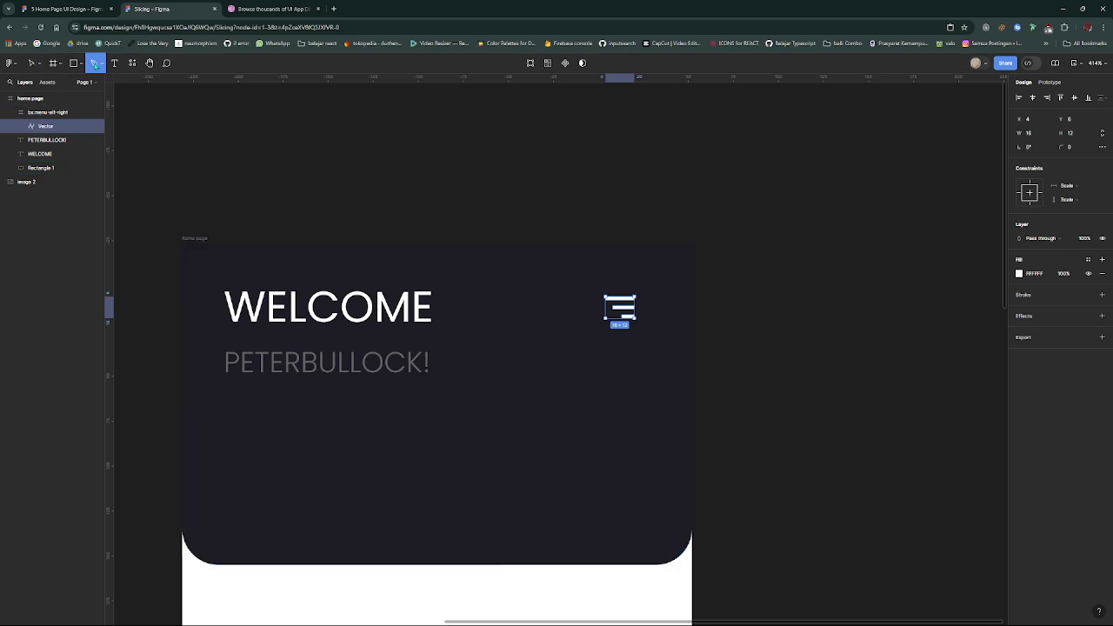
left_click(601, 376)
left_click(515, 399)
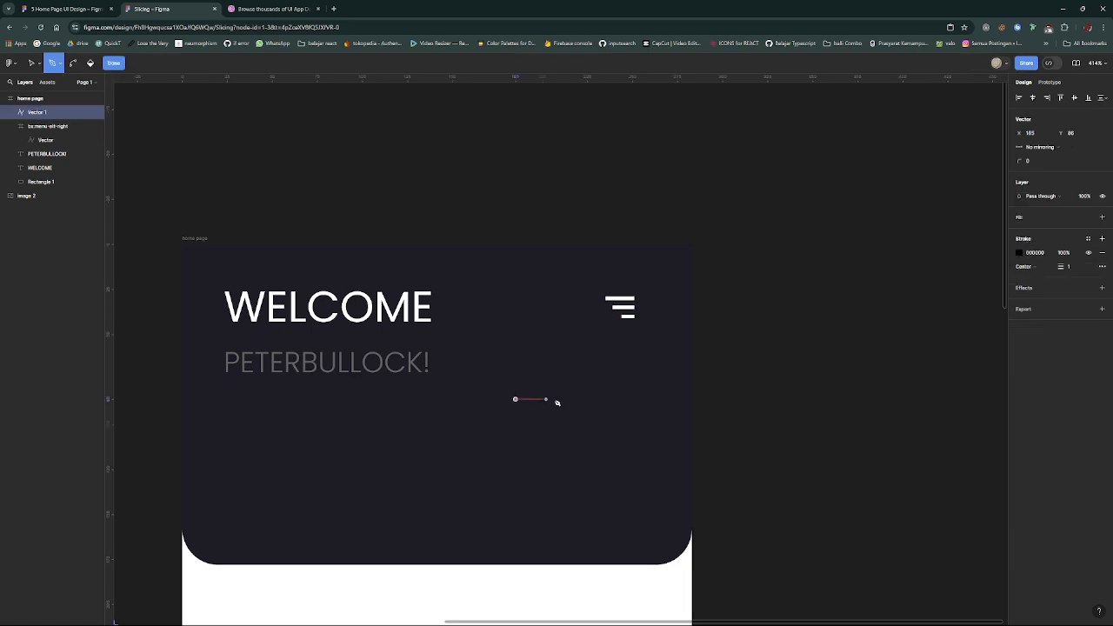
left_click(558, 399)
left_click(503, 435)
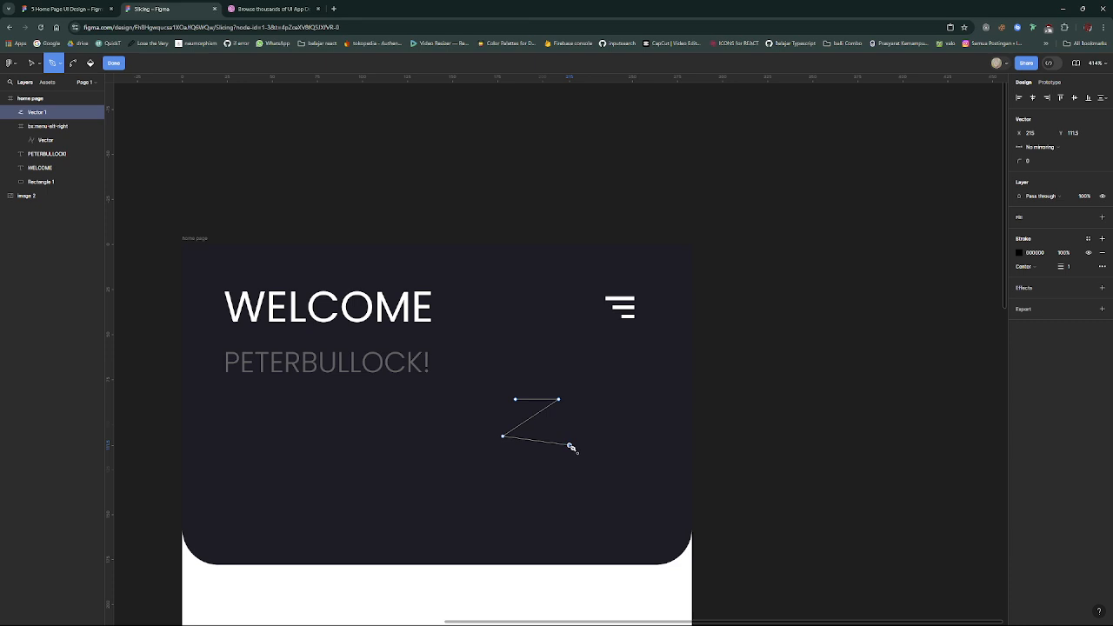
key("ctrl+z")
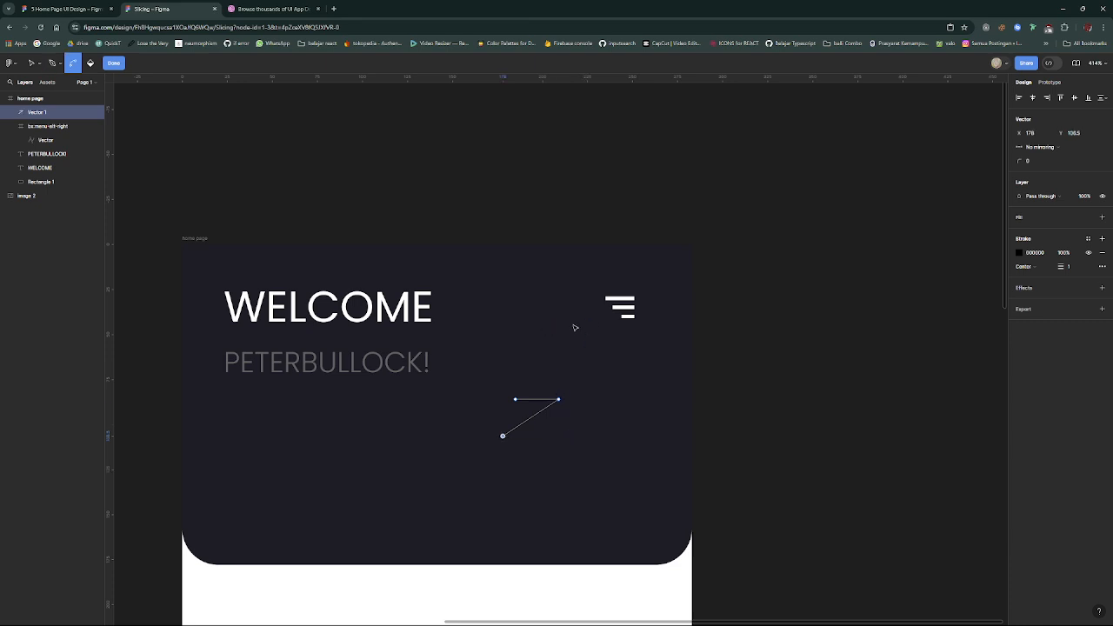
key("ctrl+z")
key("ctrl+z")
key("ctrl+z")
key("ctrl+z")
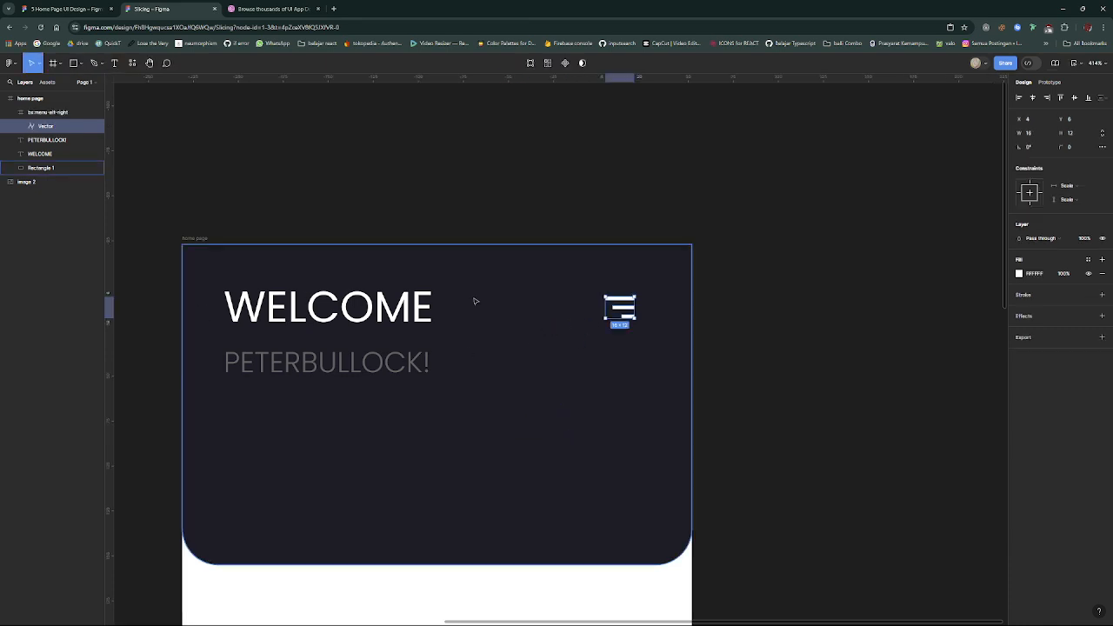
- Move the "home page" frame closer to the reference image, to X 157, keeping its top edge level with the image
scroll(424, 366, "left", 5)
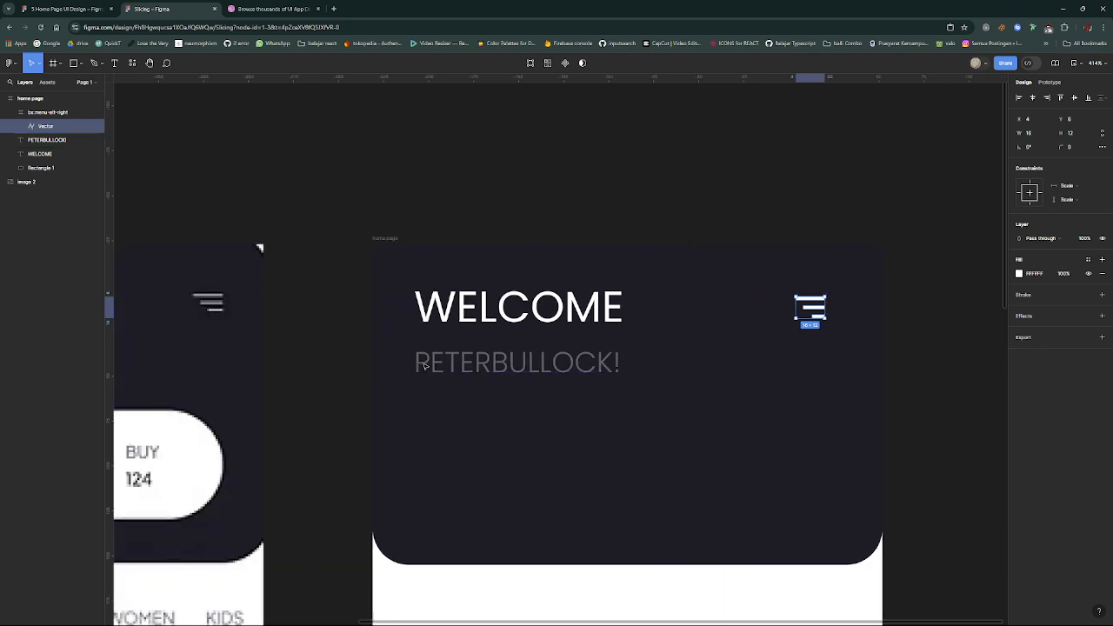
scroll(424, 365, "down", 3)
scroll(424, 366, "down", 5)
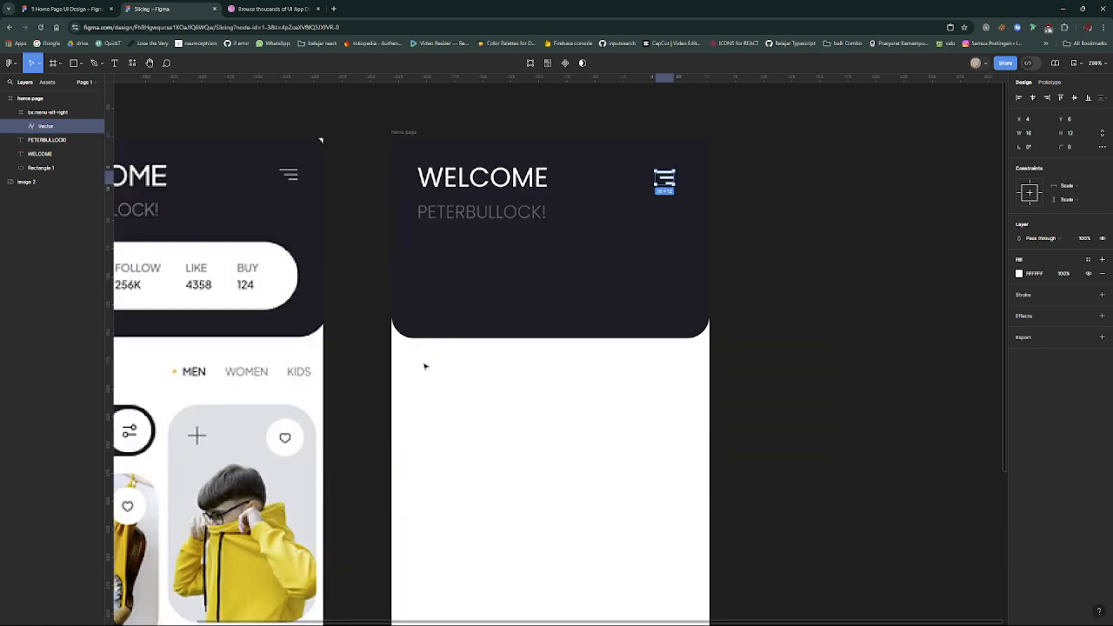
scroll(424, 366, "left", 4)
scroll(424, 366, "up", 3)
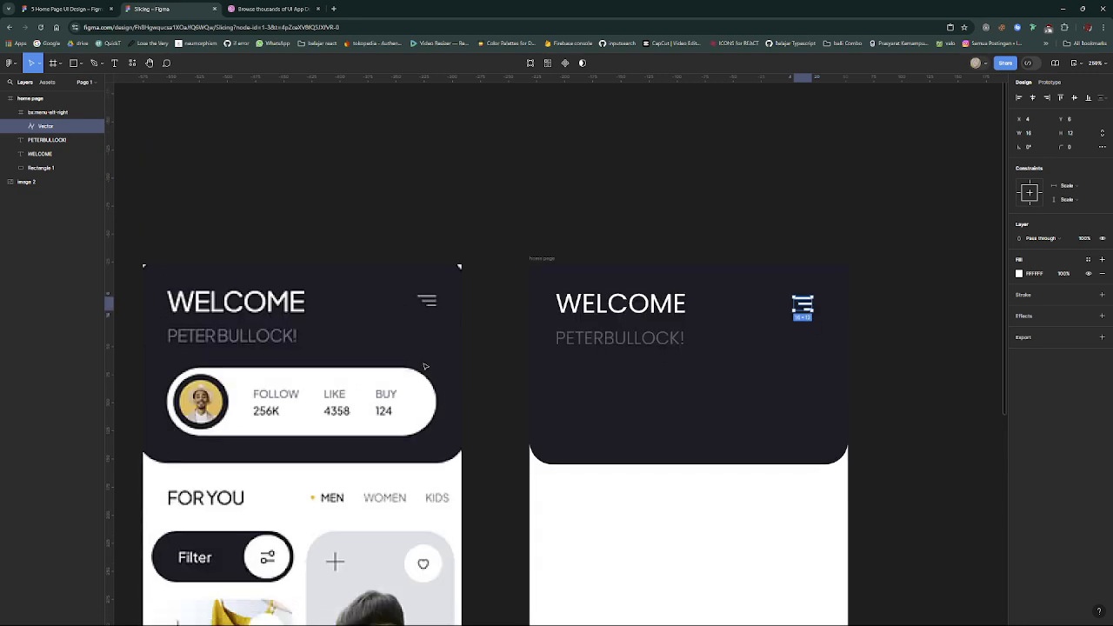
scroll(424, 366, "down", 4)
scroll(564, 253, "up", 3)
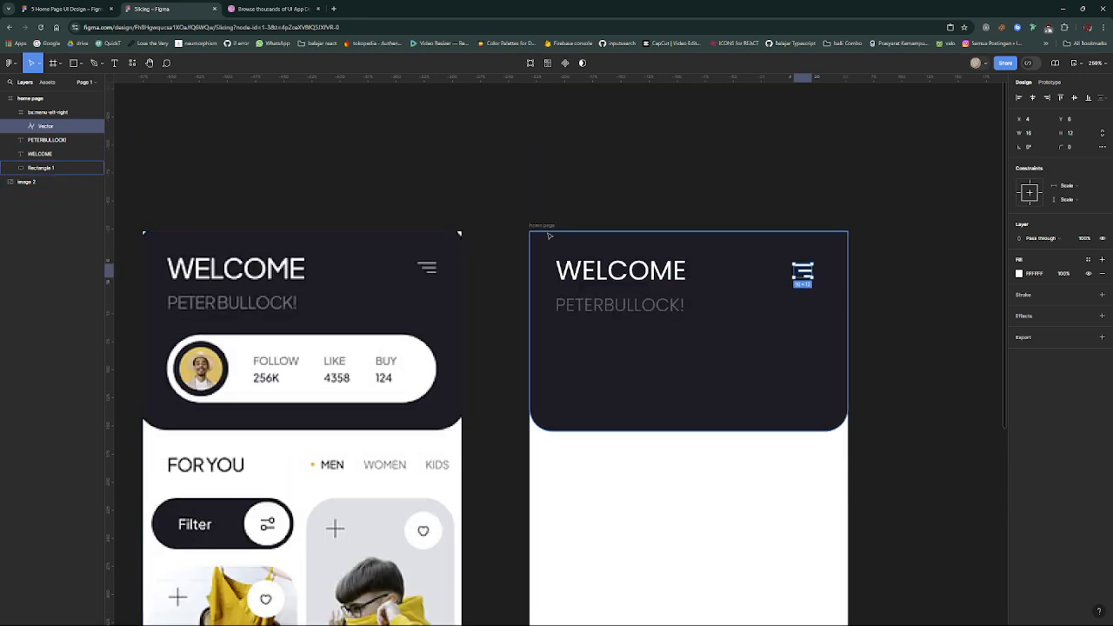
left_click(542, 226)
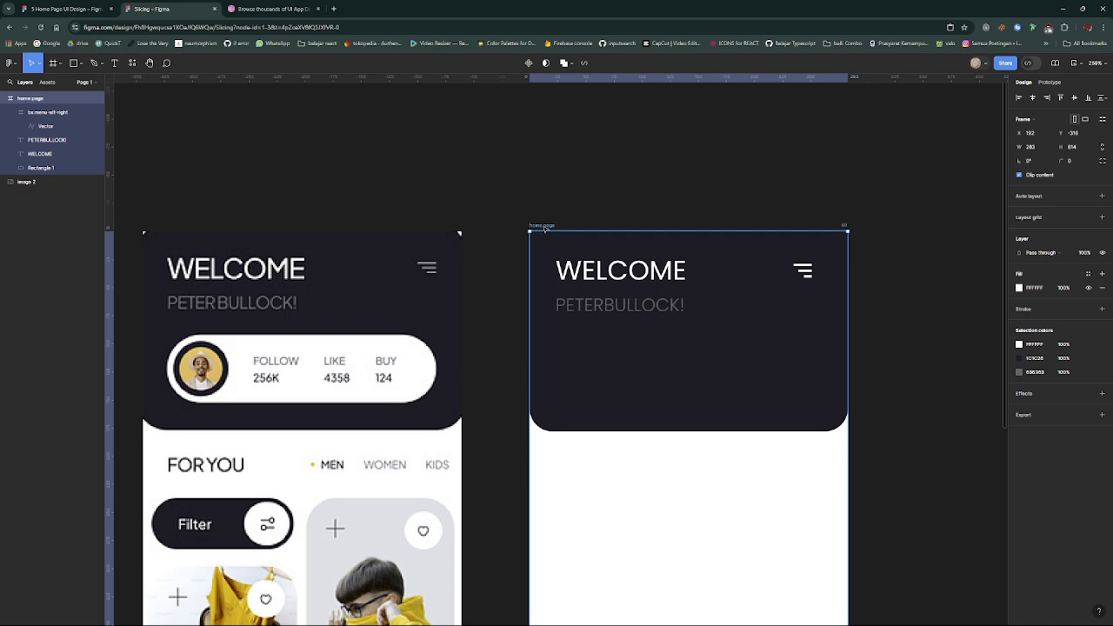
key("Left")
key("Left")
key("Left")
key("Left")
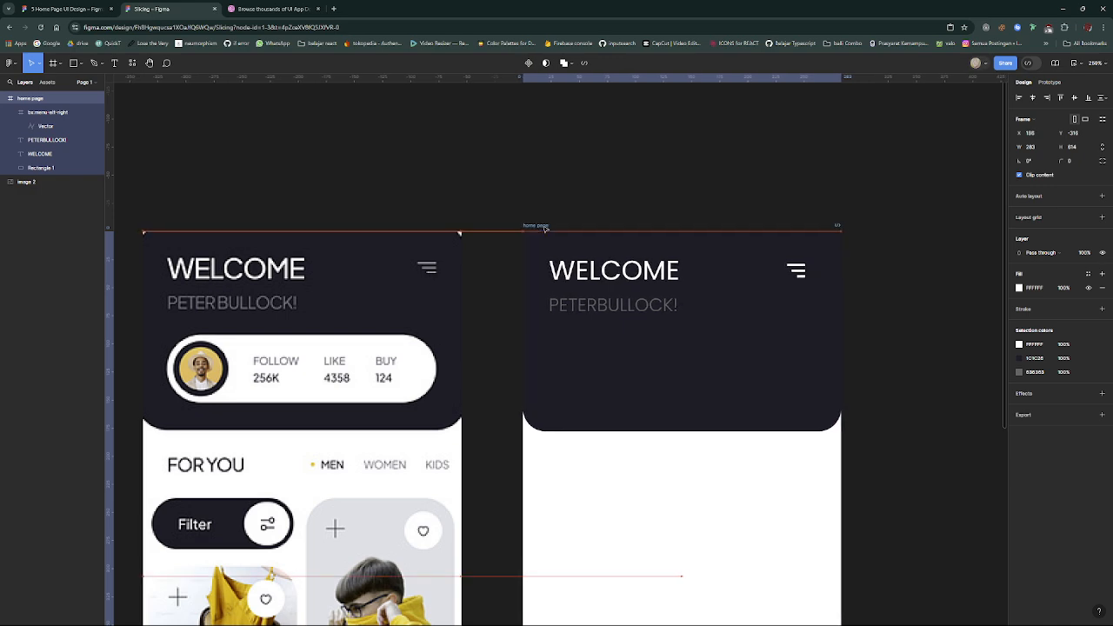
key("Left")
key("Left")
key("Left")
key("Left")
key("Left")
key("Left")
key("Left")
key("Left")
key("Left")
key("Left")
key("Left")
key("Left")
key("Left")
key("Left")
key("Left")
key("Left")
key("Left")
key("Left")
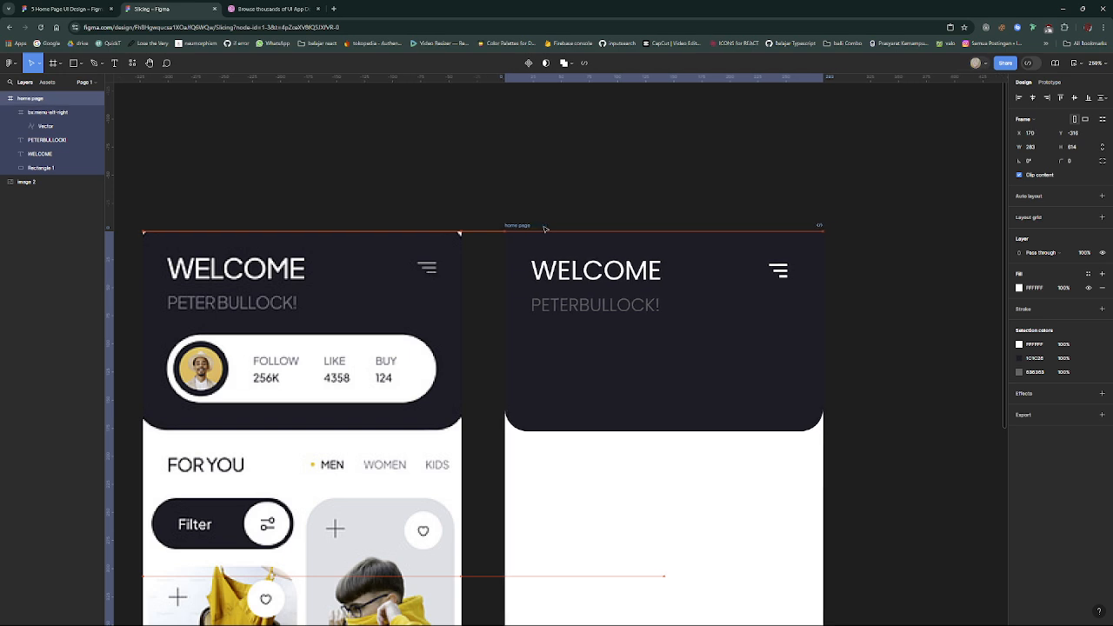
key("Left")
key("Left")
key("Left")
key("Left")
key("Left")
key("Left")
key("Left")
key("Left")
key("Left")
key("Left")
key("Left")
key("Left")
key("Left")
- Draw a rectangle about 230 × 51 in the dark header below the name text, matching the reference's profile stats bar
scroll(591, 254, "left", 1)
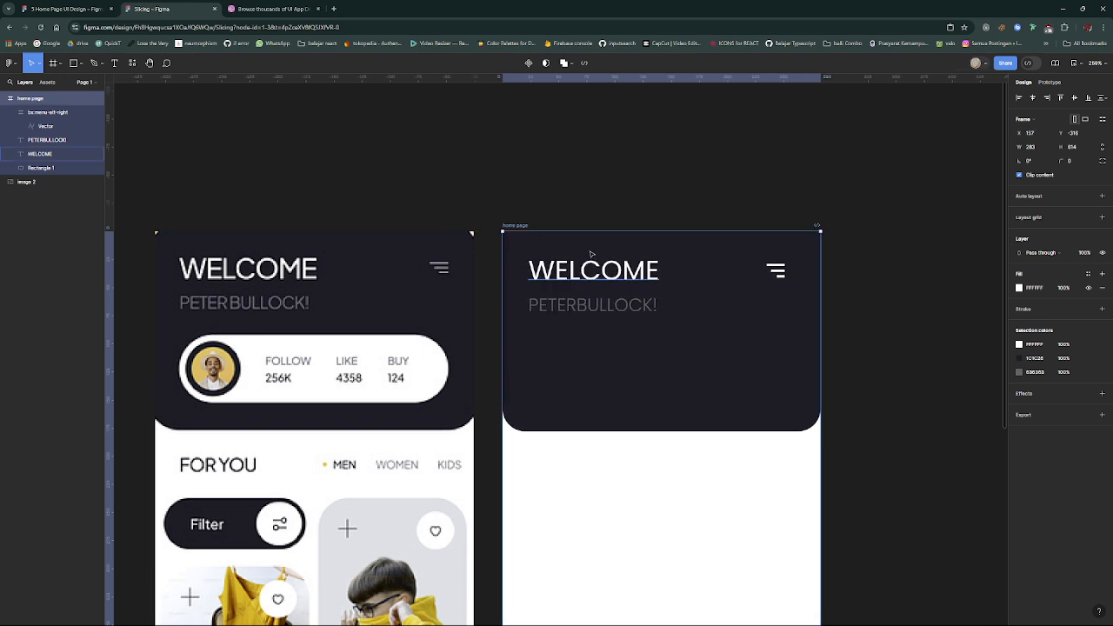
scroll(591, 254, "left", 5)
scroll(591, 254, "down", 3)
scroll(591, 254, "up", 5)
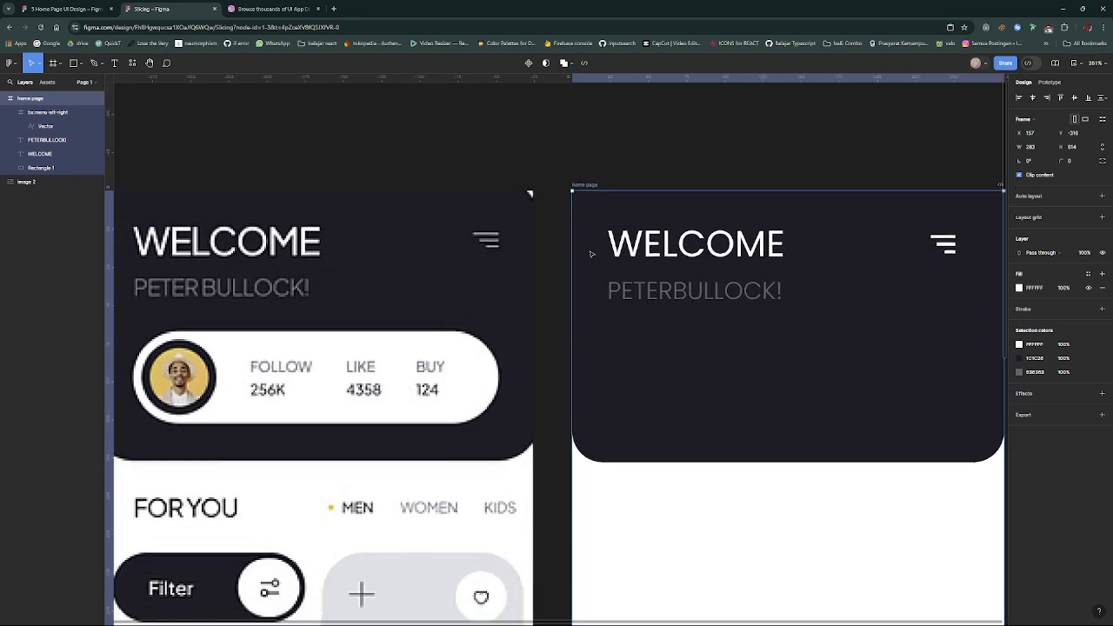
scroll(591, 254, "down", 3)
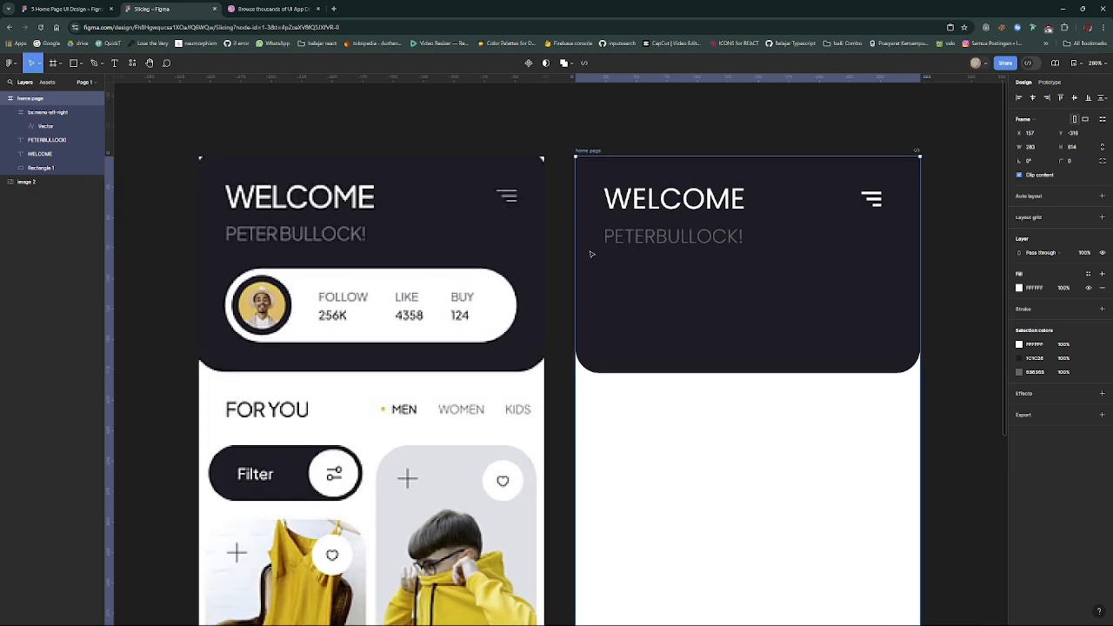
scroll(591, 254, "down", 1)
left_click(324, 268)
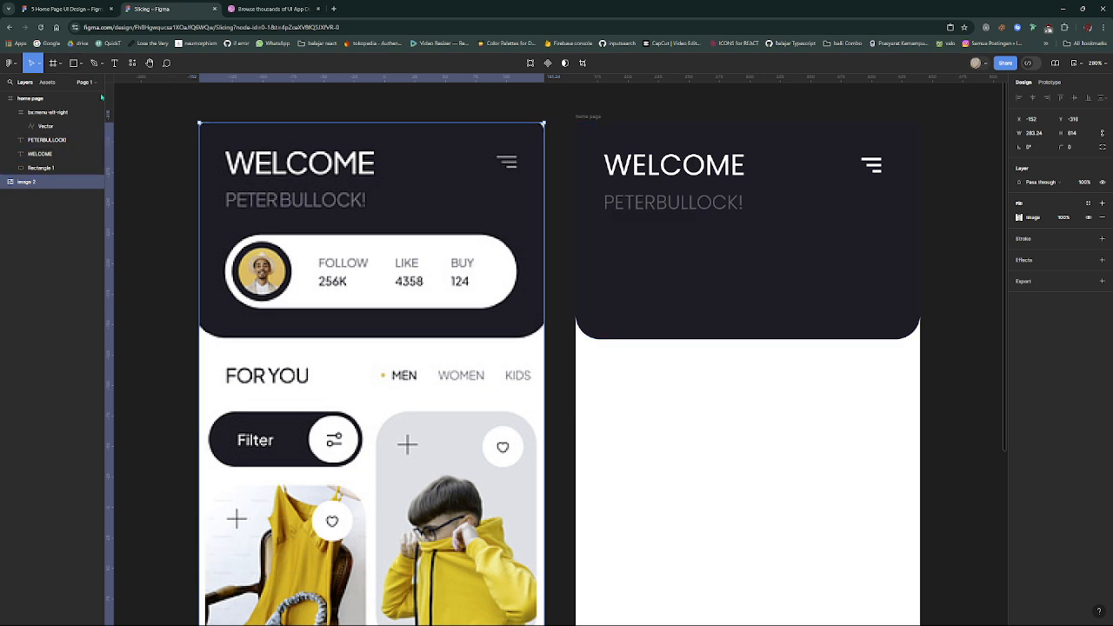
key("f")
left_click_drag(605, 254, 887, 312)
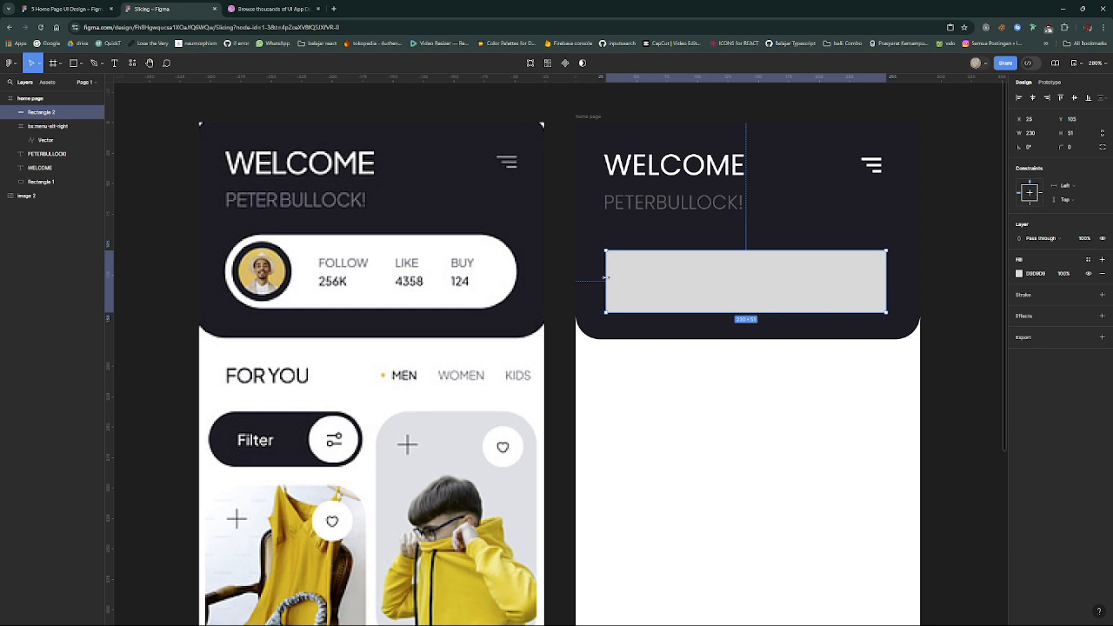
- Extend the rectangle's left edge to X 23, making it 232 wide and lining it up with the header text
left_click_drag(606, 277, 604, 277)
left_click_drag(603, 274, 601, 274)
scroll(602, 274, "up", 8)
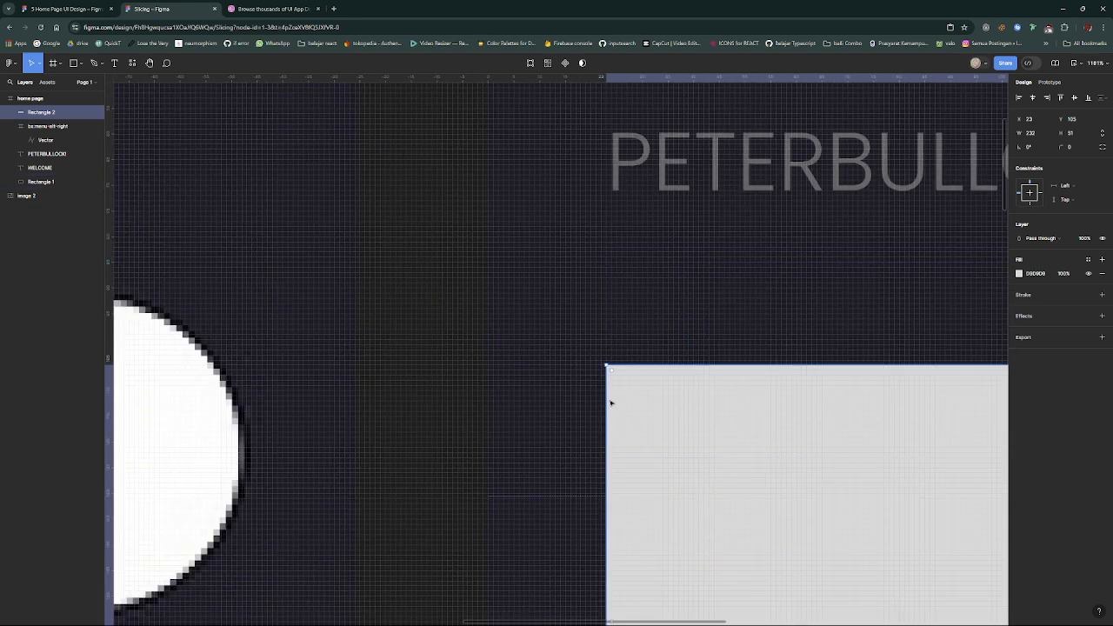
left_click_drag(614, 399, 604, 398)
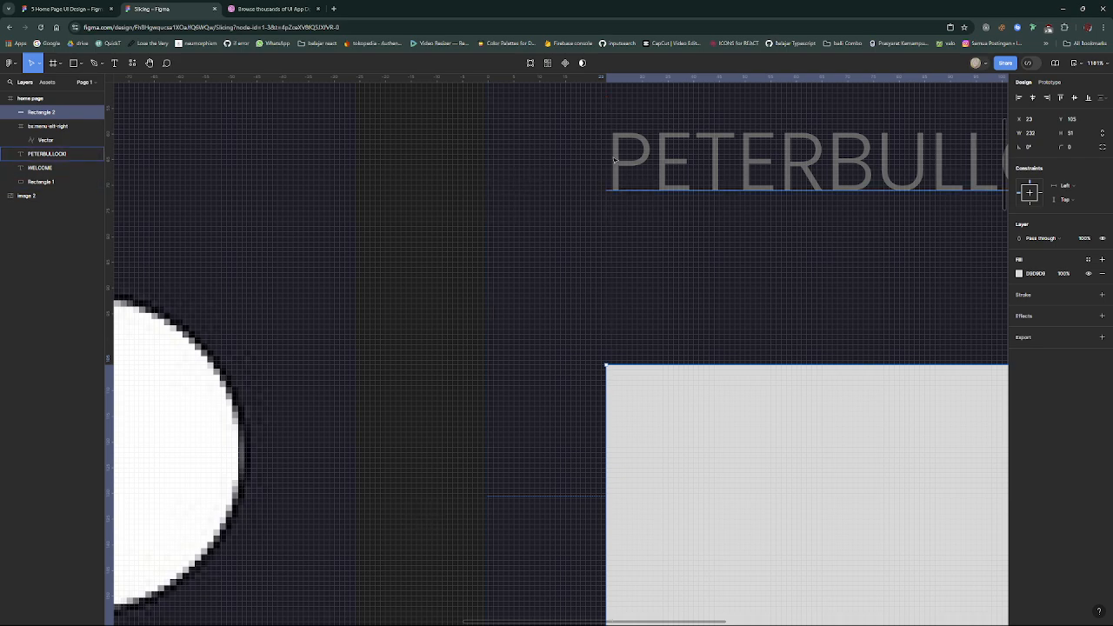
scroll(622, 316, "down", 8)
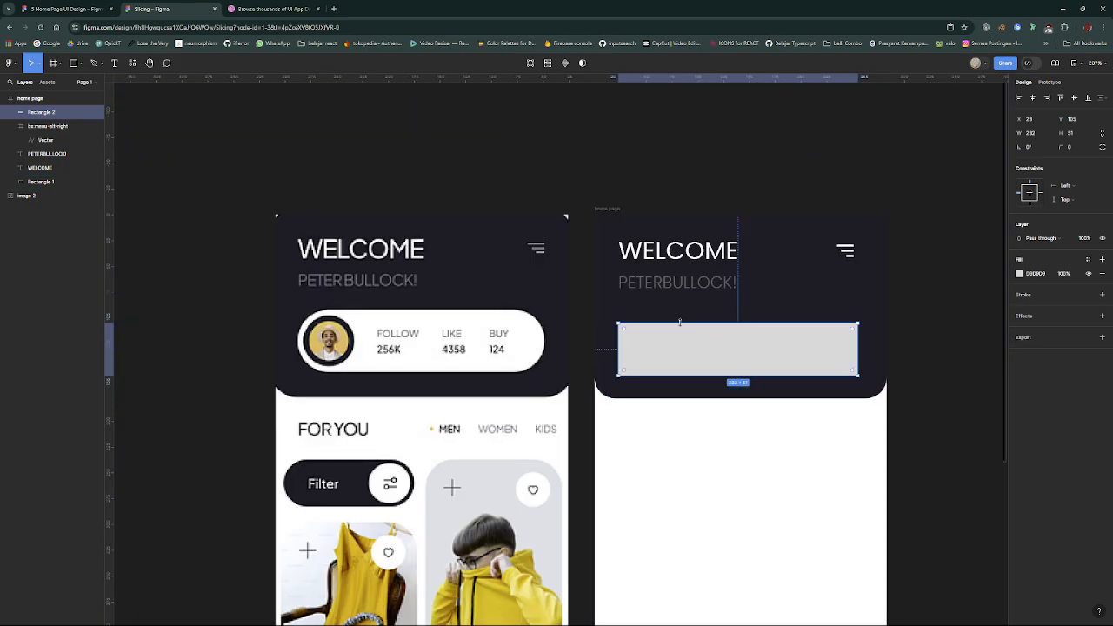
- Align the rectangle to the frame's horizontal center and reposition it at X 24, Y 92, level with the reference bar
left_click_drag(695, 351, 693, 351)
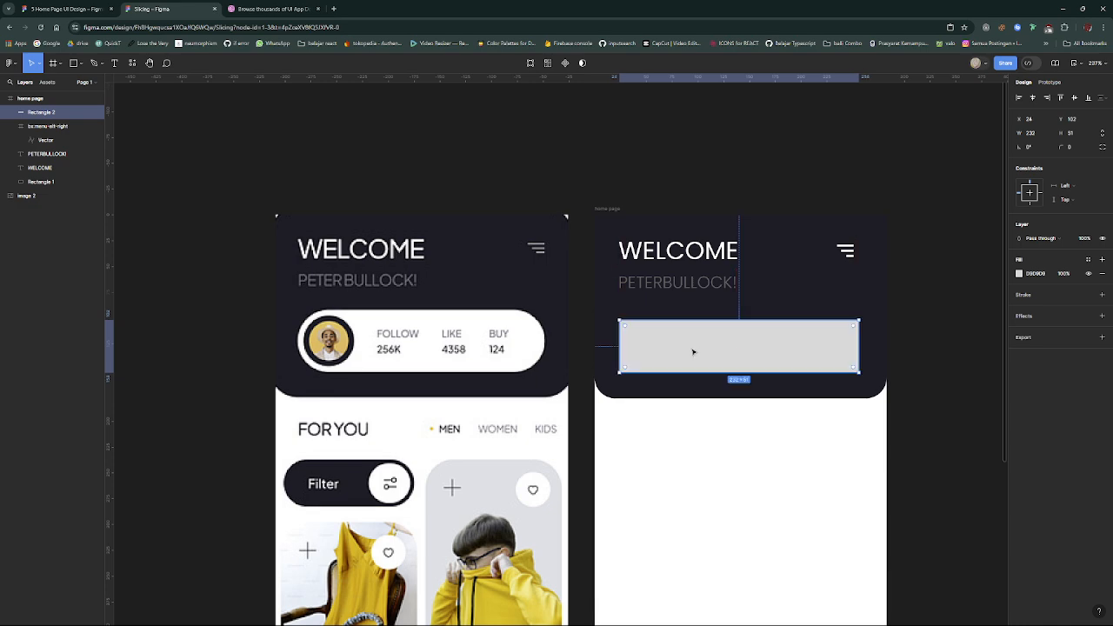
key("alt+h")
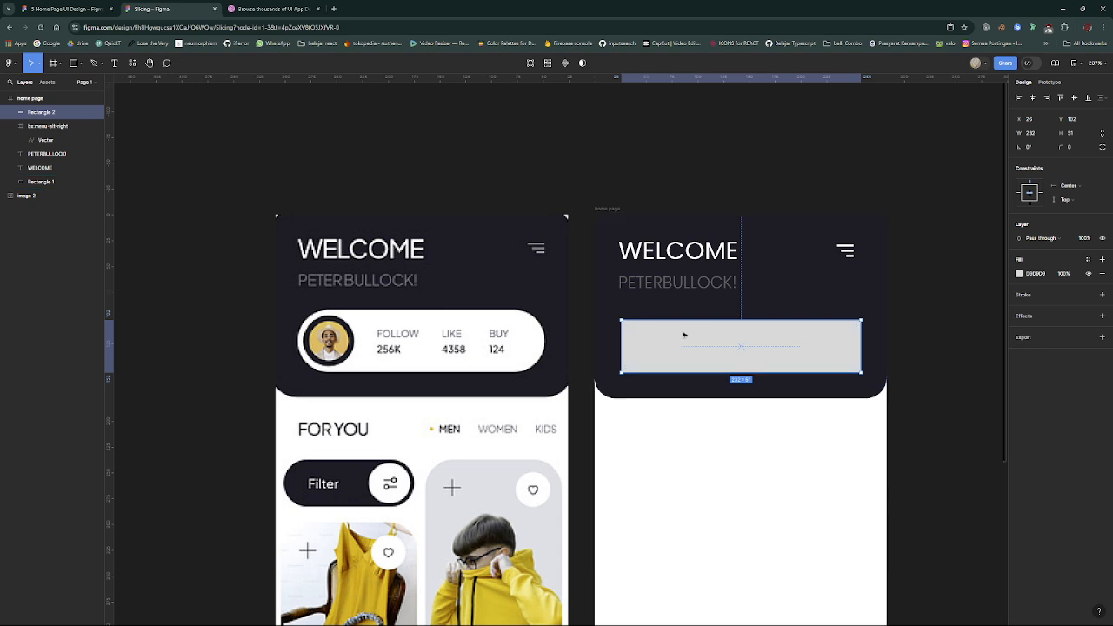
left_click_drag(684, 334, 684, 327)
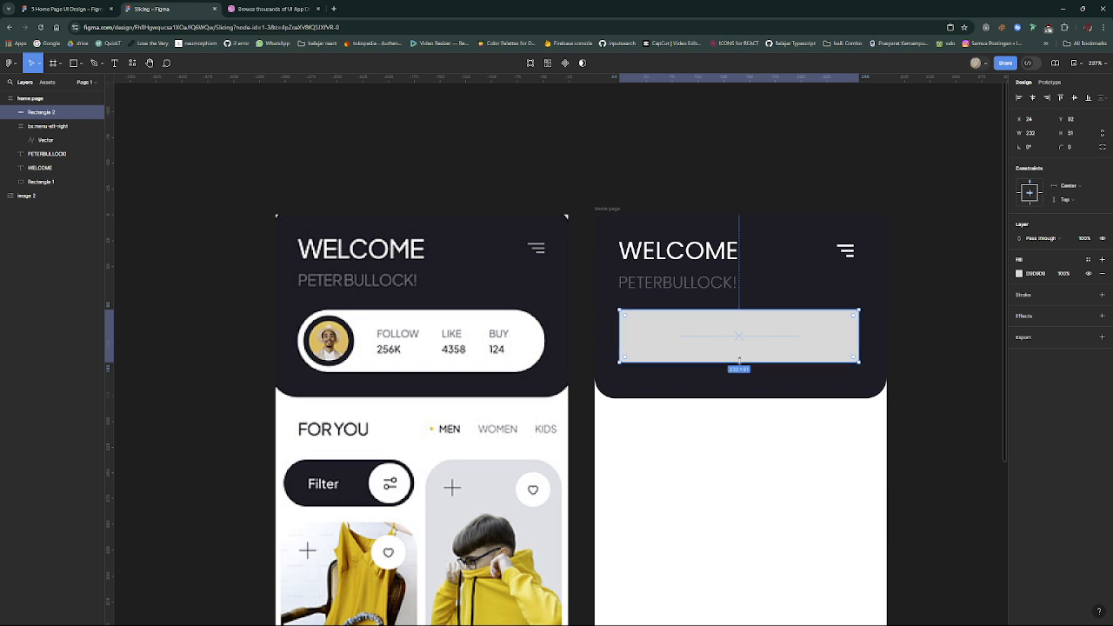
- Extend the rectangle's height to 59 and round its corners to a radius of 29.5, forming a pill shape
left_click_drag(738, 363, 739, 372)
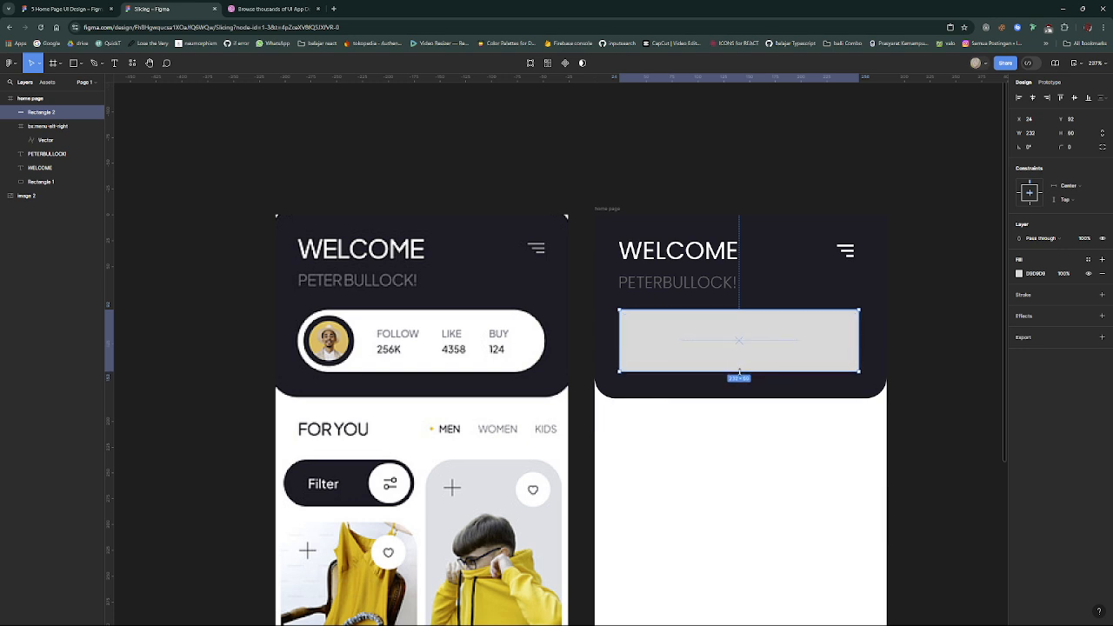
left_click_drag(739, 371, 739, 371)
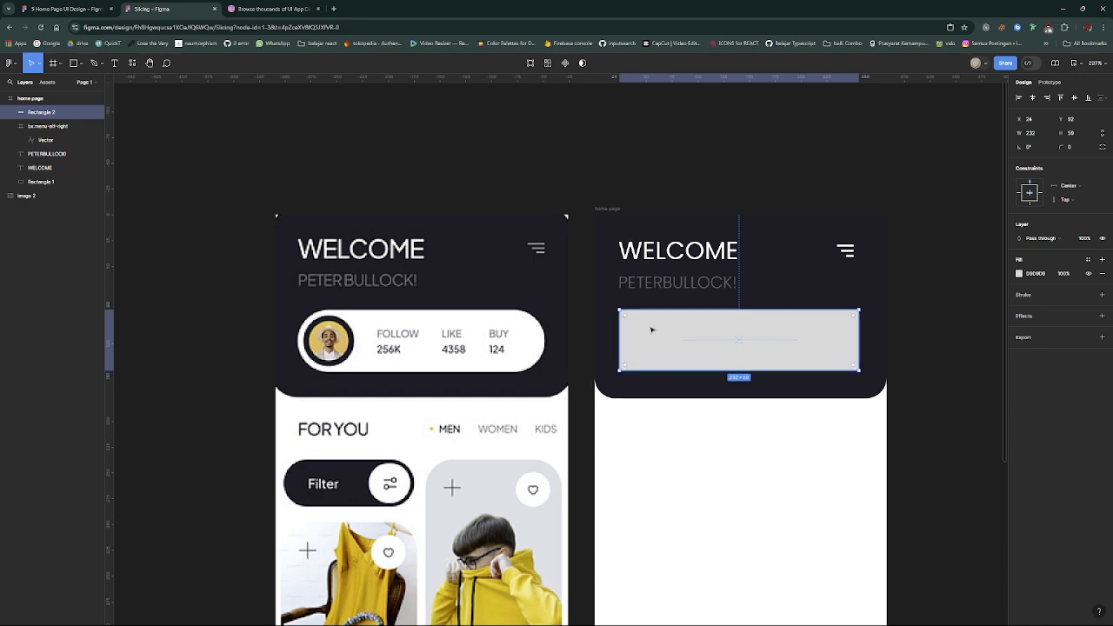
scroll(643, 326, "up", 3)
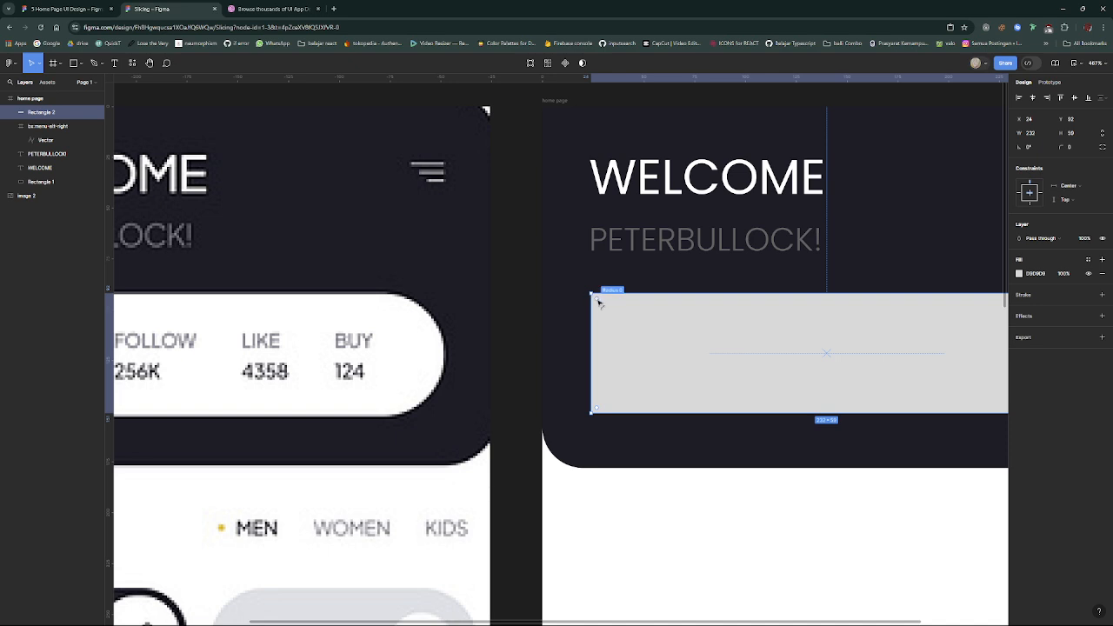
left_click_drag(598, 302, 680, 350)
scroll(680, 350, "down", 5)
scroll(680, 350, "up", 2)
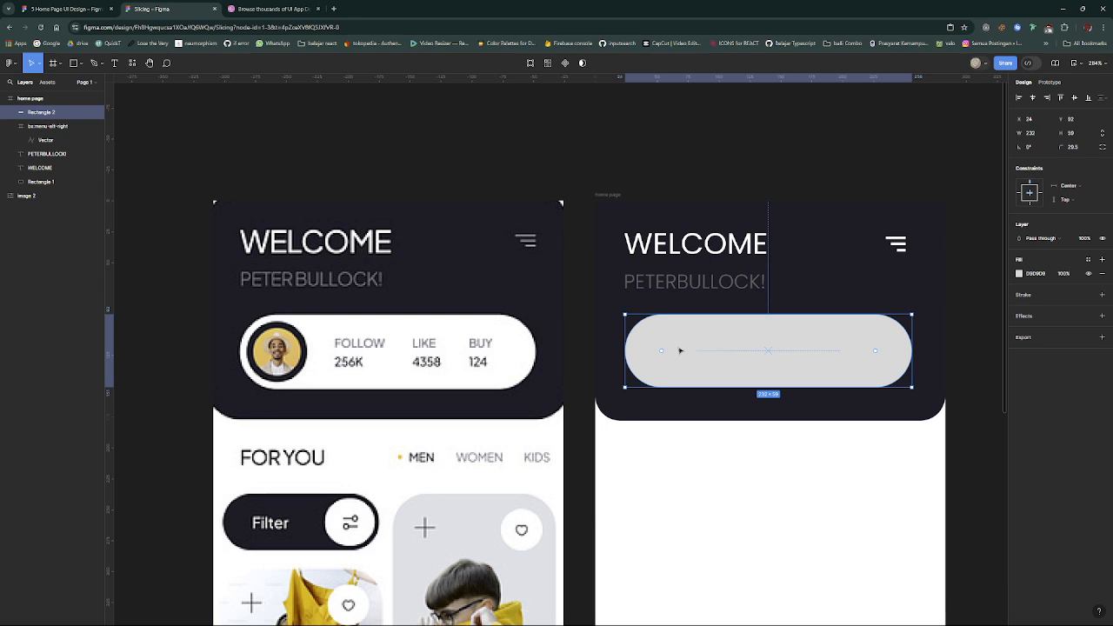
- Set the pill-shaped bar's fill color to white FFFFFF
double_click(680, 350)
key("Escape")
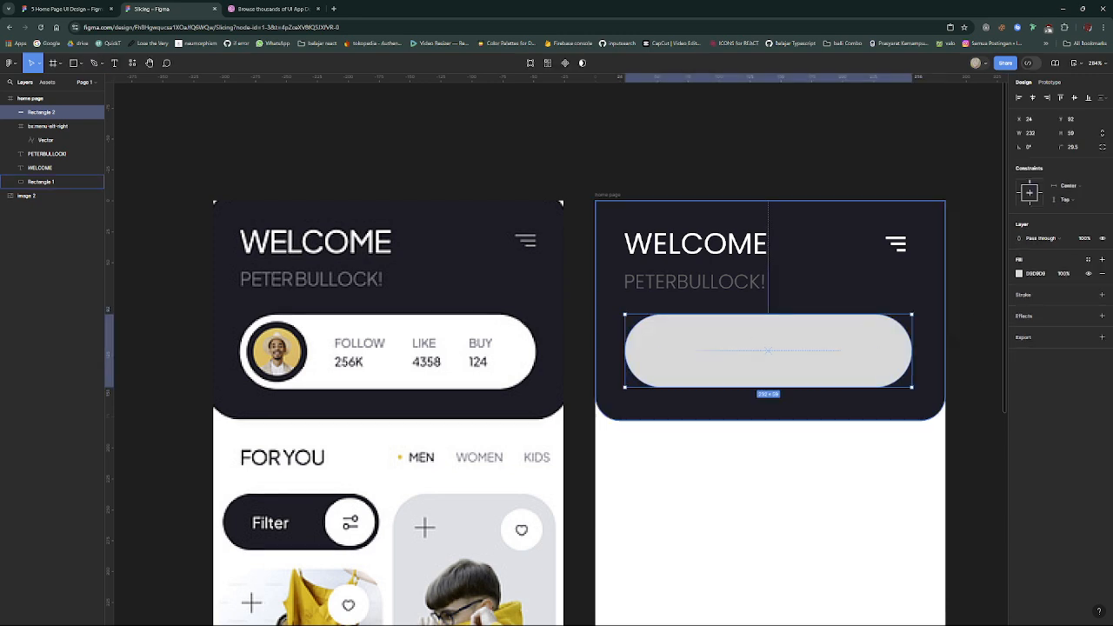
left_click(1045, 276)
type("FFFFFF")
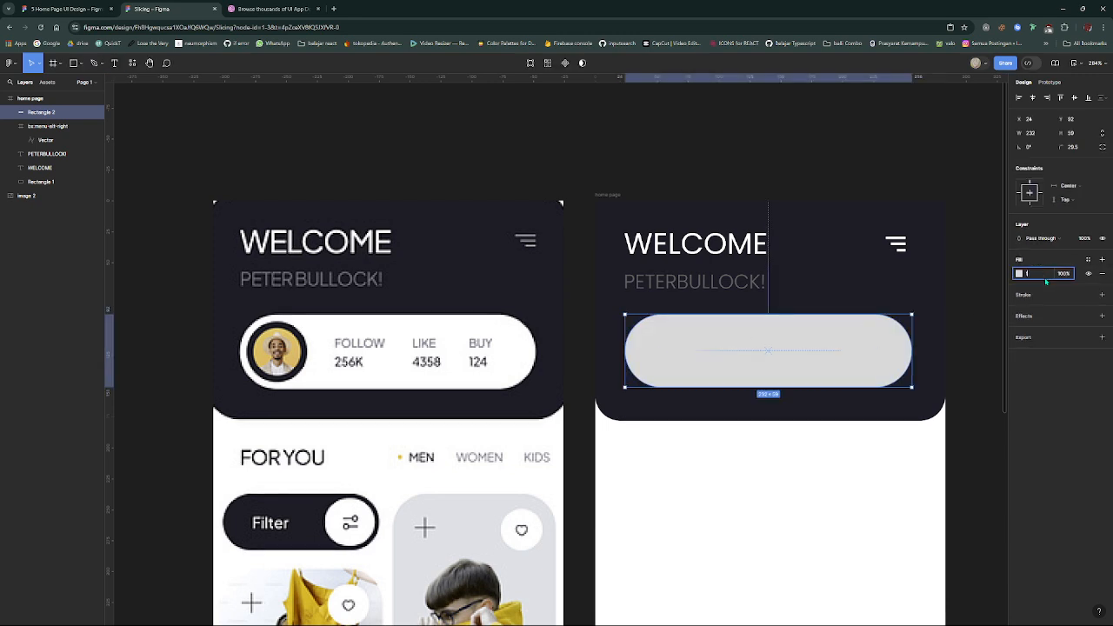
key("Return")
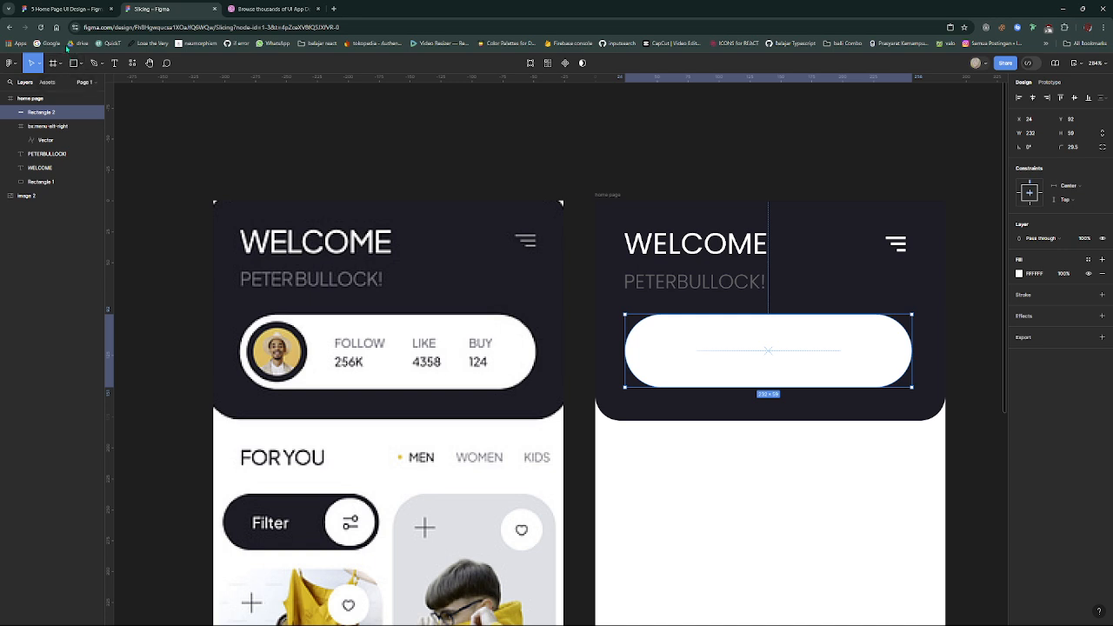
- Draw a circle about 40 by 40 near the start of the white pill-shaped bar, at about X 36, Y 101
left_click(84, 66)
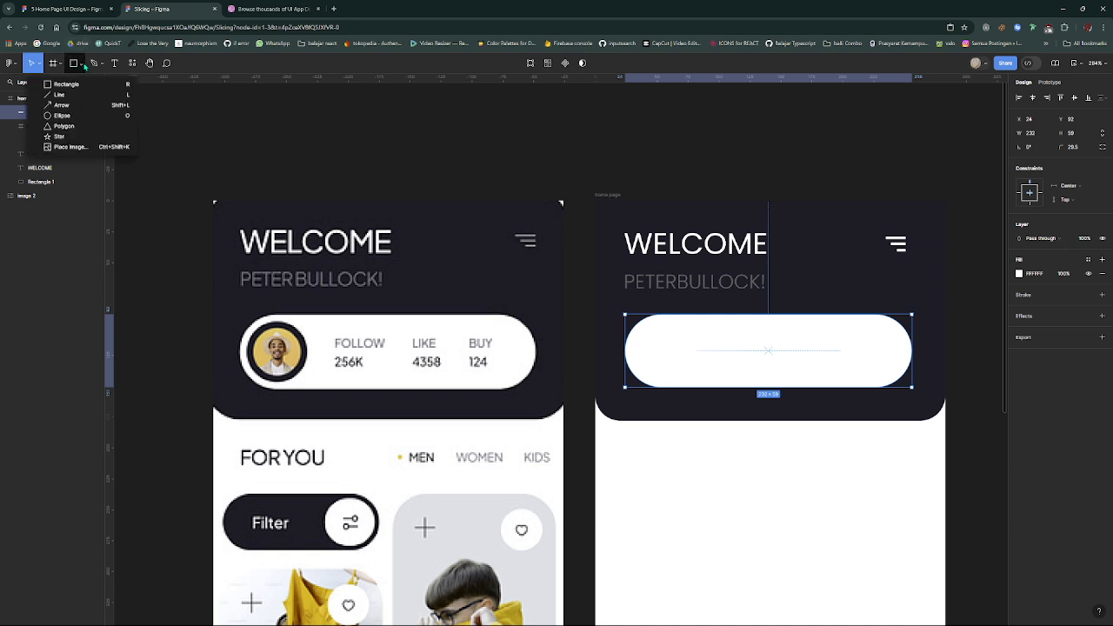
left_click(85, 116)
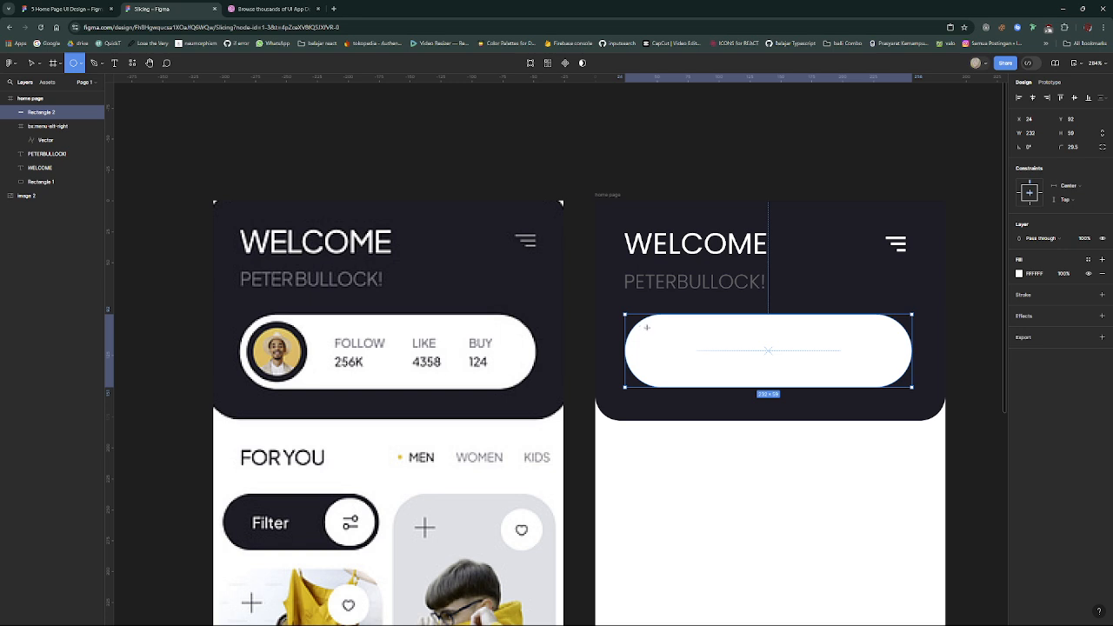
mouse_move(647, 327)
left_mouse_down()
mouse_move(696, 378)
mouse_move(673, 357)
left_mouse_up()
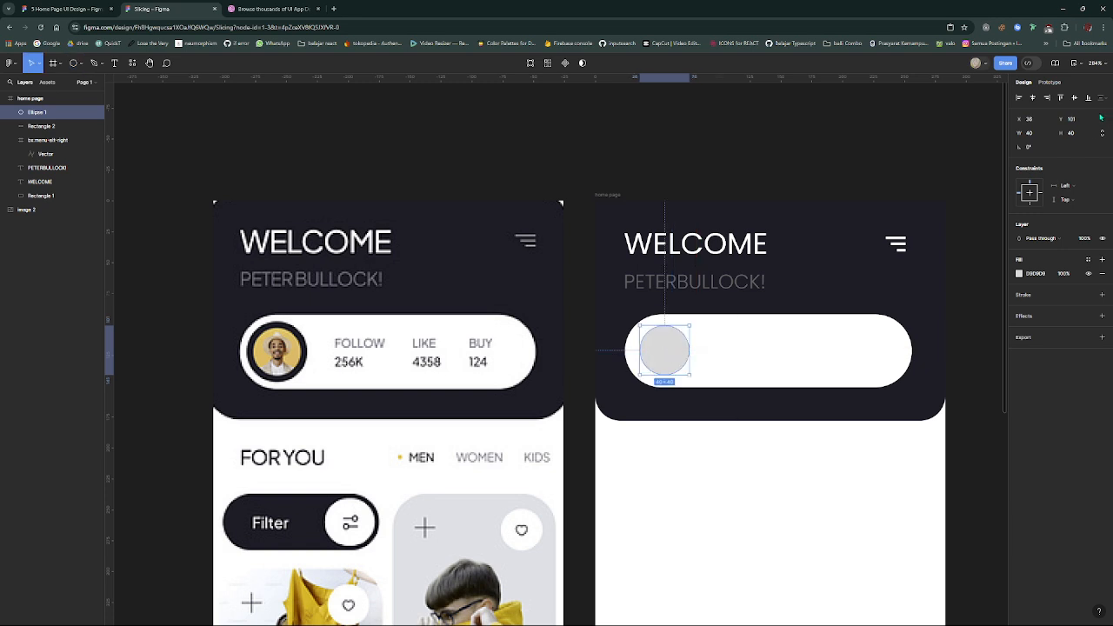
- Lock the circle's proportions and set its width to 50
left_click(1034, 135)
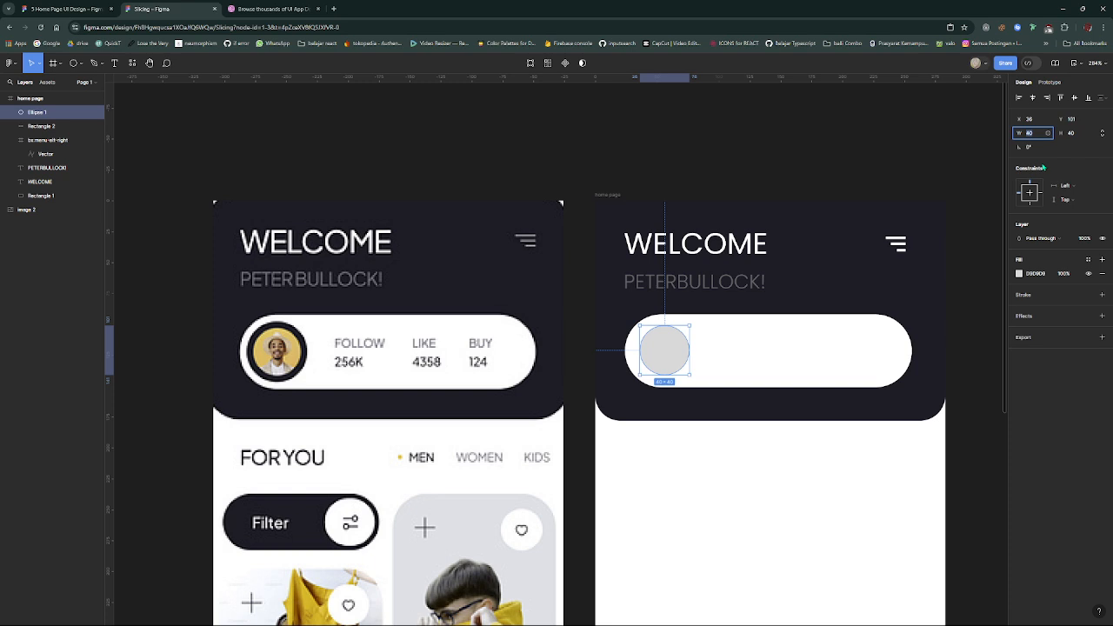
left_click(1102, 136)
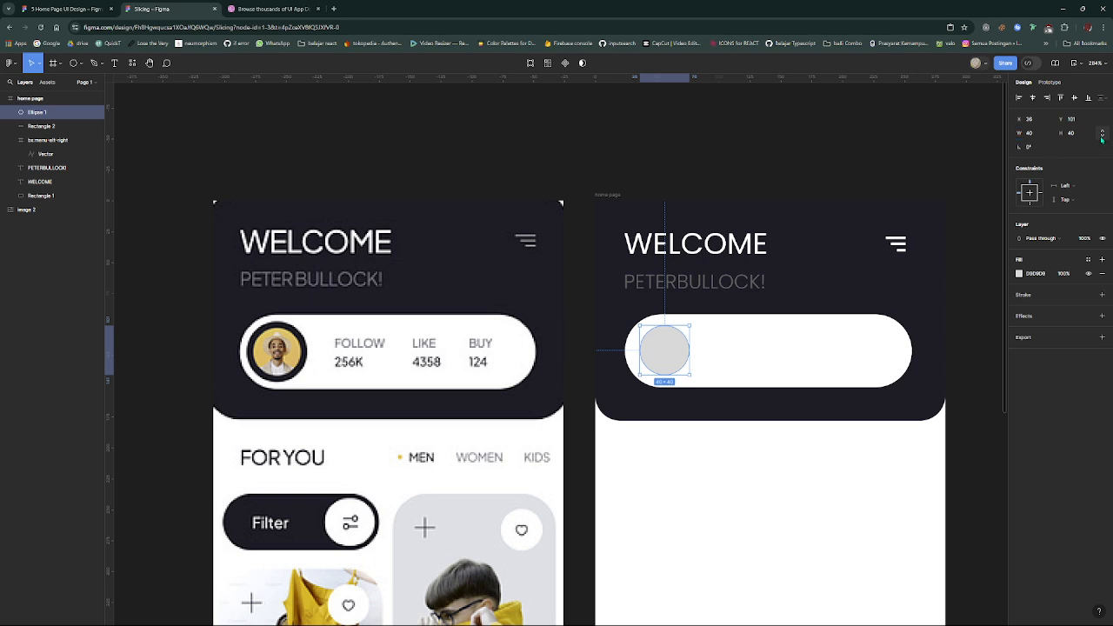
left_click(1030, 132)
type("80")
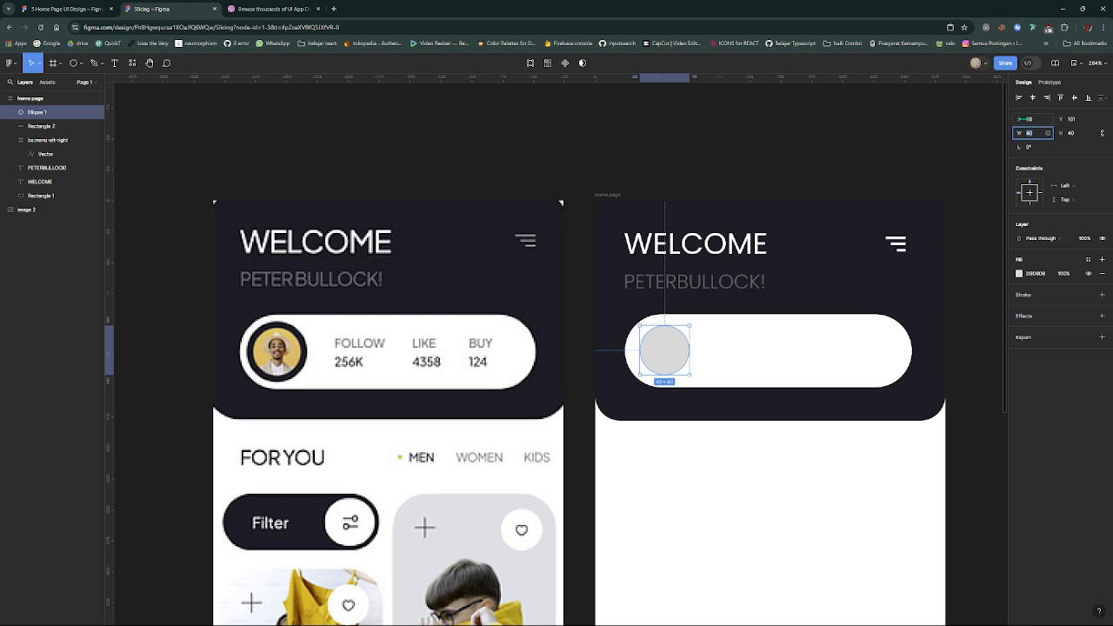
type("50")
key("Return")
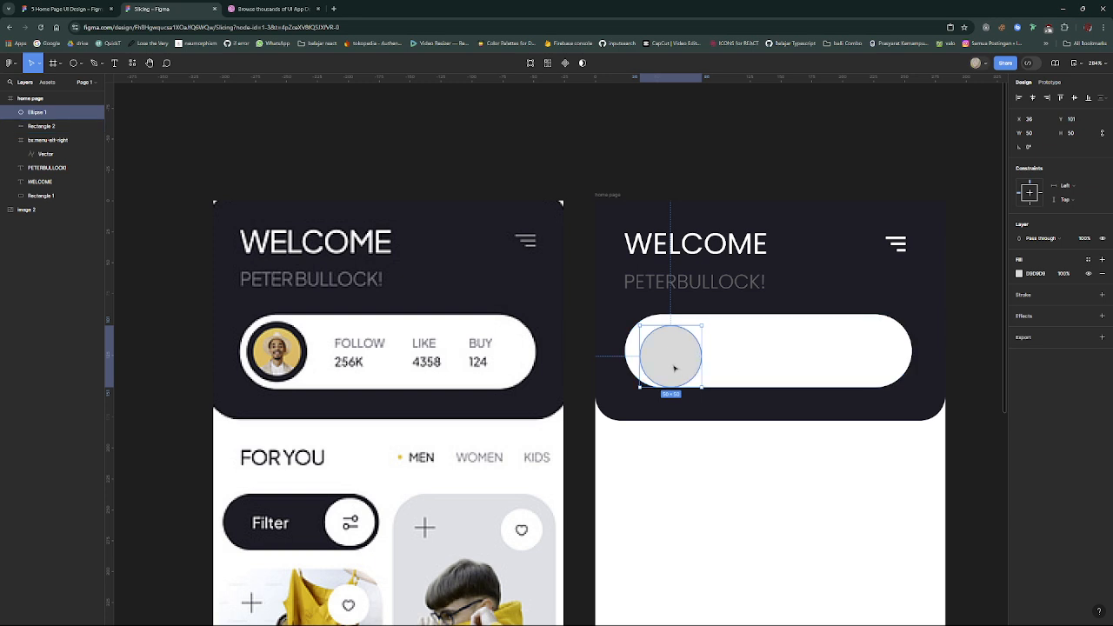
- Reposition the circle inside the white bar at X 31, Y 96, matching the reference avatar's placement
left_click_drag(677, 366, 670, 363)
scroll(668, 363, "up", 3)
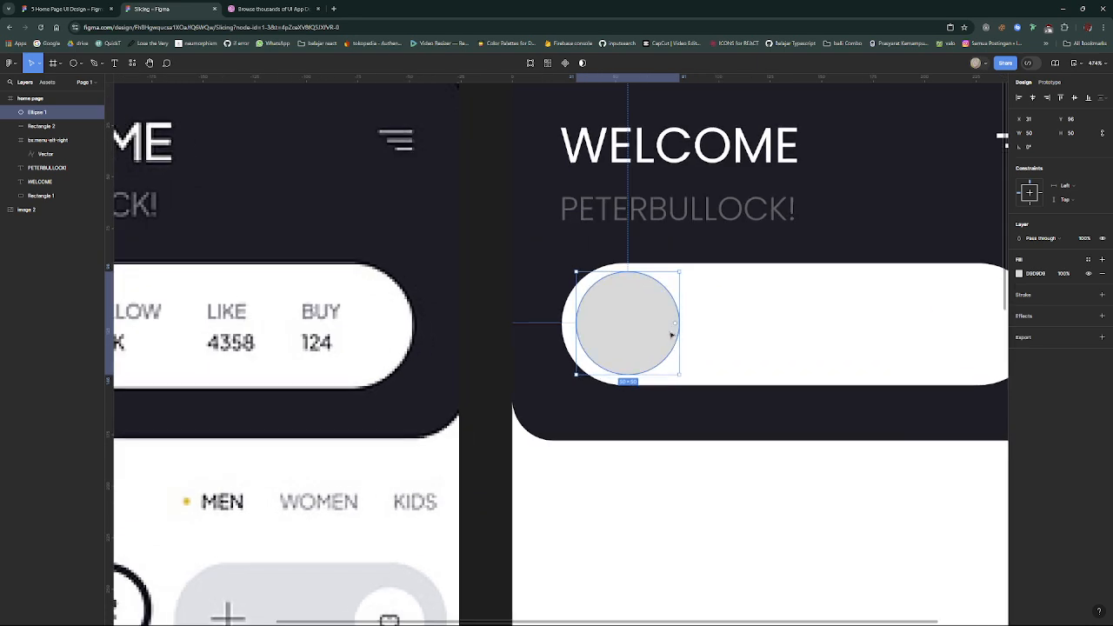
scroll(671, 335, "down", 2)
left_click(551, 398)
scroll(551, 397, "down", 3)
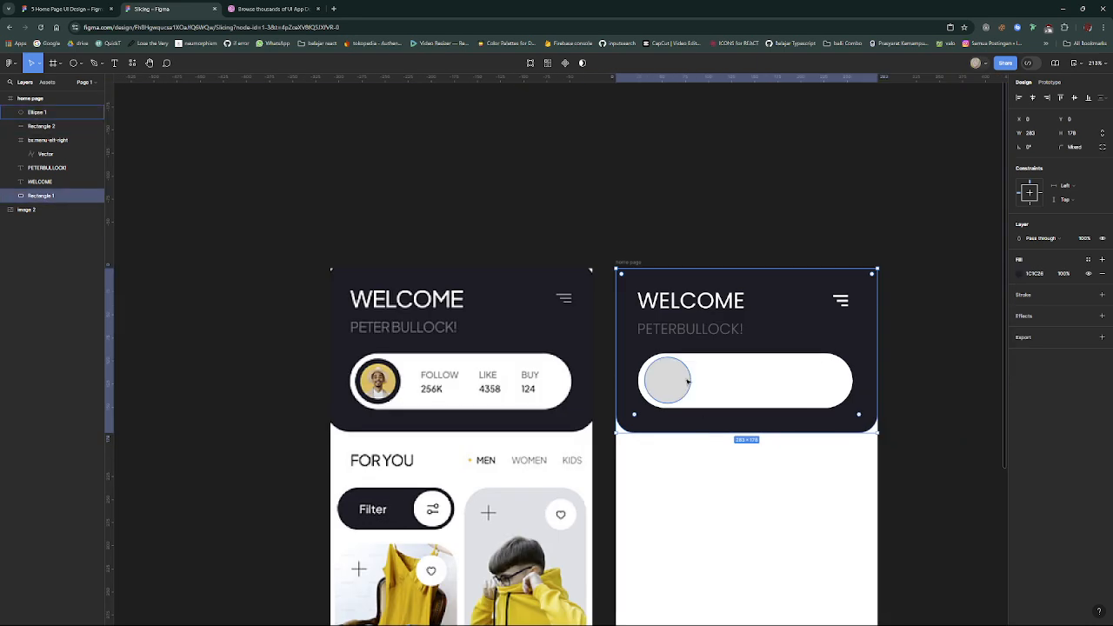
- Reduce the circle's size to 48 and reposition it at X 31, Y 97 in the white bar
scroll(686, 380, "up", 2)
left_click(670, 386)
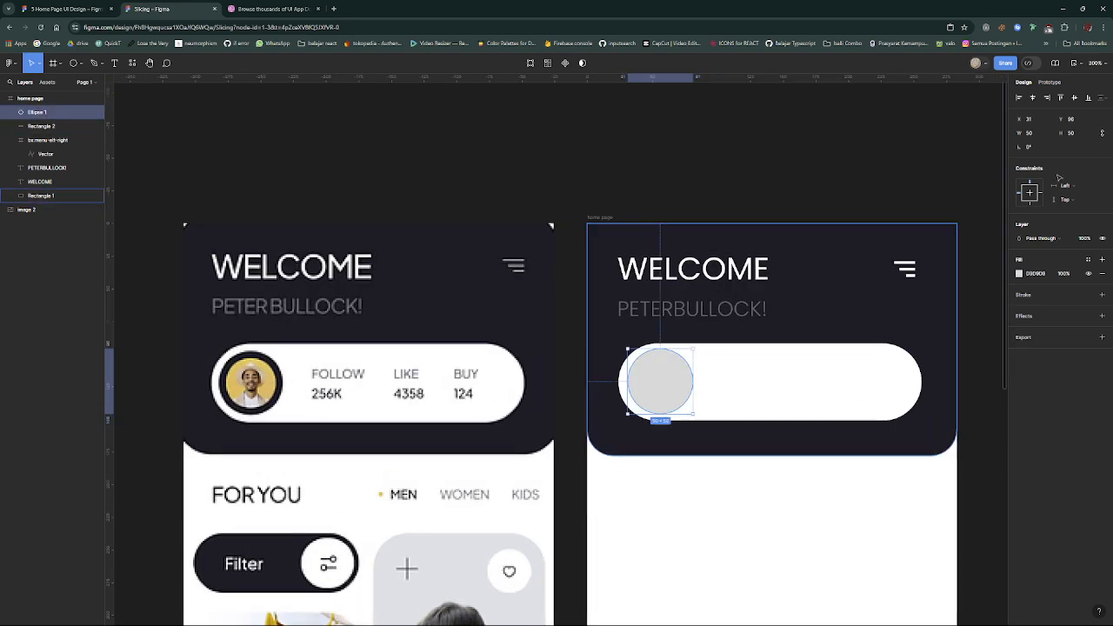
left_click(1031, 133)
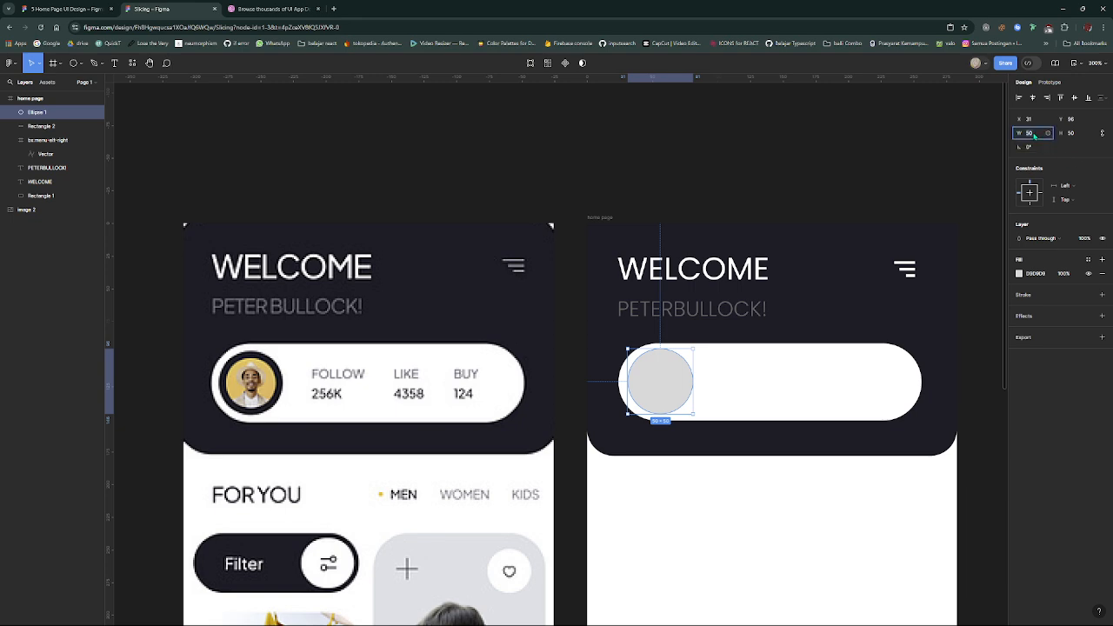
type("48")
key("Return")
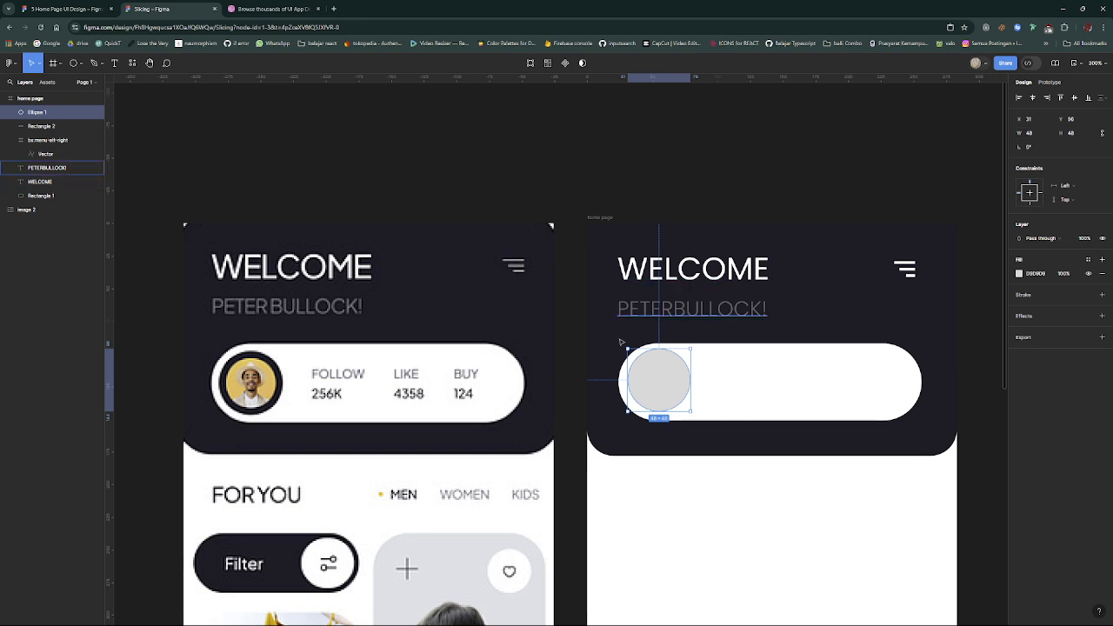
left_click_drag(651, 380, 653, 383)
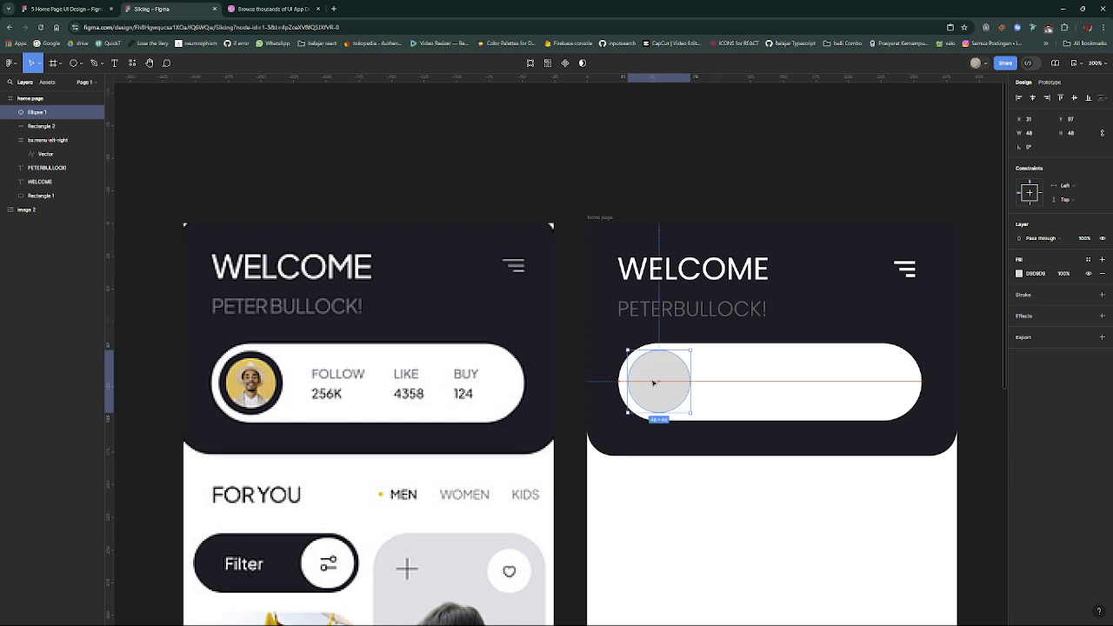
left_click(718, 478)
- Set the circle's fill color to black 000000
left_click(665, 395)
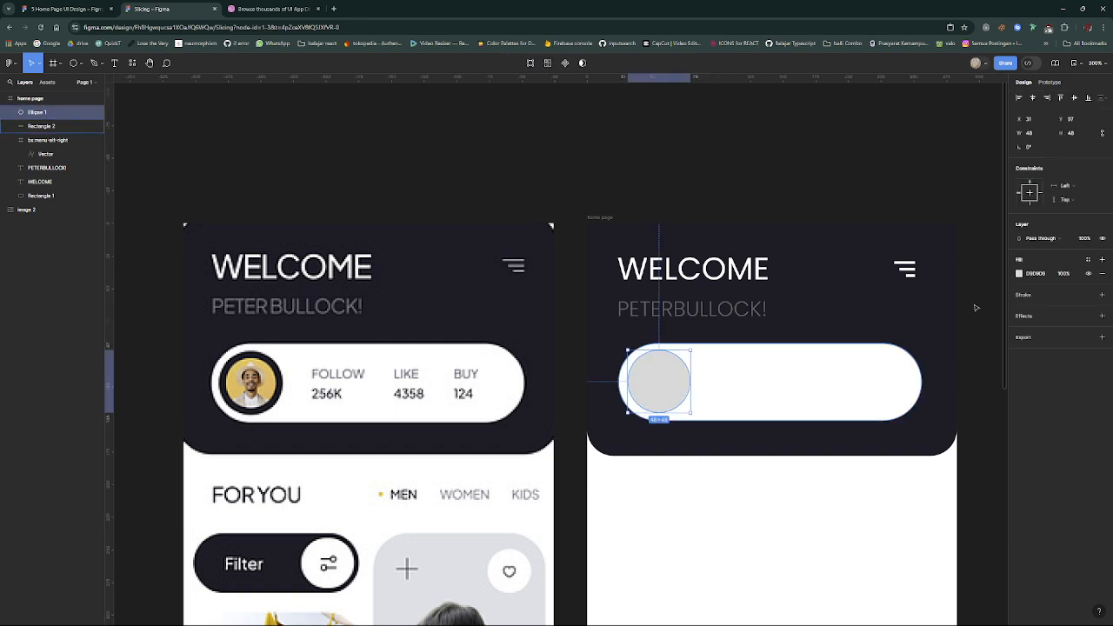
left_click(1041, 276)
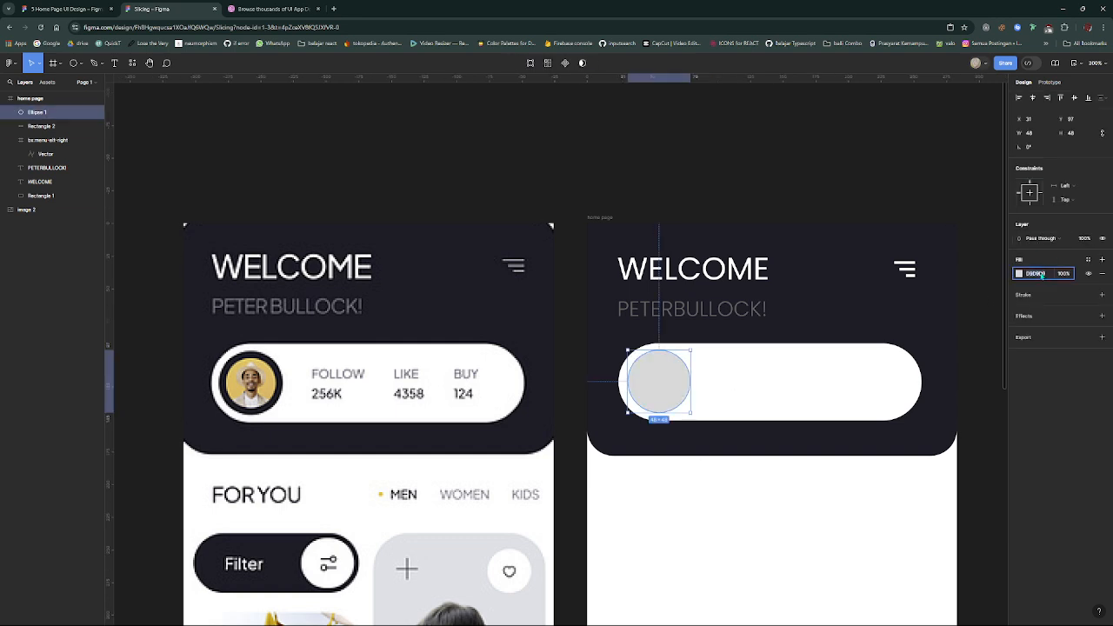
type("000000")
key("Return")
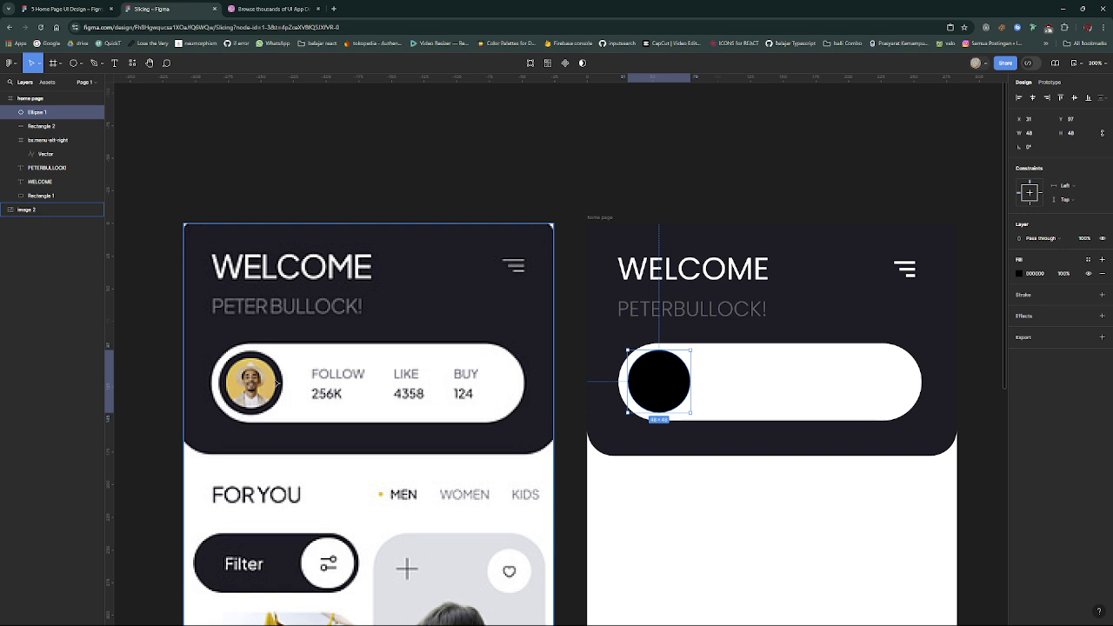
- Apply the dark color 232131 to the circle's fill by sampling the ring around the reference avatar
key("i")
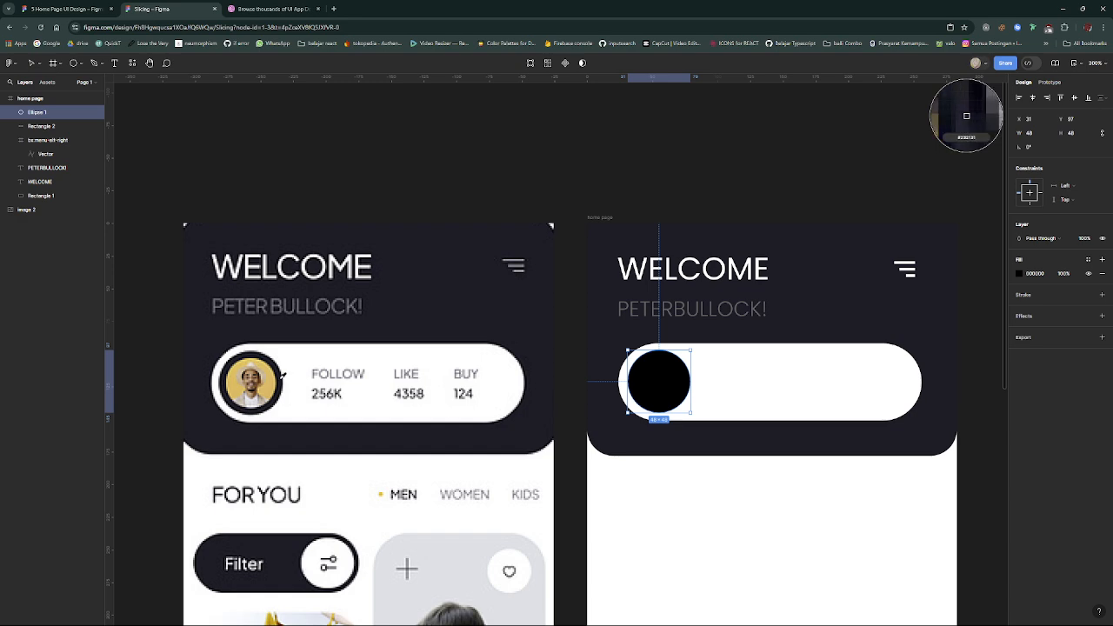
left_click(283, 375)
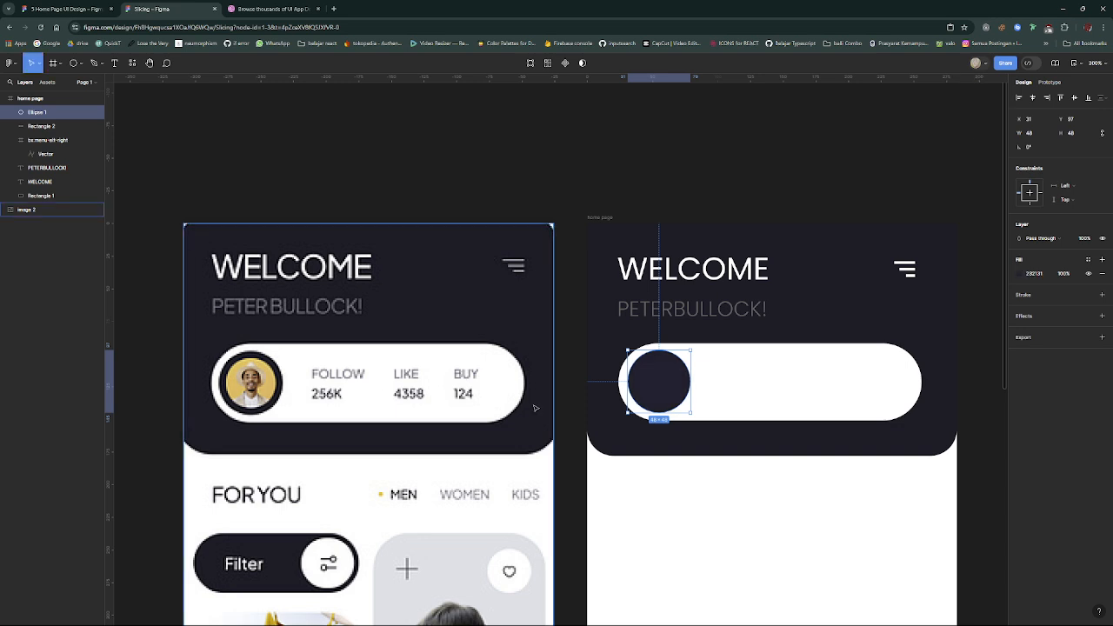
left_click(687, 481)
- Compare the recreated header bar and its dark circle with the reference design at different magnifications
scroll(686, 481, "down", 3)
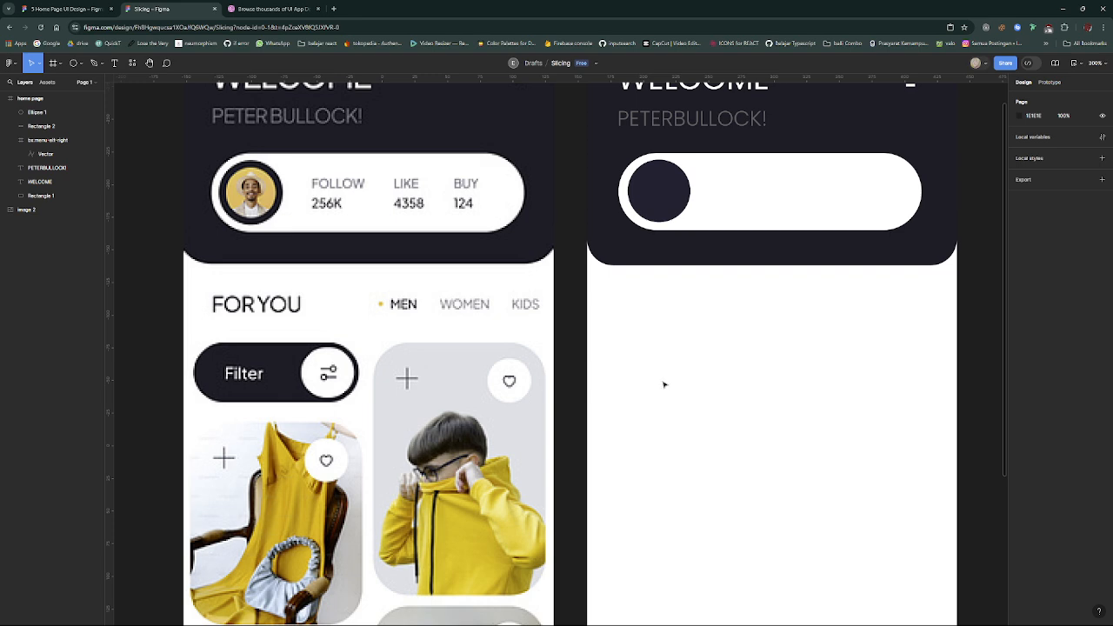
scroll(648, 365, "up", 3)
scroll(637, 357, "up", 2)
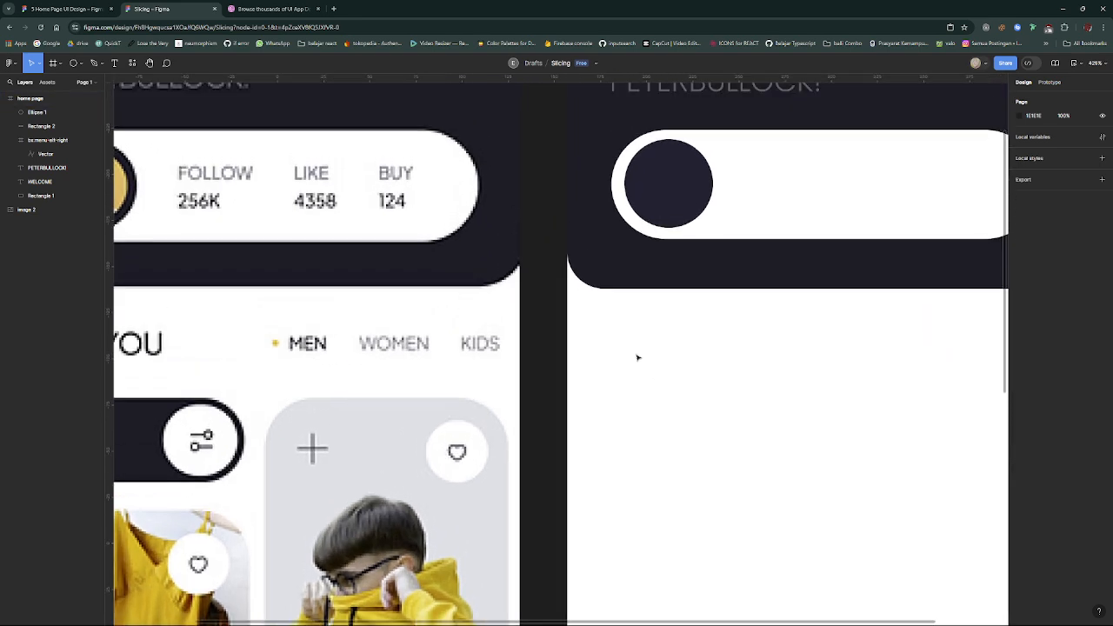
scroll(637, 357, "down", 6)
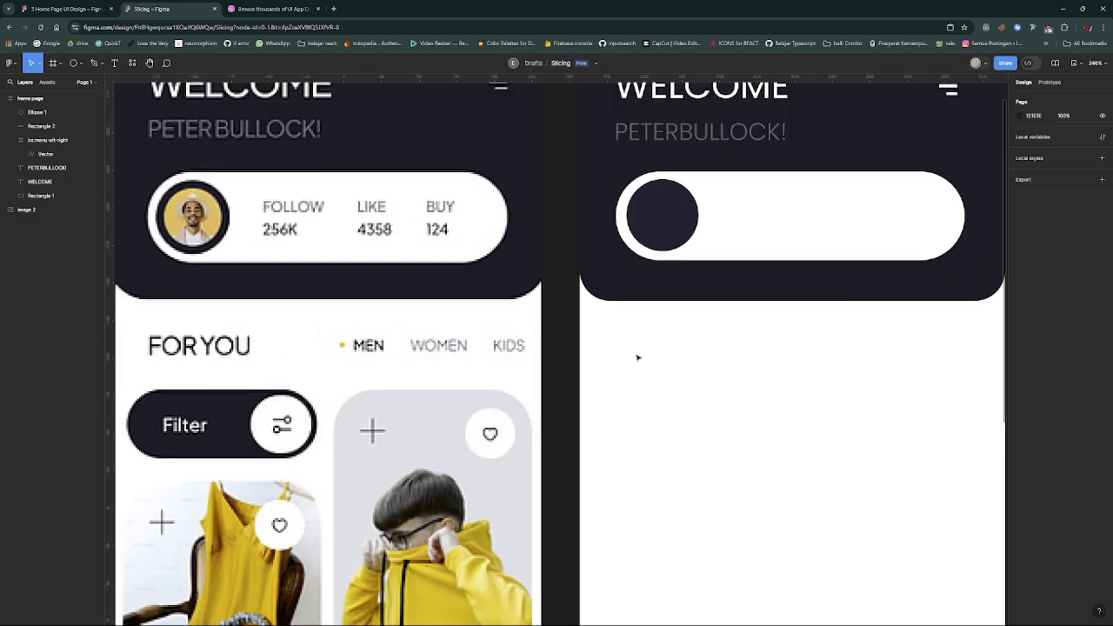
scroll(691, 340, "down", 3)
scroll(678, 322, "up", 1)
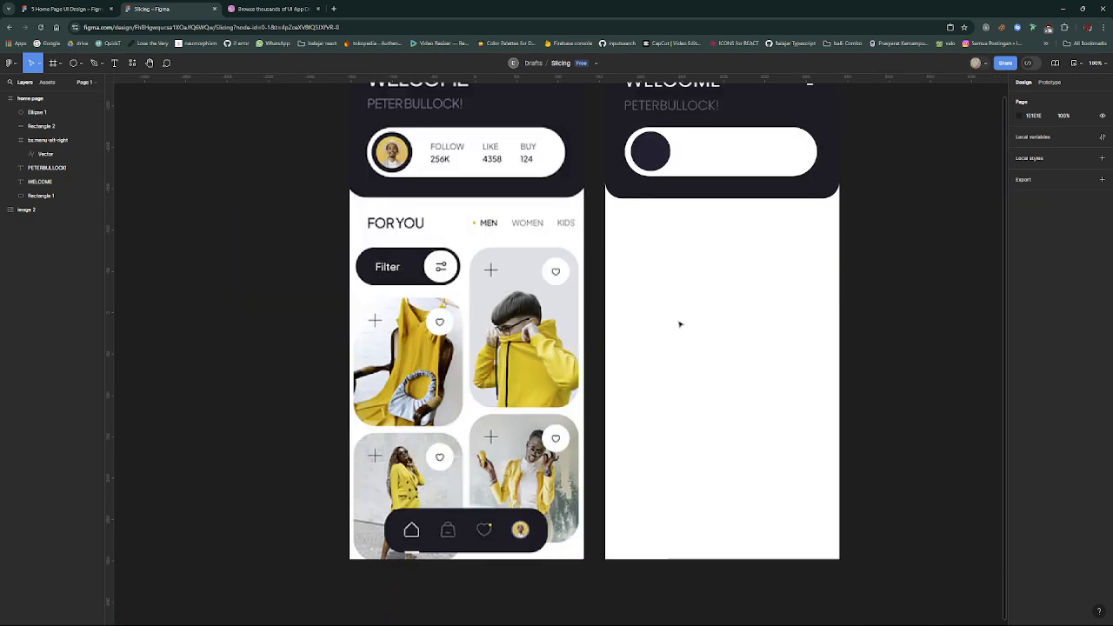
scroll(679, 323, "down", 2)
scroll(679, 324, "up", 4)
- Duplicate the dark circle in place and shrink the copy around its center to 42 by 42
double_click(623, 248)
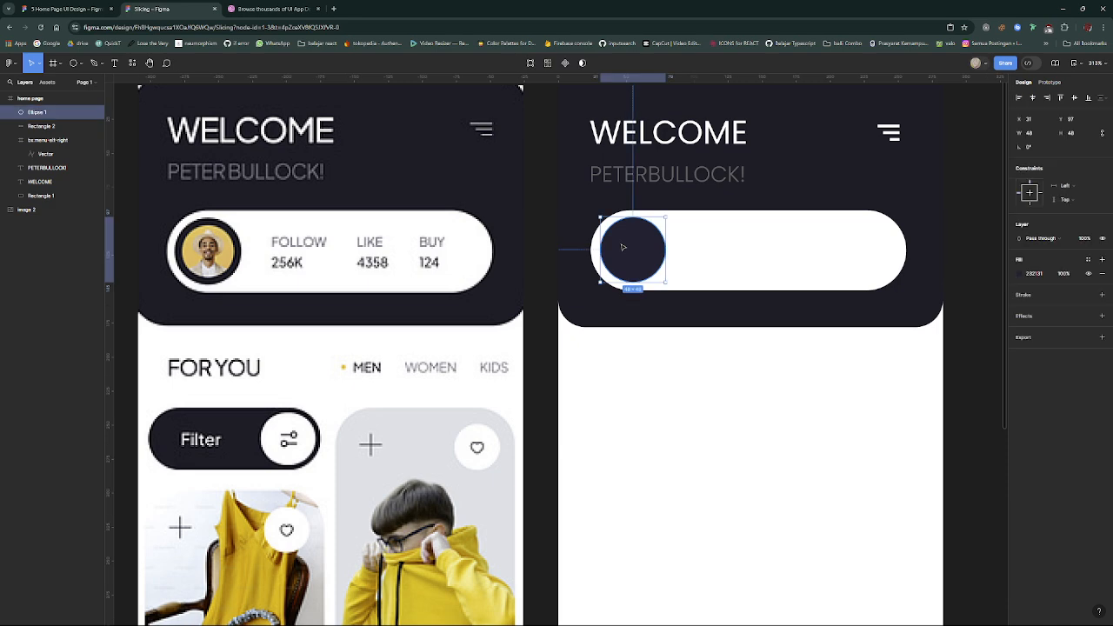
key("Escape")
key("ctrl+d")
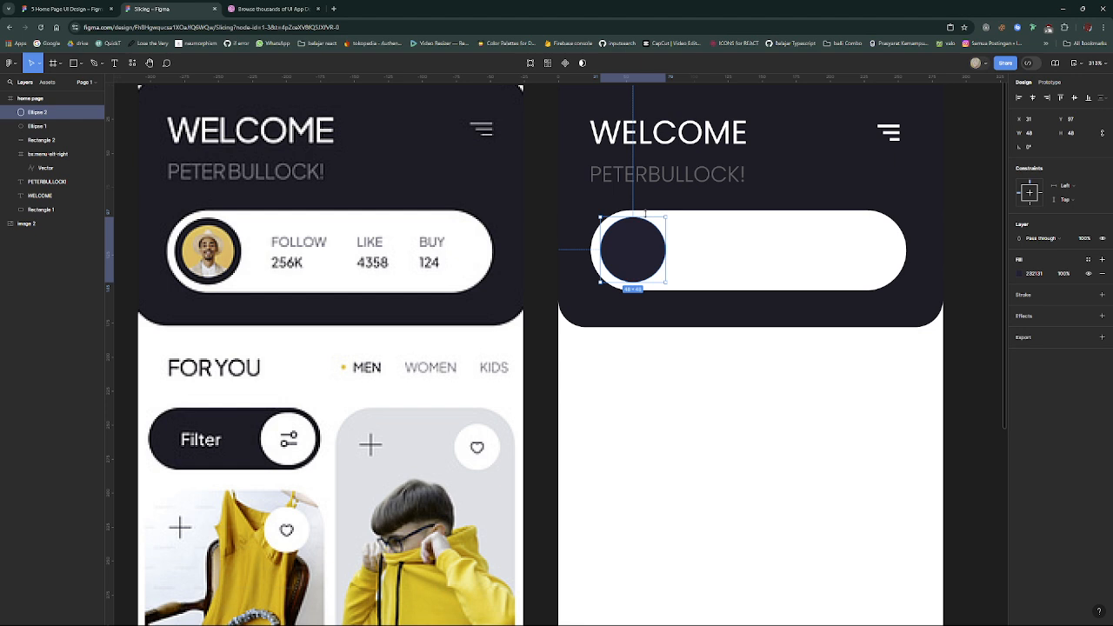
key("alt")
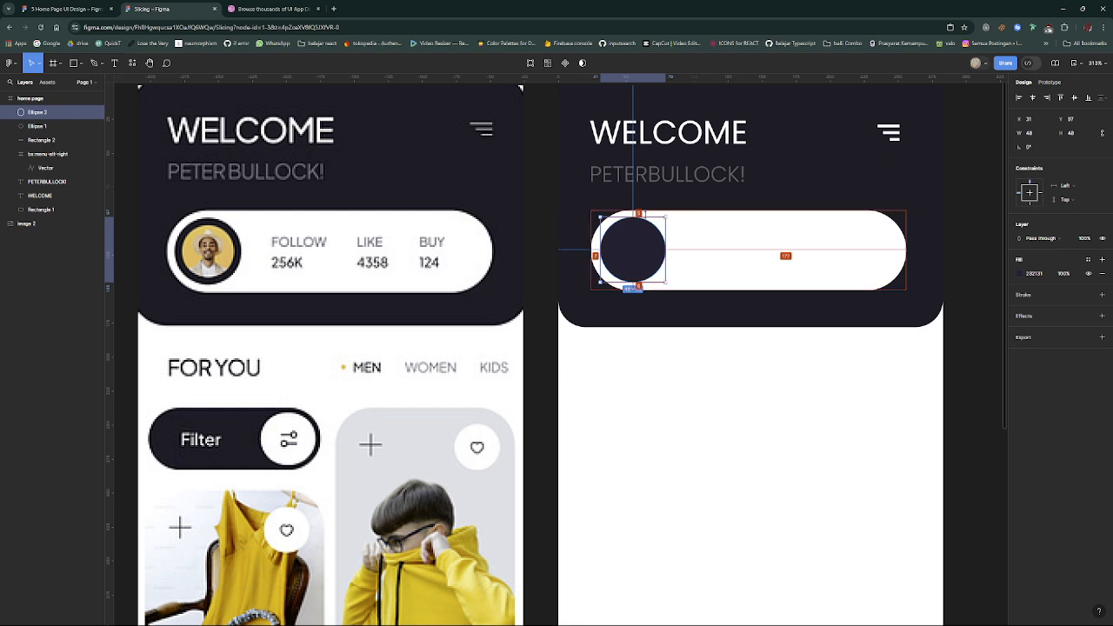
left_click_drag(645, 217, 646, 221)
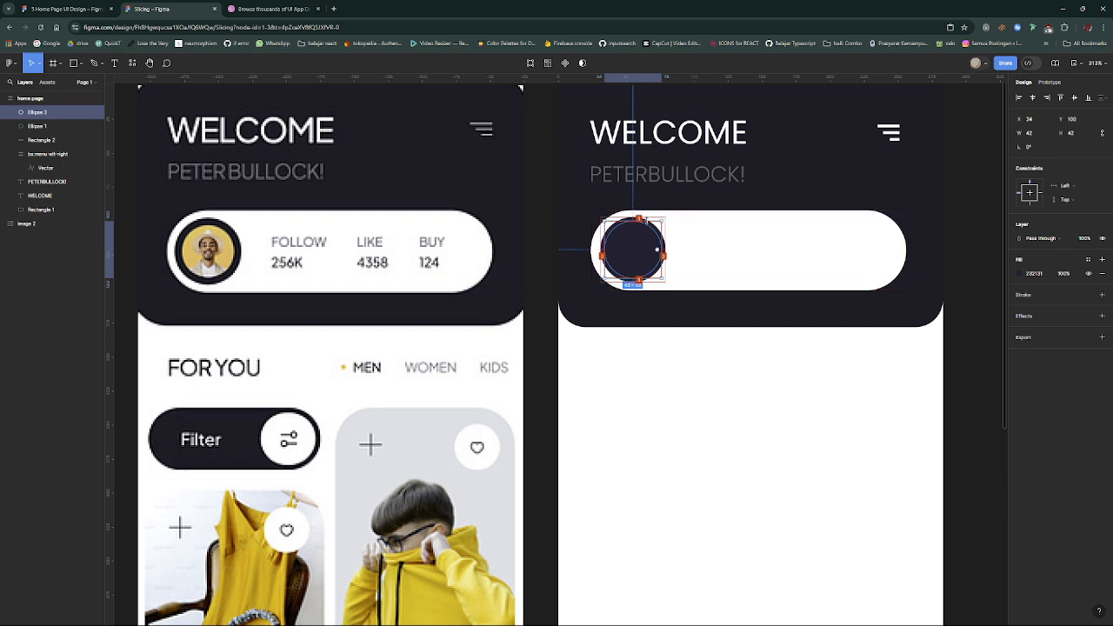
left_click(683, 343)
left_click(646, 264)
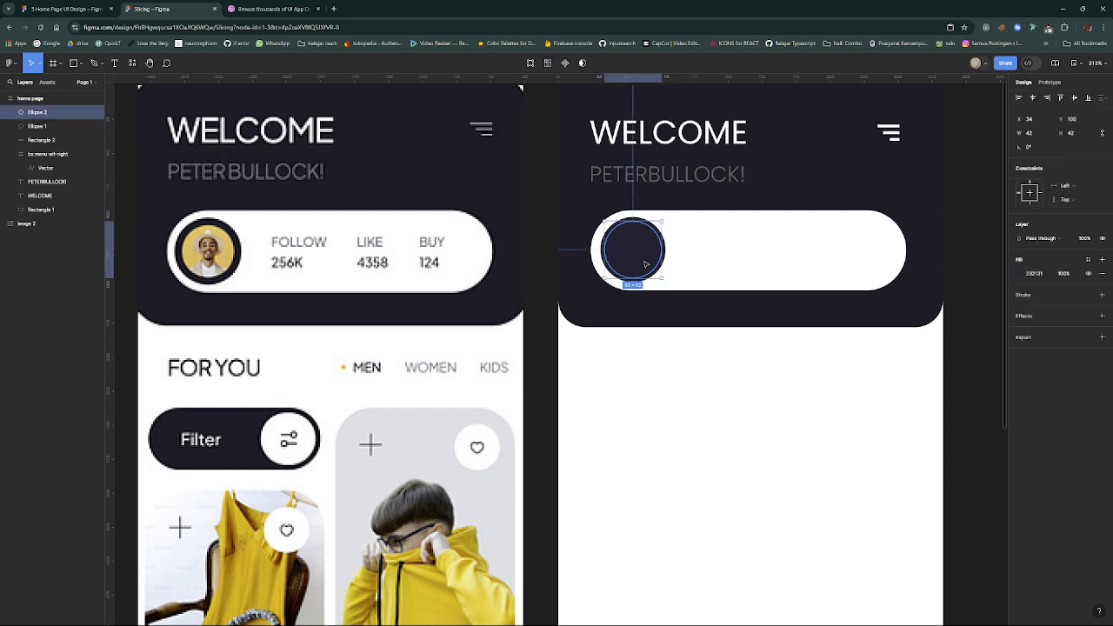
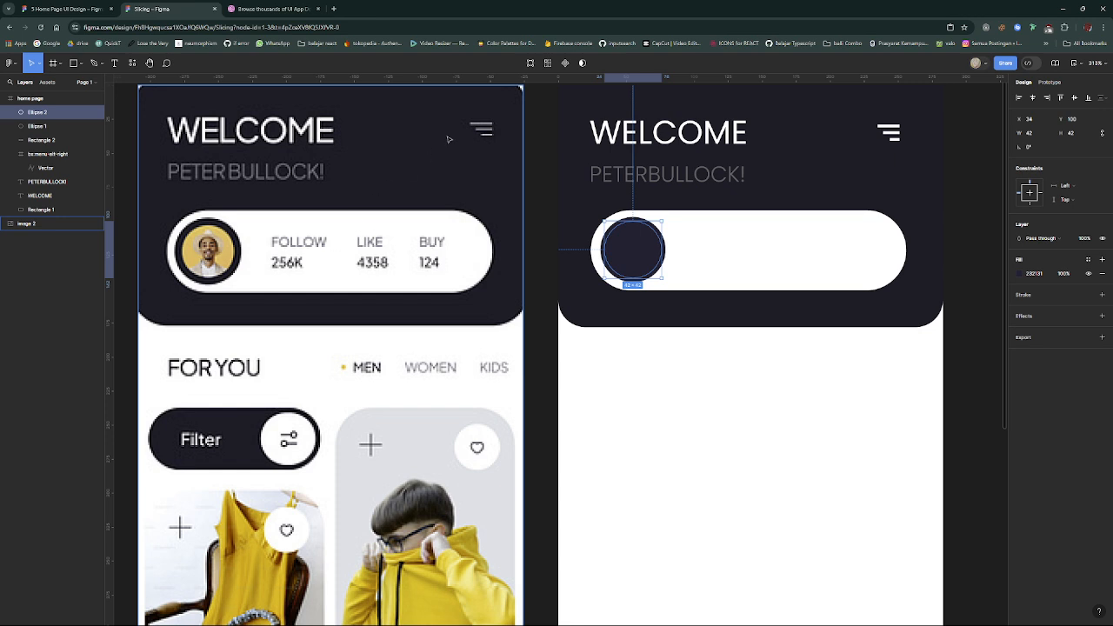
- Shrink the inner avatar circle around its center to 40 by 40
left_click(664, 254)
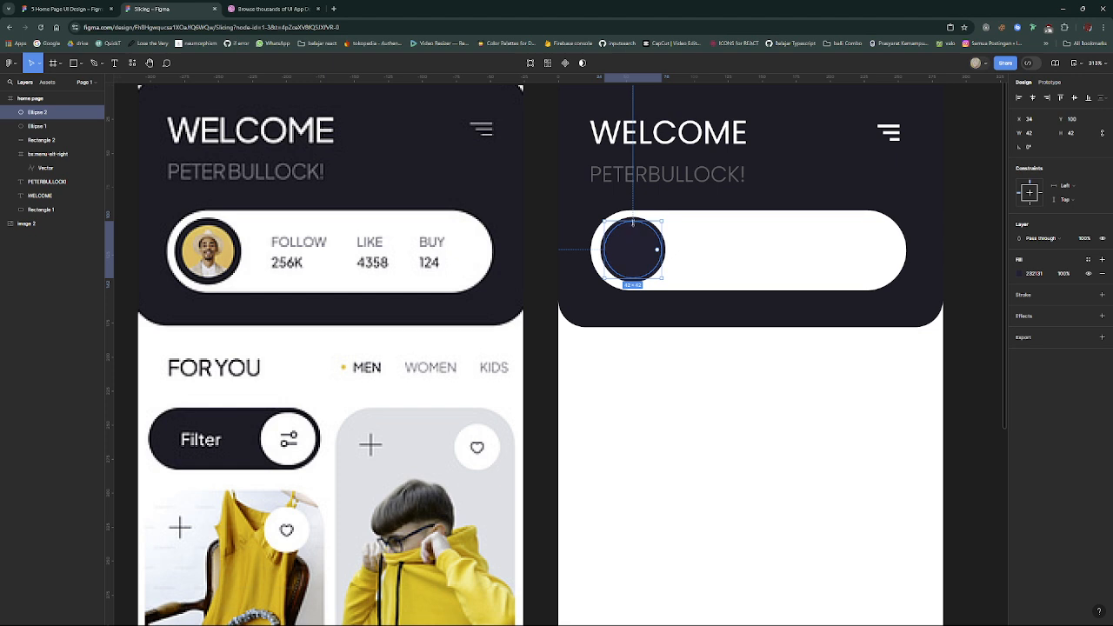
mouse_move(633, 220)
left_mouse_down()
mouse_move(635, 188)
mouse_move(645, 223)
left_mouse_up()
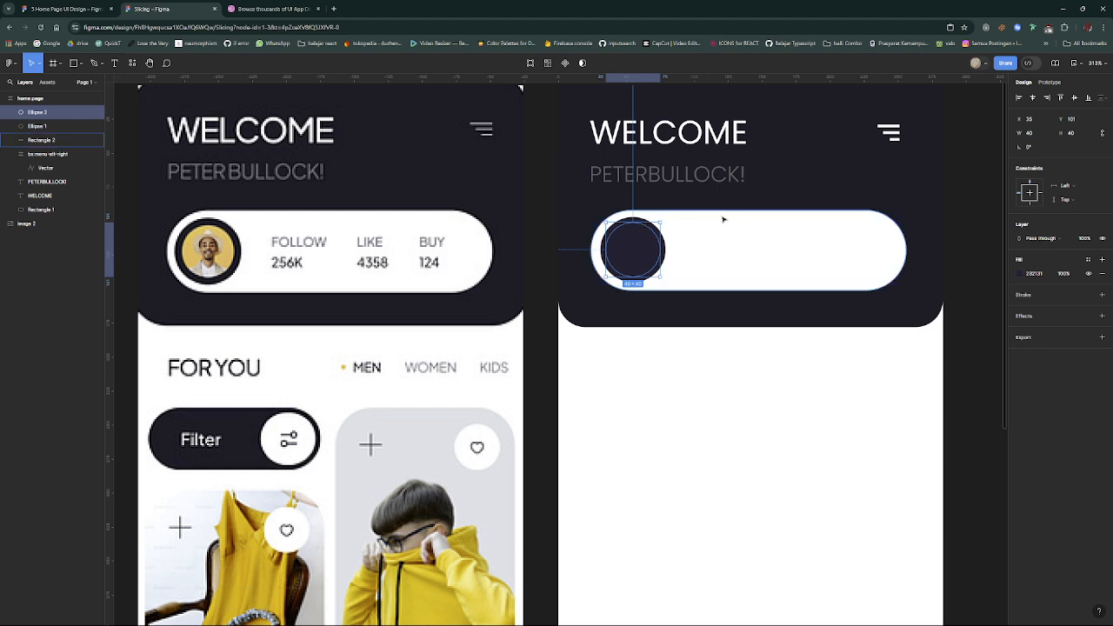
scroll(728, 213, "down", 2)
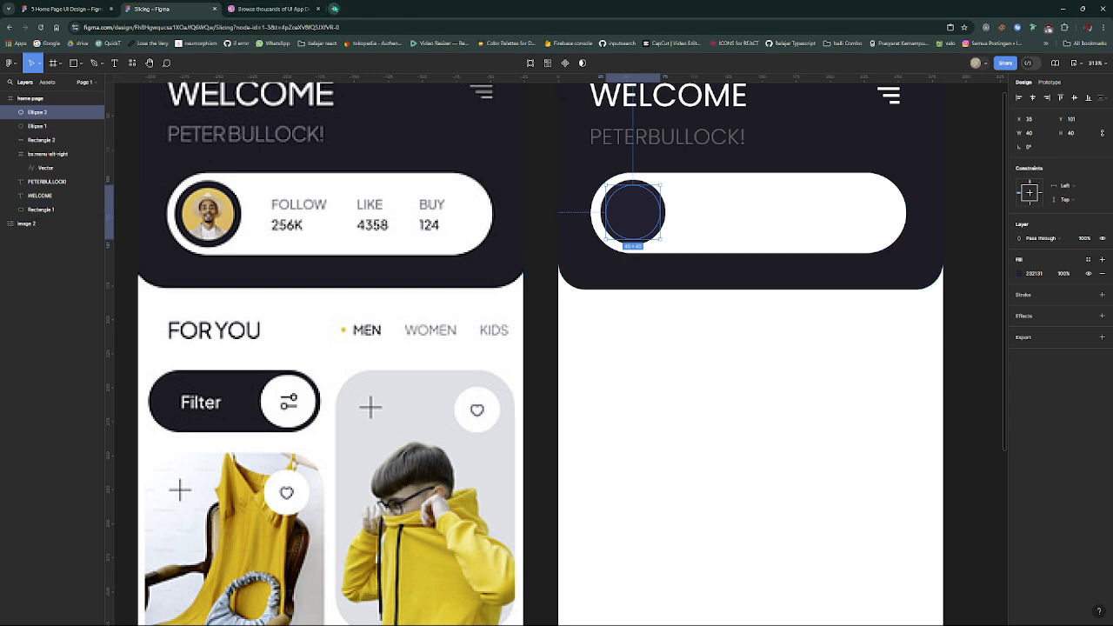
- Open pinterest.com in a new browser tab and browse the home feed for an avatar picture
left_click(333, 9)
type("pinterest.com")
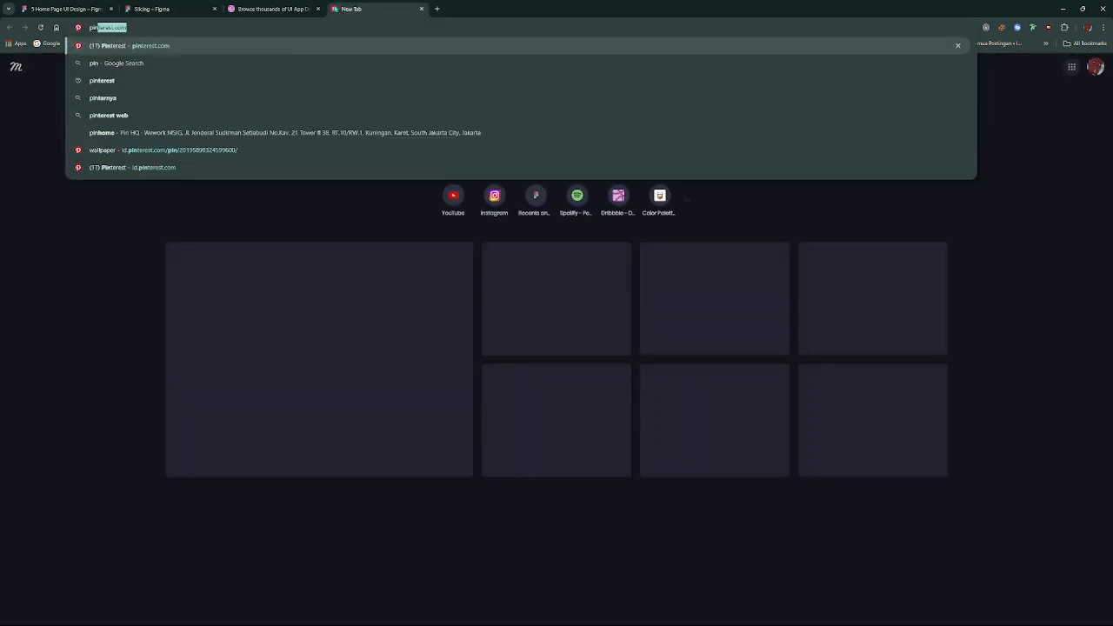
key("Return")
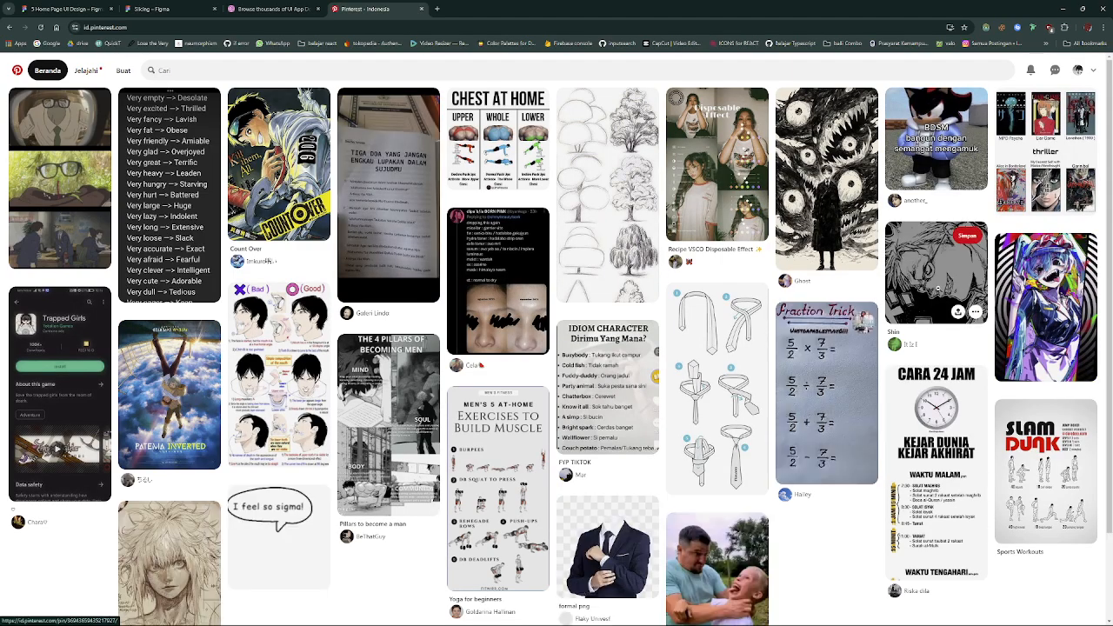
scroll(950, 282, "down", 3)
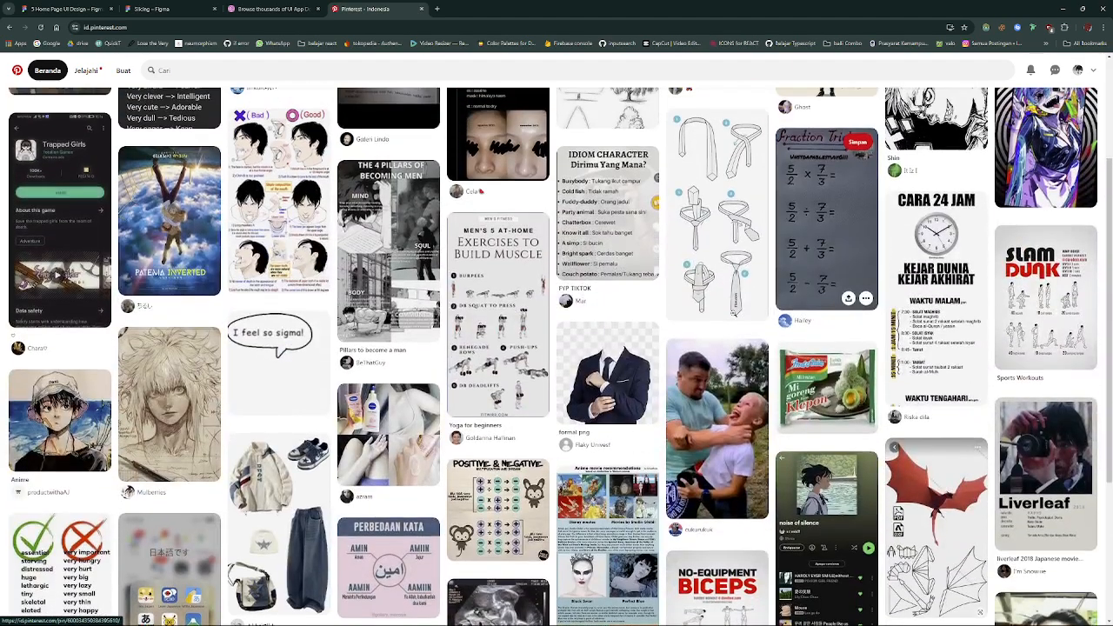
scroll(735, 312, "down", 3)
scroll(732, 314, "down", 3)
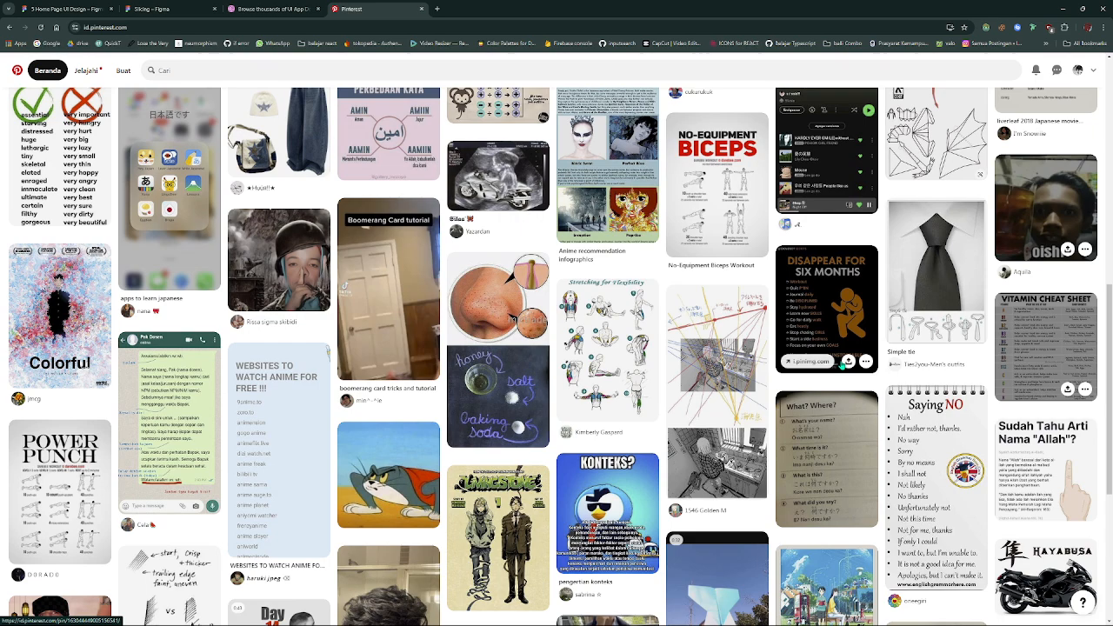
scroll(734, 313, "down", 2)
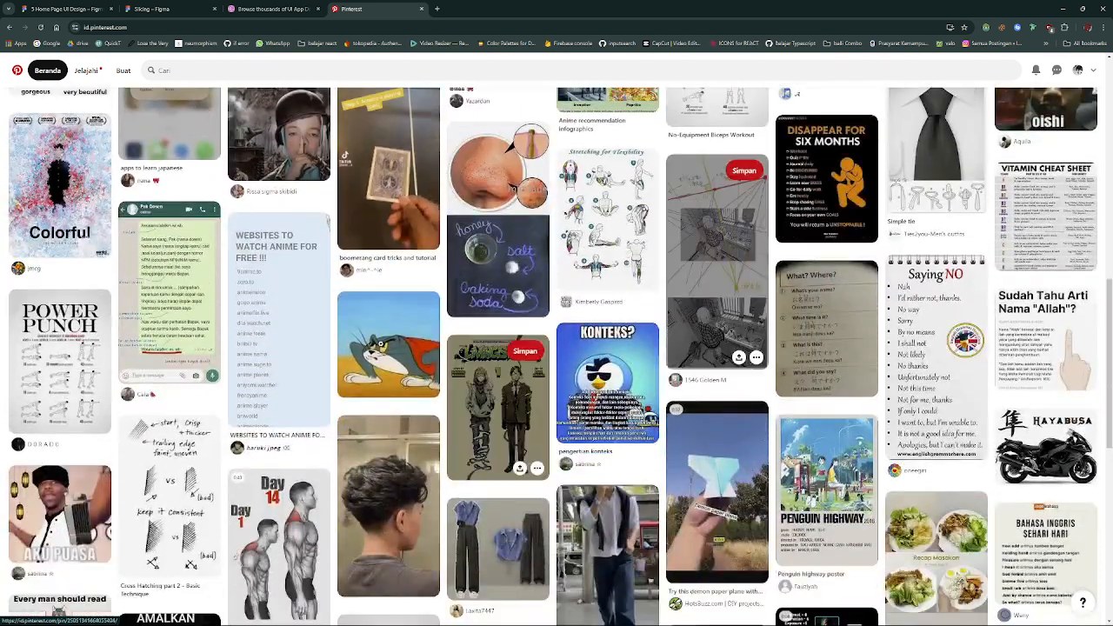
left_click(380, 348)
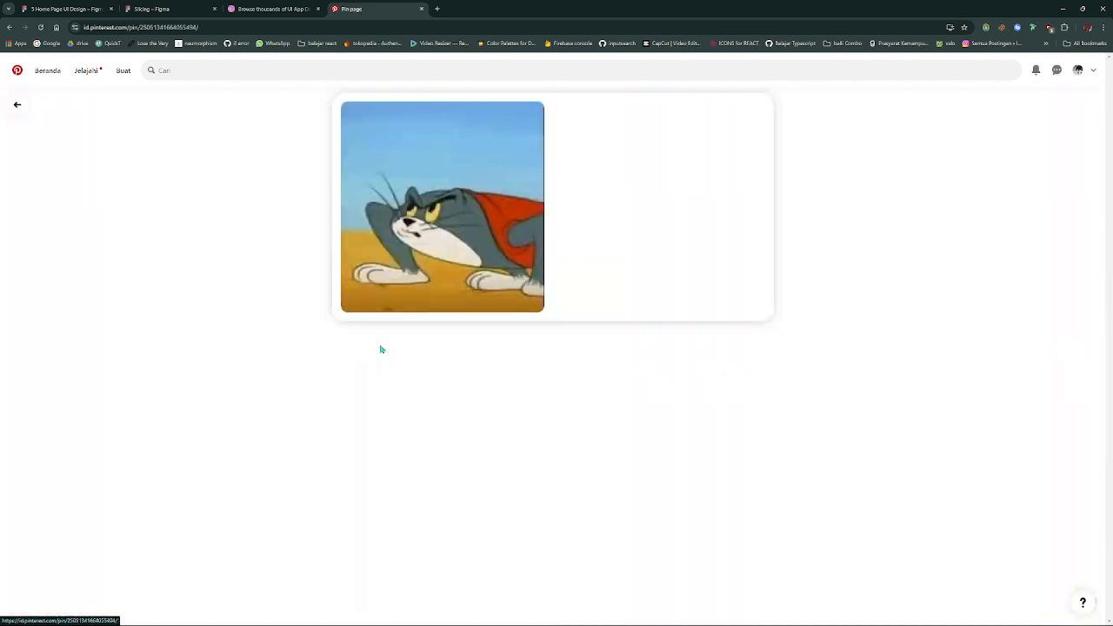
right_click(429, 209)
left_click(301, 232)
key("alt+Left")
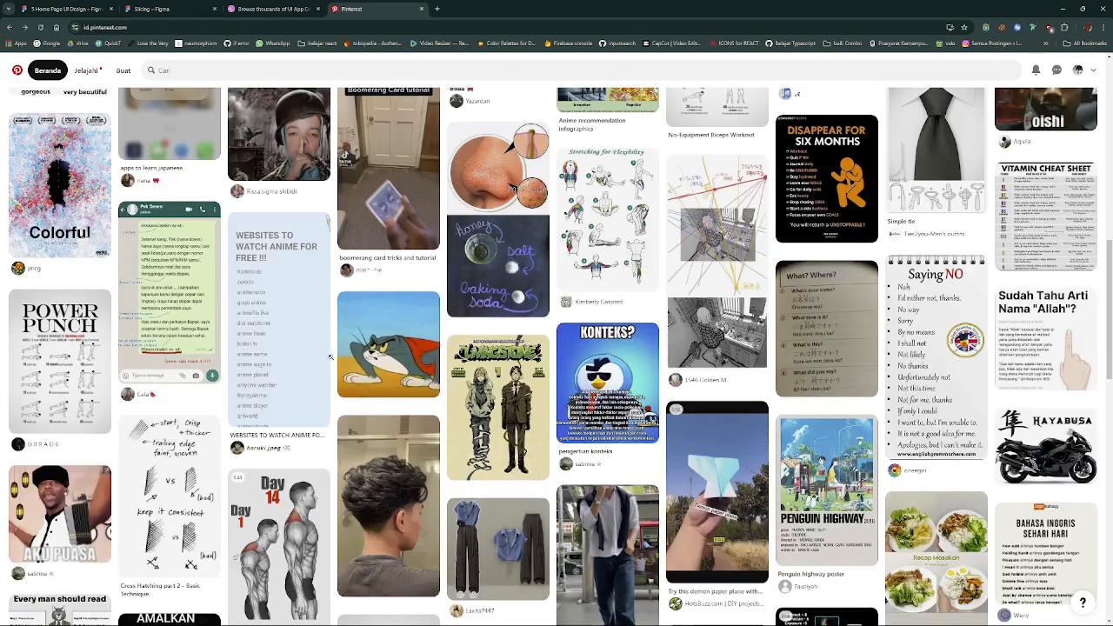
- Open the caped cartoon cat pin, go to the related pin of the cat reading a newspaper, and copy its image
left_click(369, 352)
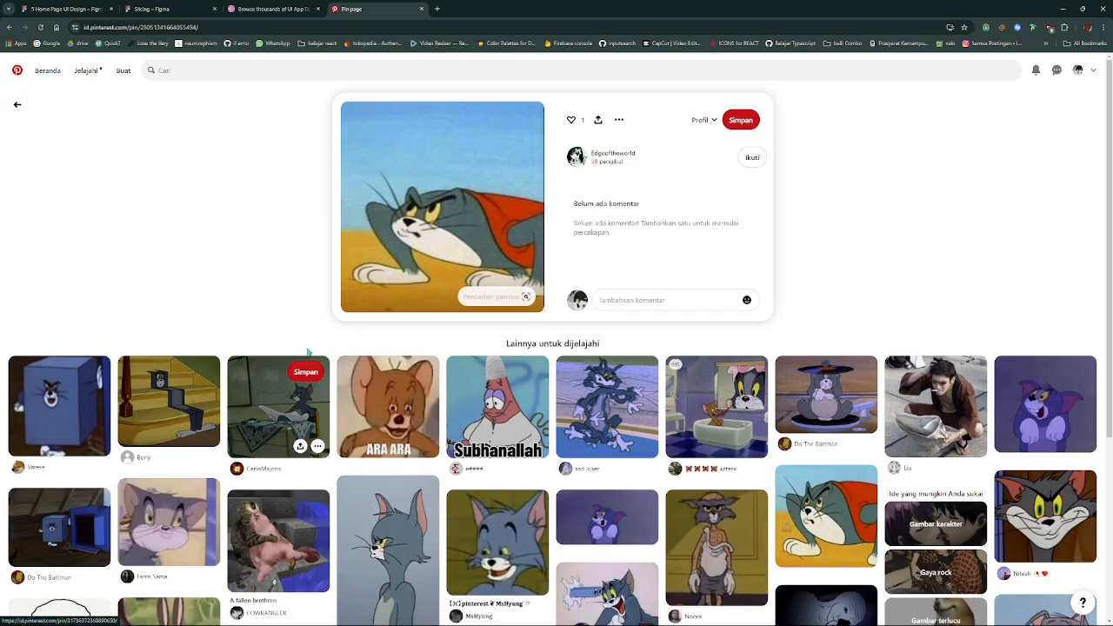
left_click(288, 406)
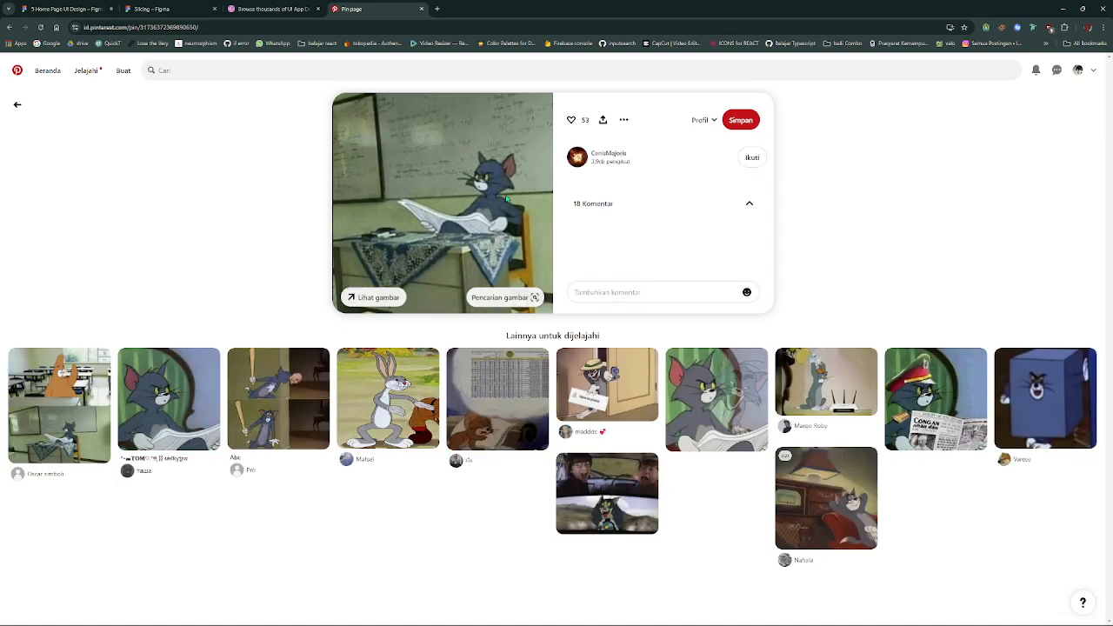
right_click(474, 207)
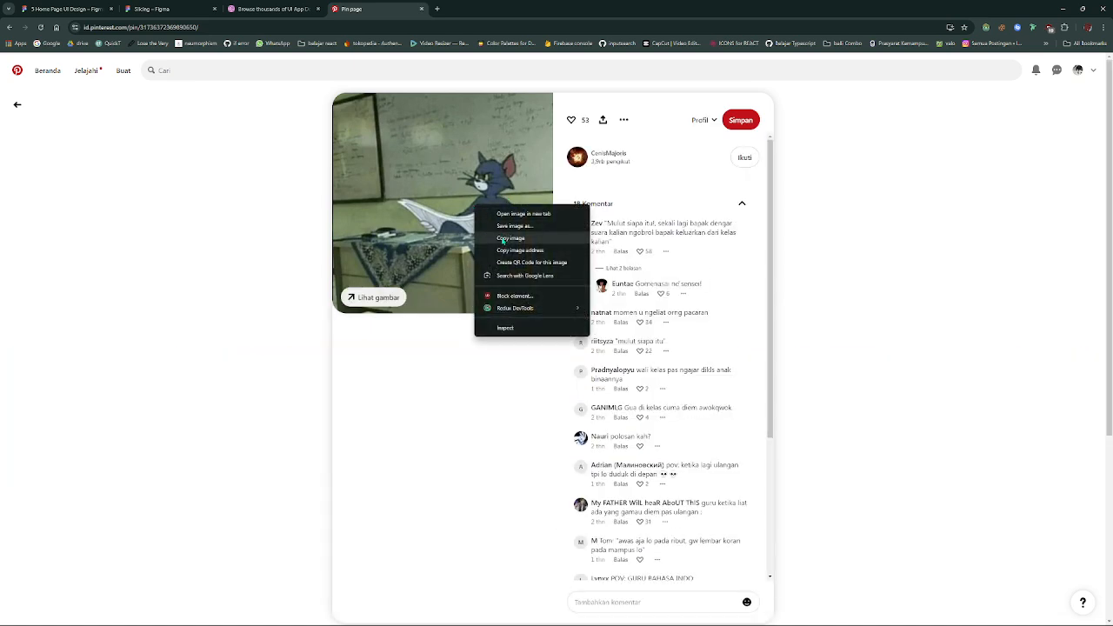
left_click(511, 239)
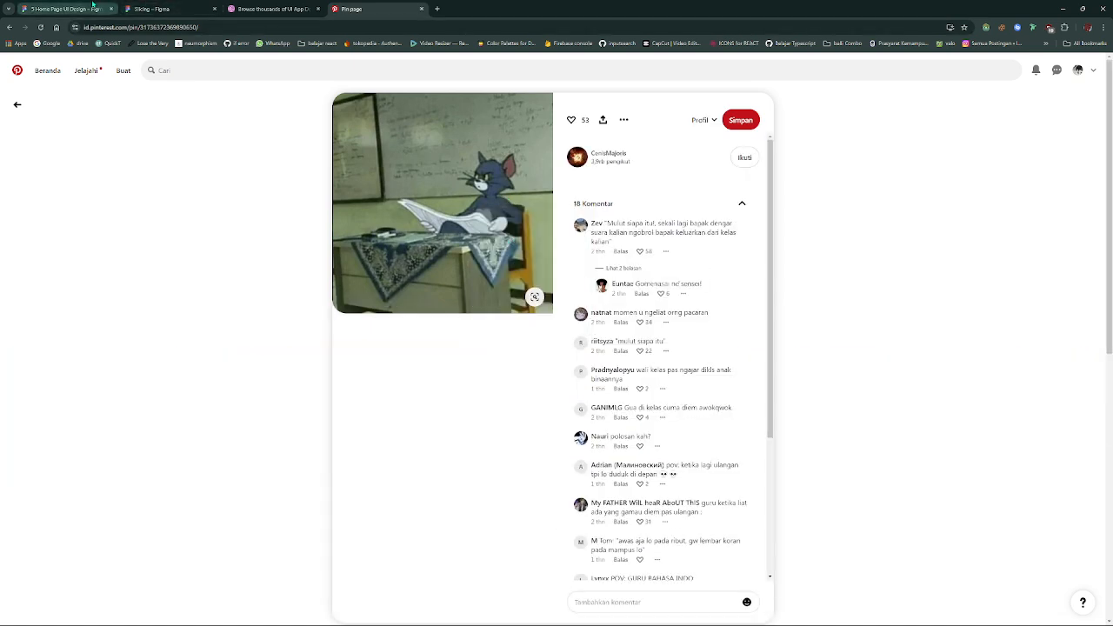
- Return to the Slicing file in Figma and paste the copied cat picture into the inner avatar circle
left_click(65, 9)
left_click(180, 7)
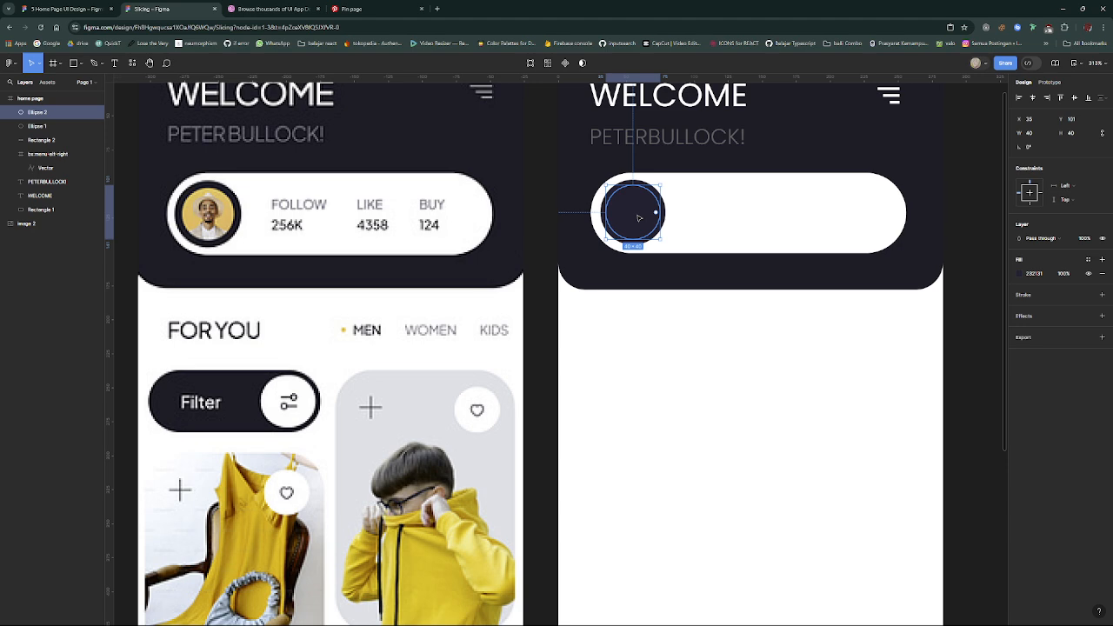
key("ctrl+v")
left_click(678, 283)
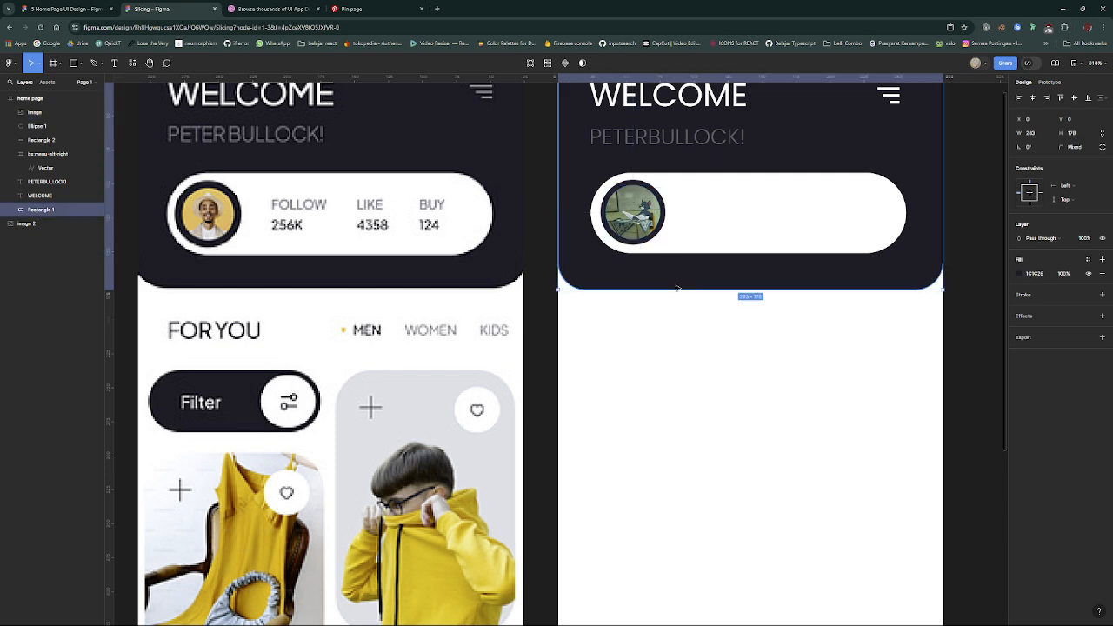
left_click(682, 324)
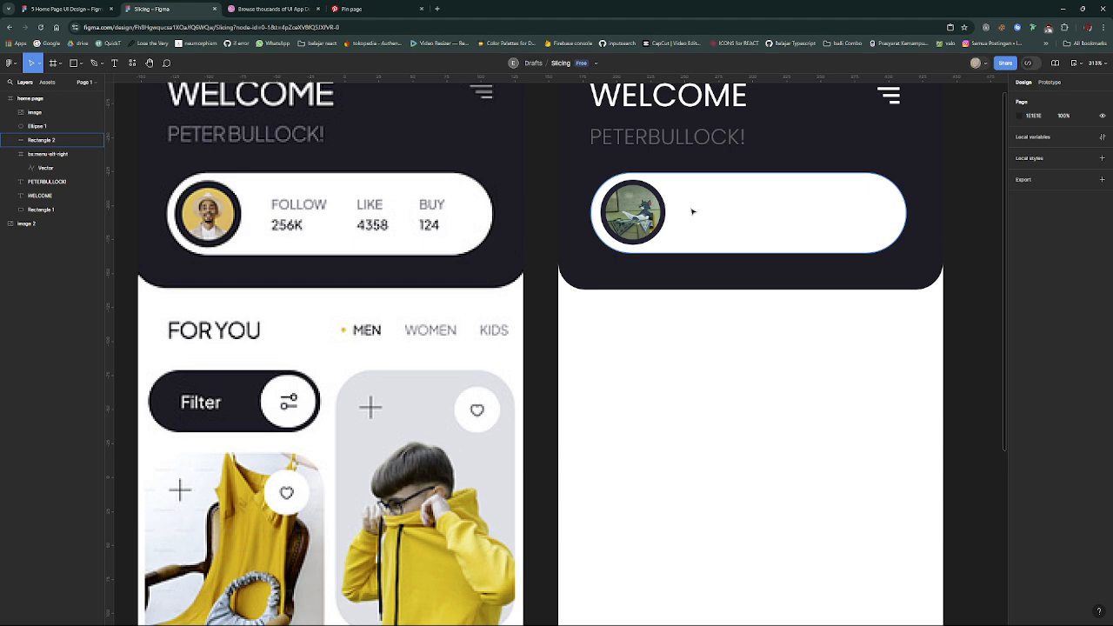
- Add the text "Follow" beside the avatar in the white stats bar and set its font size to 12
key("t")
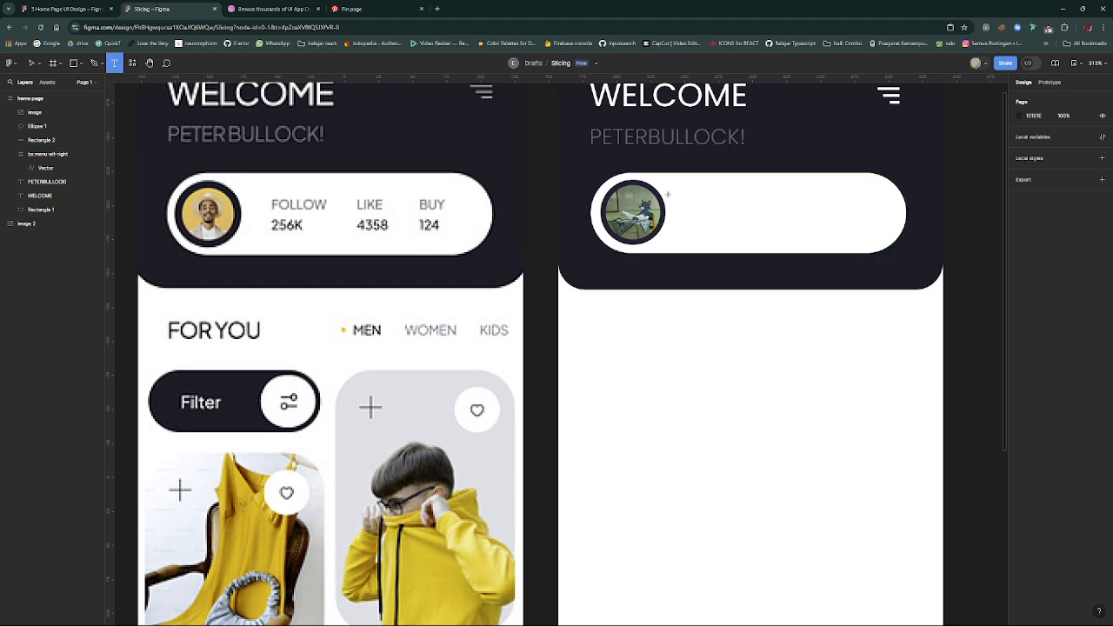
left_click(686, 193)
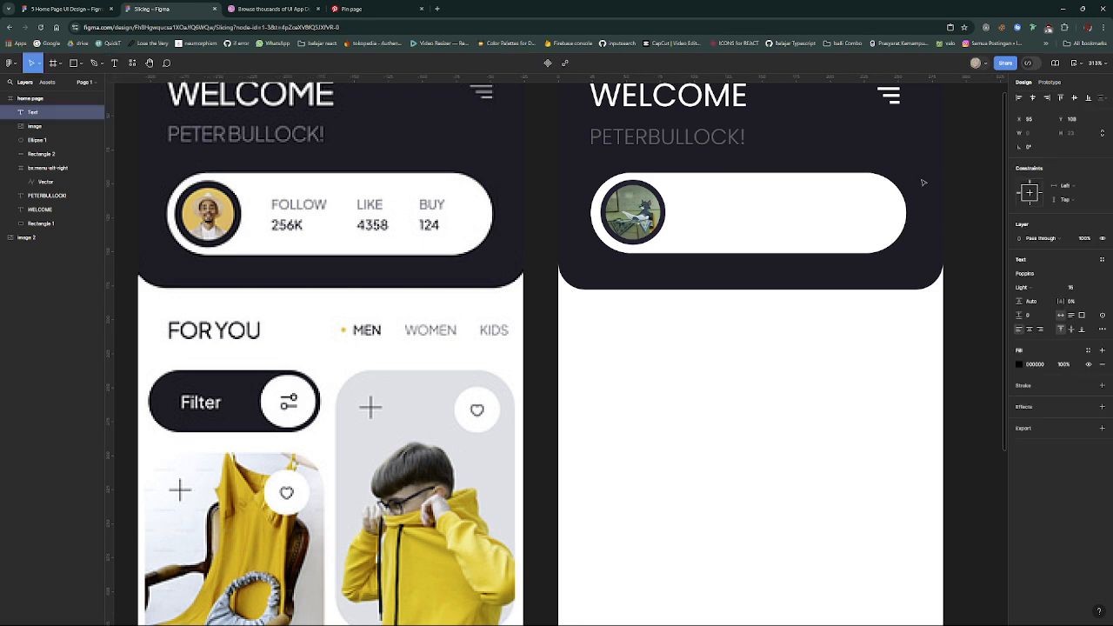
type("Follow")
key("Escape")
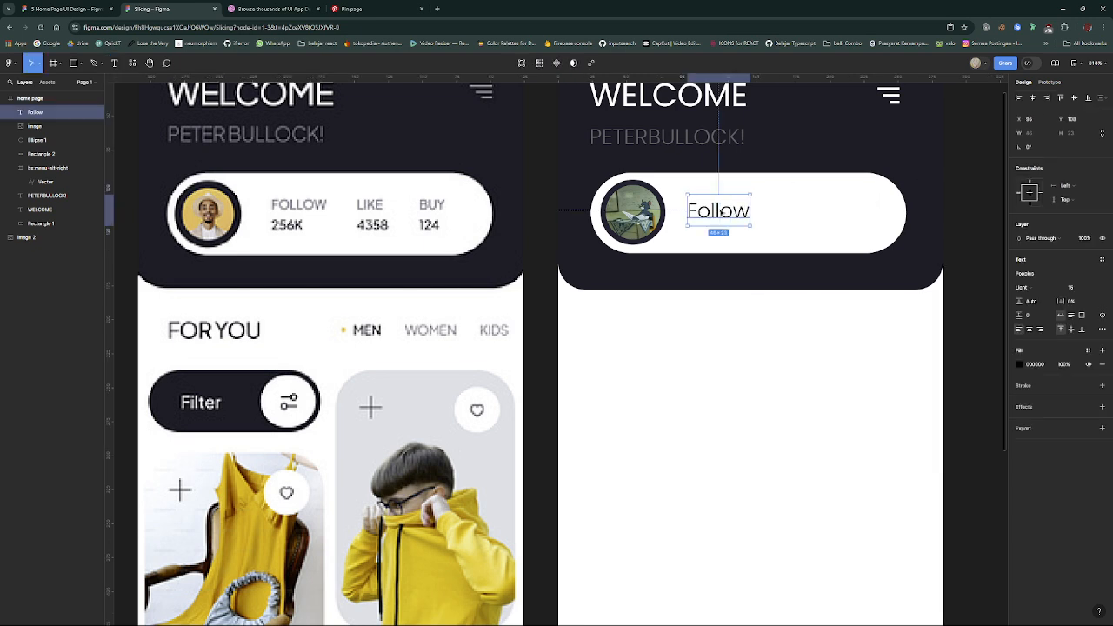
left_click_drag(723, 211, 735, 206)
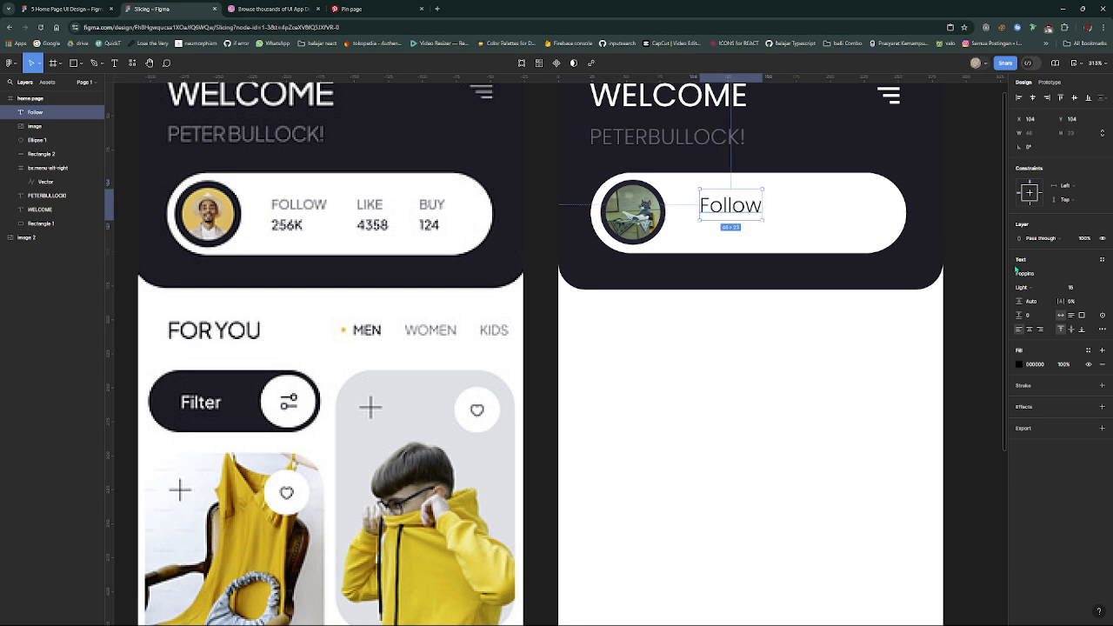
left_click(1095, 288)
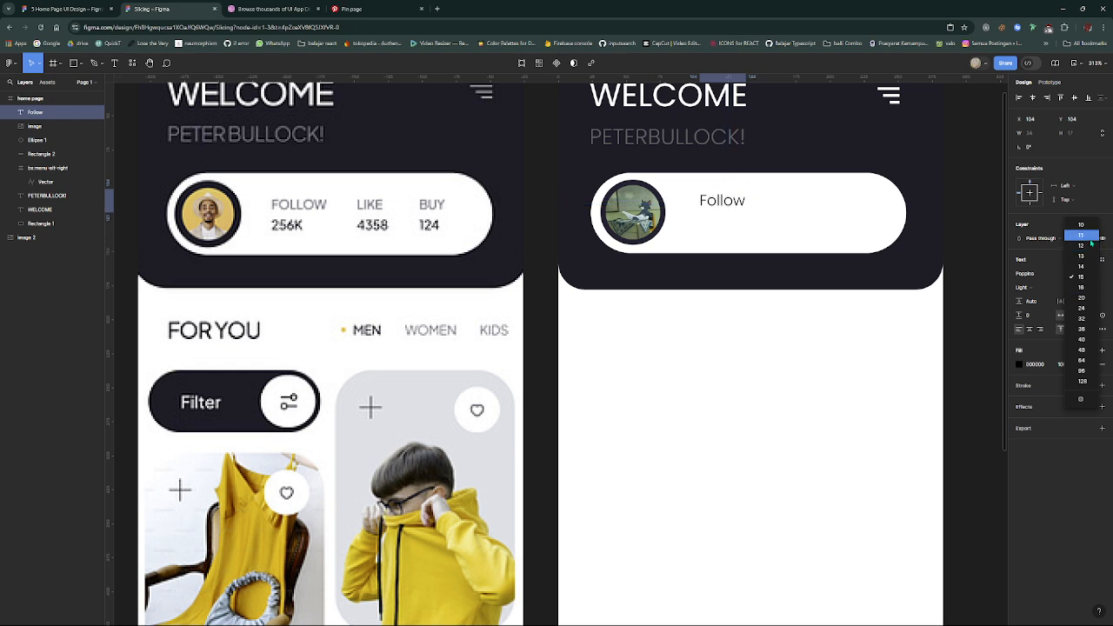
left_click(1091, 248)
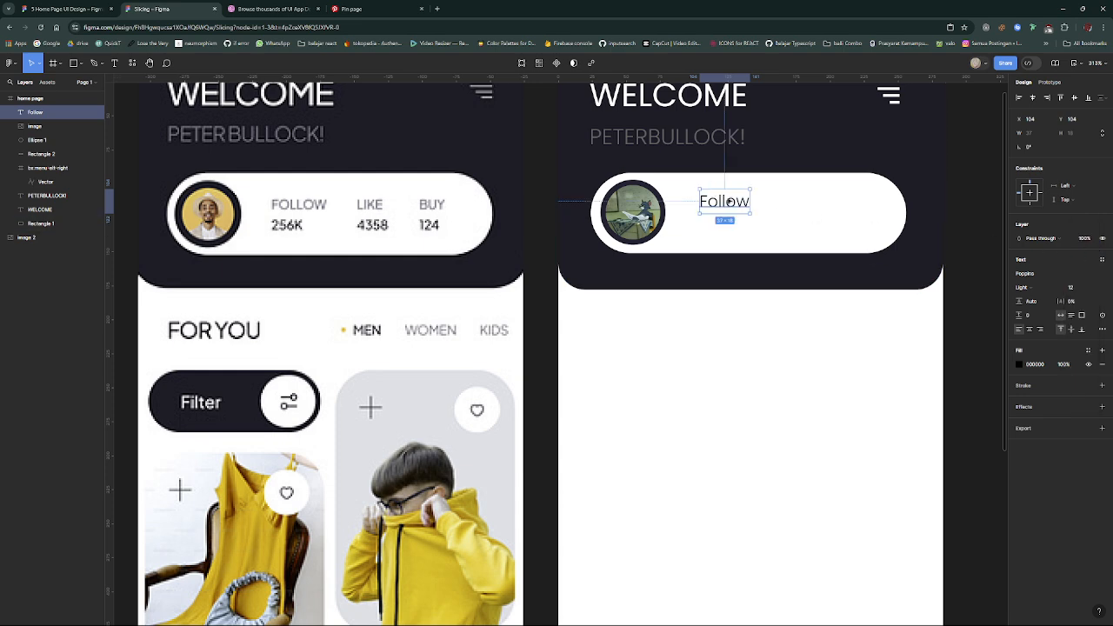
- Duplicate the "Follow" text directly below itself and change the copy's text to "500k"
left_click_drag(726, 202, 730, 231)
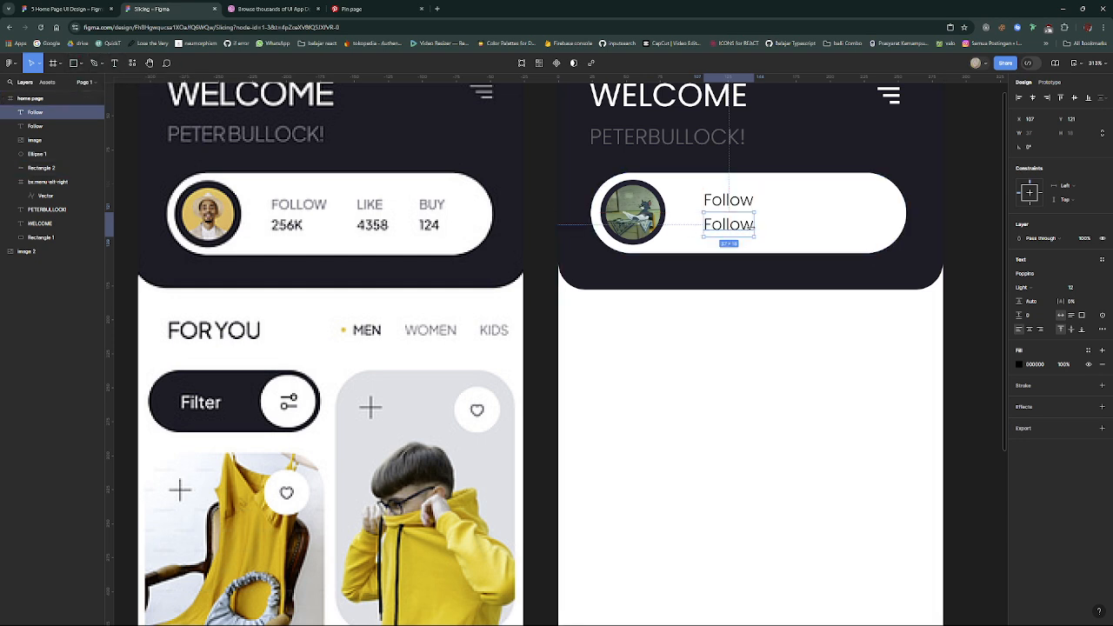
double_click(733, 226)
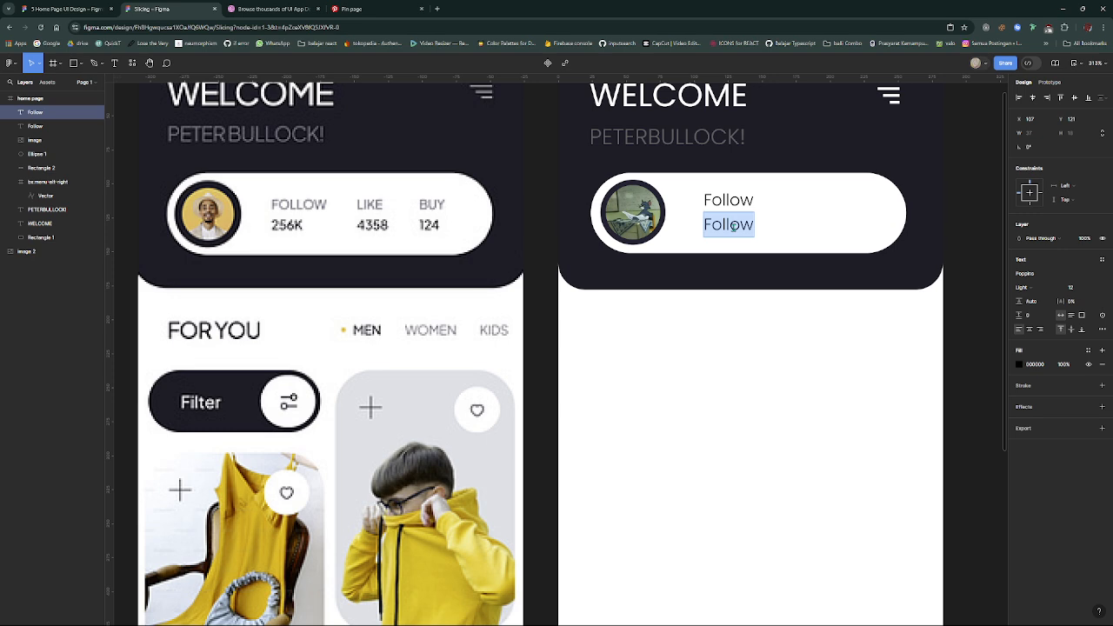
type("256")
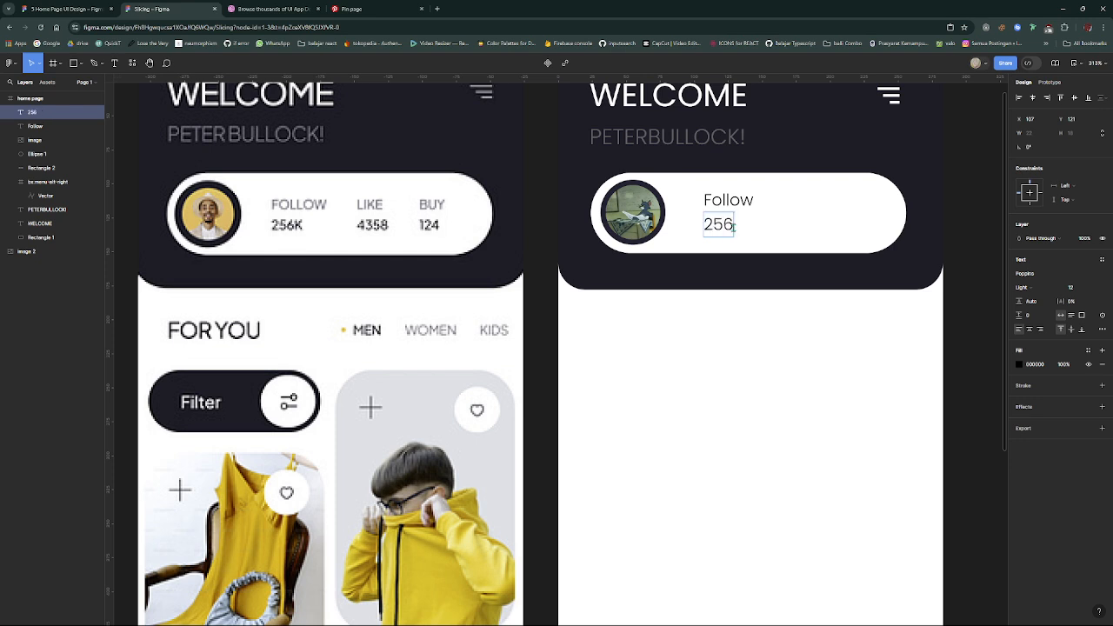
key("BackSpace")
key("BackSpace")
key("BackSpace")
type("500k")
key("Escape")
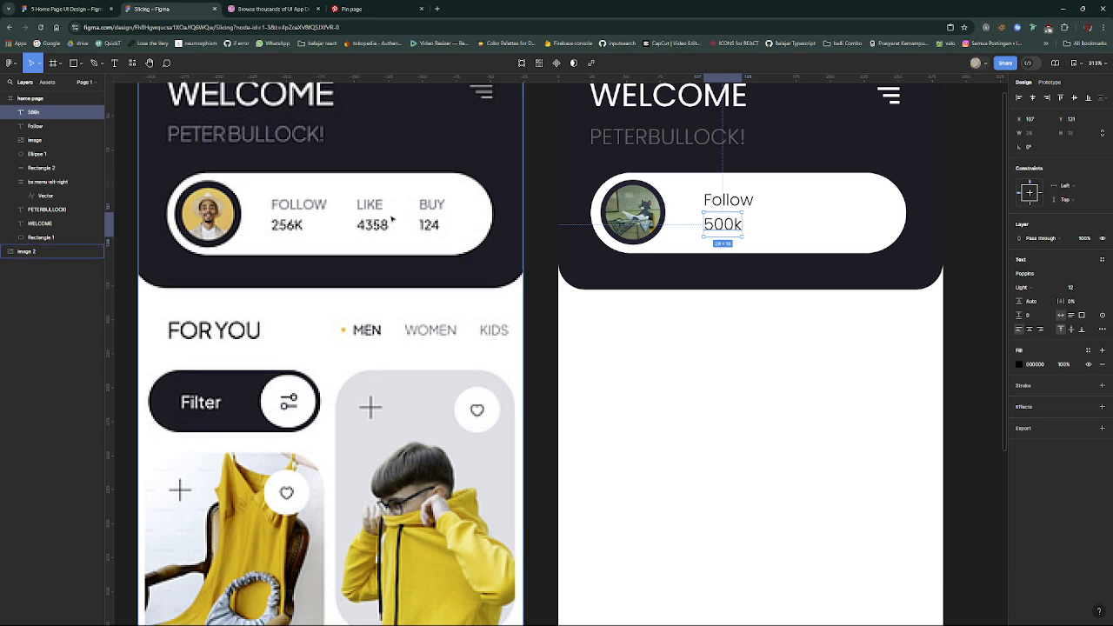
- Rewrite the "Follow" label in capitals as "FOLLOW" and set its font size to 11
double_click(727, 200)
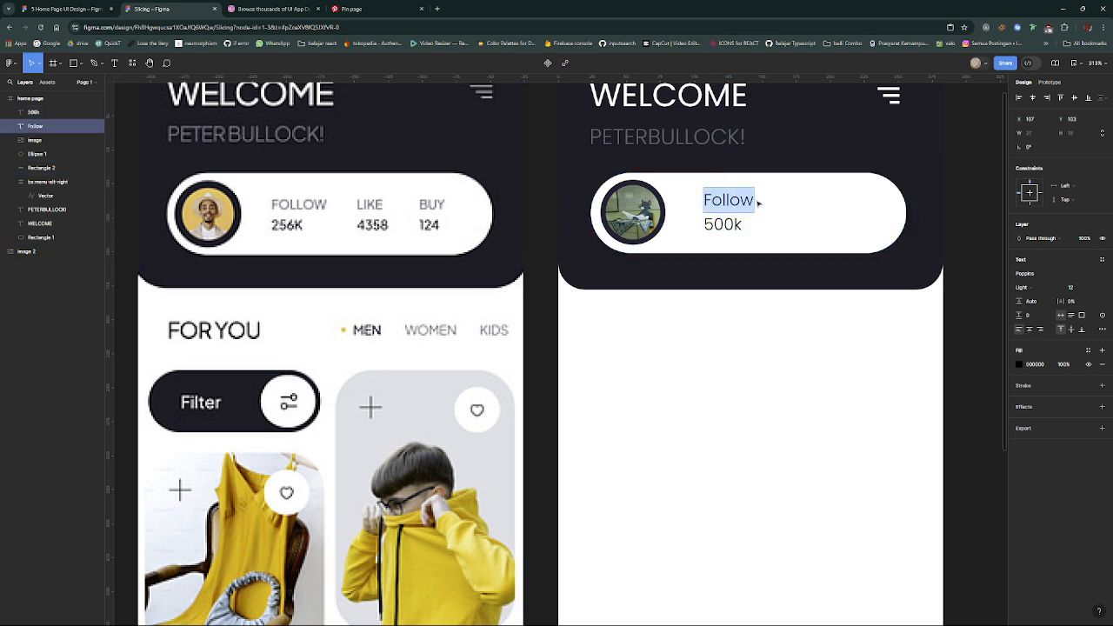
type("FOLLOW")
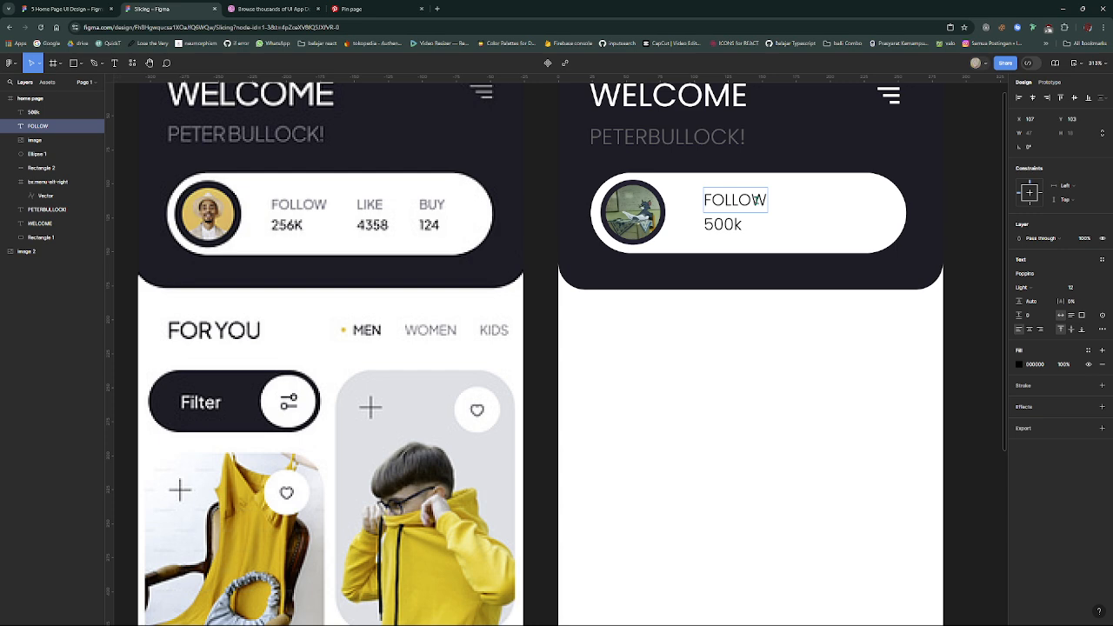
key("Escape")
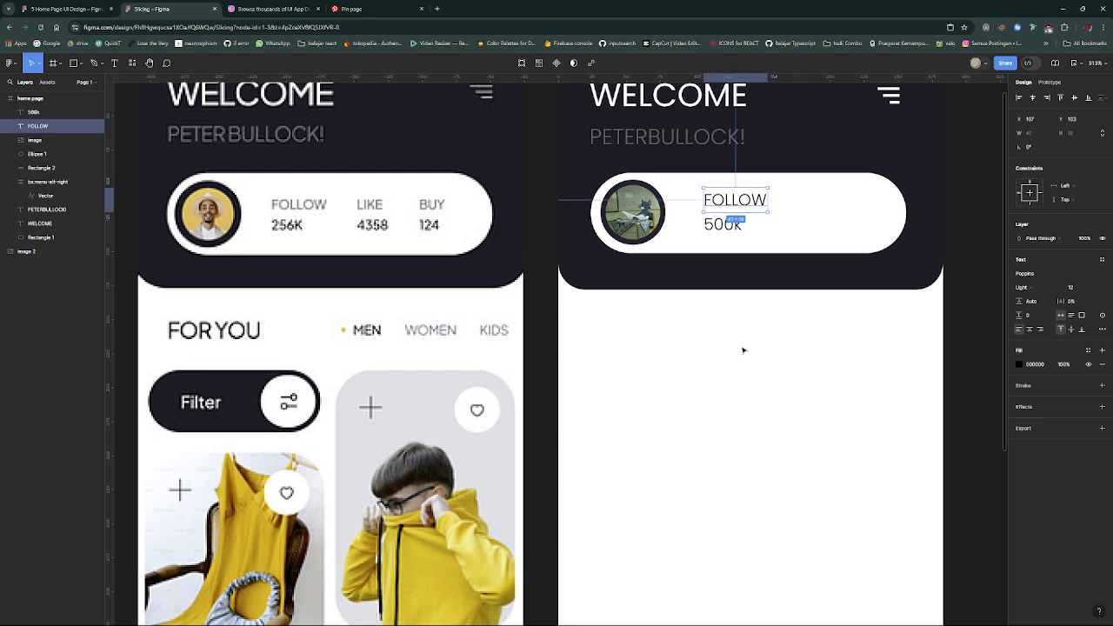
left_click(1095, 291)
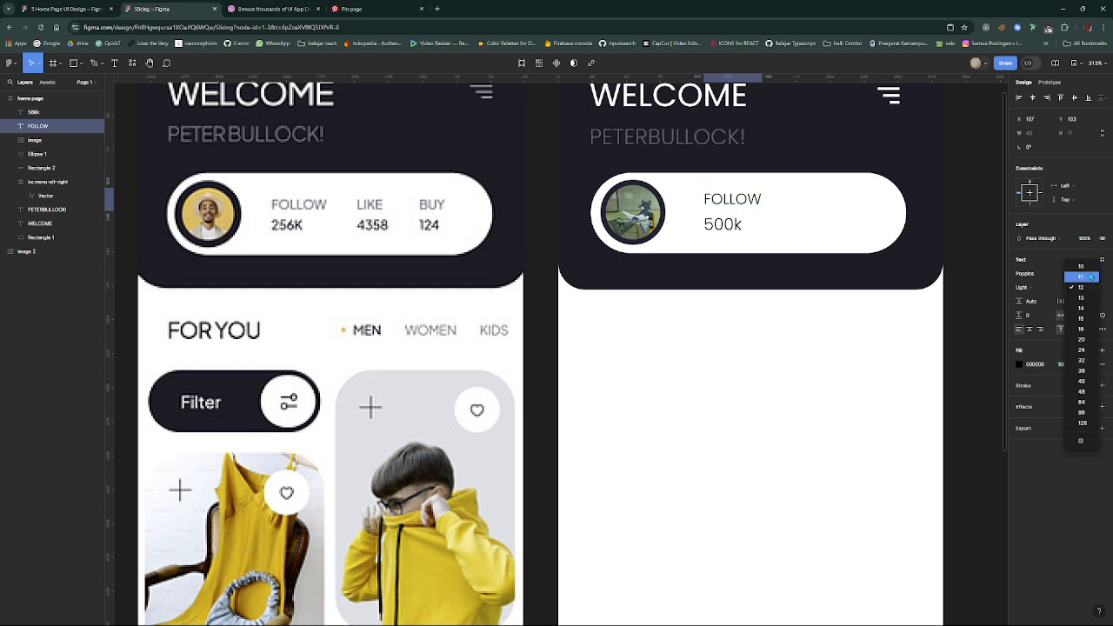
left_click(1090, 276)
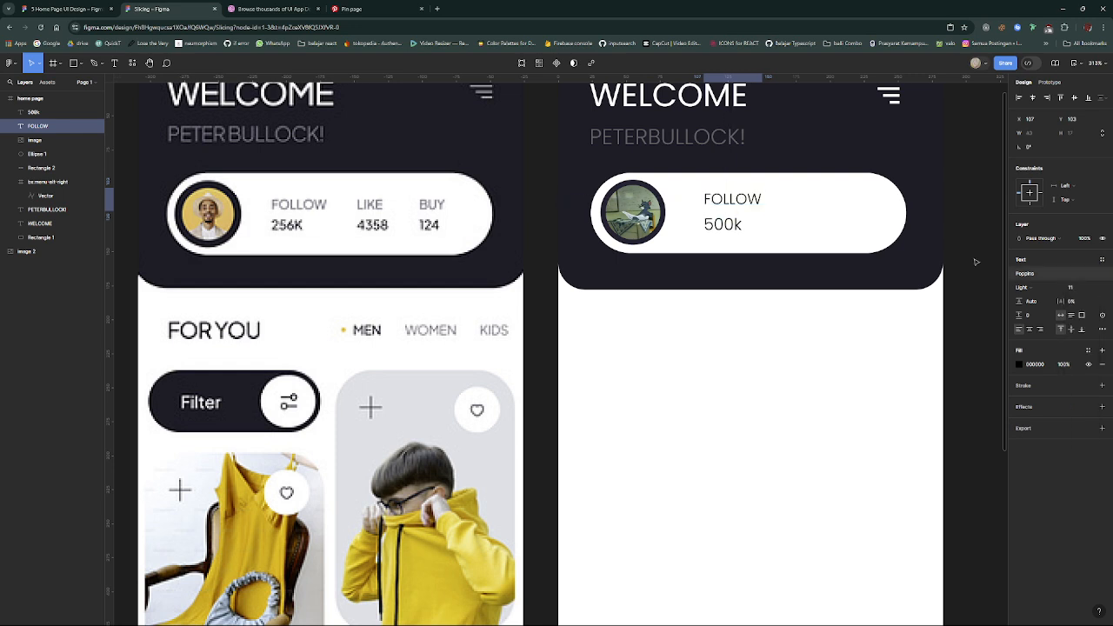
- Set the "500k" text's font size to 10 and move the "FOLLOW" label down closer to it, to Y 109
left_click(734, 225)
left_click(1095, 290)
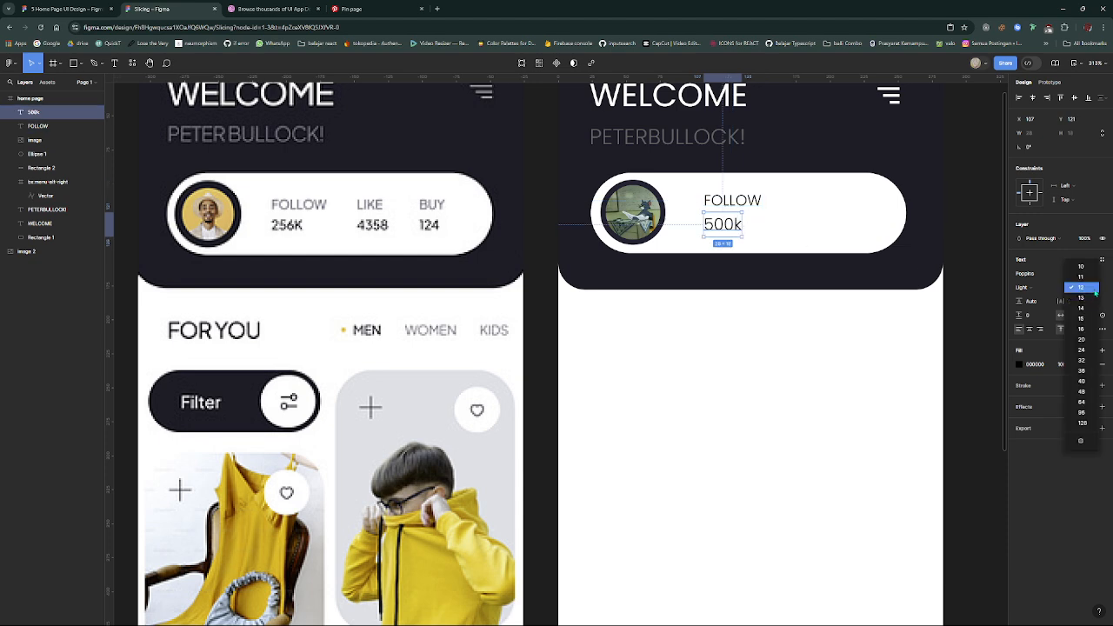
left_click(1080, 266)
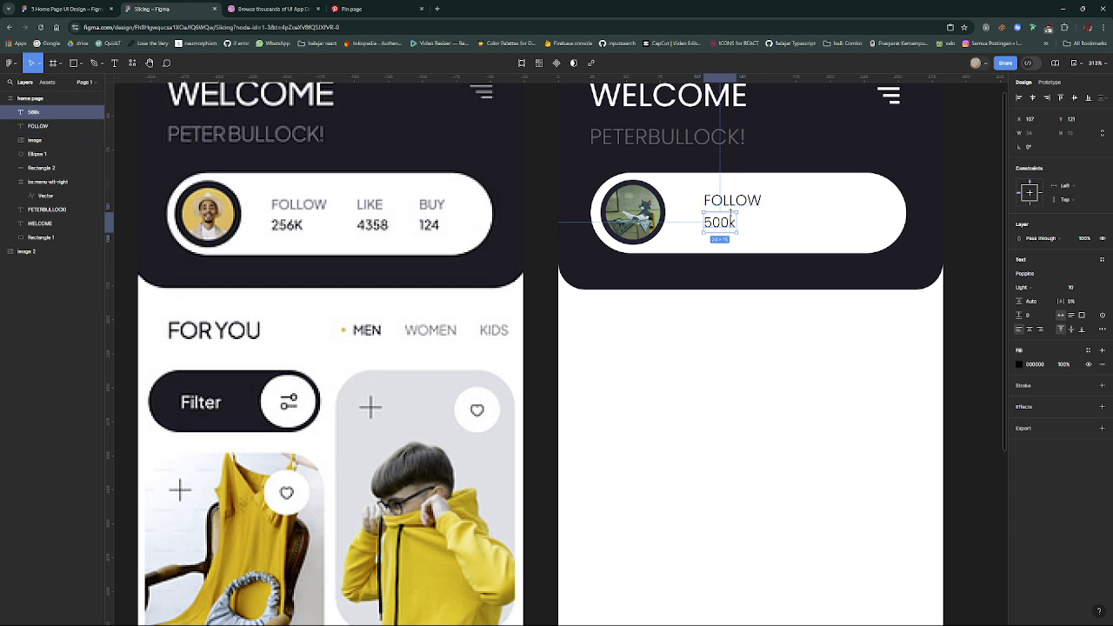
left_click_drag(732, 201, 736, 211)
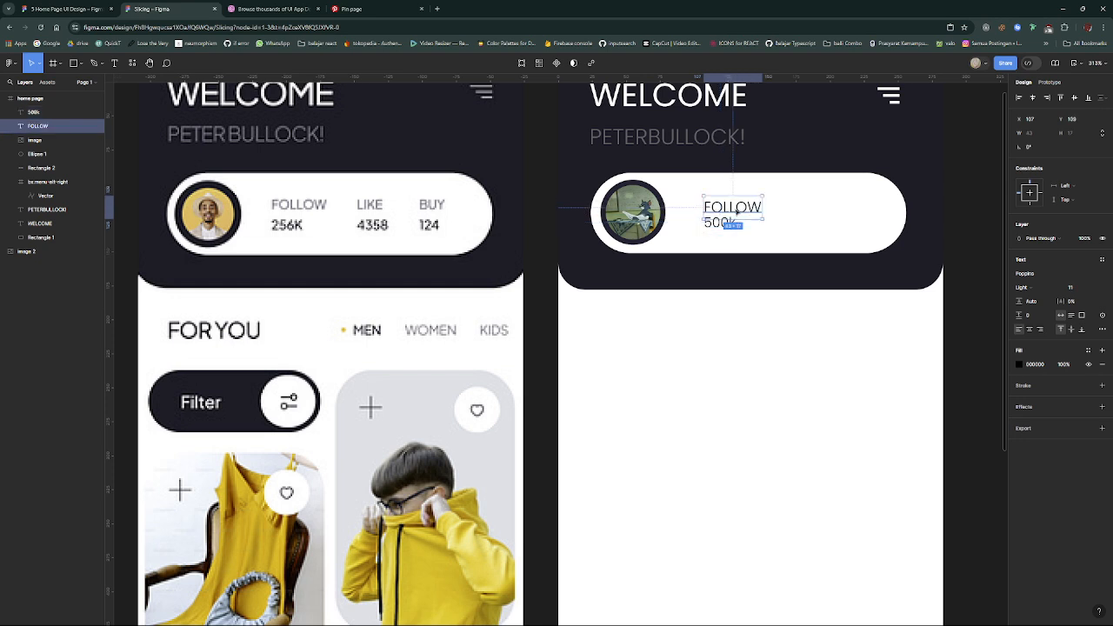
left_click(757, 327)
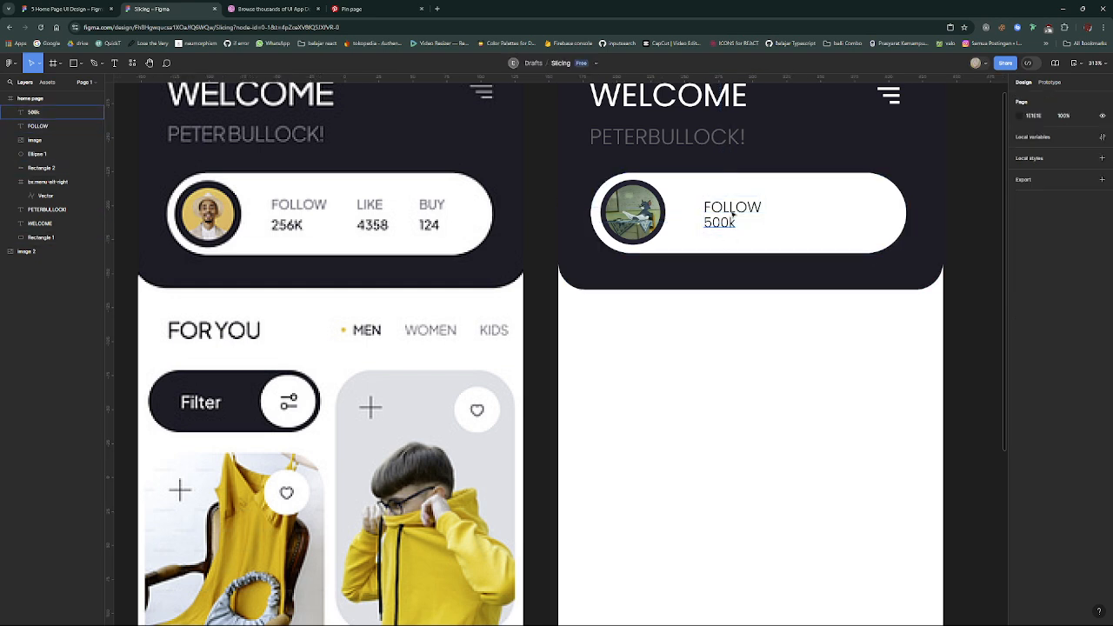
- Nudge the "FOLLOW" label up to Y 108 and set the "500k" text's weight to Medium
left_click(733, 214)
key("Up")
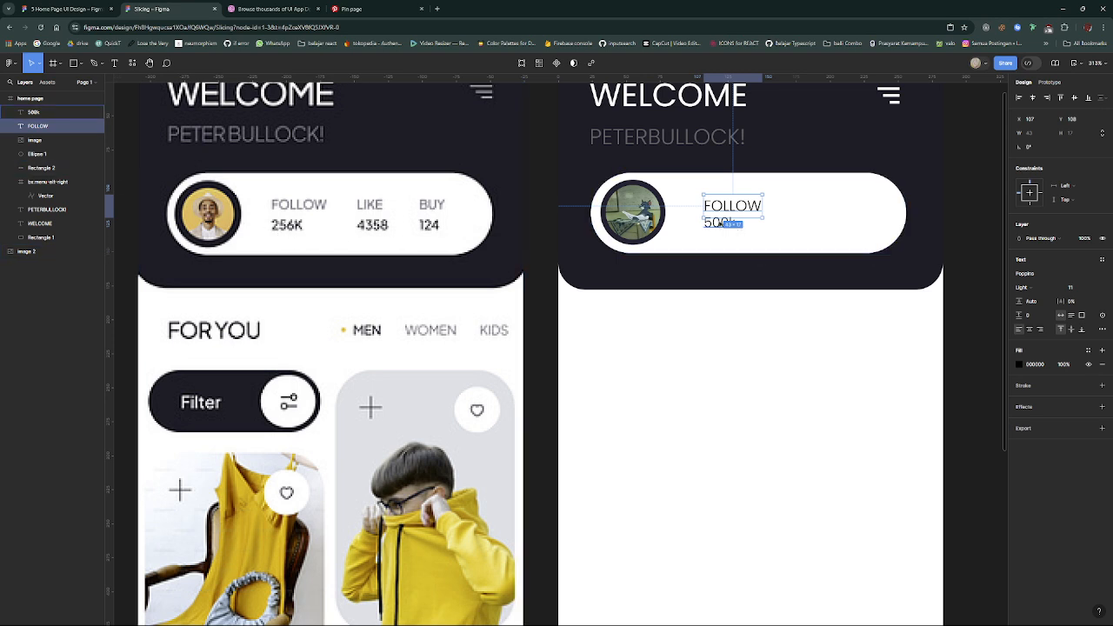
double_click(708, 226)
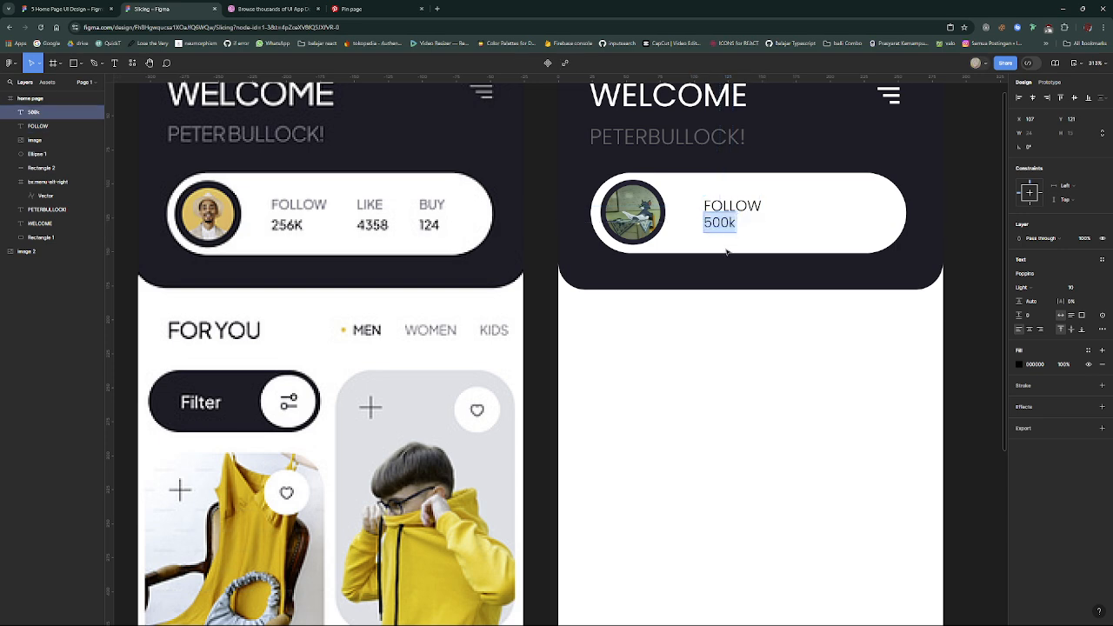
left_click(737, 274)
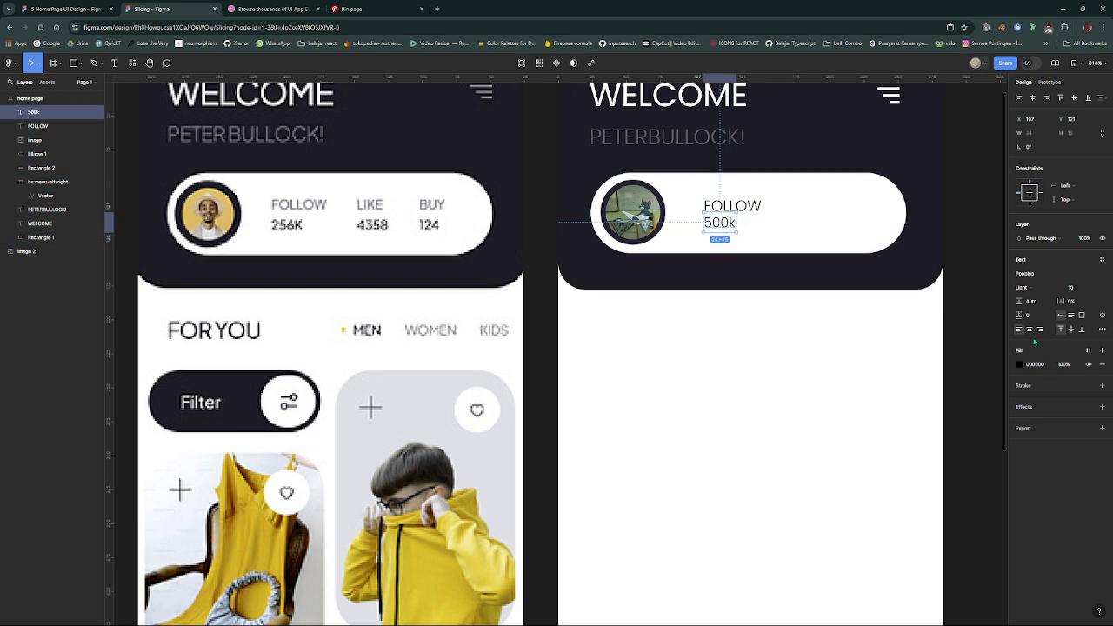
left_click(1034, 287)
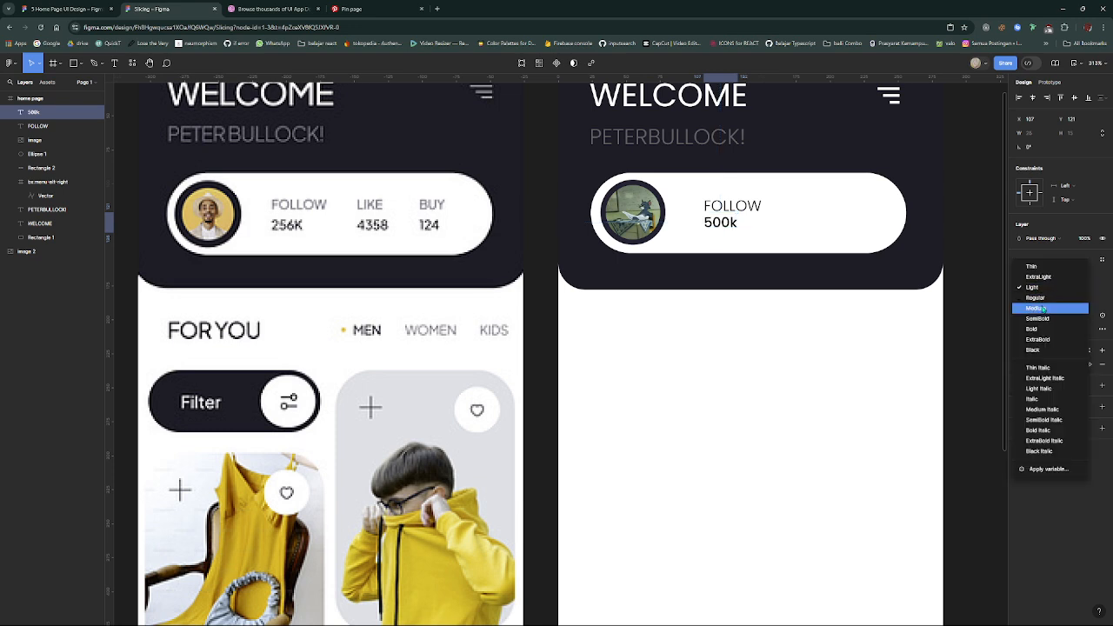
left_click(1042, 309)
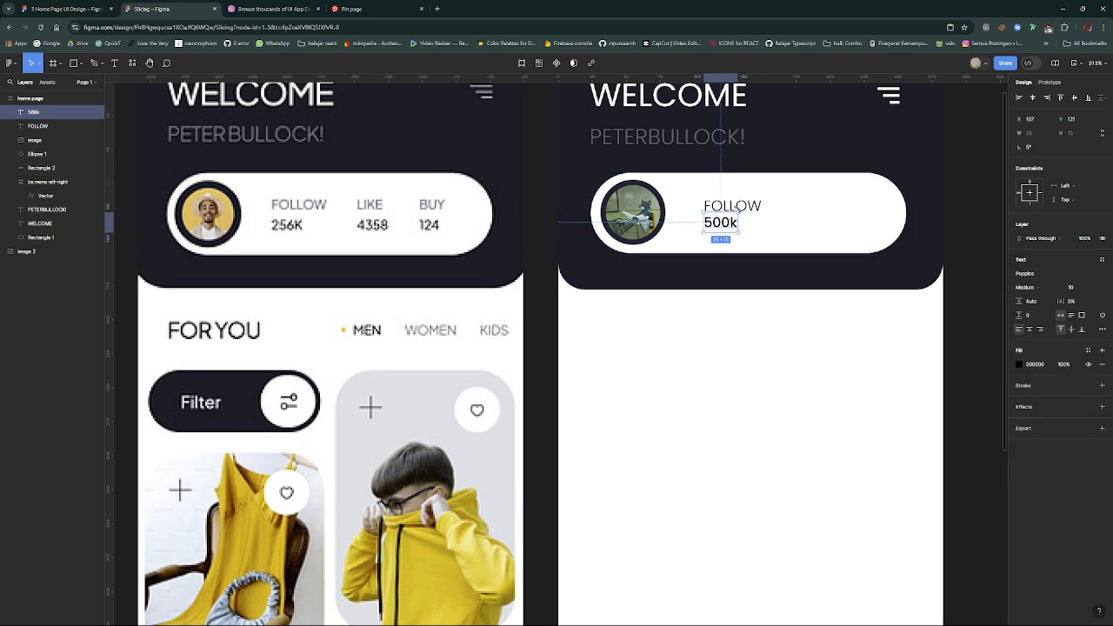
- Give the "FOLLOW" label the gray fill ABABAB and set its weight to Medium
left_click(755, 208)
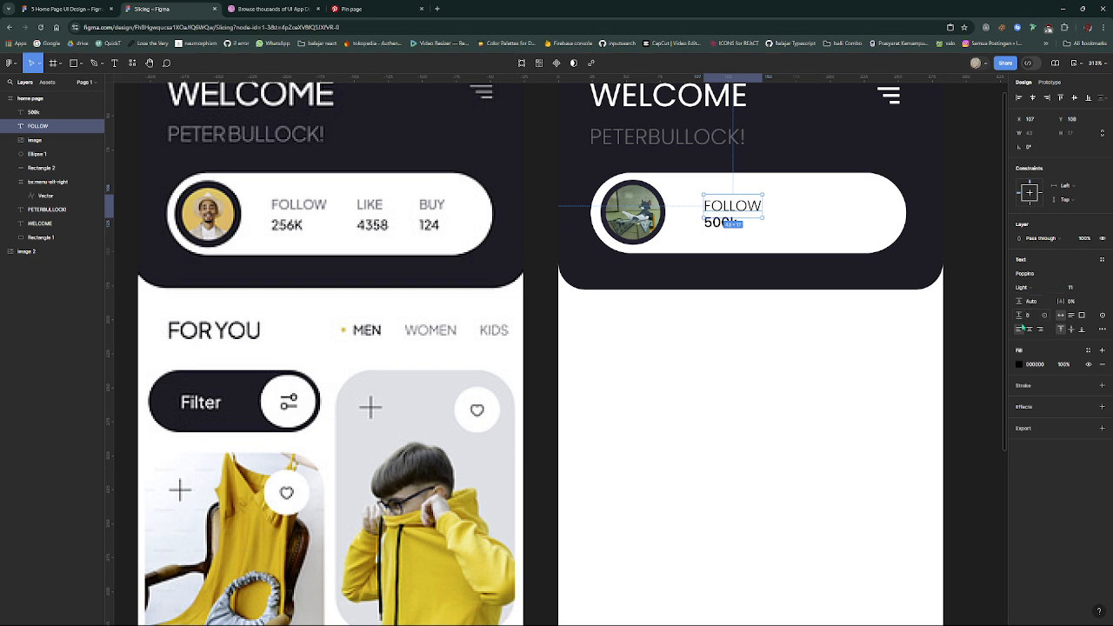
left_click(1019, 364)
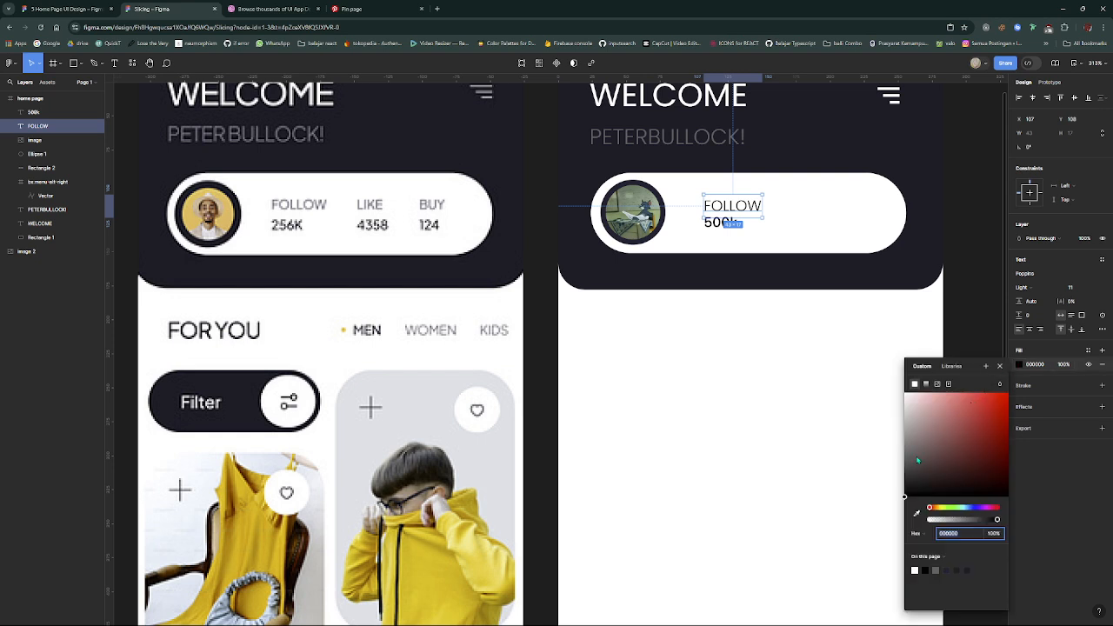
mouse_move(917, 461)
left_mouse_down()
mouse_move(901, 468)
mouse_move(897, 428)
mouse_move(897, 452)
mouse_move(930, 445)
left_mouse_up()
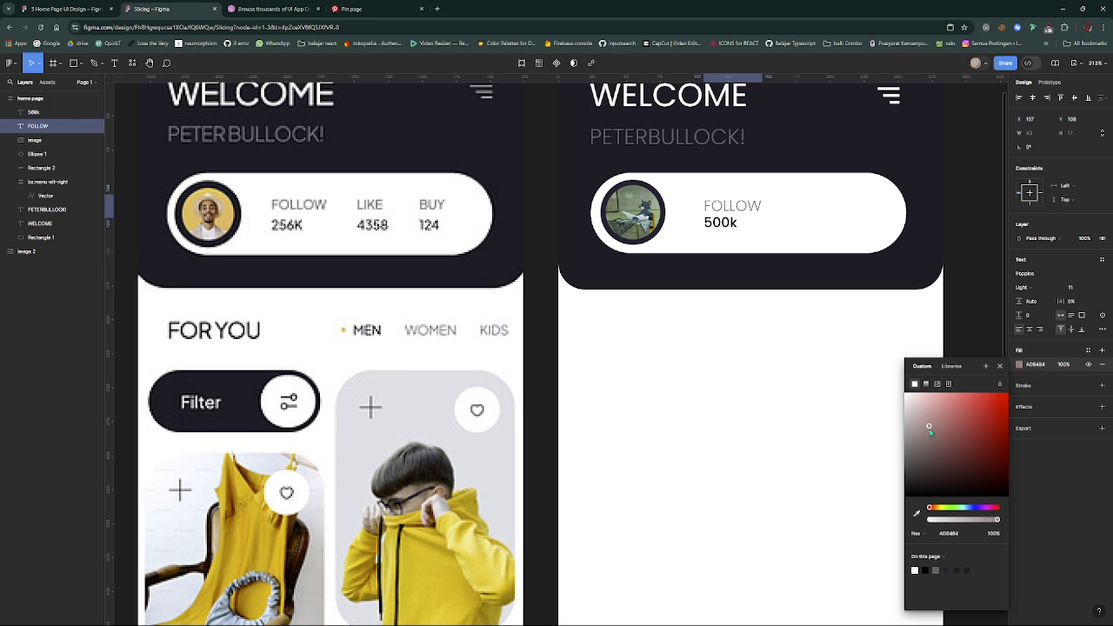
left_click_drag(929, 434, 881, 434)
left_click(1034, 289)
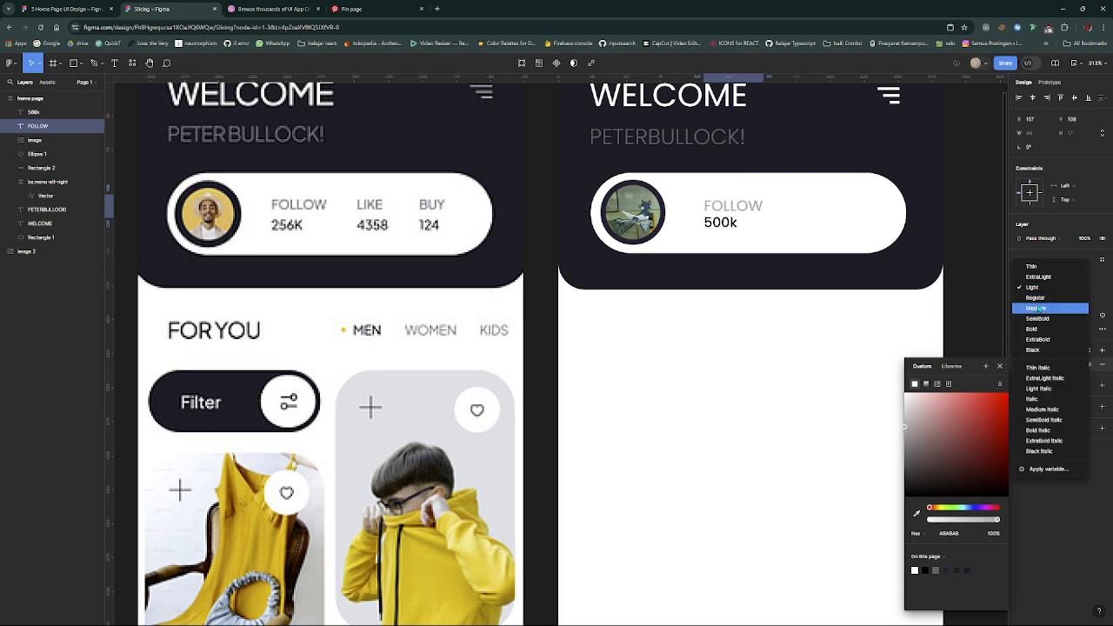
left_click(1040, 309)
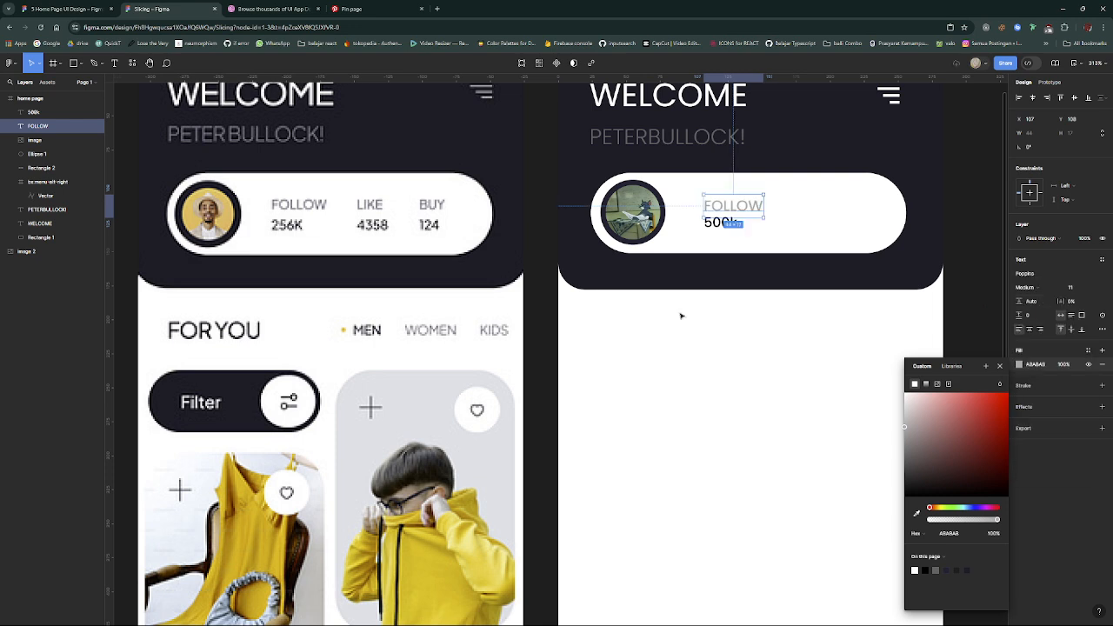
left_click(681, 317)
- Nudge the "FOLLOW" label up to Y 107, slightly farther from the "500k" text
left_click(721, 224)
left_click(728, 332)
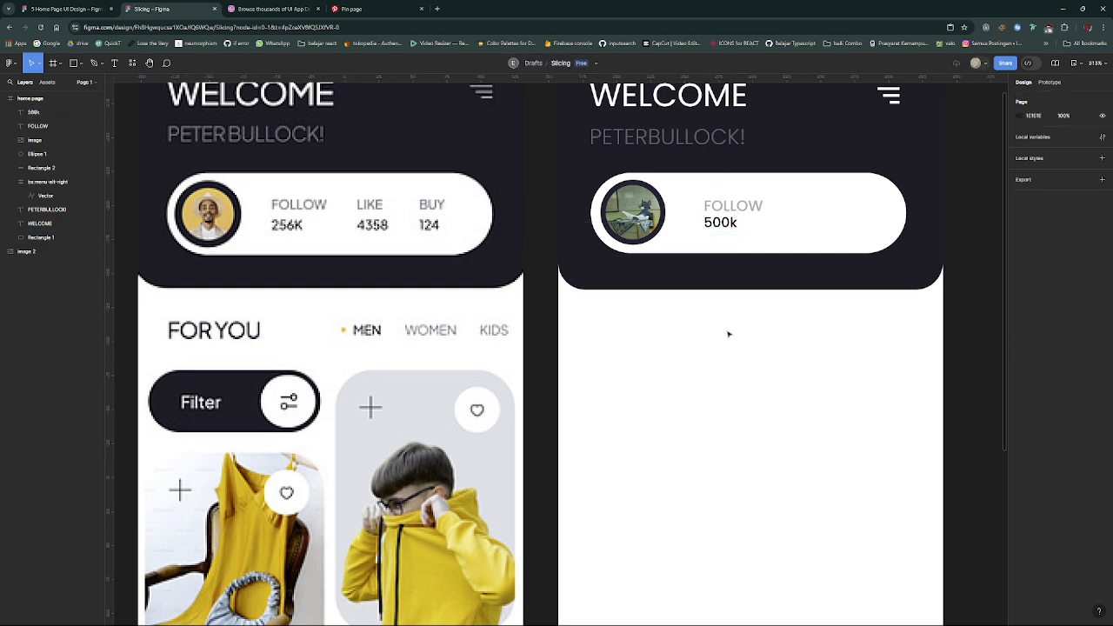
left_click(737, 209)
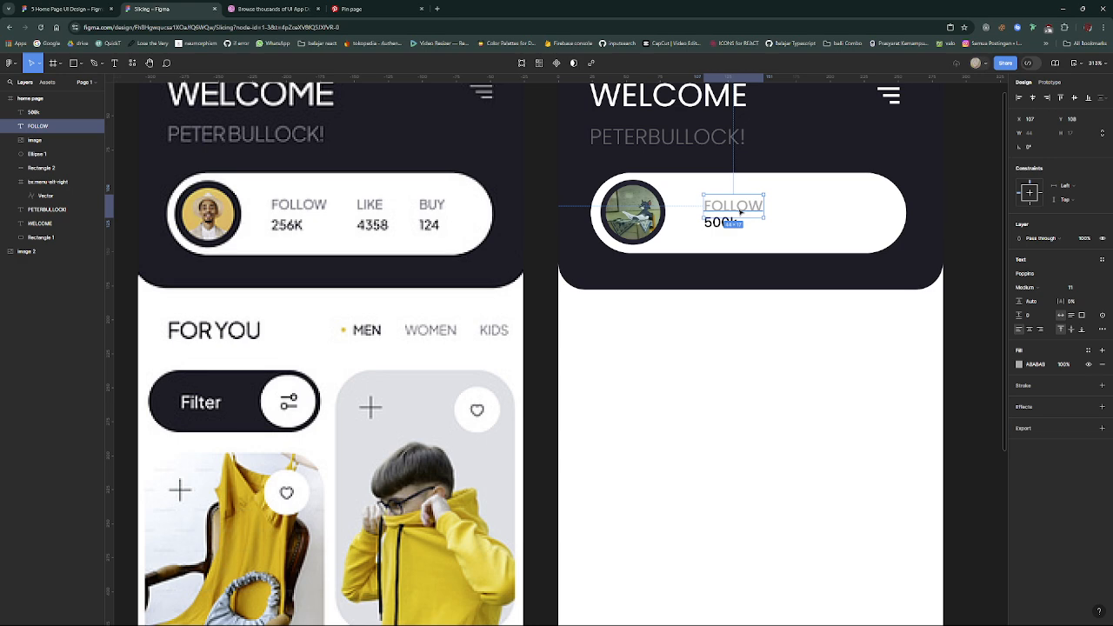
left_click(723, 224)
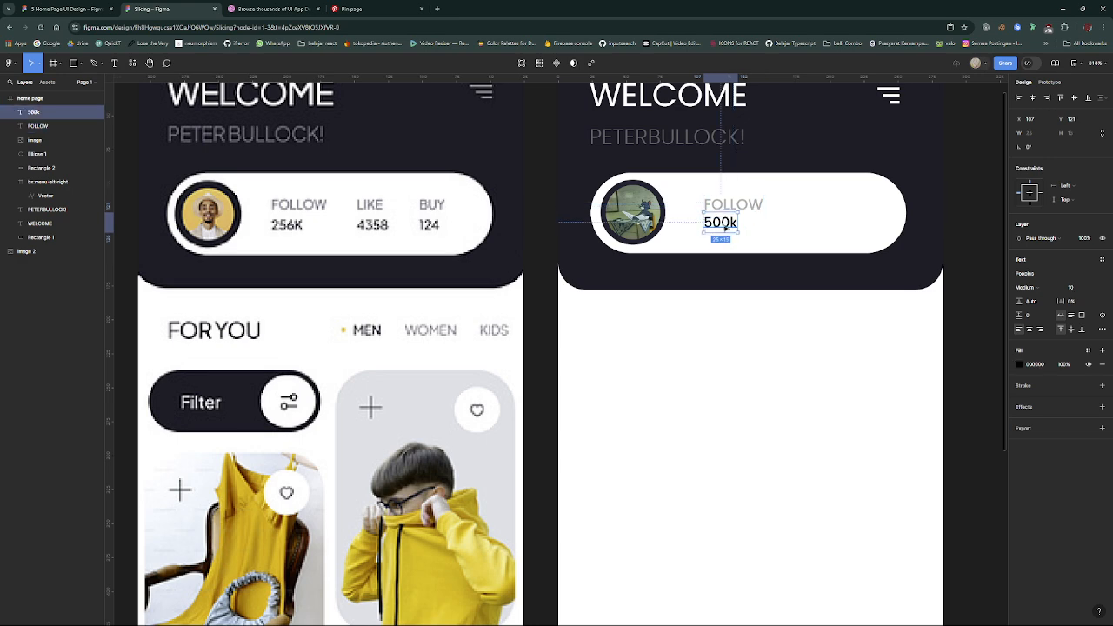
left_click(785, 405)
- Move the "FOLLOW" and "500k" texts together left to X 103 and wrap them in an auto layout frame
scroll(785, 405, "down", 5, "ctrl")
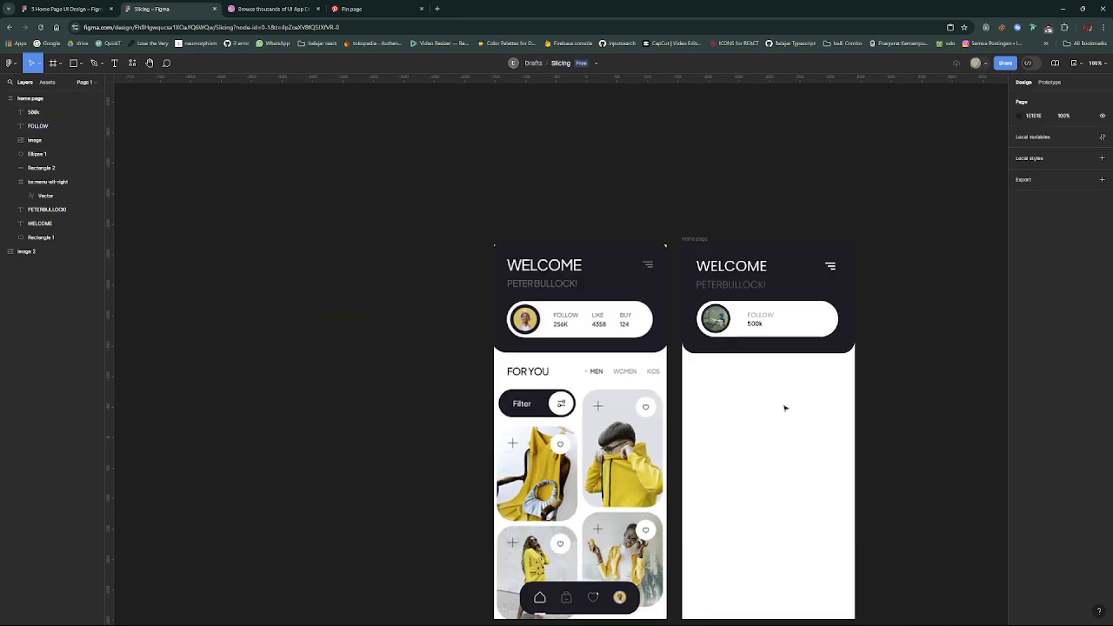
scroll(785, 405, "up", 6, "ctrl")
scroll(748, 357, "up", 2)
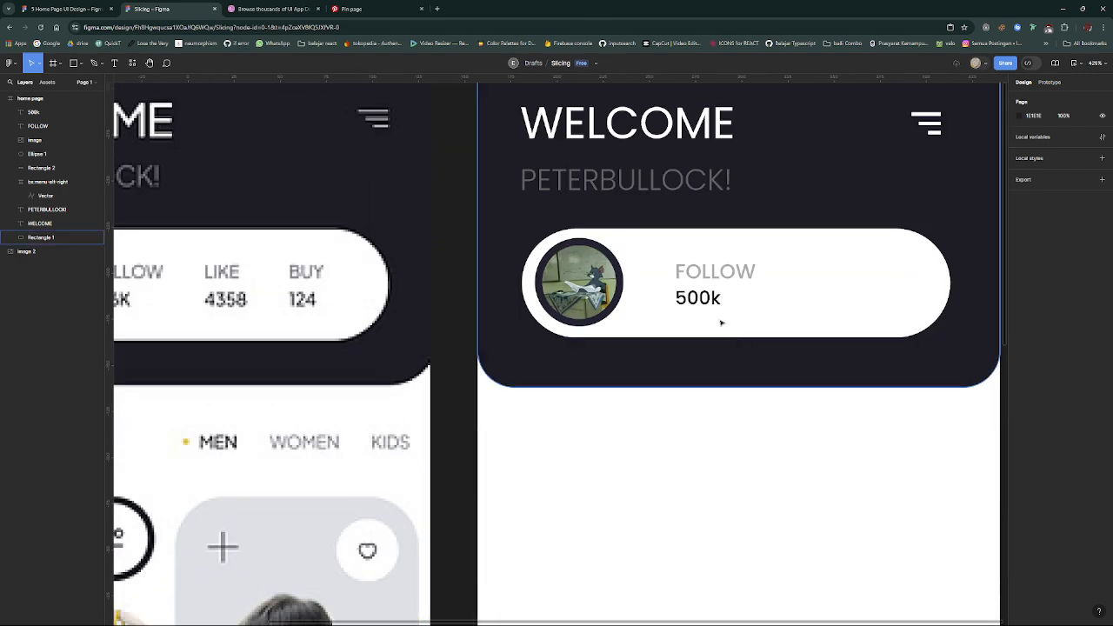
scroll(656, 337, "left", 3)
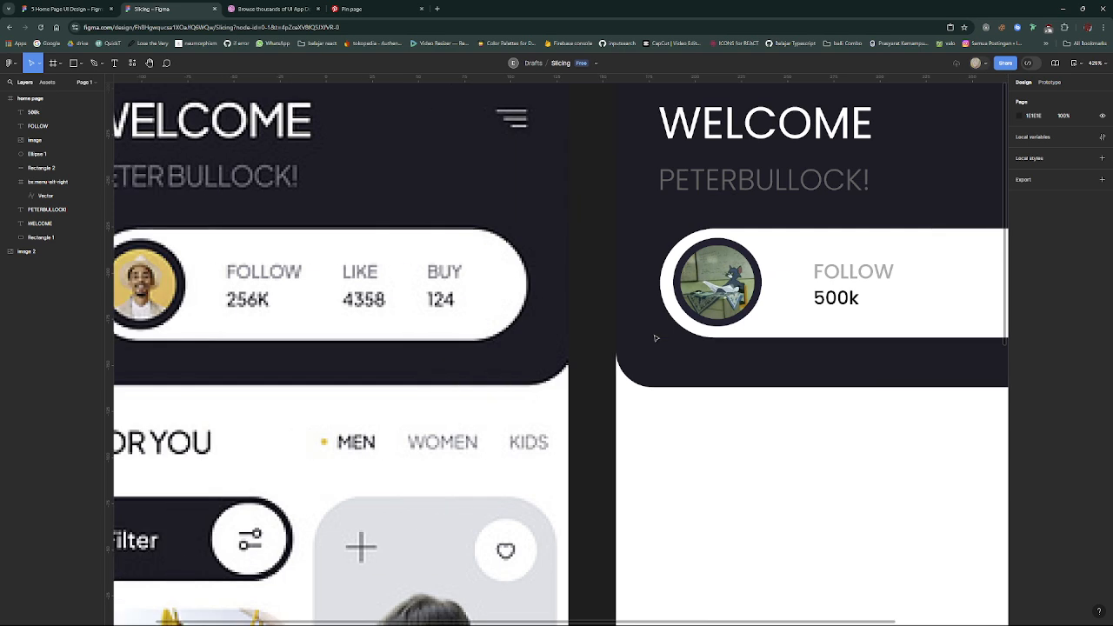
left_click(859, 273)
left_click(847, 298, "shift")
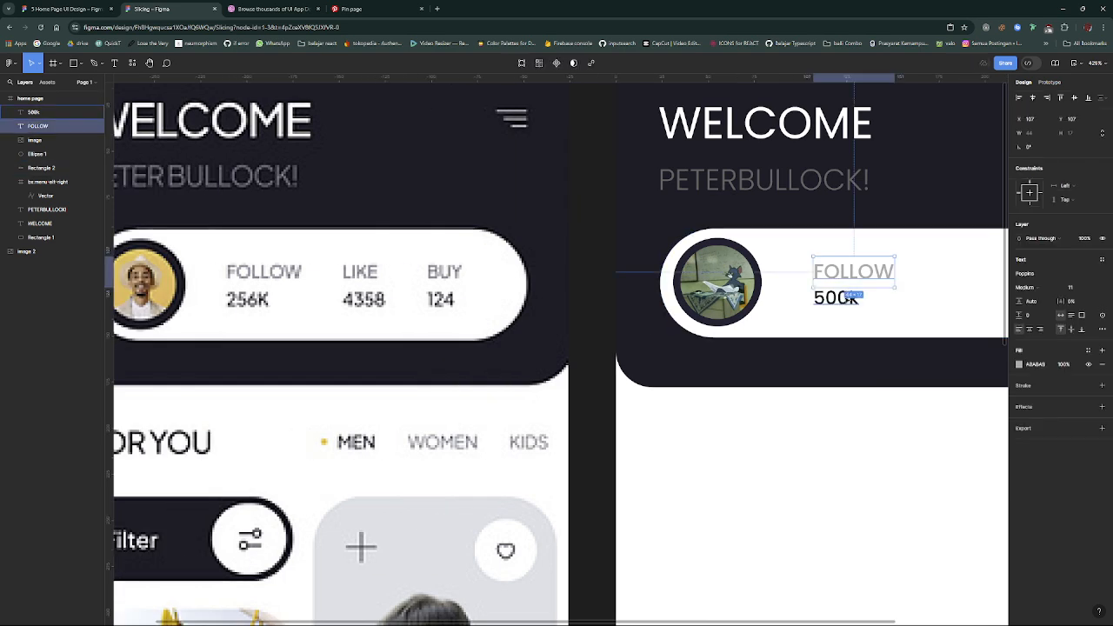
key("Left")
key("Left")
key("Left")
key("Left")
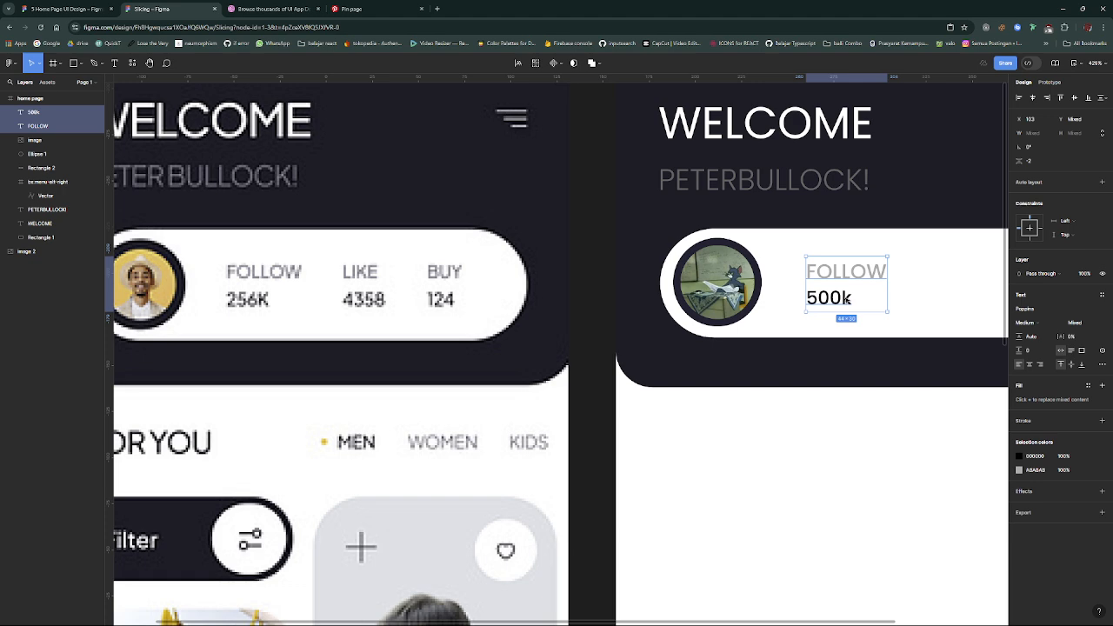
left_click(1103, 182)
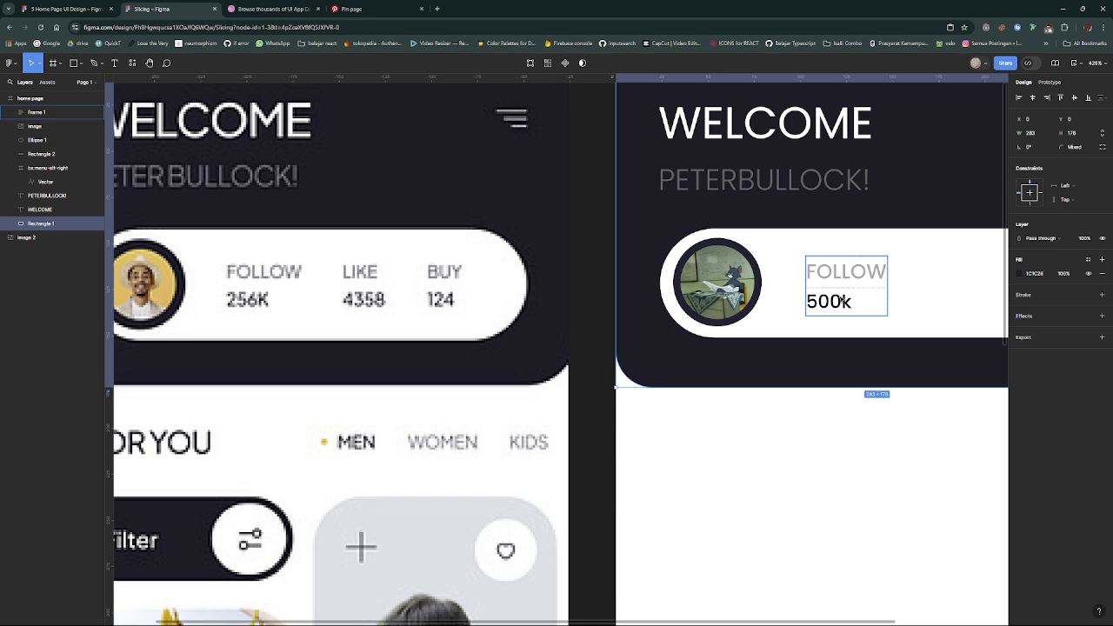
left_click(855, 340)
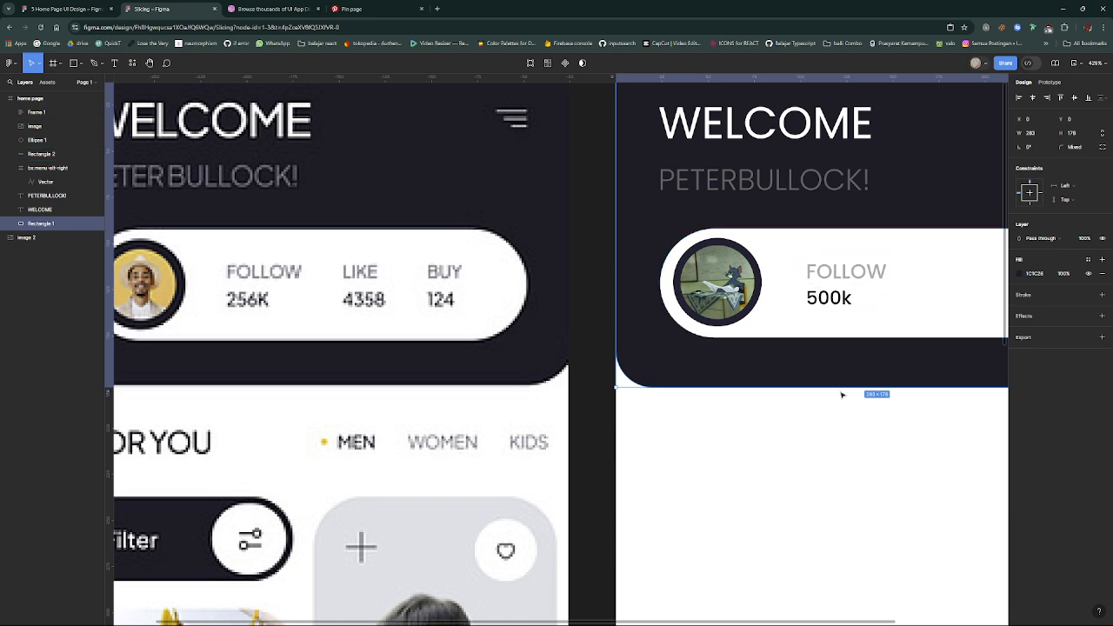
- Duplicate the FOLLOW/500k frame and place the copy to its right in the white bar at X 157
left_click(821, 298)
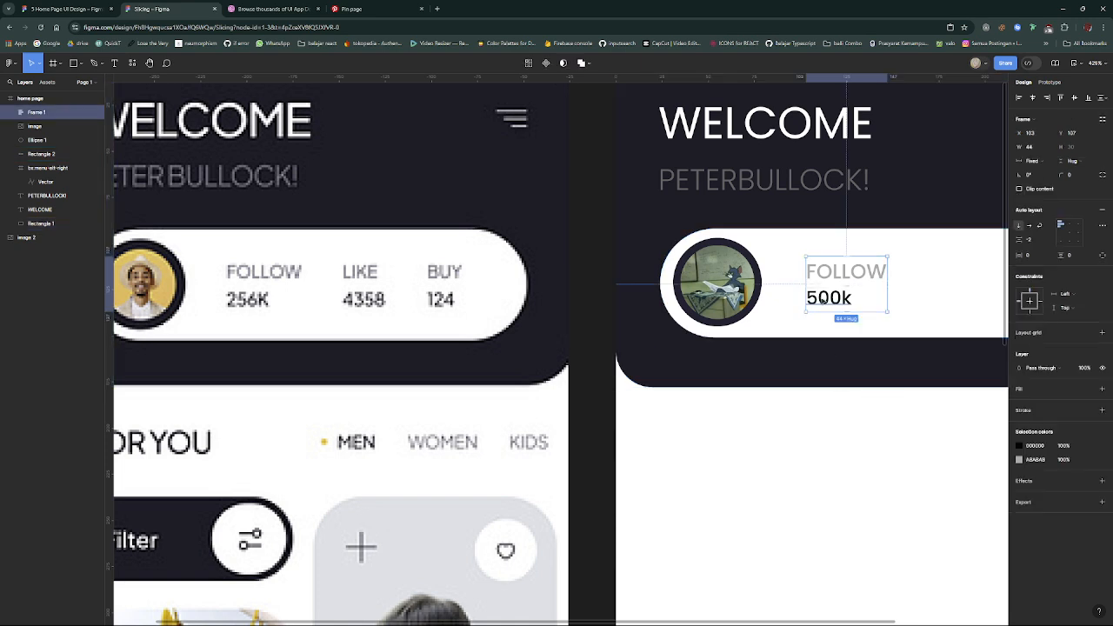
key("ctrl+d")
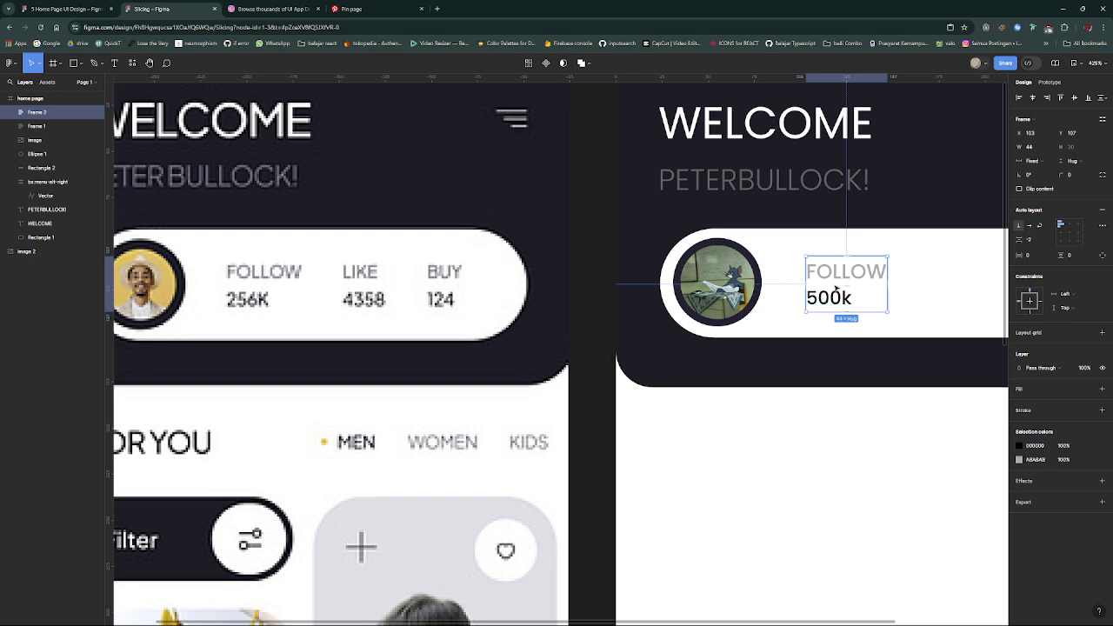
left_click_drag(836, 289, 943, 290)
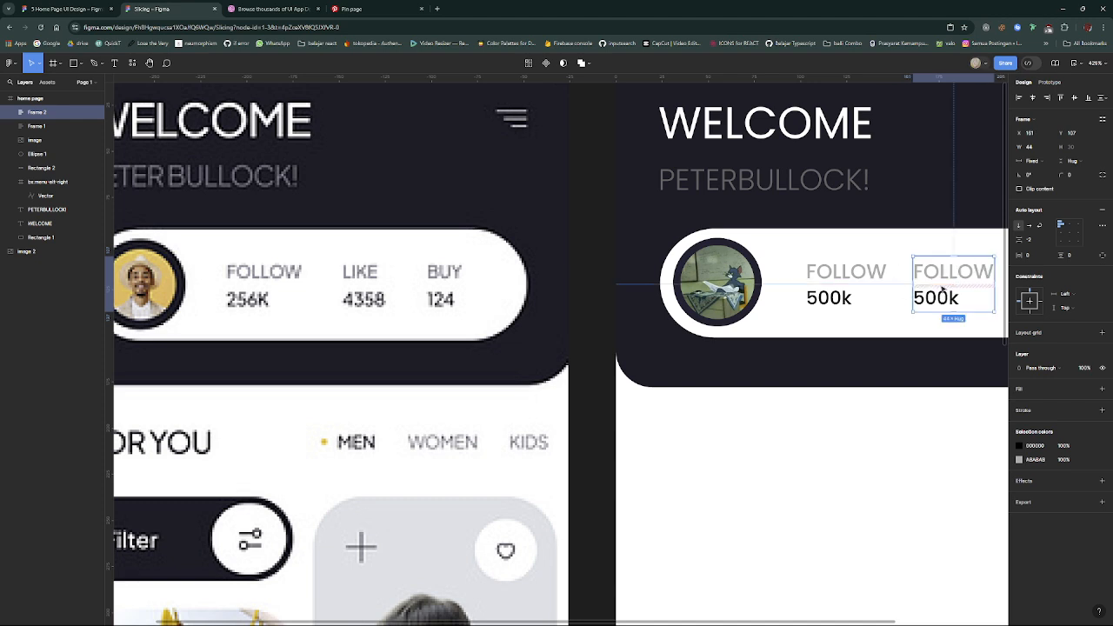
scroll(943, 290, "right", 3)
scroll(888, 289, "left", 2)
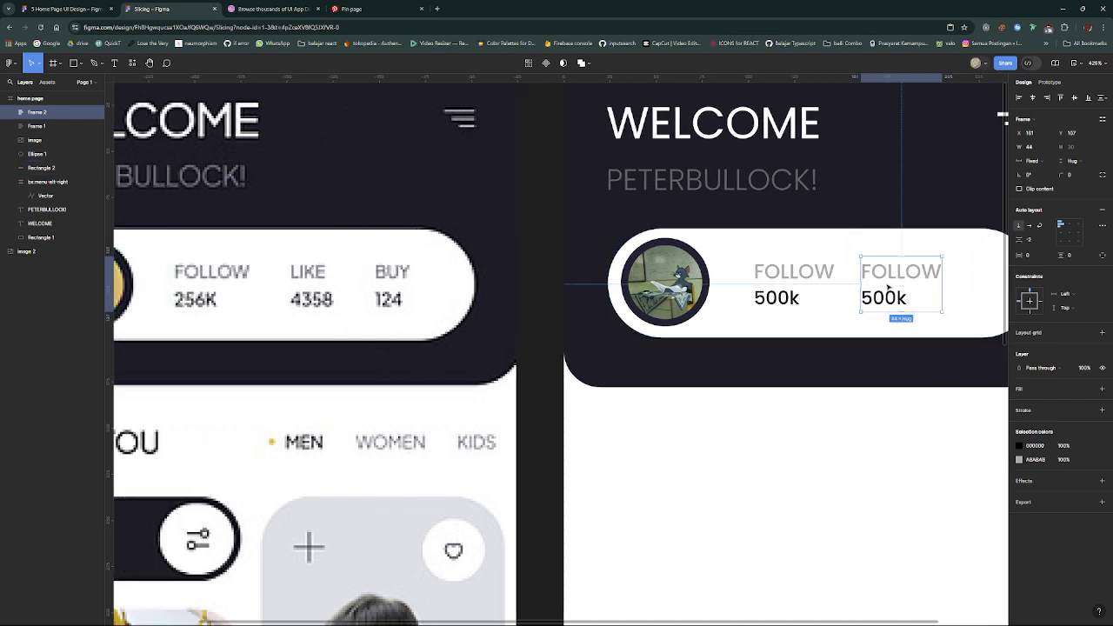
key("Left")
key("Left")
key("Left")
key("Left")
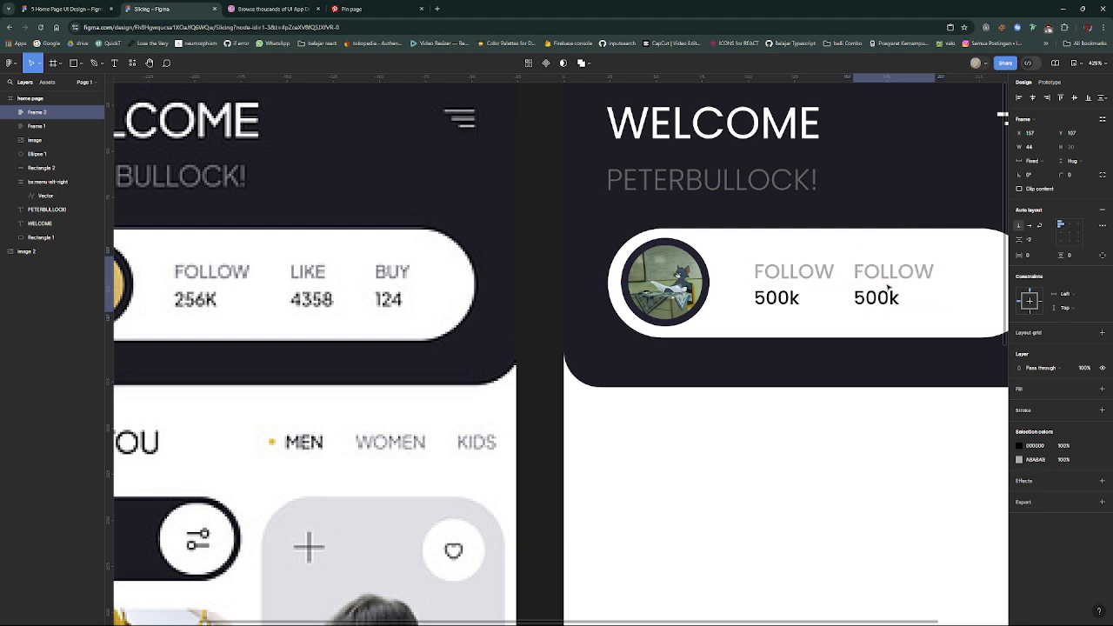
- Move the original FOLLOW/500k frame left to X 97, closer to the avatar
left_click(772, 275)
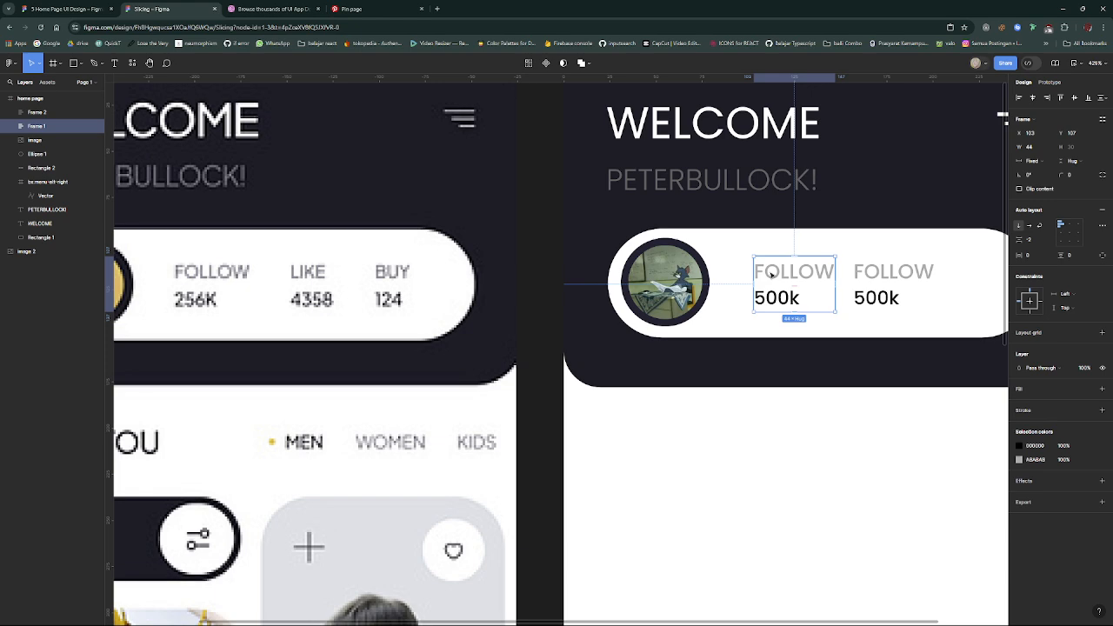
key("Left")
key("Left")
key("Left")
key("Left")
key("Left")
key("Left")
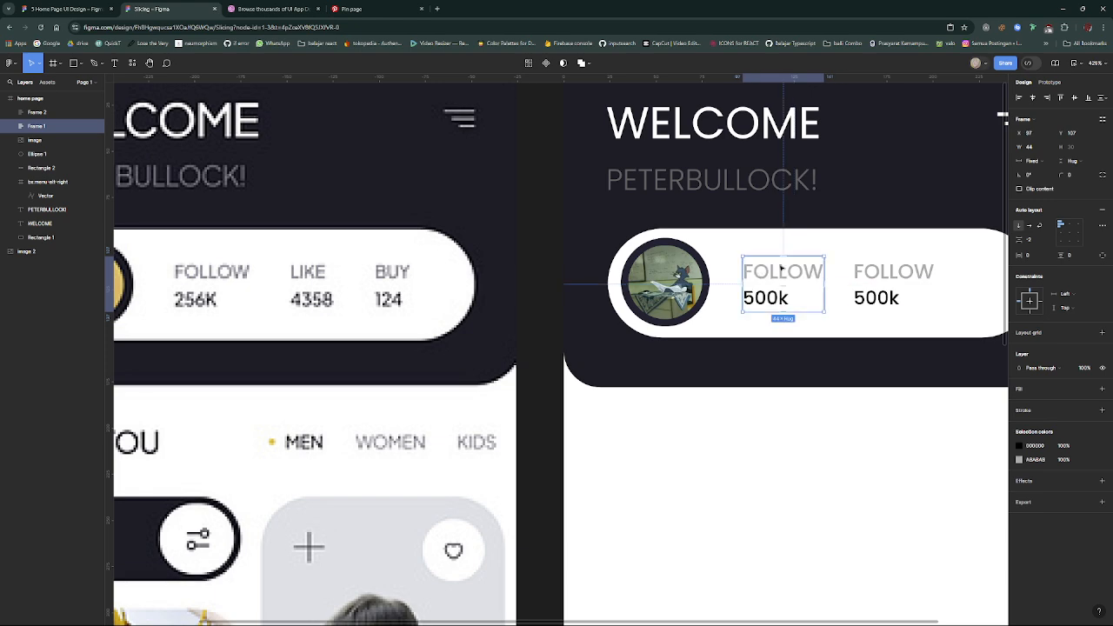
left_click(872, 292)
- Set the font size of both texts in the first stat frame to 10
scroll(745, 271, "down", 3)
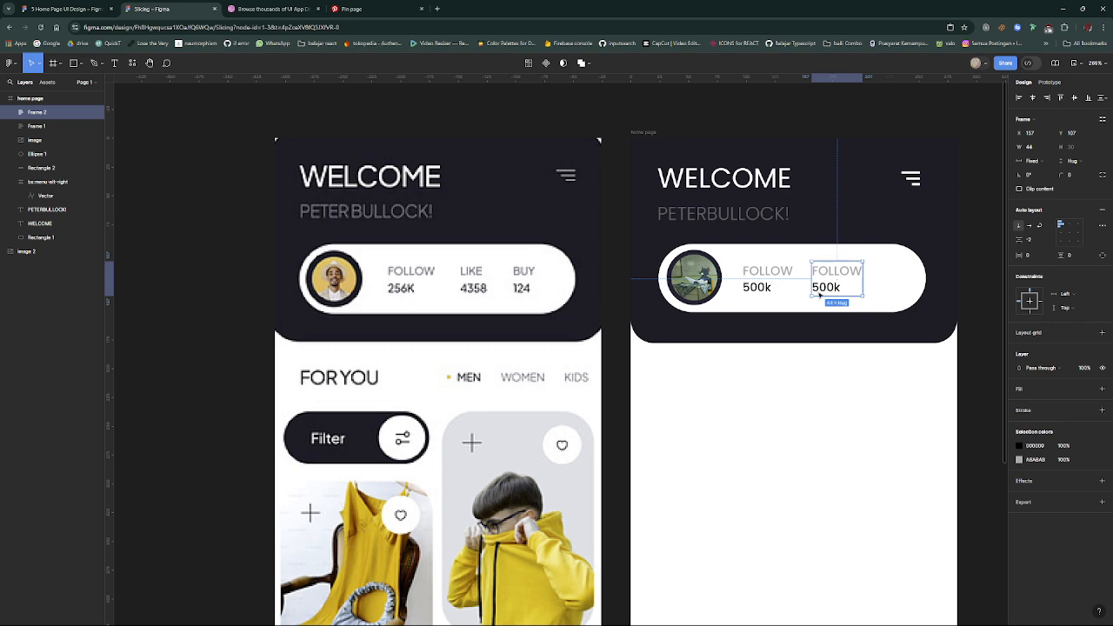
scroll(813, 295, "up", 3)
scroll(815, 295, "up", 1)
double_click(738, 283)
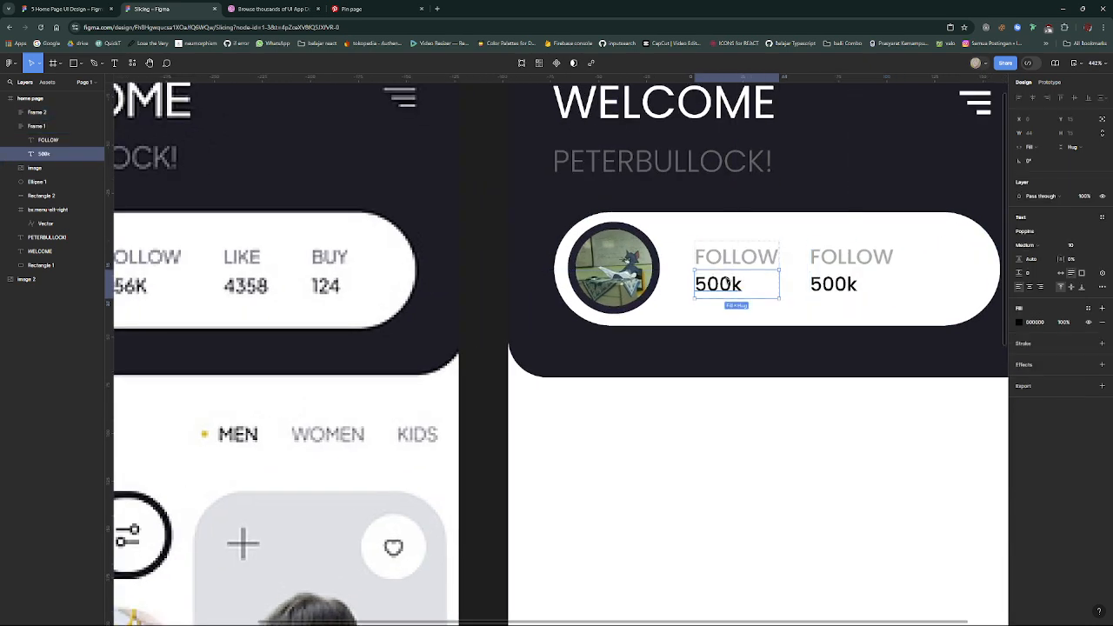
left_click(742, 258, "shift")
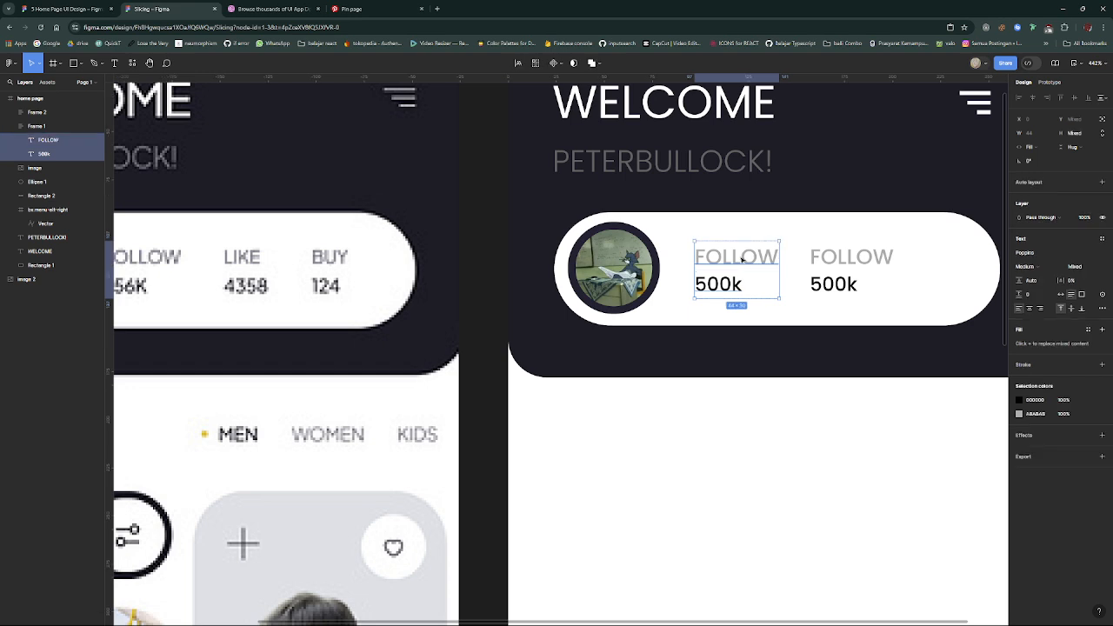
left_click(1090, 271)
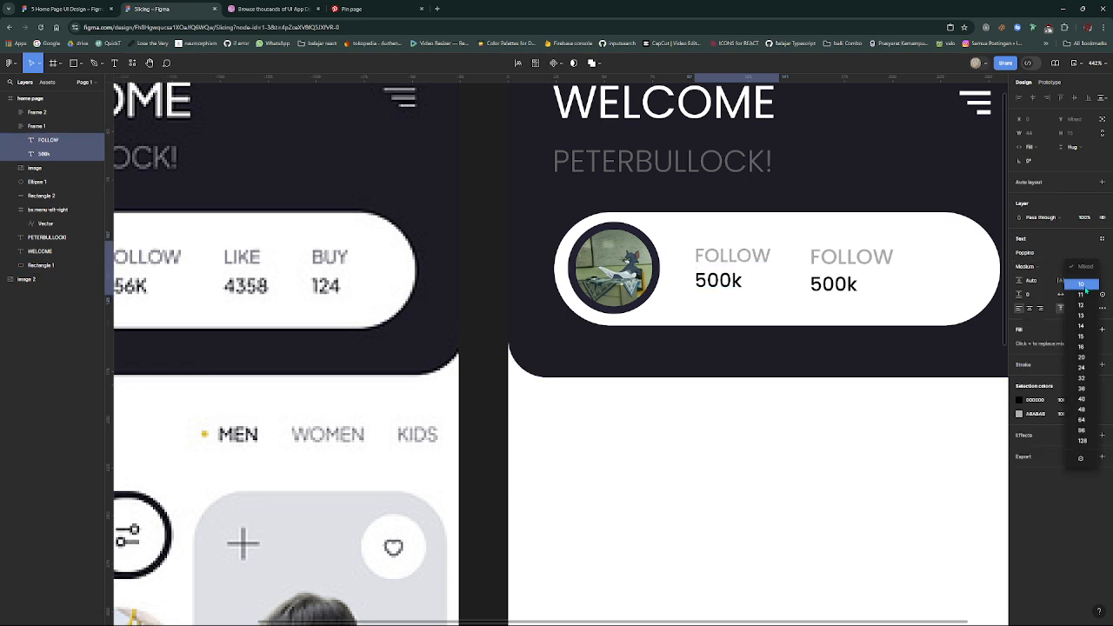
left_click(1085, 288)
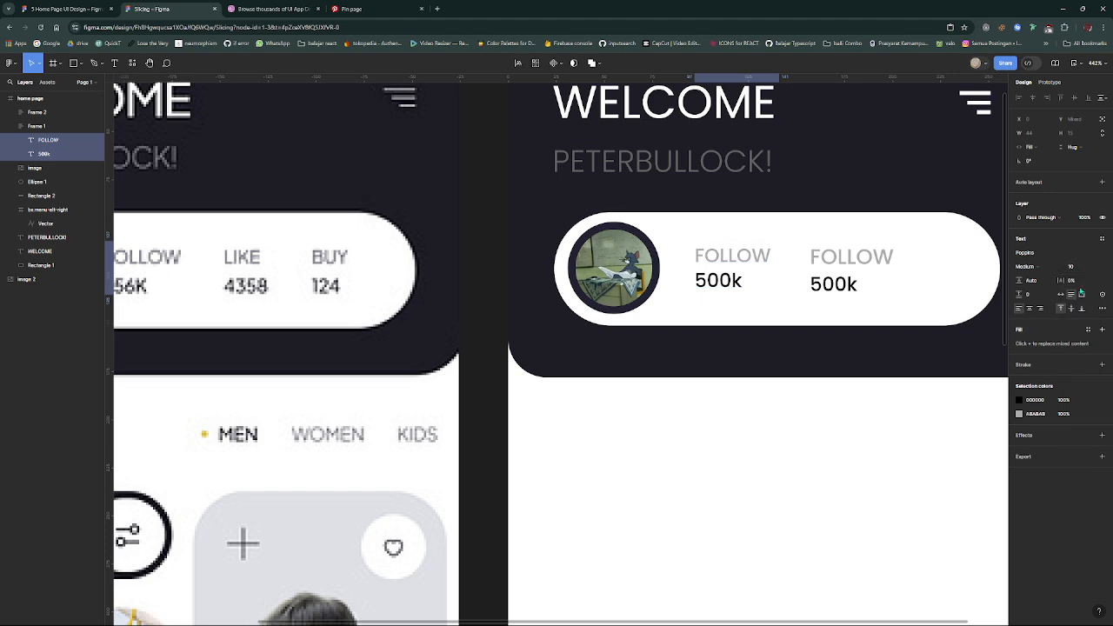
- Set the font size of the "FOLLOW" label in the first stat frame to 9
double_click(757, 255)
key("Escape")
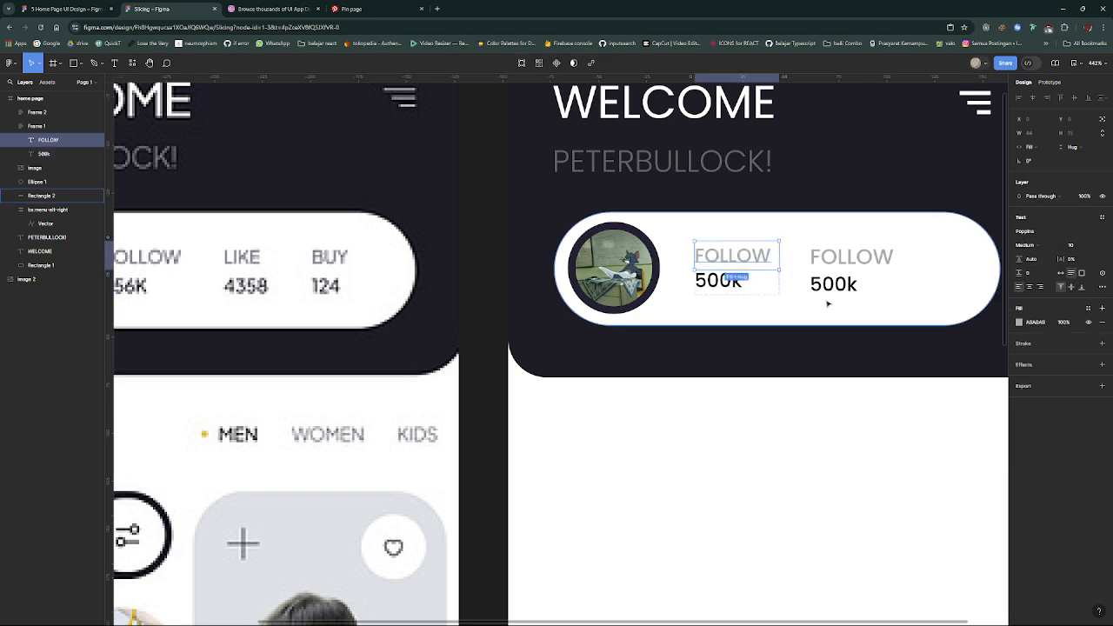
left_click(1076, 246)
type("9")
key("Return")
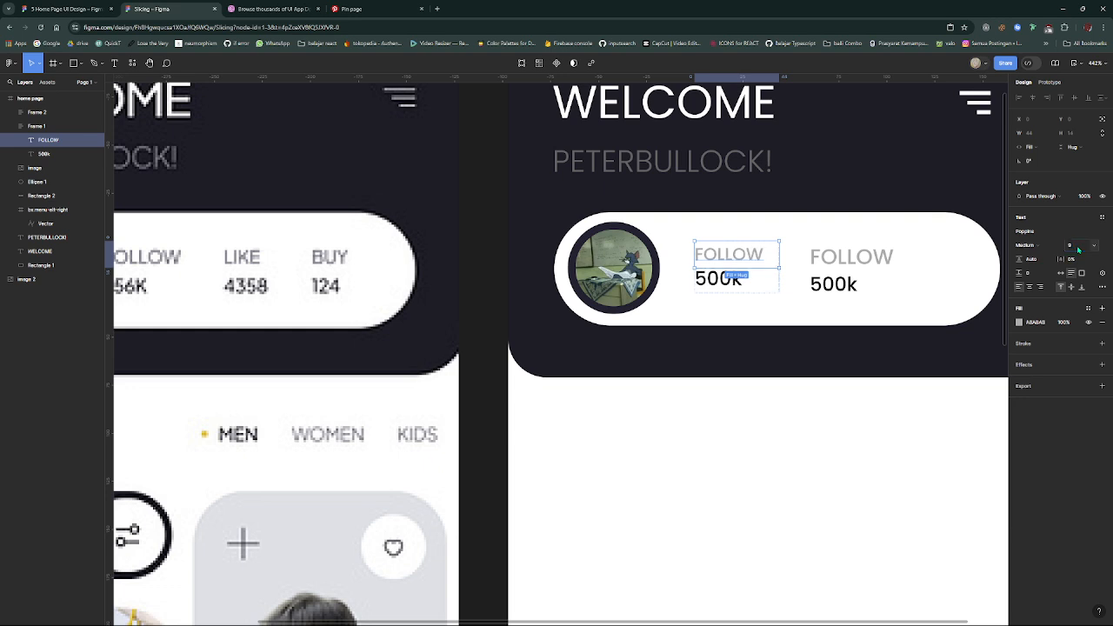
- Set the font size of the "500k" text in the first stat frame to 8
left_click(718, 281)
left_click(1076, 246)
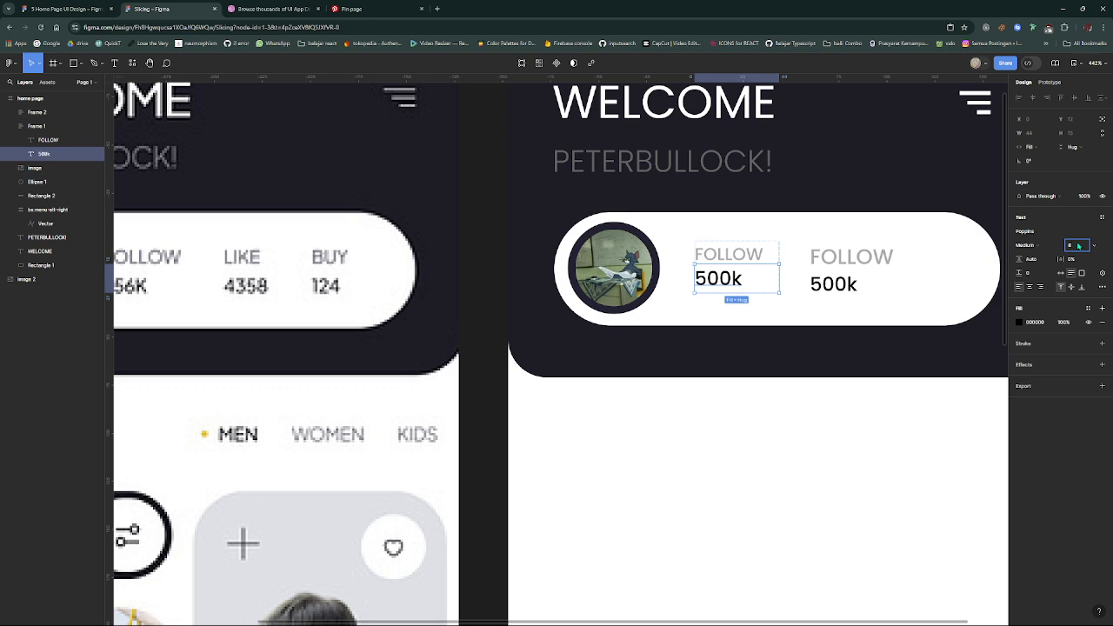
key("Return")
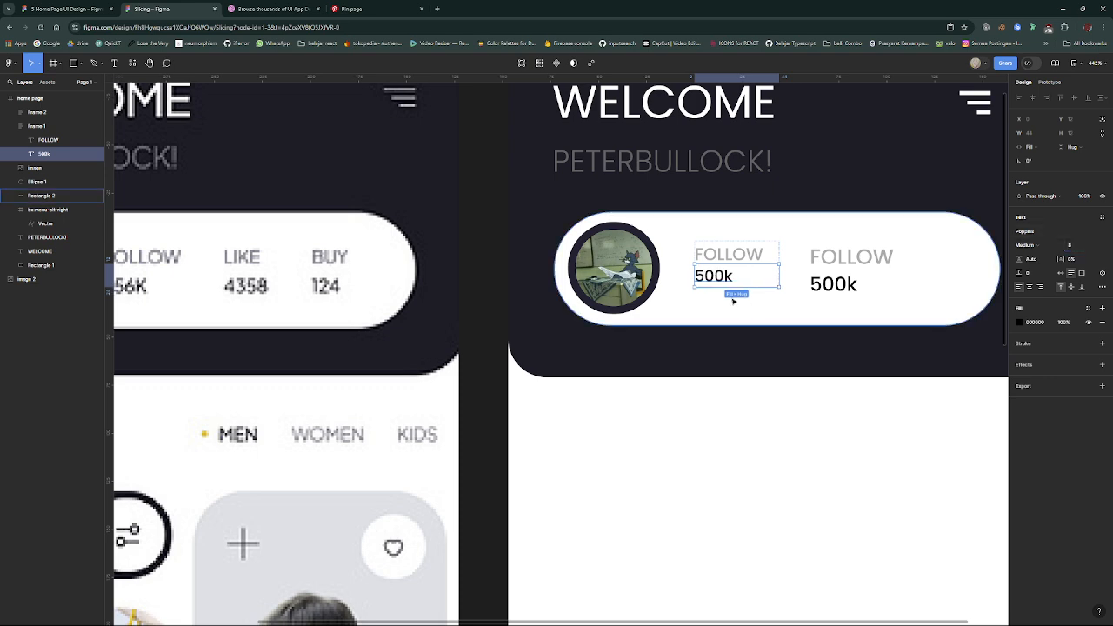
scroll(667, 316, "down", 2)
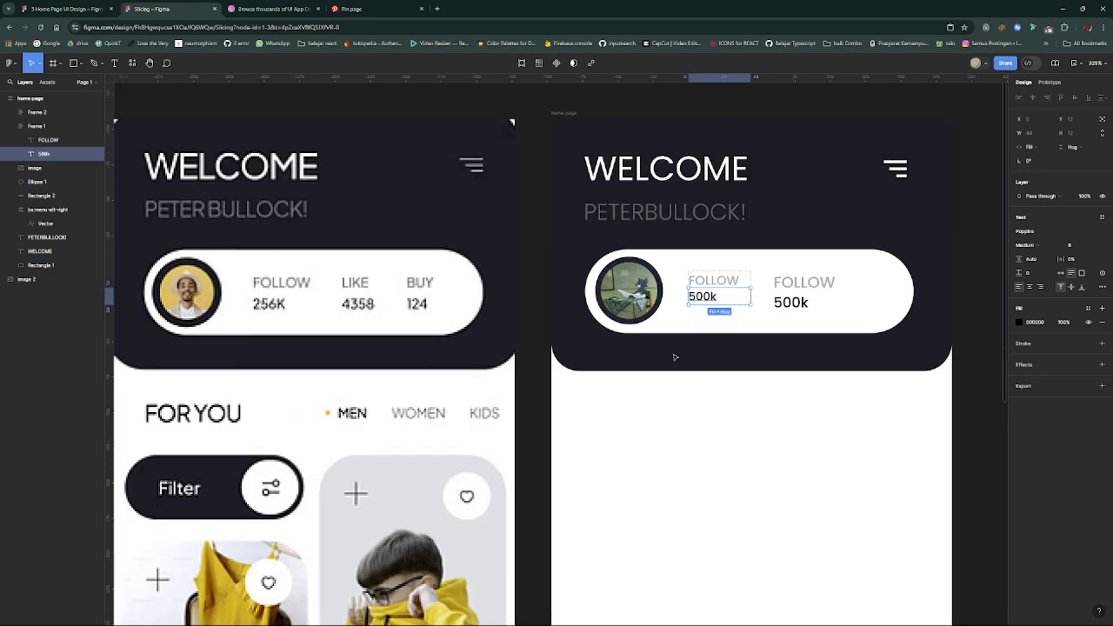
left_click(694, 401)
- Set the vertical spacing between FOLLOW and 500k in the first stat frame to 0 and nudge the frame slightly down
left_click(718, 296)
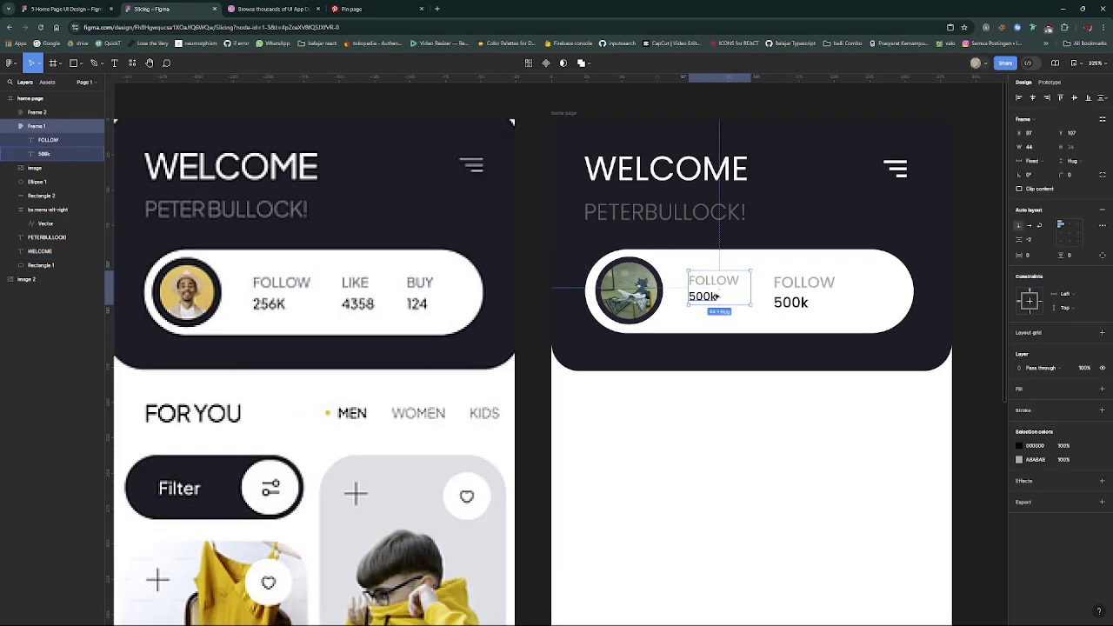
scroll(719, 293, "up", 1)
left_click_drag(722, 286, 724, 291)
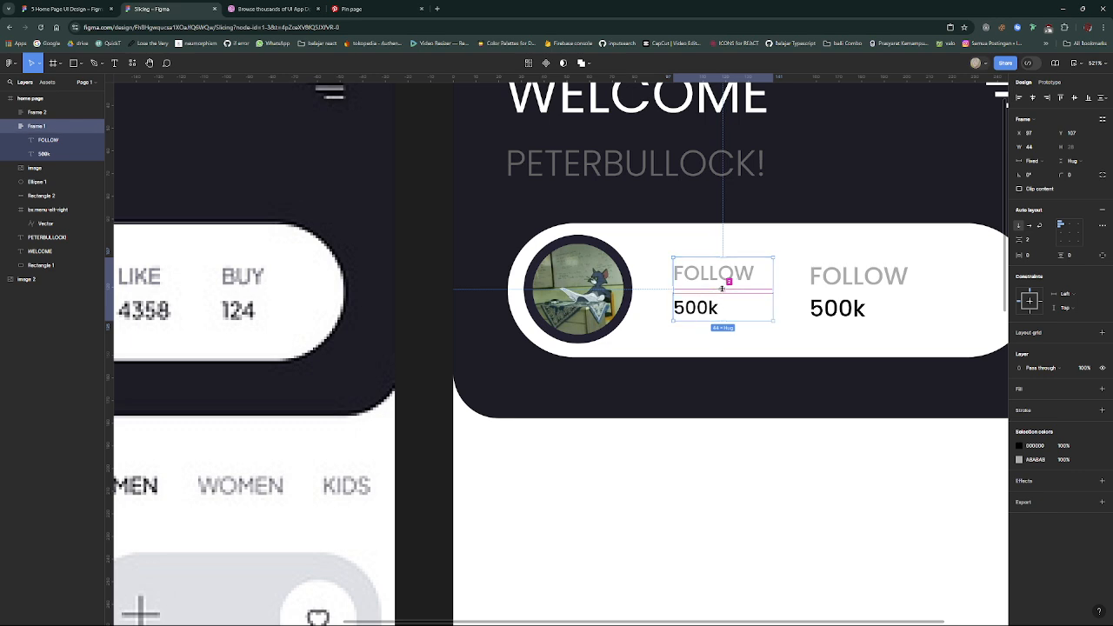
left_click_drag(722, 288, 712, 308)
- Delete the larger second FOLLOW/500k frame and replace it with a duplicate of the resized first stat frame at X 139
left_click(819, 294)
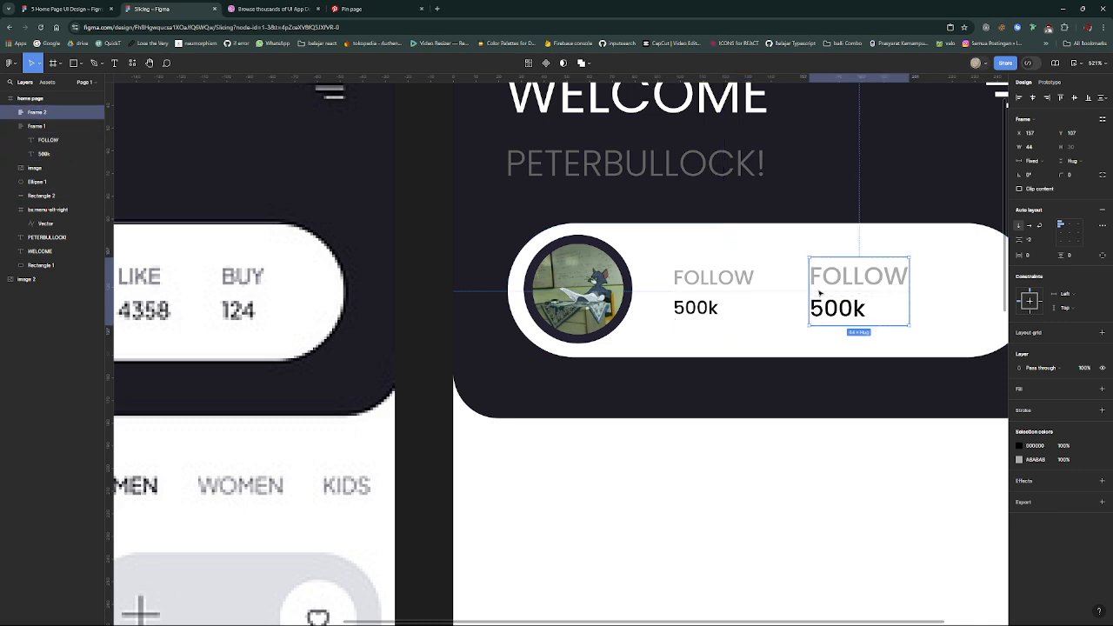
key("Delete")
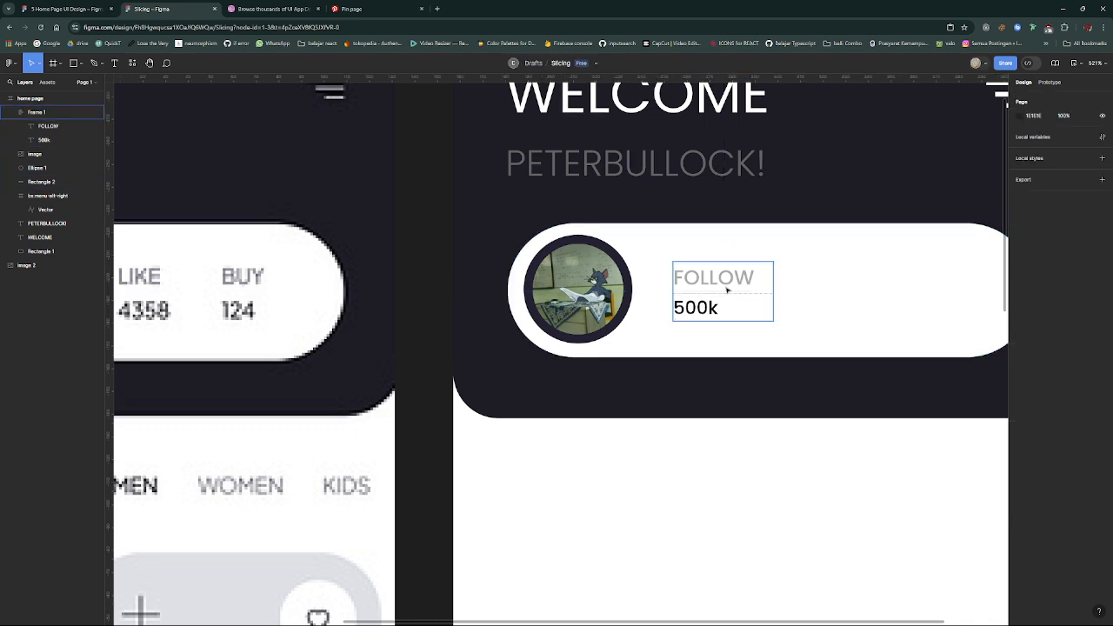
left_click(721, 303)
key("Delete")
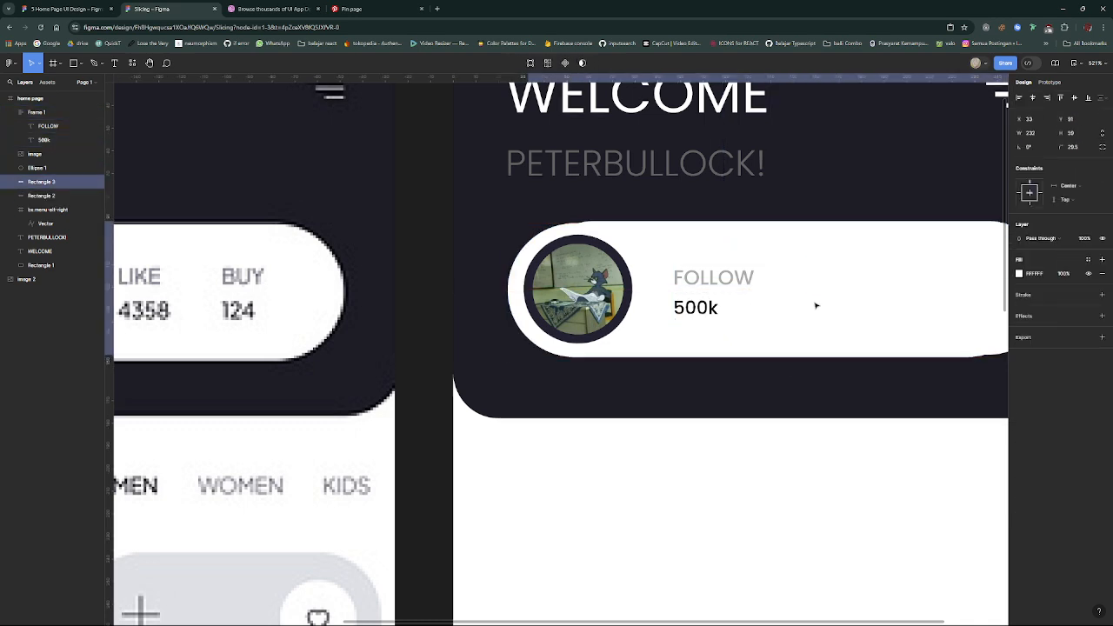
left_click(770, 301)
left_click(705, 294)
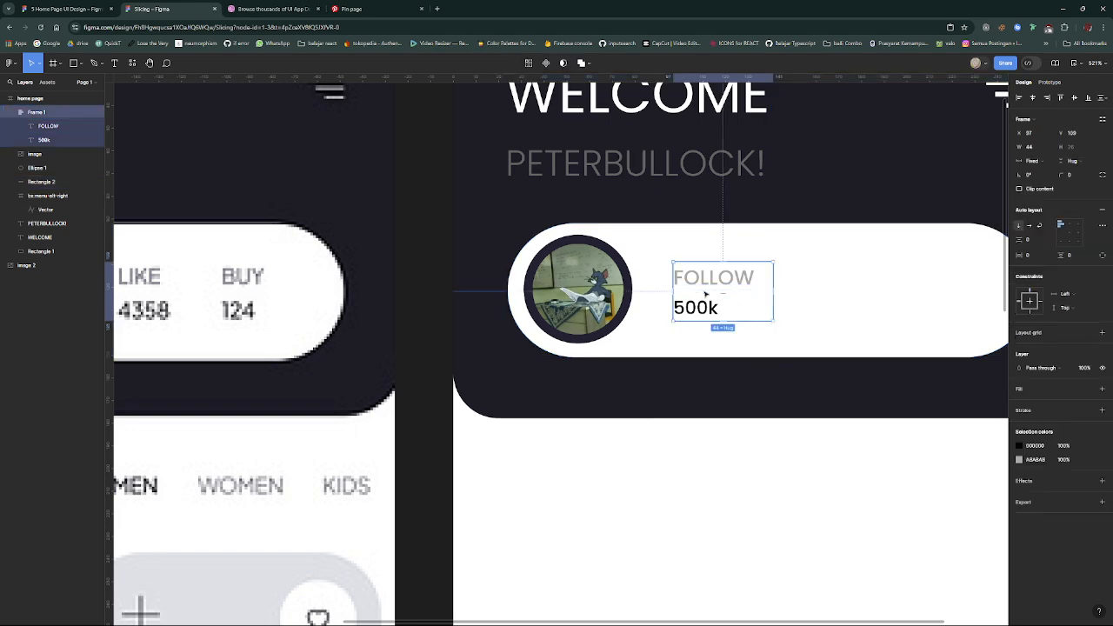
key("shift+a")
left_click_drag(710, 295, 800, 294)
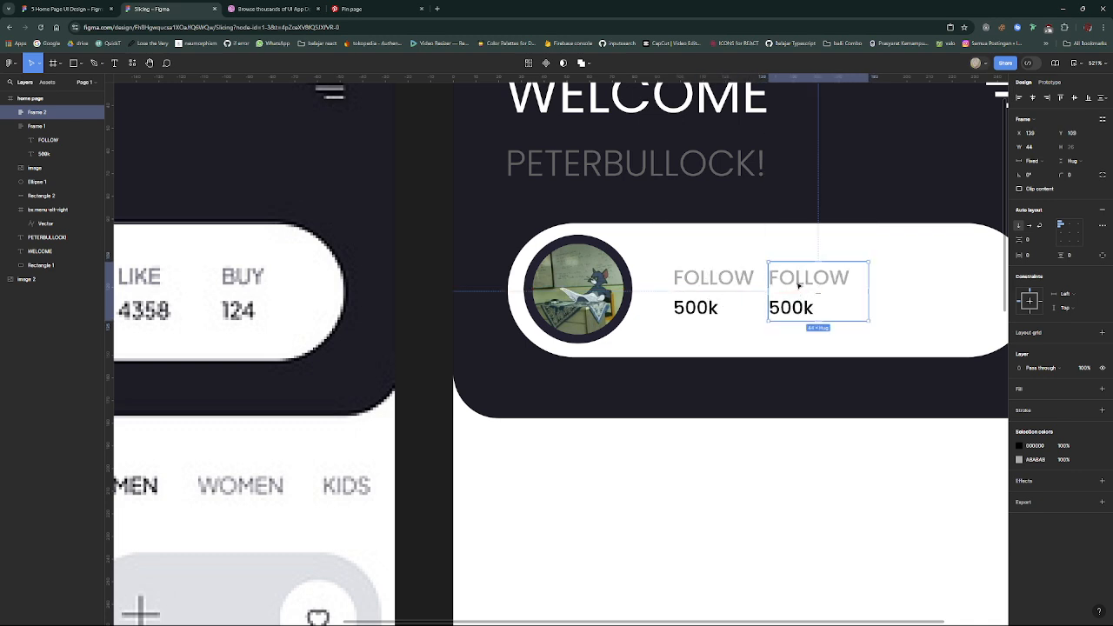
- Change the second stat frame's label to LIKE and its value to 7000
double_click(798, 285)
double_click(796, 283)
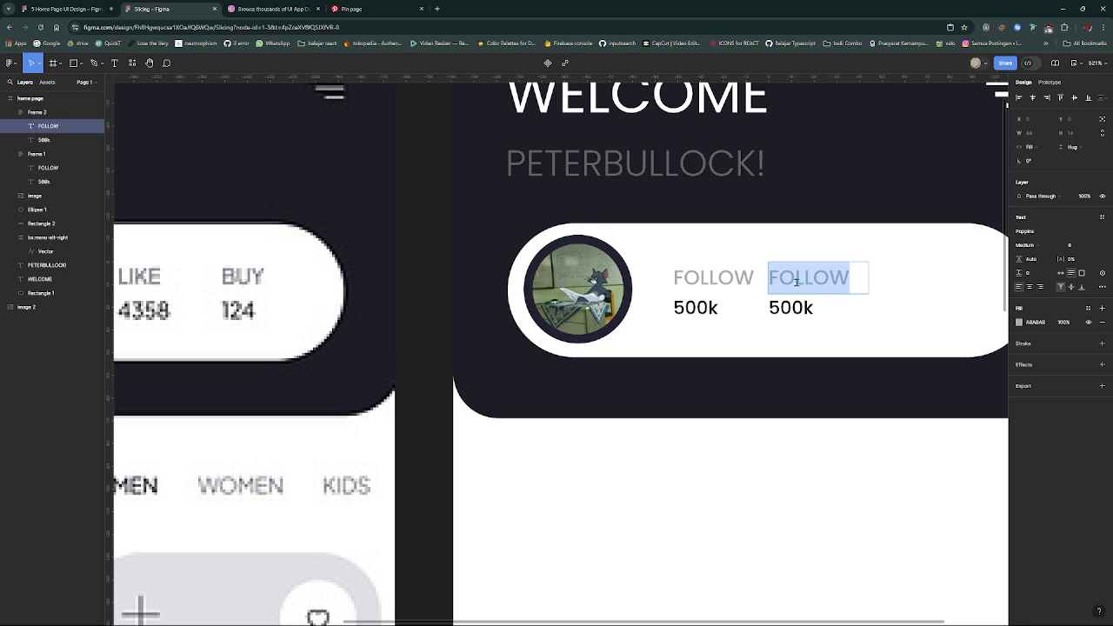
type("LI")
key("BackSpace")
type("IKE")
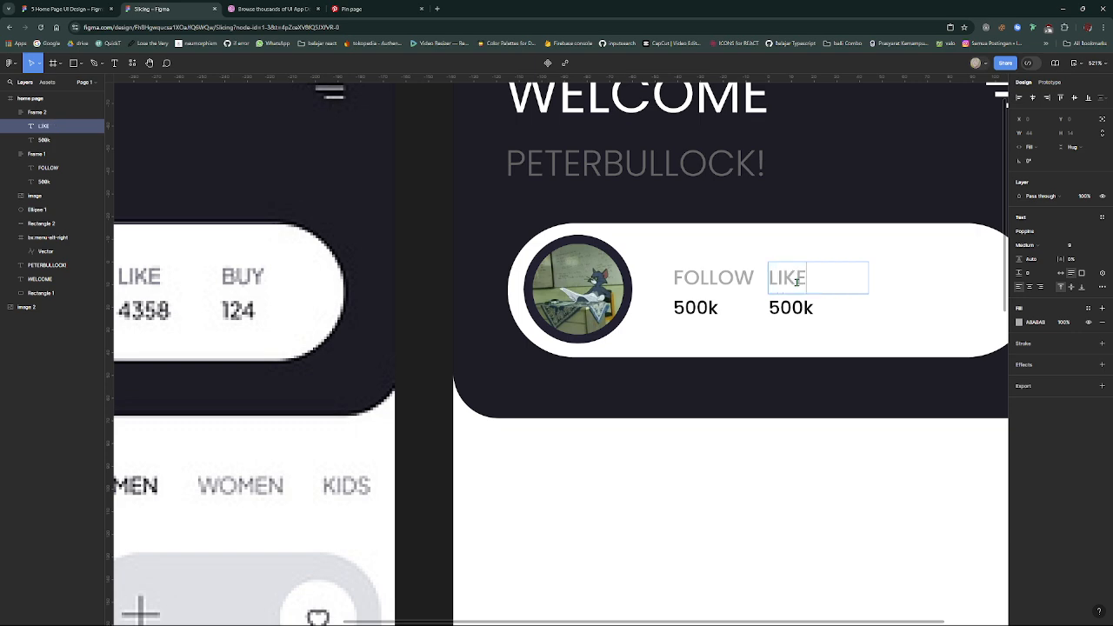
left_click(790, 306)
double_click(791, 305)
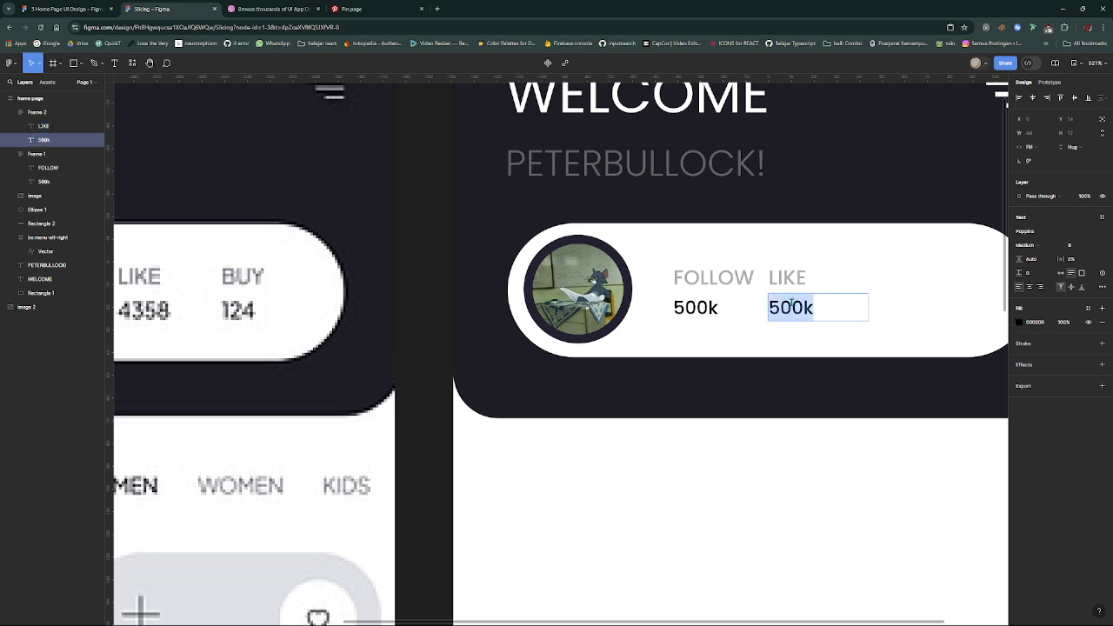
type("7000")
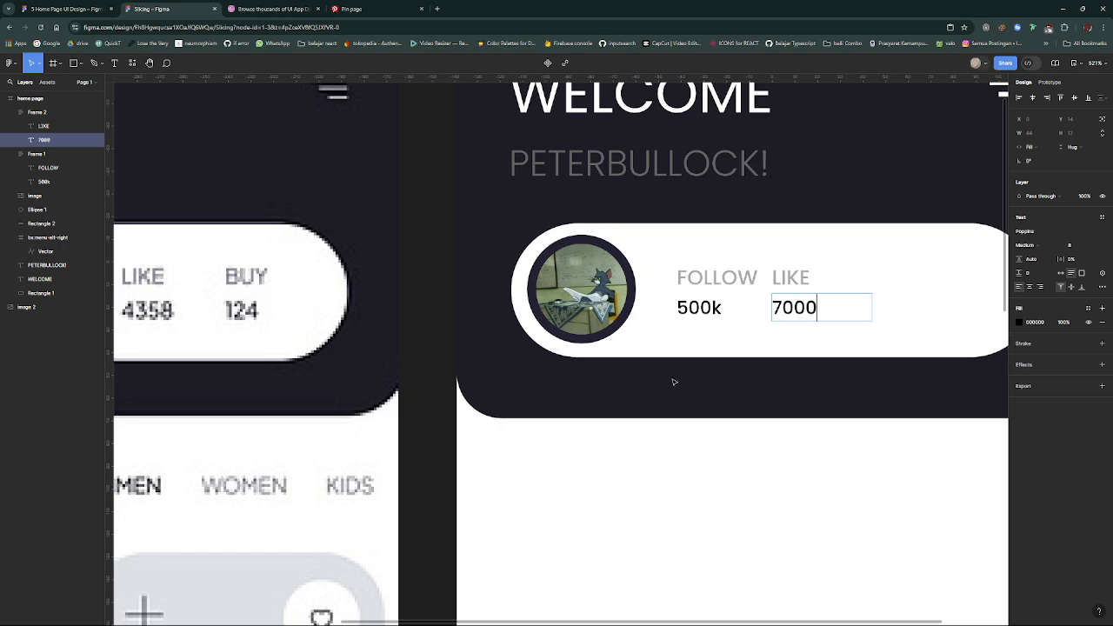
scroll(671, 379, "left", 1)
scroll(668, 378, "right", 4)
key("Escape")
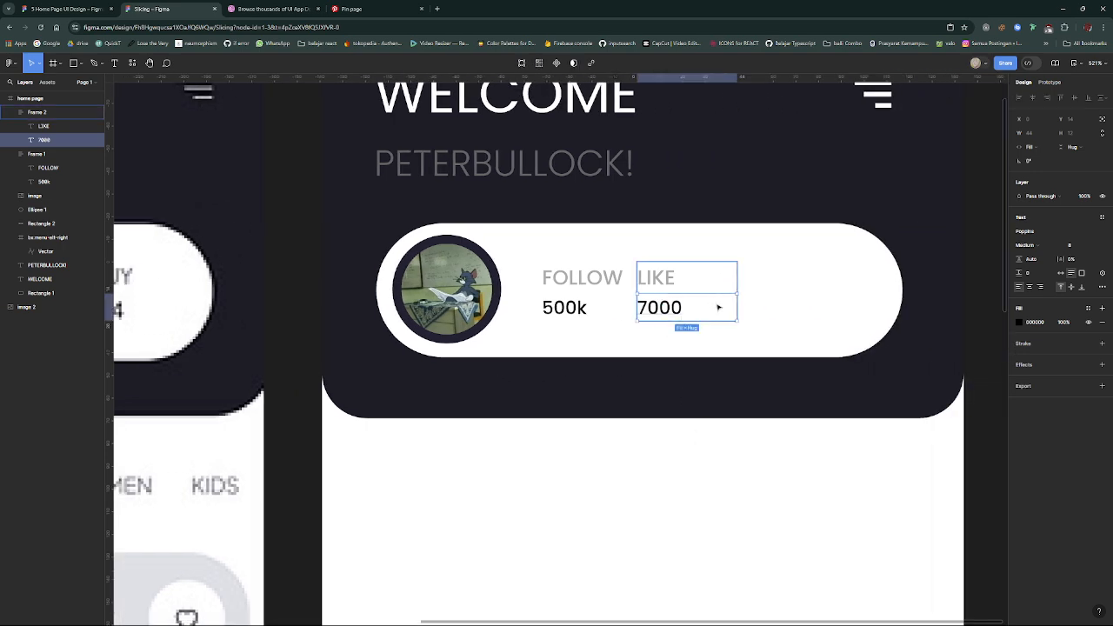
- Narrow the LIKE/7000 frame to a width of 21 and move it right, 12 px from the FOLLOW frame
left_click_drag(737, 306, 774, 308)
left_click(661, 276)
left_click(719, 289)
- Duplicate the LIKE/7000 frame to its right with a 12 px gap and change the copy's label to BUY
key("ctrl+d")
left_click(767, 285)
double_click(766, 283)
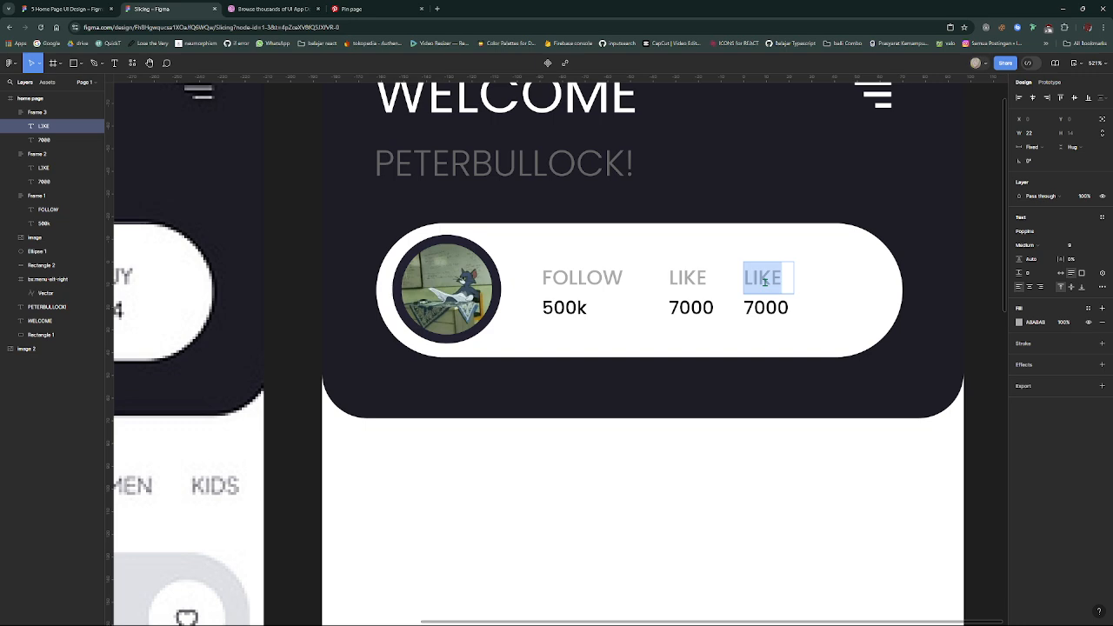
type("BUY")
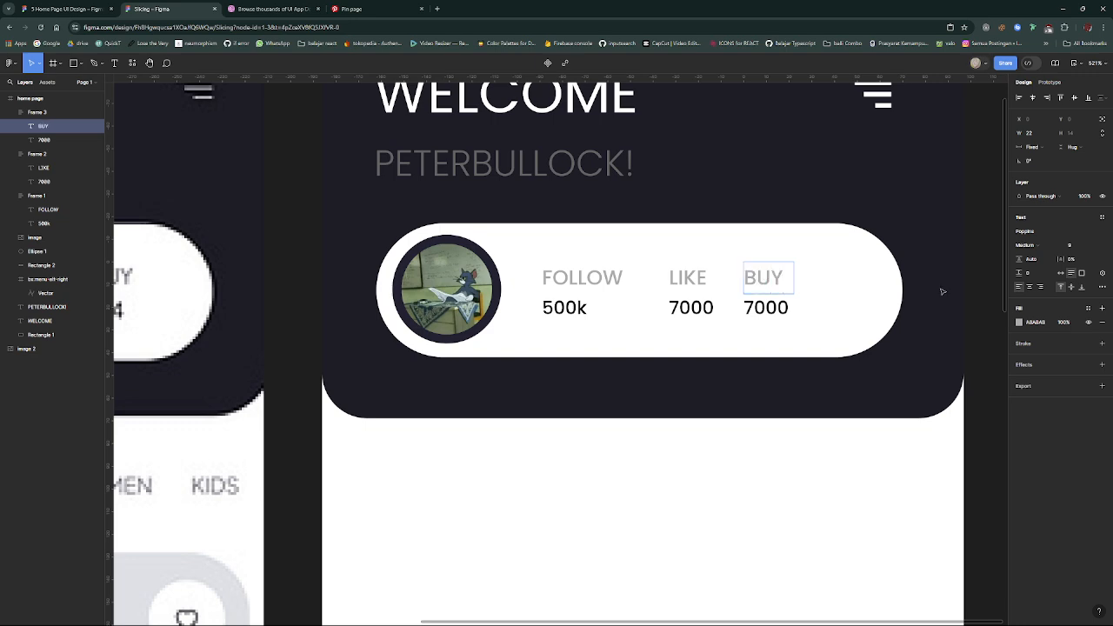
- Change the value under the BUY label to 312
left_click(782, 308)
scroll(776, 311, "left", 5)
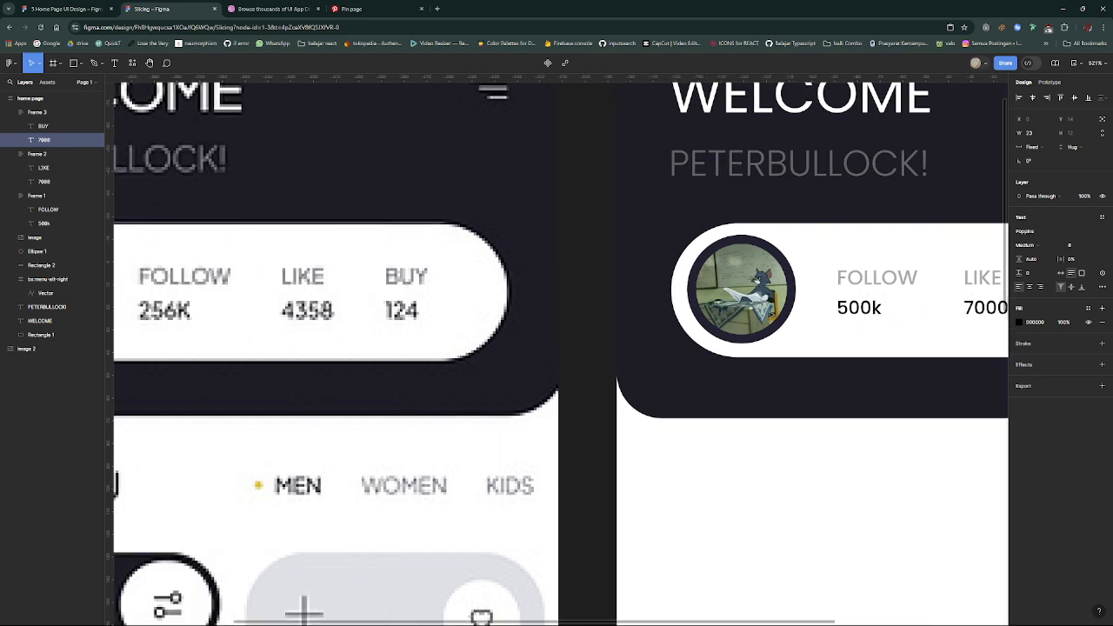
scroll(770, 314, "right", 5)
key("Return")
key("BackSpace")
key("BackSpace")
key("BackSpace")
key("BackSpace")
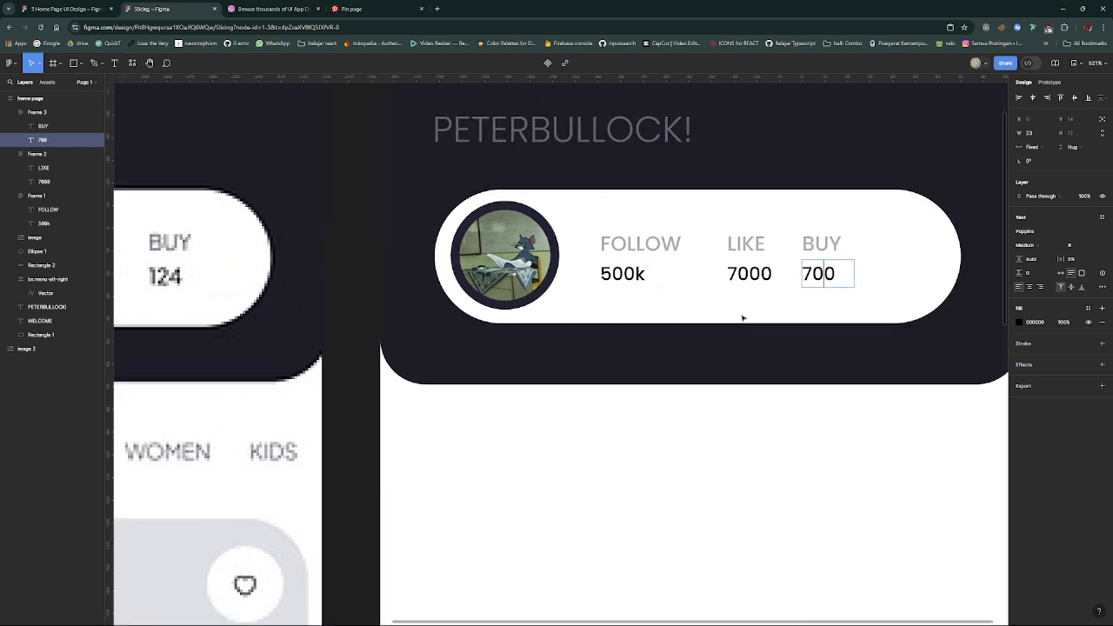
type("10")
key("BackSpace")
key("BackSpace")
type("312")
key("Escape")
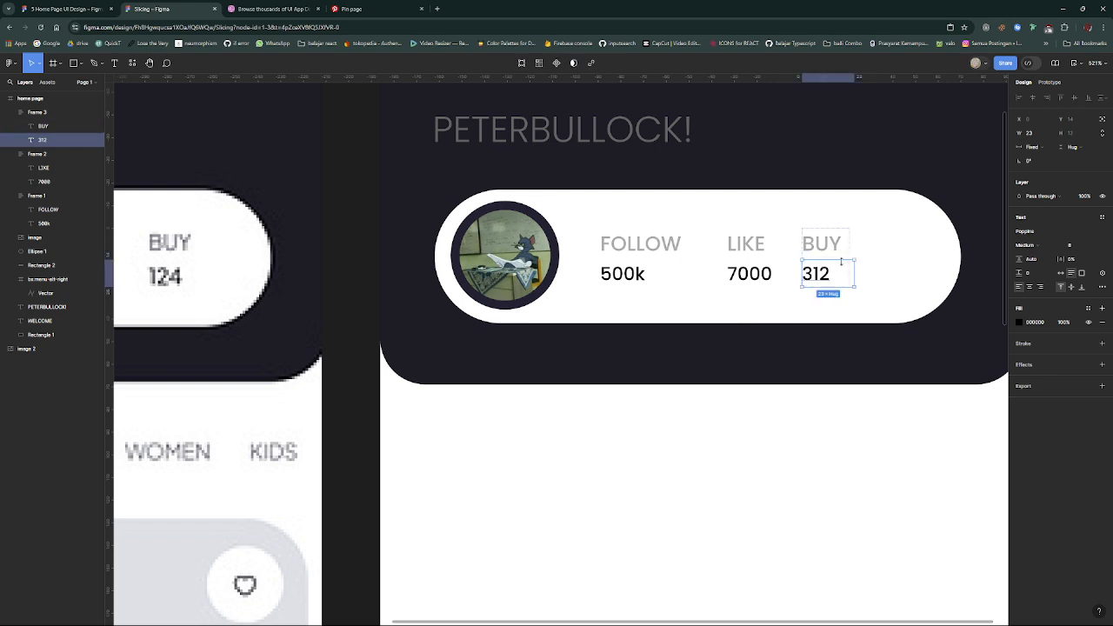
left_click(838, 427)
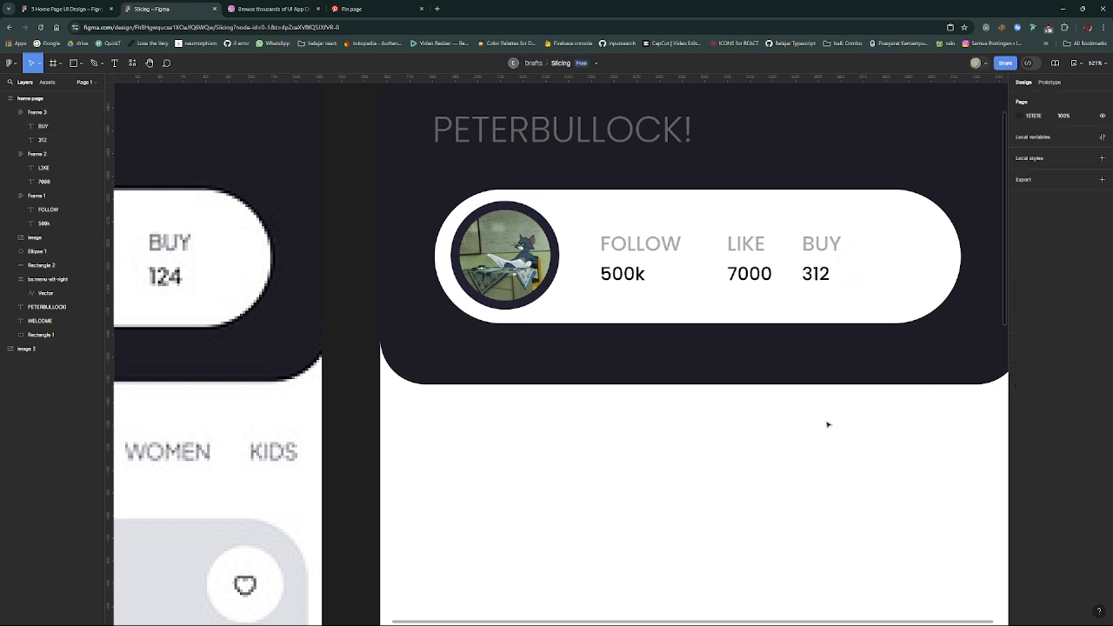
scroll(826, 423, "down", 3)
left_click(821, 335)
left_click(785, 335, "shift")
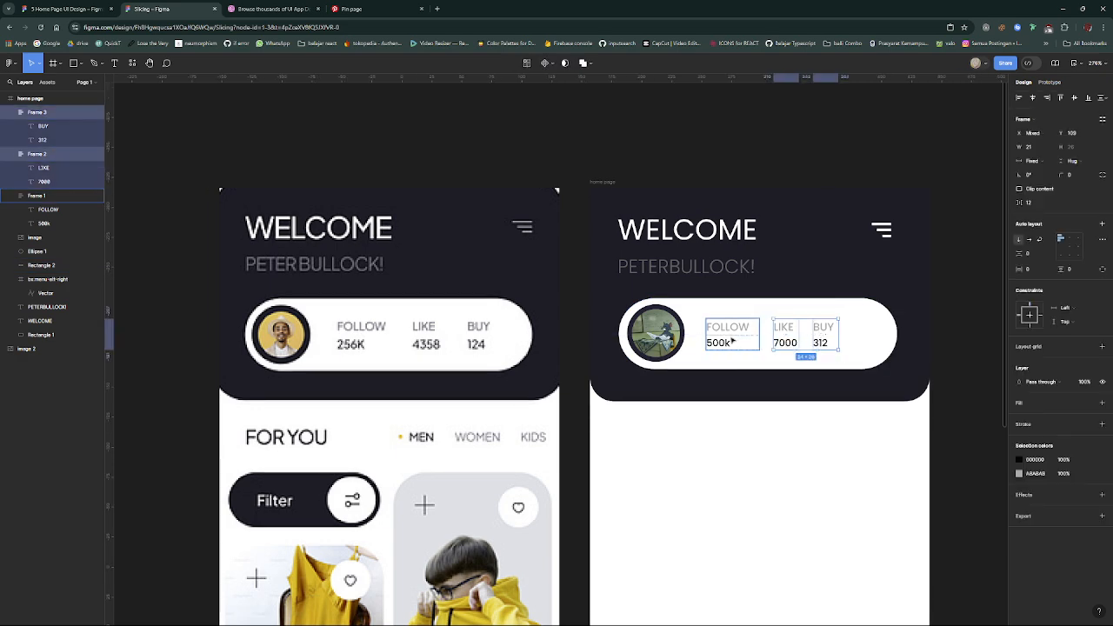
left_click(734, 339, "shift")
scroll(758, 346, "up", 2)
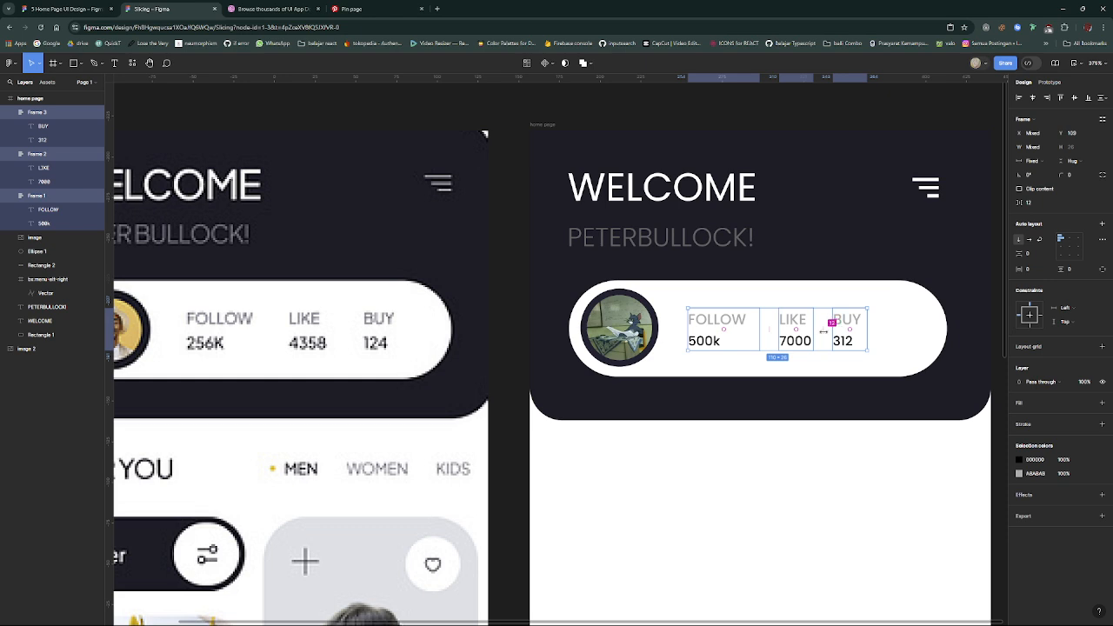
left_click(845, 346)
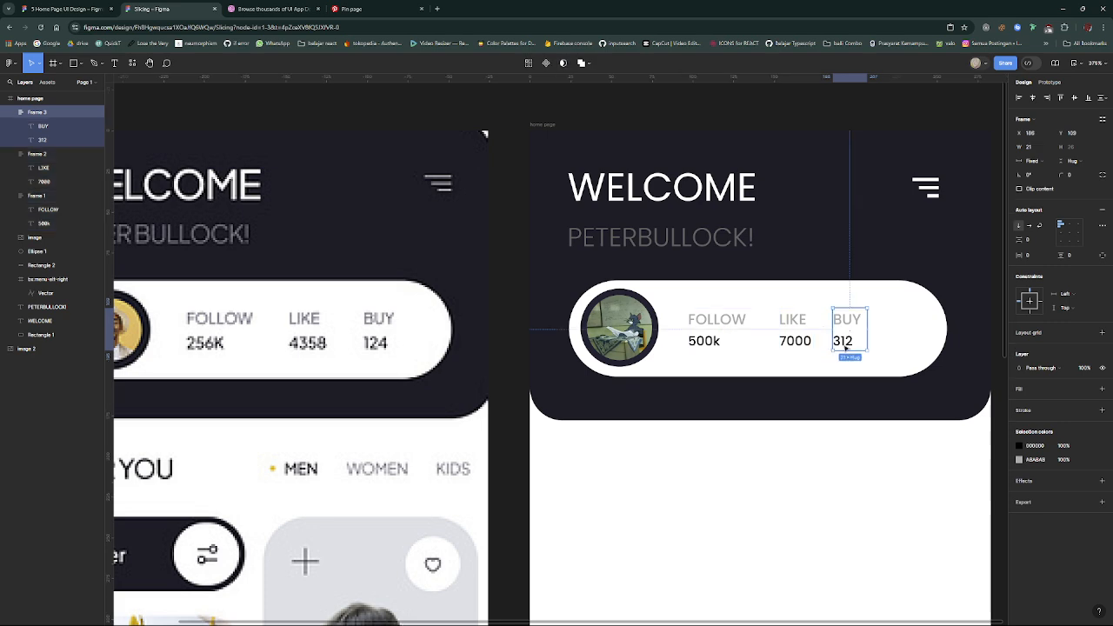
left_click(798, 345, "shift")
left_click(724, 335)
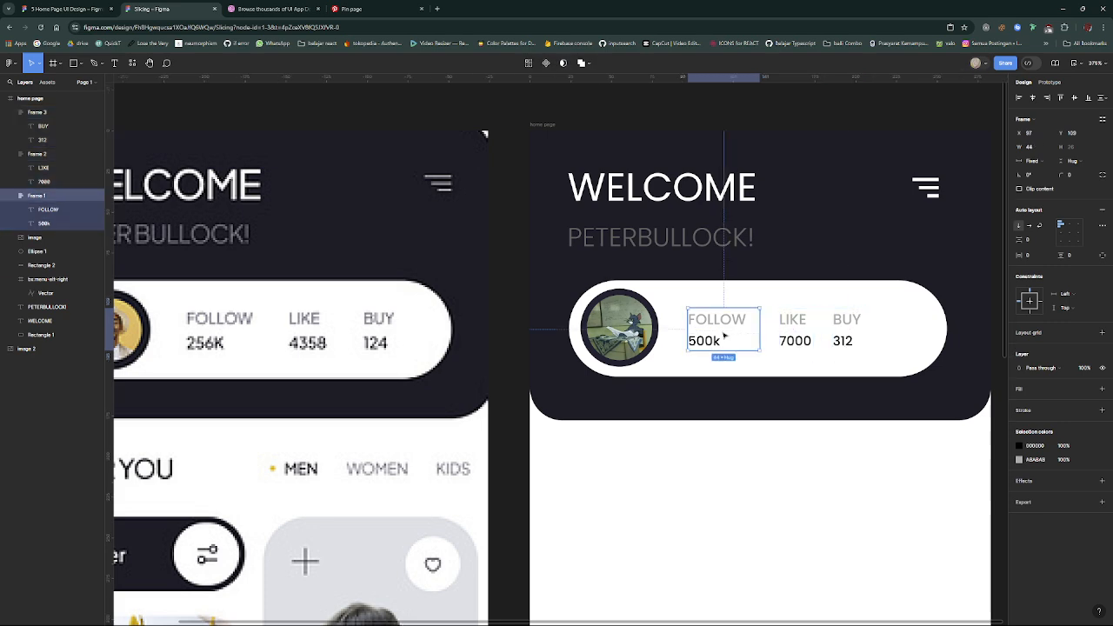
left_click(791, 335, "shift")
left_click(841, 339, "shift")
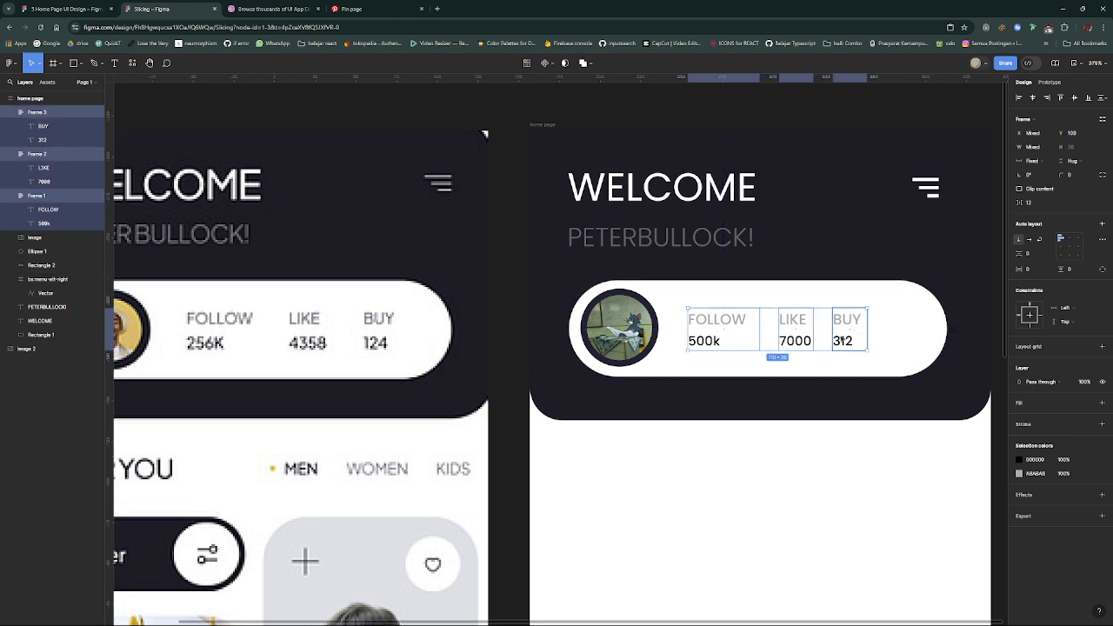
left_click(843, 338)
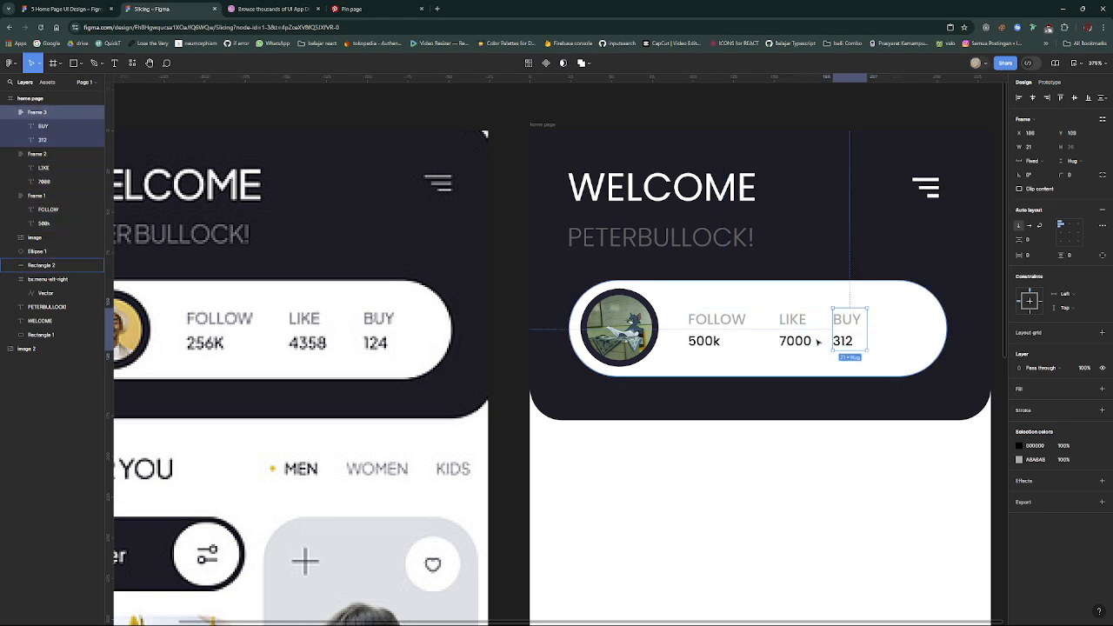
left_click(794, 339, "shift")
- Select the FOLLOW, LIKE and BUY stat frames together and set the horizontal spacing between them to 20
left_click(730, 333)
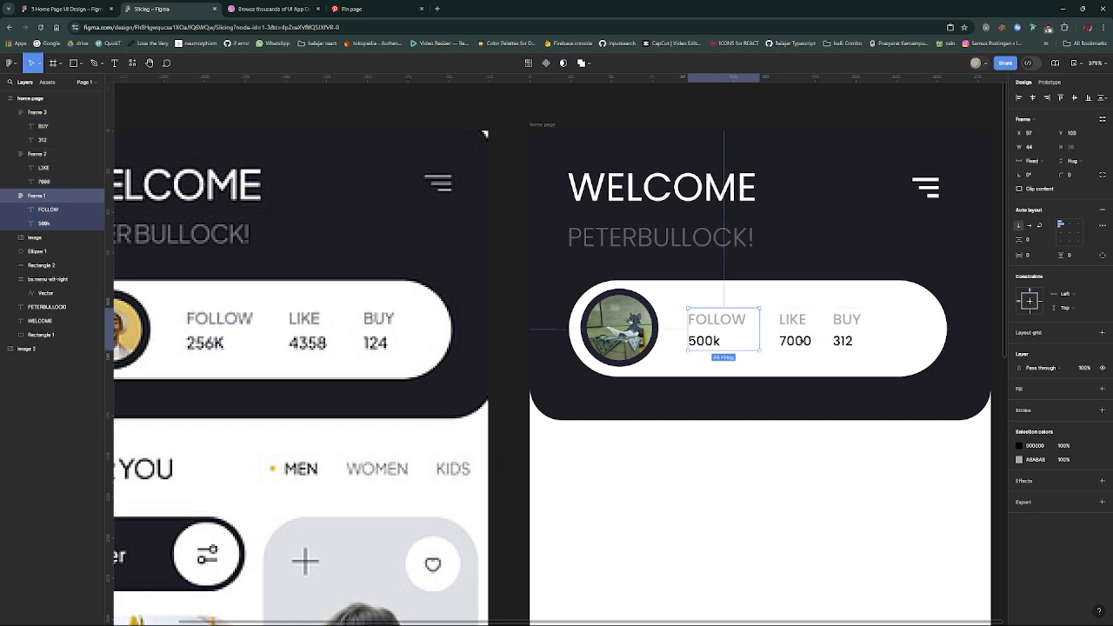
left_click(810, 342, "shift")
left_click(845, 341, "shift")
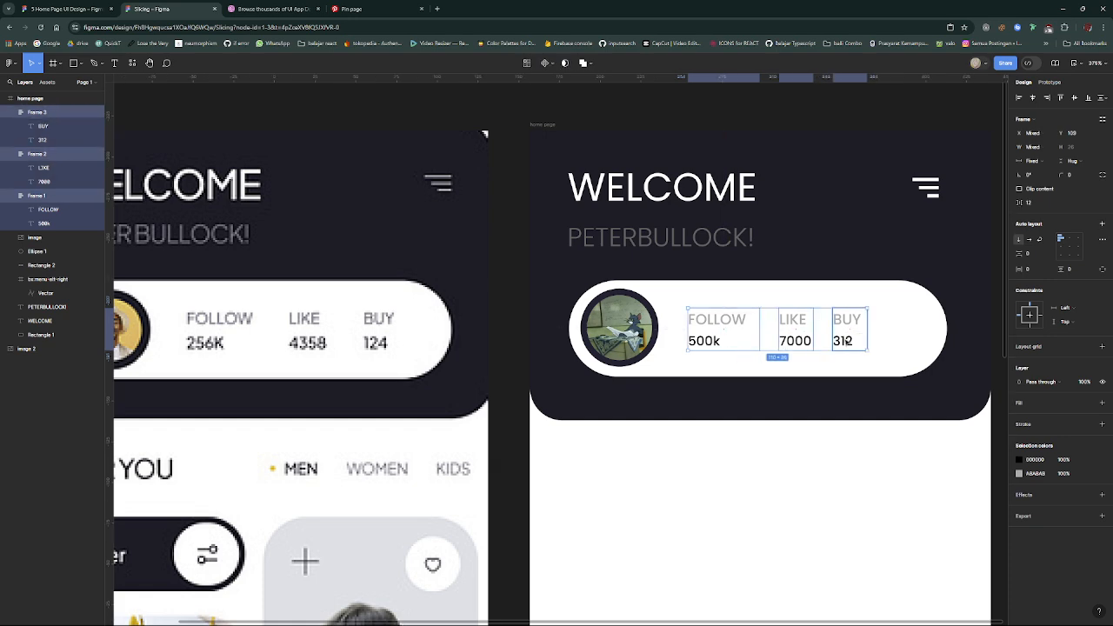
scroll(824, 330, "up", 5)
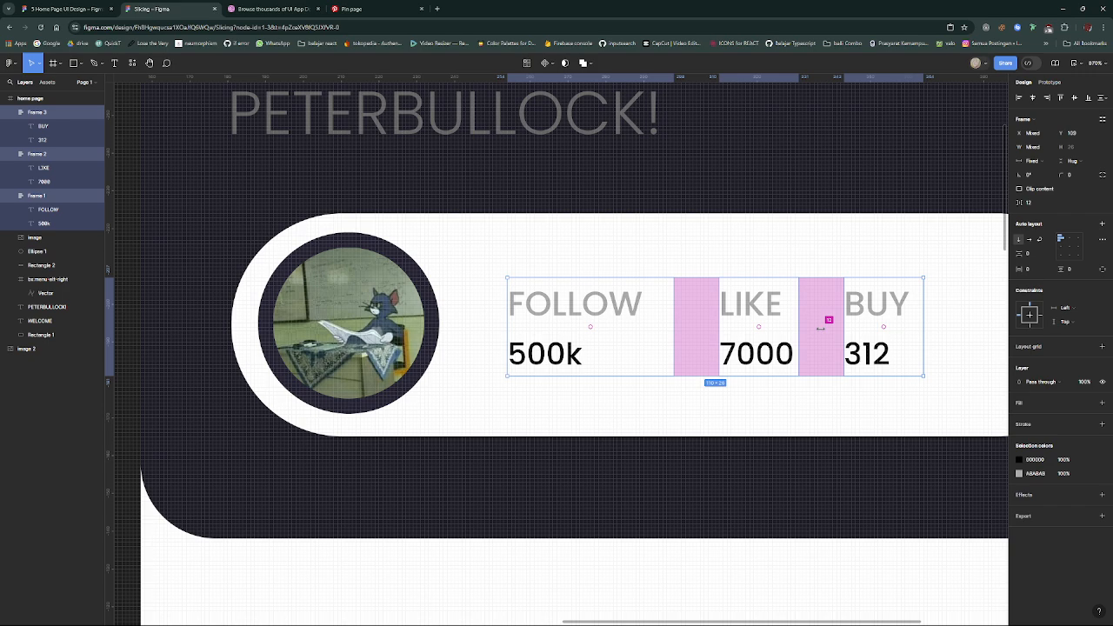
left_click_drag(827, 327, 863, 327)
scroll(863, 327, "down", 6)
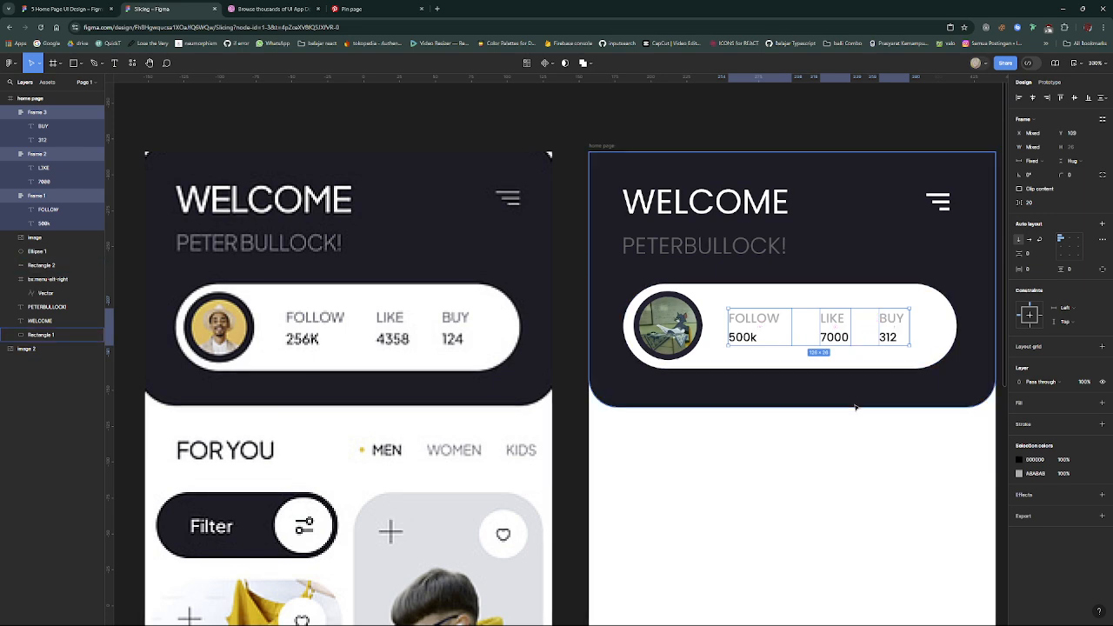
- Nudge the three selected stat frames 3 px to the right inside the white bar
key("Right")
key("Right")
key("Right")
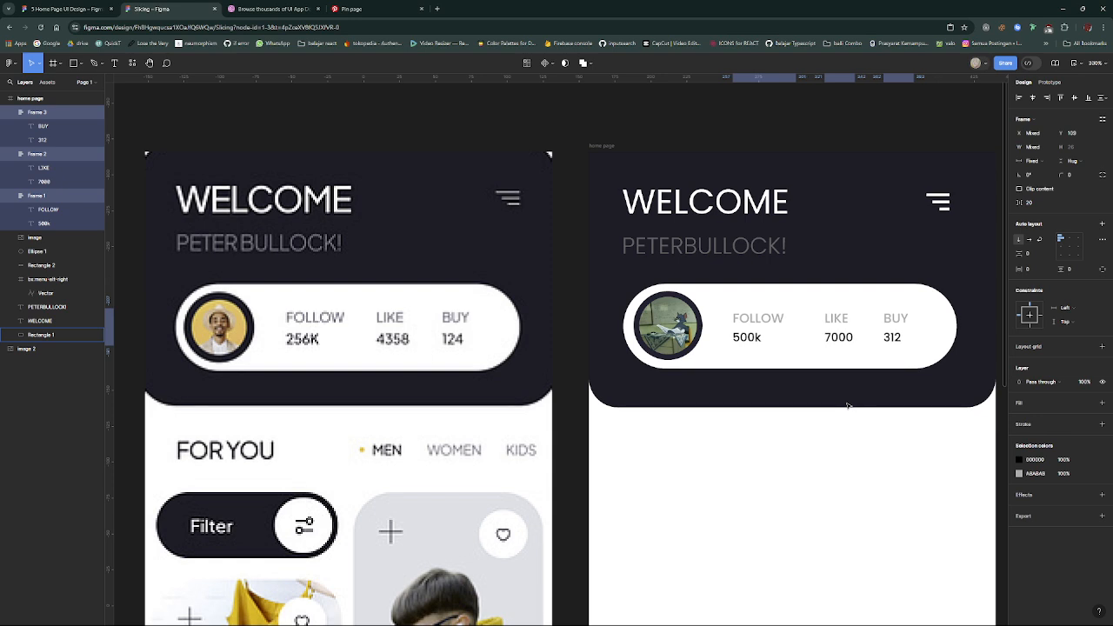
left_click(843, 406)
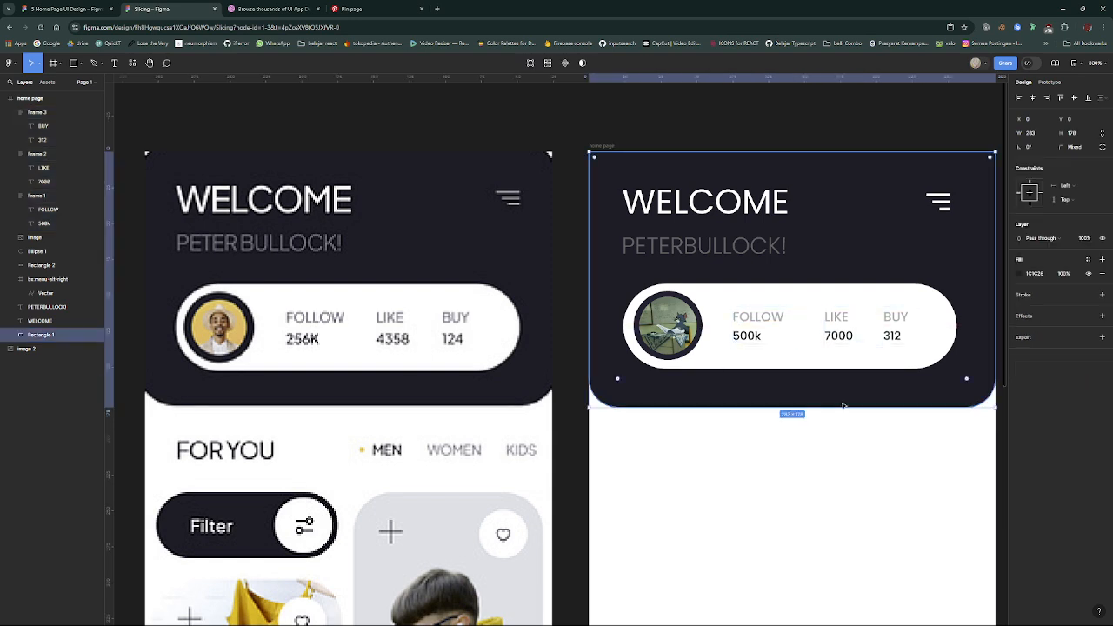
scroll(842, 406, "down", 1)
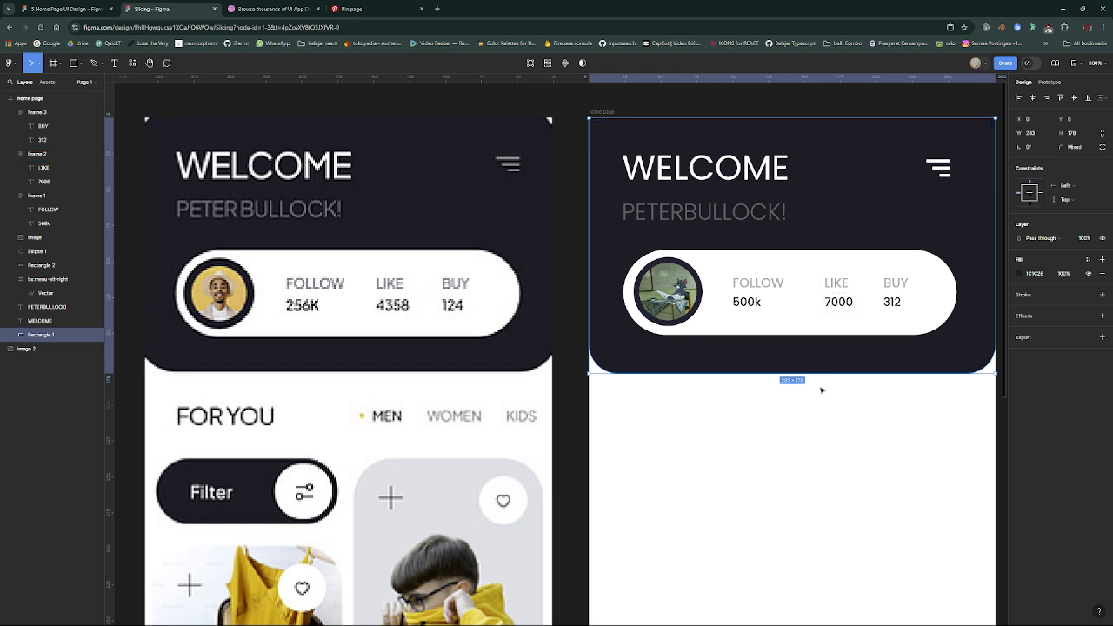
scroll(821, 390, "down", 4)
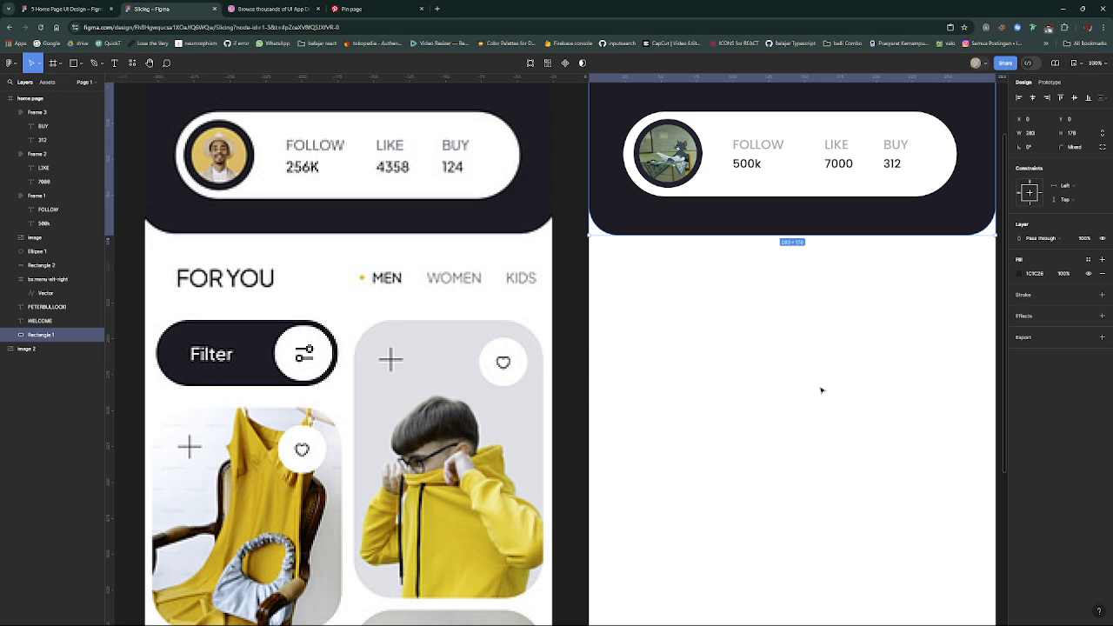
- Select the FOLLOW, LIKE and BUY labels together and darken their fill to grey 737373
scroll(822, 390, "down", 5)
scroll(835, 387, "up", 5)
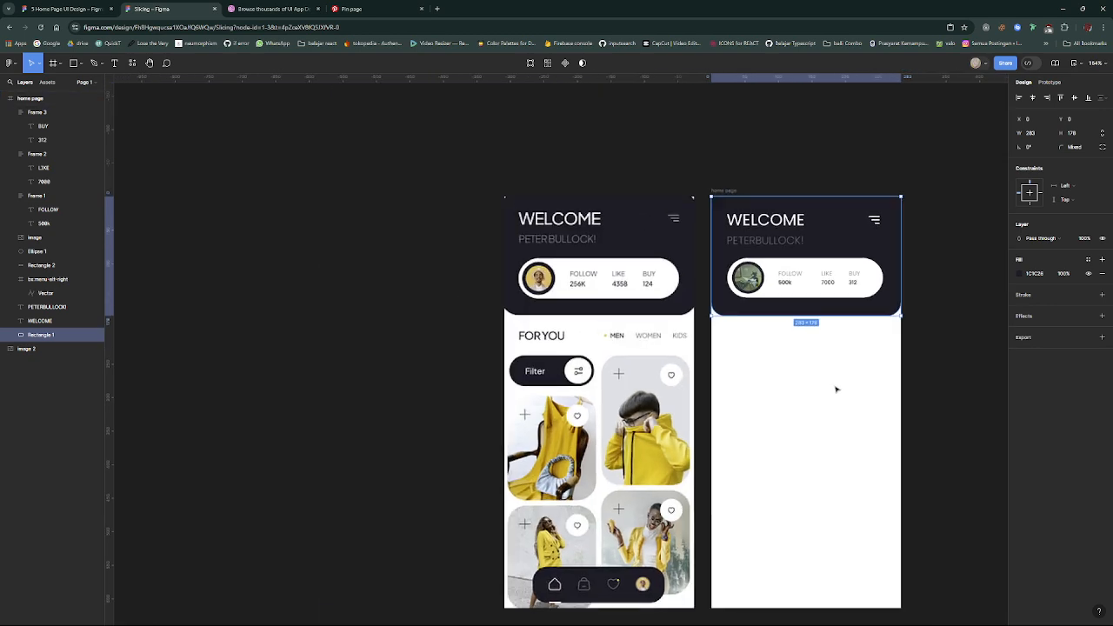
scroll(835, 390, "up", 5)
scroll(837, 388, "up", 3)
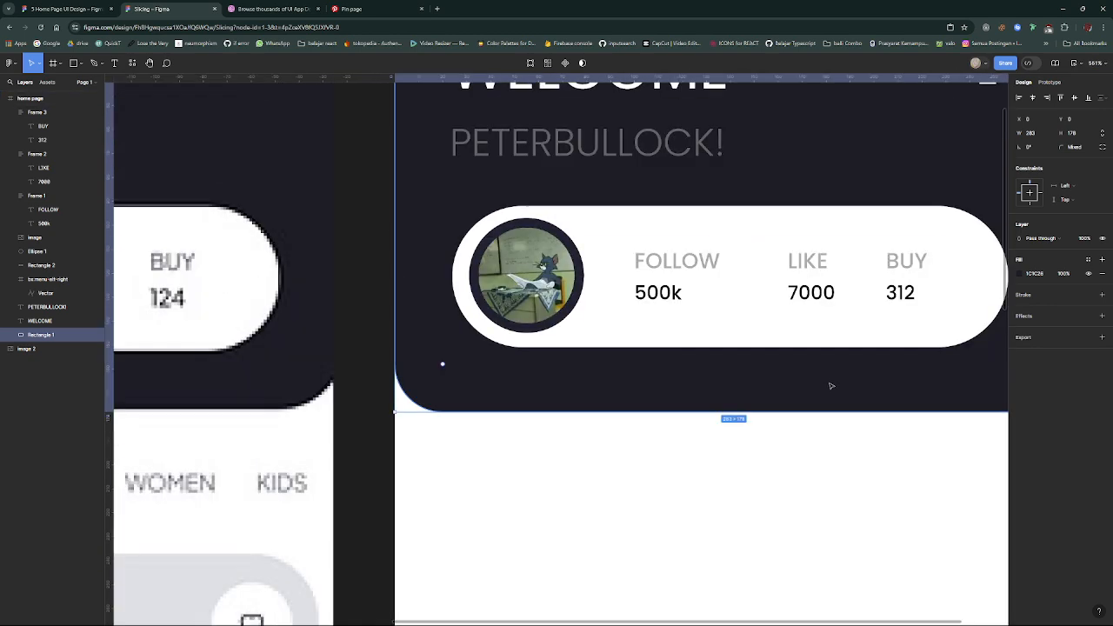
double_click(699, 263)
left_click(806, 261, "shift")
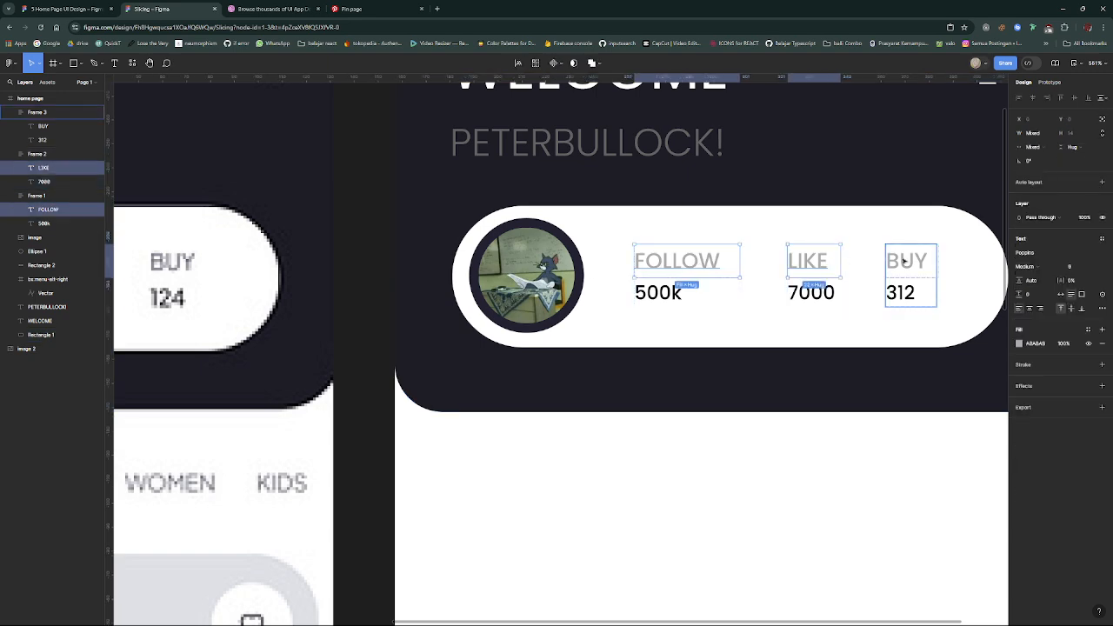
left_click(904, 261, "shift")
left_click(904, 261, "shift")
left_click(1019, 344)
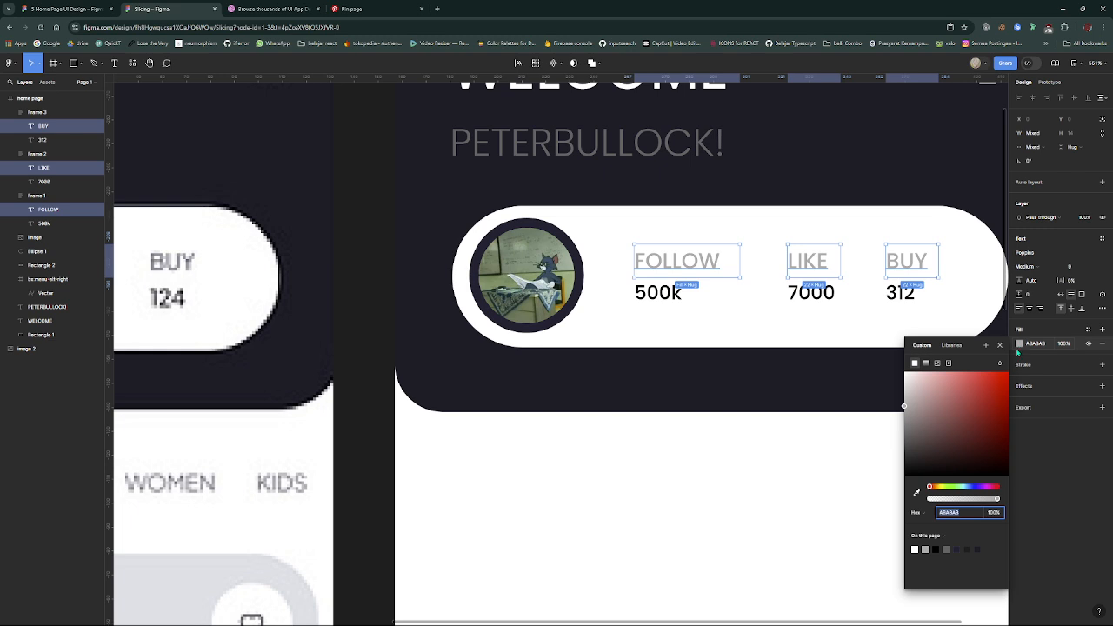
left_click_drag(913, 411, 891, 435)
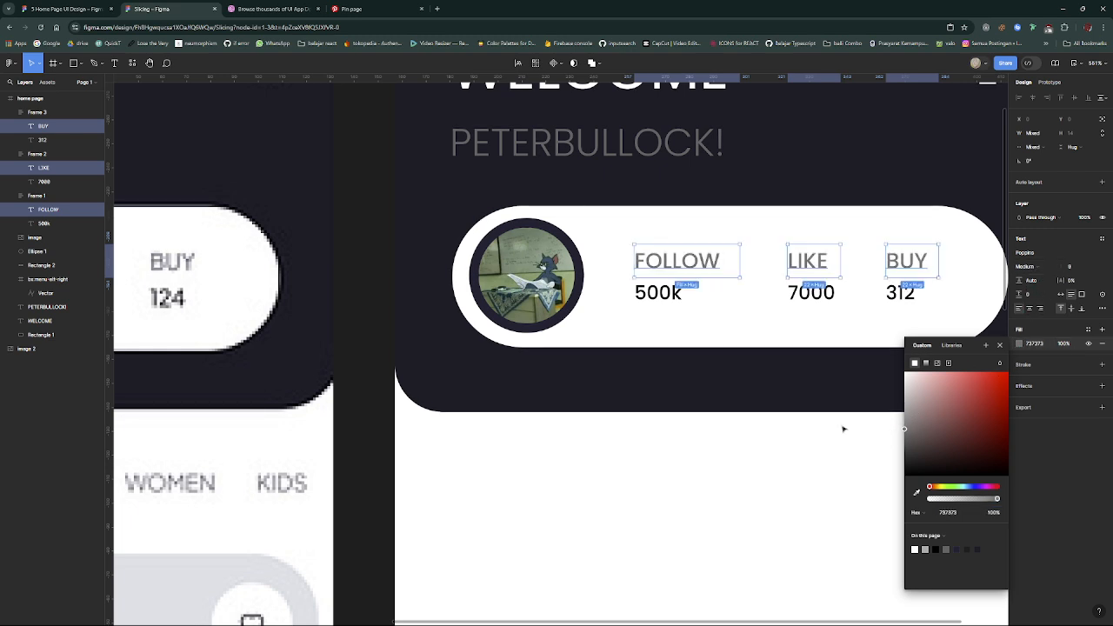
left_click(812, 460)
- Correct the value under FOLLOW to 500K with a capital K
scroll(812, 461, "down", 5)
scroll(813, 462, "down", 5)
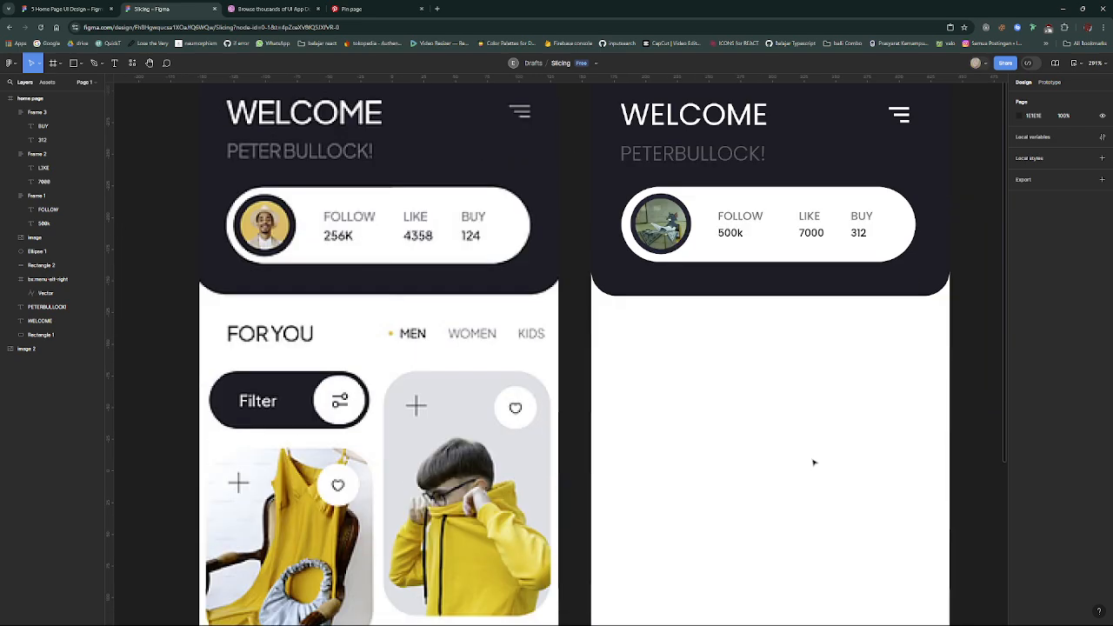
scroll(814, 462, "down", 2)
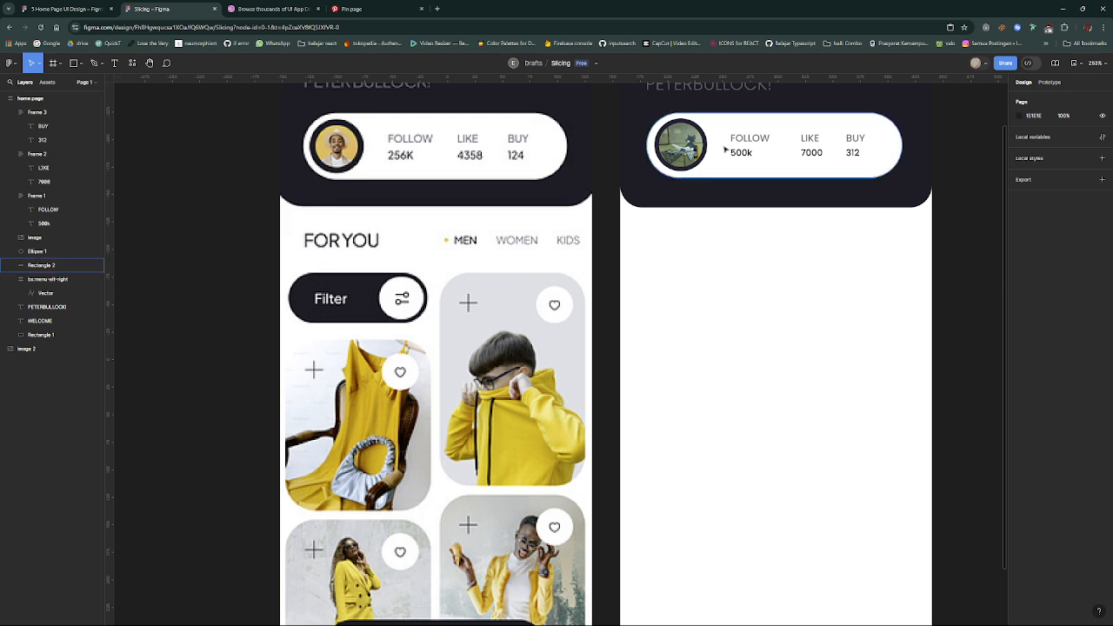
double_click(750, 153)
double_click(754, 154)
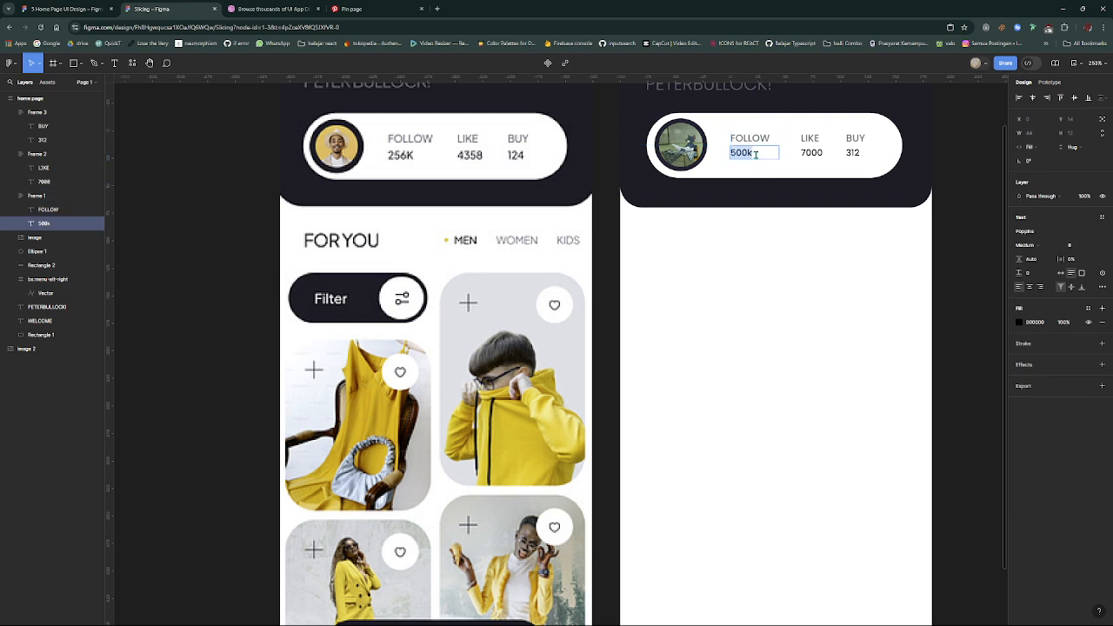
left_click(755, 154)
key("BackSpace")
type("K")
key("Escape")
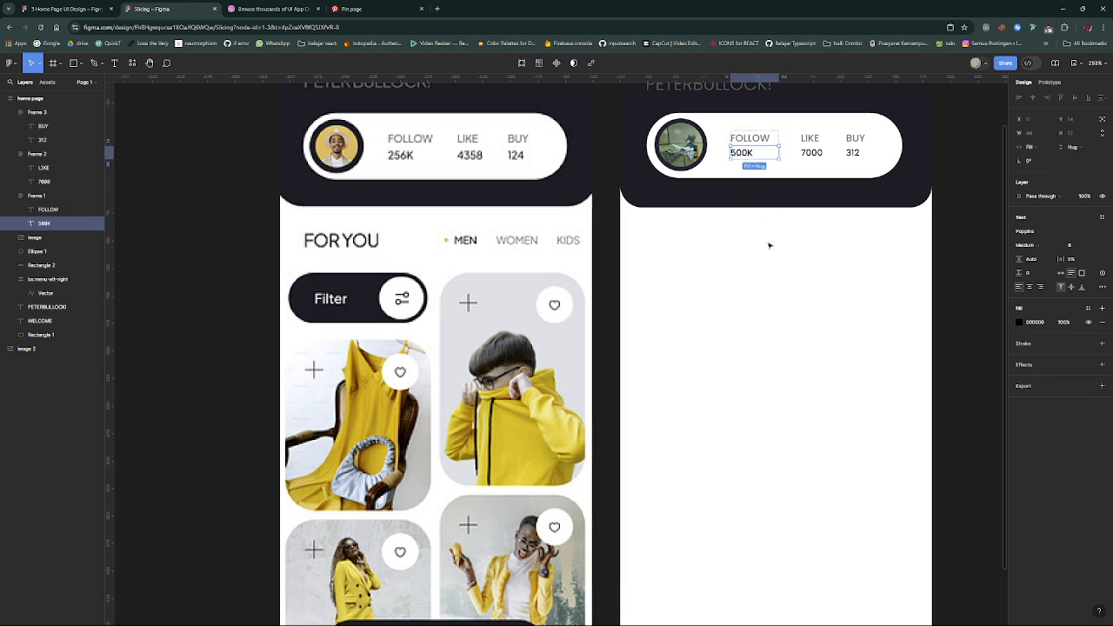
left_click(768, 244)
- Add the text "FOR YOU" in the white area just below the dark header of the home page frame
scroll(767, 235, "down", 1)
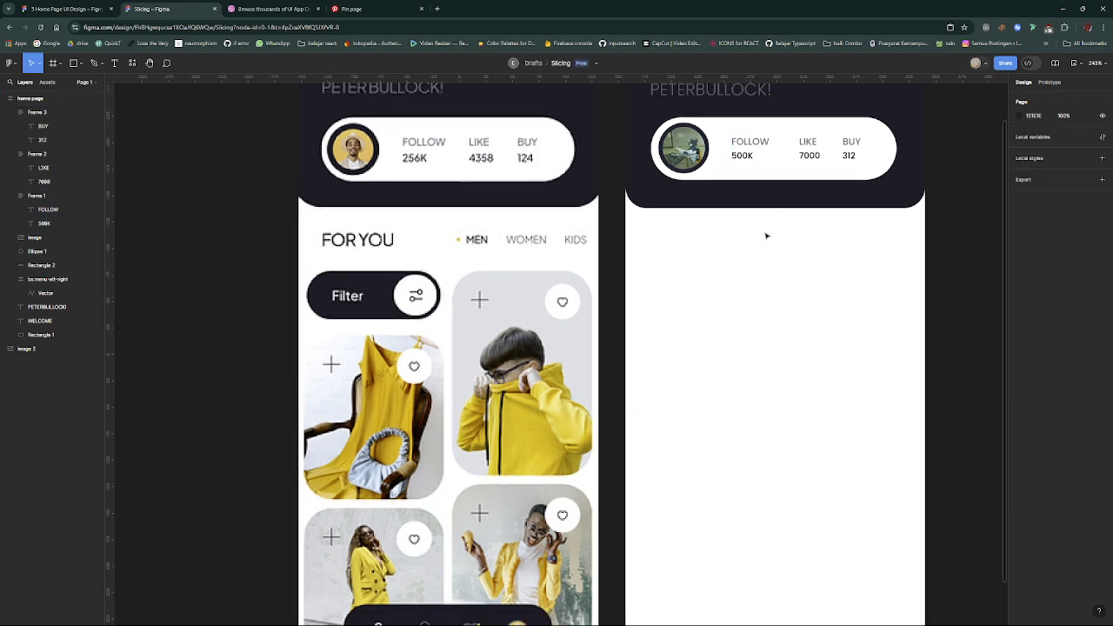
scroll(766, 235, "up", 2)
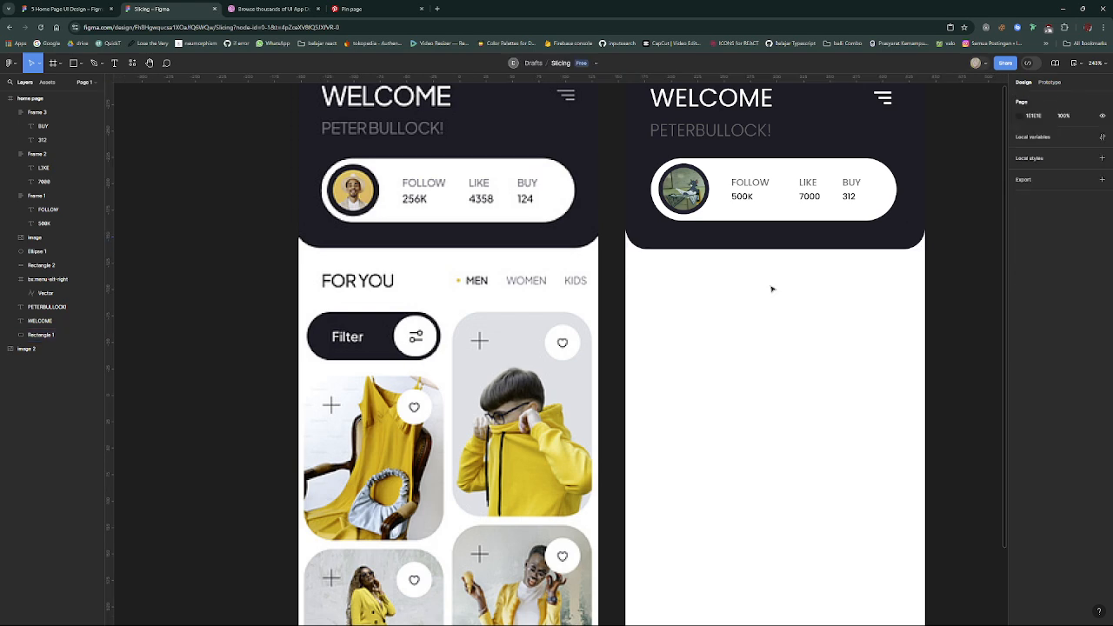
scroll(770, 287, "down", 3)
scroll(770, 288, "up", 3)
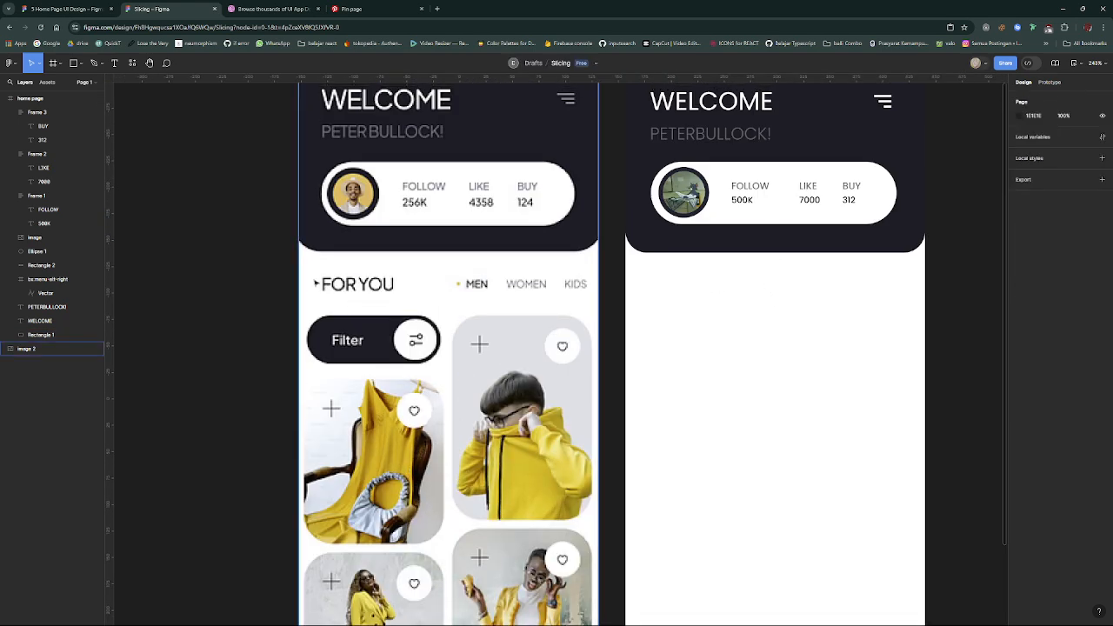
scroll(319, 283, "down", 1)
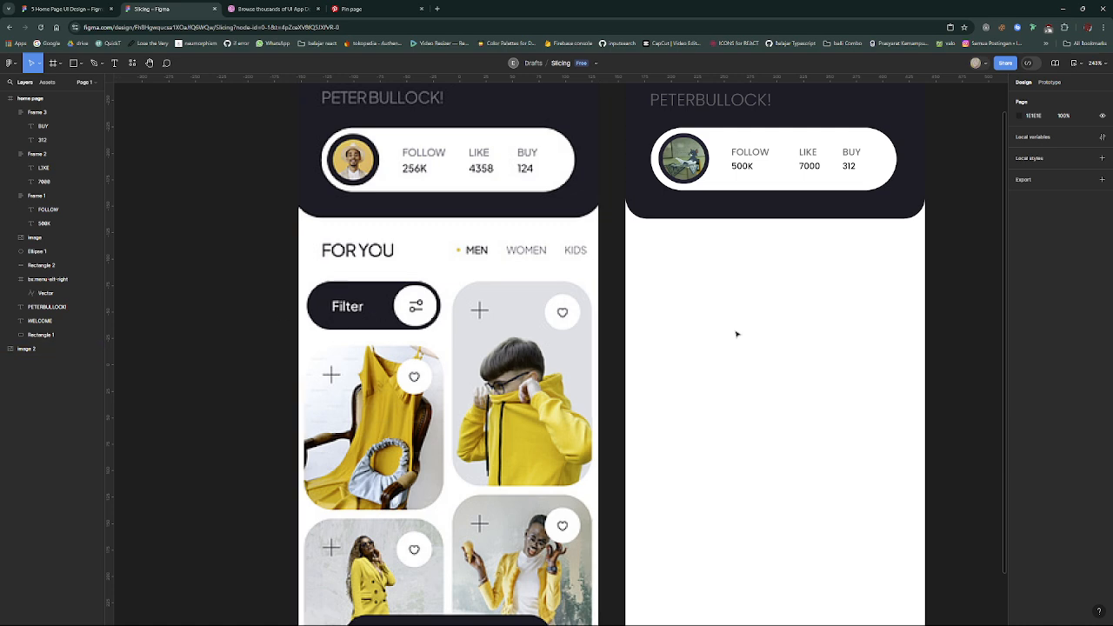
key("t")
left_click(665, 250)
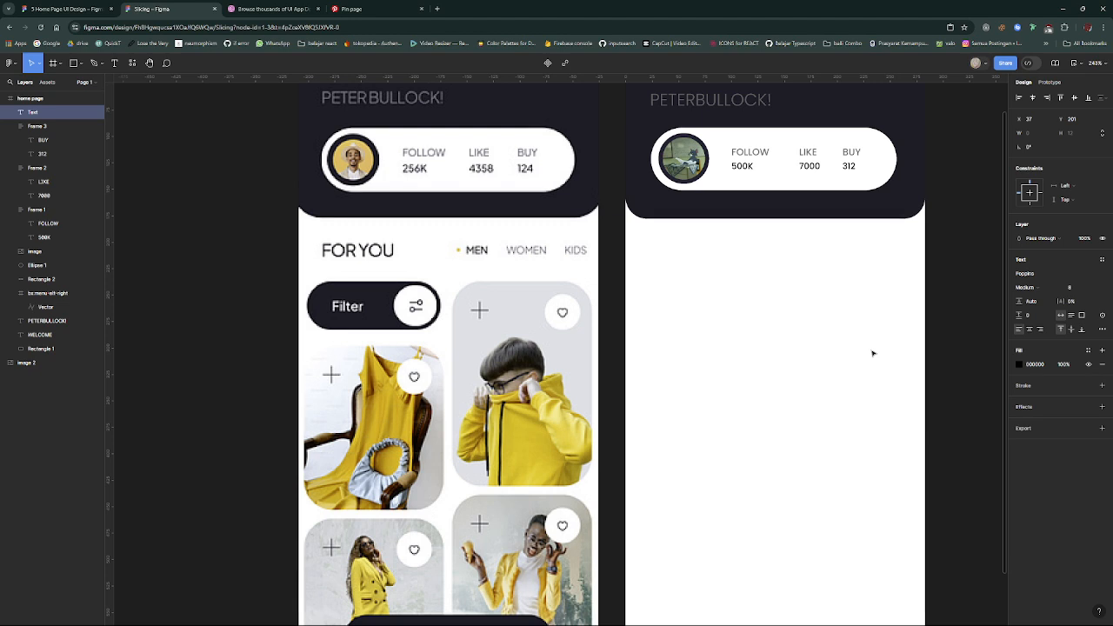
type("FOR YOU")
key("Escape")
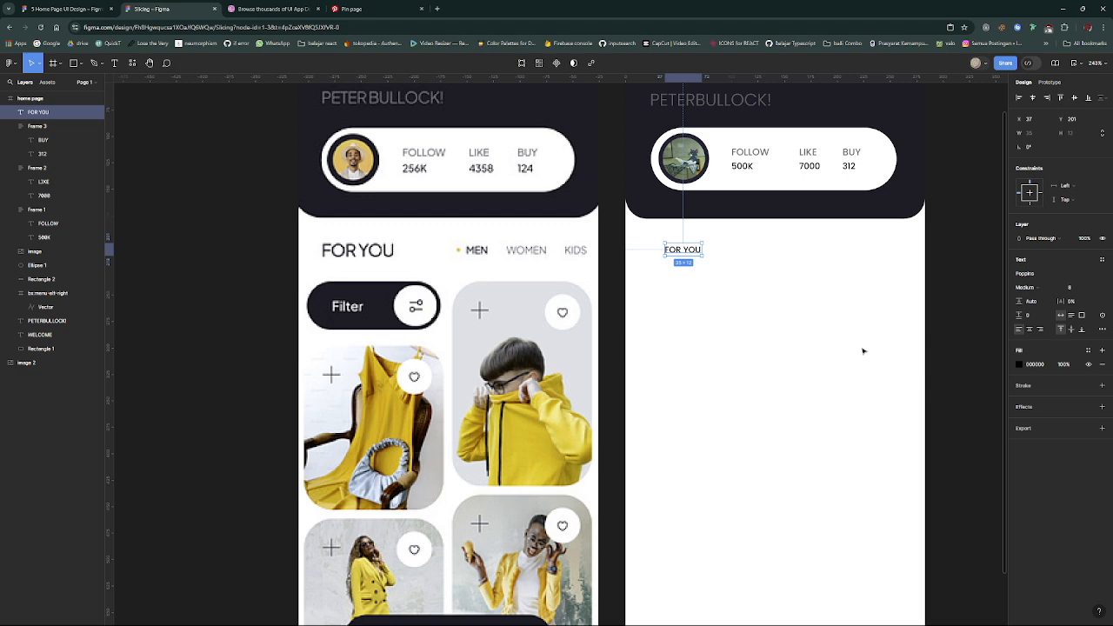
- Set the FOR YOU text to size 16 and move it to X 24, Y 198, beneath the profile bar's left edge
left_click(1104, 287)
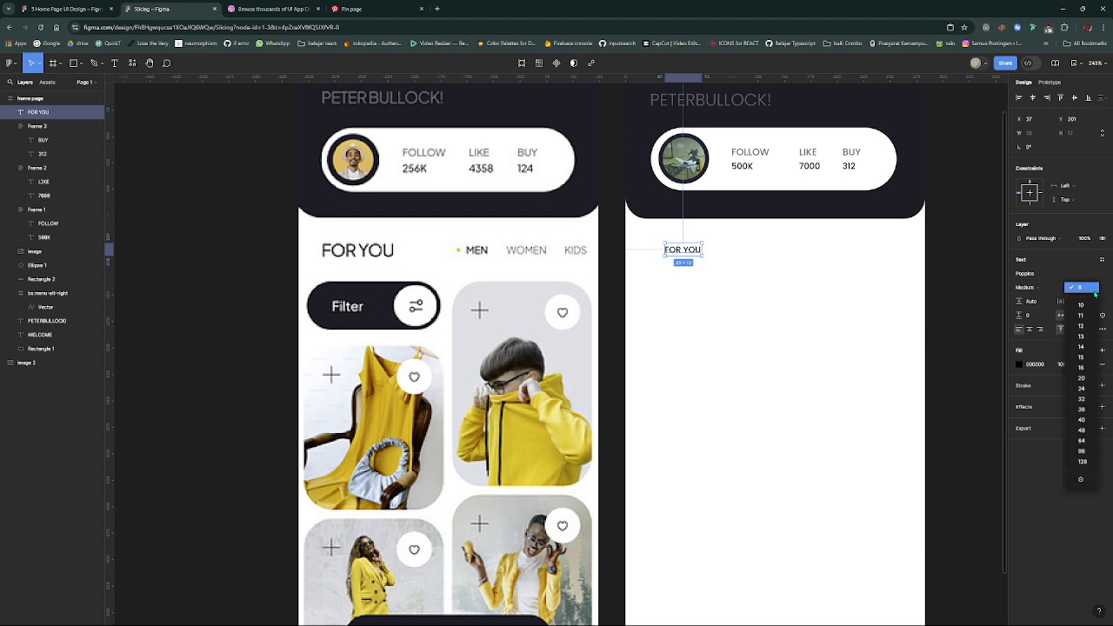
left_click(1087, 367)
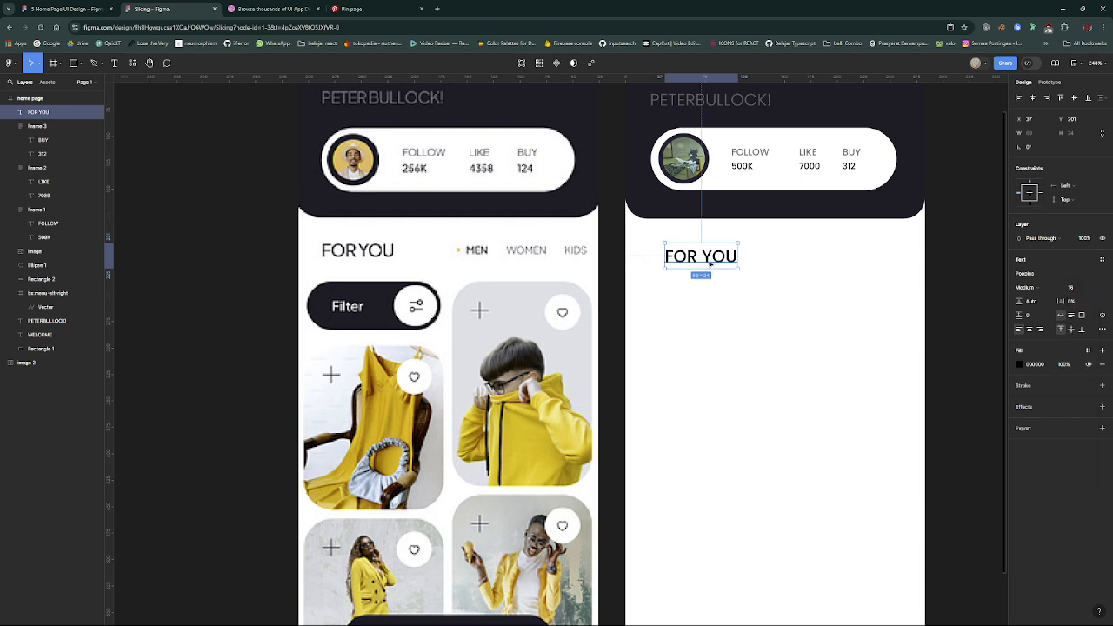
left_click_drag(711, 263, 699, 262)
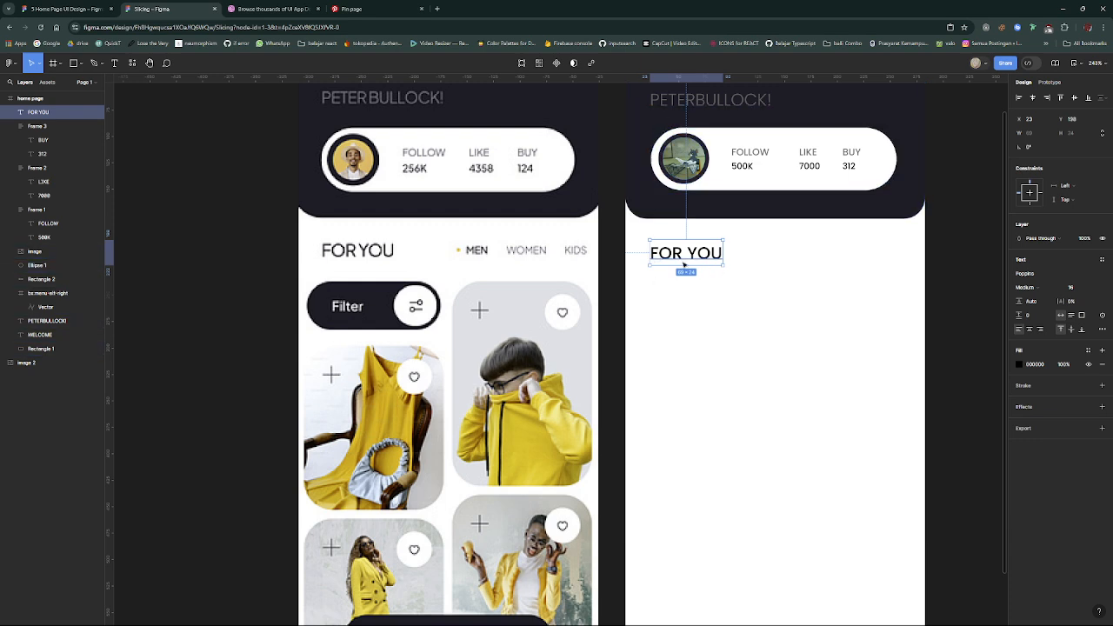
left_click_drag(684, 261, 686, 260)
left_click(831, 392)
scroll(831, 392, "up", 2)
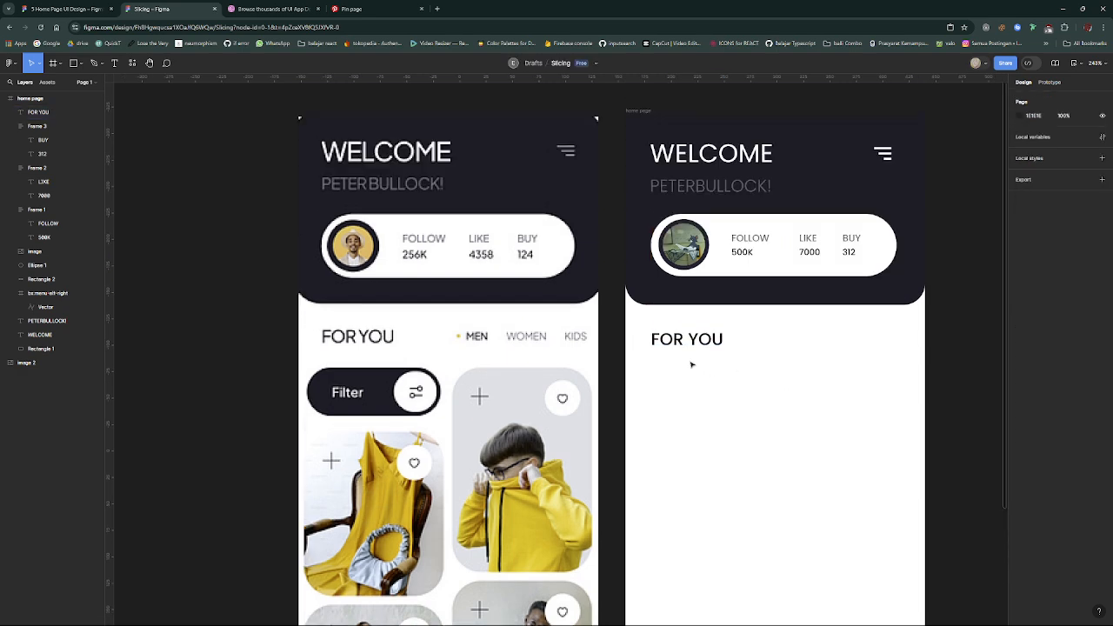
- Duplicate the FOR YOU text to its right on the same line and change the copy to MEN
left_click(700, 347)
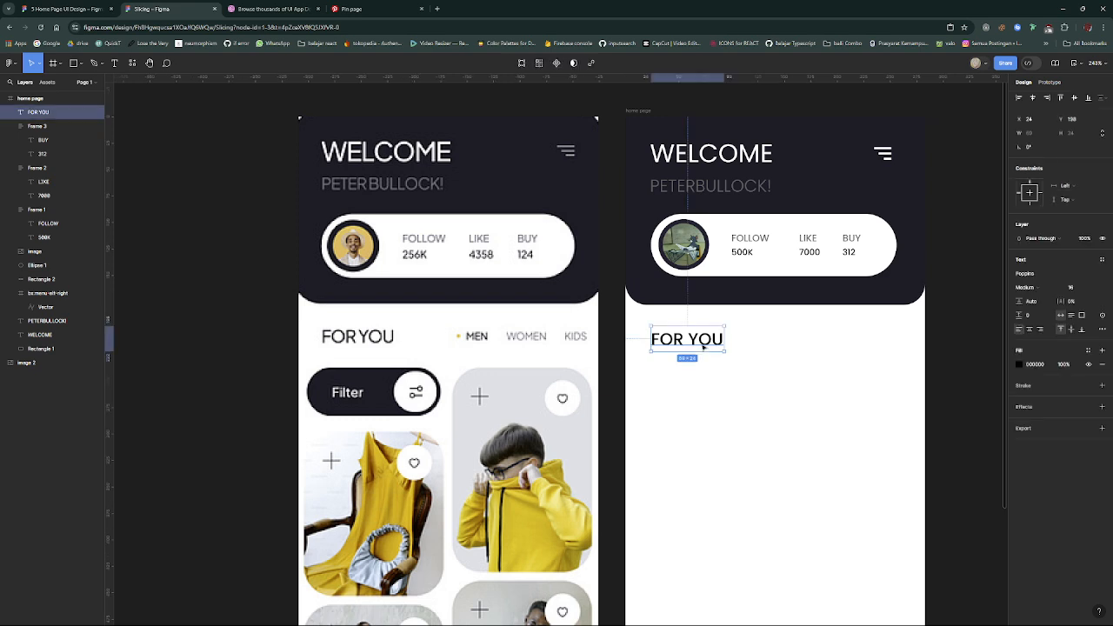
left_click_drag(682, 345, 827, 345)
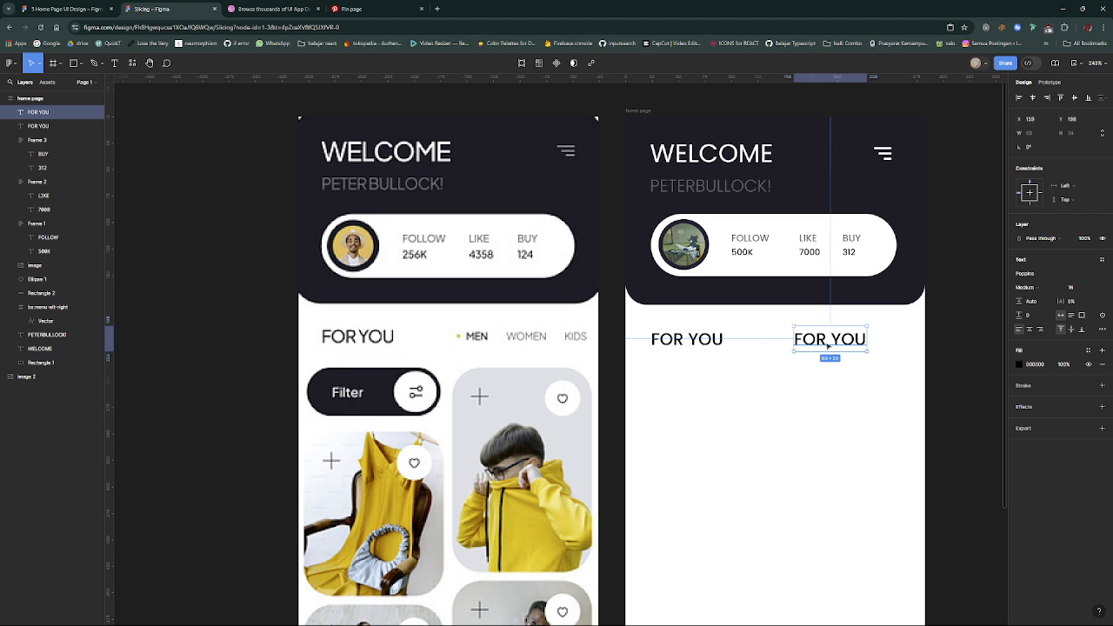
double_click(826, 343)
type("MEN")
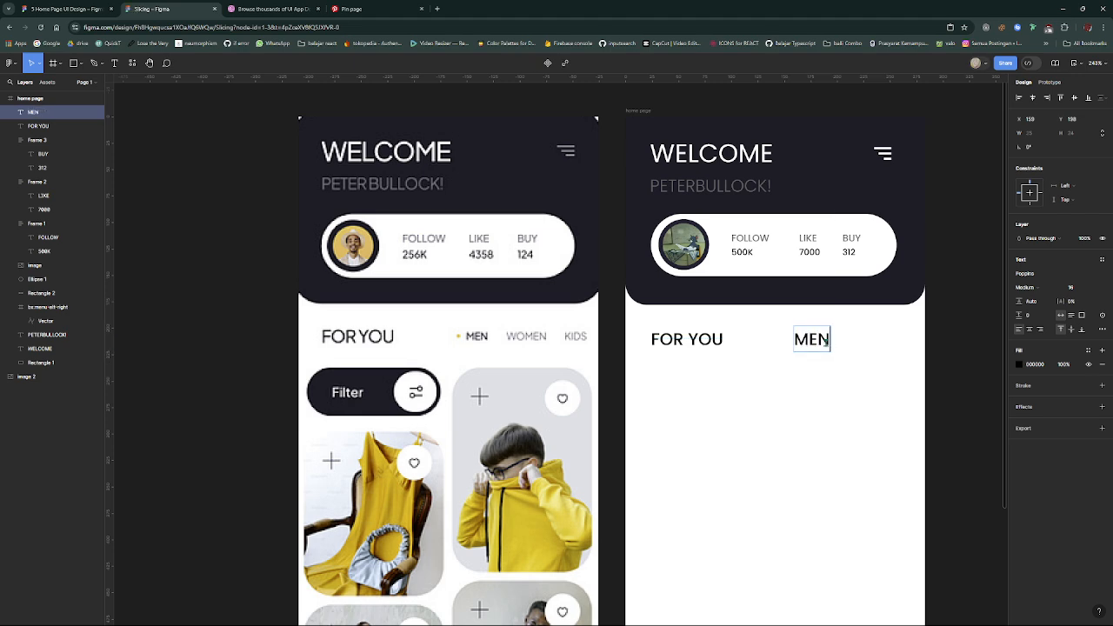
key("Escape")
- Set the MEN text to Regular weight and size 12, and move it right to X 176, Y 201
left_click(1025, 286)
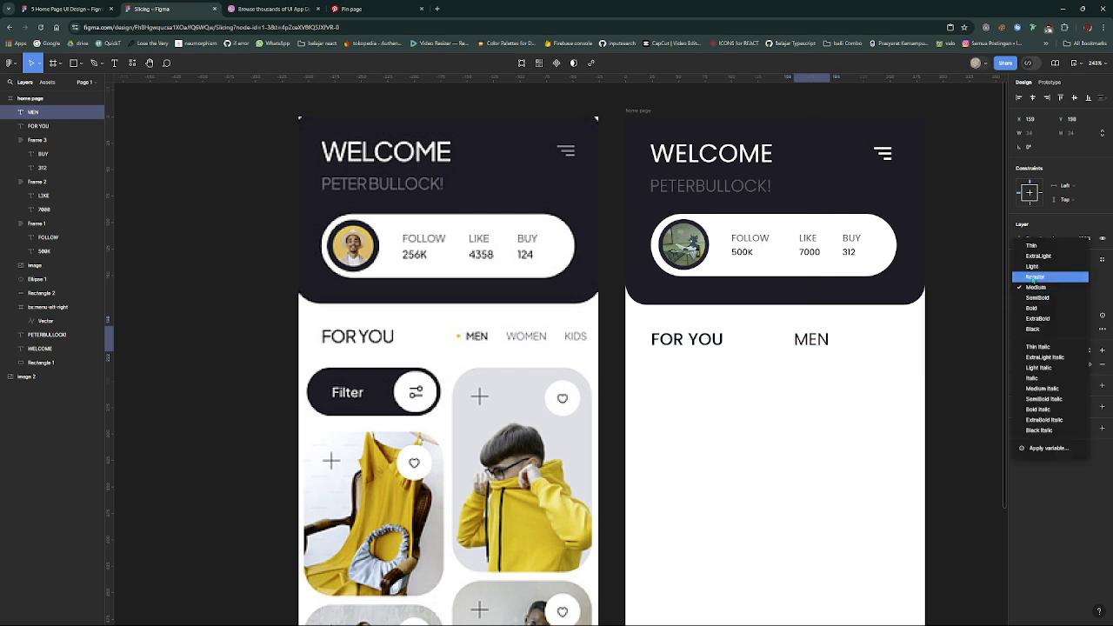
left_click(1034, 277)
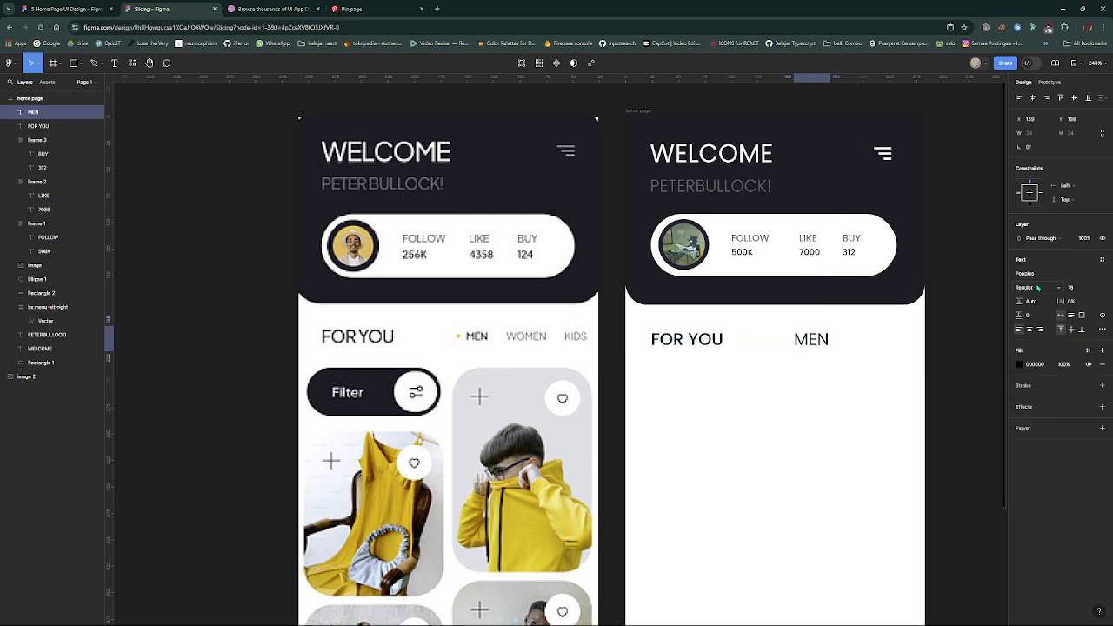
left_click(1093, 291)
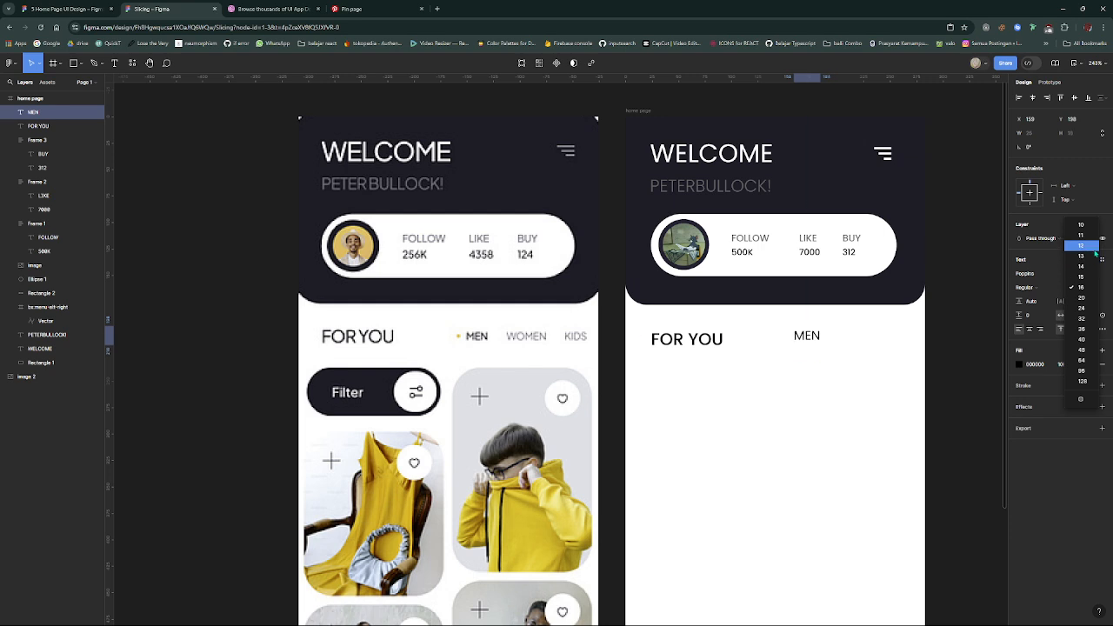
left_click(1094, 251)
mouse_move(817, 339)
left_mouse_down()
mouse_move(835, 341)
mouse_move(826, 342)
left_mouse_up()
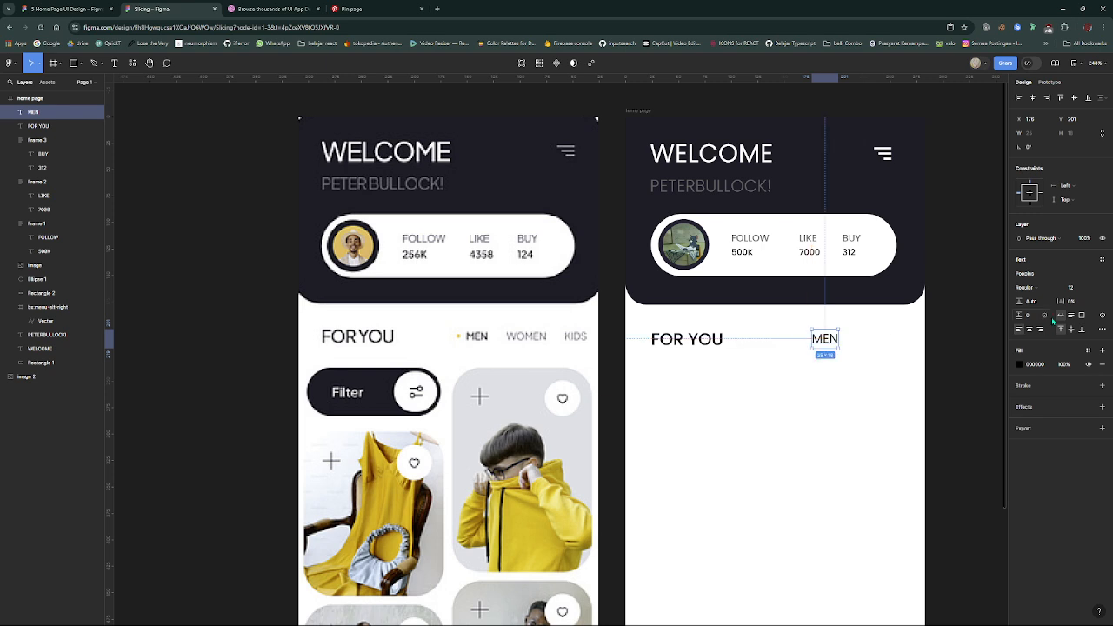
- Reduce the MEN text to size 10 and move it down to Y 203, level with FOR YOU
left_click(1096, 290)
left_click(1078, 267)
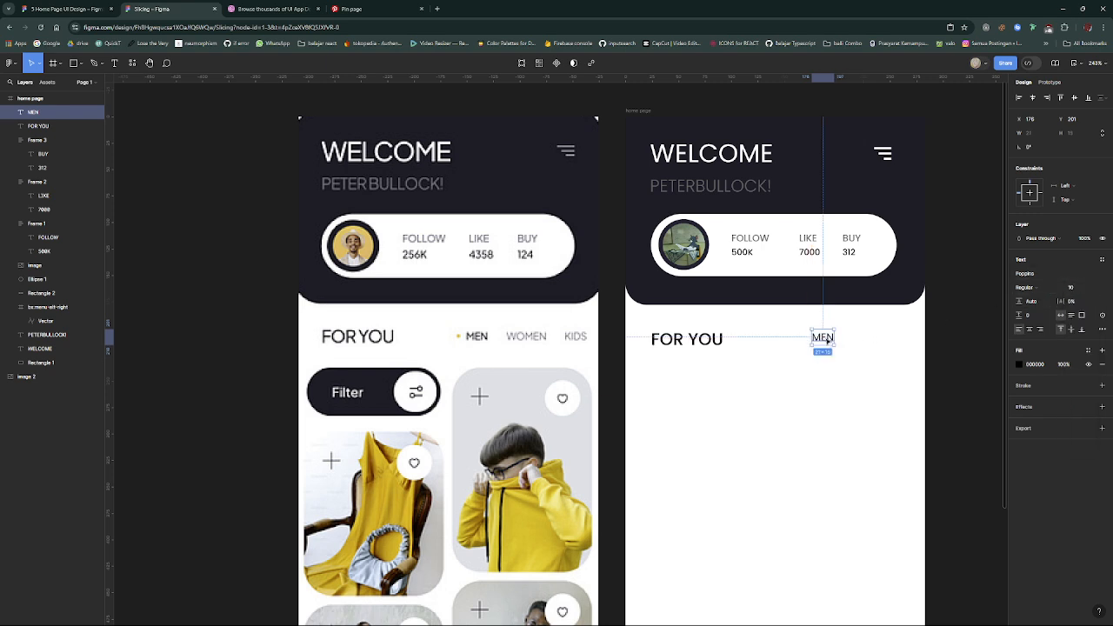
left_click_drag(825, 342, 826, 344)
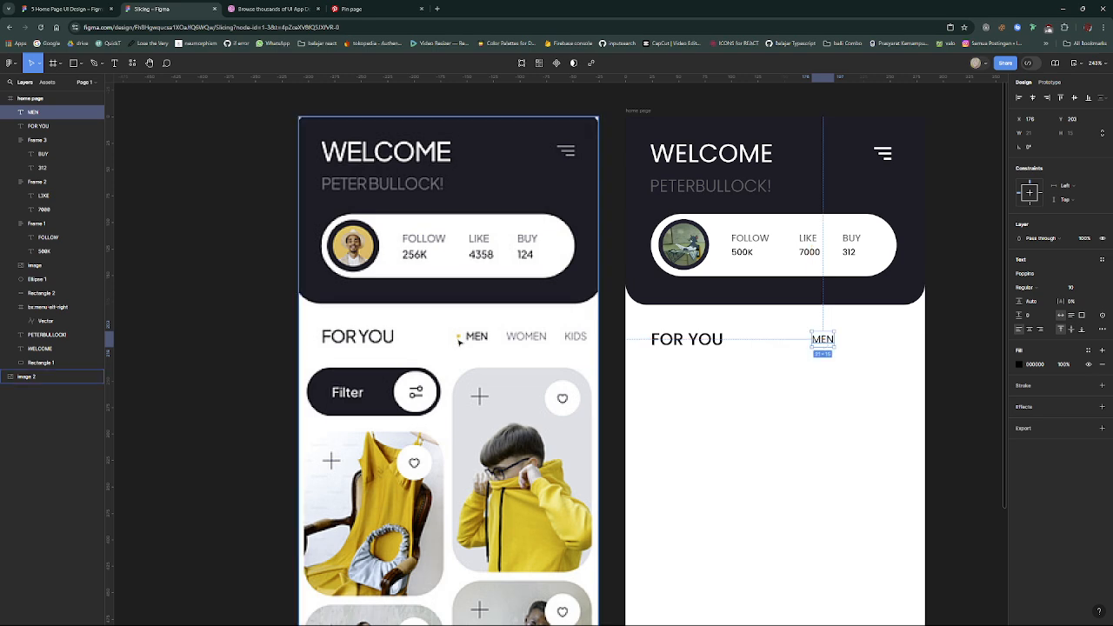
- Draw a small 3 by 3 circle just to the left of the MEN text, vertically centred on it
scroll(460, 339, "up", 5)
scroll(460, 339, "down", 4)
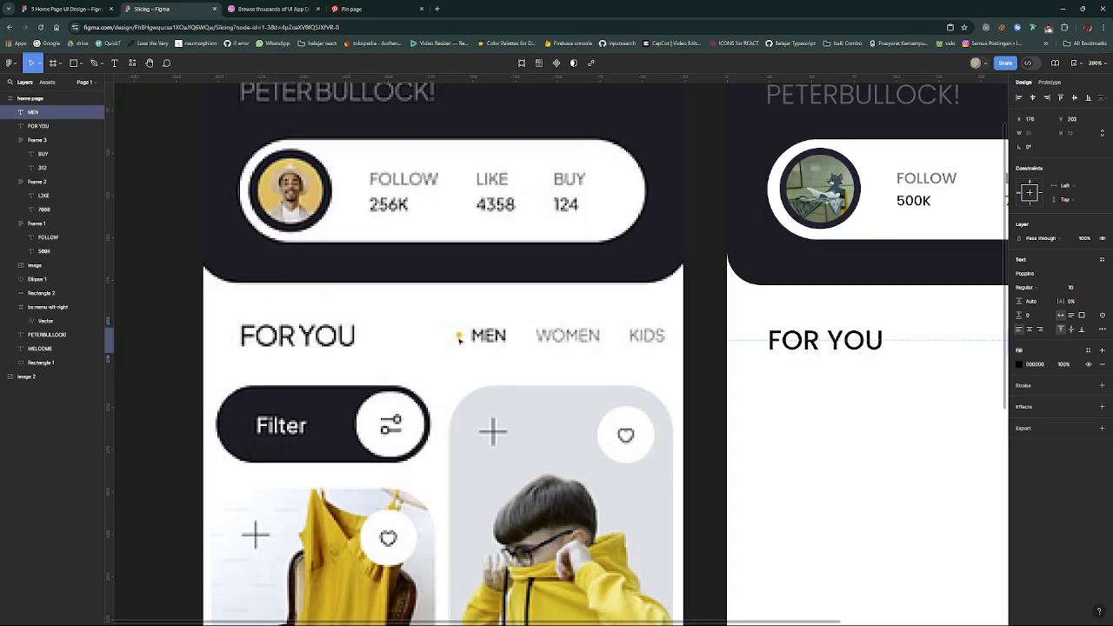
scroll(460, 339, "right", 3)
scroll(460, 339, "right", 3)
scroll(459, 339, "down", 3)
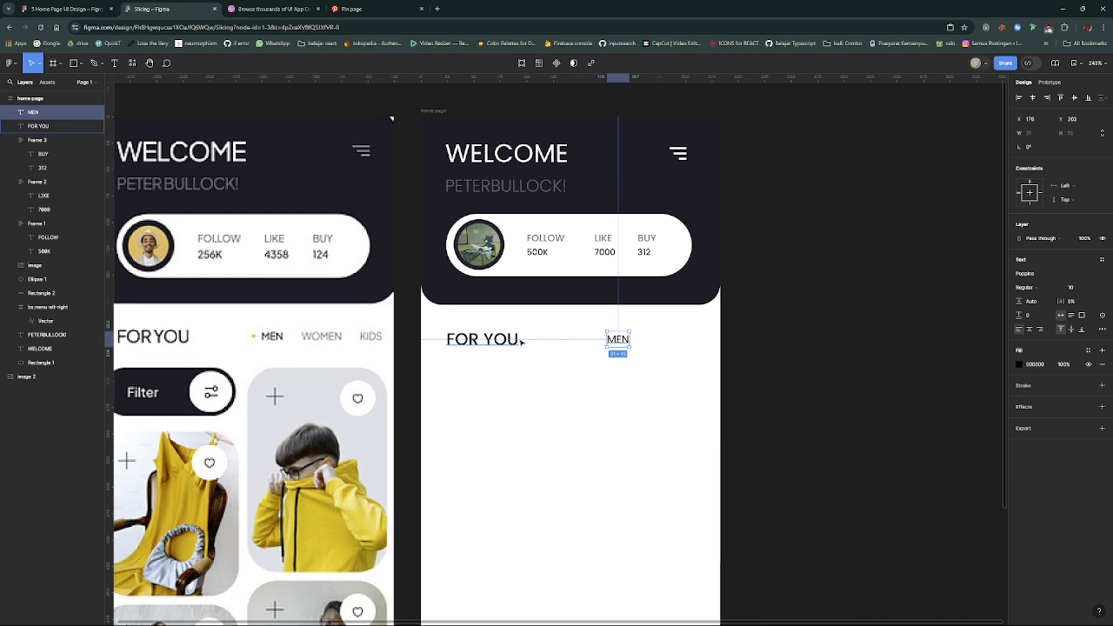
scroll(513, 339, "up", 4)
key("o")
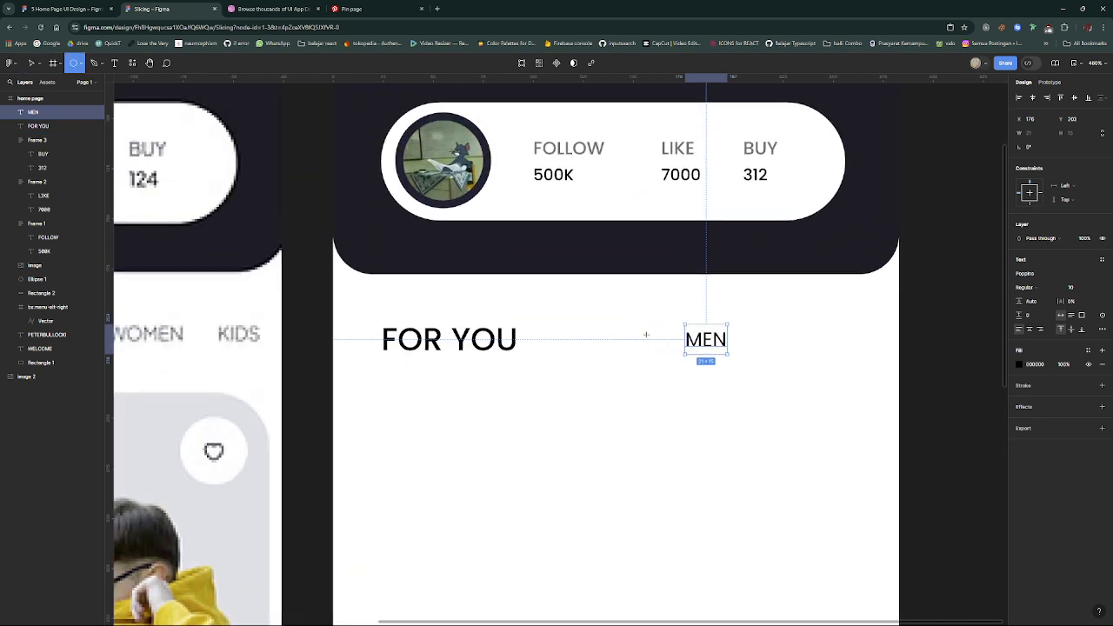
left_click_drag(666, 333, 676, 340)
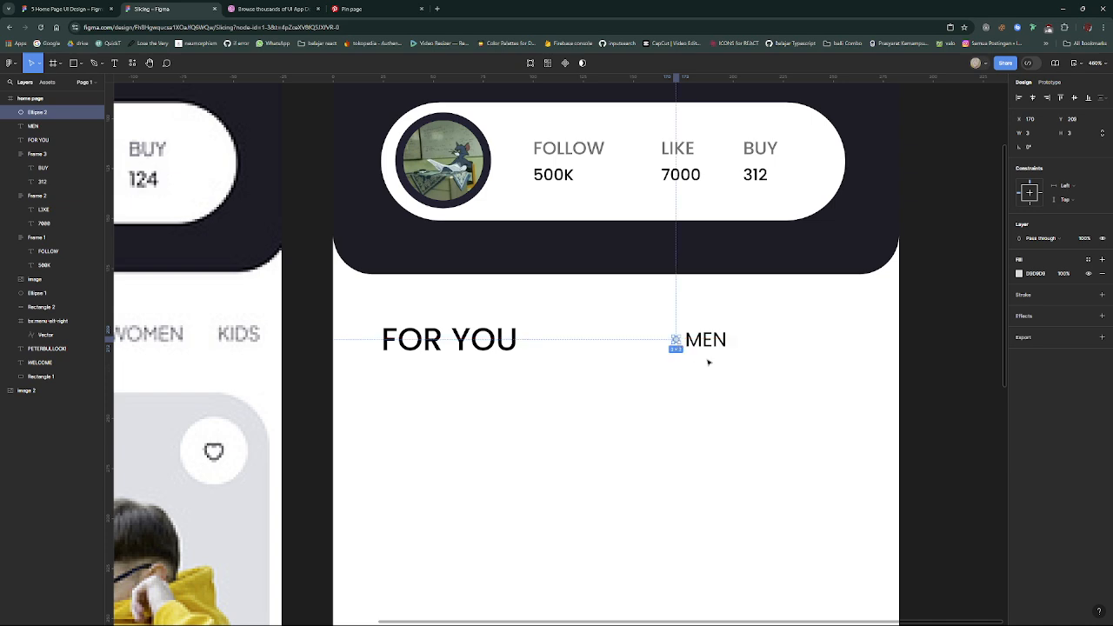
left_click(708, 363)
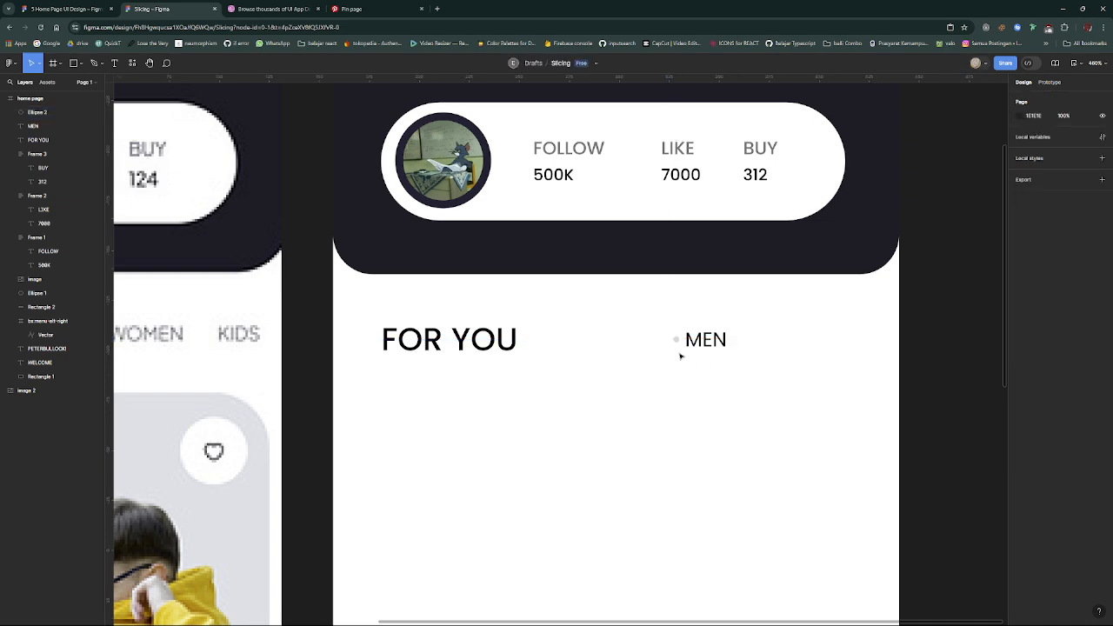
- Change the fill of the small dot beside MEN to yellow FFCD1A
left_click(674, 339)
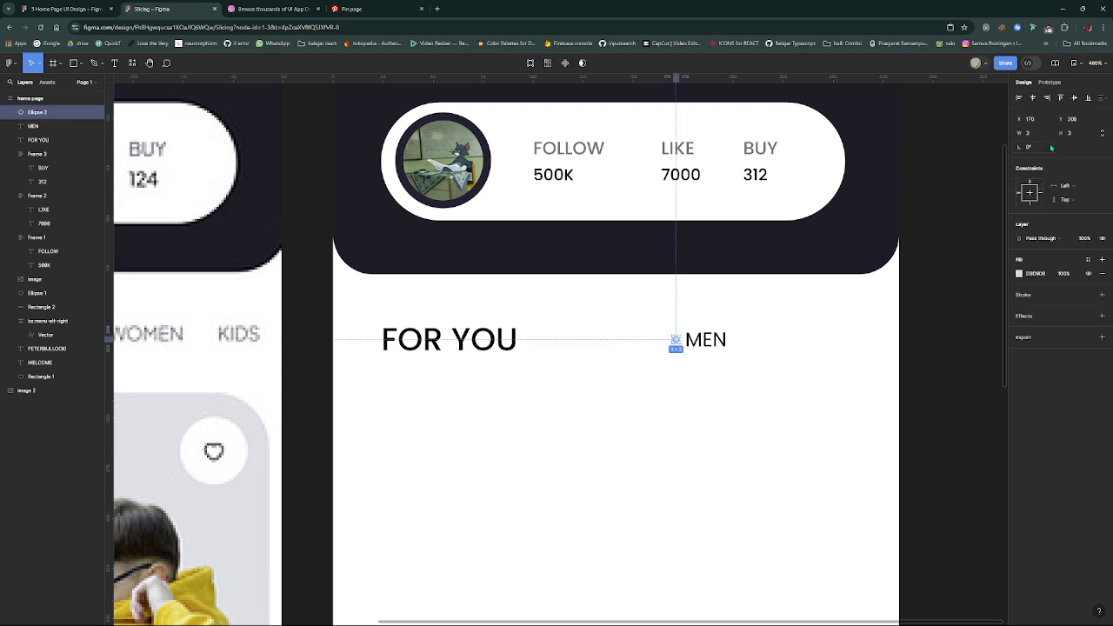
left_click(1020, 274)
left_click_drag(930, 418, 937, 417)
left_click(971, 351)
left_click_drag(971, 350, 998, 299)
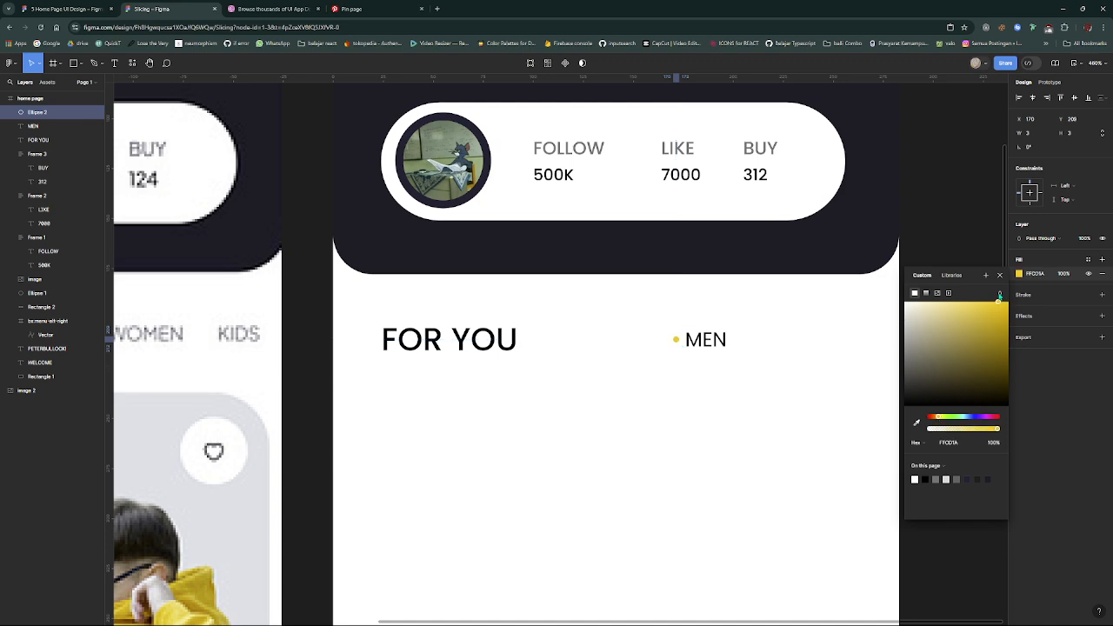
- Move the MEN text slightly right to X 178, away from the yellow dot
left_click(812, 447)
scroll(809, 447, "down", 2)
scroll(731, 405, "down", 4)
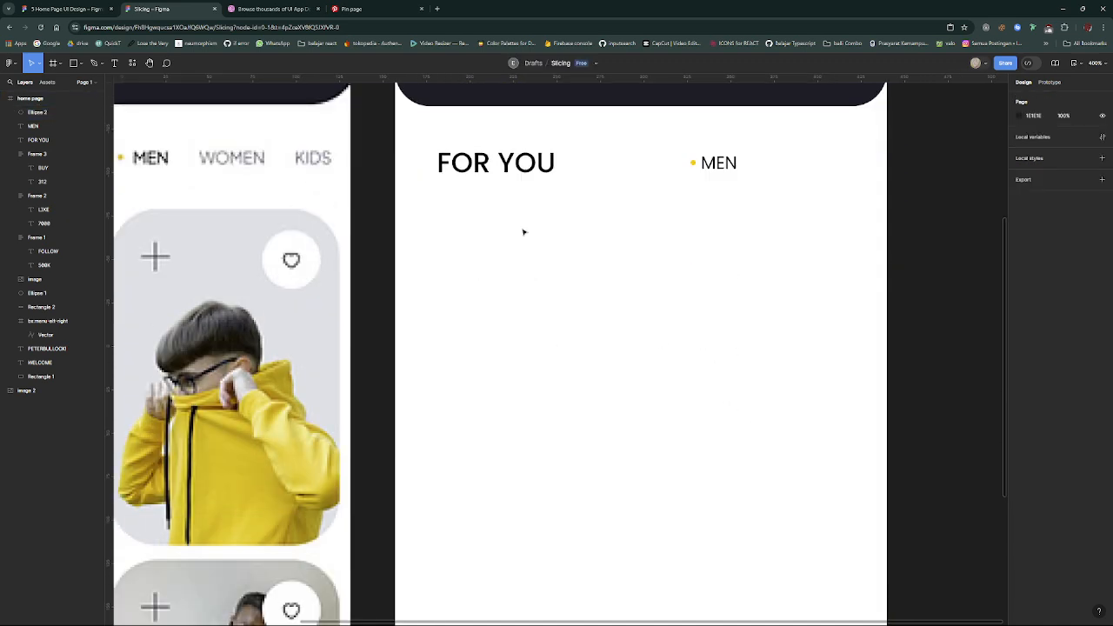
scroll(524, 232, "down", 2)
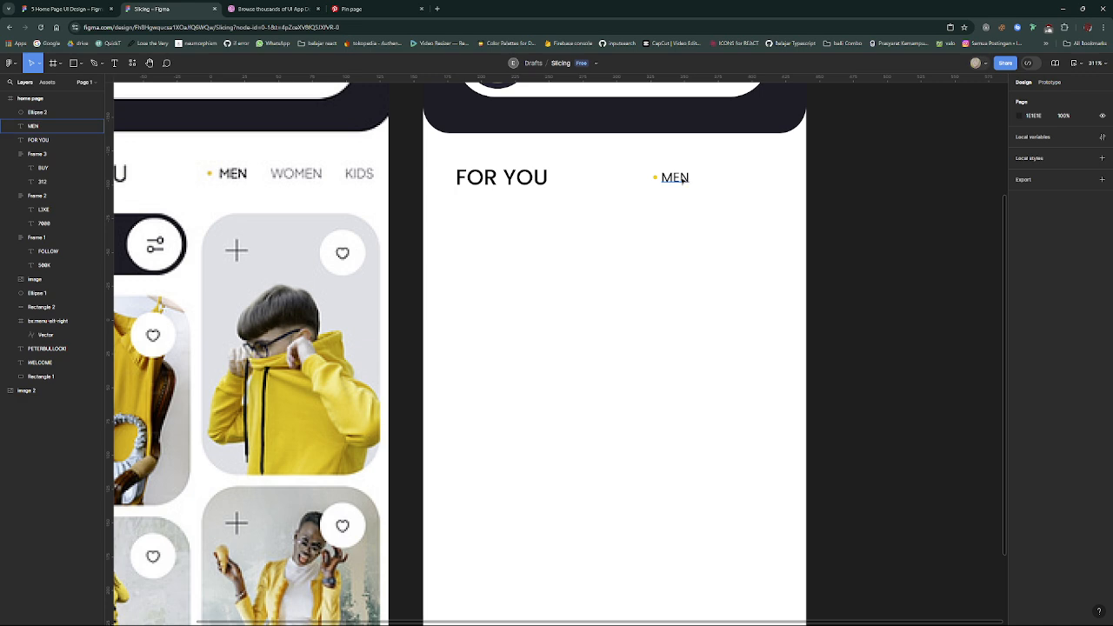
left_click(682, 179)
left_click_drag(682, 180, 683, 180)
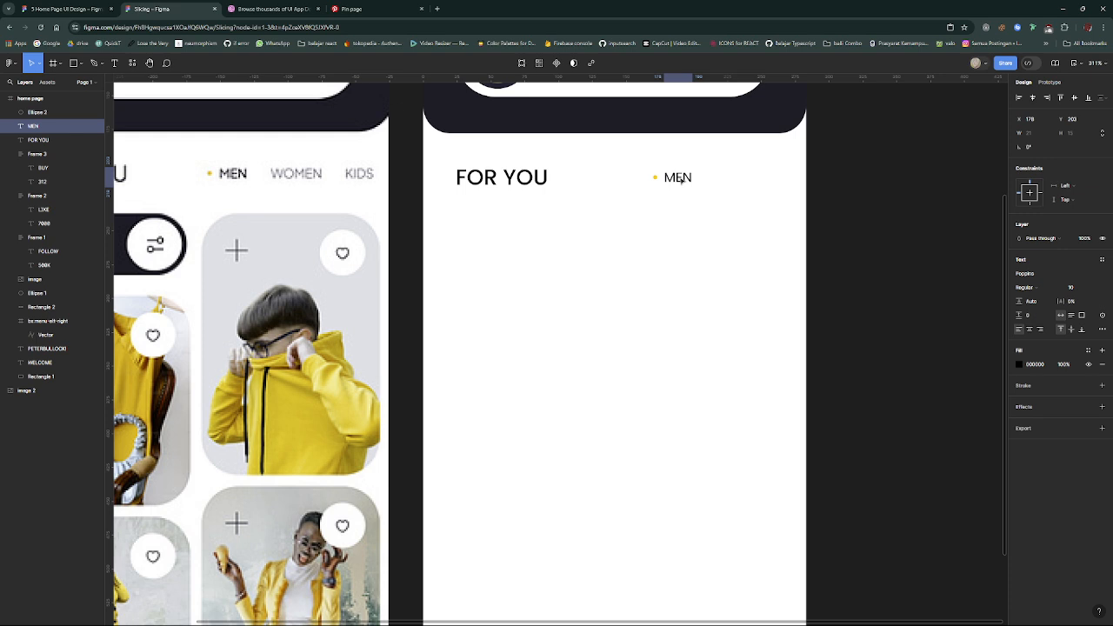
- Duplicate the MEN text to the right at X 210, Y 203 and change the copy's text to WOMEN
left_click_drag(681, 179, 722, 180)
double_click(724, 178)
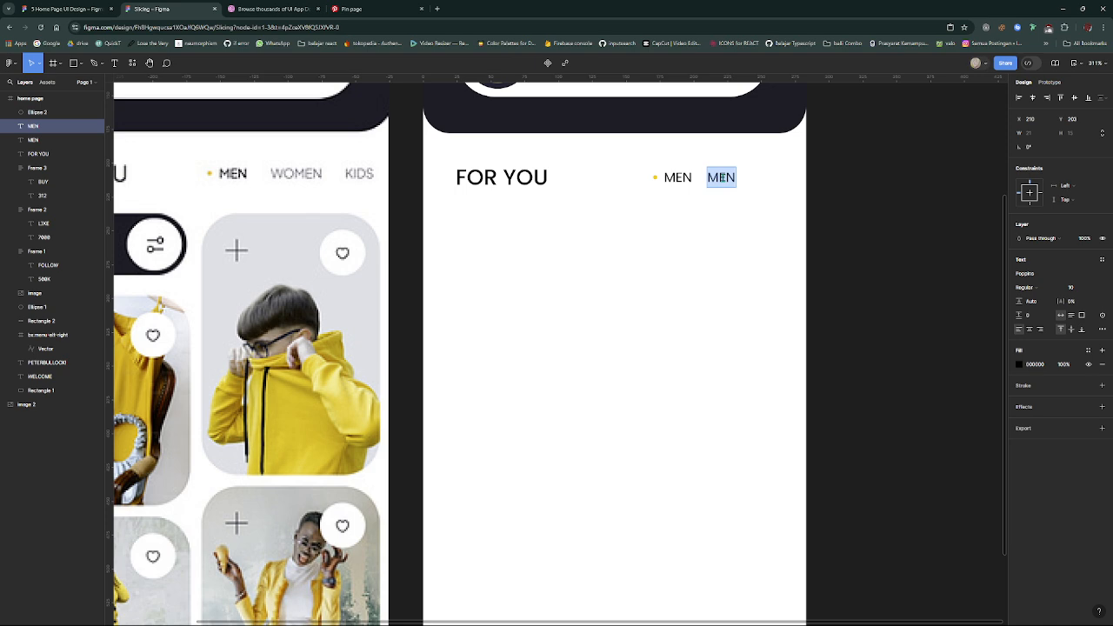
key("Right")
type("WO")
key("Escape")
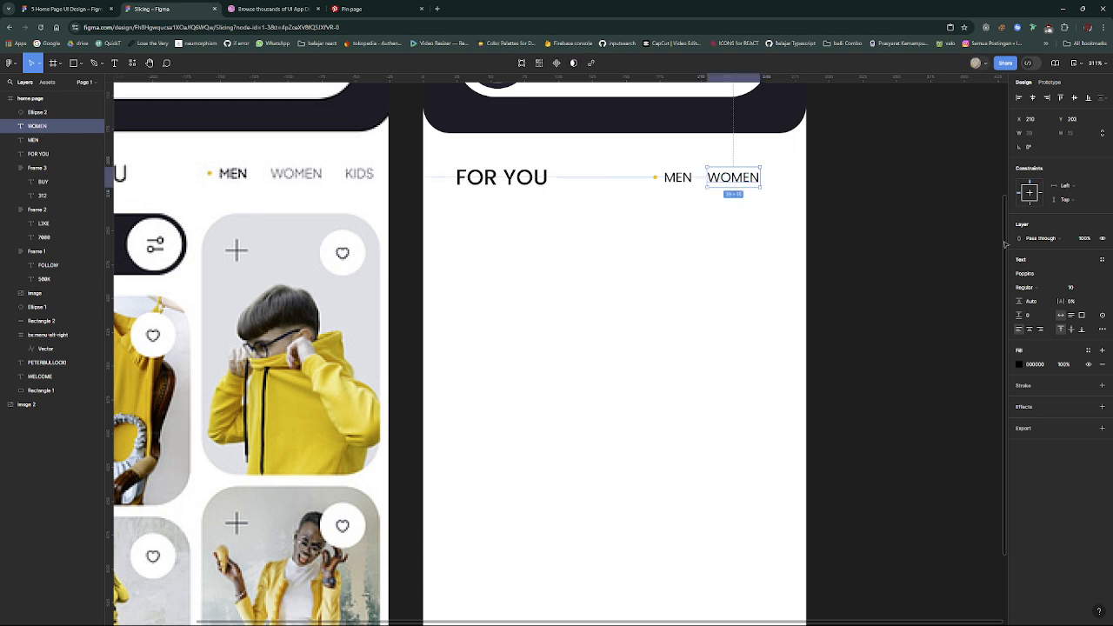
- Change the fill of the WOMEN text to grey A7A7A7
left_click(1019, 365)
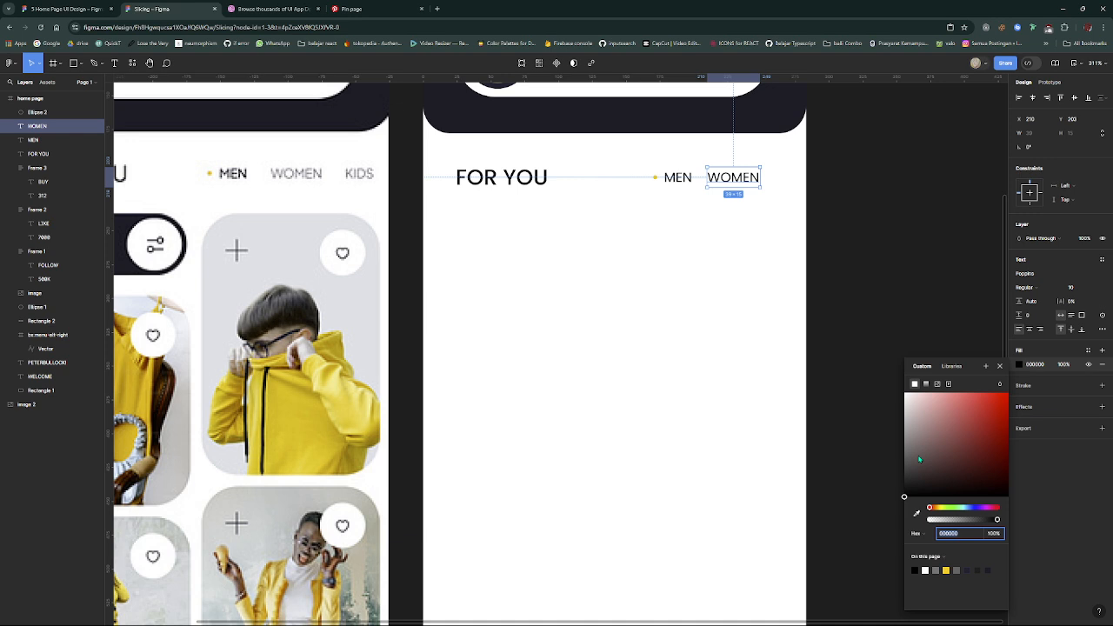
left_click_drag(918, 458, 903, 432)
left_click(678, 249)
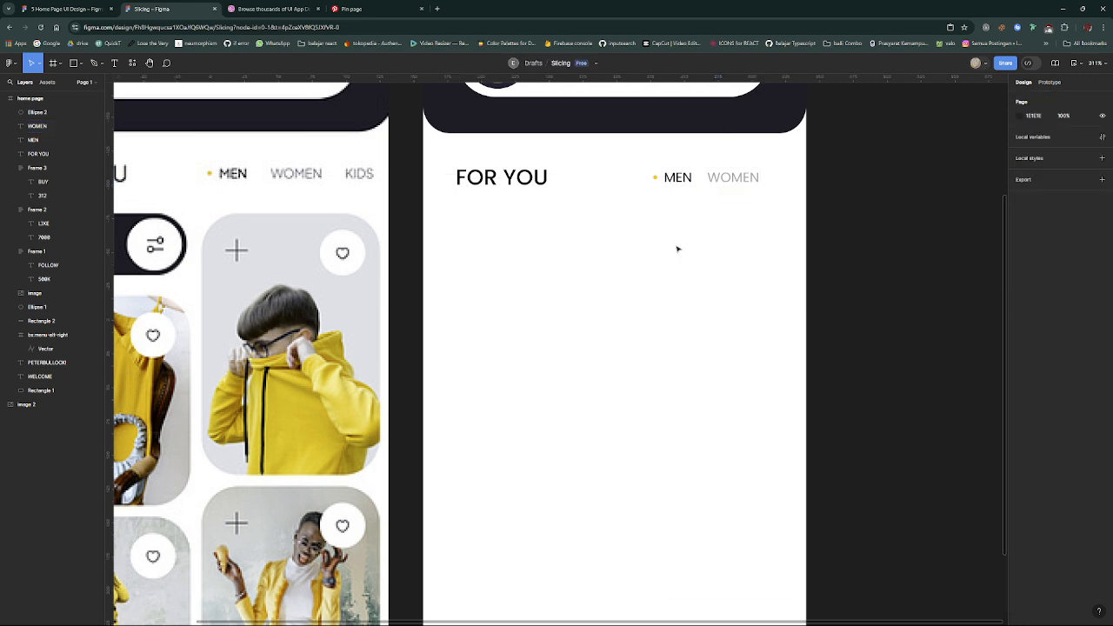
- Set the MEN and WOMEN texts together to Medium weight
left_click(732, 182)
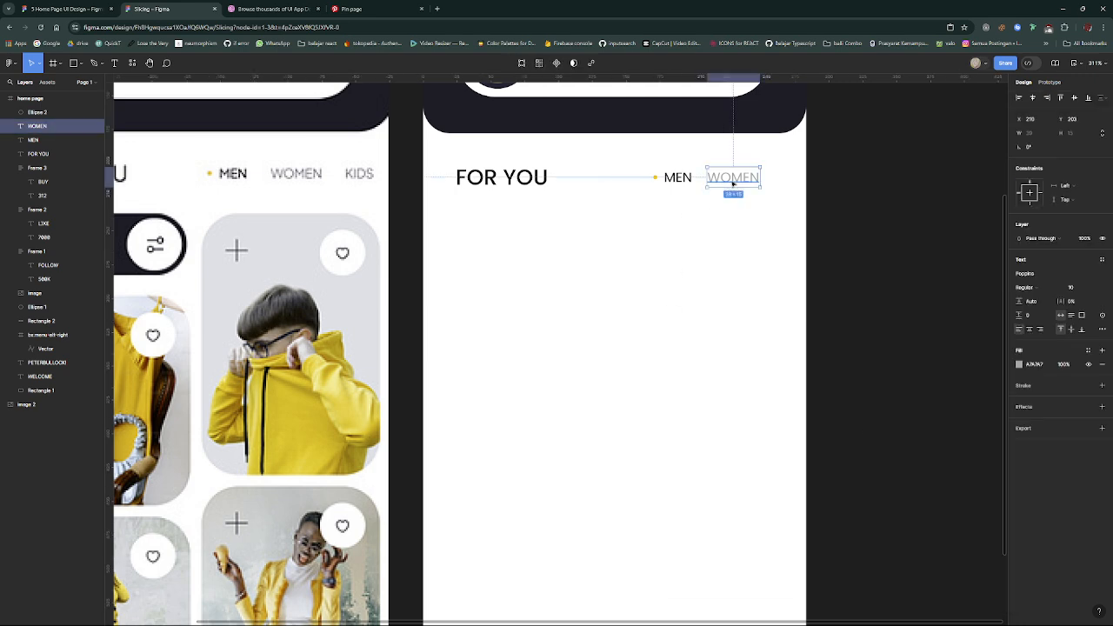
left_click(683, 181, "shift")
left_click(1048, 323)
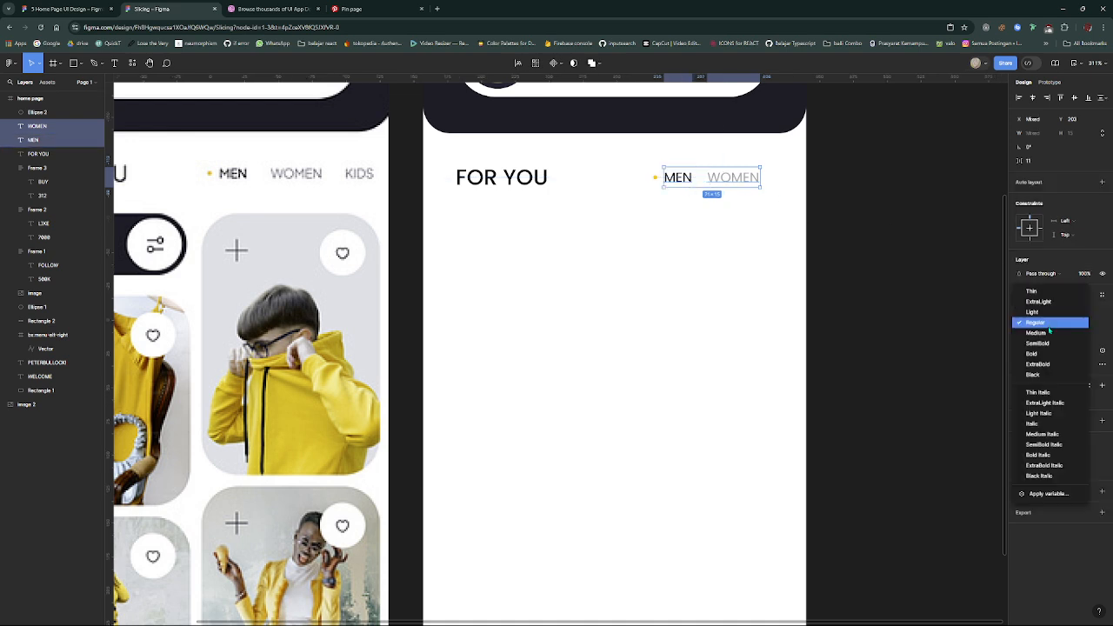
left_click(1051, 333)
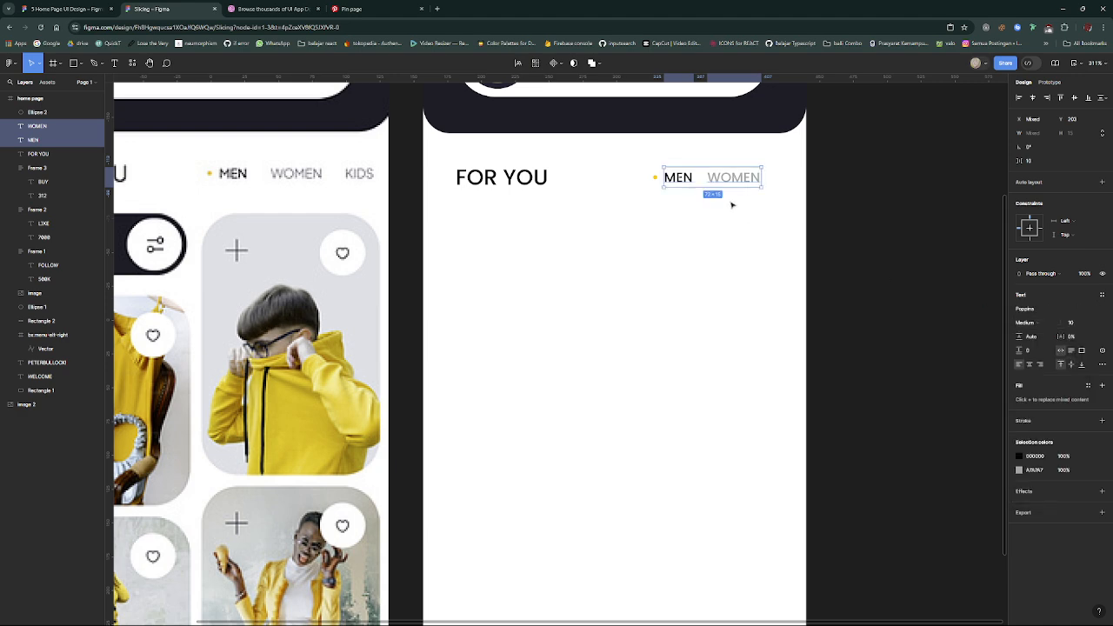
left_click(731, 205)
- Duplicate the WOMEN text to the right at X 260, Y 203 and change the copy's text to KIDS
left_click(727, 178)
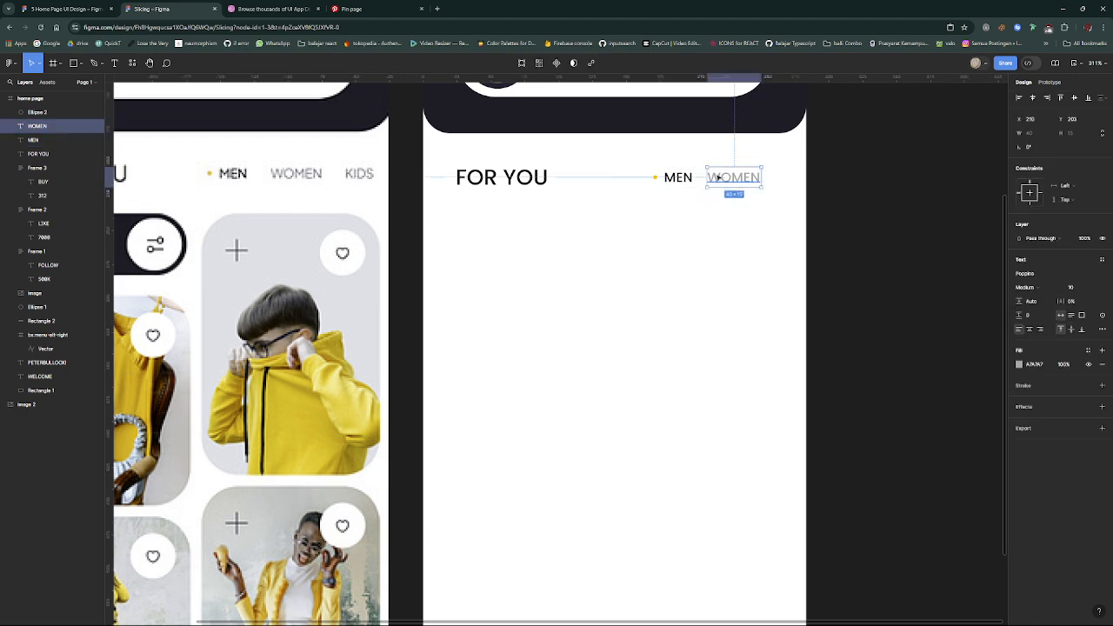
left_click_drag(716, 178, 782, 180, "alt")
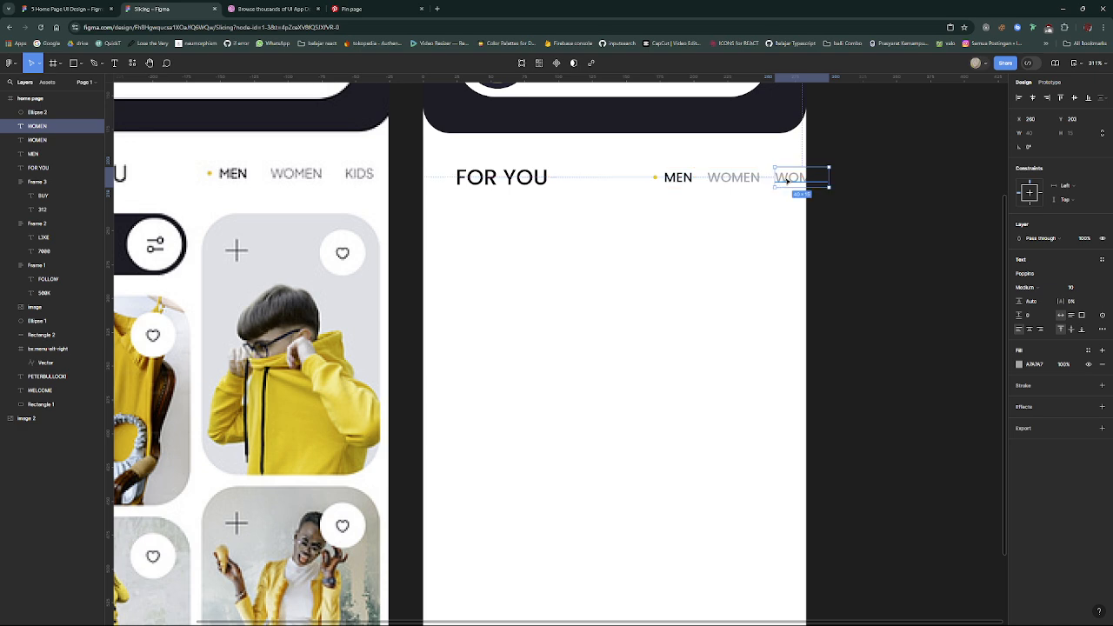
double_click(784, 178)
type("KIDS")
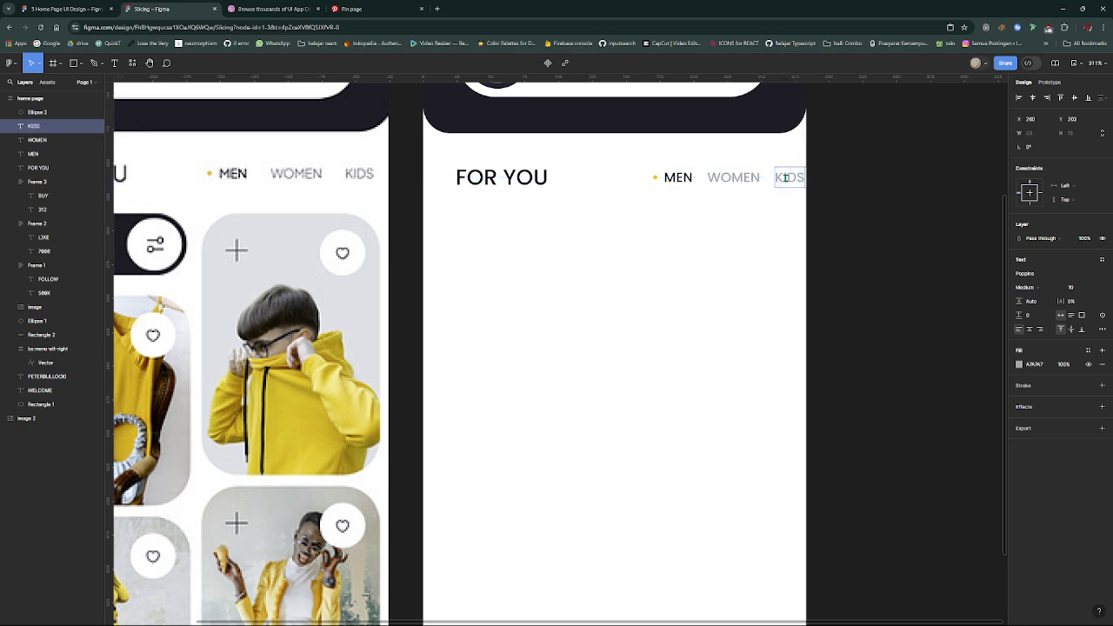
key("Escape")
- Move the yellow dot and the three category labels left together so KIDS sits at X 242, and compare the side margins
mouse_move(794, 210)
left_mouse_down()
mouse_move(740, 167)
mouse_move(658, 171)
mouse_move(789, 199)
mouse_move(600, 162)
left_mouse_up()
left_click_drag(740, 179, 722, 180)
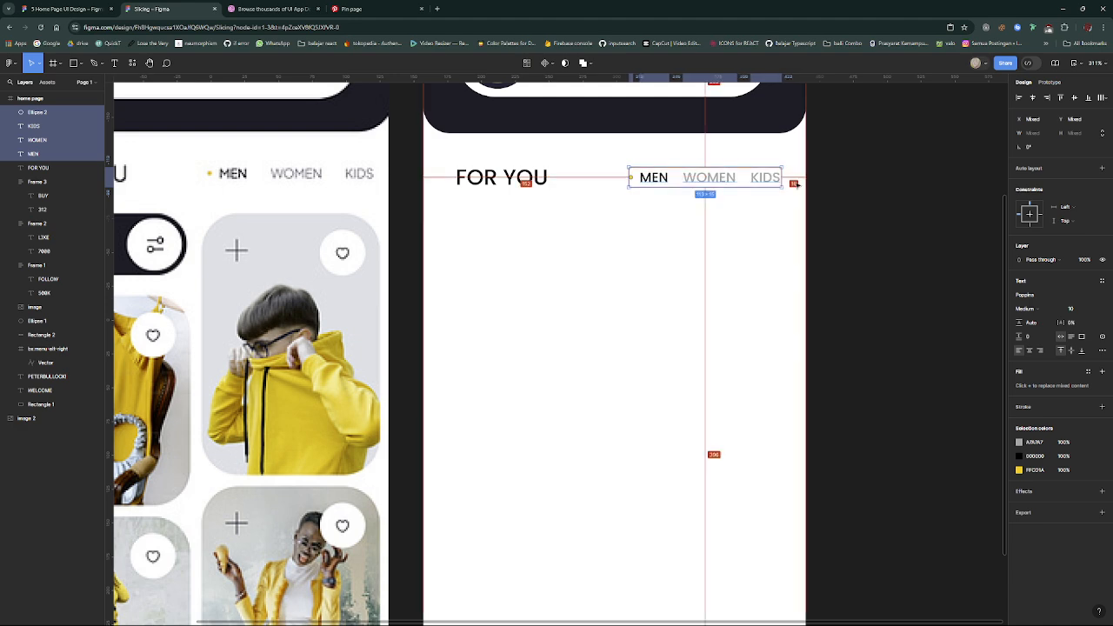
left_click(498, 184)
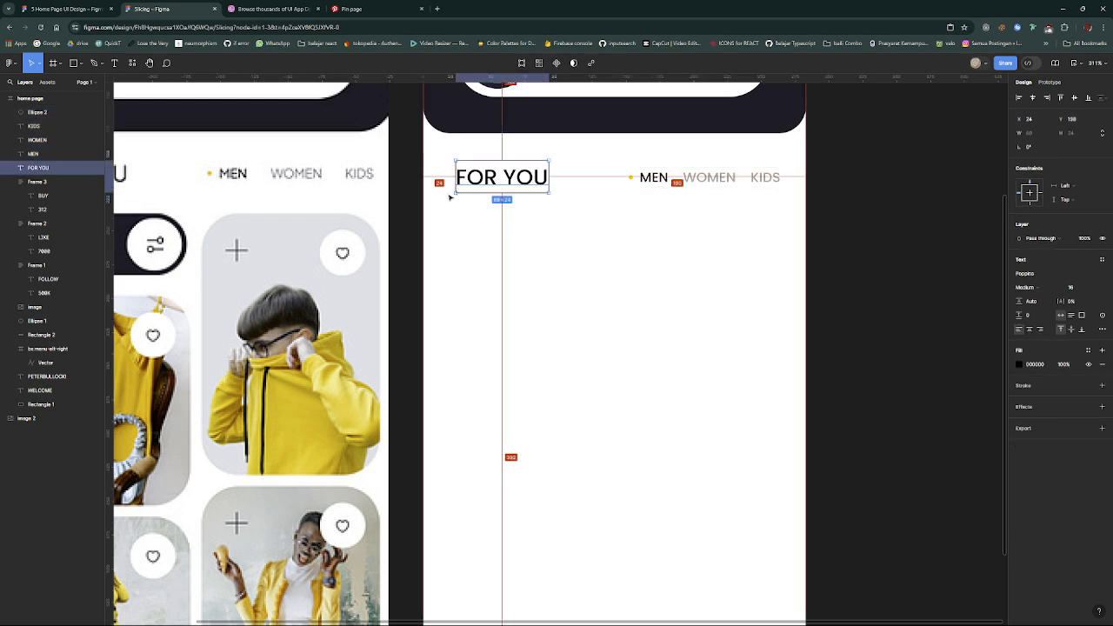
left_click(760, 182)
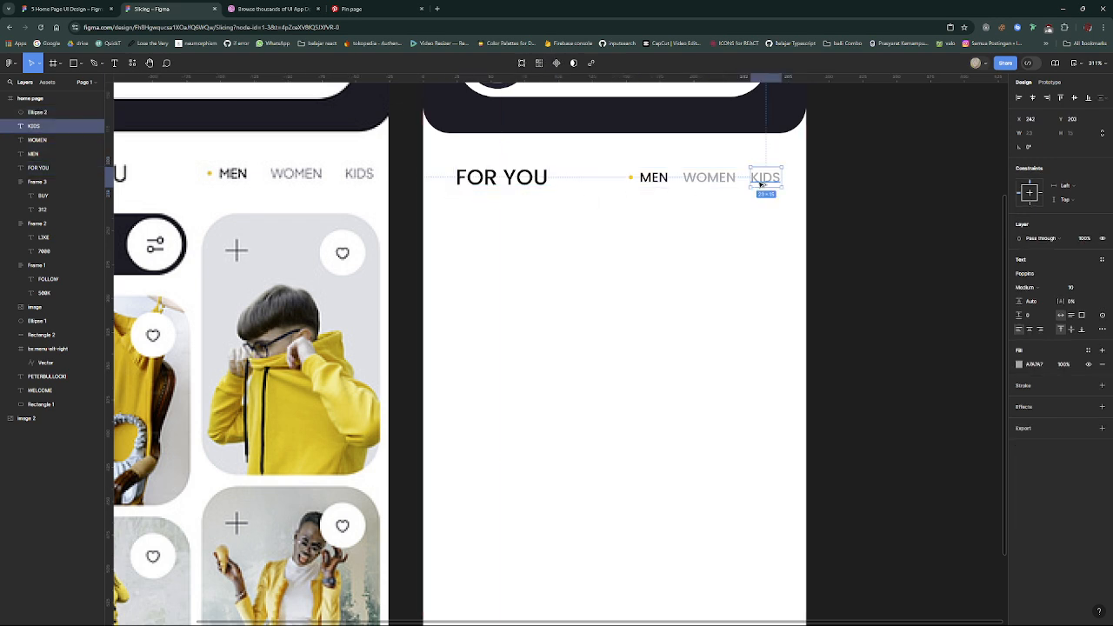
key("alt")
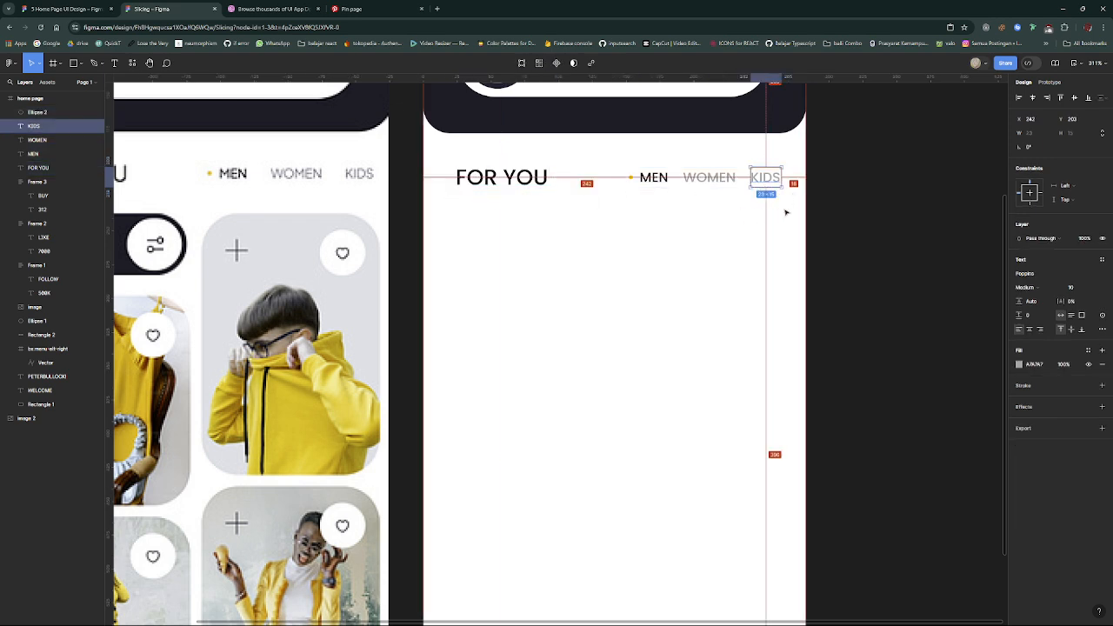
- Nudge the dot and the category labels further left until the margin beside KIDS matches the 24 px margin beside FOR YOU
left_click_drag(765, 206, 627, 158)
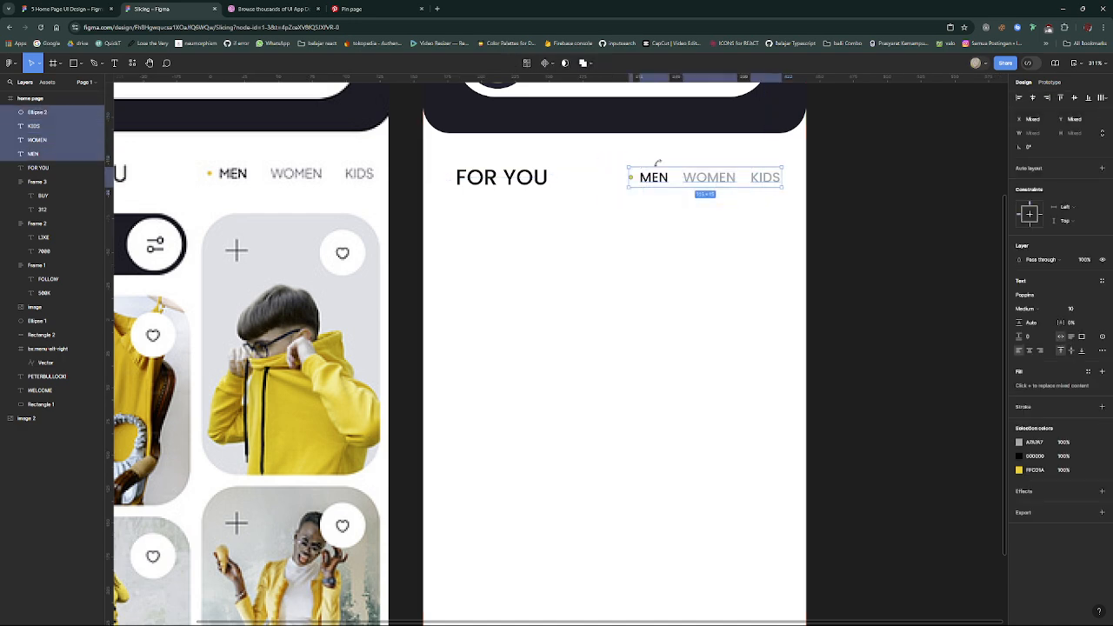
key("Left")
key("Left")
key("Left")
key("Left")
key("Left")
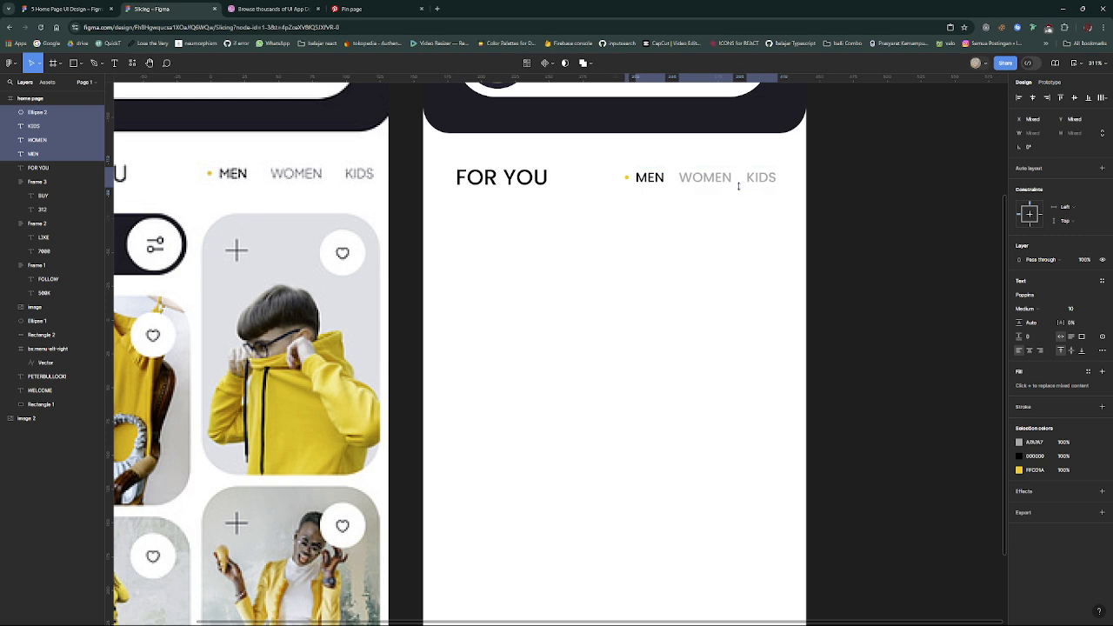
key("alt")
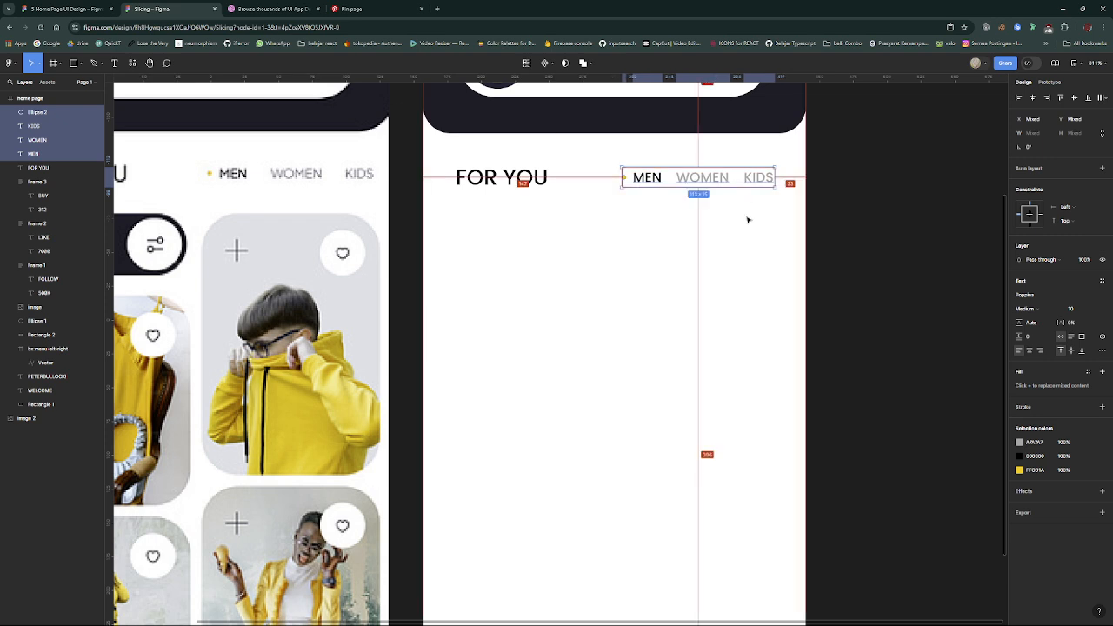
left_click(512, 182)
key("alt")
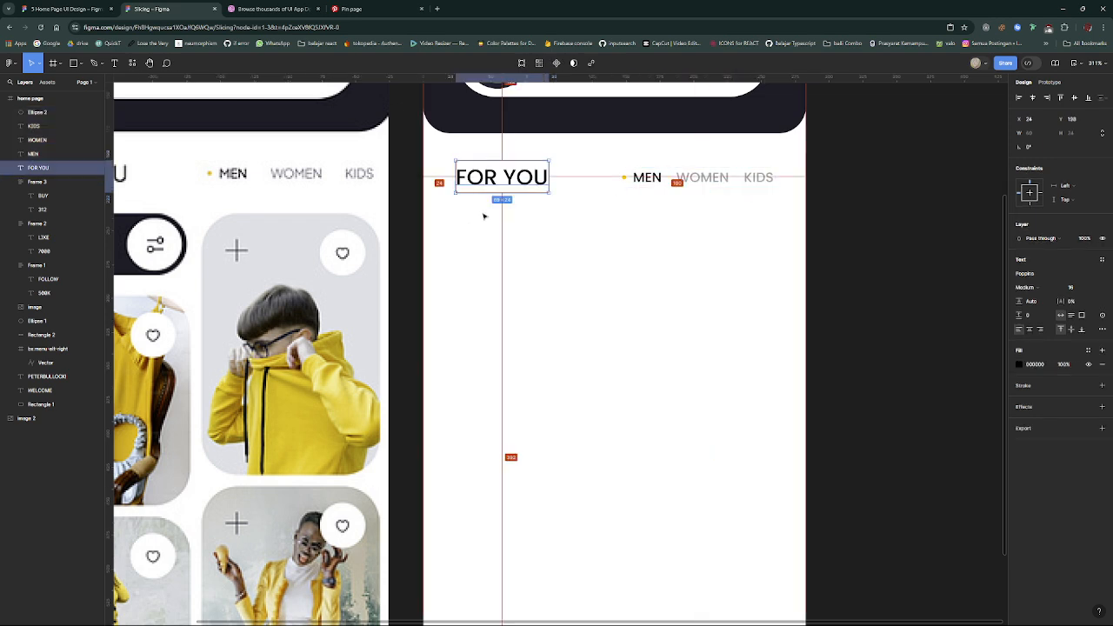
left_click(754, 182)
key("alt")
left_click_drag(769, 205, 614, 164)
key("Left")
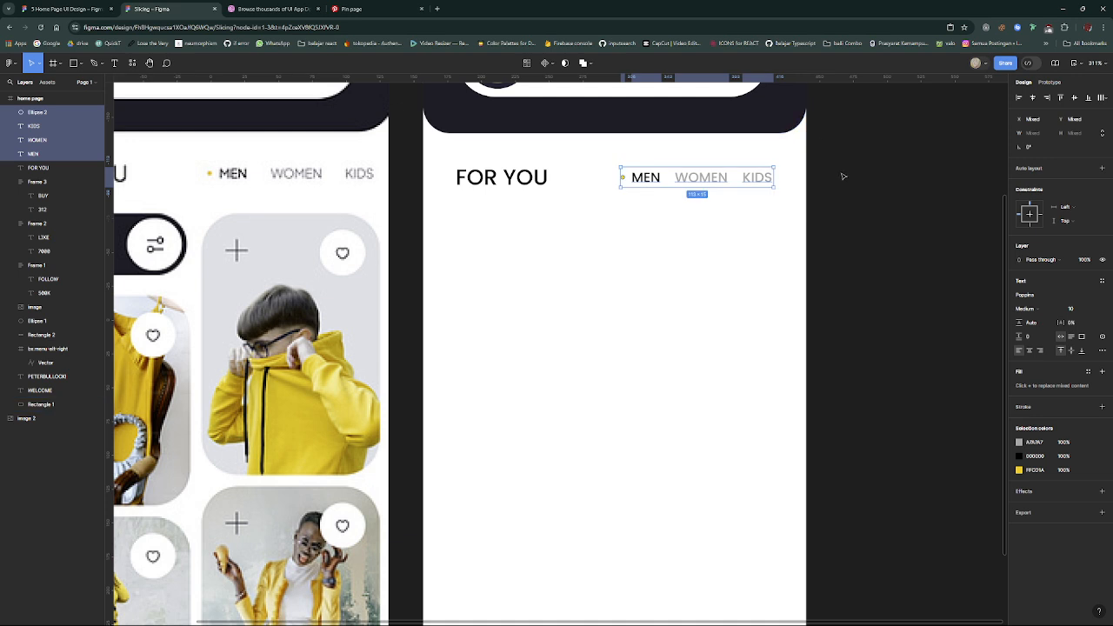
key("alt")
- Examine the Filter button, product cards and bottom bar in the reference image against the unfinished home page frame
scroll(493, 177, "left", 5)
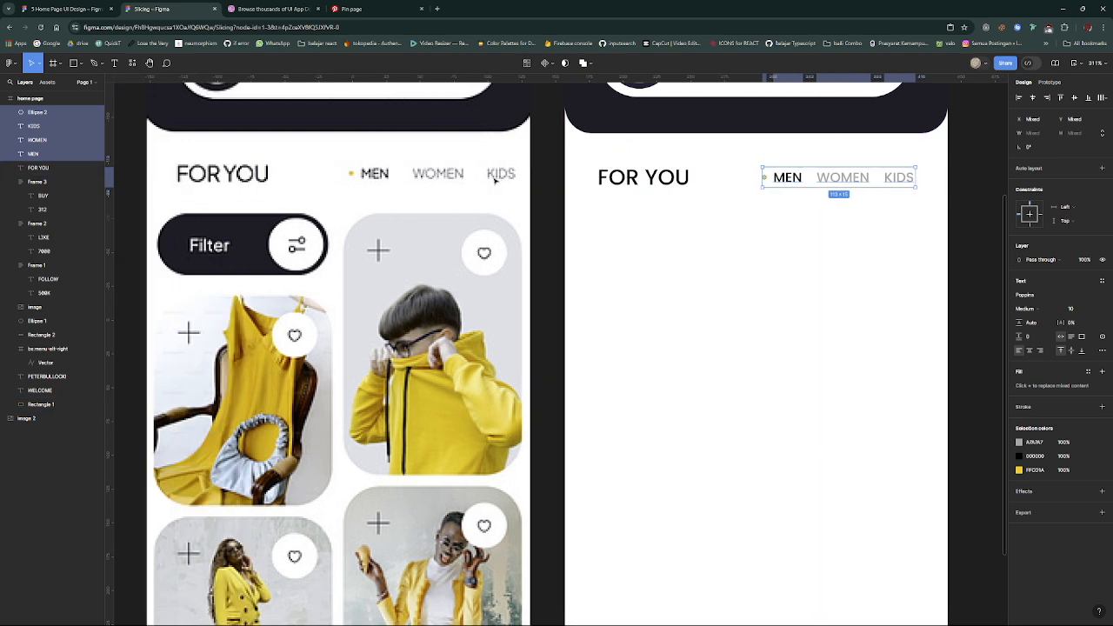
scroll(626, 174, "up", 3)
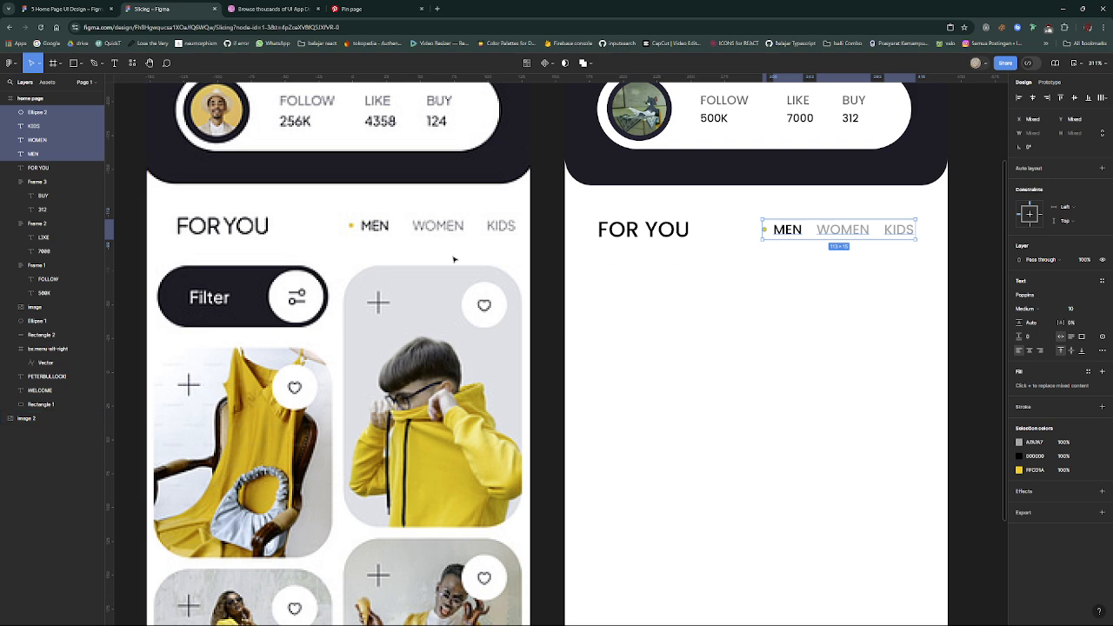
left_click(750, 311)
scroll(750, 310, "down", 1)
scroll(750, 311, "down", 2)
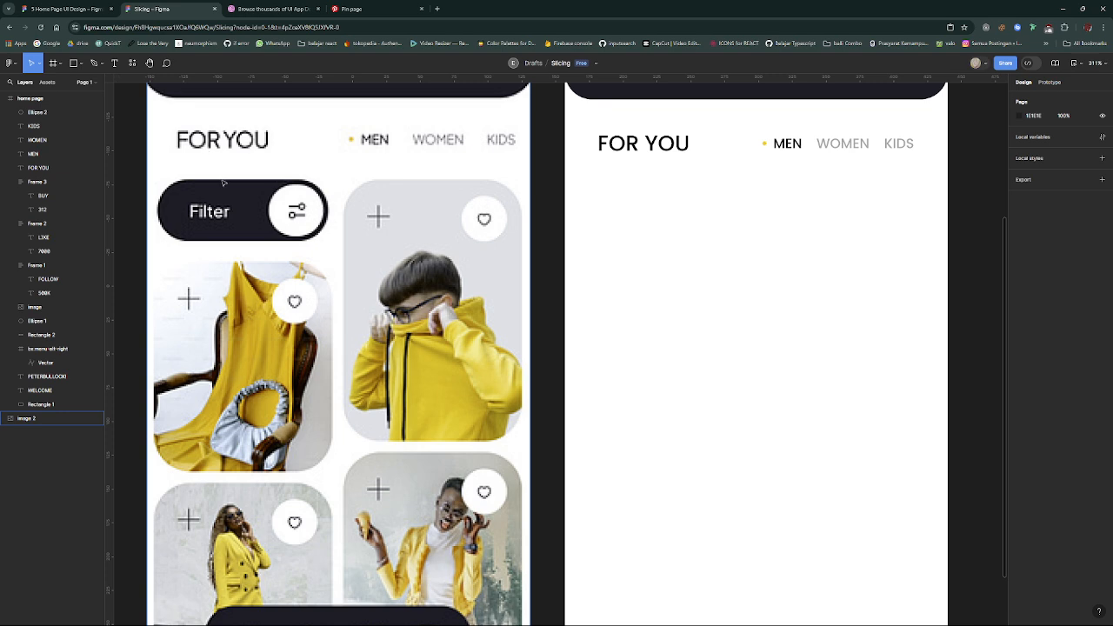
scroll(223, 181, "up", 3)
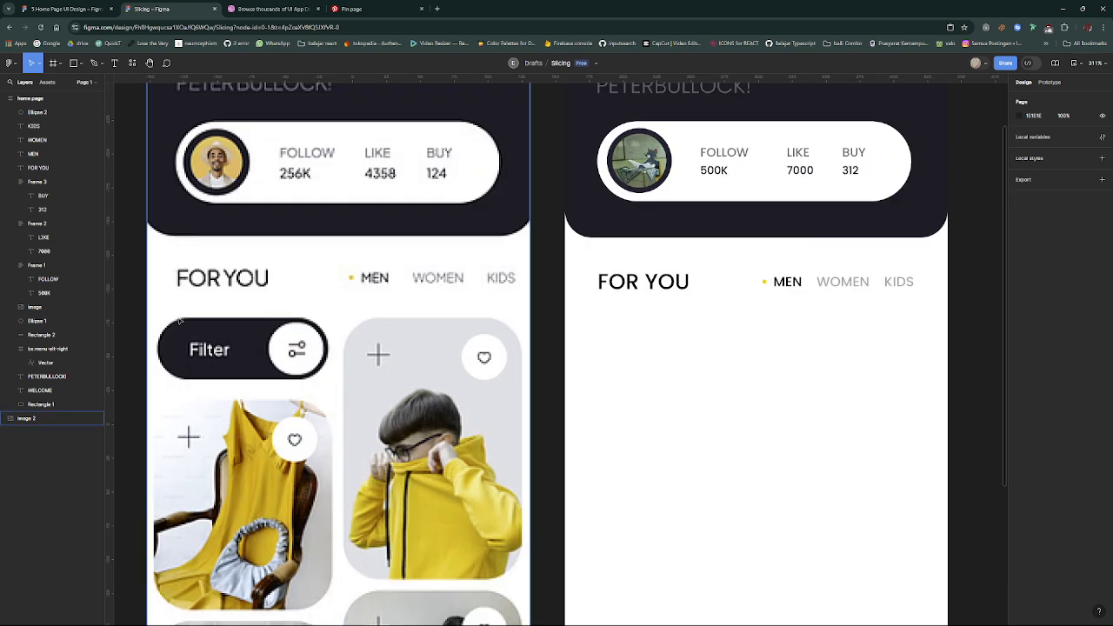
scroll(162, 366, "down", 1)
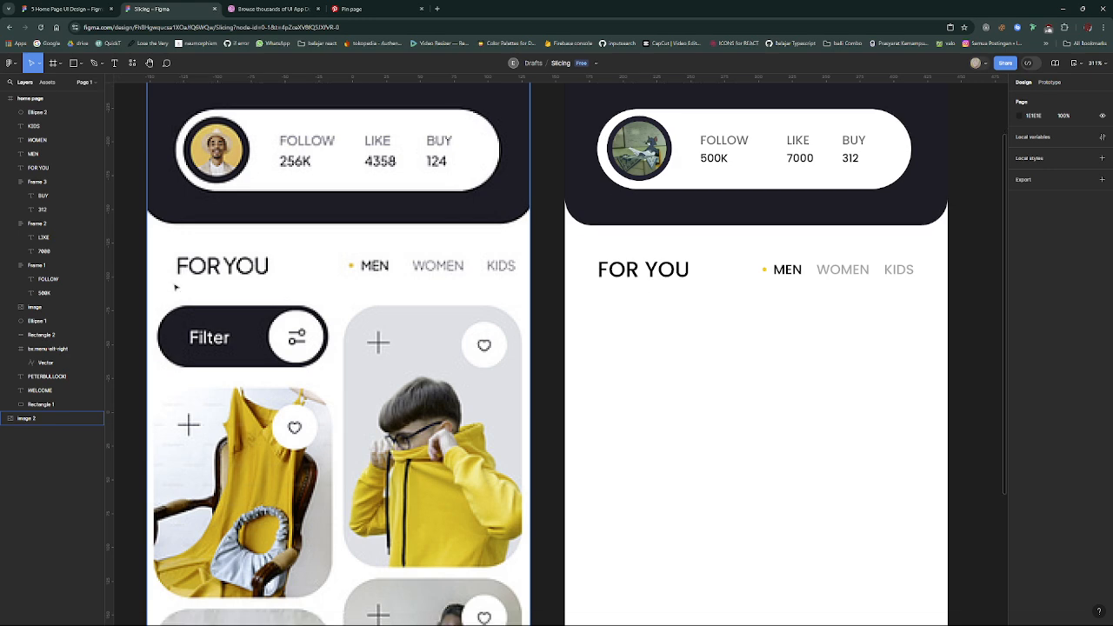
scroll(170, 269, "down", 6)
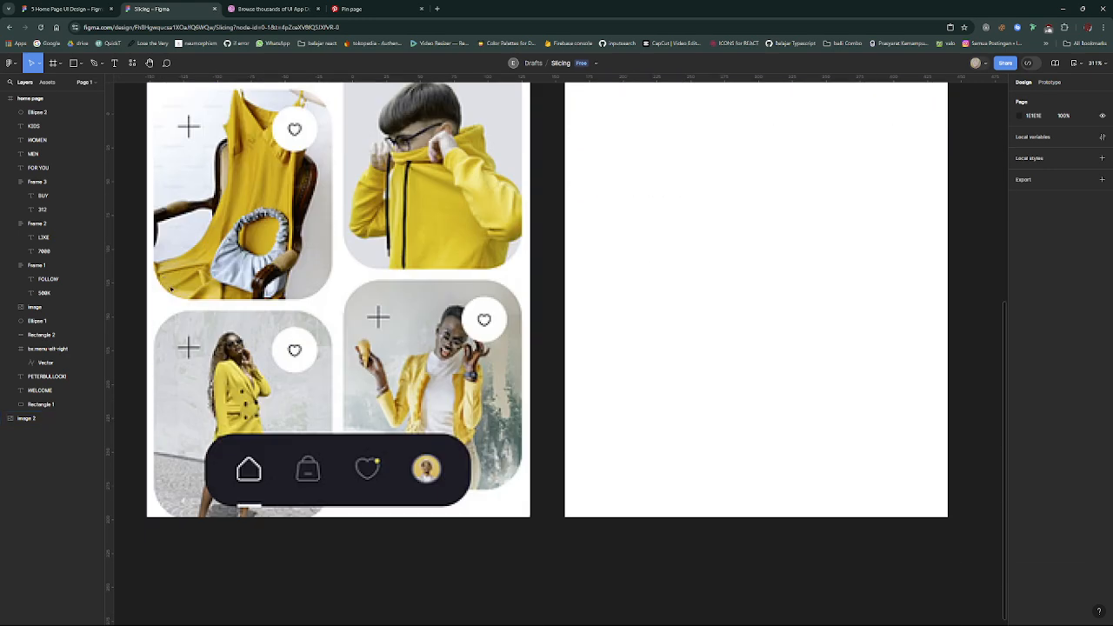
scroll(427, 361, "up", 3)
scroll(552, 369, "up", 3)
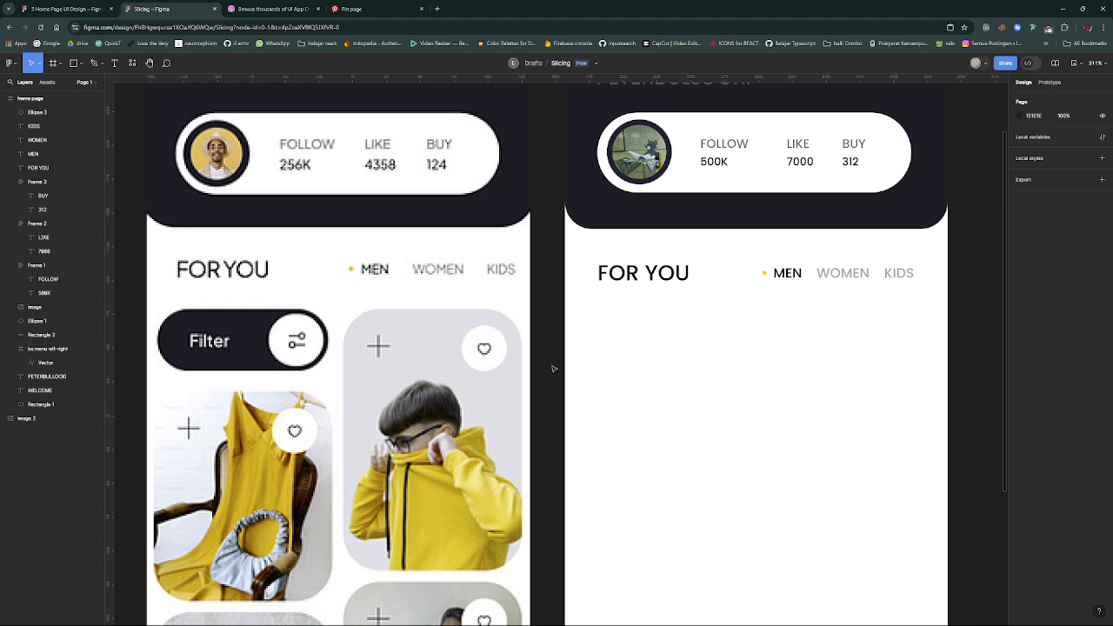
scroll(638, 296, "right", 2)
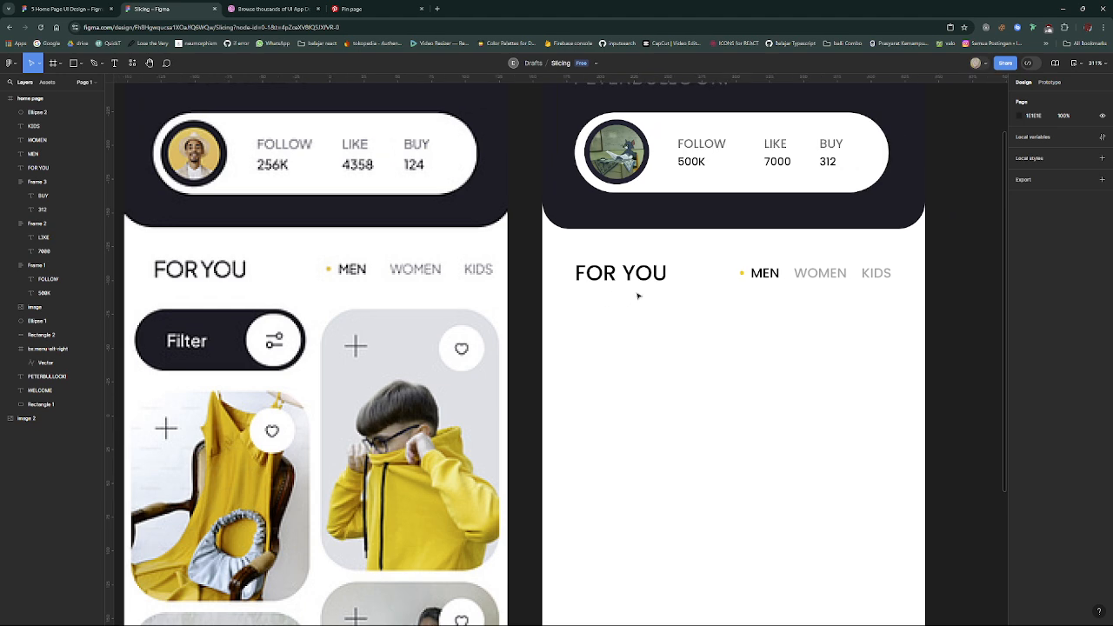
scroll(639, 296, "down", 2)
scroll(638, 295, "down", 2)
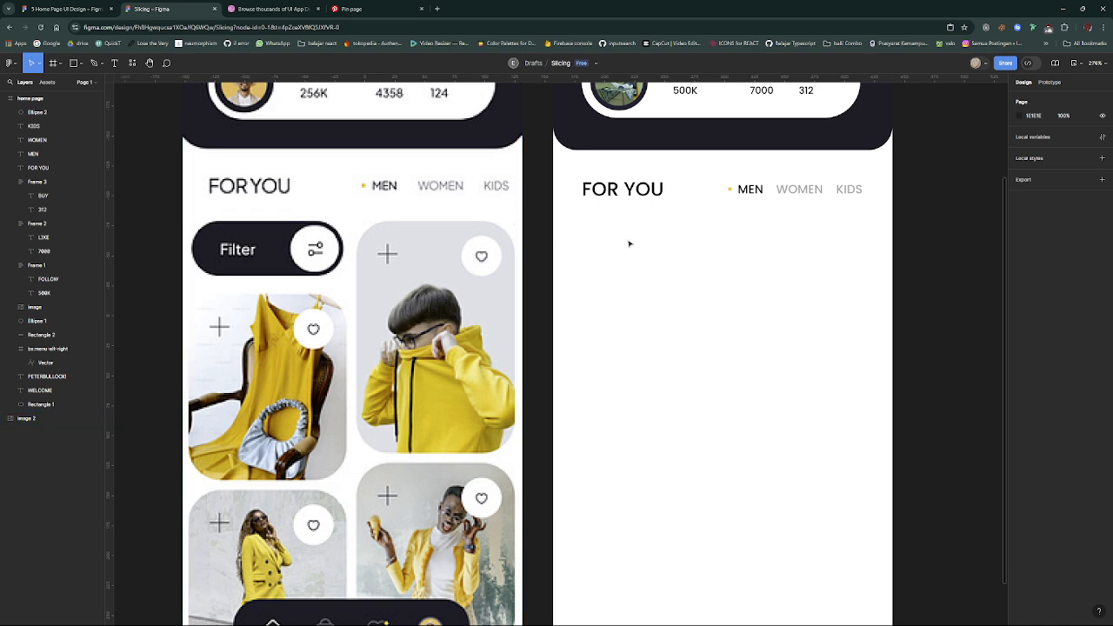
- Draw a 108 by 50 rectangle at X 17, Y 233 below FOR YOU and fill it with 1C1C26 sampled from the reference Filter button
scroll(629, 238, "up", 2)
key("r")
scroll(600, 326, "down", 2)
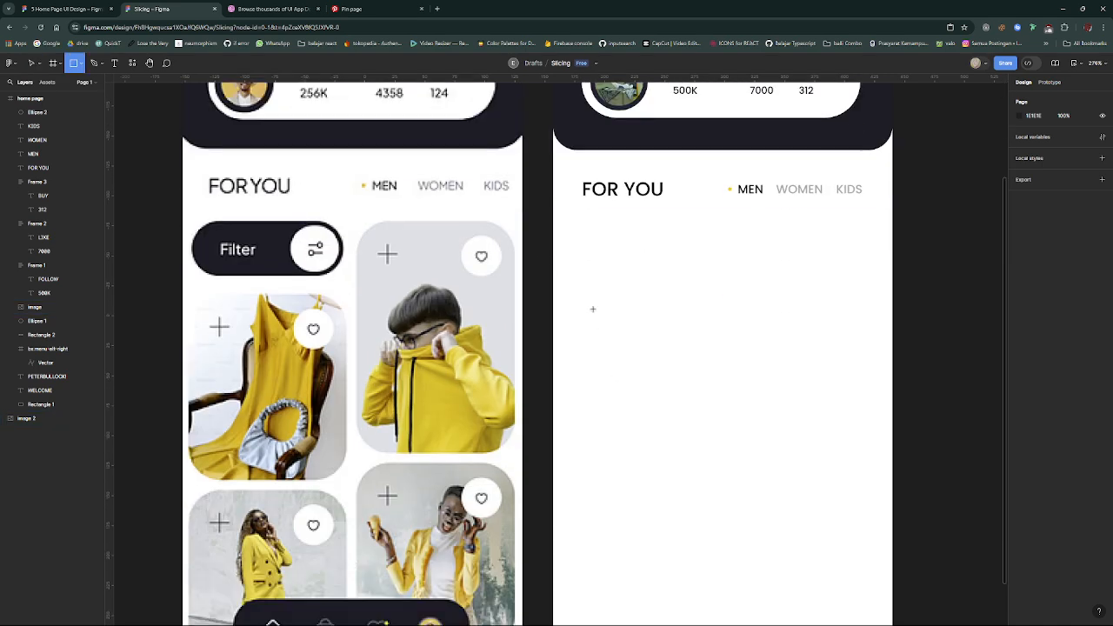
mouse_move(573, 216)
left_mouse_down()
mouse_move(717, 276)
mouse_move(670, 254)
left_mouse_up()
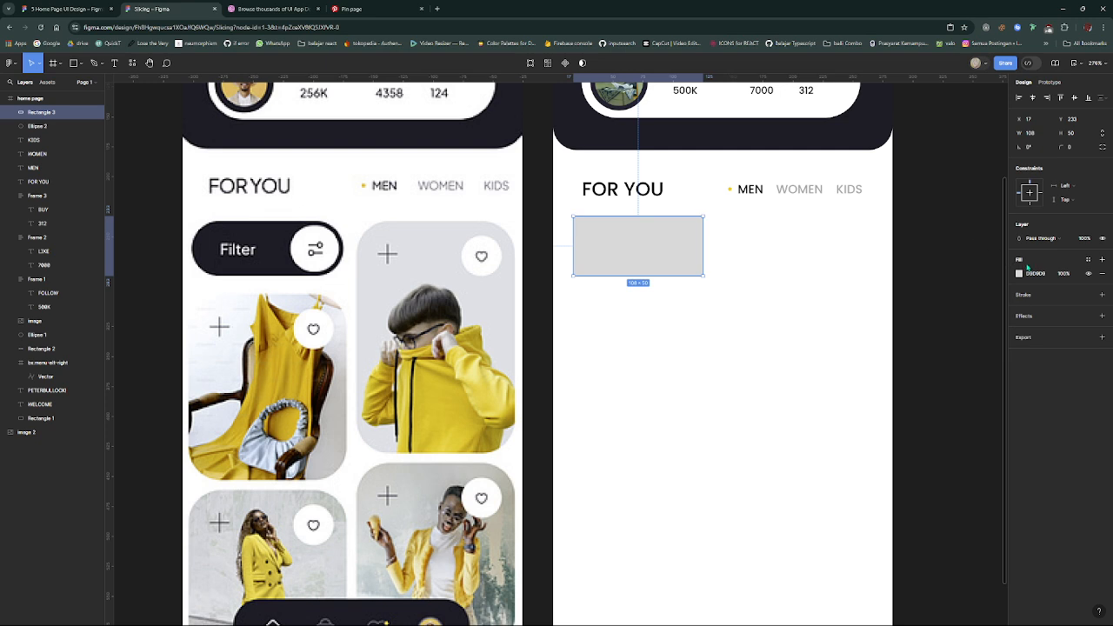
key("i")
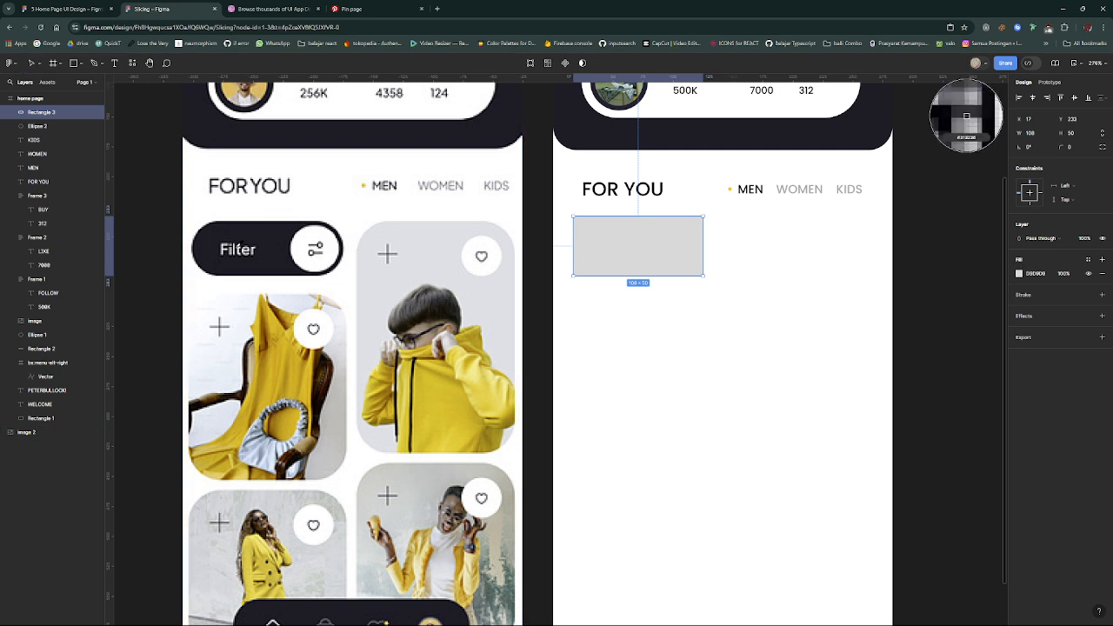
left_click(271, 234)
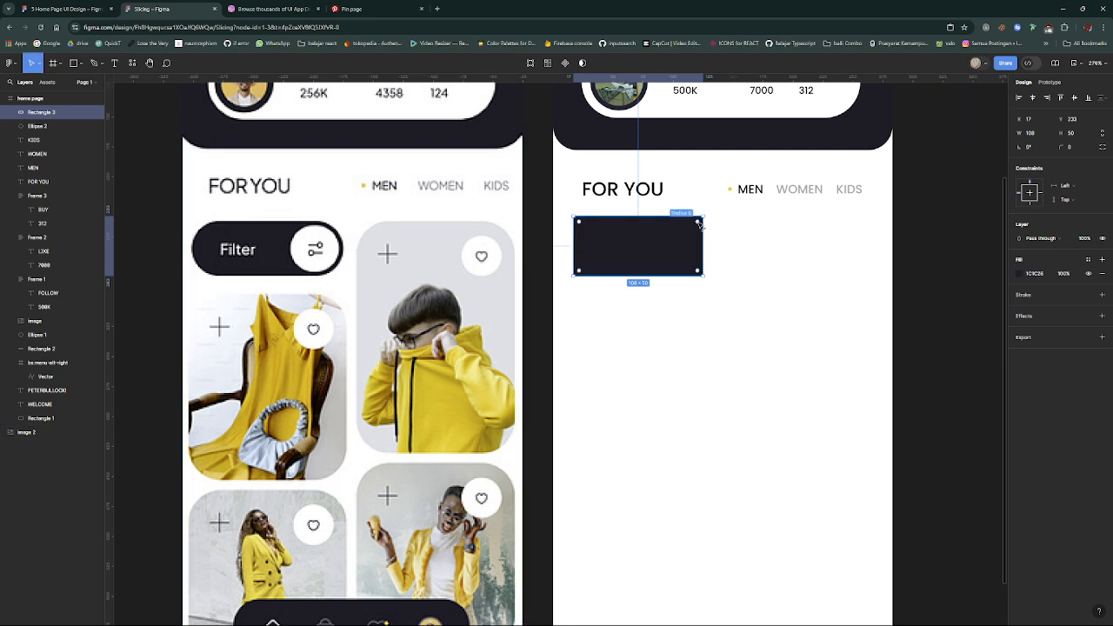
- Round the dark rectangle below FOR YOU into a pill with corner radius 26 and enlarge it to 111 by 52
left_click_drag(696, 223, 669, 278)
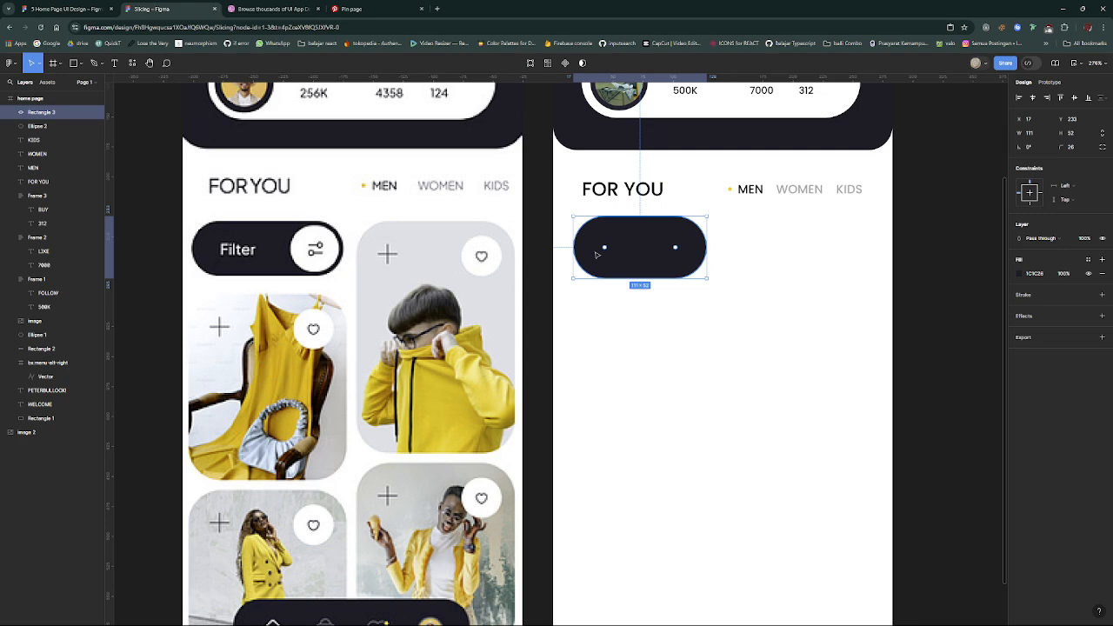
key("ctrl+d")
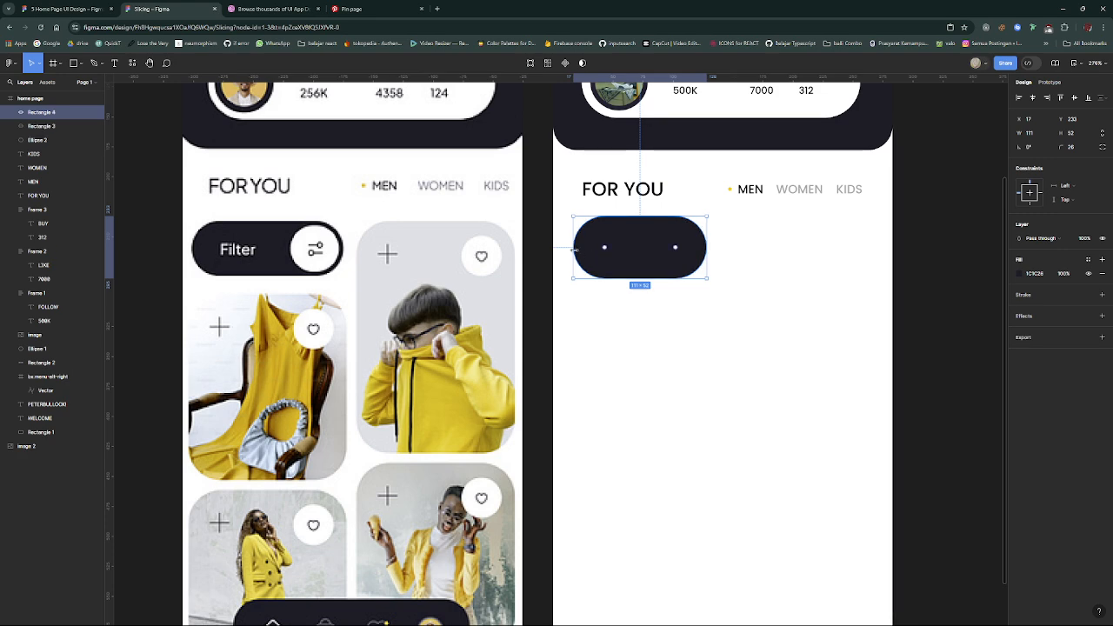
left_click_drag(574, 249, 650, 249)
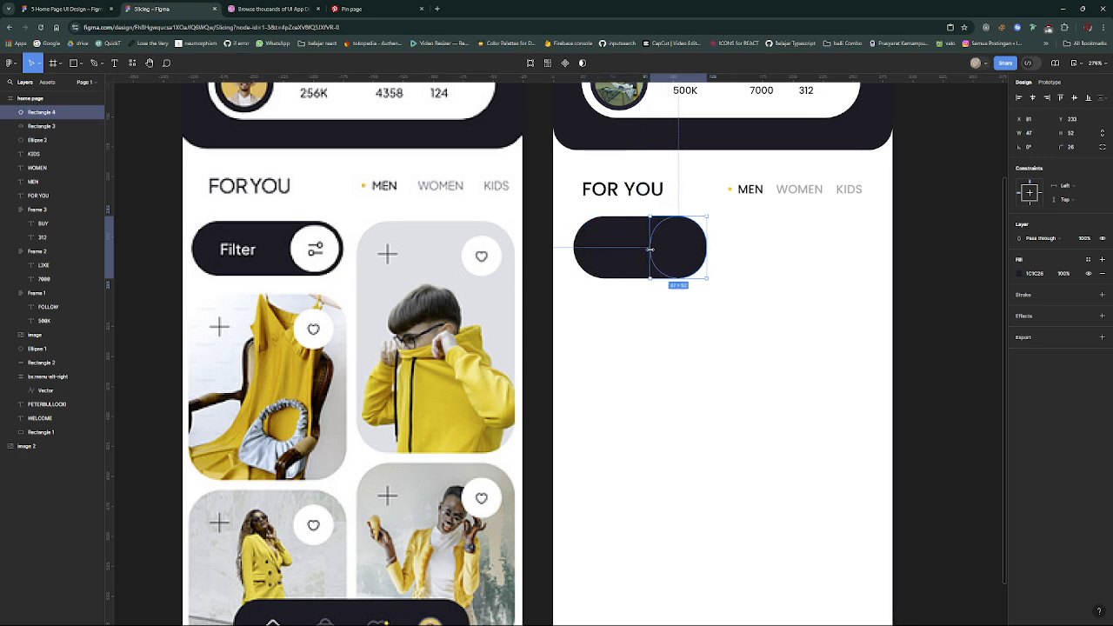
key("ctrl+z")
key("ctrl+z")
- Duplicate the 48 by 48 circle behind the profile photo and place the copy inside the pill's right end at X 75, Y 235
scroll(645, 234, "up", 3)
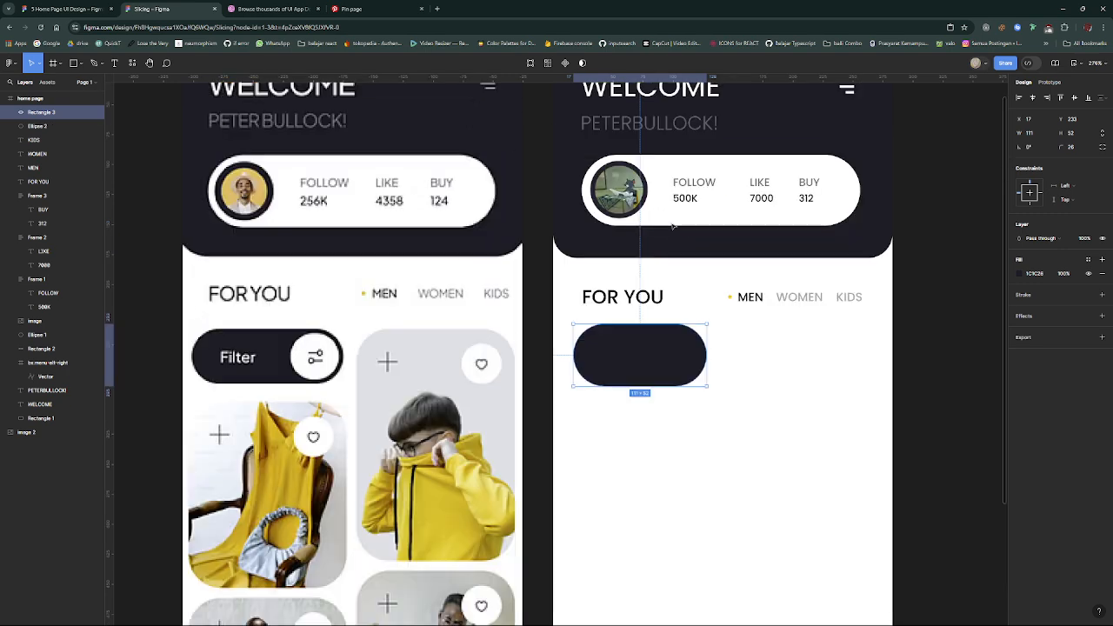
left_click(640, 211)
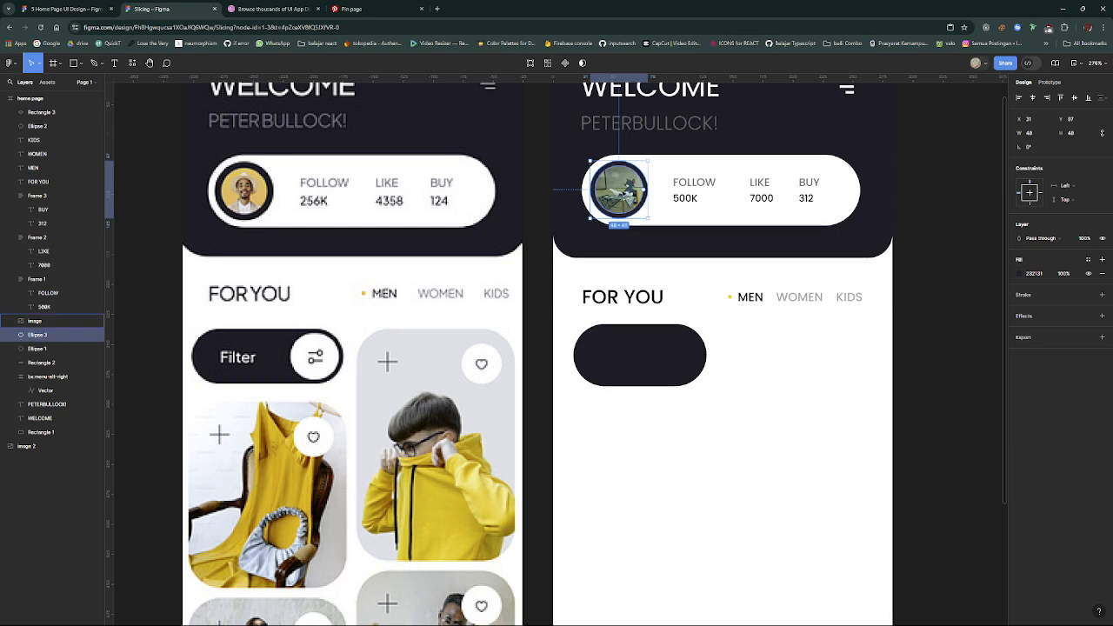
left_click_drag(640, 211, 675, 358)
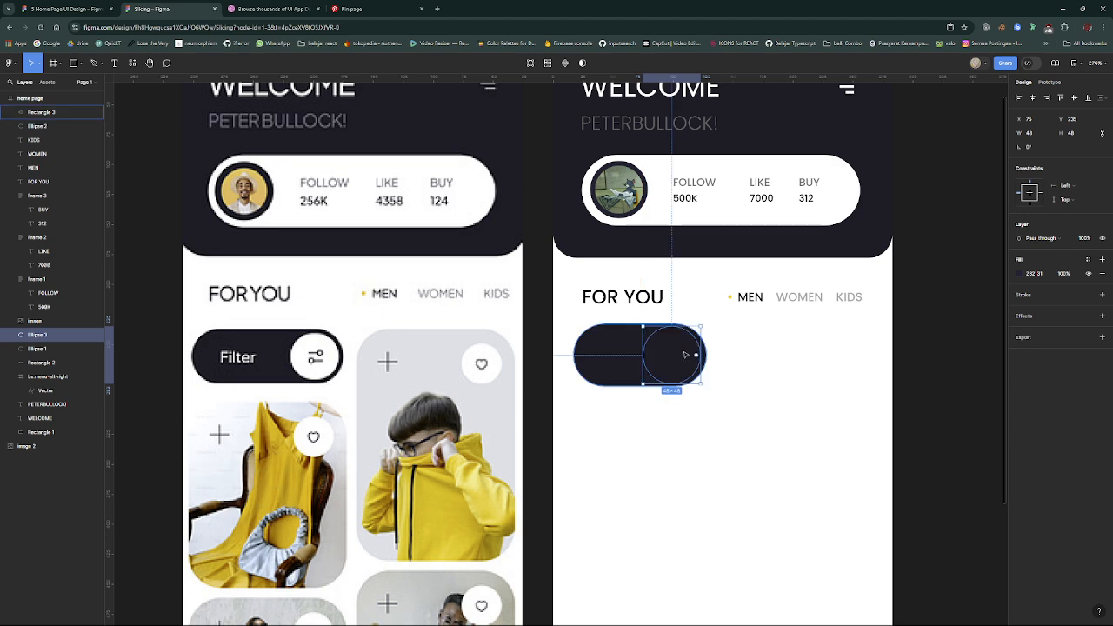
- Bring the copied circle in front of the dark pill and fill it with white (FFFFFF)
scroll(676, 356, "up", 10)
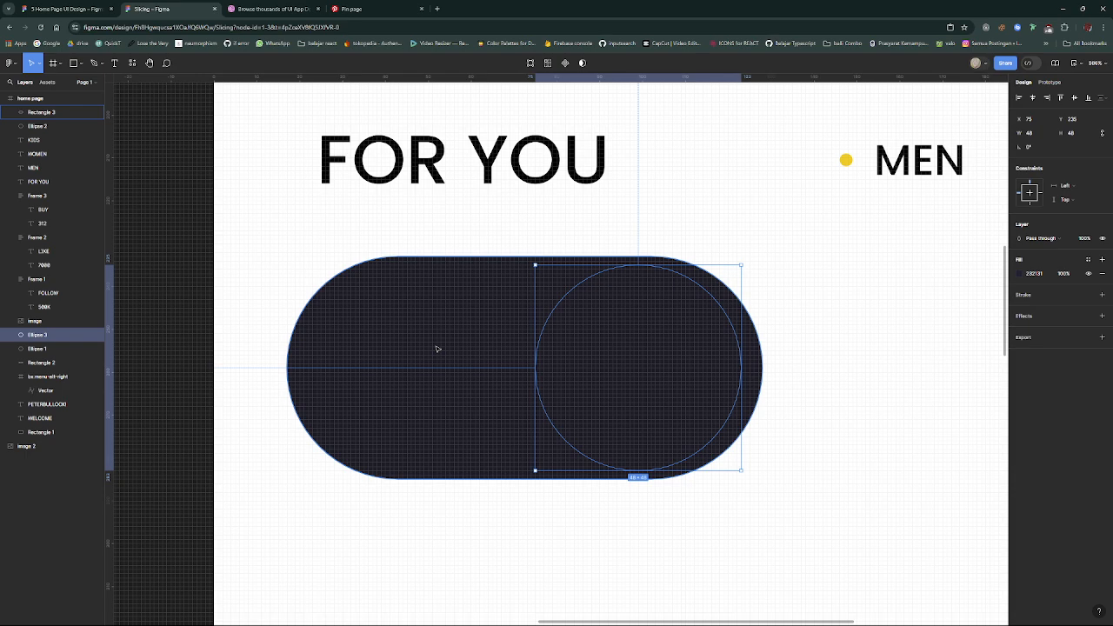
key("ctrl+shift+bracketright")
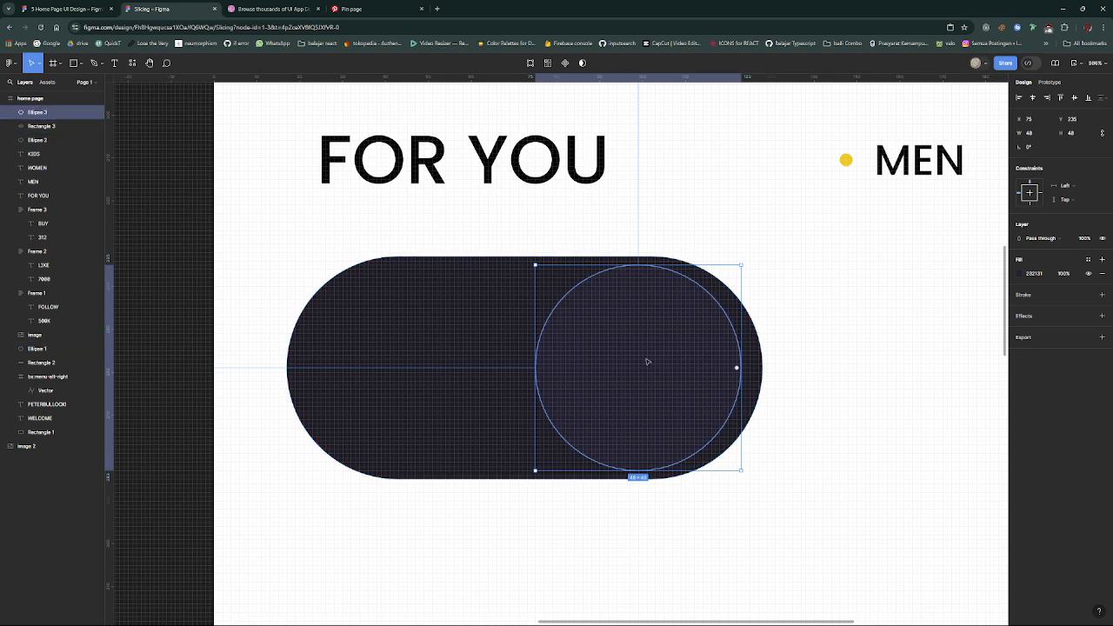
left_click(1023, 274)
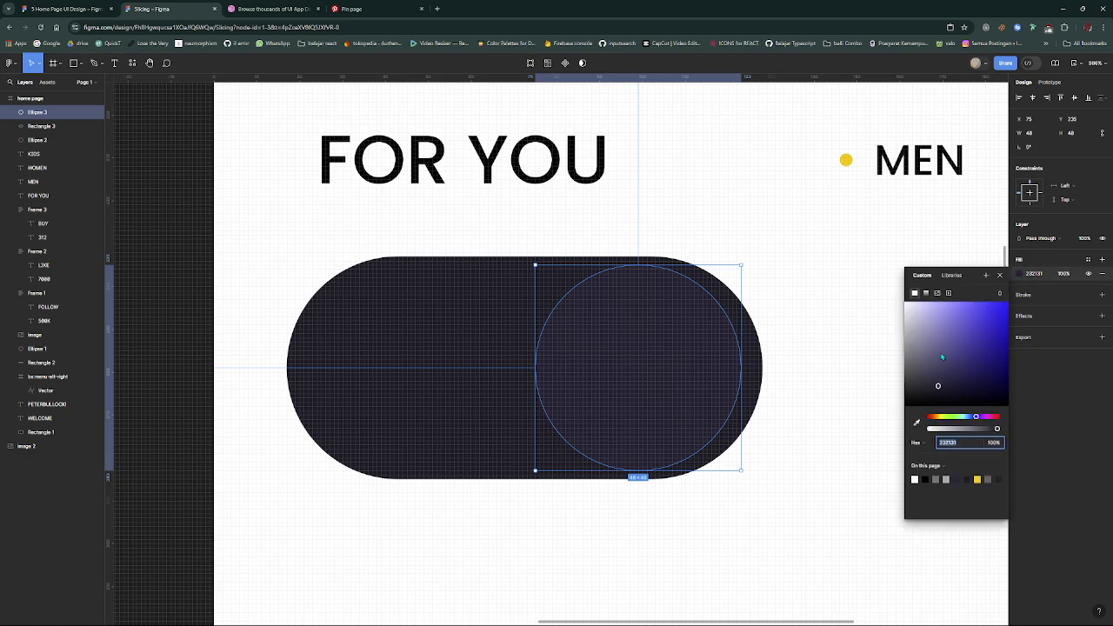
left_click_drag(934, 380, 808, 210)
left_click(808, 211)
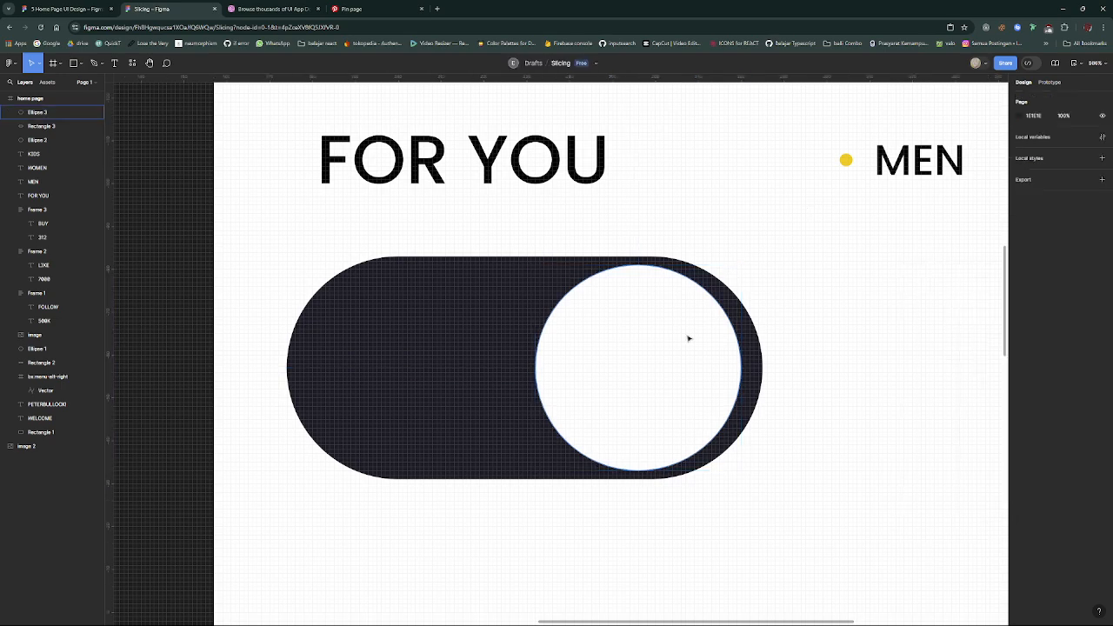
- Shrink the white circle to 44 by 44 and position it inside the pill's right end at X 79, Y 237
scroll(685, 341, "down", 5)
left_click(684, 340)
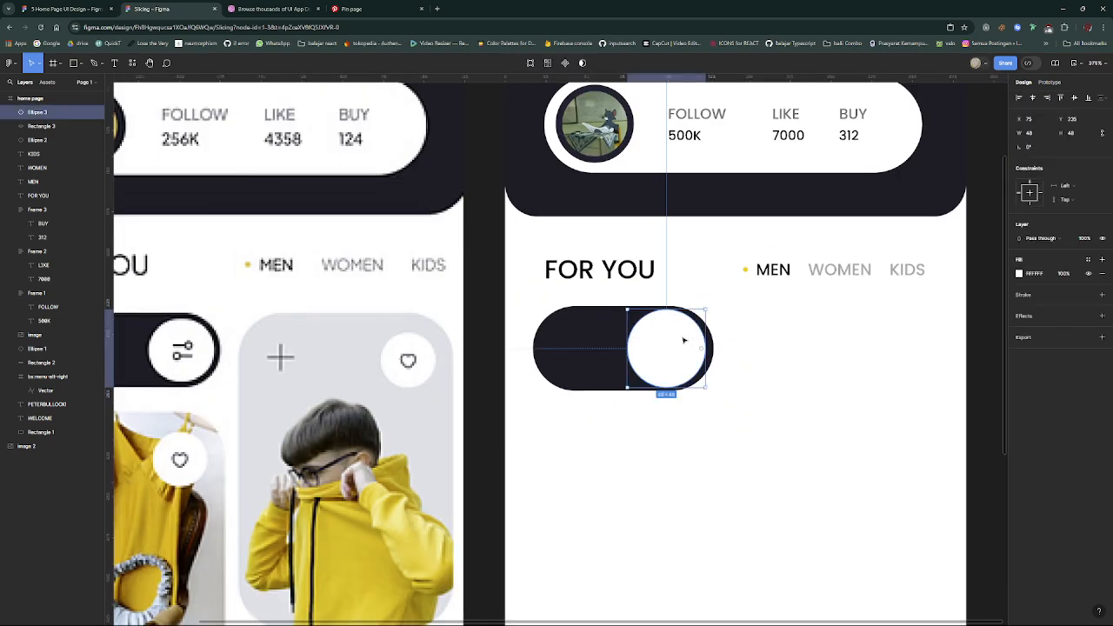
scroll(684, 341, "up", 3)
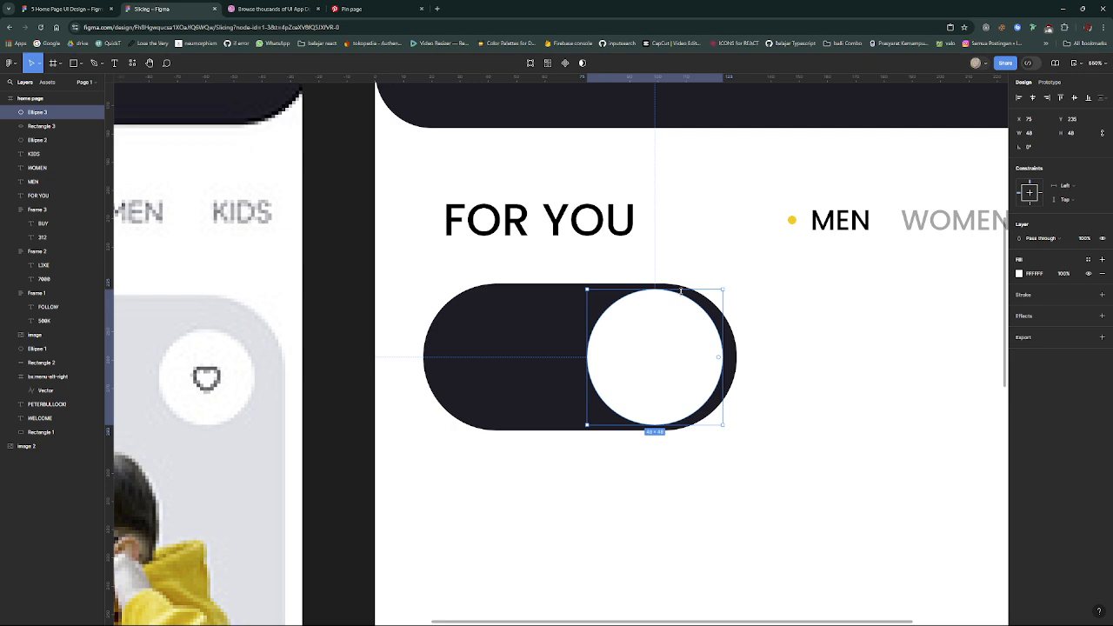
left_click_drag(680, 290, 680, 332)
scroll(681, 332, "down", 4)
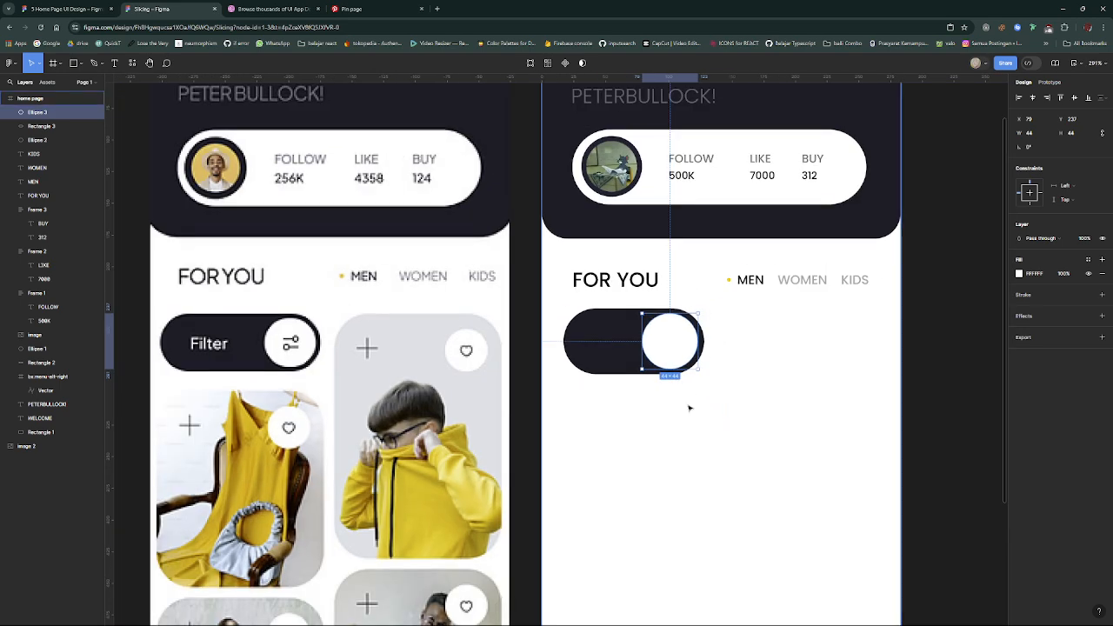
- Search the Iconify plugin for "filter" icons and select rivet-icons:filter on the second results page
scroll(690, 408, "down", 1)
left_click(689, 398)
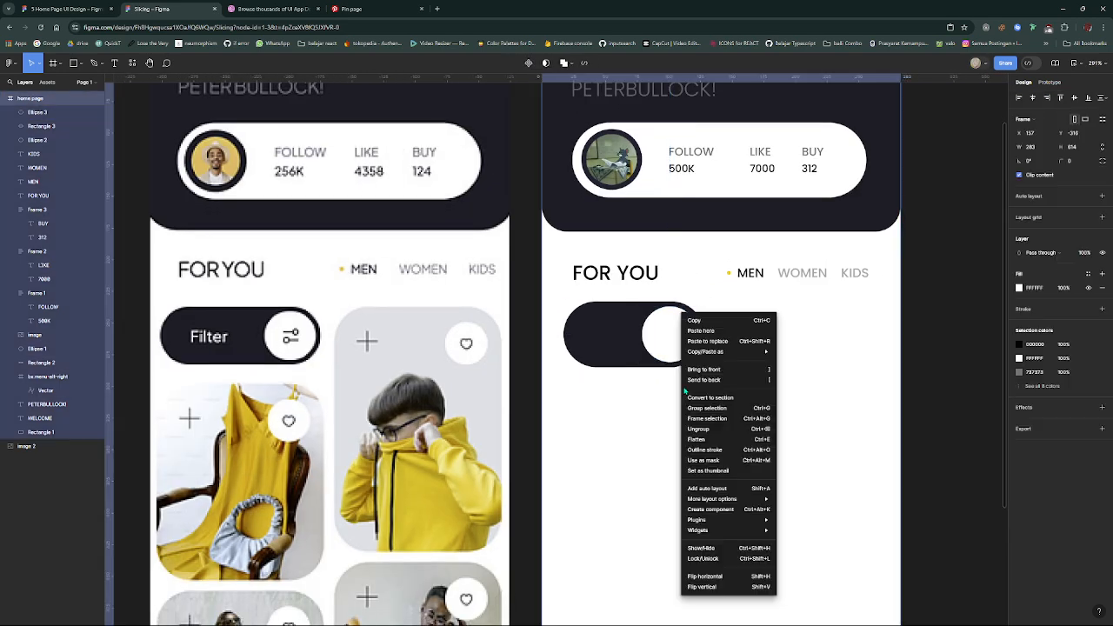
right_click(686, 398)
mouse_move(738, 525)
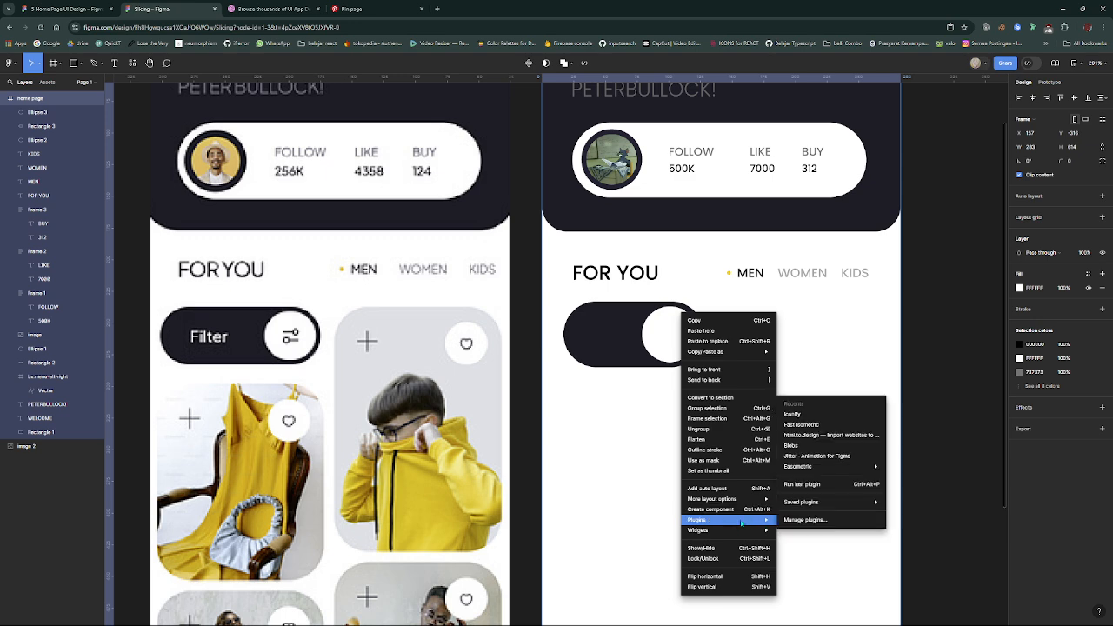
left_click(792, 414)
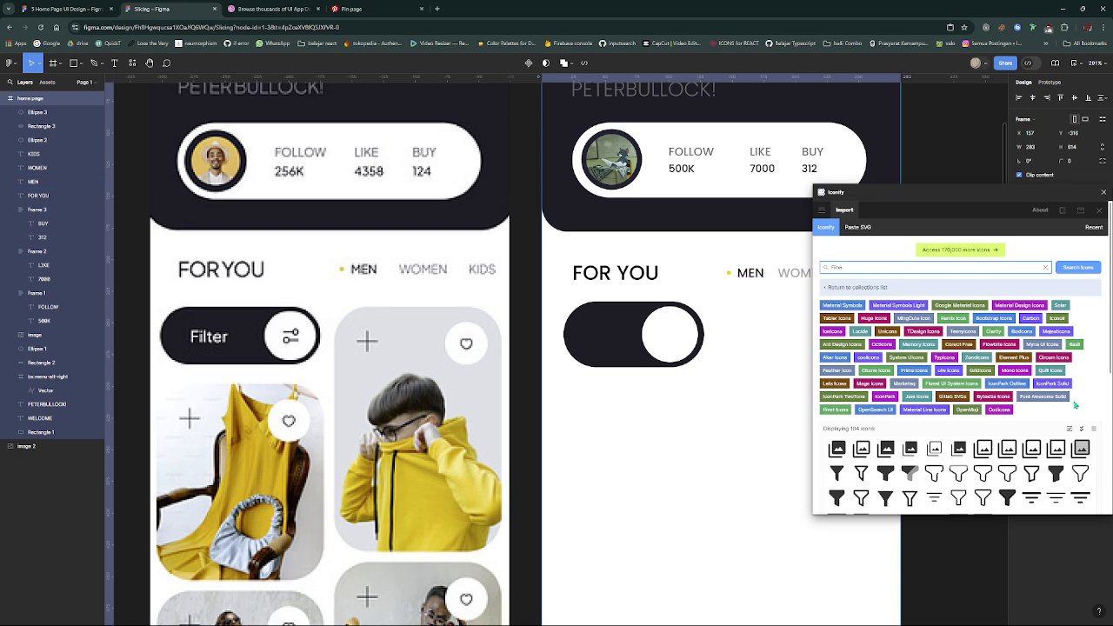
scroll(999, 440, "down", 3)
left_click(943, 353)
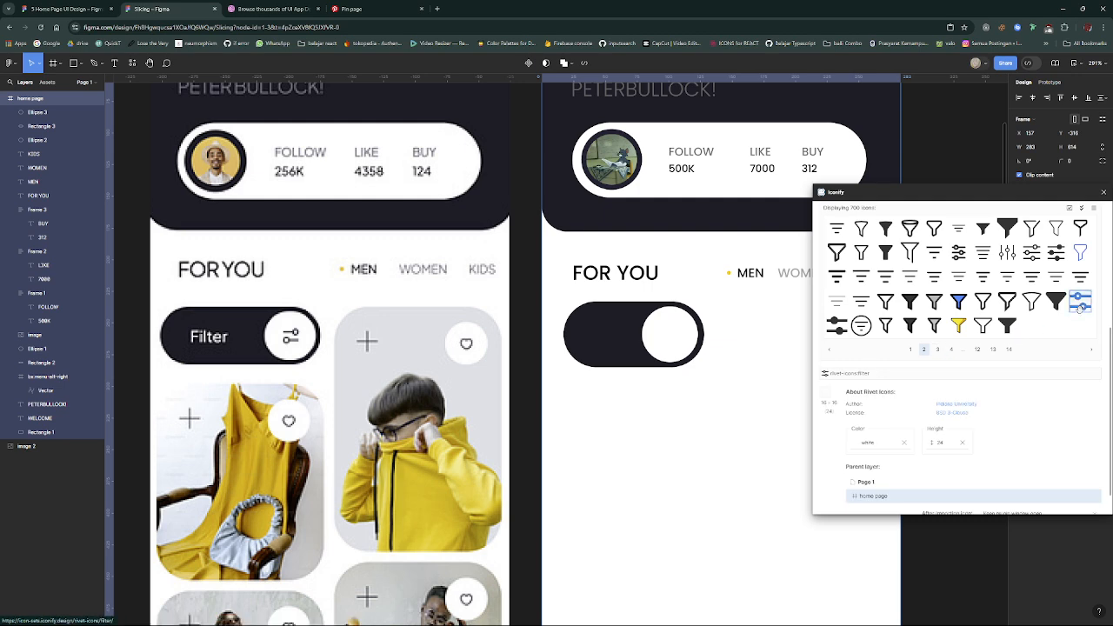
scroll(1008, 347, "up", 3)
scroll(1000, 348, "down", 3)
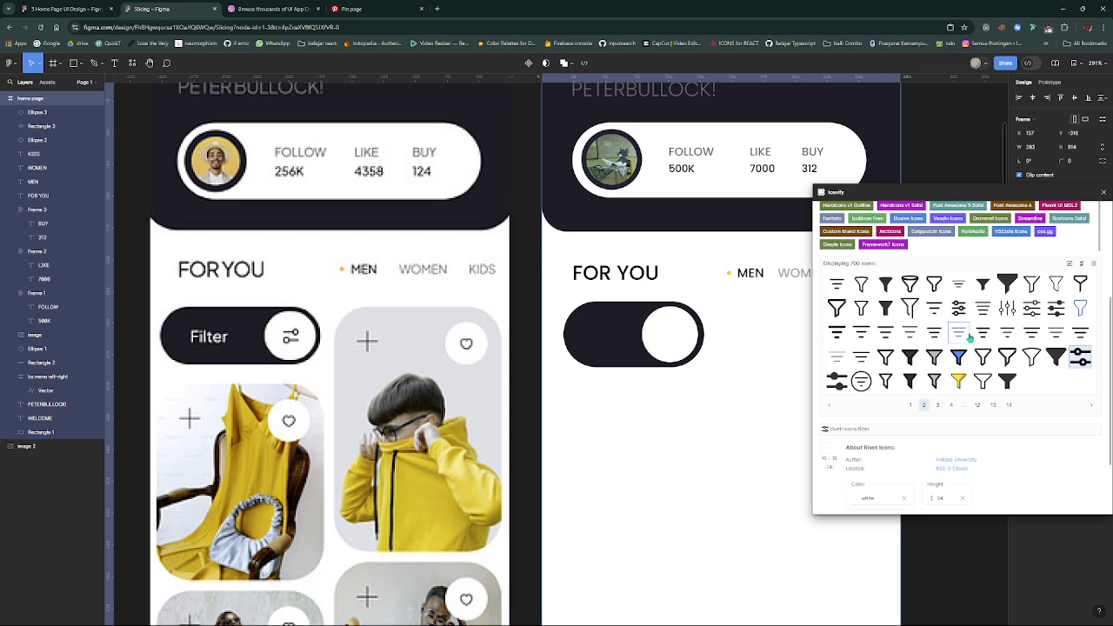
- Examine the remaining filter icon result pages up to page 14 for a slider icon closer to the reference
left_click(939, 405)
left_click(946, 405)
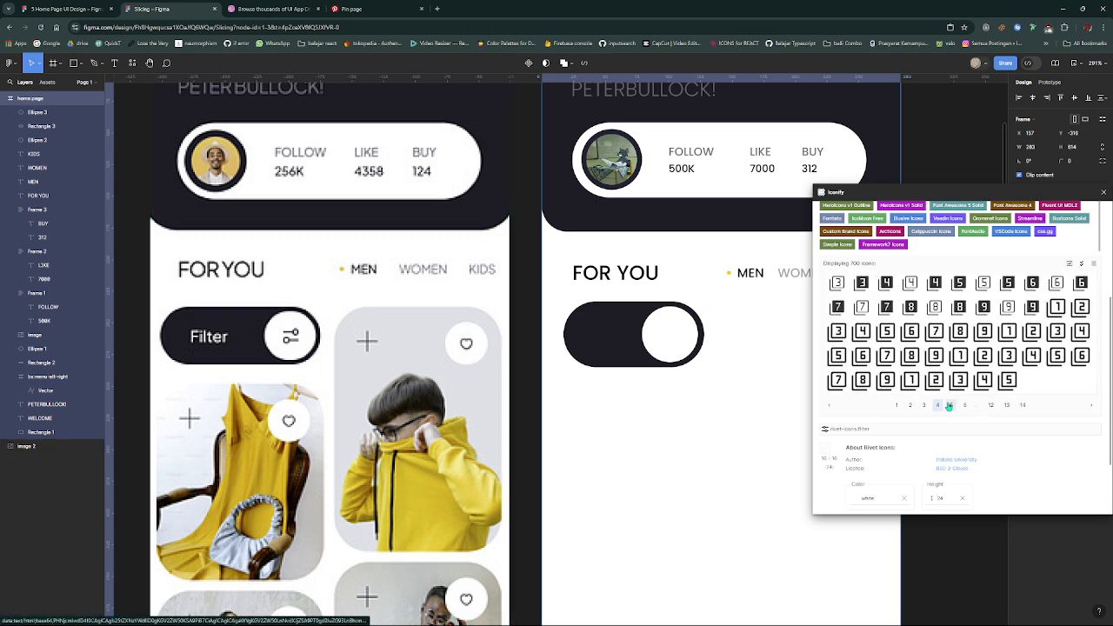
left_click(951, 404)
left_click(956, 405)
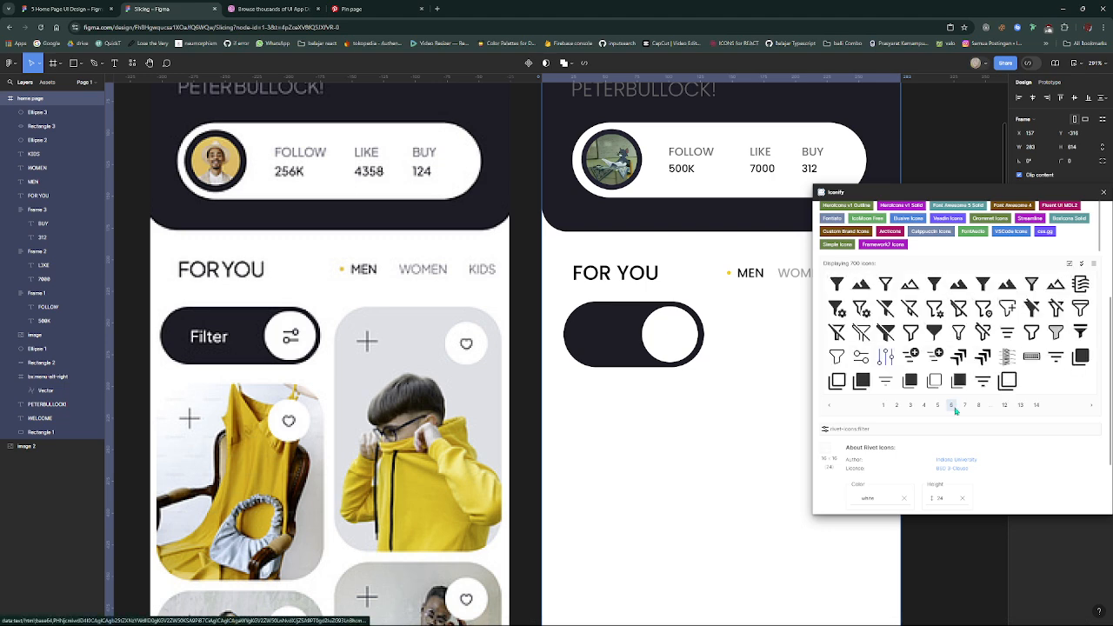
left_click(964, 405)
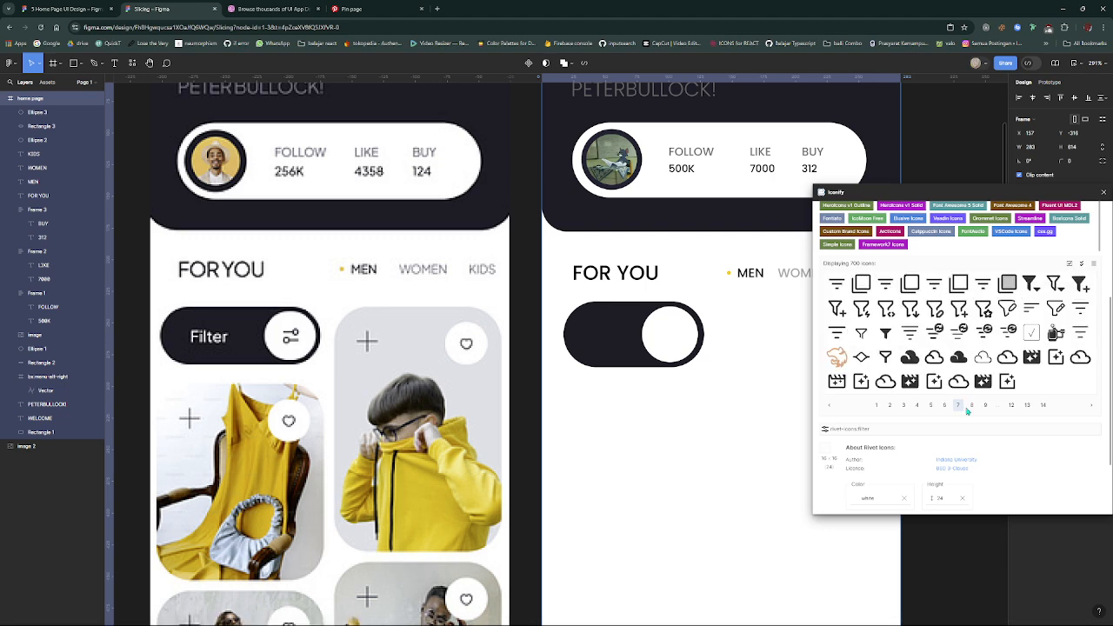
left_click(969, 405)
left_click(972, 405)
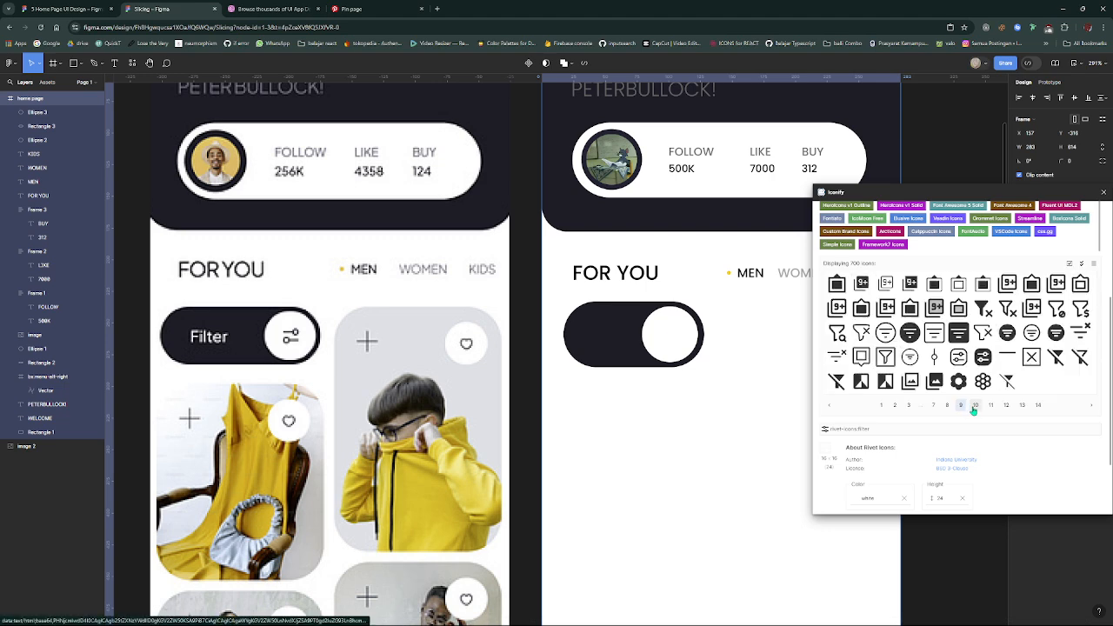
left_click(975, 407)
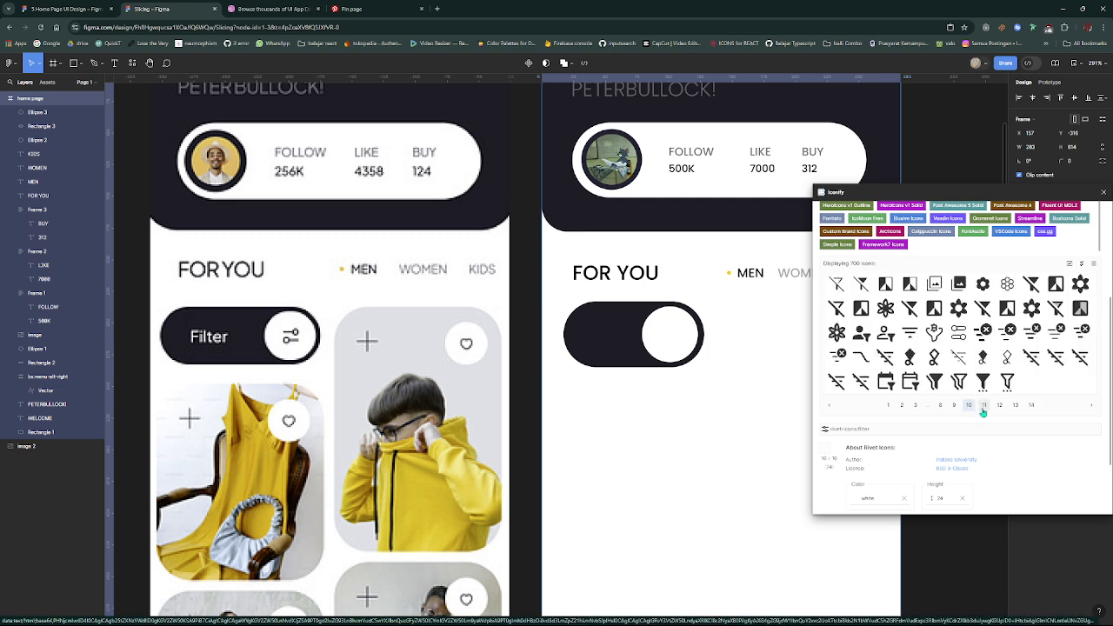
left_click(984, 407)
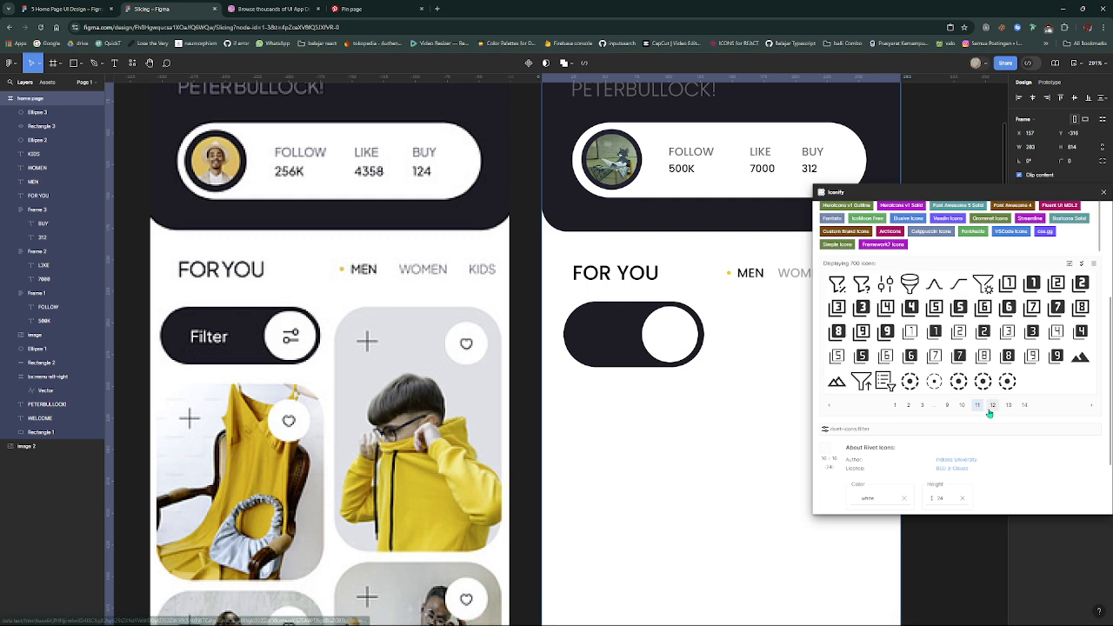
left_click(987, 408)
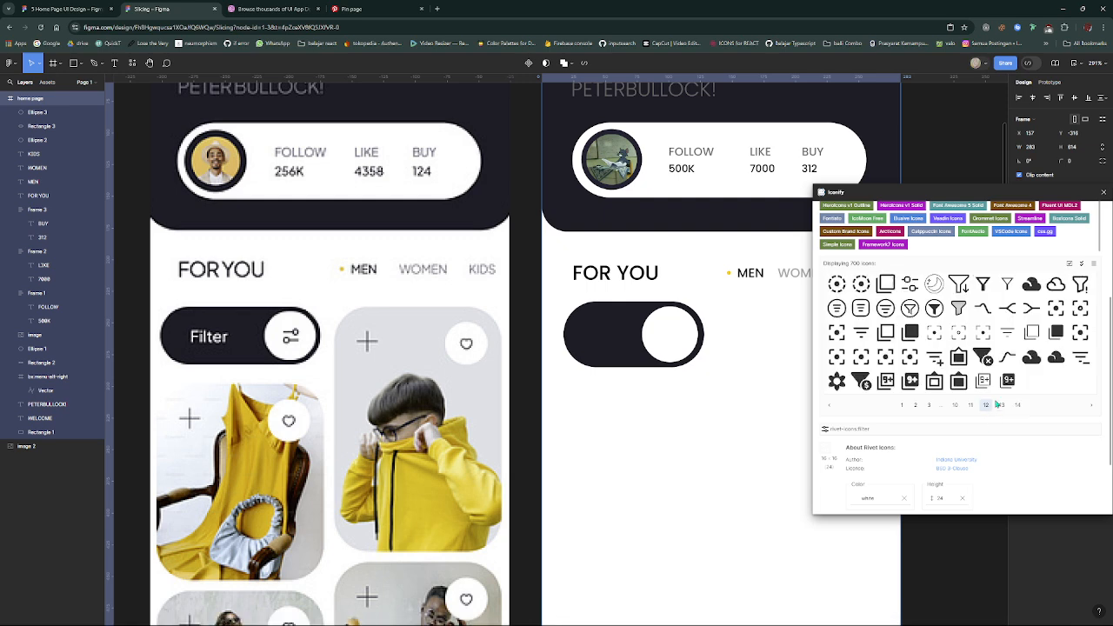
left_click(999, 405)
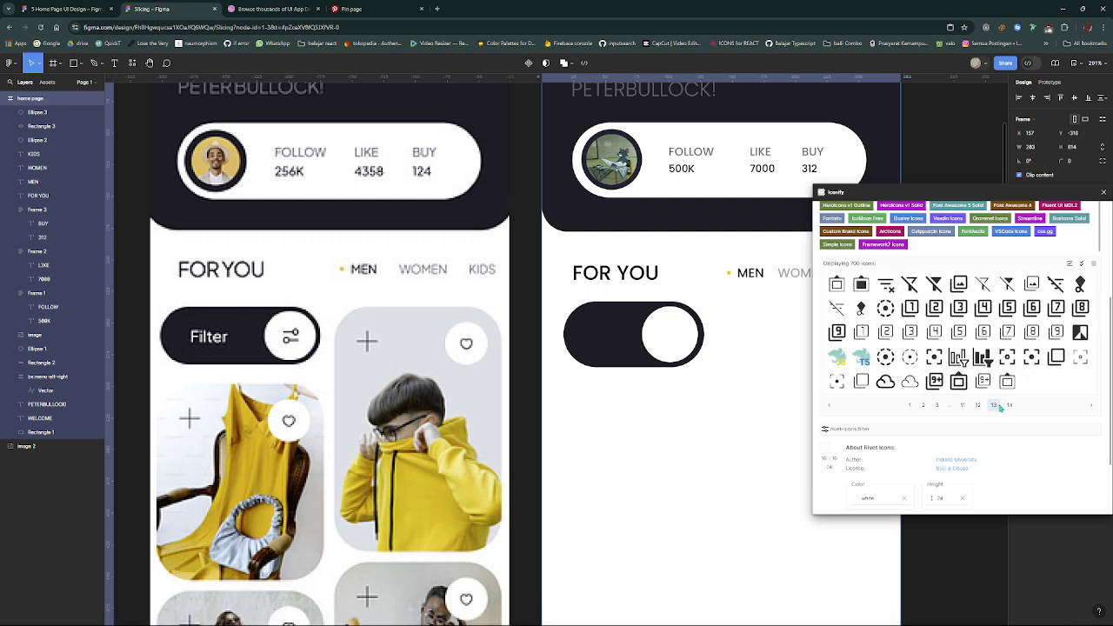
left_click(1002, 405)
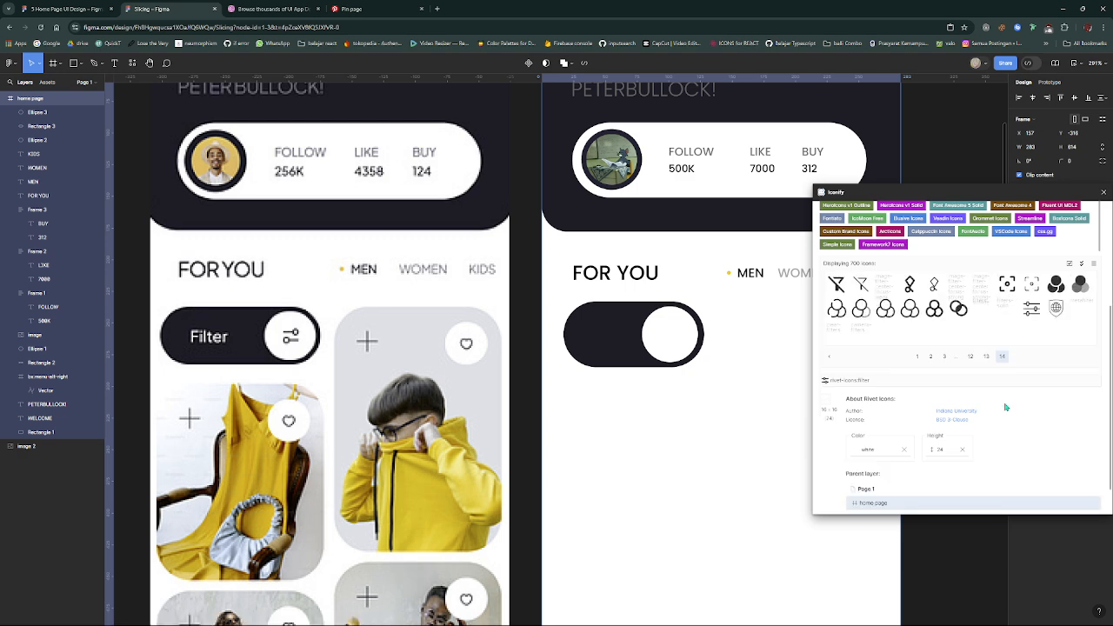
left_click(944, 356)
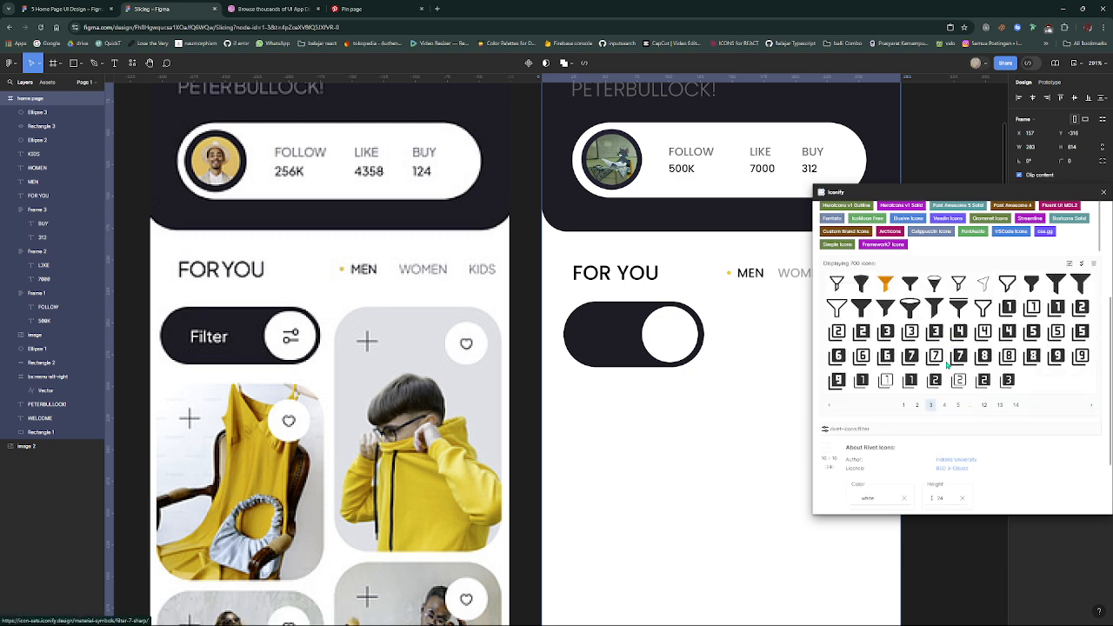
- Import the rivet-icons:filter icon in black at 24 px height, centre it on the white circle at X 89, Y 247, and close Iconify
left_click(917, 405)
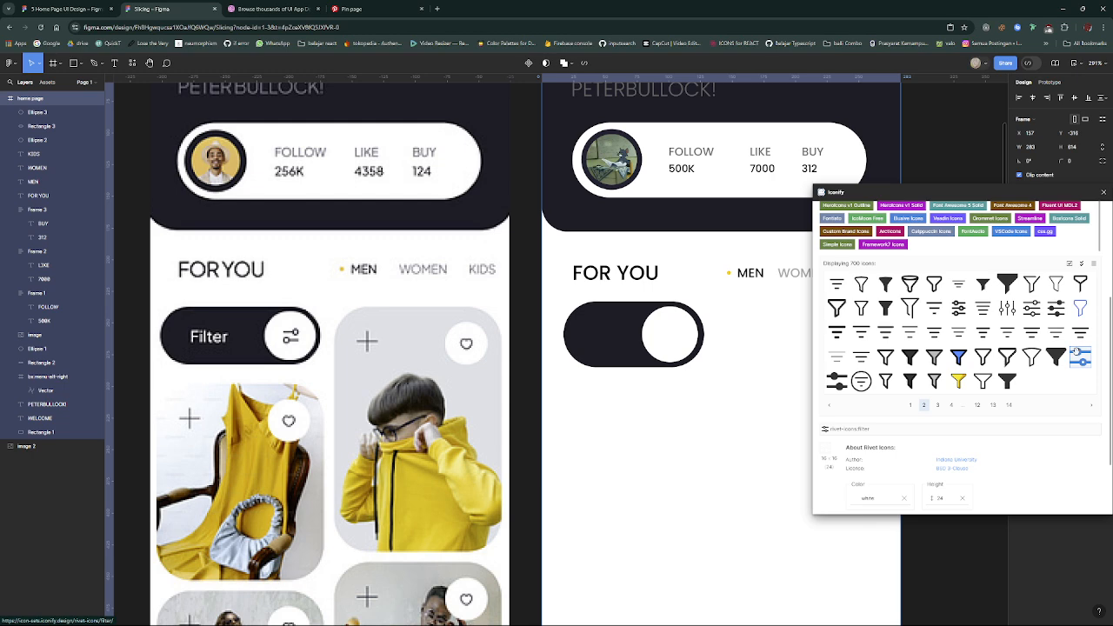
left_click(1078, 356)
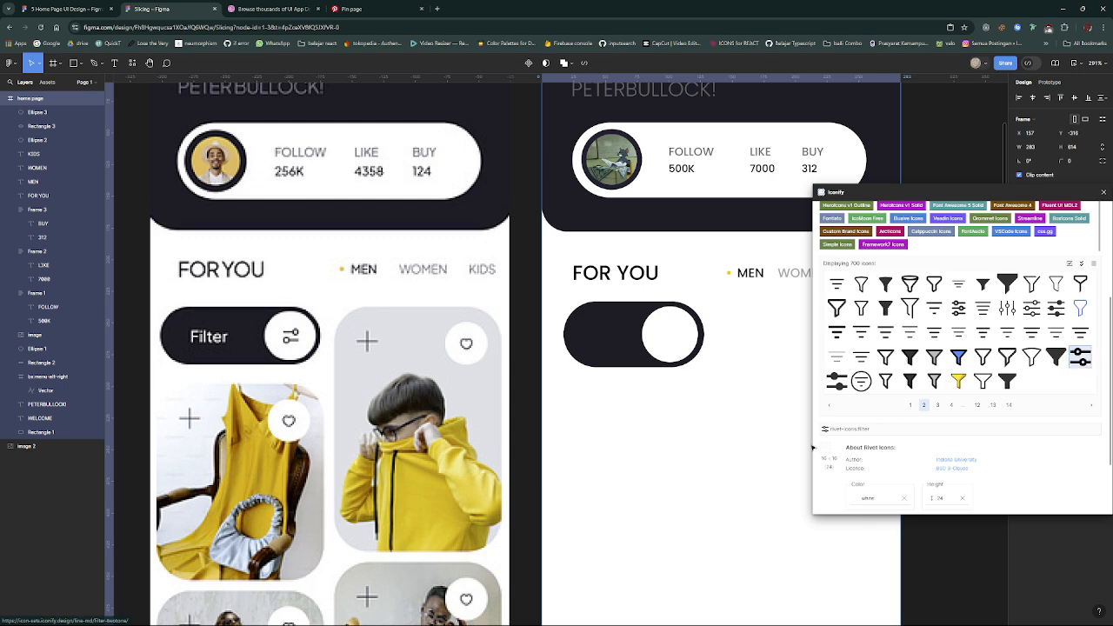
left_click(886, 497)
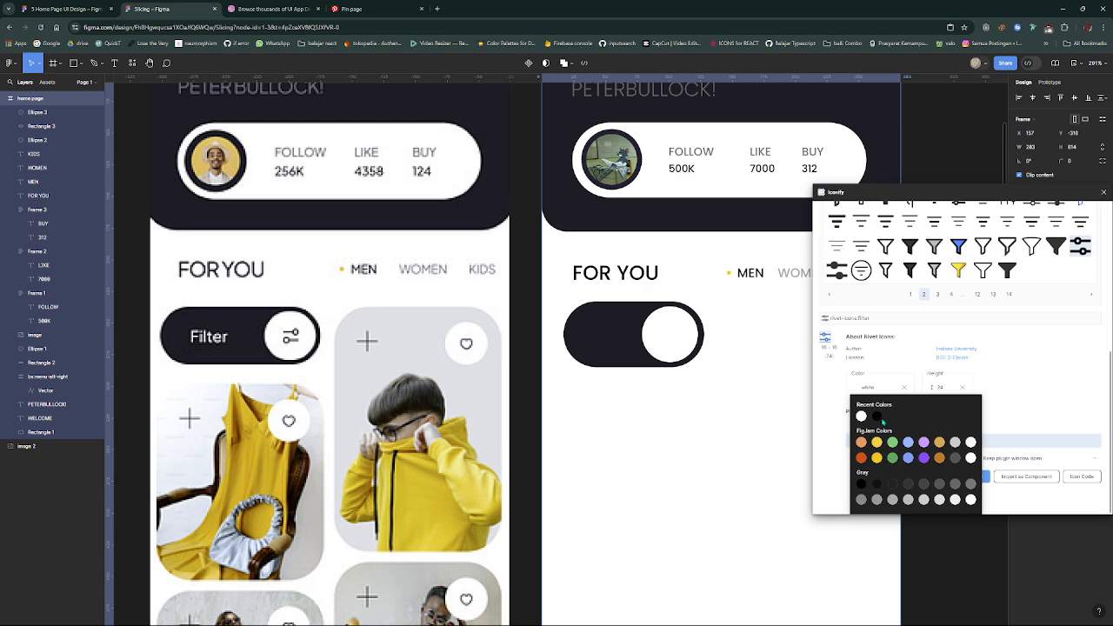
left_click(827, 340)
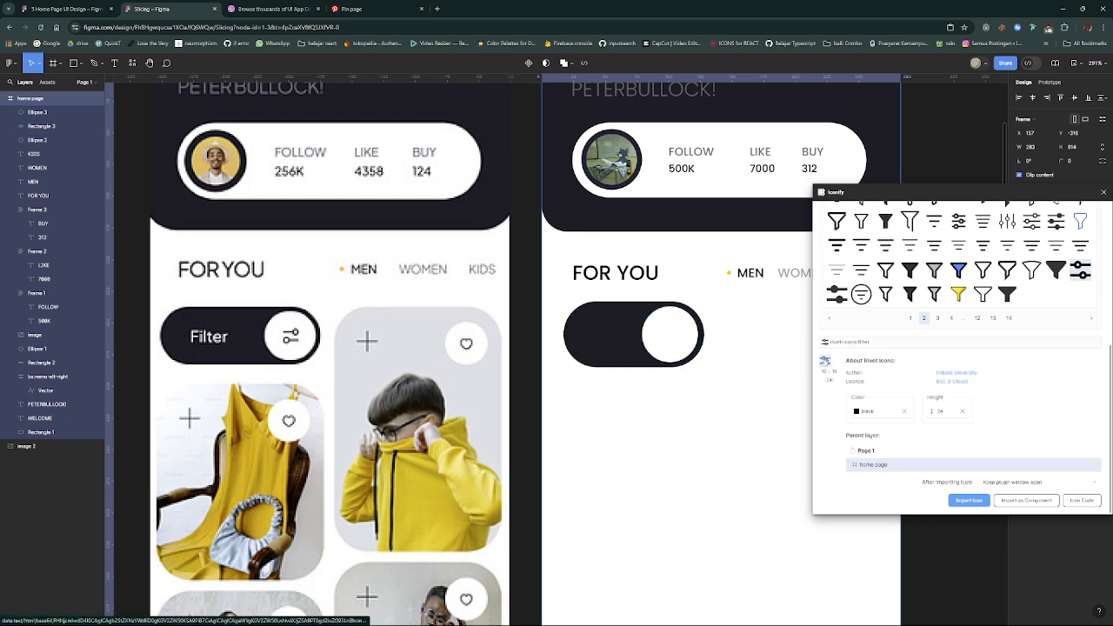
left_click_drag(825, 362, 670, 344)
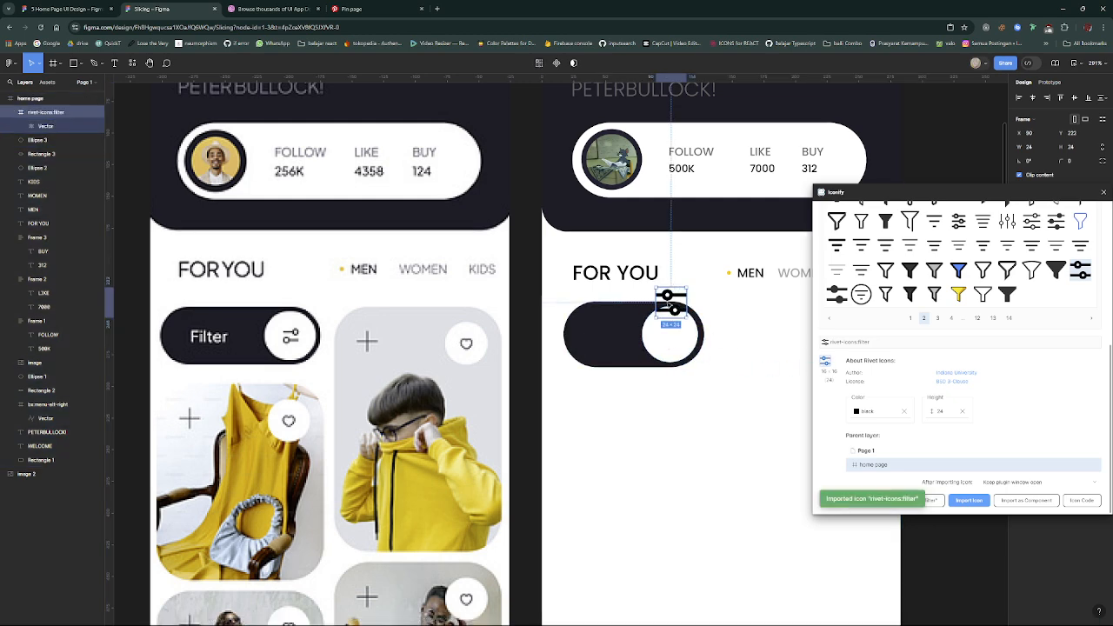
left_click_drag(674, 310, 668, 335)
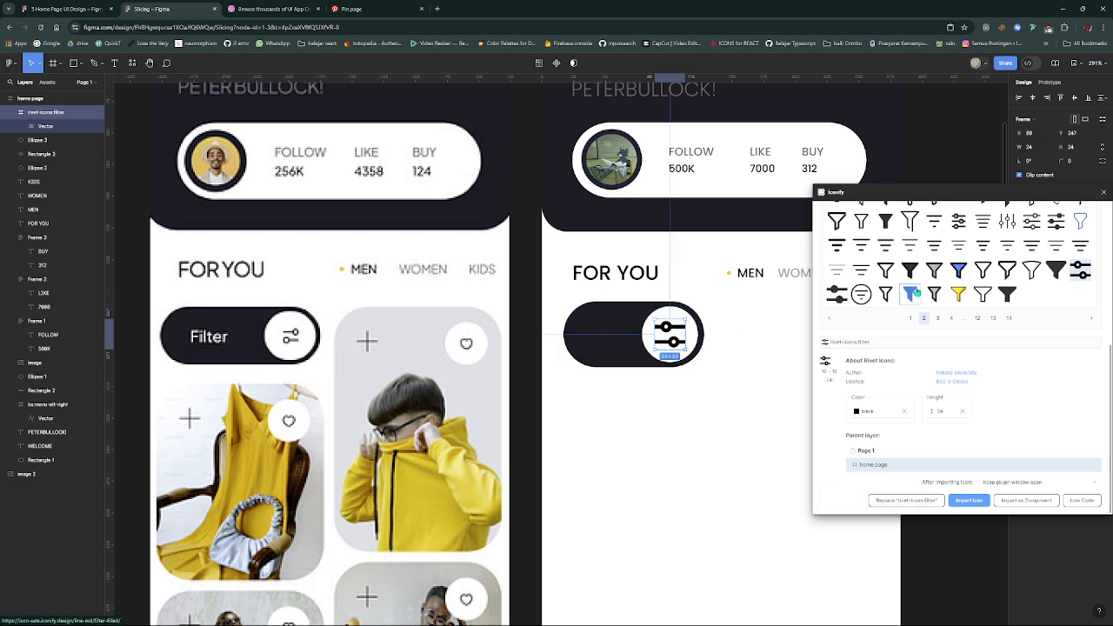
left_click(1104, 192)
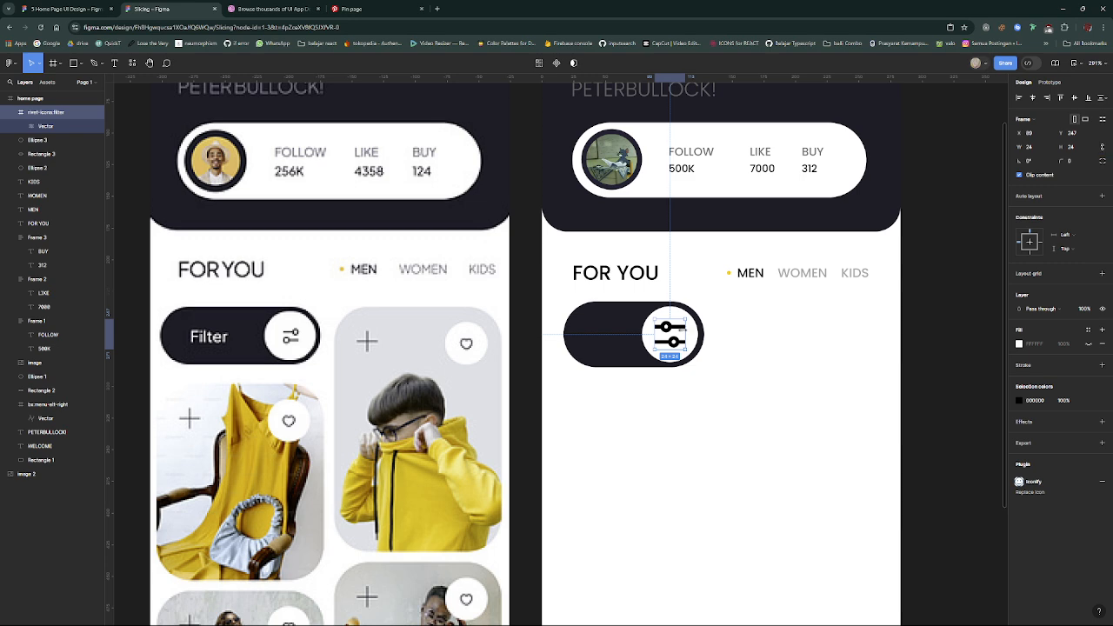
- Shrink the rivet-icons:filter icon slightly and keep it centred on the white circle
left_click_drag(682, 331, 670, 334)
left_click(729, 357)
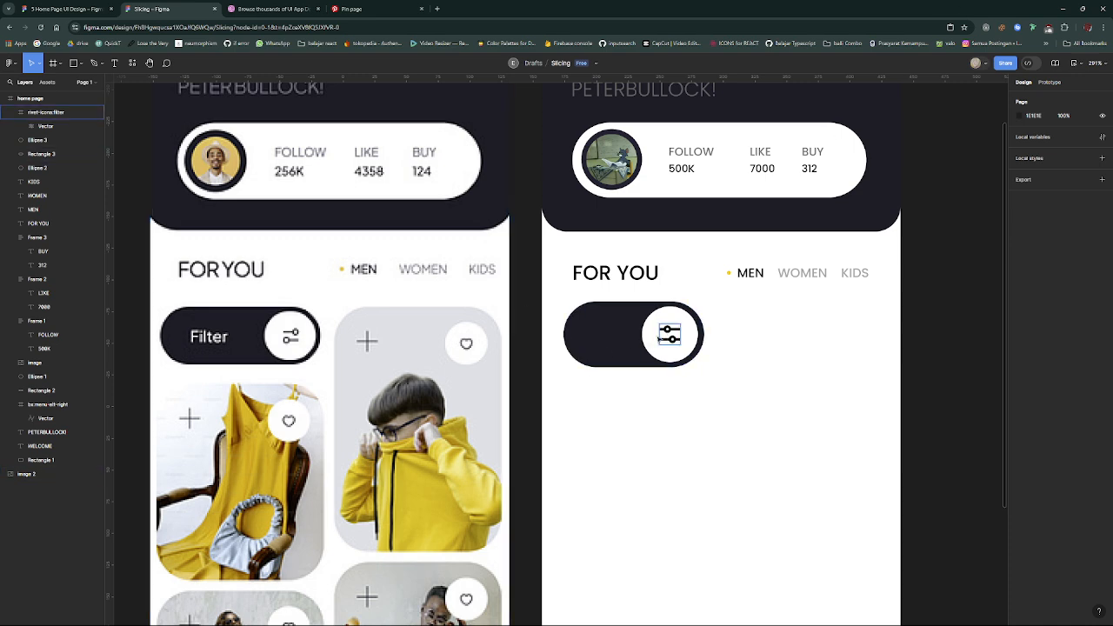
- Add a white Poppins Medium 10 "Filter" label on the dark pill, vertically aligned with the icon at X 40, Y 252
key("t")
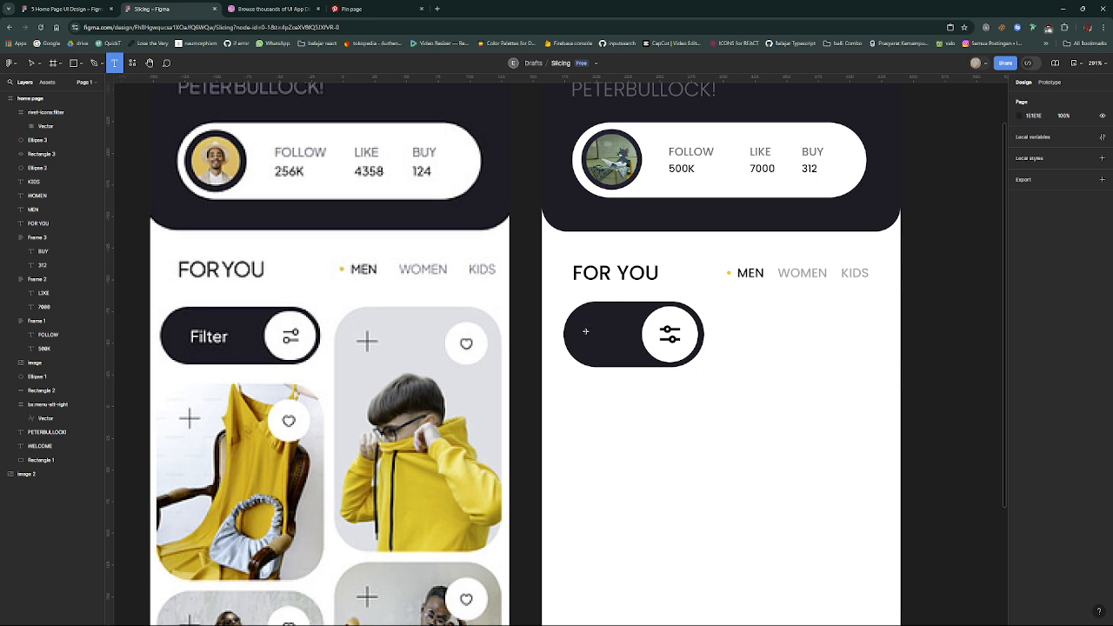
left_click(585, 331)
type("Filter")
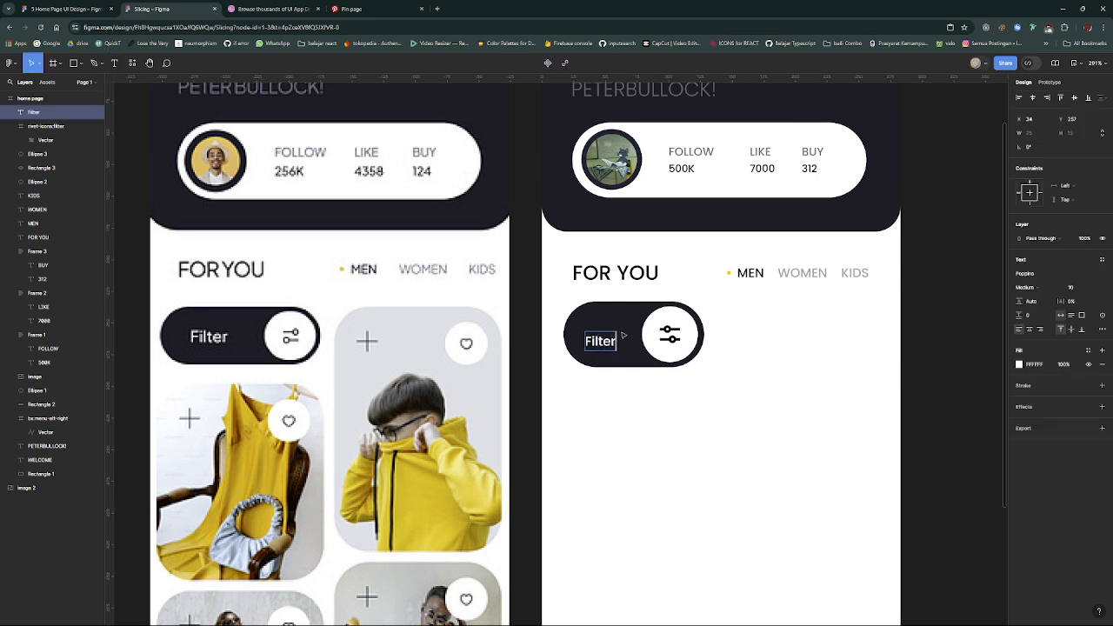
key("Escape")
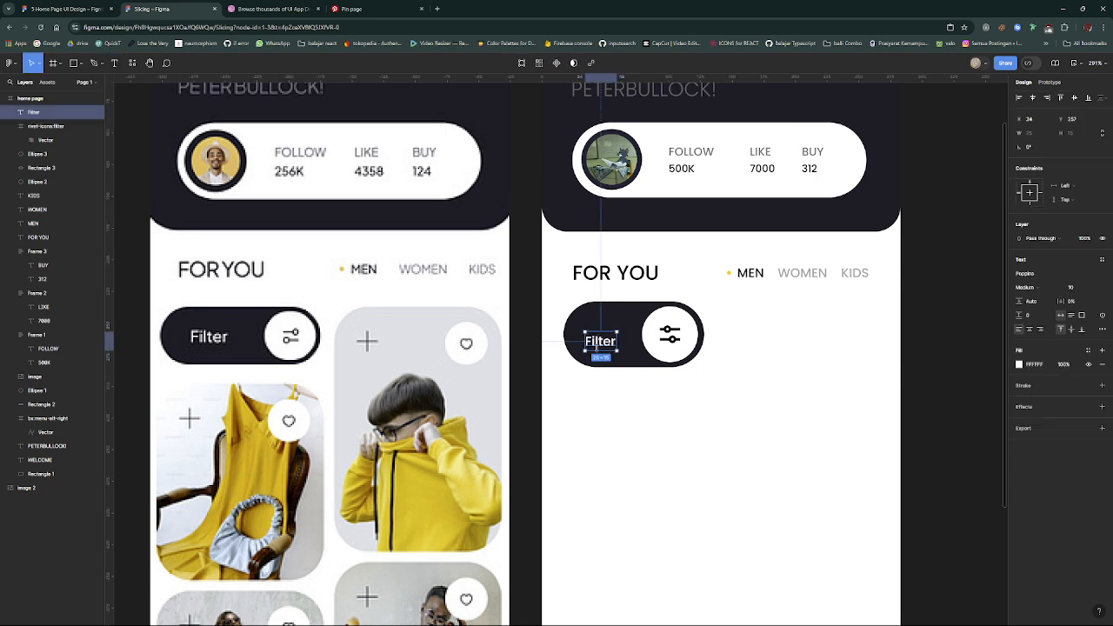
left_click_drag(601, 346, 606, 344)
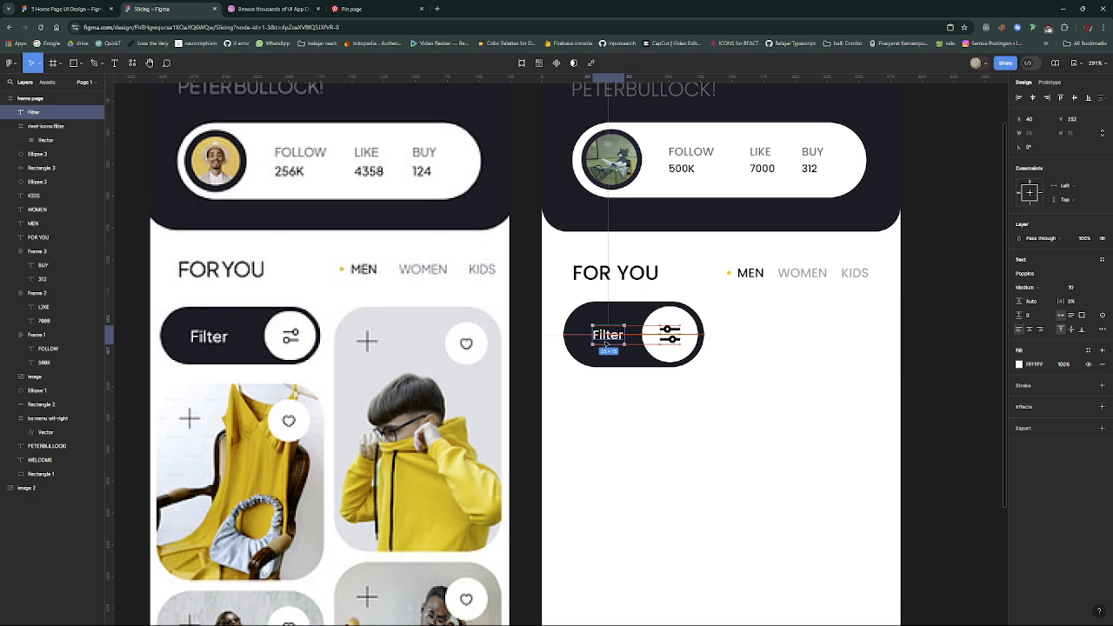
- Widen the dark pill by extending its right edge, and shift the white circle and icon, grouped together, into its right end
left_click(695, 350)
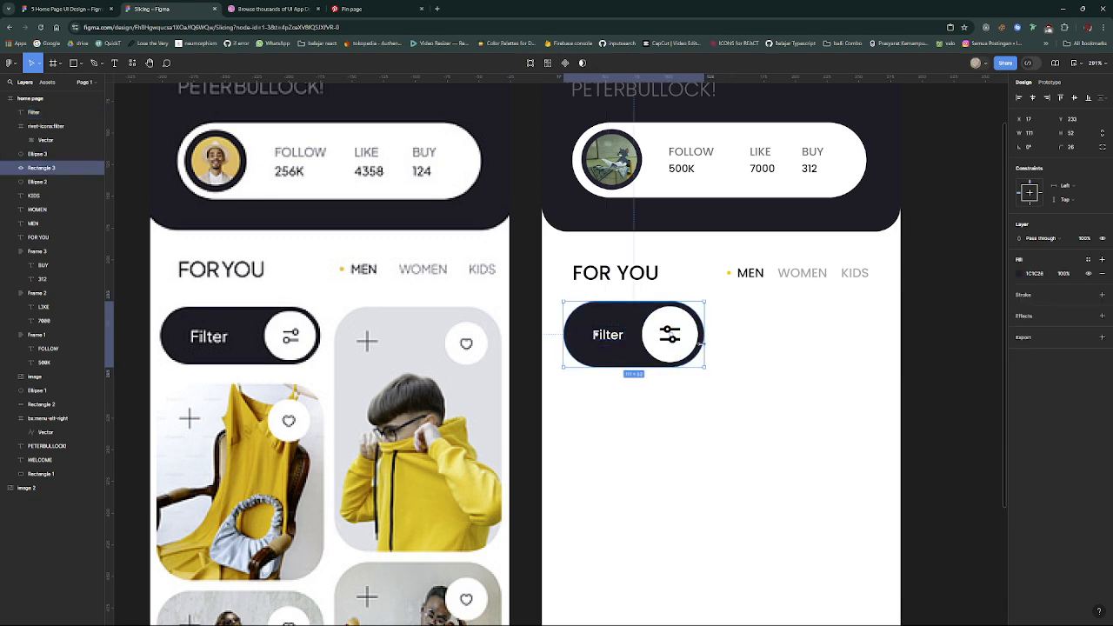
left_click_drag(703, 347, 727, 347)
left_click(680, 343)
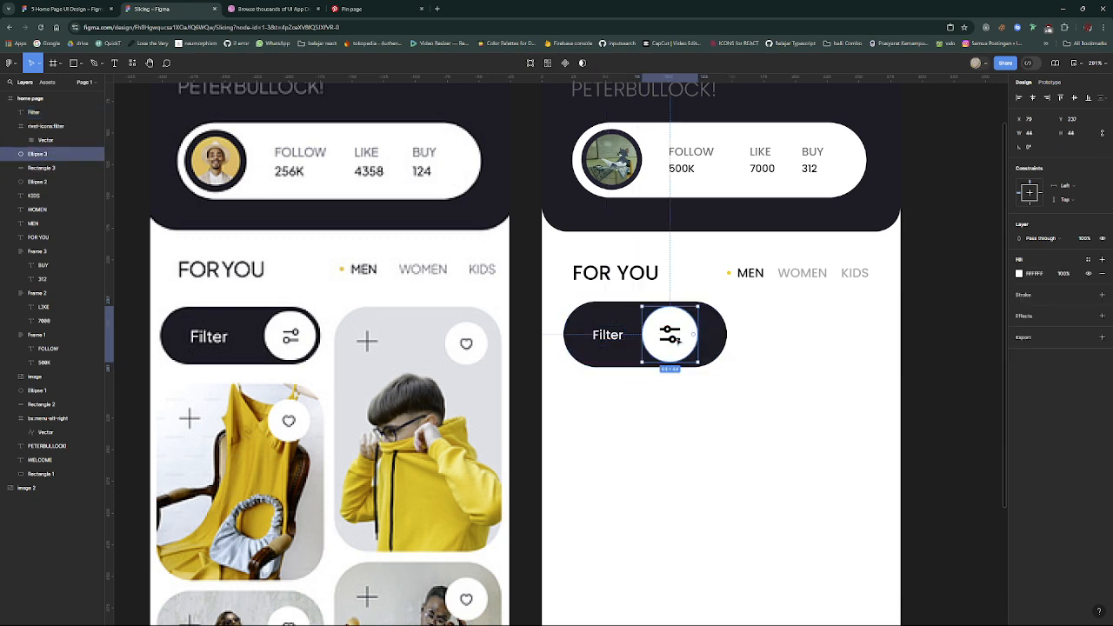
left_click(671, 338, "shift")
key("ctrl+g")
left_click_drag(673, 340, 697, 340)
left_click(720, 386)
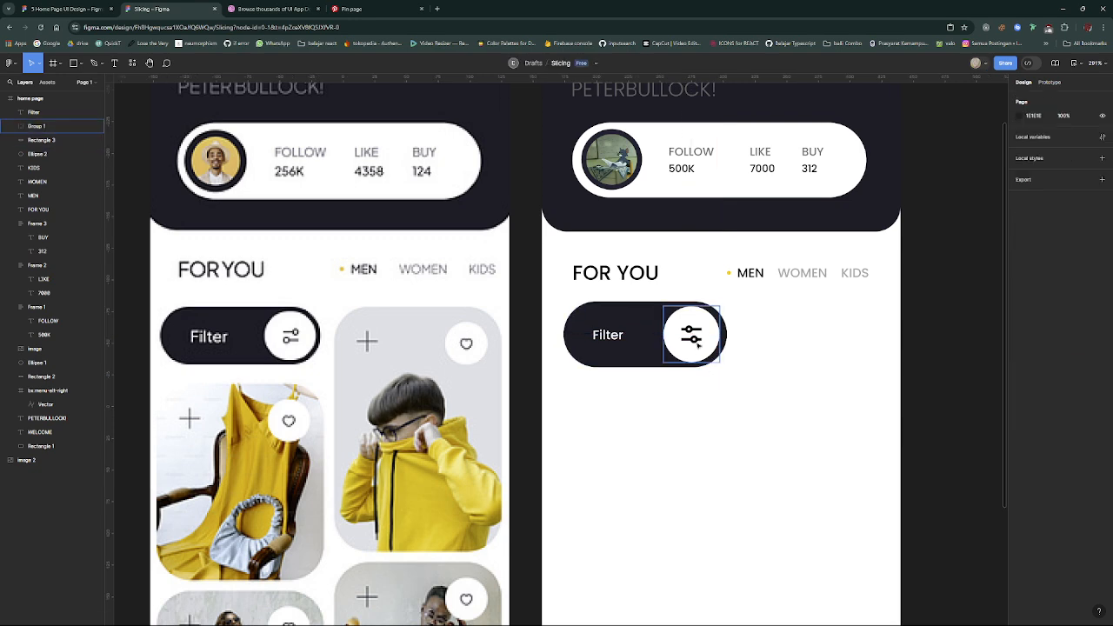
left_click(699, 342)
left_click_drag(685, 343, 687, 342)
left_click(720, 436)
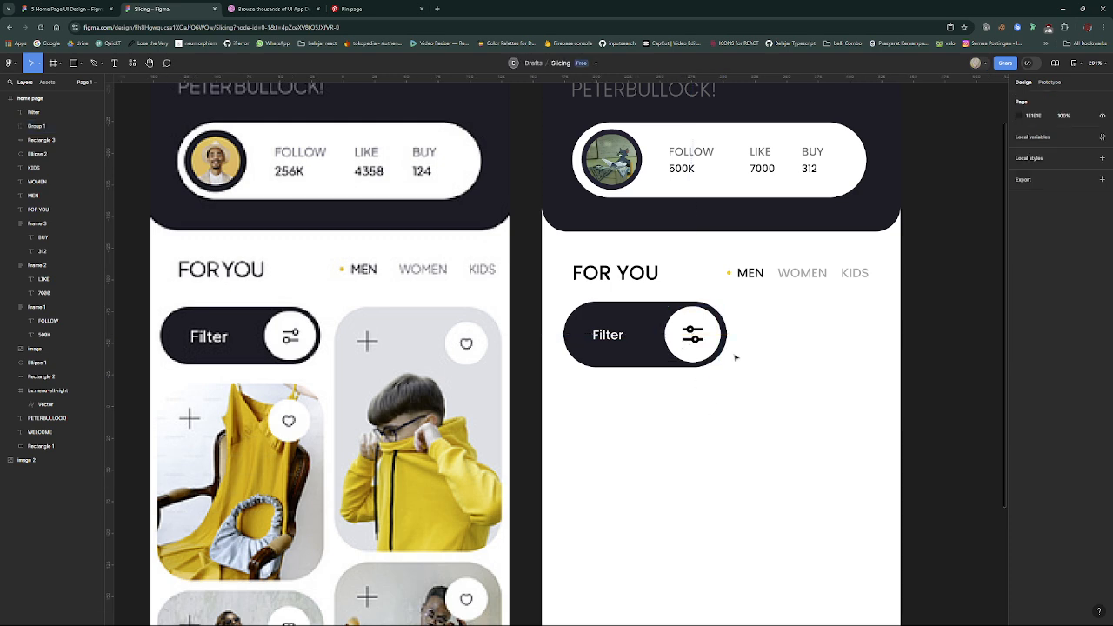
- Set the "Filter" label's font size to 12 and reposition it on the pill at X 43, Y 250
left_click(613, 336)
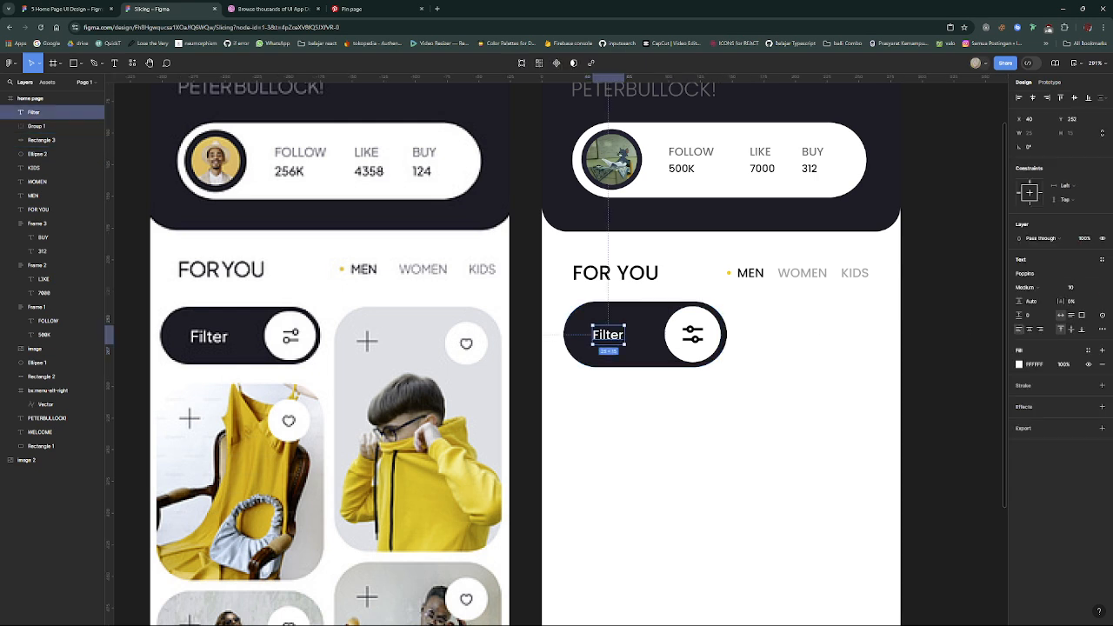
left_click(1091, 288)
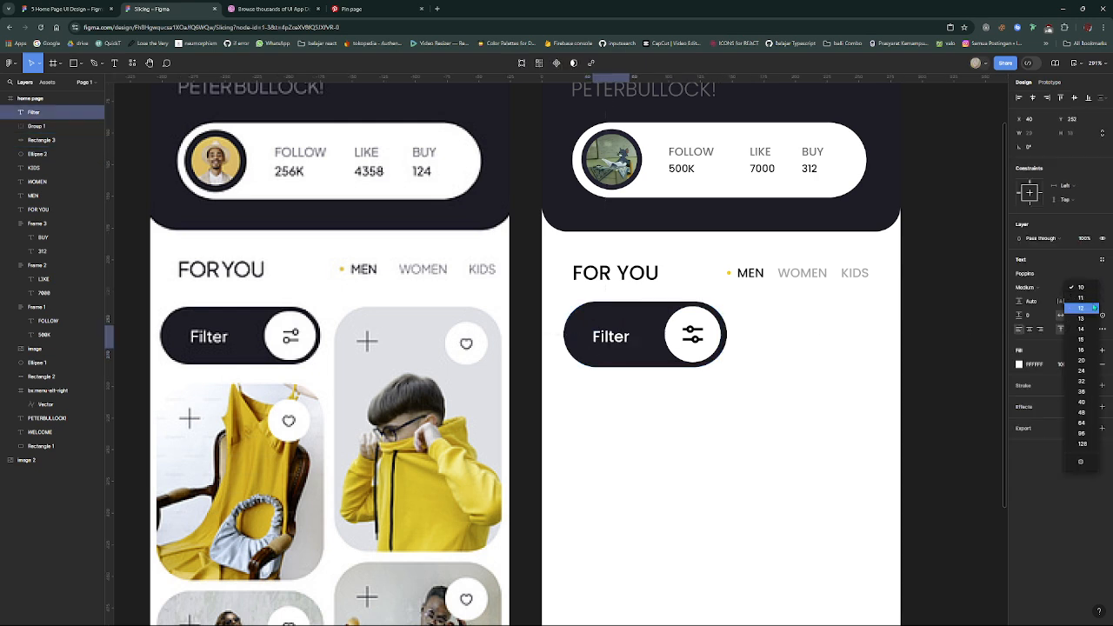
left_click(1092, 308)
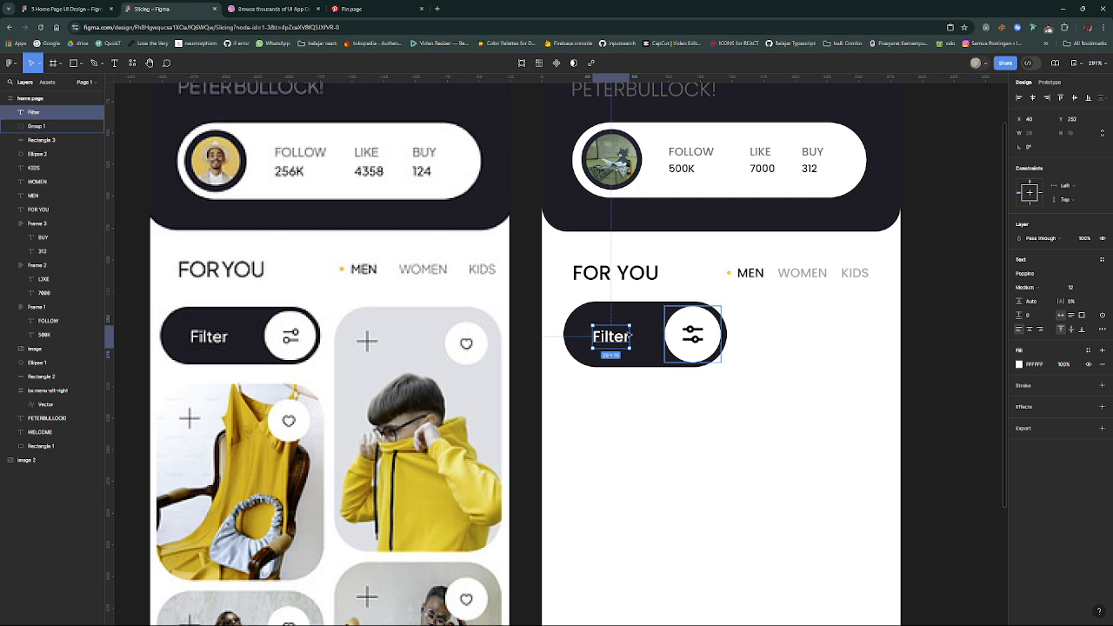
left_click_drag(609, 336, 613, 335)
left_click(686, 373)
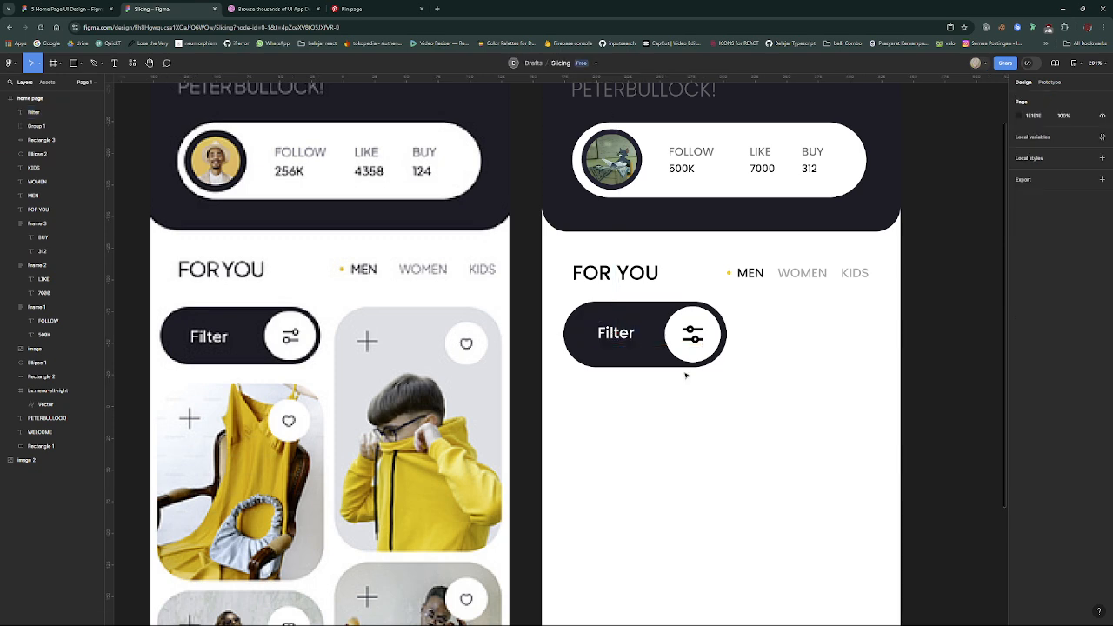
left_click(618, 340)
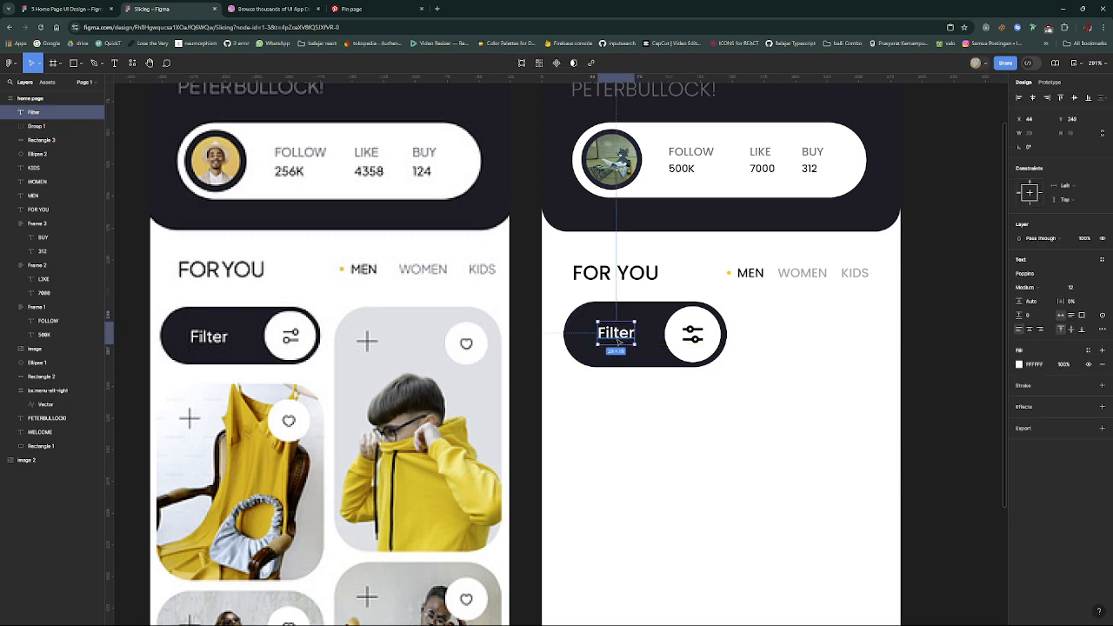
left_click_drag(618, 340, 618, 342)
scroll(640, 424, "down", 3)
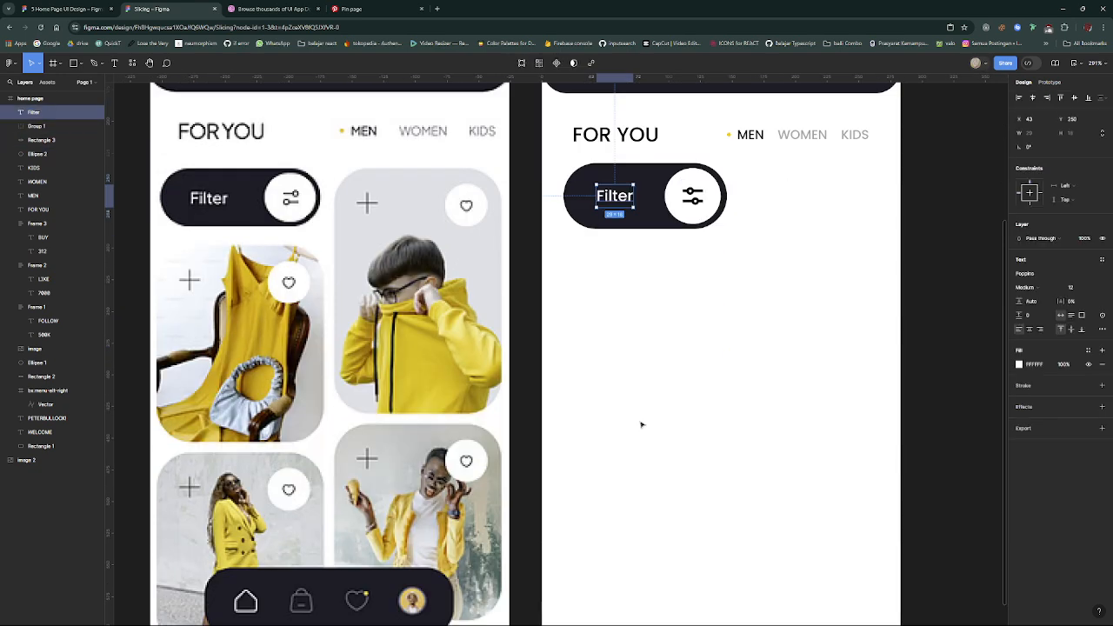
scroll(411, 257, "up", 2)
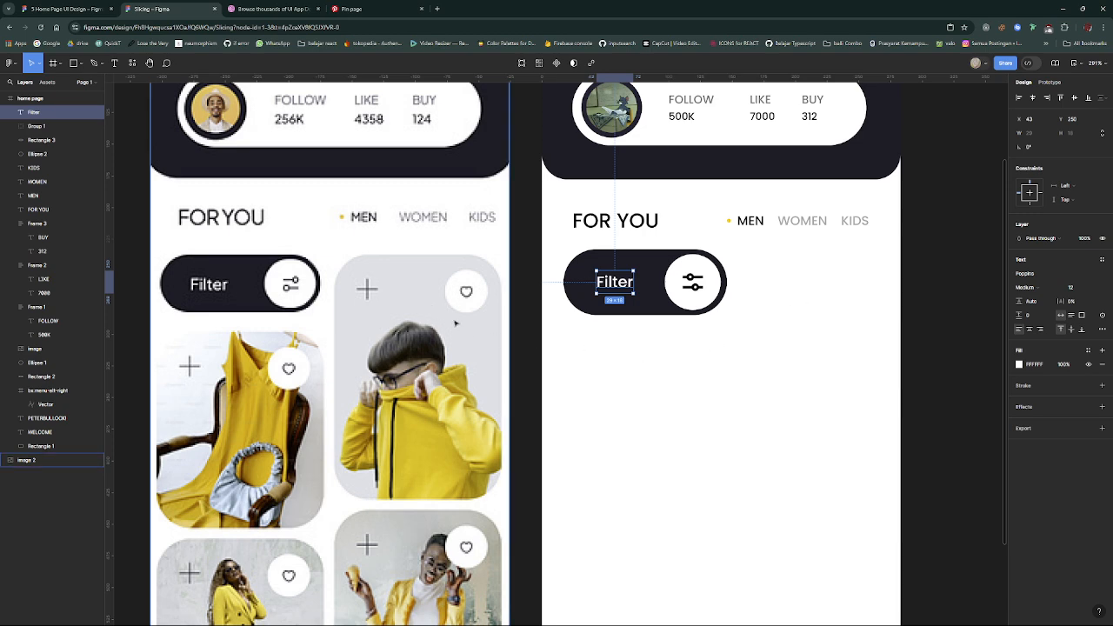
- Duplicate the dark Filter pill and place the copy beside it at X 151, Y 233, narrowed to 108 wide
left_click(715, 344)
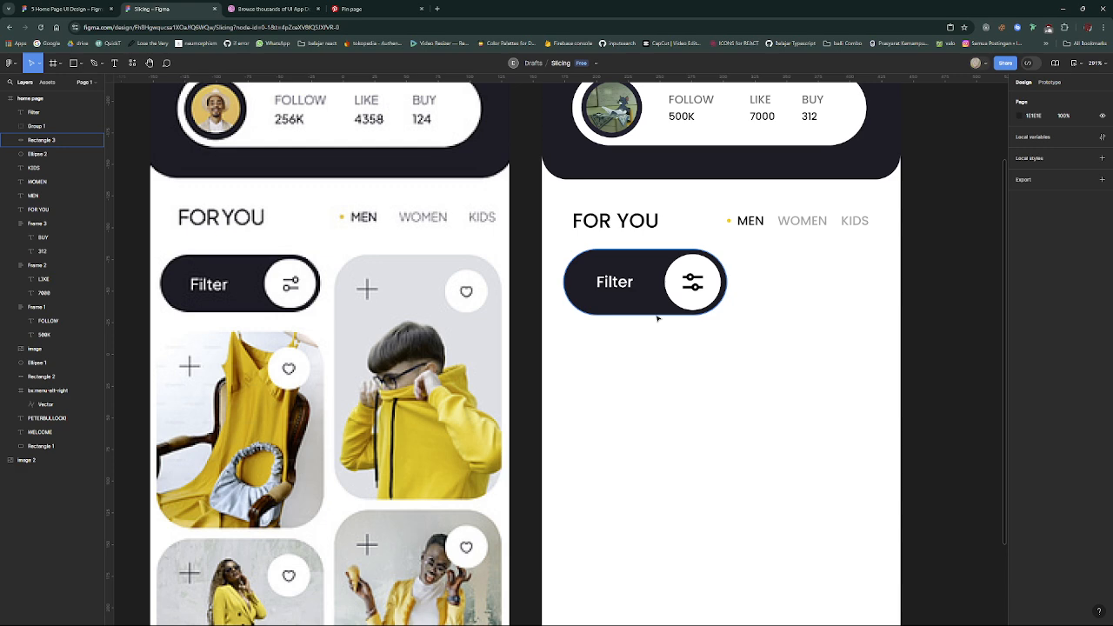
left_click(657, 316)
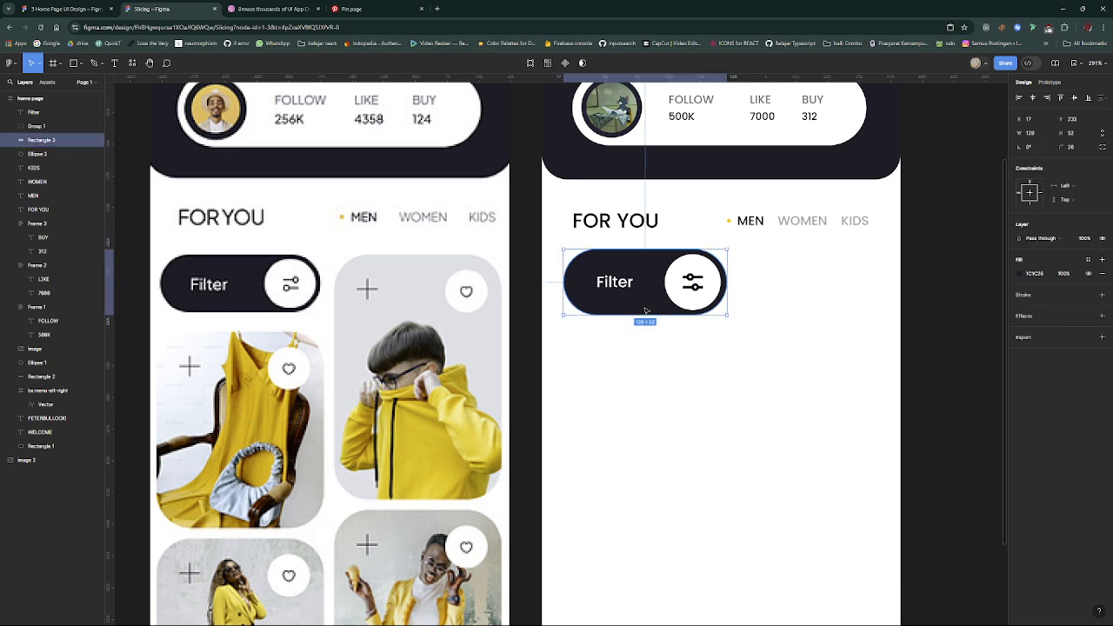
key("ctrl+d")
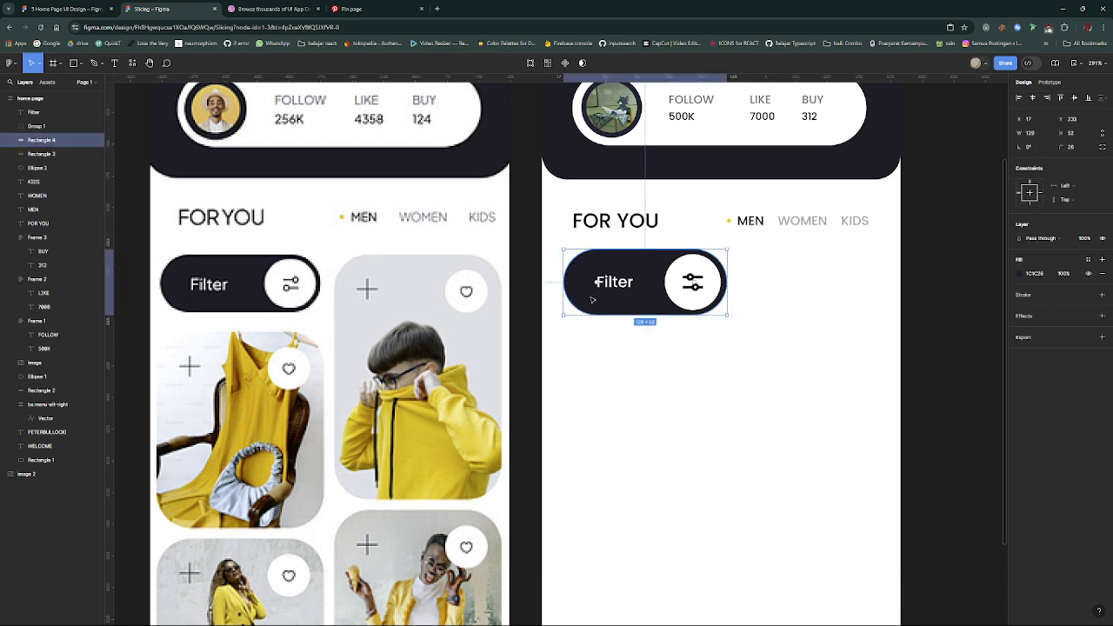
left_click_drag(595, 305, 763, 293)
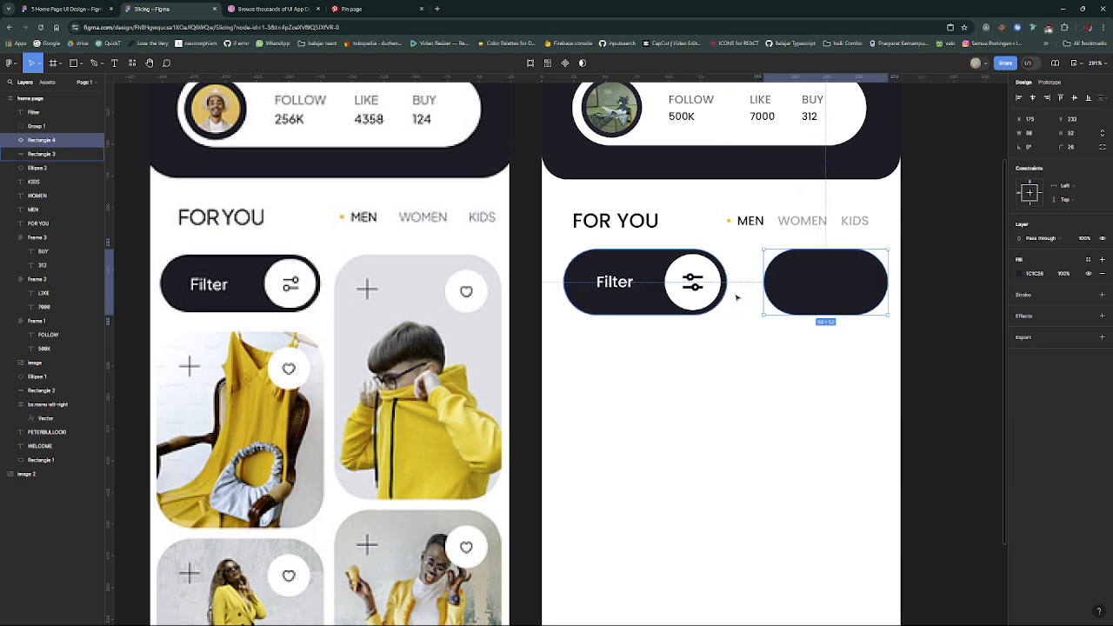
left_click_drag(830, 295, 734, 285)
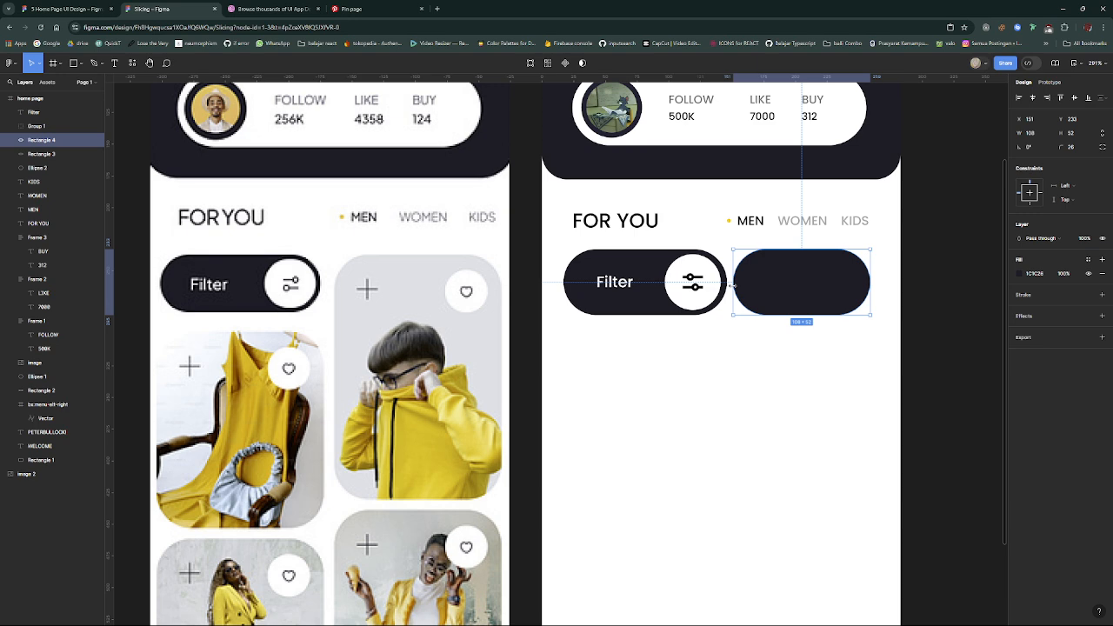
- Shrink the group of white circle and filter icon on the Filter pill to 37 × 37
left_click(634, 305)
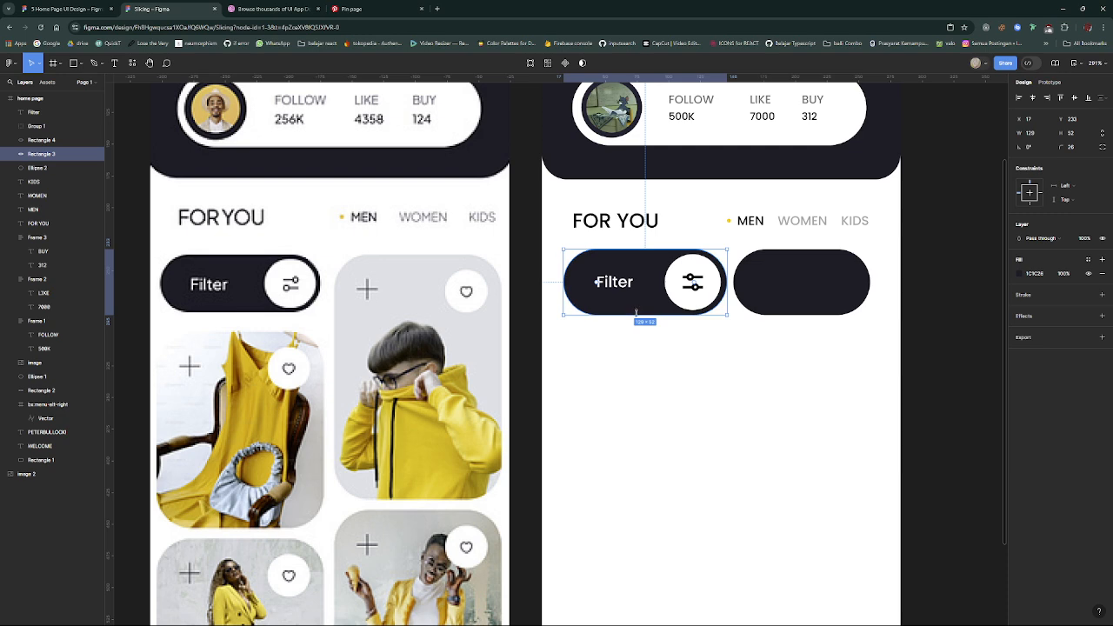
left_click(715, 294)
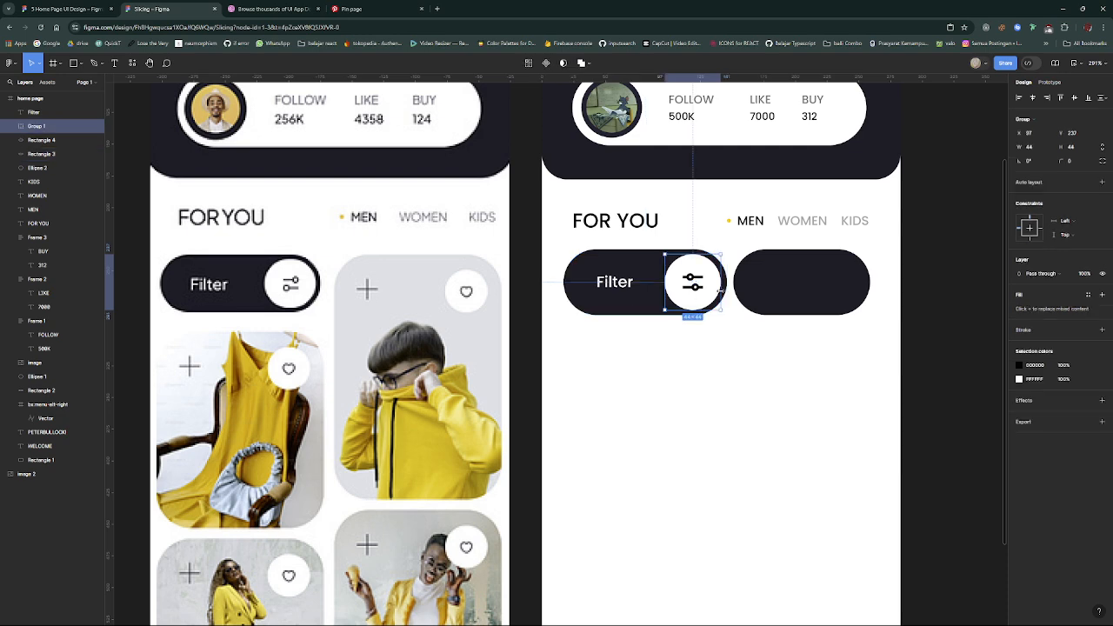
left_click_drag(720, 290, 697, 302)
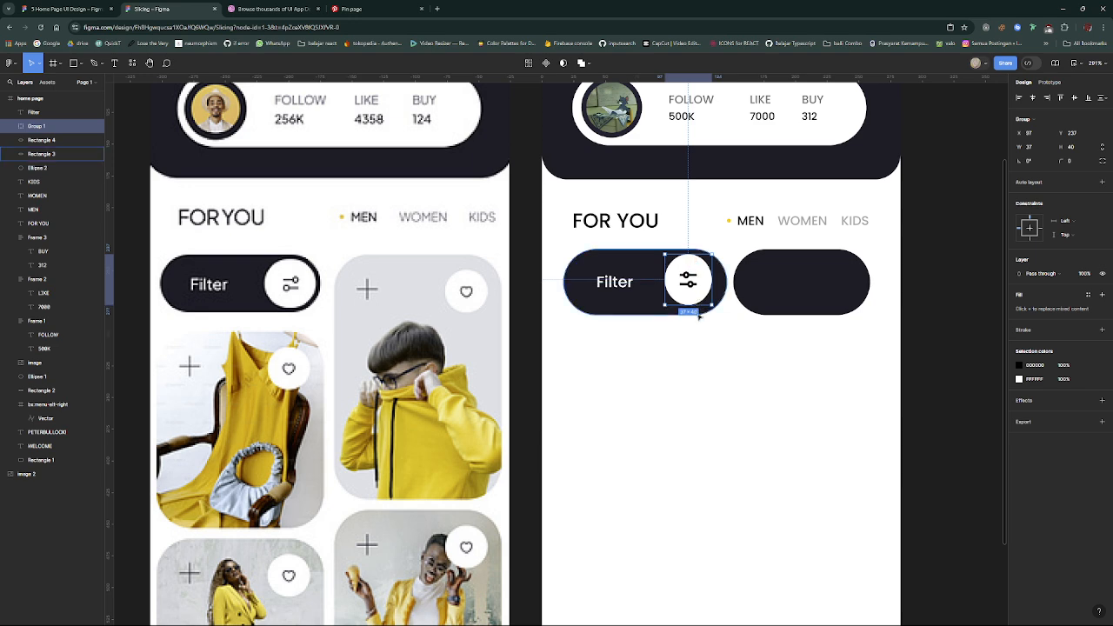
left_click(695, 312)
scroll(682, 338, "up", 4)
left_click(701, 264)
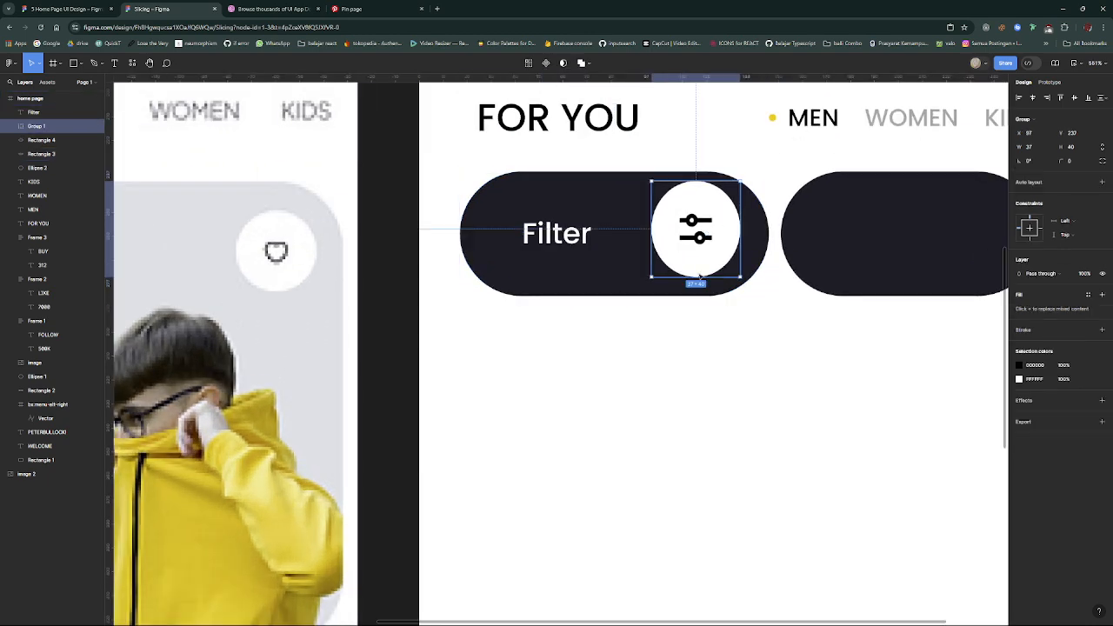
left_click_drag(701, 277, 701, 271)
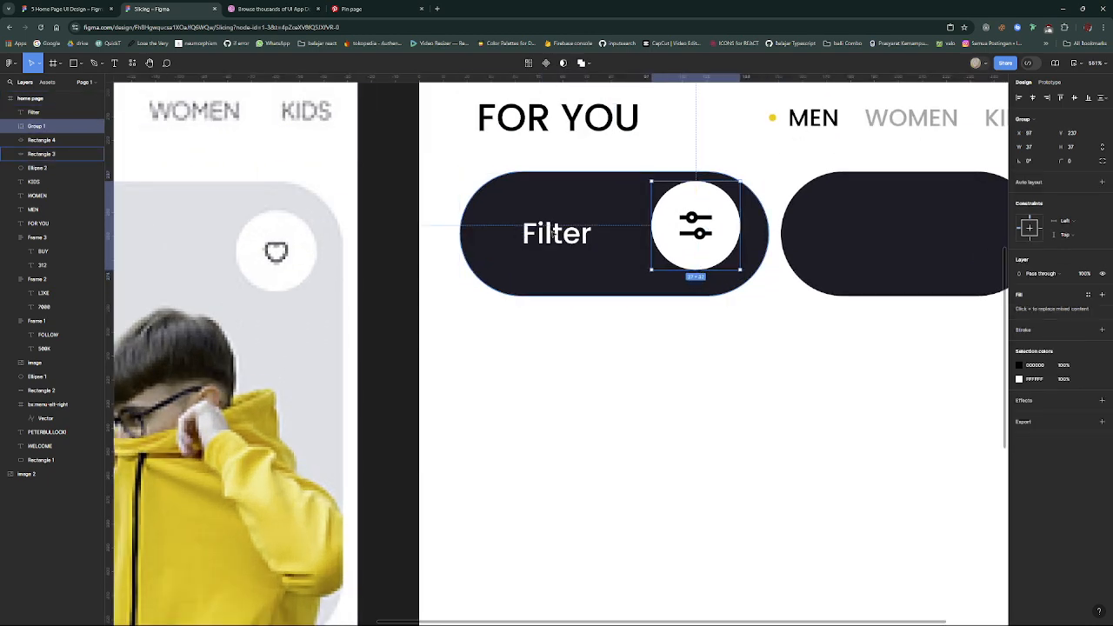
- Raise the "Filter" label to line up with the icon, and reduce the Filter pill's height and width around its contents
left_click(566, 229)
left_click_drag(567, 229, 567, 220)
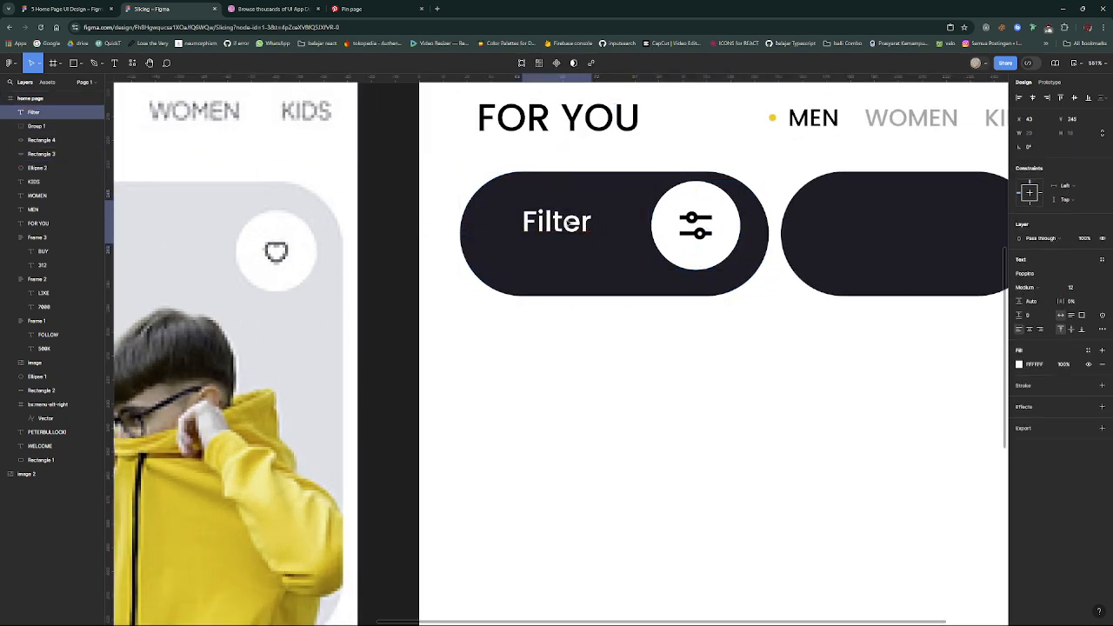
left_click(581, 265)
left_click_drag(597, 295, 601, 281)
left_click_drag(771, 237, 756, 240)
- Resize the duplicated pill into a tall product card at X 144, 115 wide and 224 high
left_click(798, 249)
scroll(798, 253, "down", 3)
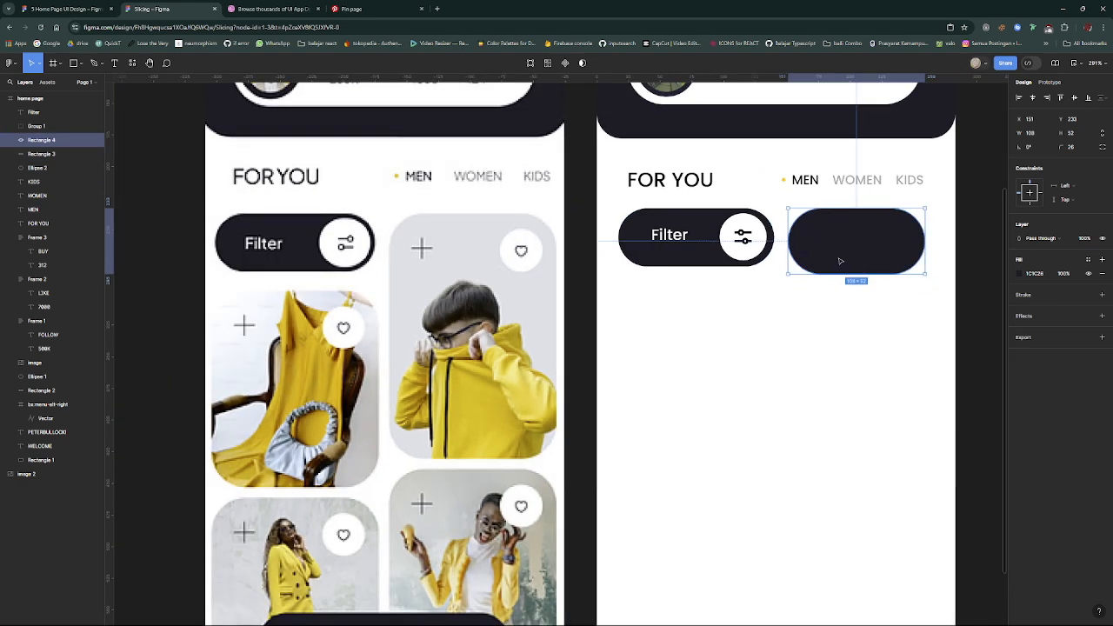
left_click_drag(841, 257, 840, 265)
left_click_drag(786, 242, 781, 243)
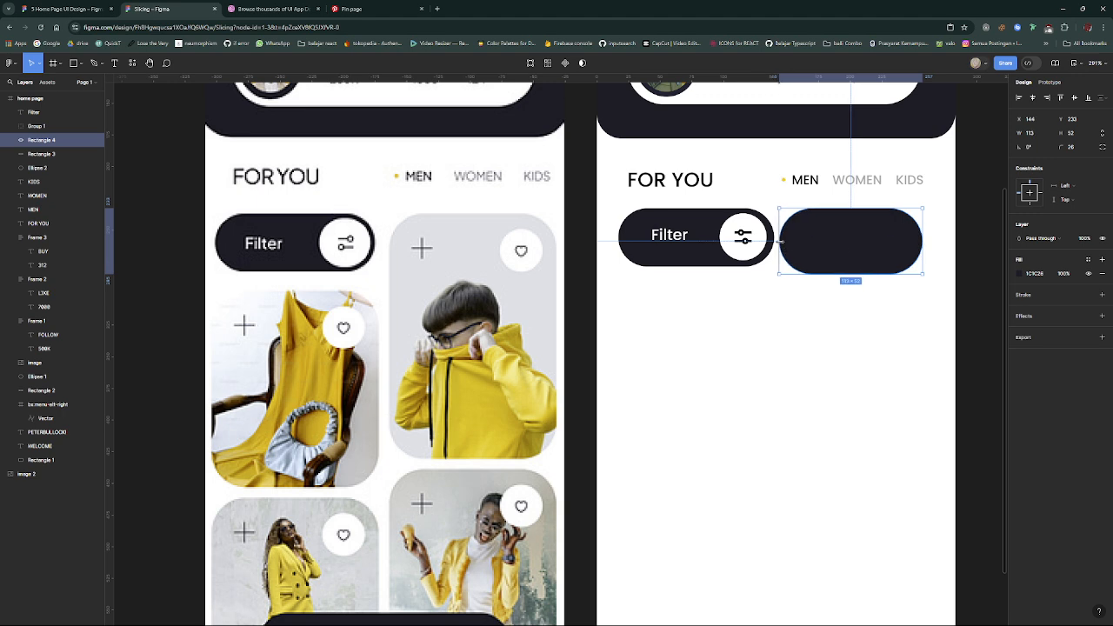
left_click_drag(922, 247, 924, 249)
left_click_drag(870, 276, 890, 493)
scroll(852, 270, "down", 2)
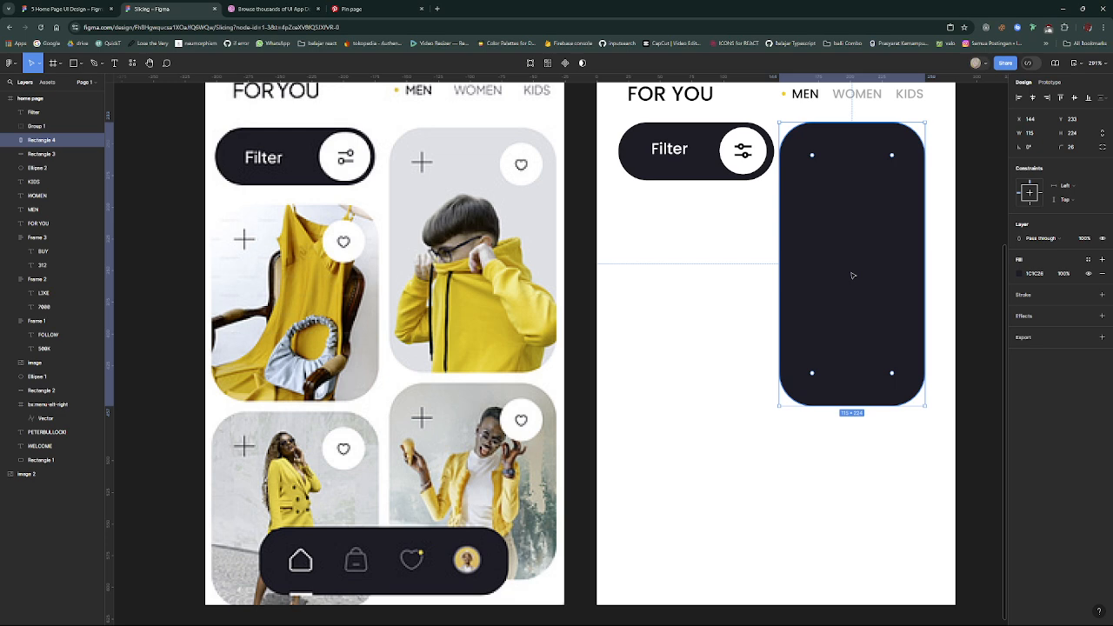
- Switch to Pinterest, open the pin of the grey cartoon cat before a green curtain, and copy its image
left_click(369, 8)
scroll(843, 266, "down", 10)
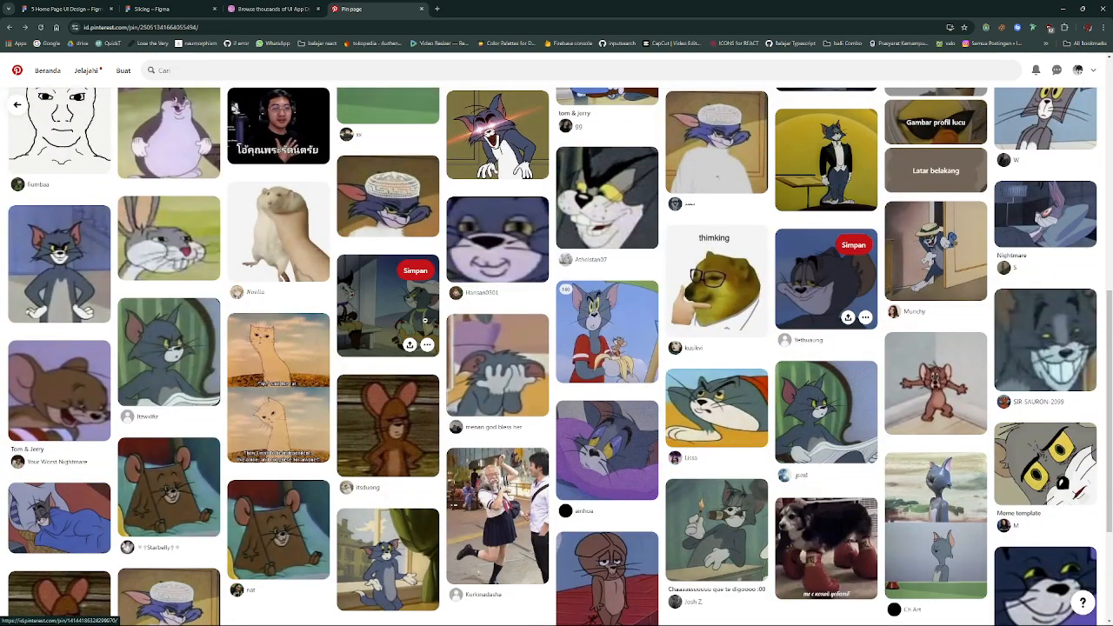
scroll(388, 261, "down", 2)
left_click(166, 246)
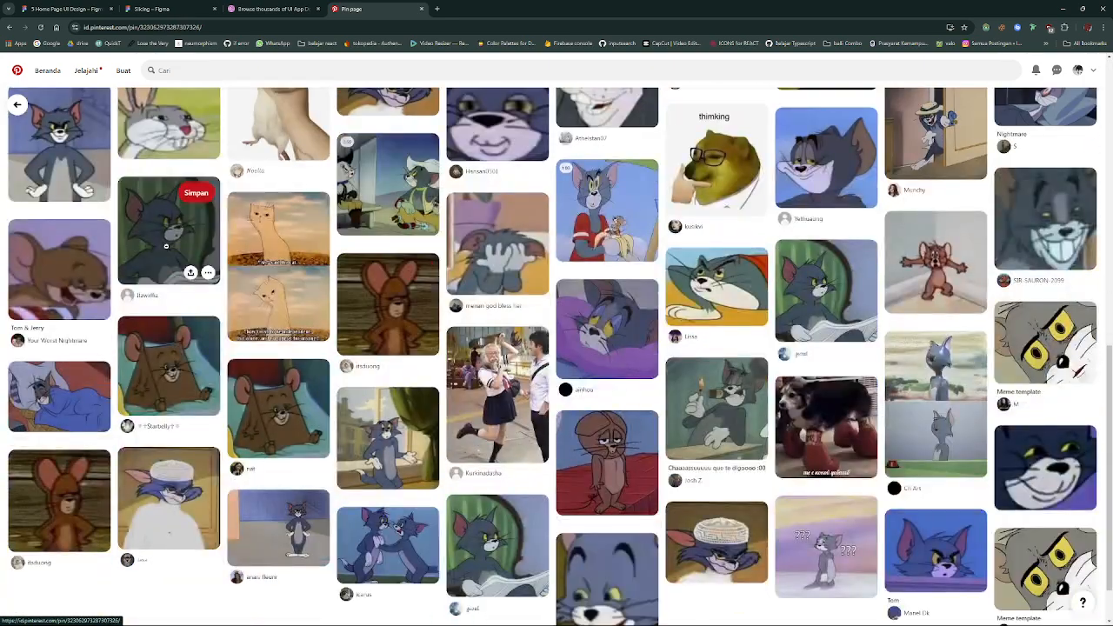
right_click(432, 213)
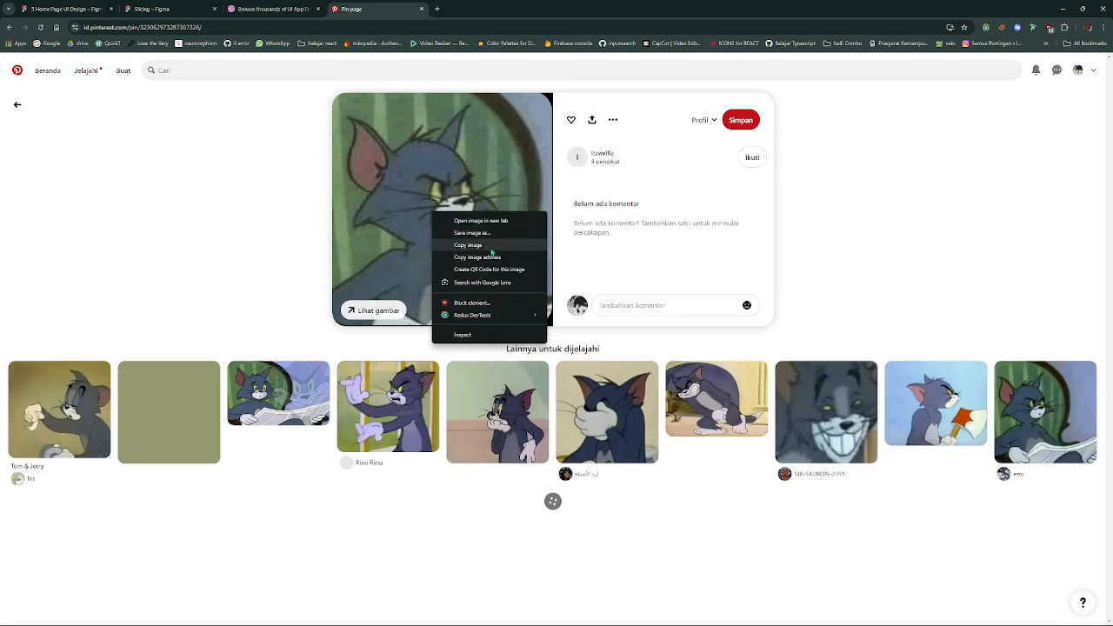
left_click(493, 246)
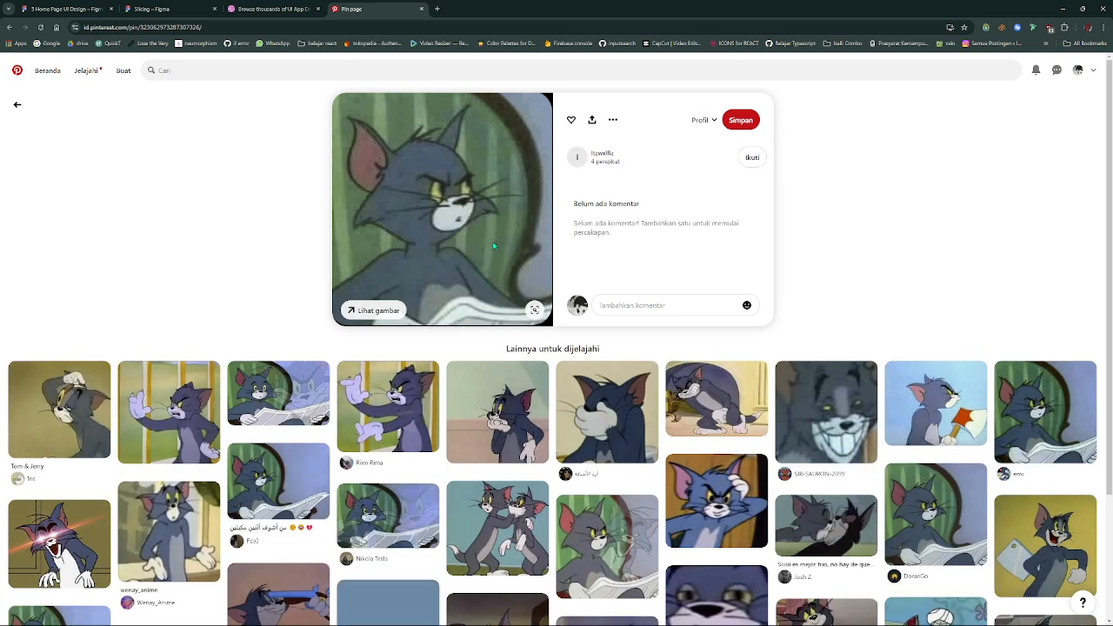
- Return to the Slicing file in Figma, moving its tab to the front, and fill the tall card with the copied cat image
left_click(65, 9)
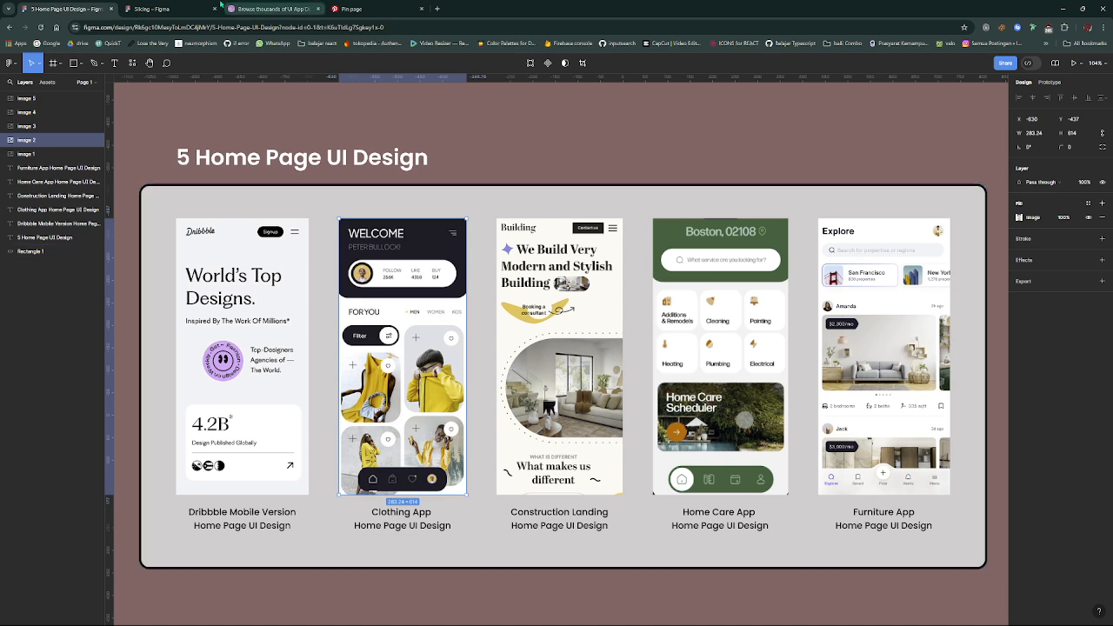
left_click(178, 8)
left_click_drag(179, 7, 102, 7)
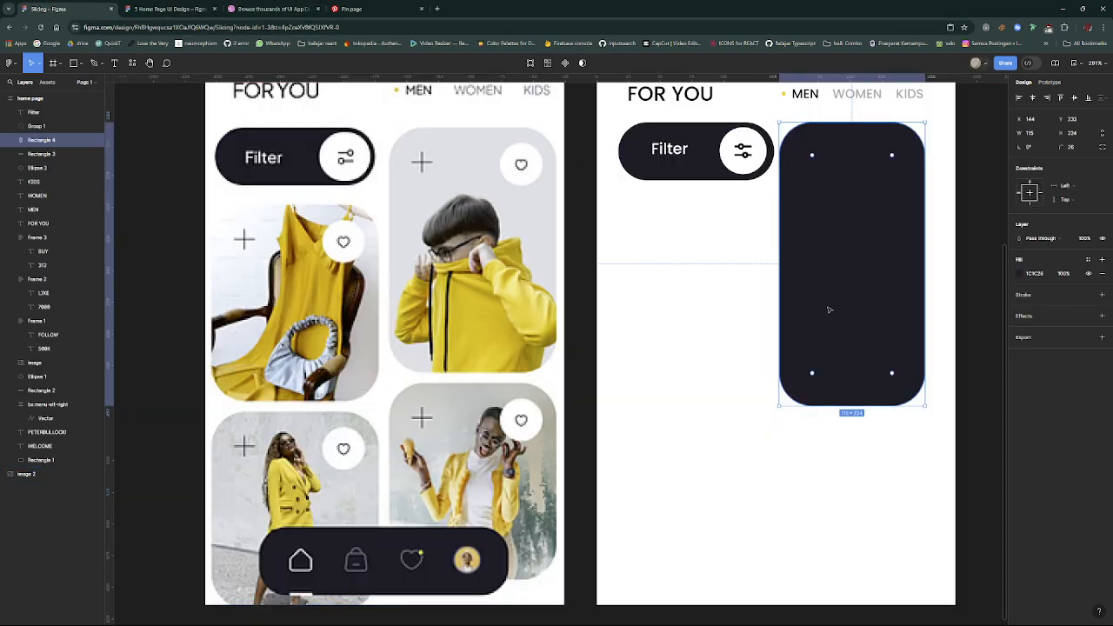
key("ctrl+v")
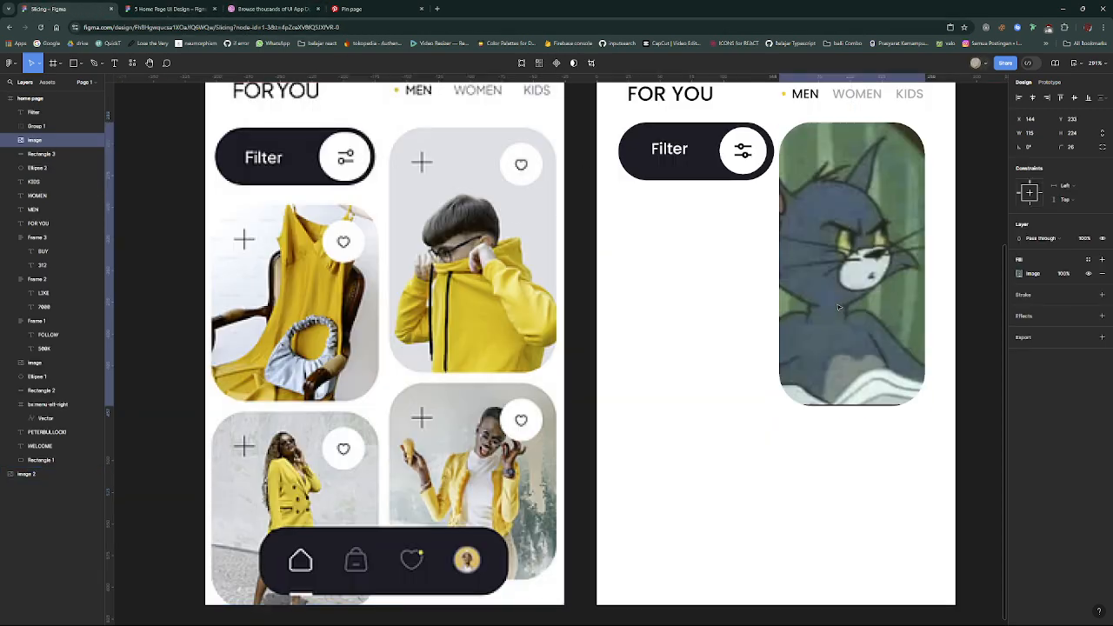
scroll(844, 363, "down", 2)
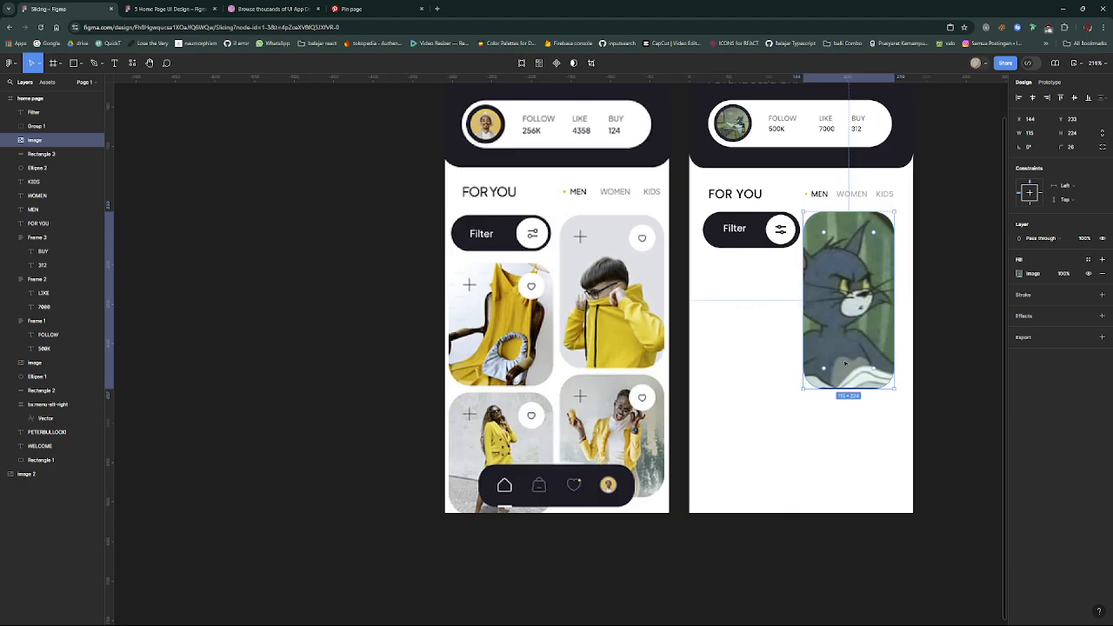
scroll(844, 364, "up", 3)
scroll(844, 364, "up", 2)
scroll(845, 363, "down", 3)
scroll(844, 363, "down", 1)
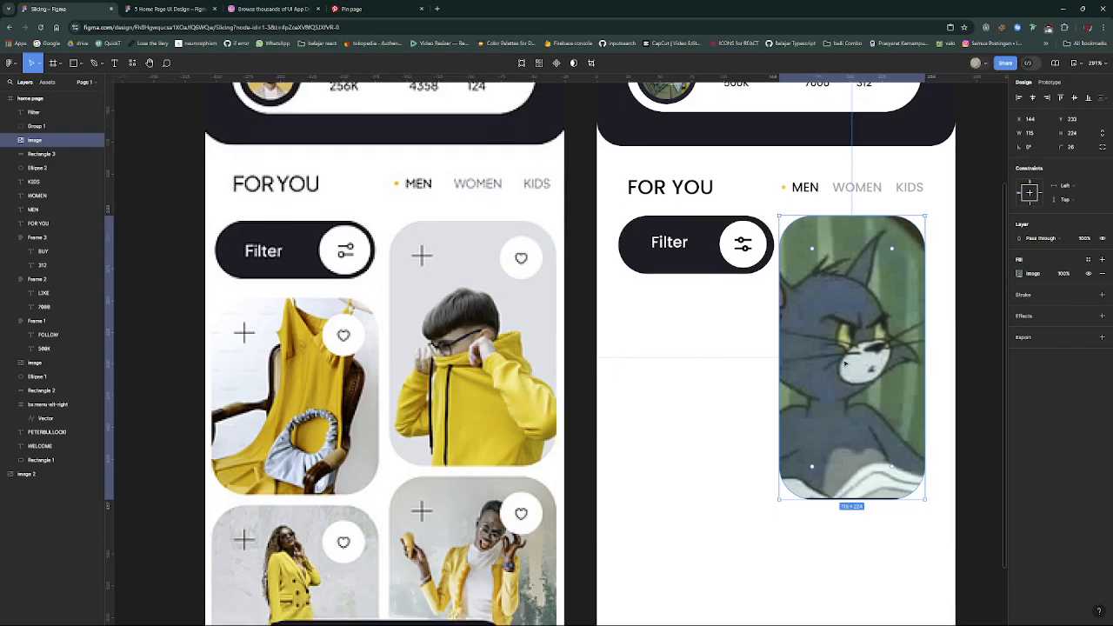
scroll(673, 415, "down", 2)
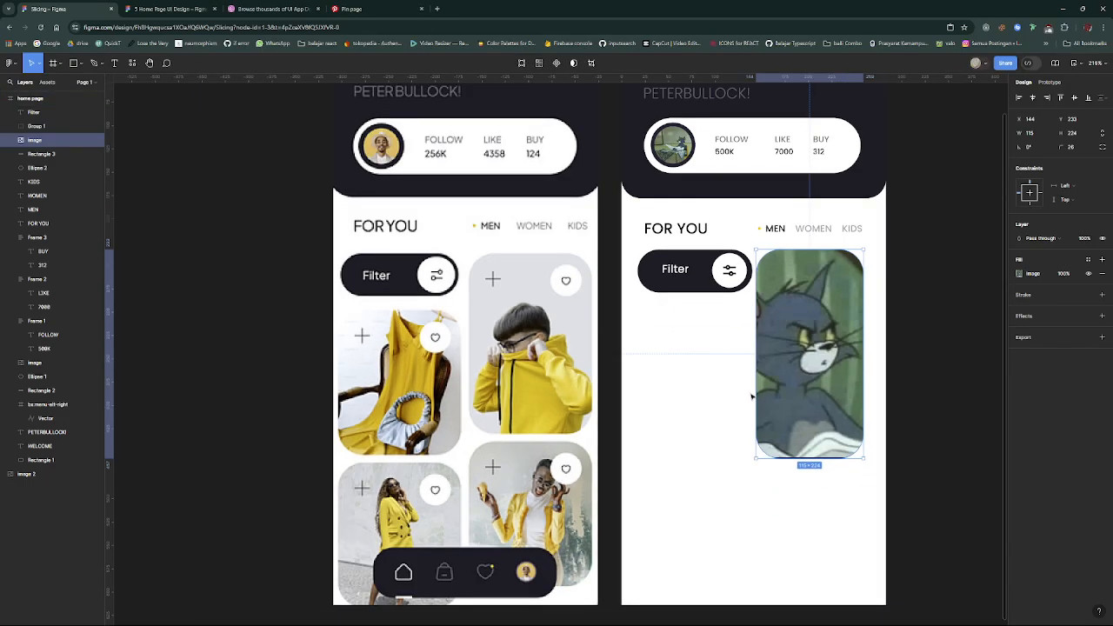
- Switch to Pinterest and search for "orange outfit"
left_click(335, 8)
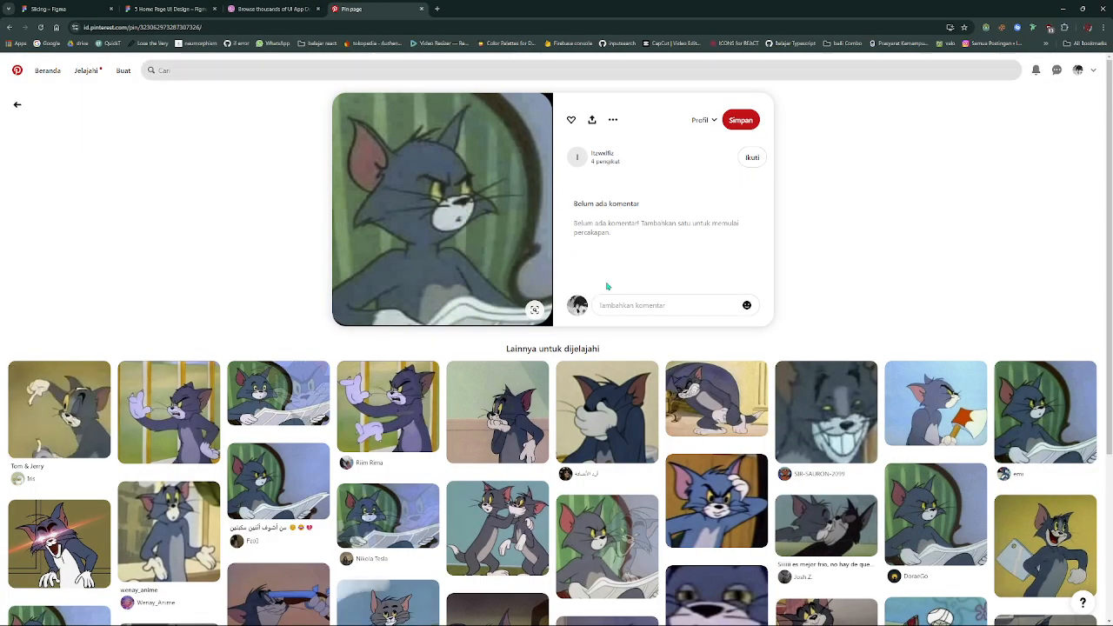
scroll(664, 287, "down", 3)
scroll(663, 284, "up", 3)
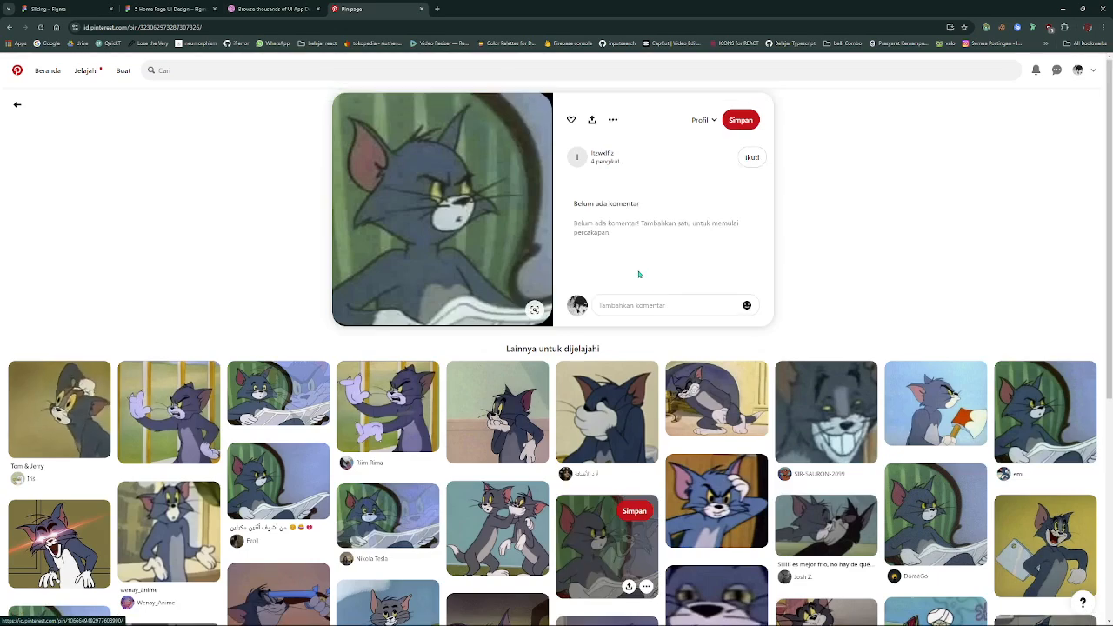
left_click(314, 74)
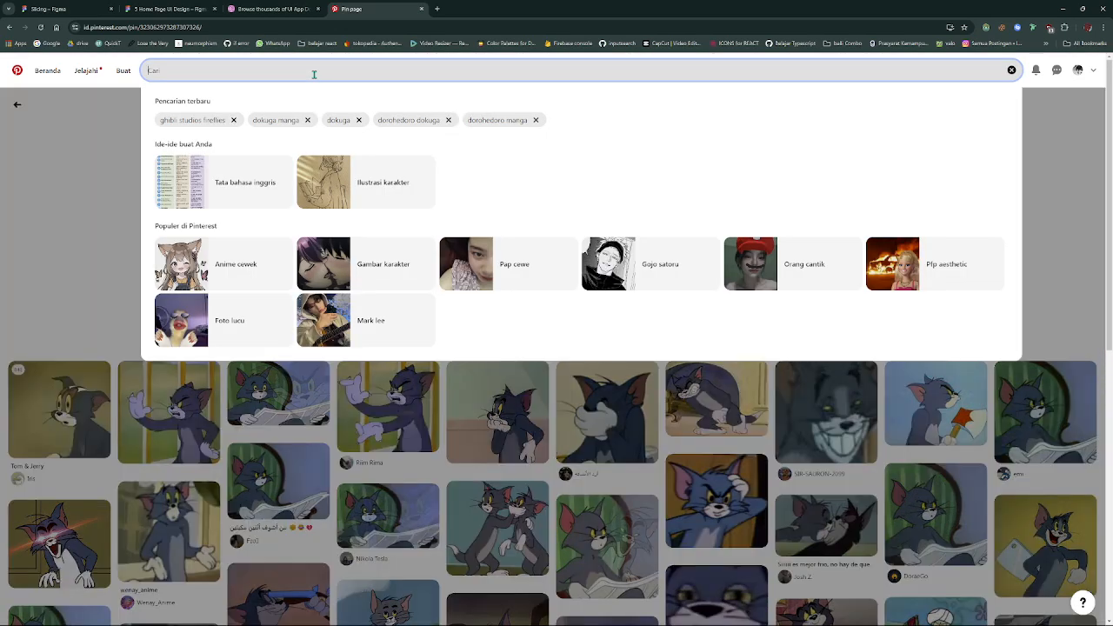
type("orange")
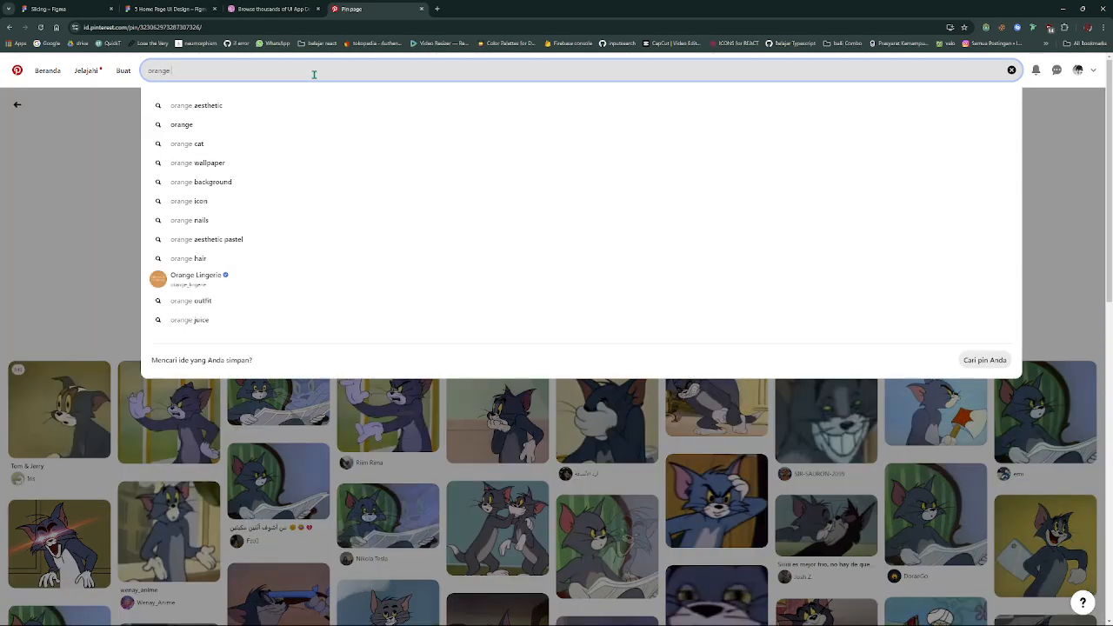
type(" o")
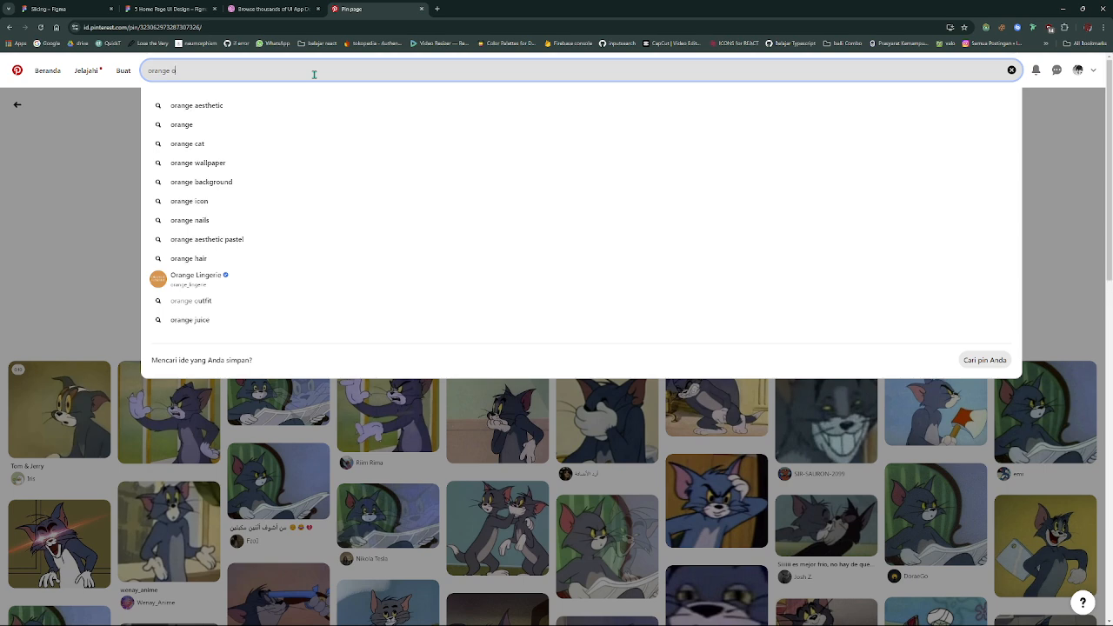
type("utfit")
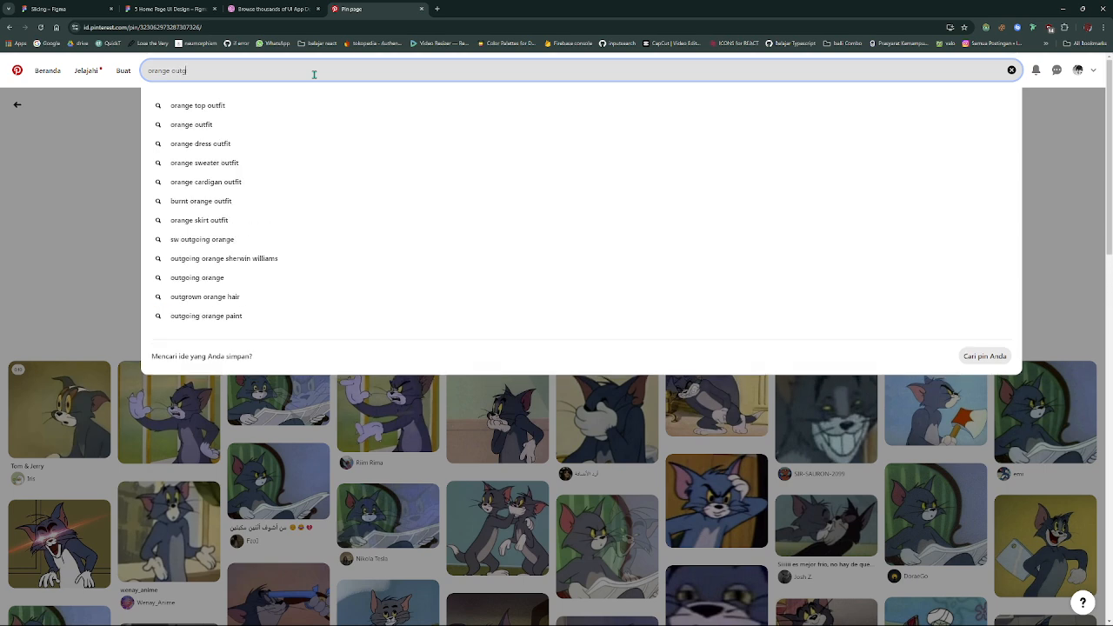
key("Return")
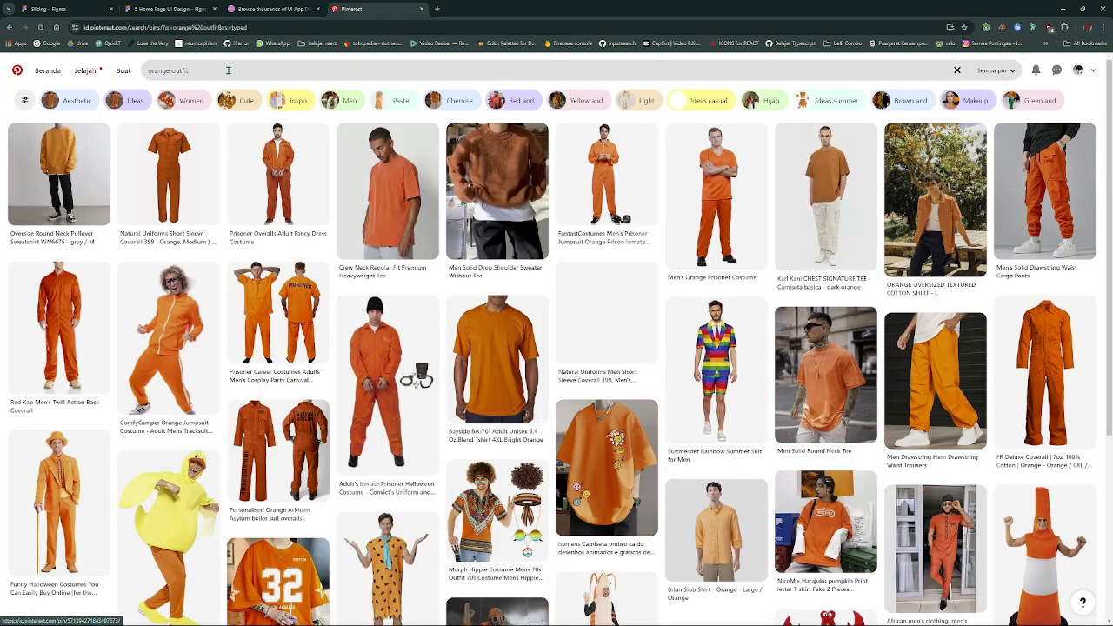
- Refine the search to "orange black outfit" and browse the results for a product photo
left_click(221, 72)
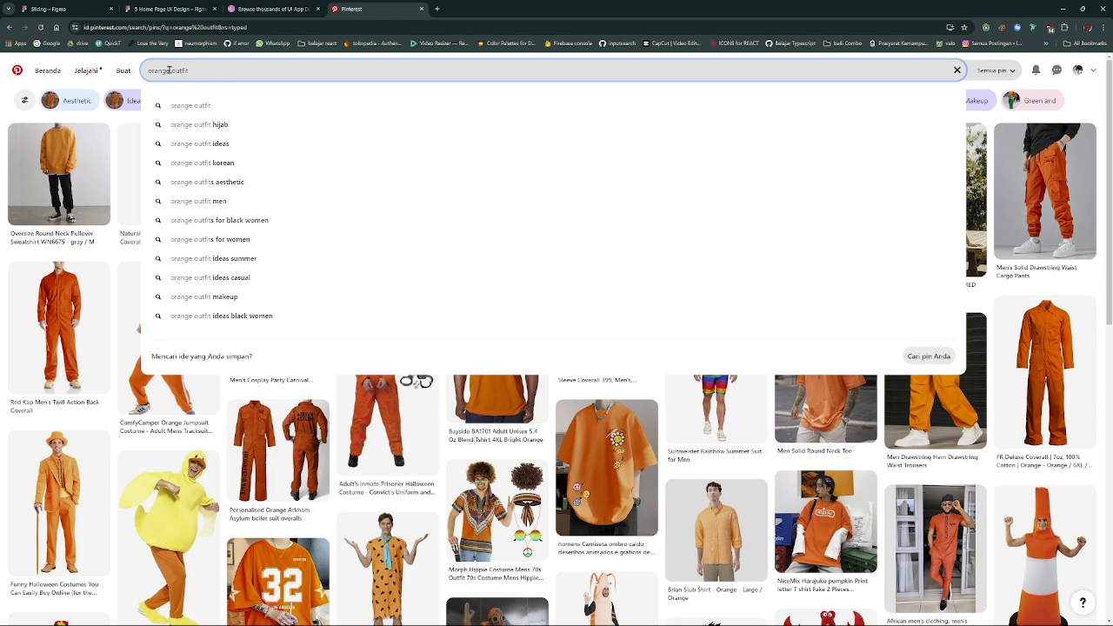
left_click(169, 70)
type("black")
key("Return")
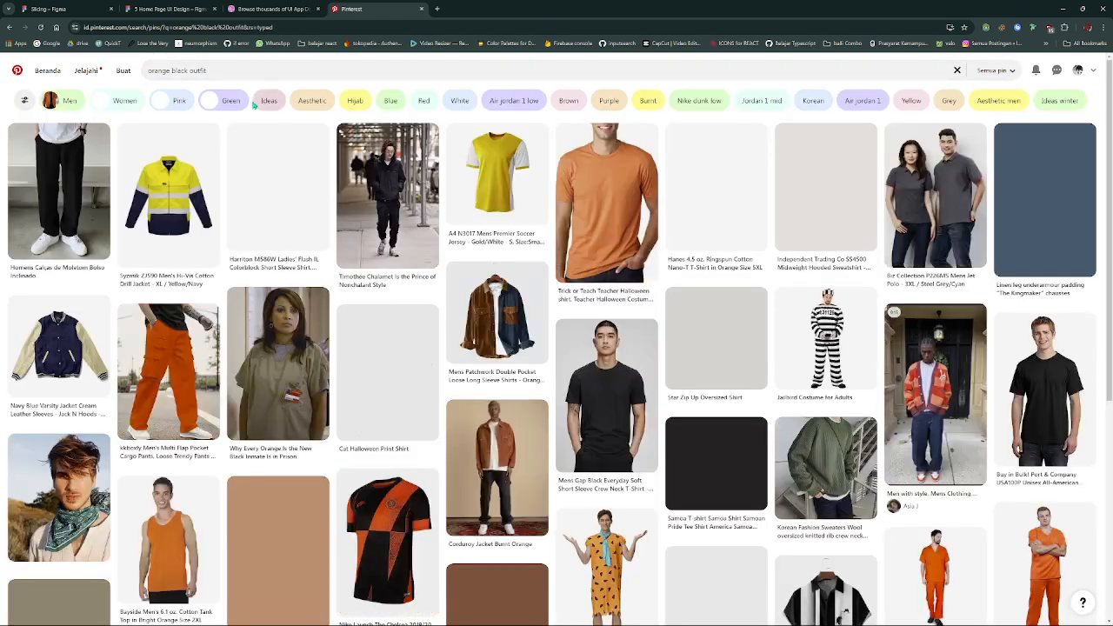
scroll(261, 174, "down", 2)
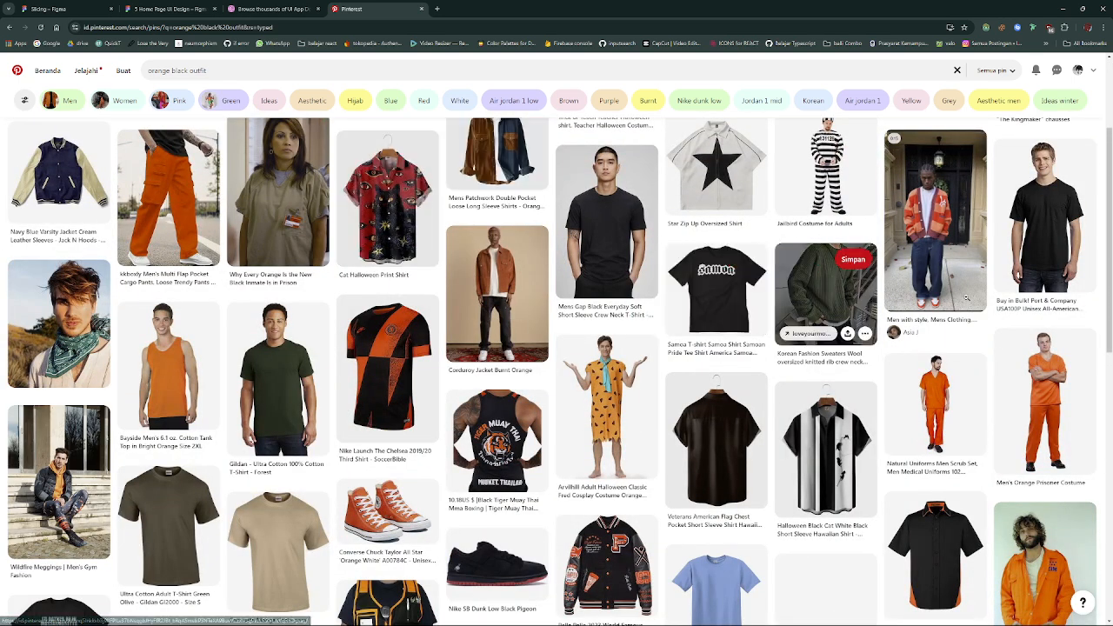
scroll(869, 261, "up", 2)
scroll(704, 231, "down", 10)
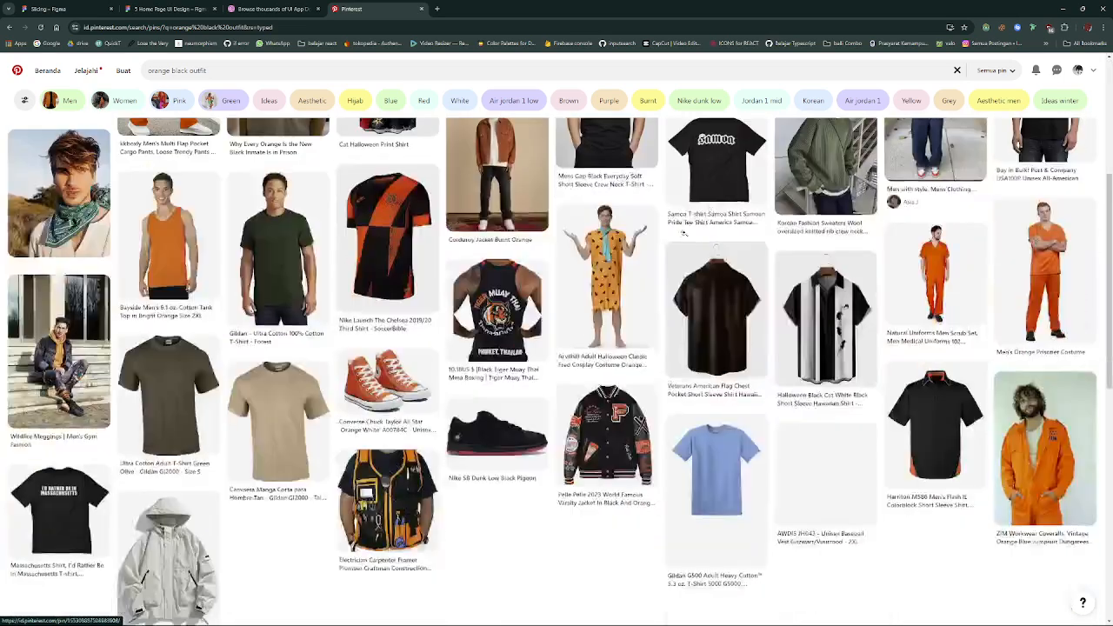
- Browse the orange black outfit results, open the pin of the man in a black beanie and orange shirt sitting on concrete, and copy its image
scroll(679, 233, "down", 8)
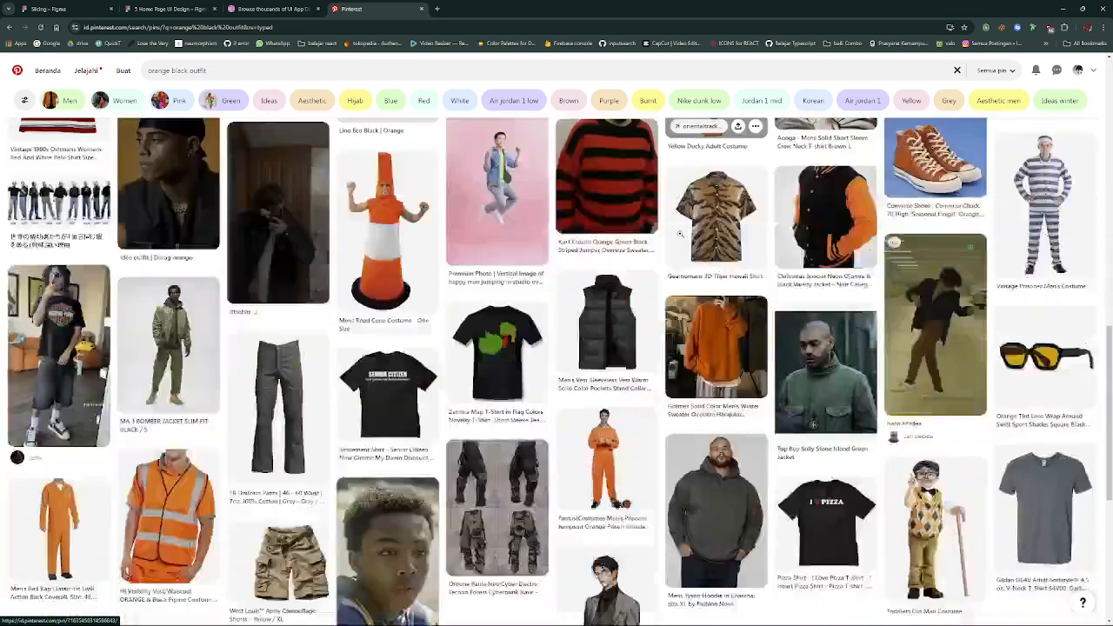
scroll(680, 237, "down", 4)
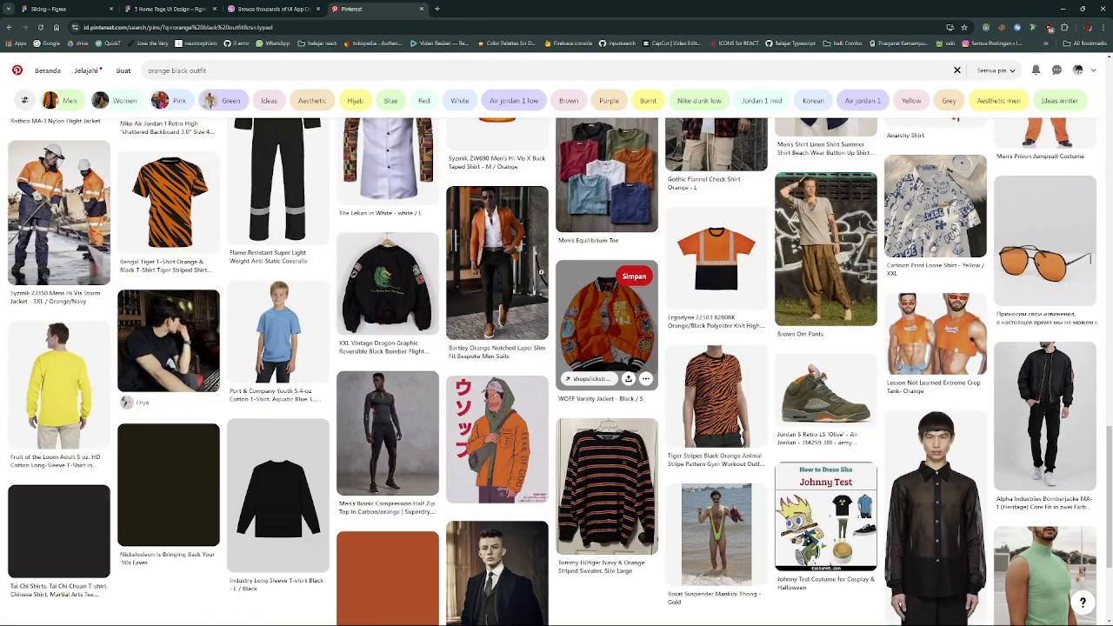
scroll(539, 272, "down", 4)
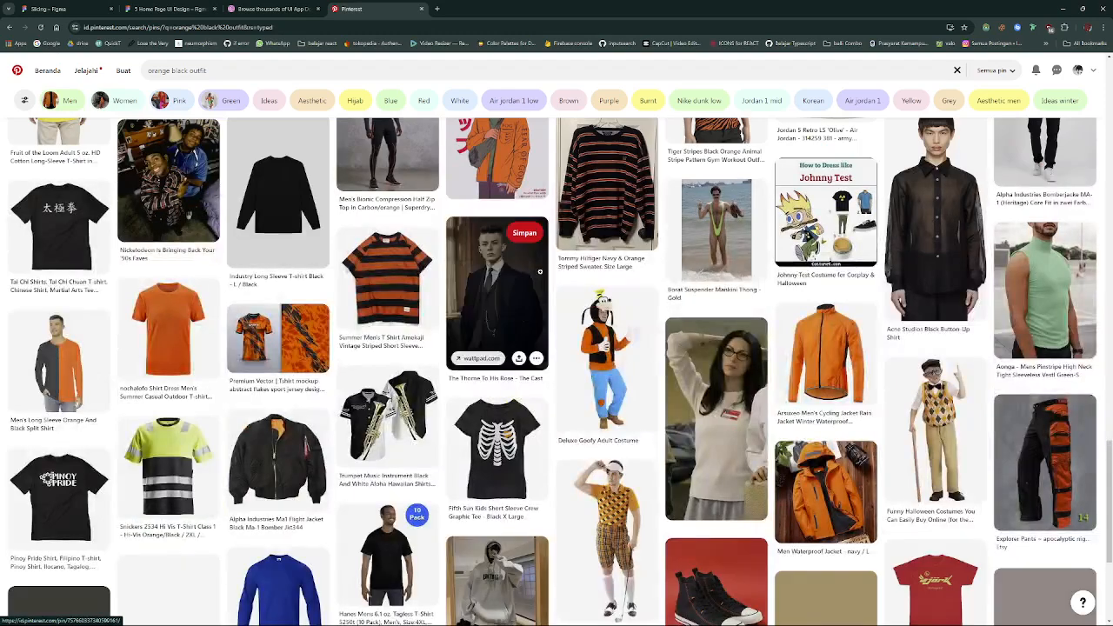
scroll(540, 272, "down", 2)
scroll(541, 275, "down", 3)
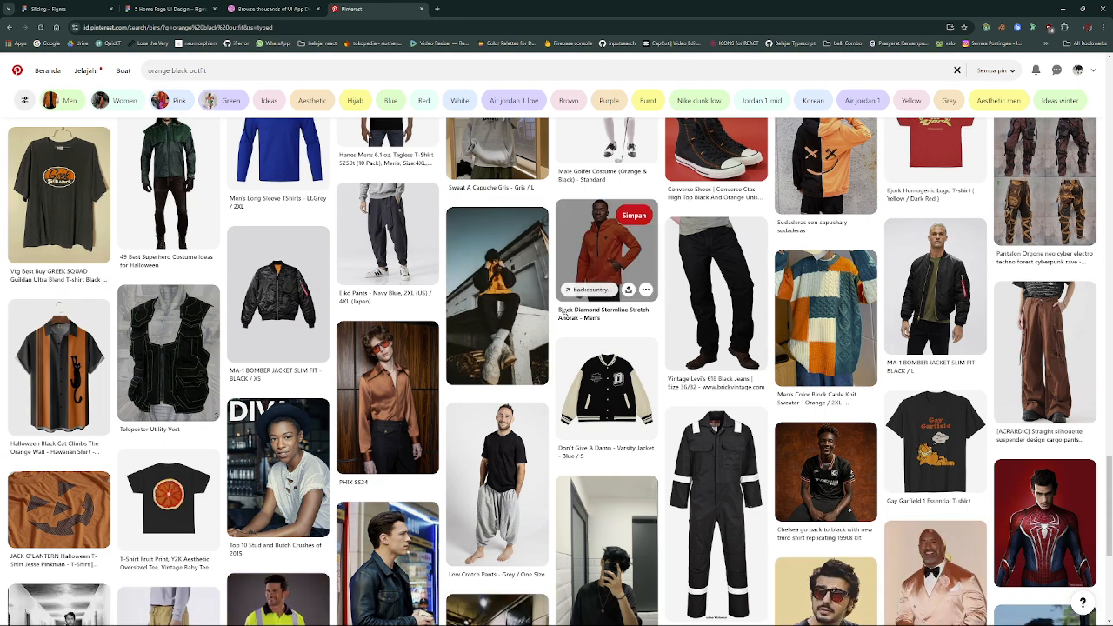
left_click(501, 308)
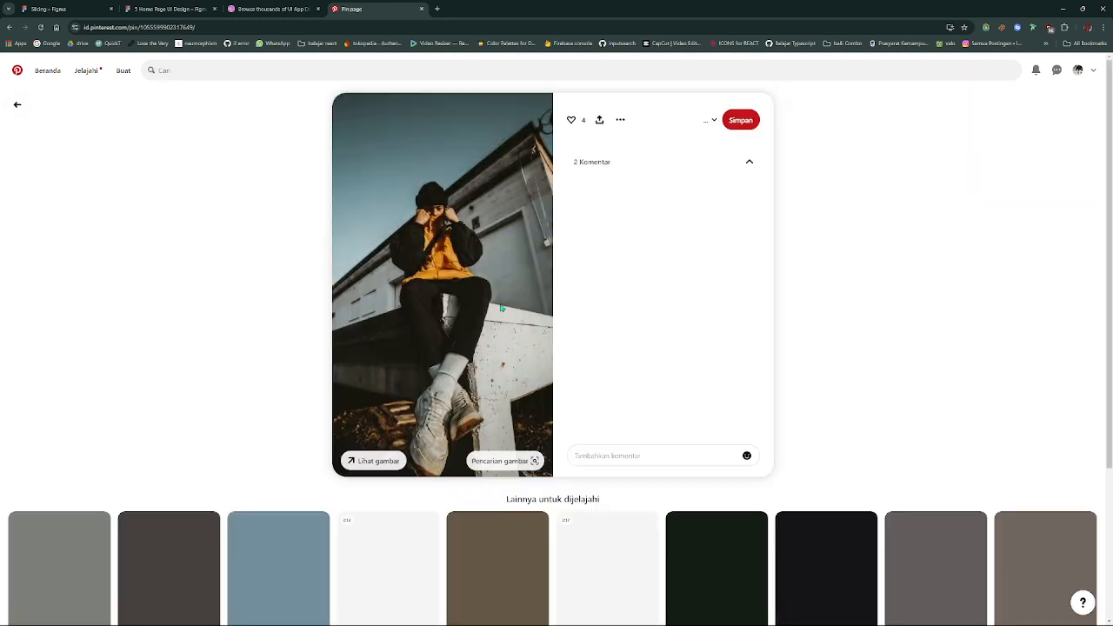
scroll(504, 353, "down", 3)
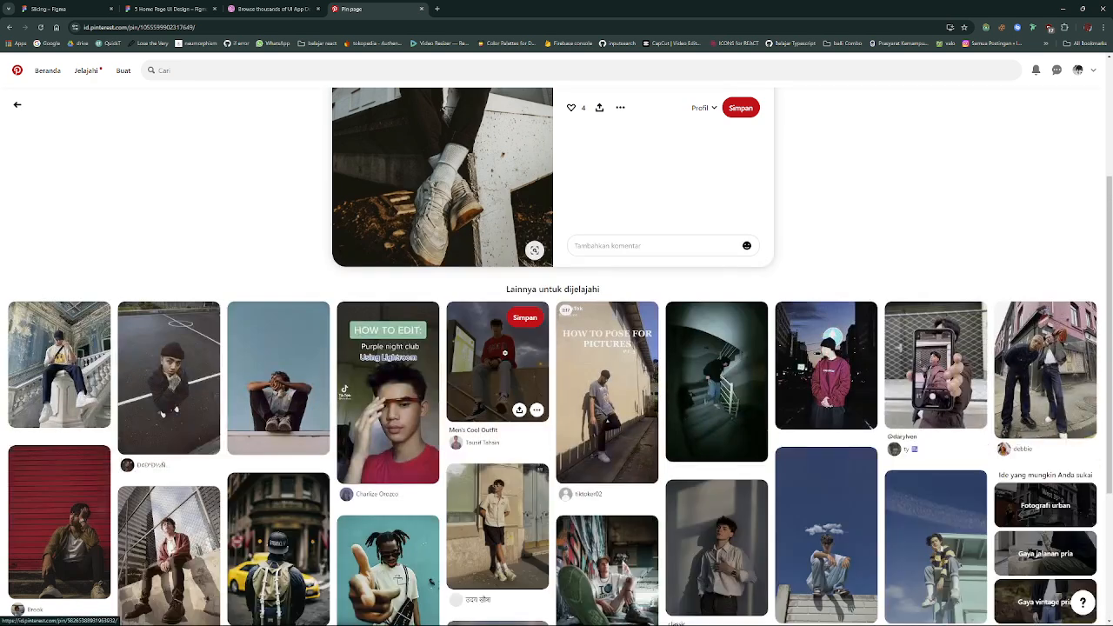
scroll(446, 285, "up", 3)
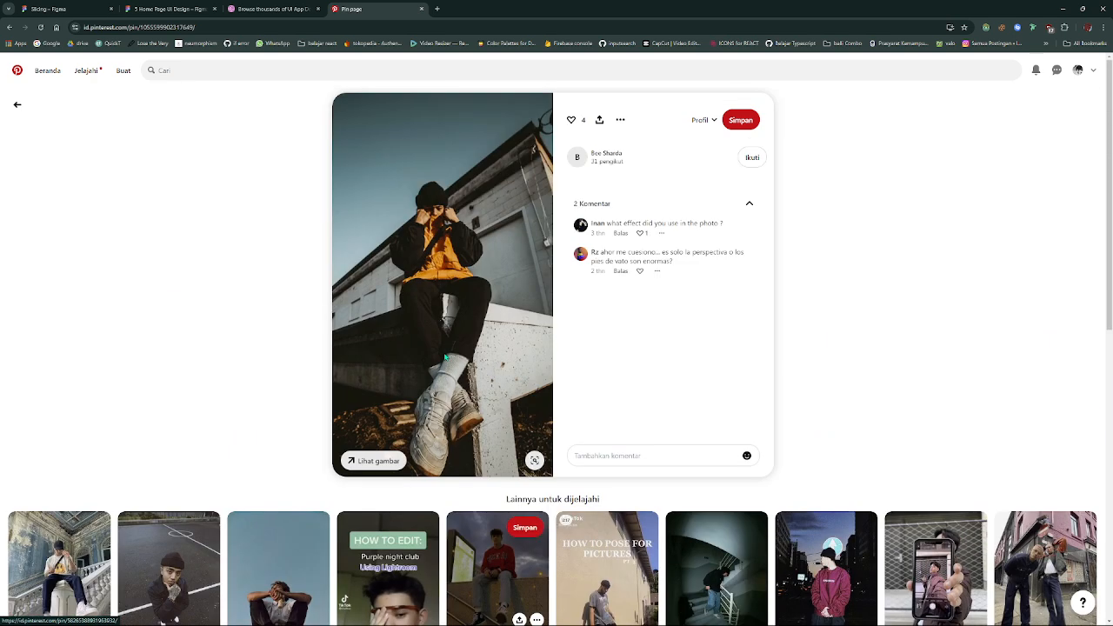
right_click(446, 284)
left_click(476, 316)
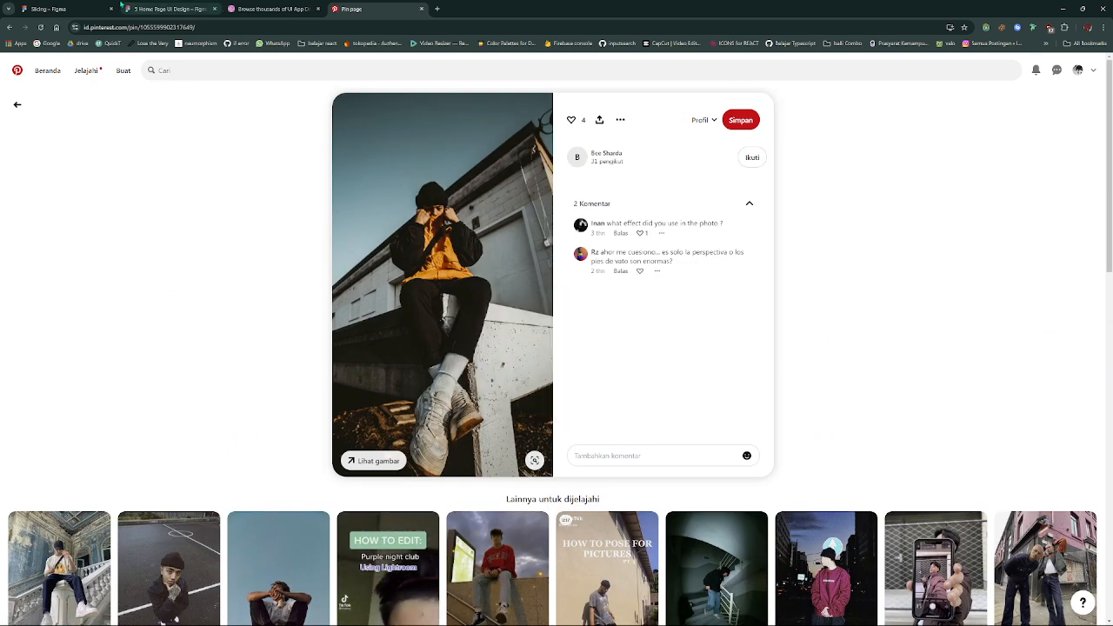
- Return to the Slicing file in Figma and replace the tall card's cat image with the copied outfit photo
left_click(91, 8)
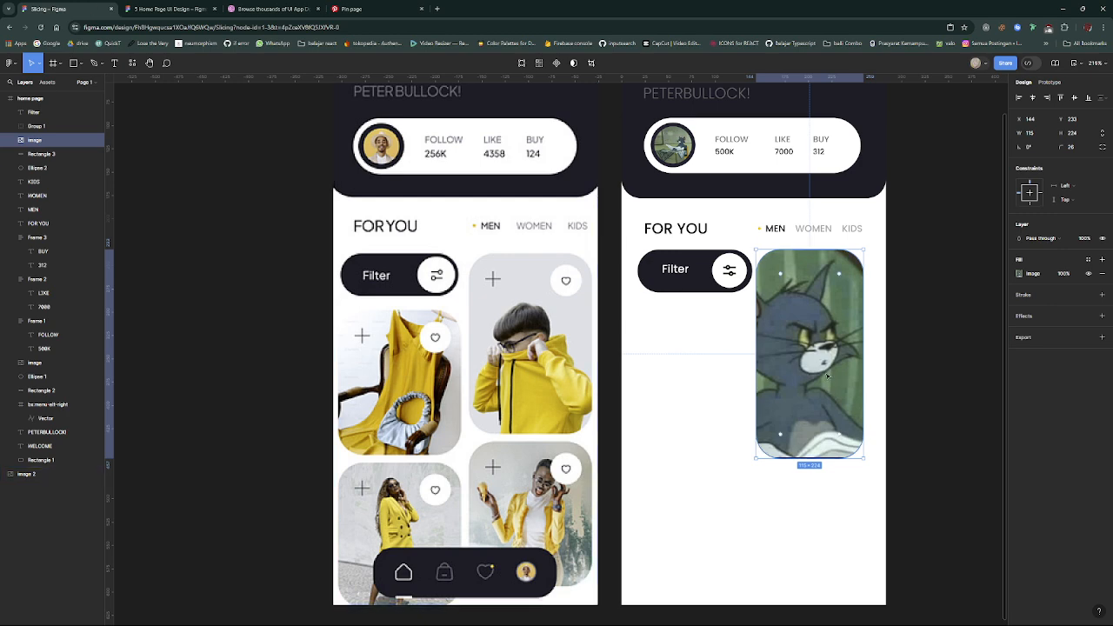
key("ctrl+v")
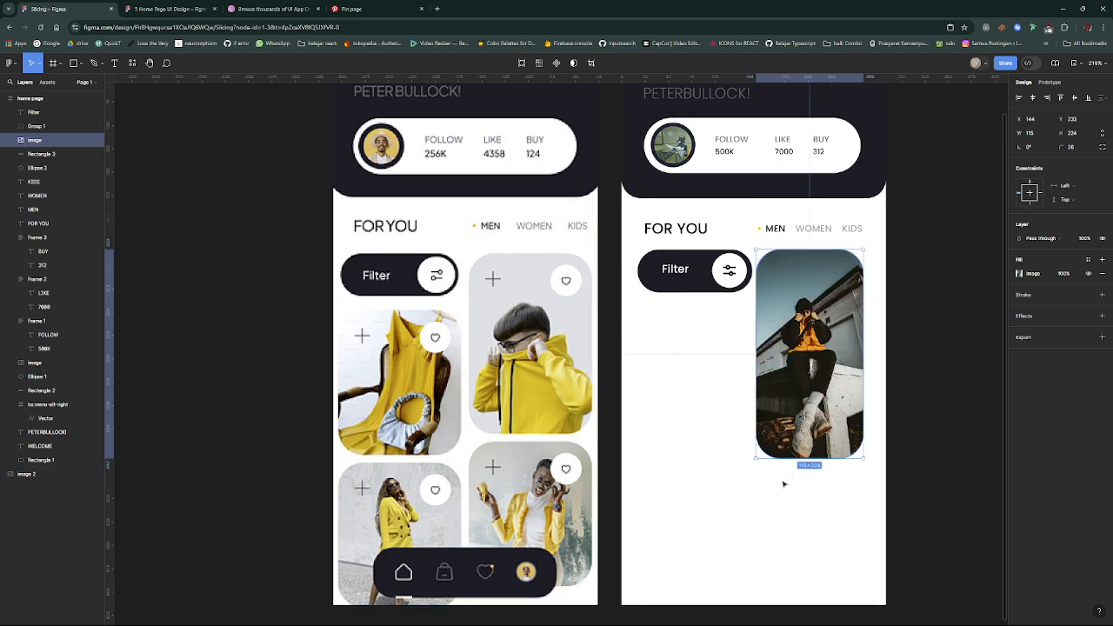
left_click(784, 484)
- Open the Iconify plugin for the home page frame and search its icons for "plus"
scroll(782, 454, "up", 3)
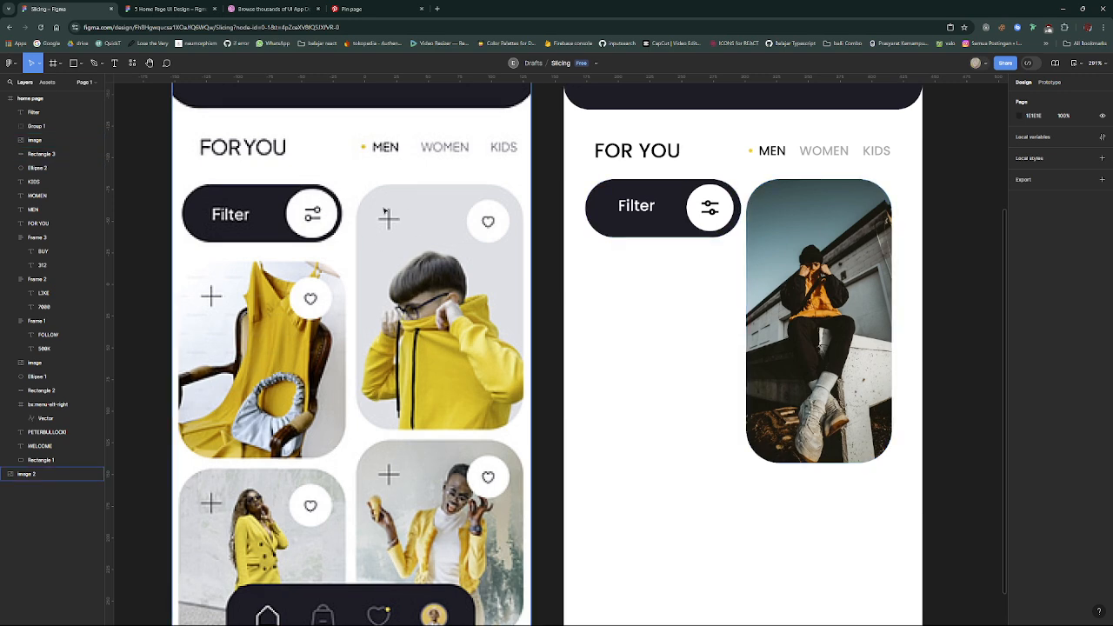
right_click(645, 381)
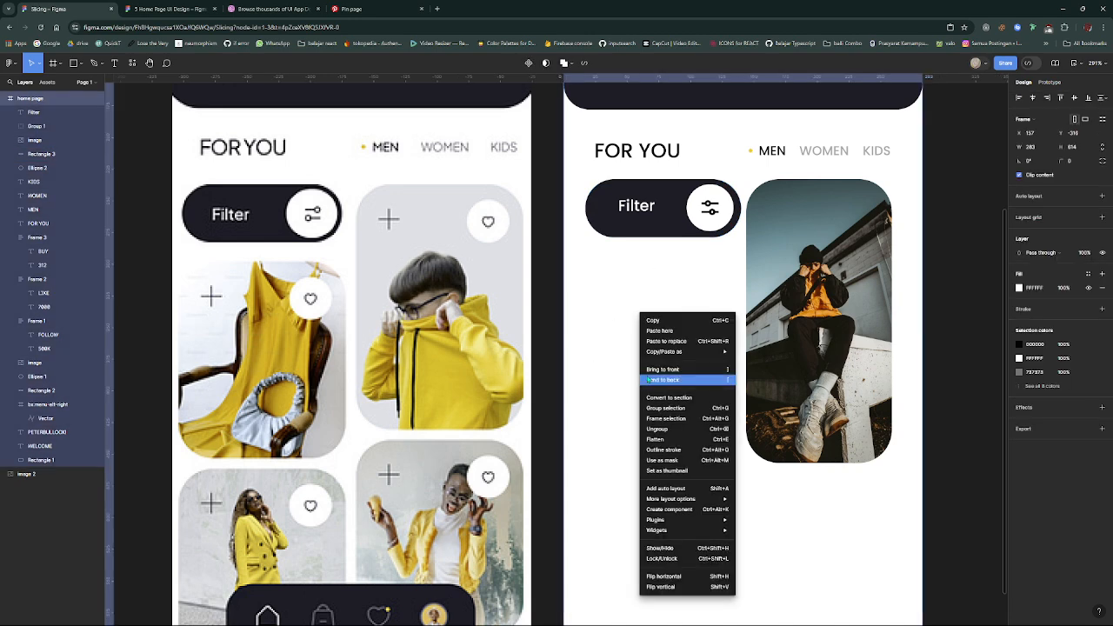
mouse_move(679, 353)
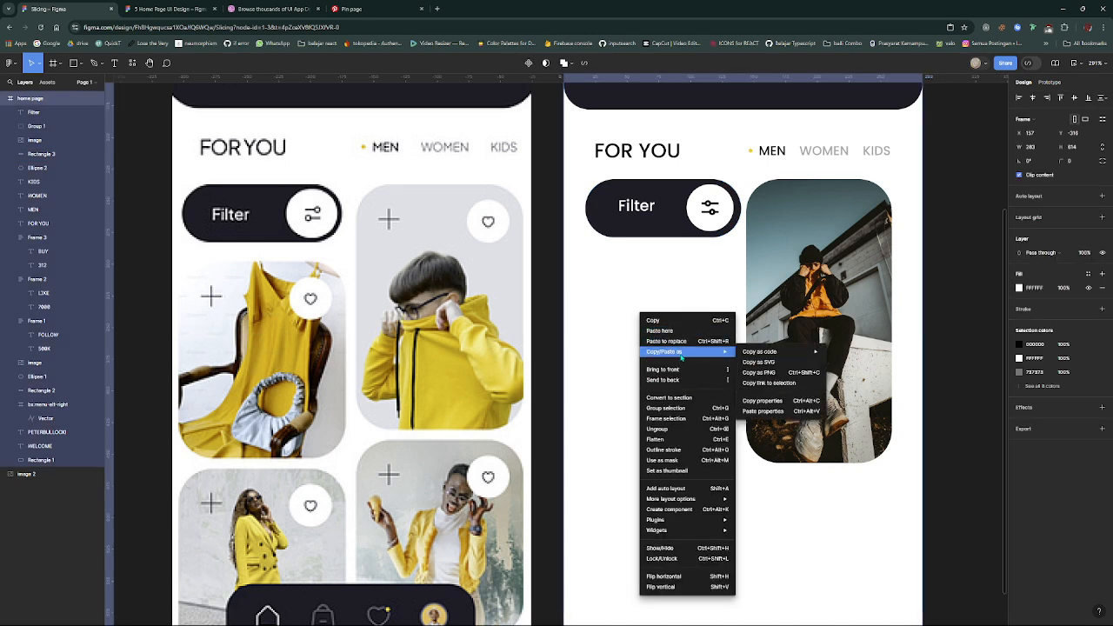
mouse_move(705, 521)
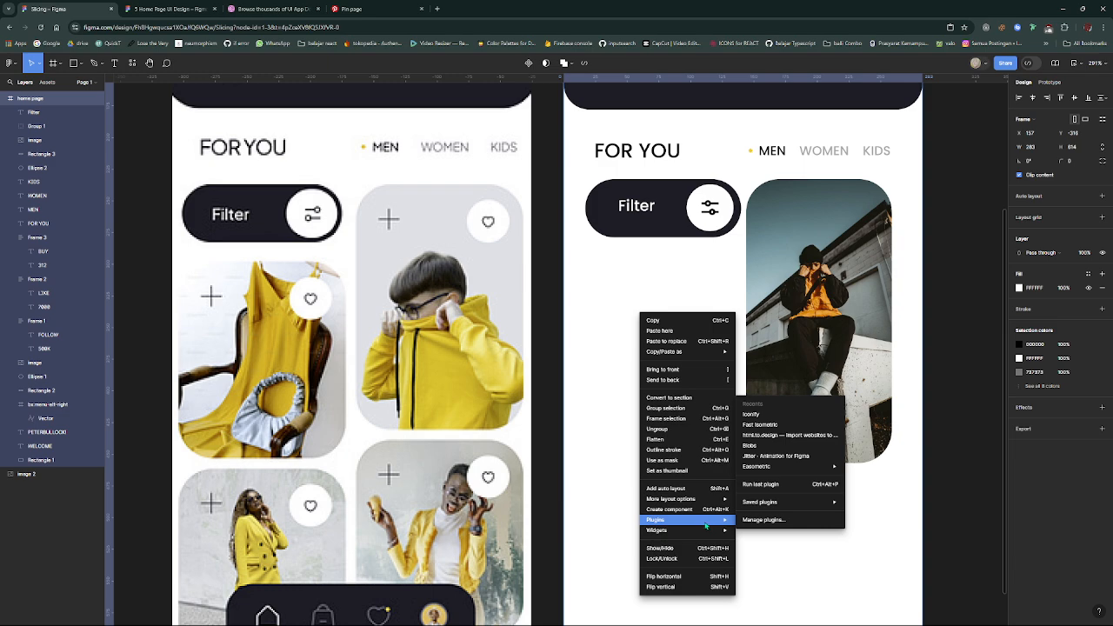
left_click(753, 414)
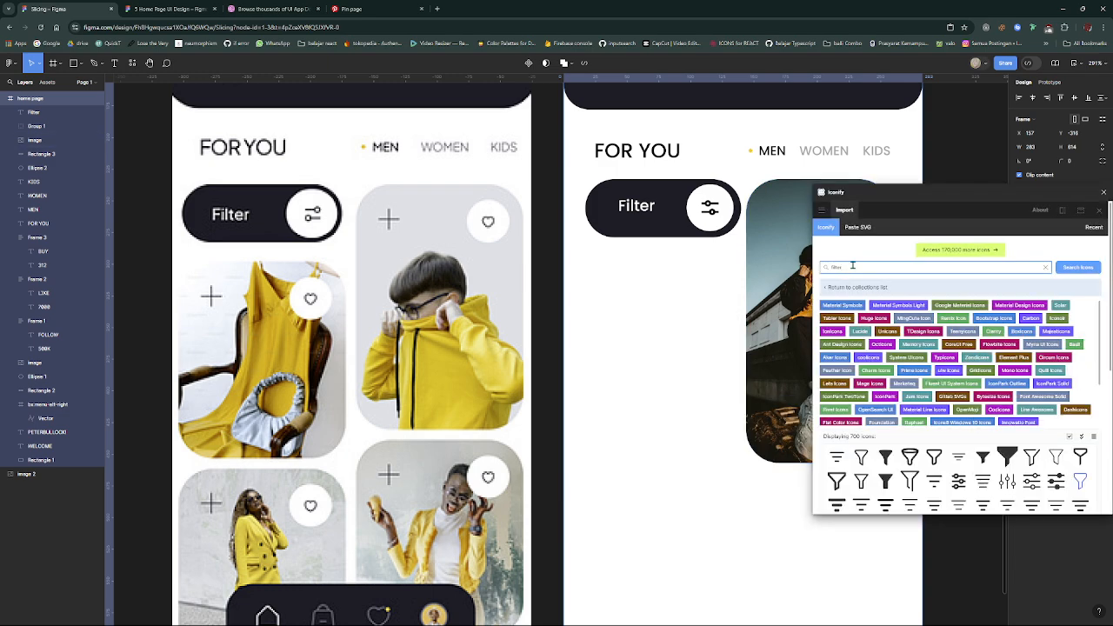
left_click_drag(853, 266, 807, 267)
type("plus")
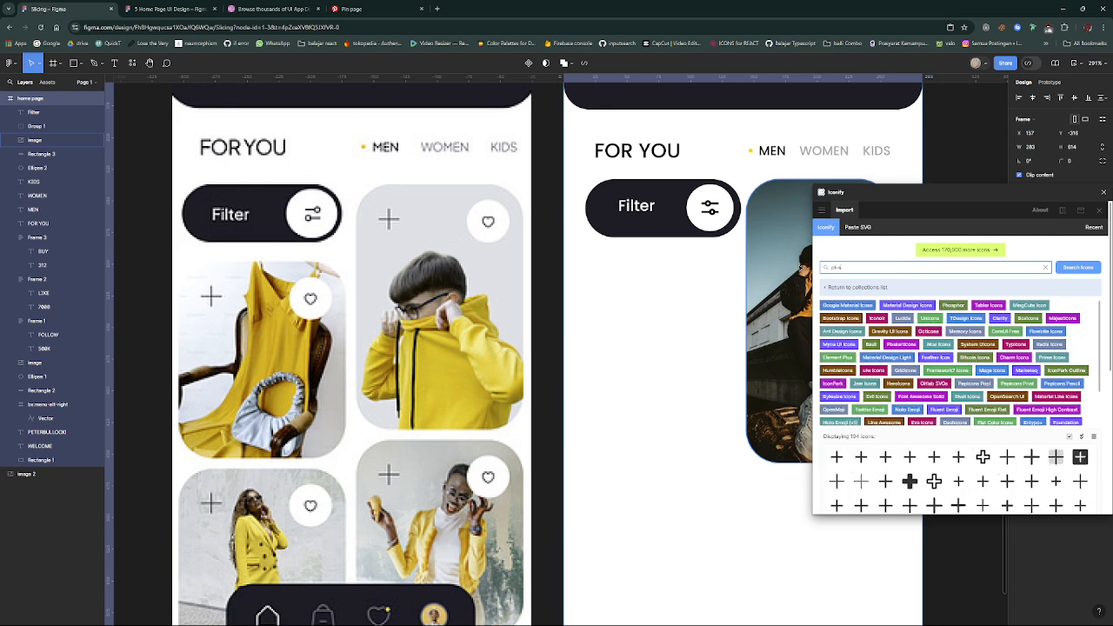
- Place the thin Phosphor plus-light icon in the tall card's upper left corner and size it to 20 × 20
left_click(838, 483)
left_click_drag(825, 360, 789, 214)
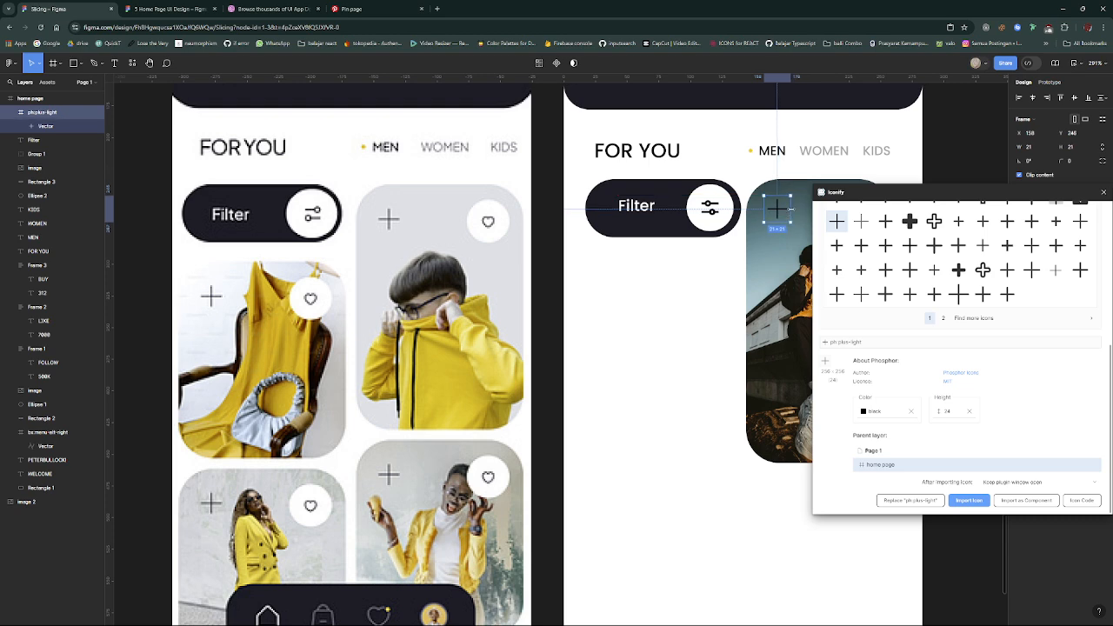
left_click_drag(789, 210, 787, 209)
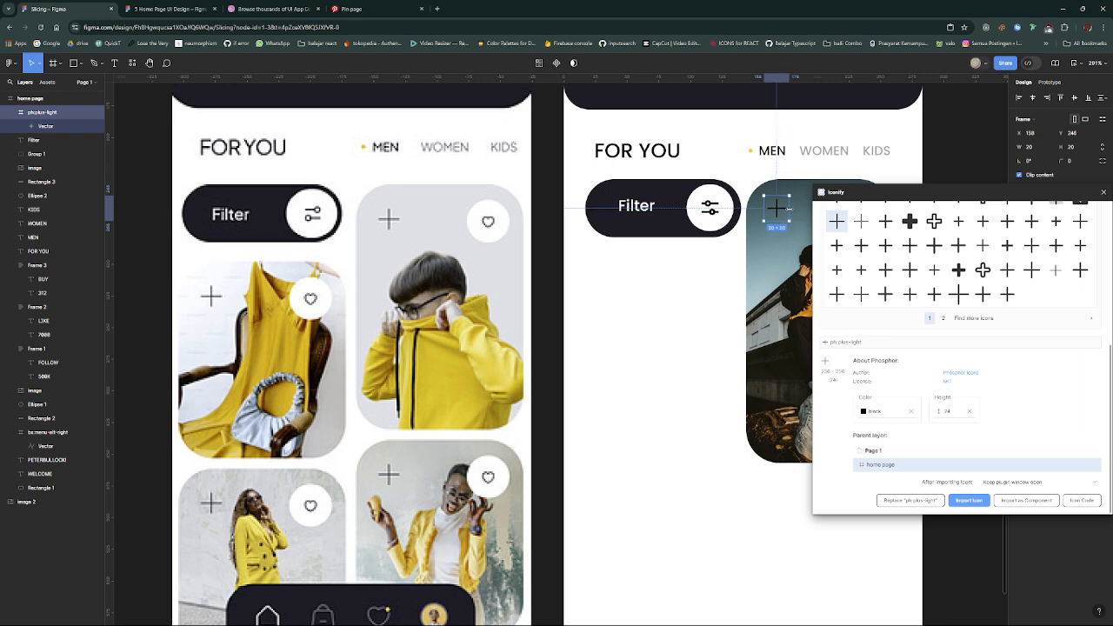
left_click(789, 210)
scroll(792, 260, "right", 3)
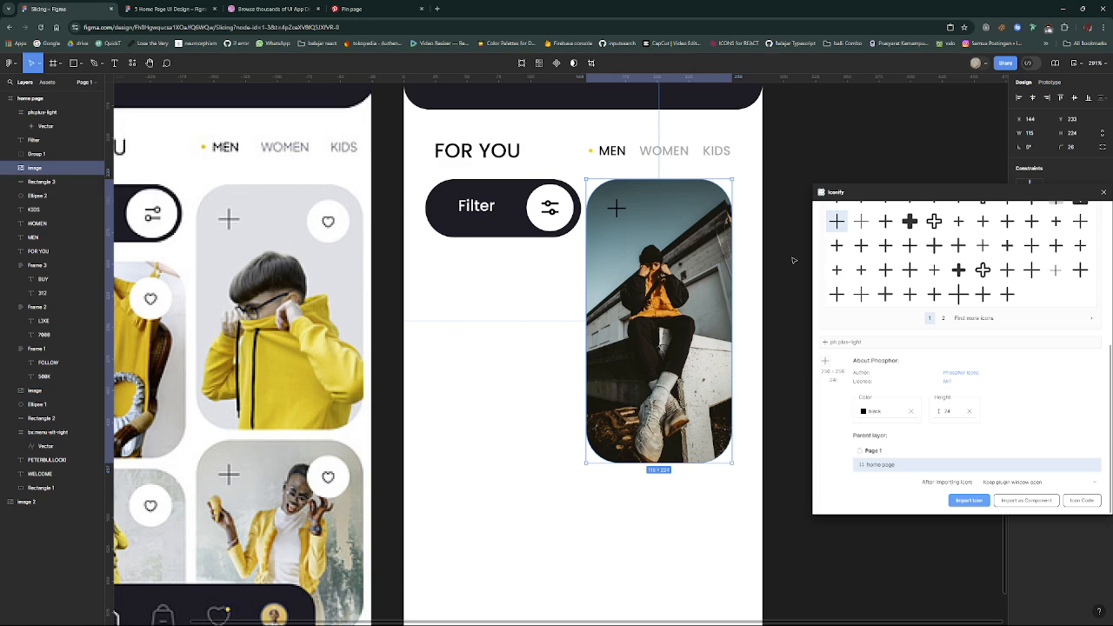
- Search the Iconify icons for "heart"
scroll(793, 259, "left", 1)
scroll(953, 322, "up", 3)
left_click_drag(886, 268, 696, 274)
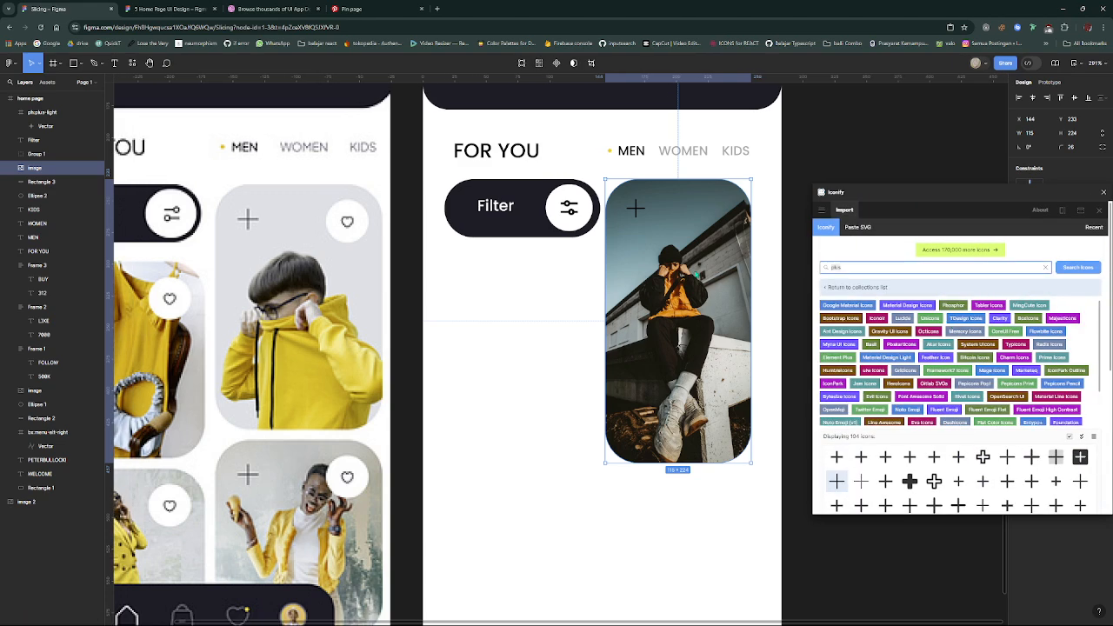
key("Return")
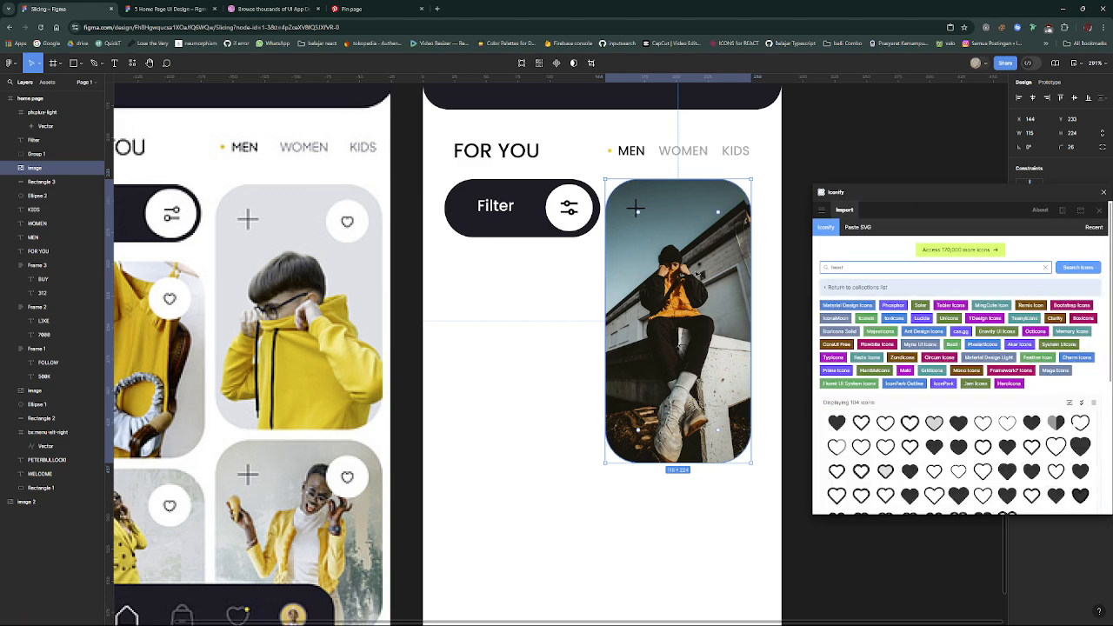
scroll(921, 391, "down", 3)
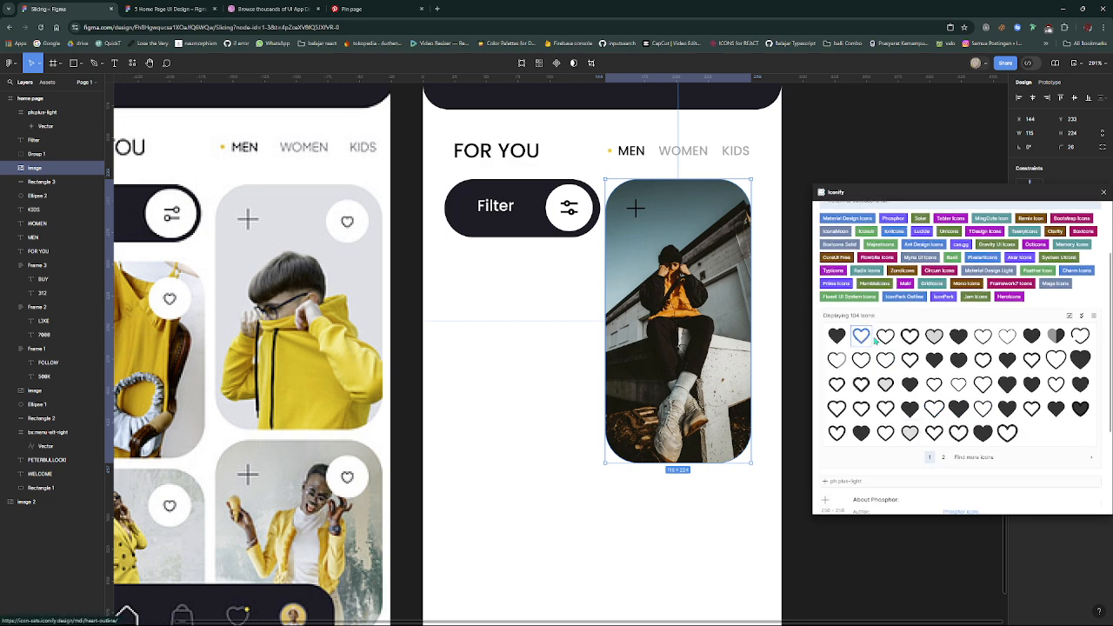
left_click_drag(886, 343, 711, 248)
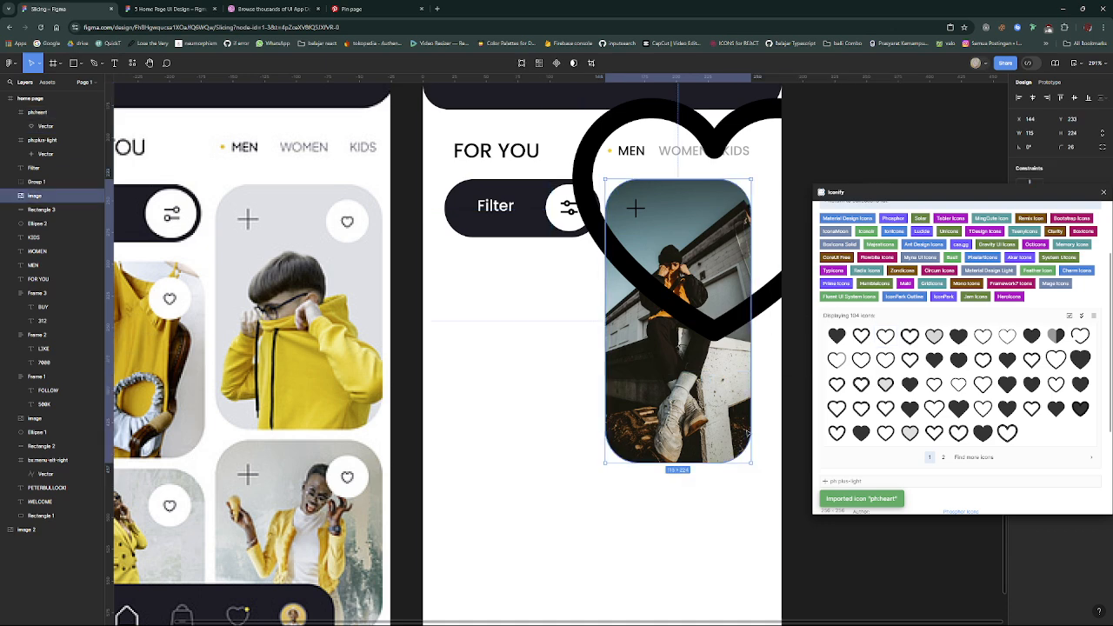
key("ctrl+z")
- Place the outlined Phosphor heart icon at 24 × 24 in the tall card's upper right corner and close Iconify
scroll(848, 411, "down", 1)
scroll(848, 411, "down", 1)
scroll(866, 315, "up", 3)
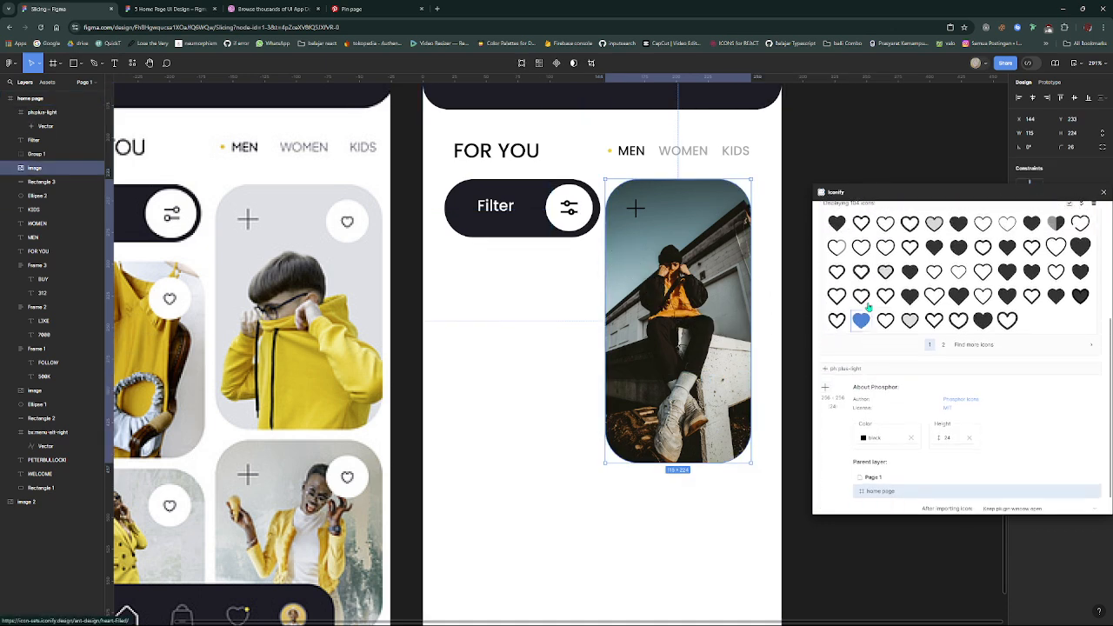
left_click(886, 372)
scroll(879, 397, "down", 3)
scroll(879, 397, "down", 1)
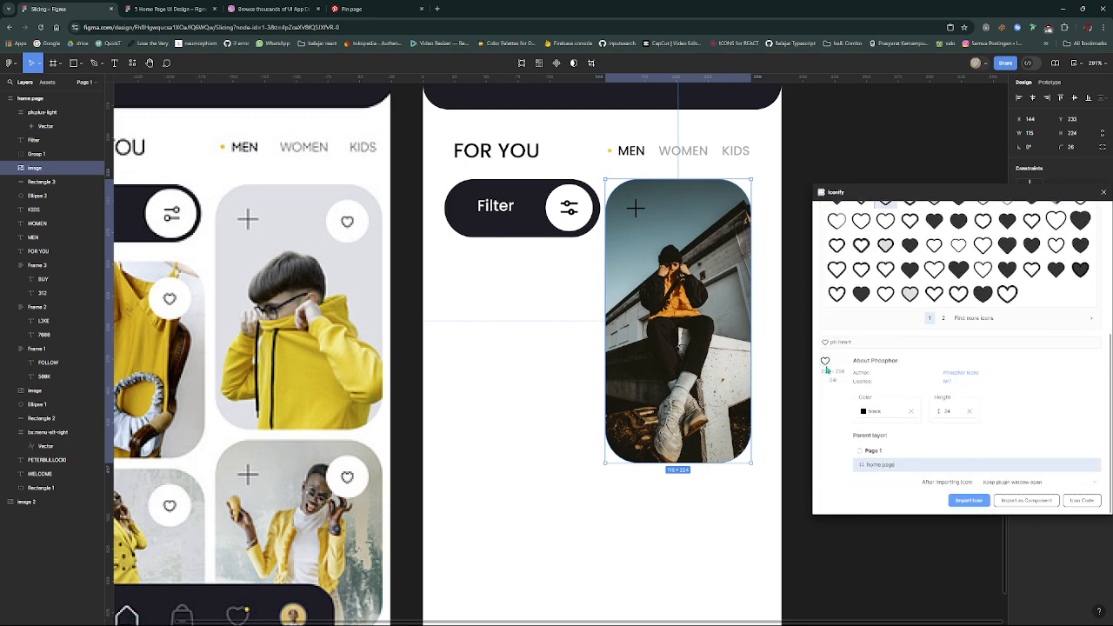
left_click_drag(825, 360, 730, 216)
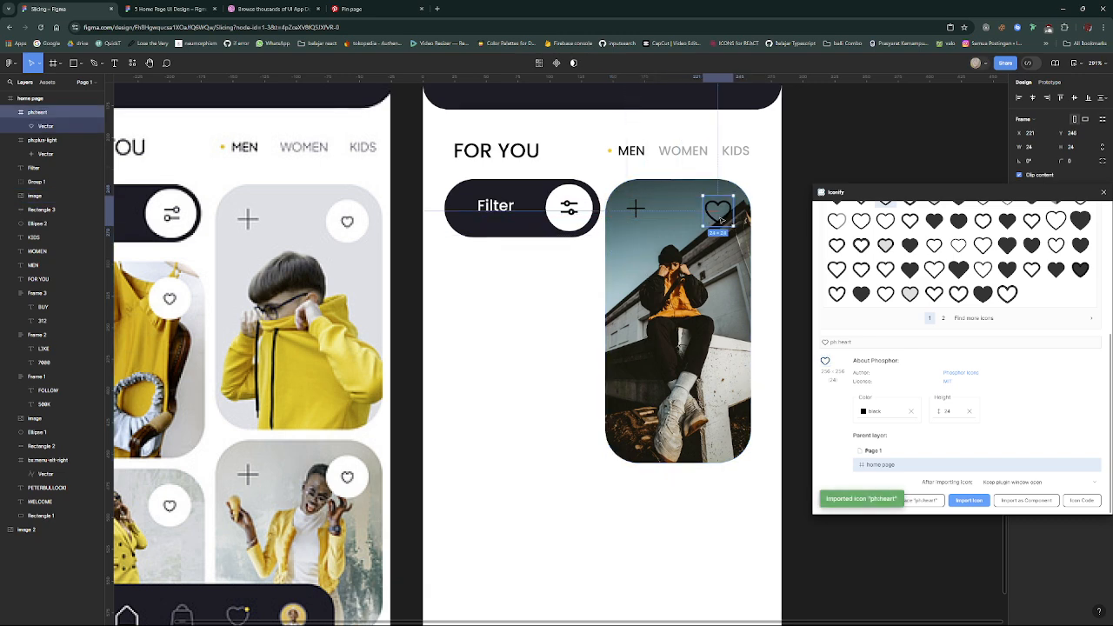
left_click(1102, 193)
- Shrink the tall card's heart icon to 11 × 11, keeping it in the upper right corner
scroll(523, 427, "down", 2)
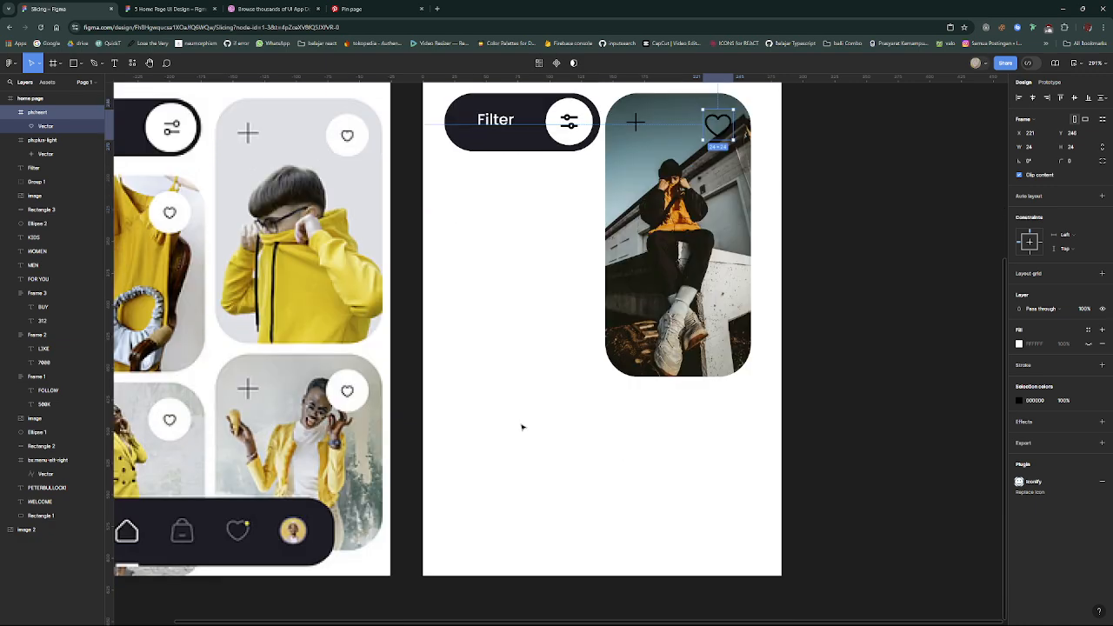
scroll(523, 426, "up", 3)
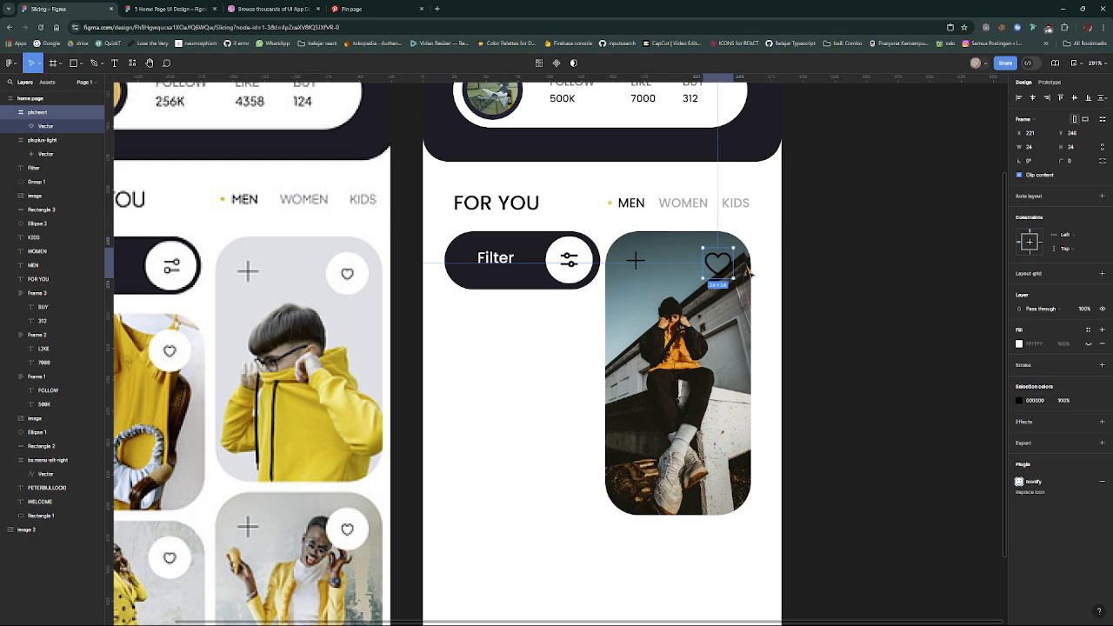
mouse_move(734, 279)
left_mouse_down()
mouse_move(712, 267)
mouse_move(738, 261)
mouse_move(726, 261)
left_mouse_up()
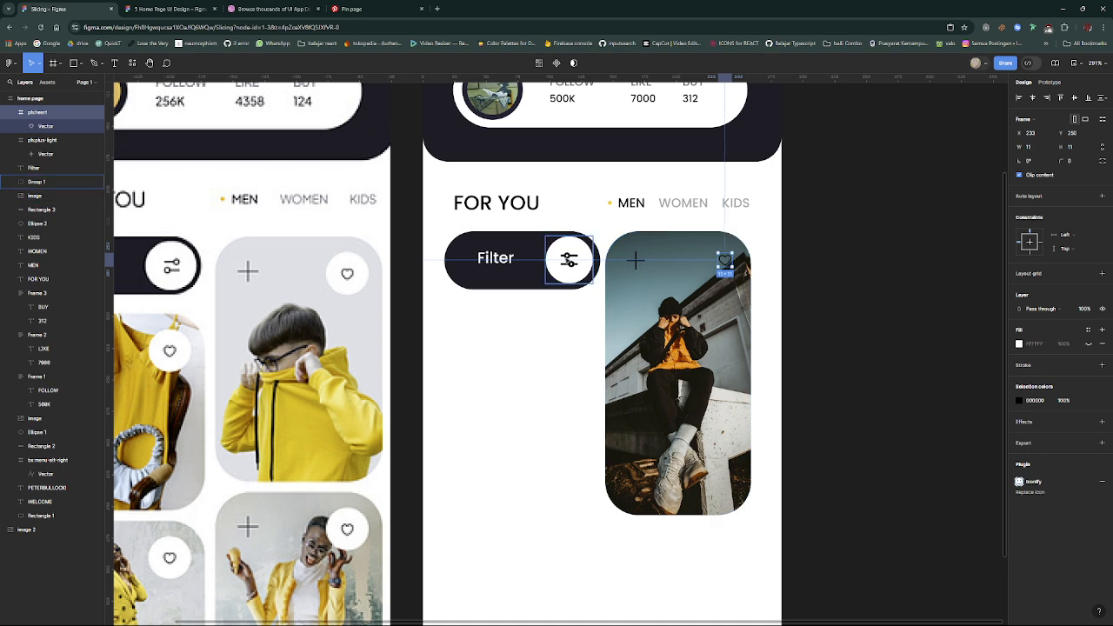
- Place a smaller copy of the filter button's white circle behind the card's heart icon and centre the heart on it
double_click(568, 275)
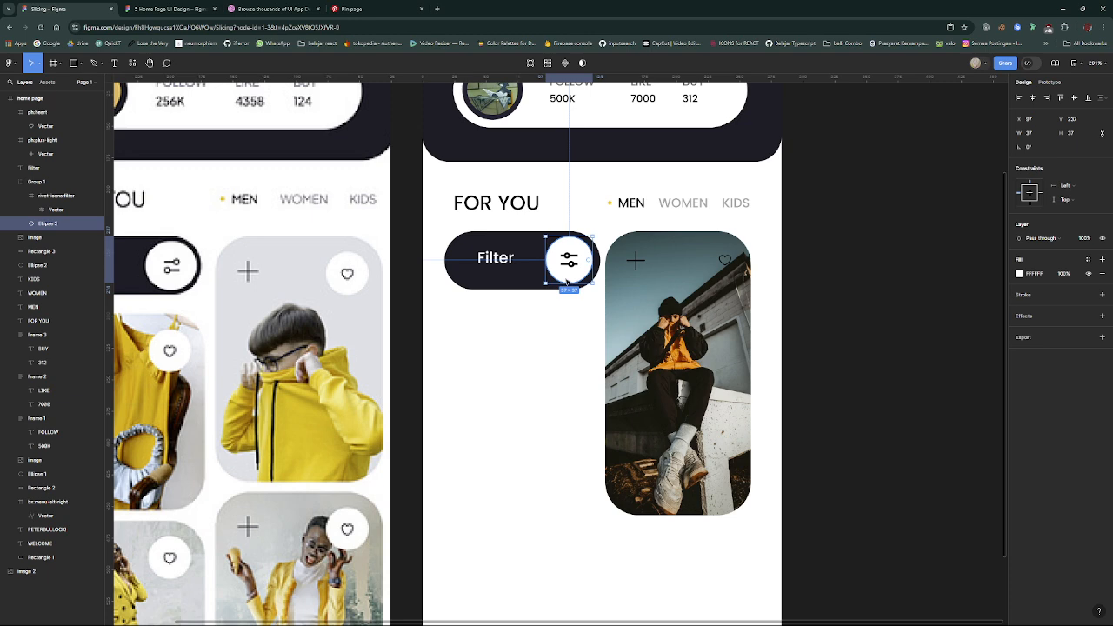
left_click_drag(567, 281, 721, 281)
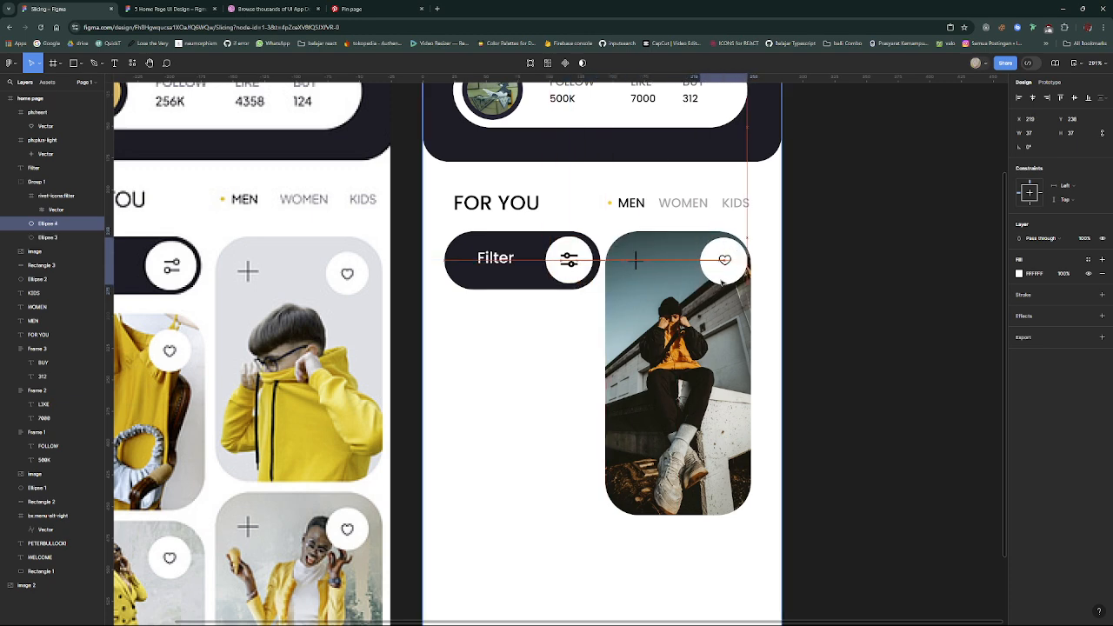
scroll(718, 276, "up", 3)
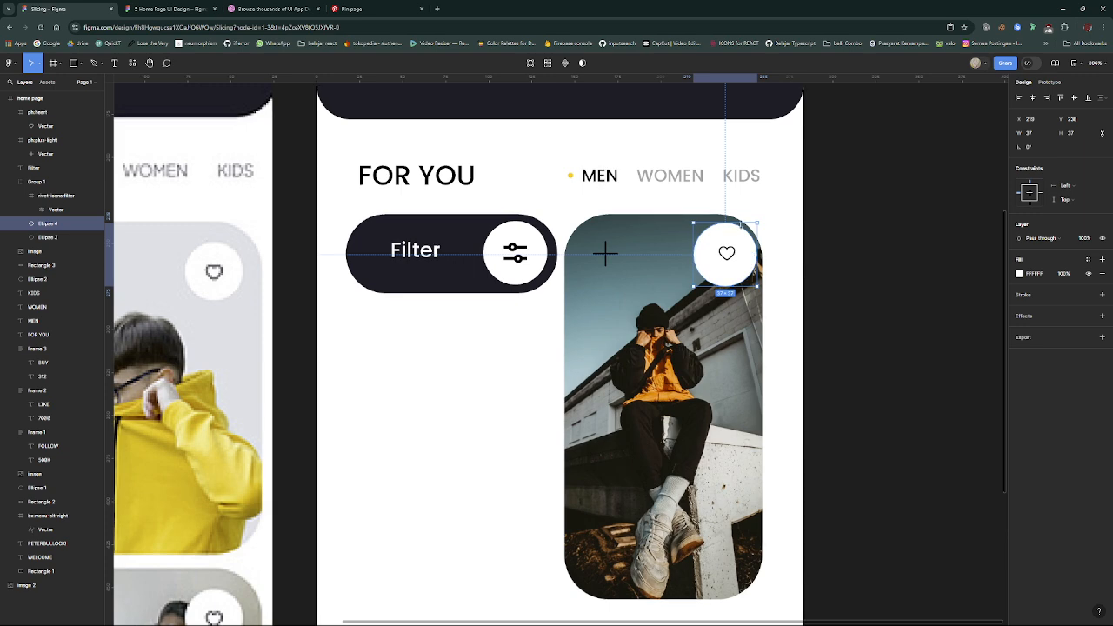
left_click_drag(740, 225, 747, 229)
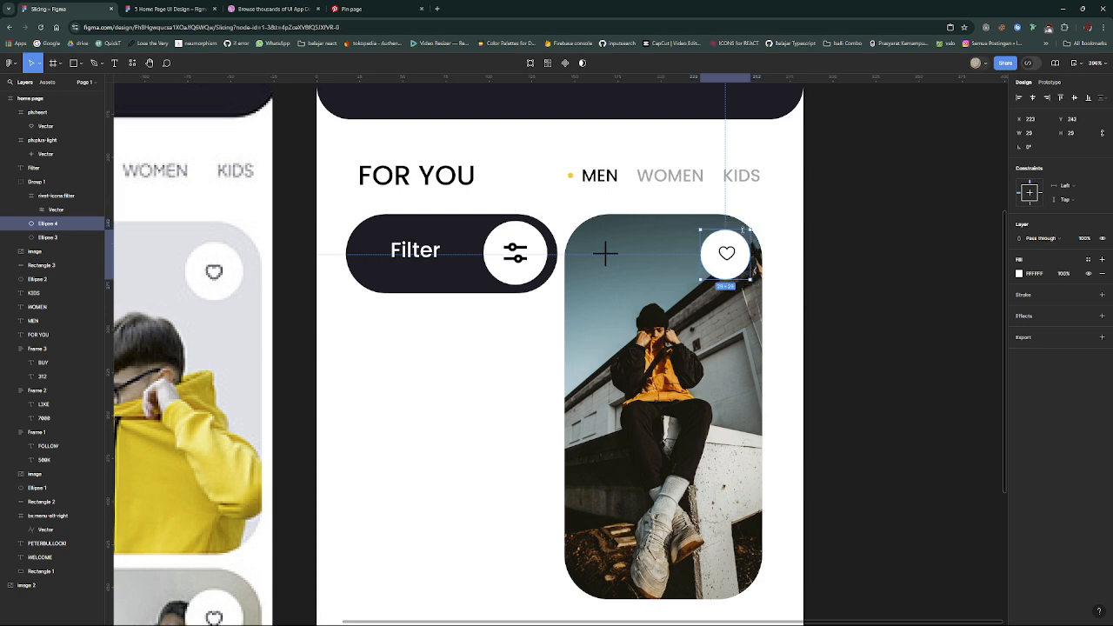
left_click_drag(745, 229, 743, 231)
left_click(728, 253)
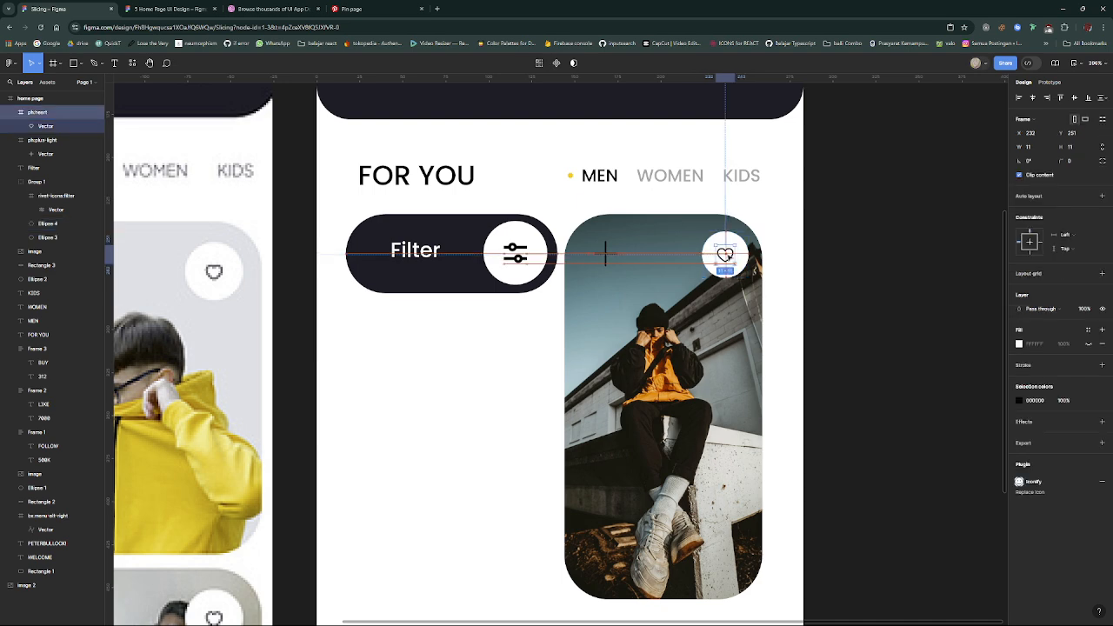
left_click(735, 307)
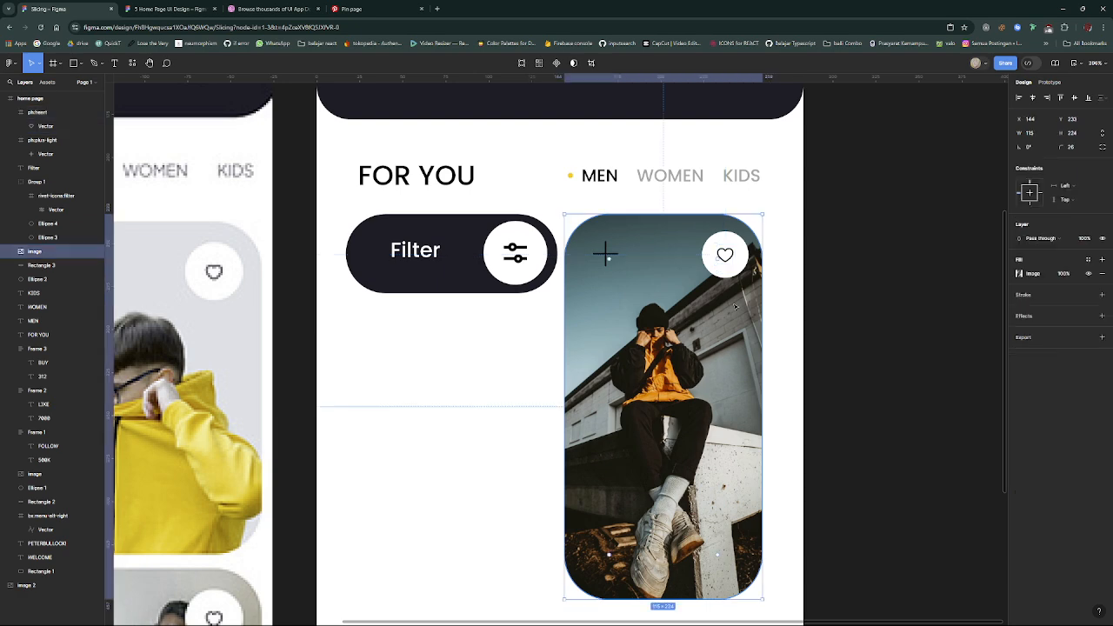
left_click(818, 351)
scroll(817, 352, "down", 1)
scroll(817, 352, "down", 3)
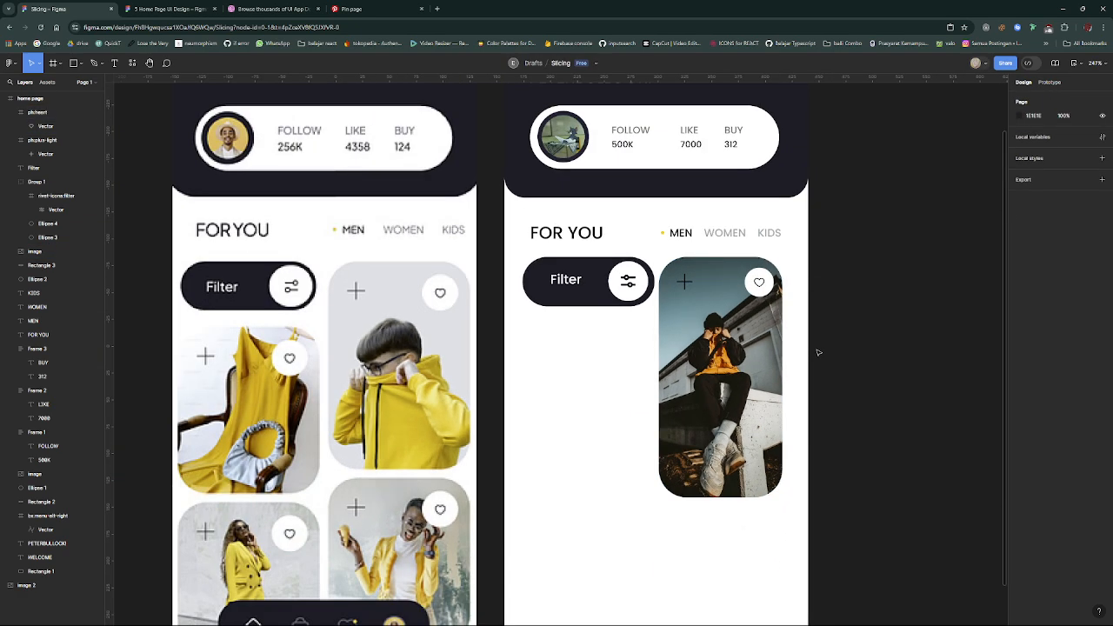
scroll(814, 350, "down", 2)
left_click_drag(771, 447, 680, 169)
left_click(724, 443)
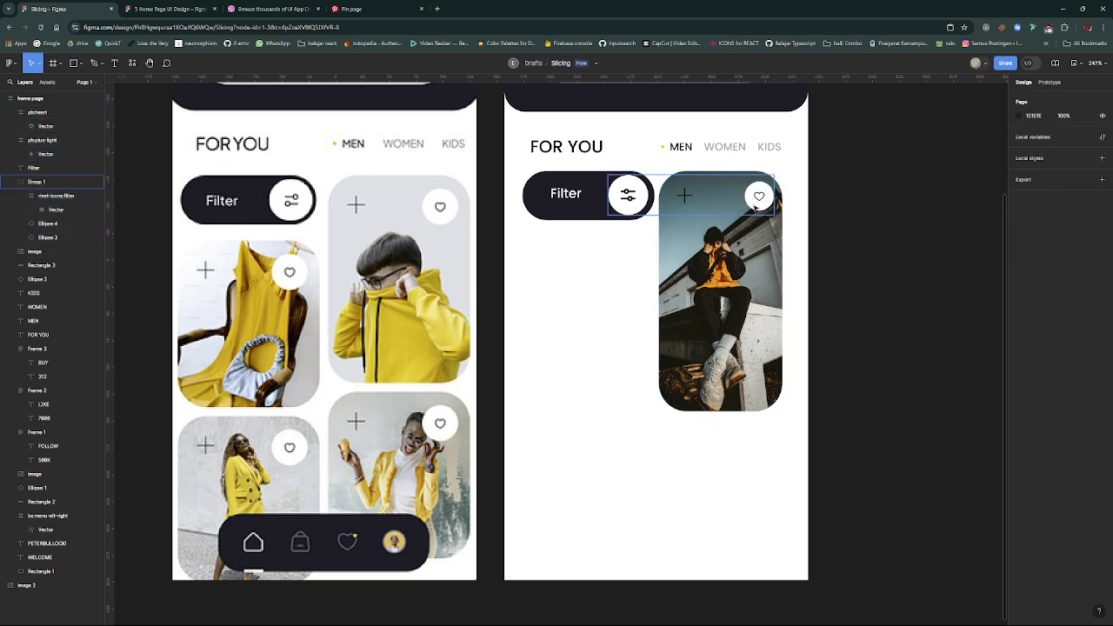
left_click(626, 195)
left_click_drag(63, 240, 67, 179)
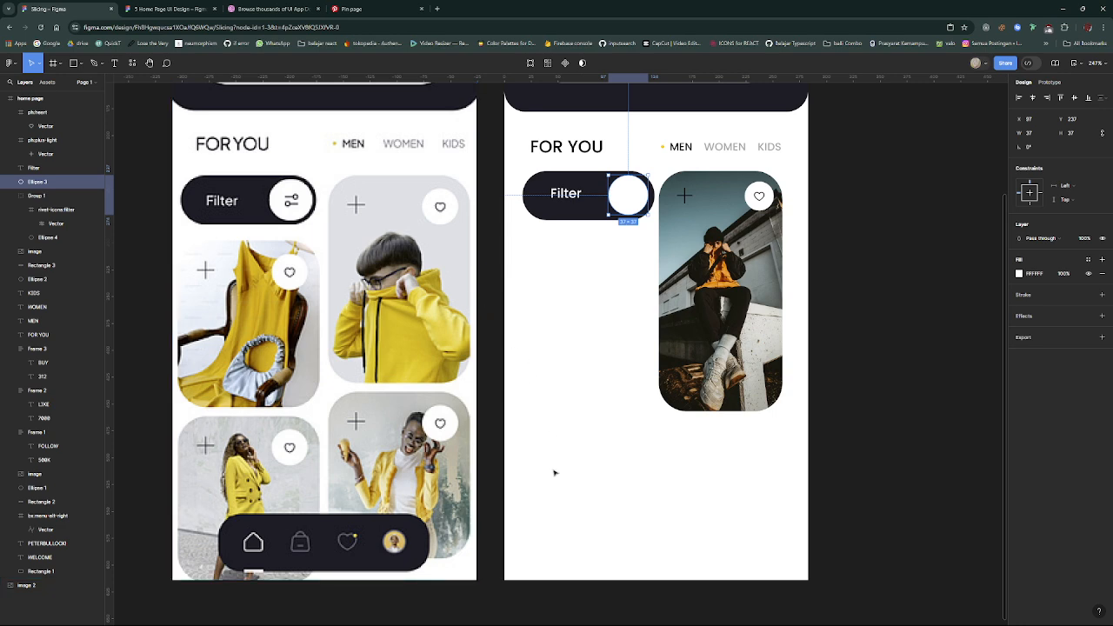
key("ctrl+z")
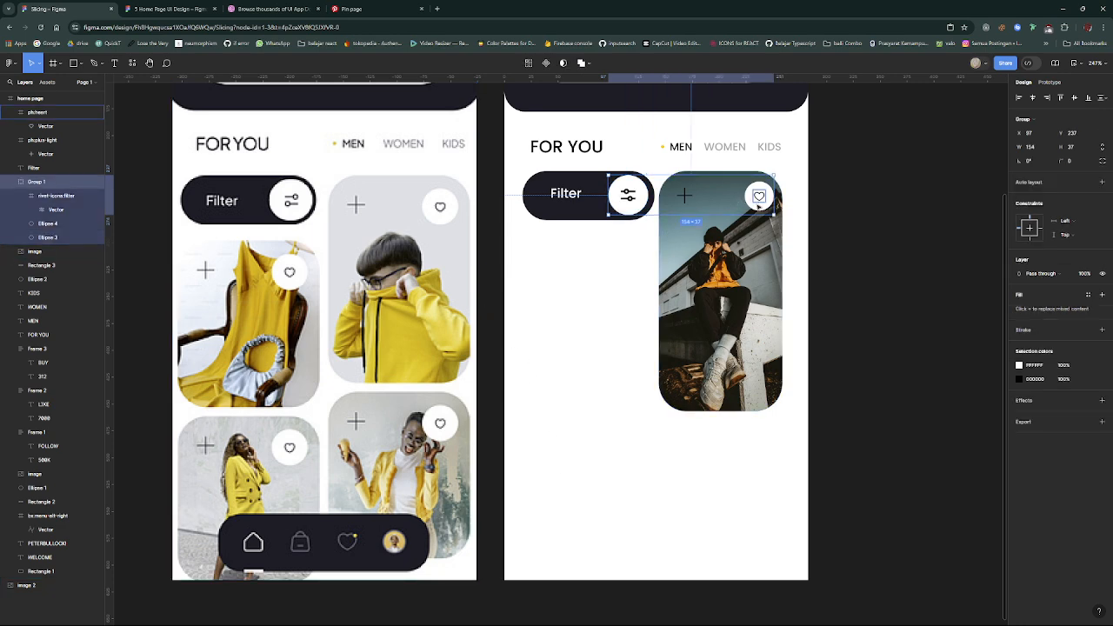
- Move the heart icon's white circle out of the filter icon's group in the layer order
double_click(758, 210)
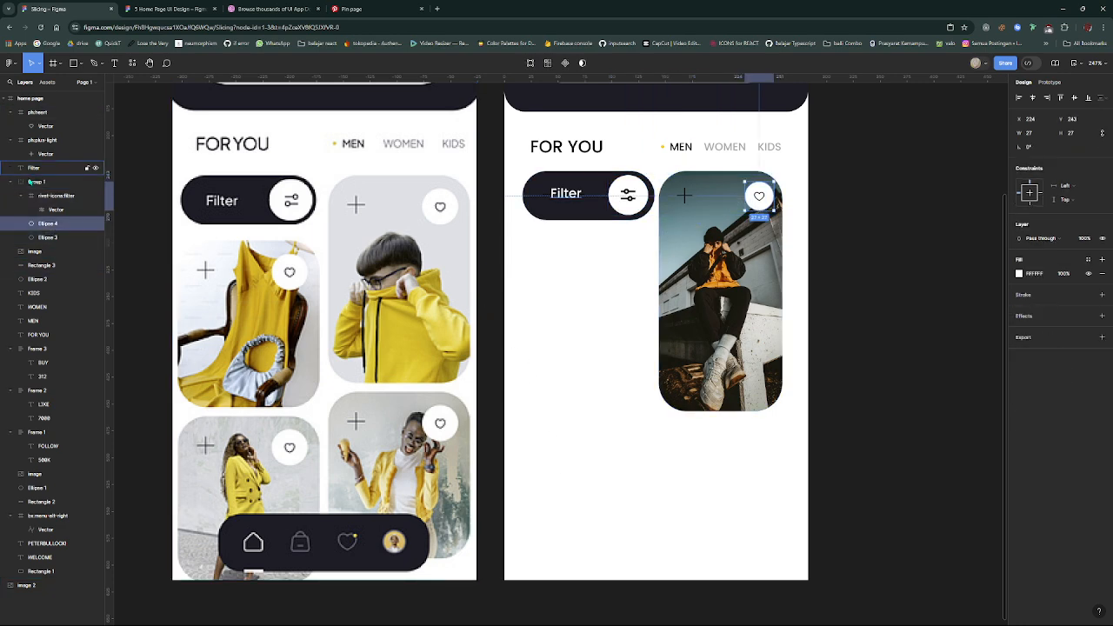
left_click_drag(39, 224, 49, 179)
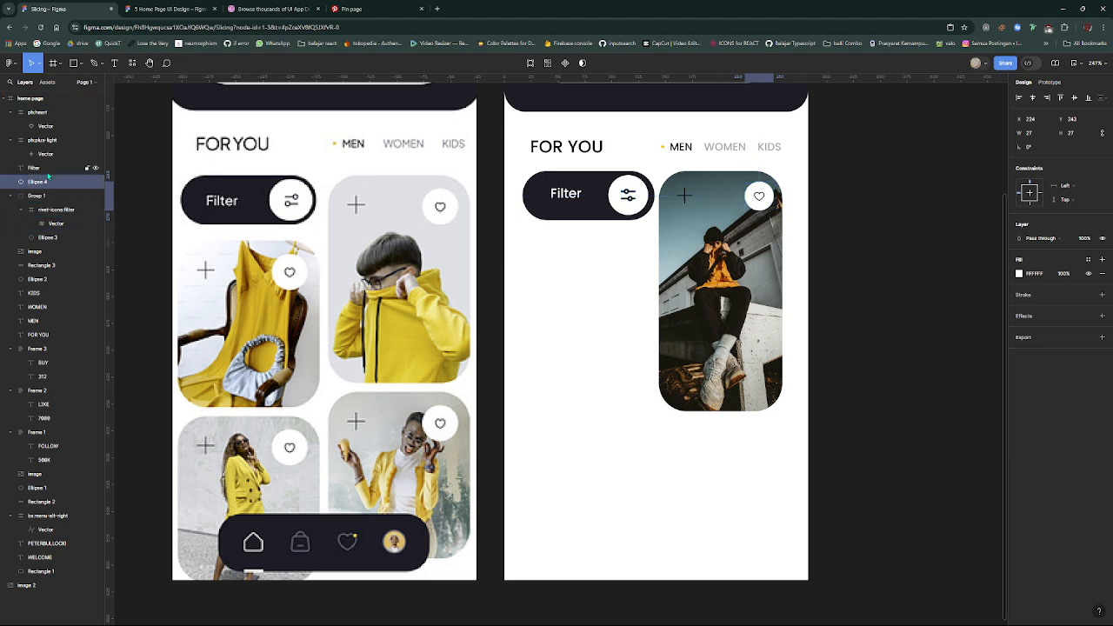
left_click_drag(782, 431, 664, 171)
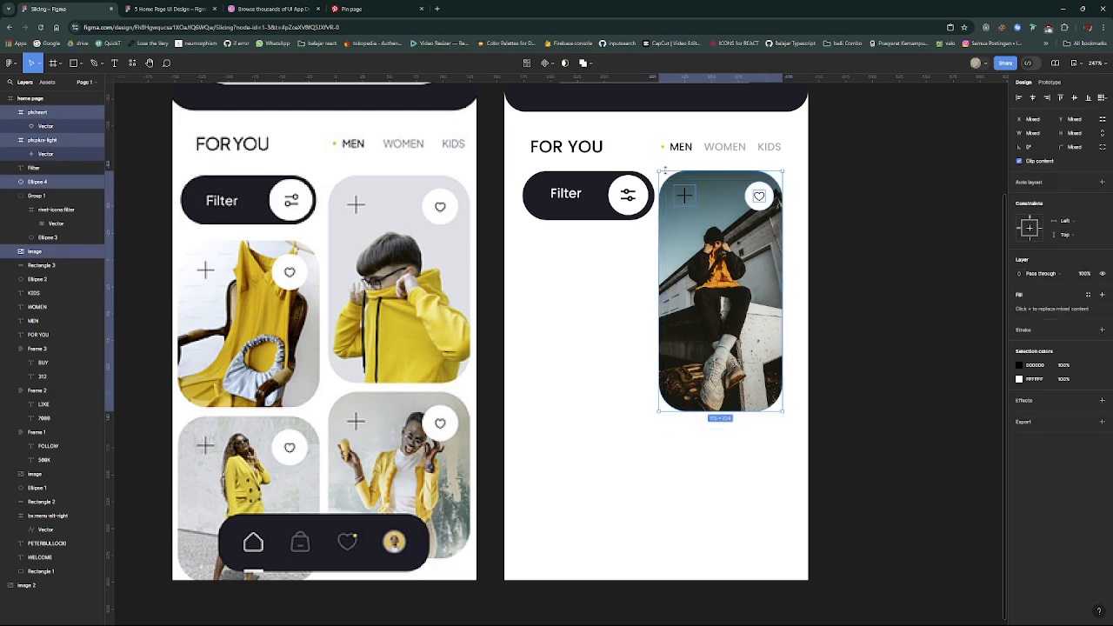
- Apply auto layout to the heart together with its white circle, and separately to the tall card's plus icon
double_click(763, 209)
key("Escape")
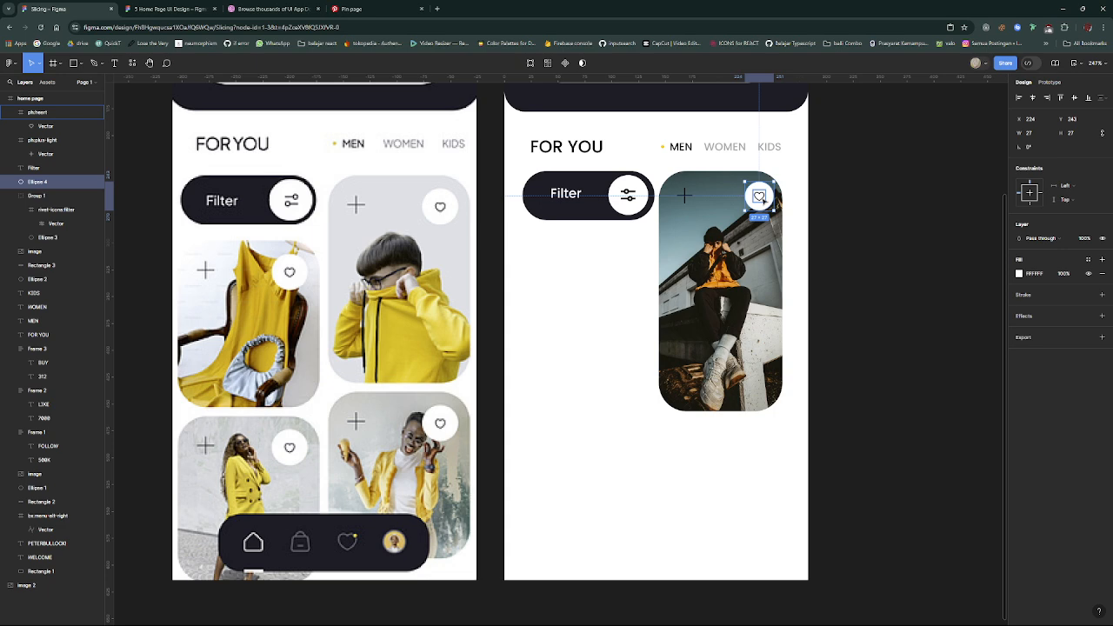
left_click(761, 198, "shift")
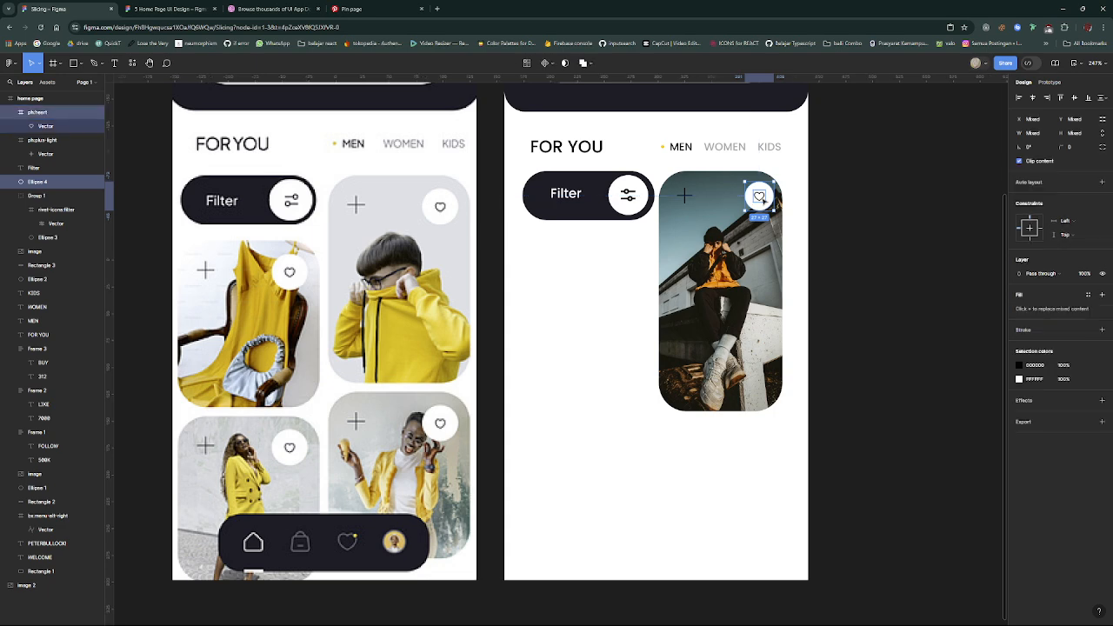
left_click(740, 204)
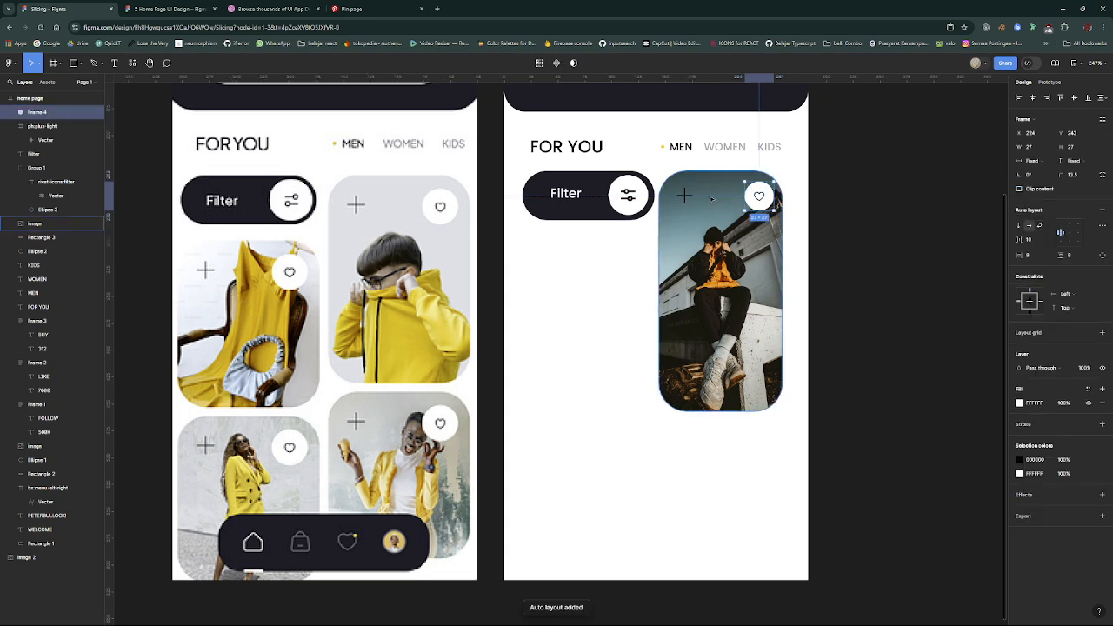
left_click(686, 196)
key("shift+a")
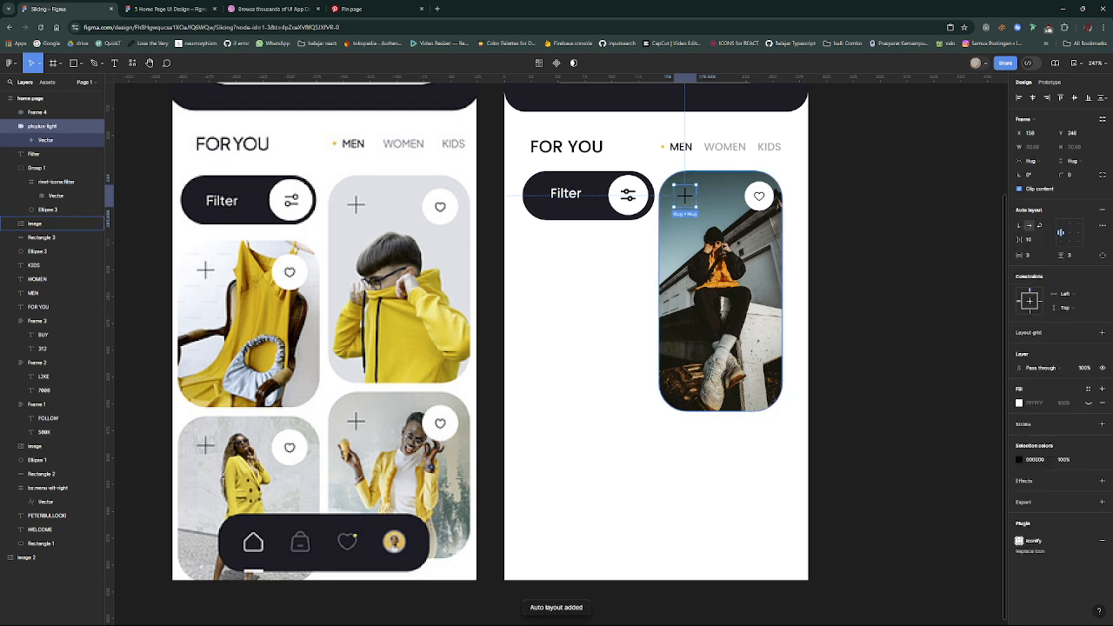
- Combine the tall card's photo, plus icon and heart button into one auto layout frame aligned to the top
left_click(680, 182)
left_click_drag(680, 181, 668, 176)
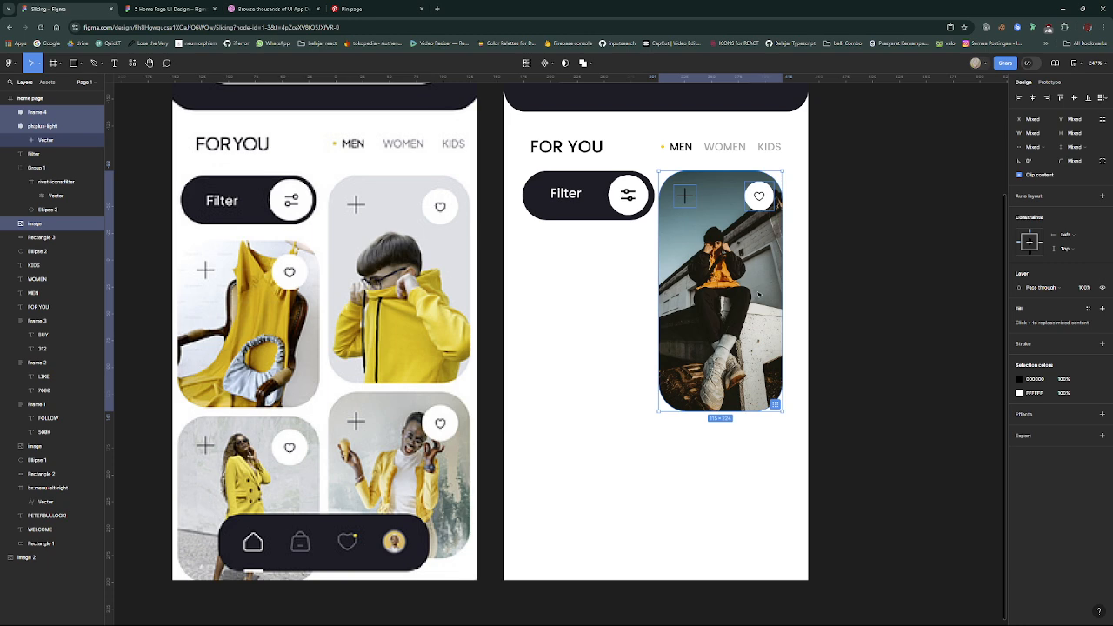
key("shift+a")
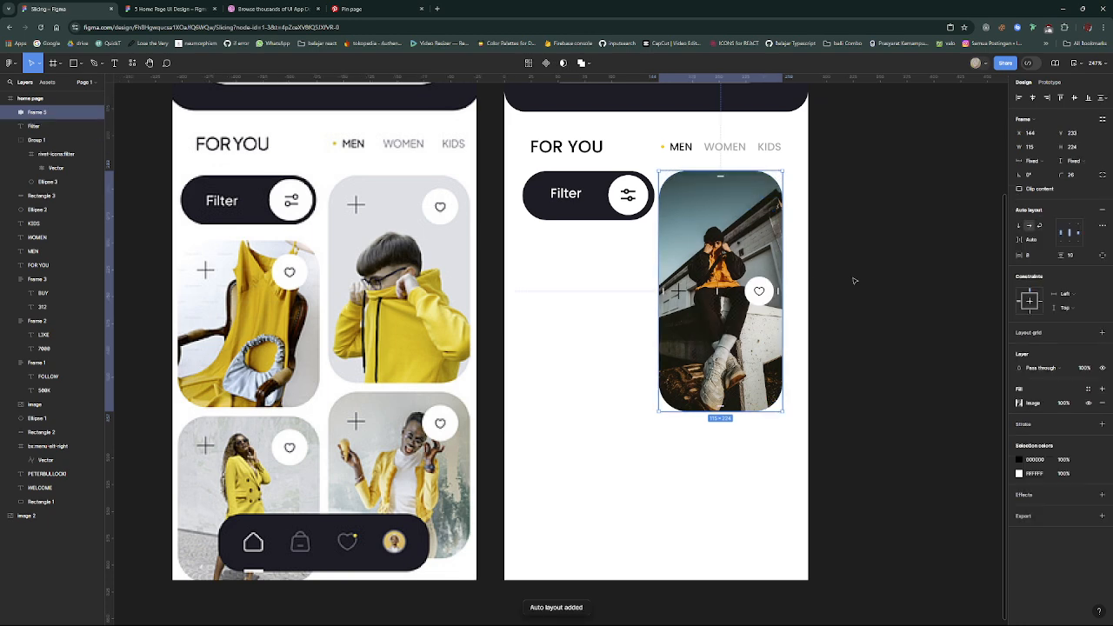
left_click(1075, 227)
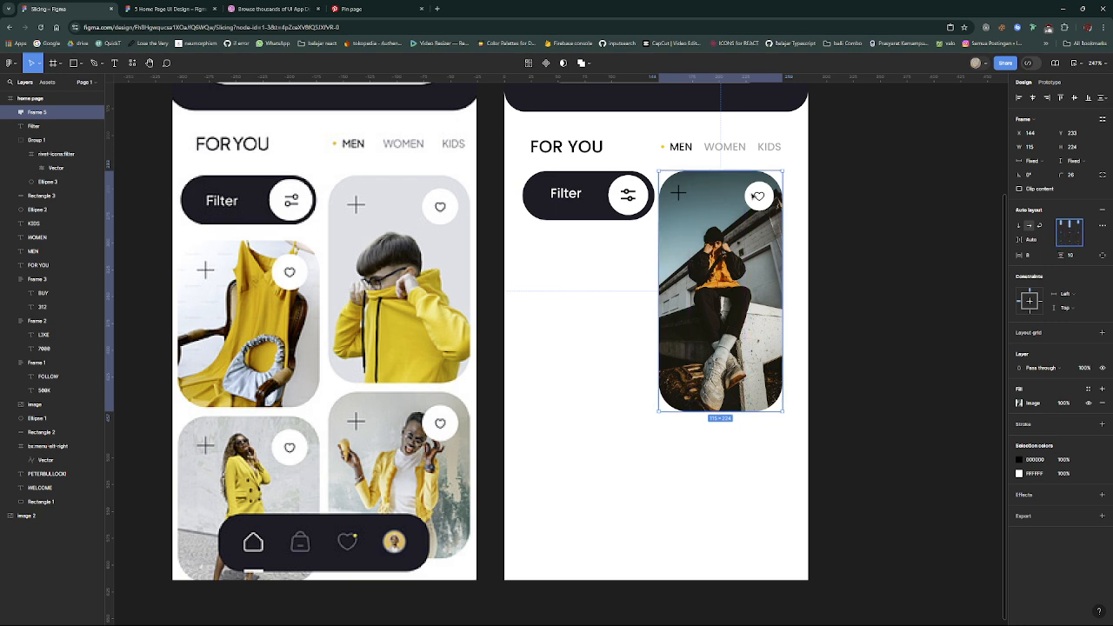
- Wrap the card's plus icon and heart button in a horizontal auto layout row with vertically centred contents
left_click(759, 196)
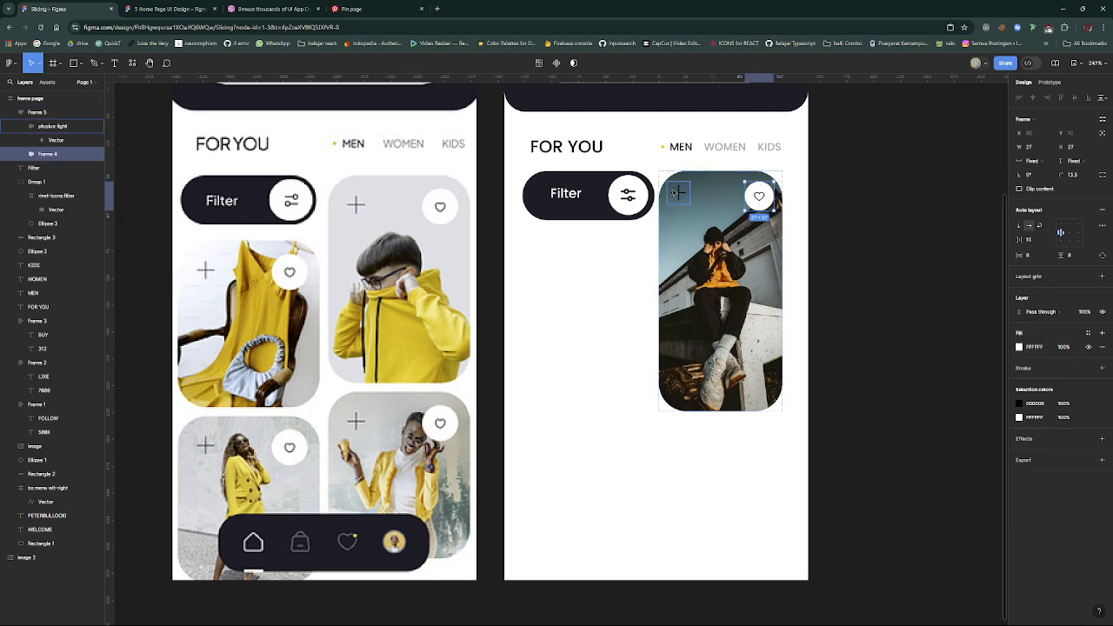
left_click(678, 193, "shift")
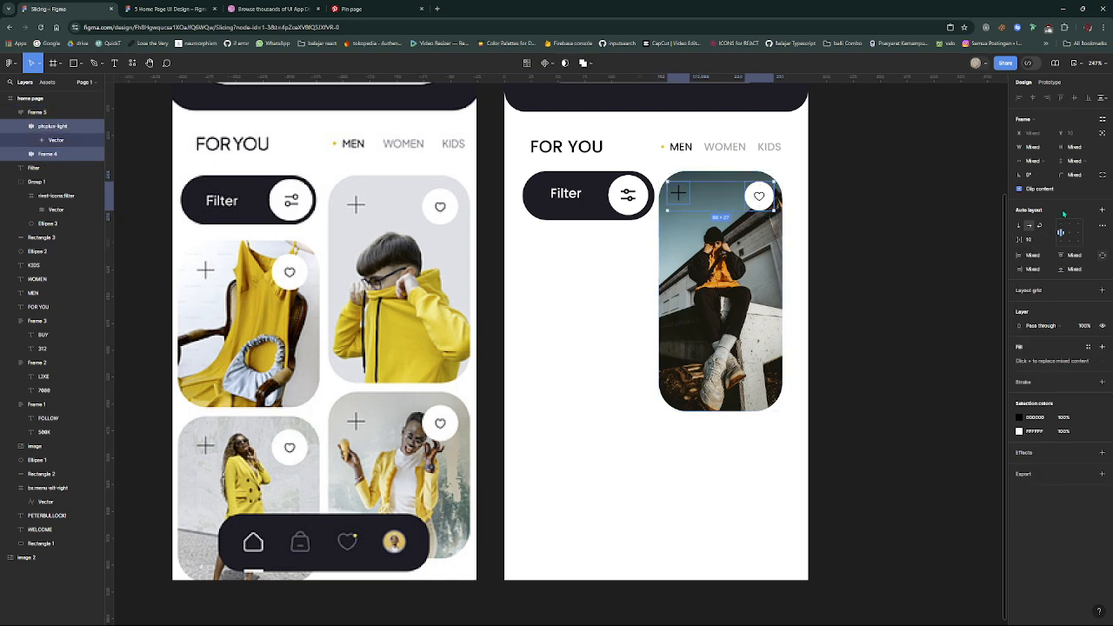
left_click(1100, 211)
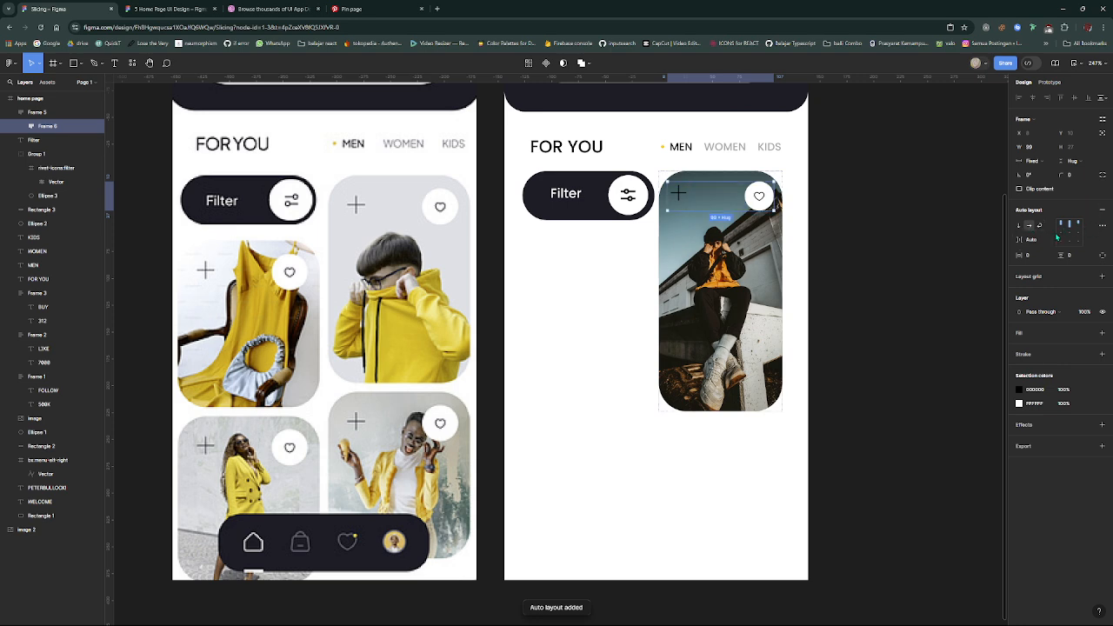
left_click(1070, 232)
left_click(964, 251)
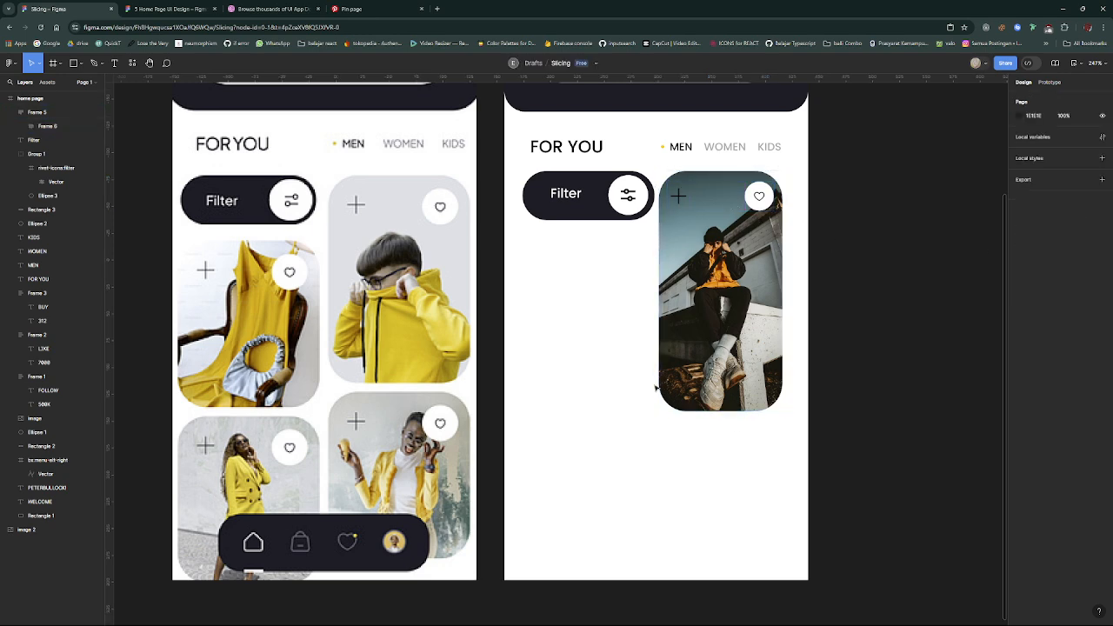
- Duplicate the finished tall card below the Filter button and widen the copy to 123, matching the button
left_click(679, 197)
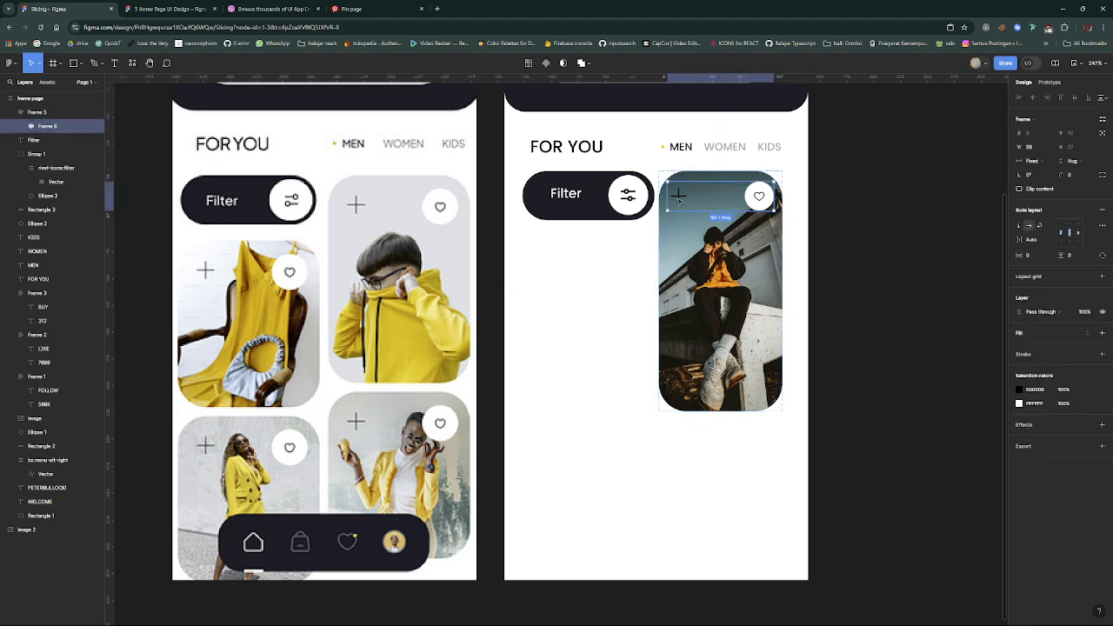
left_click(708, 327)
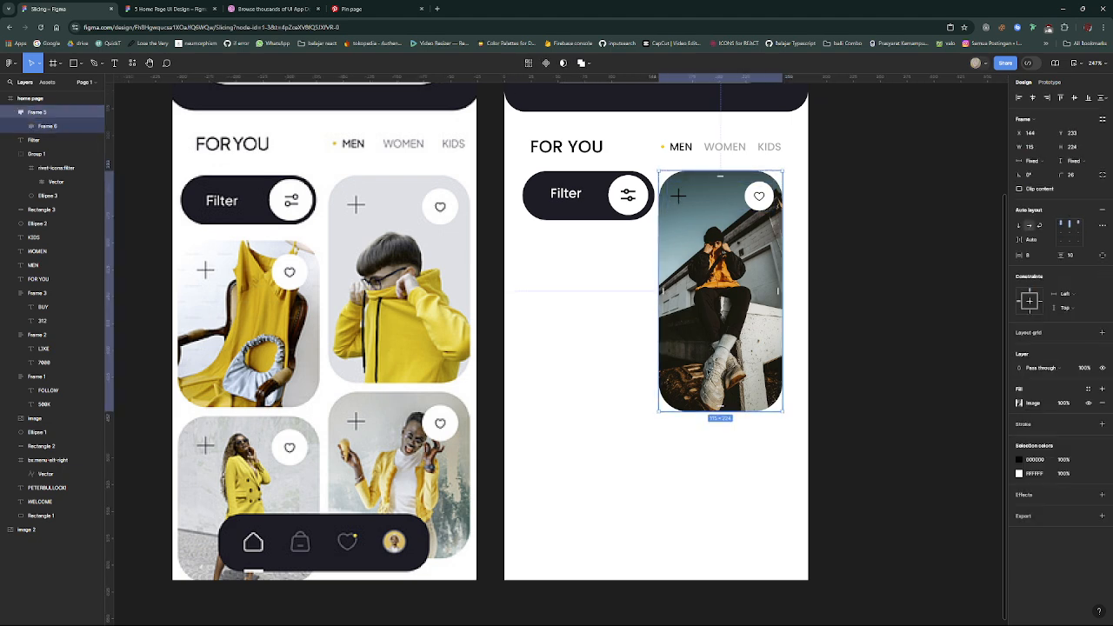
left_click(746, 488)
left_click_drag(778, 441, 710, 410)
left_click_drag(714, 289, 579, 350)
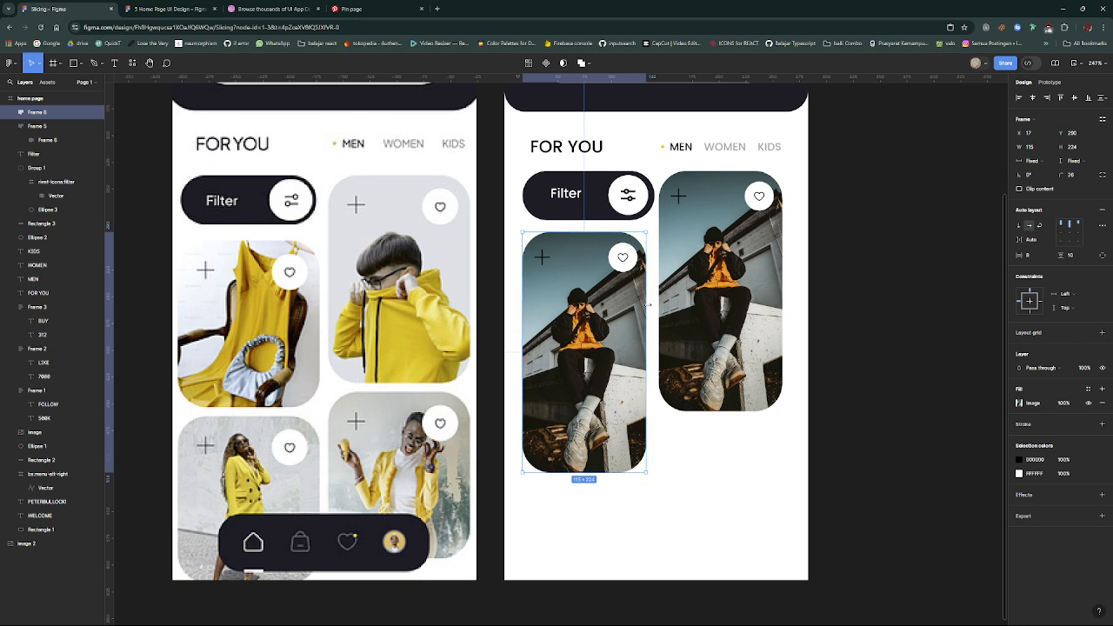
left_click_drag(649, 303, 654, 304)
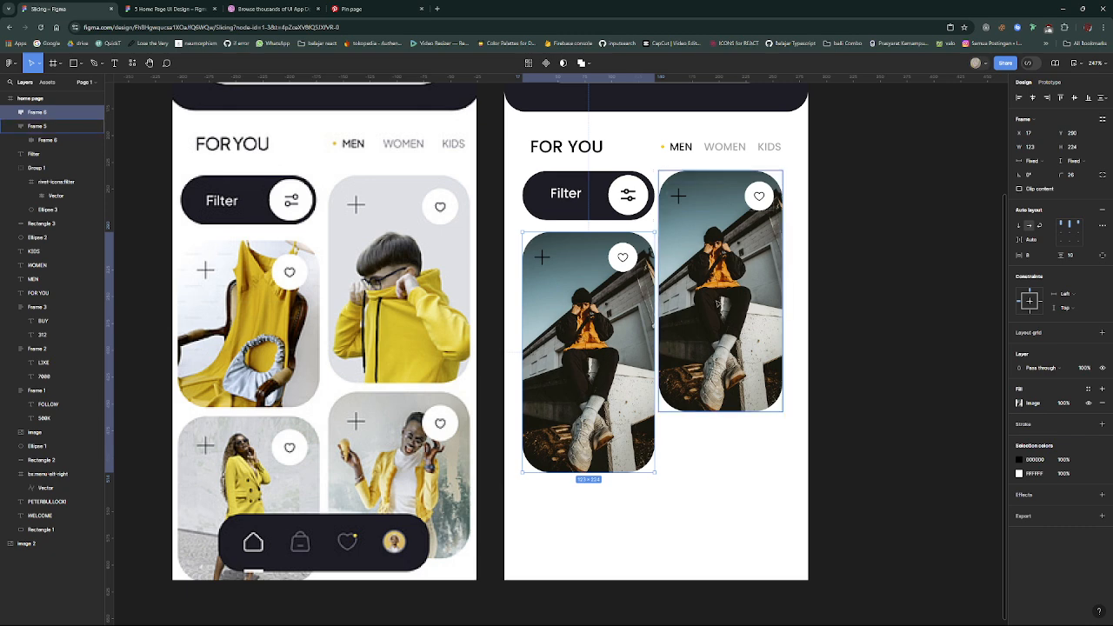
key("Escape")
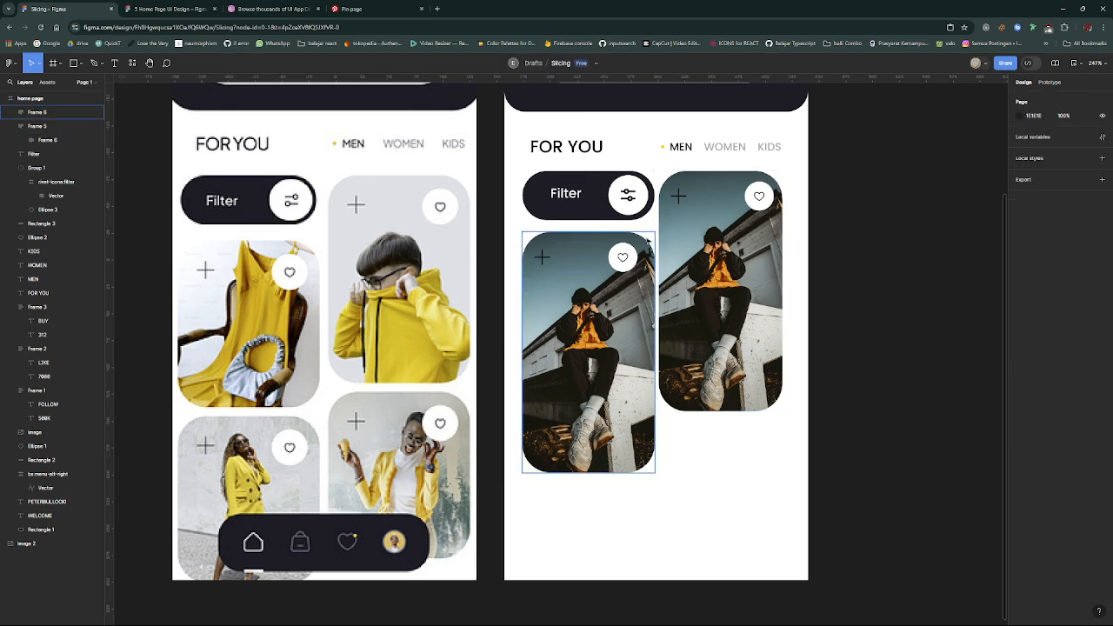
left_click(675, 252)
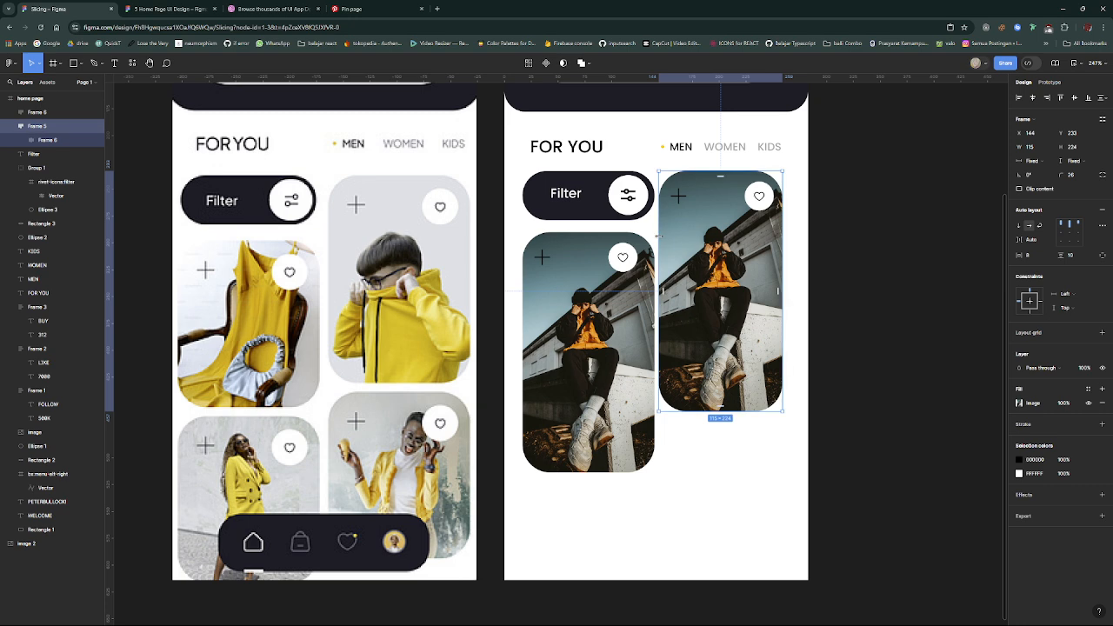
left_click_drag(659, 237, 662, 237)
key("ctrl+z")
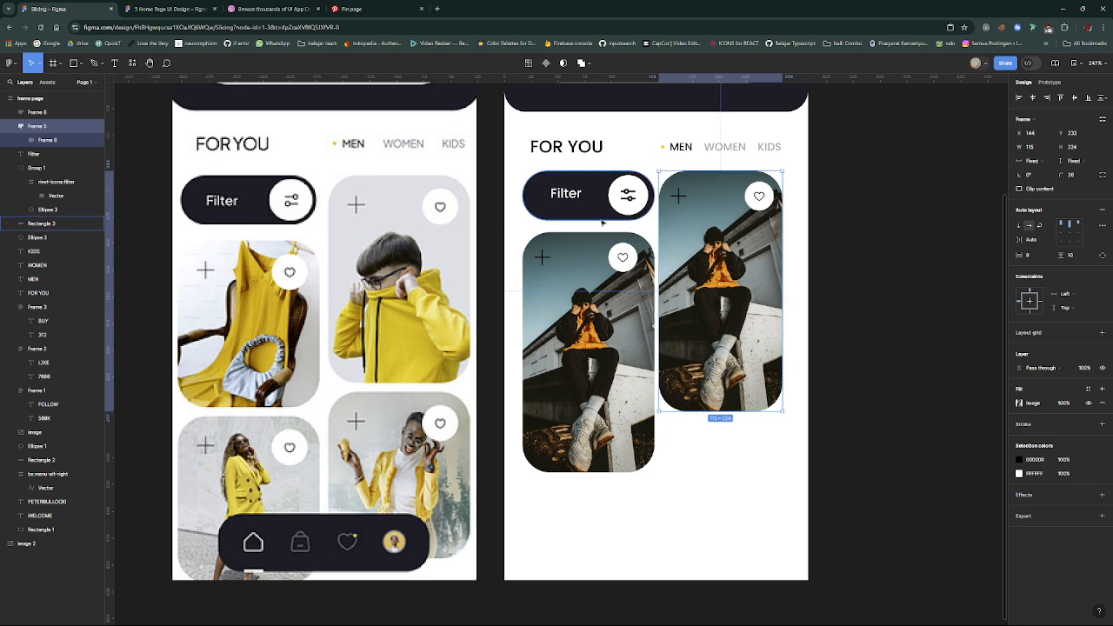
- Shift the Filter label slightly left and down on its button and set its font size to 10
left_click(640, 217)
scroll(640, 217, "up", 5)
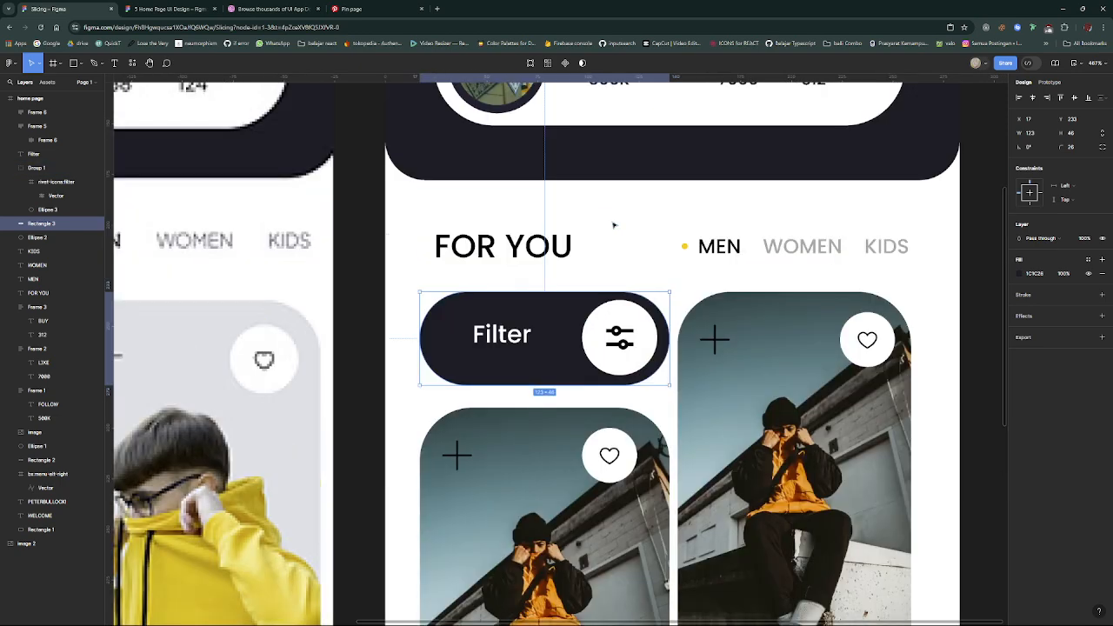
left_click(516, 341)
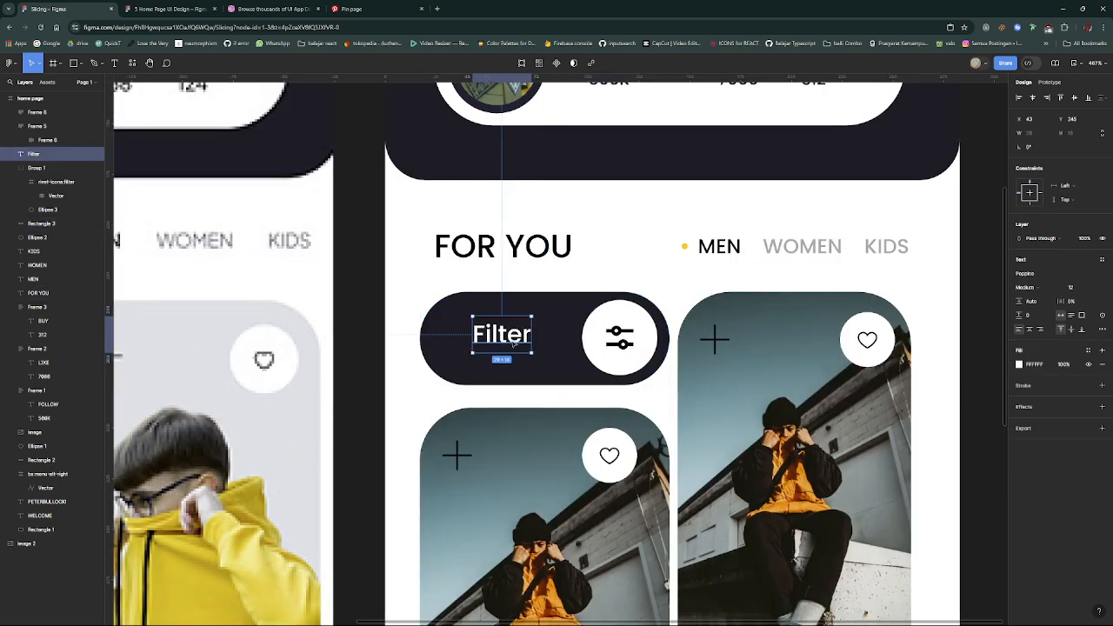
left_click_drag(515, 342, 506, 345)
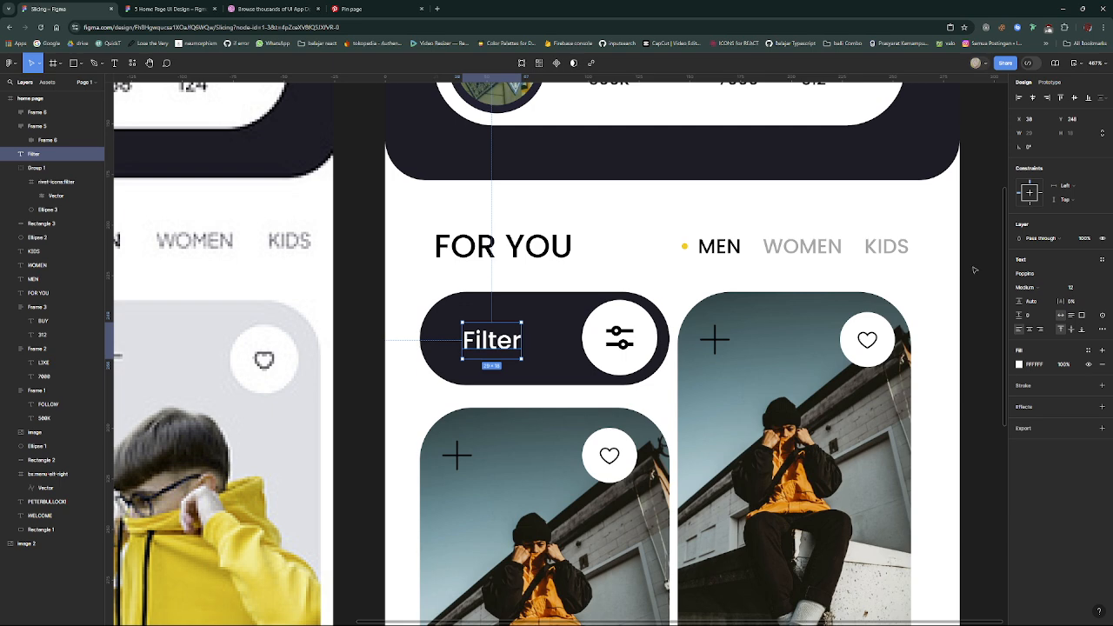
left_click(1077, 288)
key("Return")
- Shrink the filter icon with its white circle to about 30 high and nudge the Filter label to realign it
left_click(533, 380)
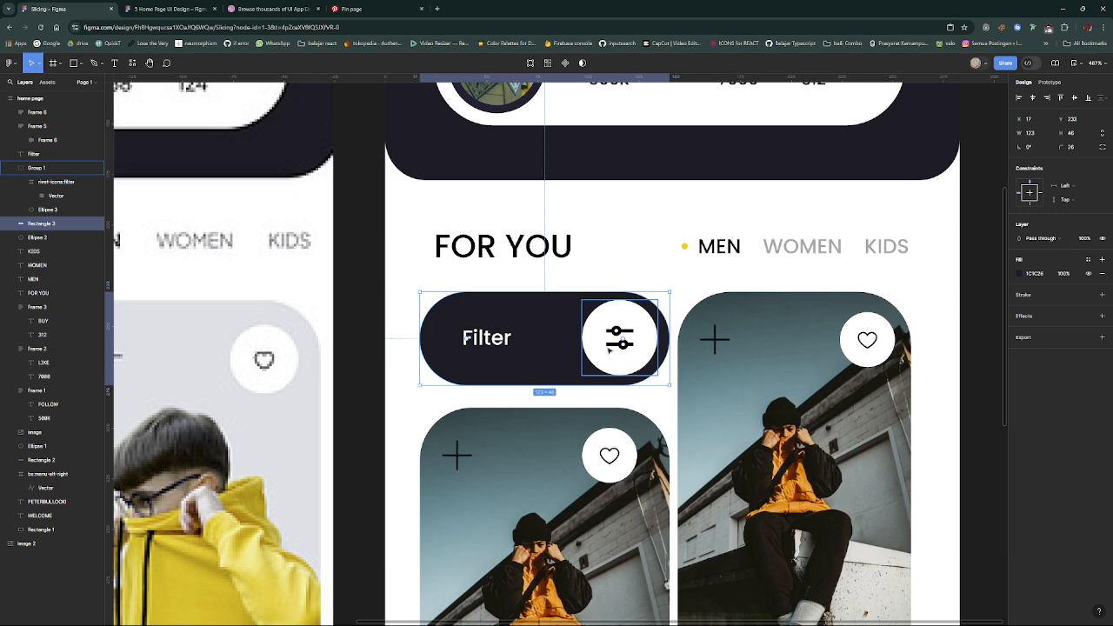
left_click(610, 348)
mouse_move(626, 373)
left_mouse_down()
mouse_move(645, 335)
mouse_move(617, 355)
left_mouse_up()
left_click_drag(500, 341, 499, 340)
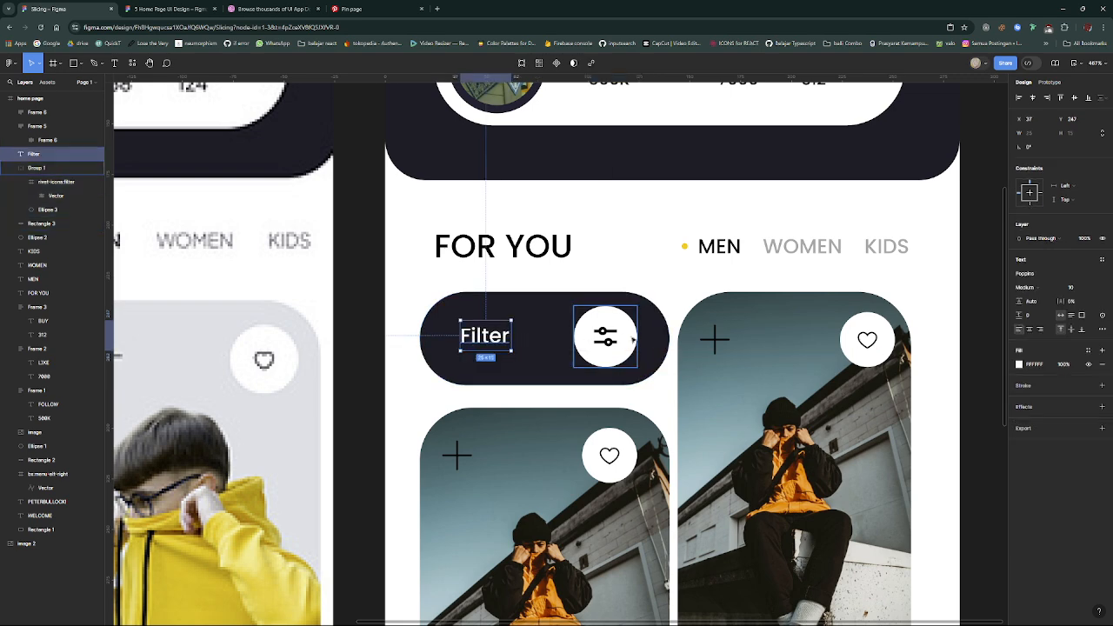
- Resize the Filter button's dark background to 111 × 39 and move the filter icon up to fit inside it
left_click(647, 360)
left_click_drag(636, 381, 645, 332)
left_click(620, 345)
left_click(666, 337)
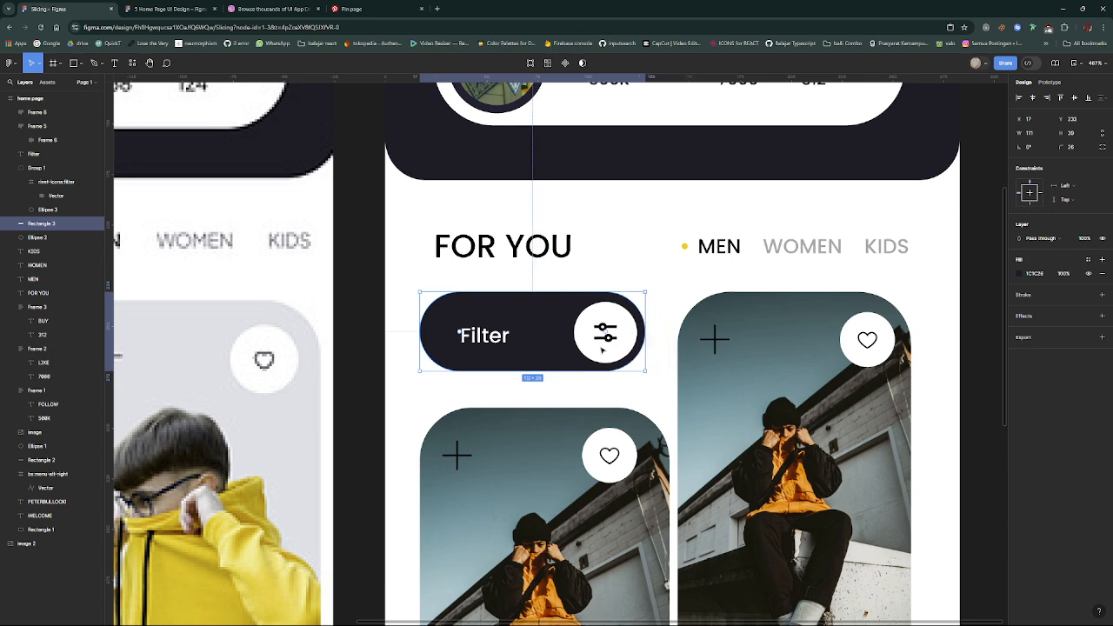
- Combine the Filter label and the filter icon group into one auto layout row
left_click(509, 347)
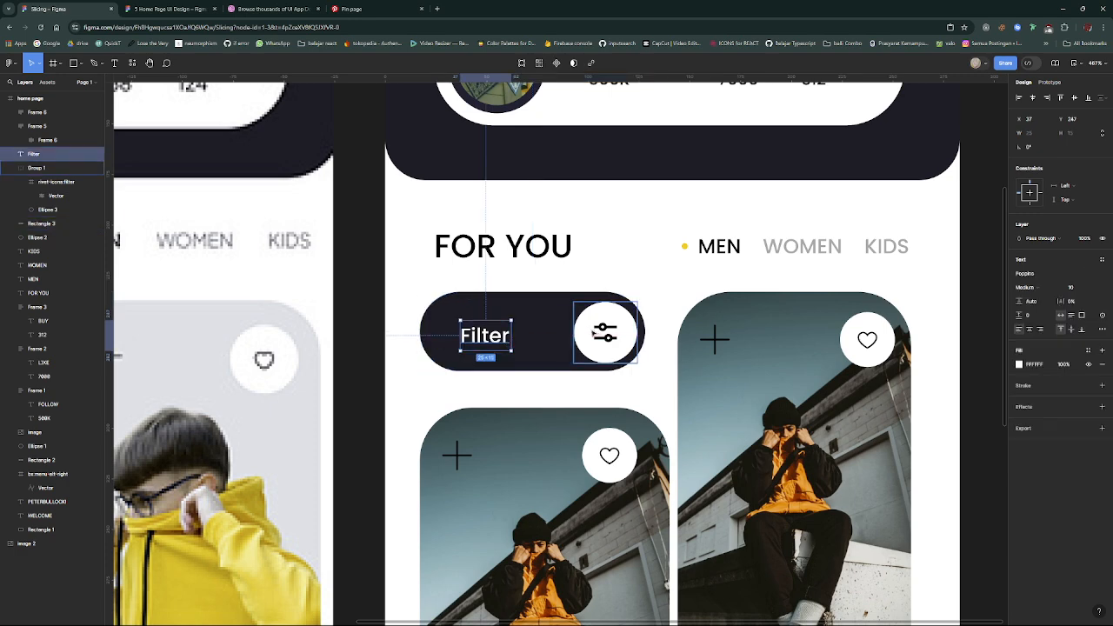
left_click(595, 332, "shift")
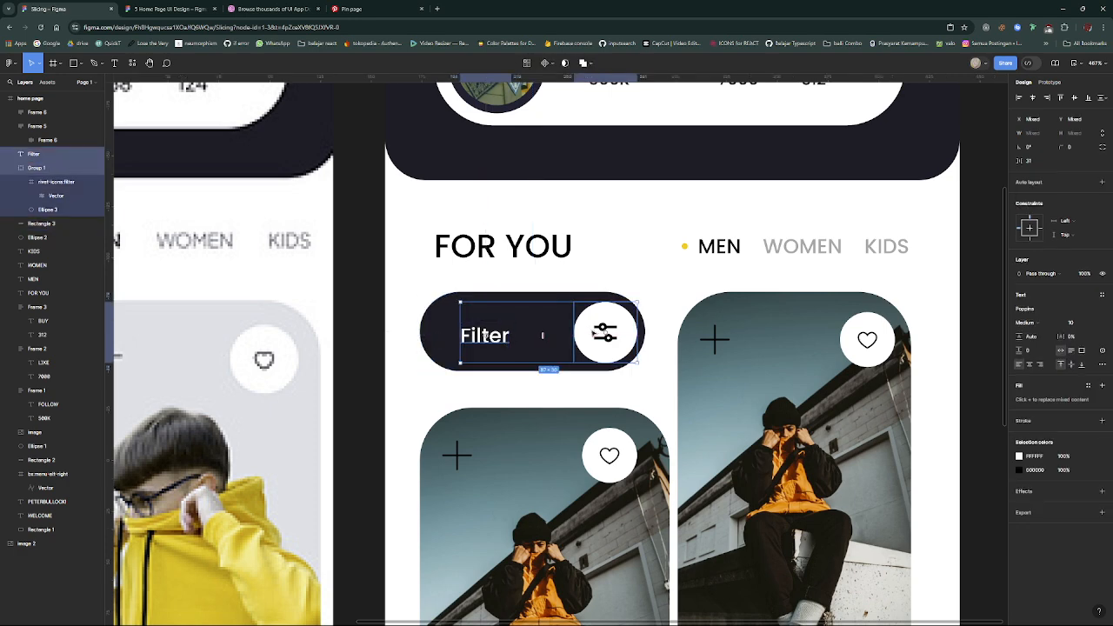
key("shift+a")
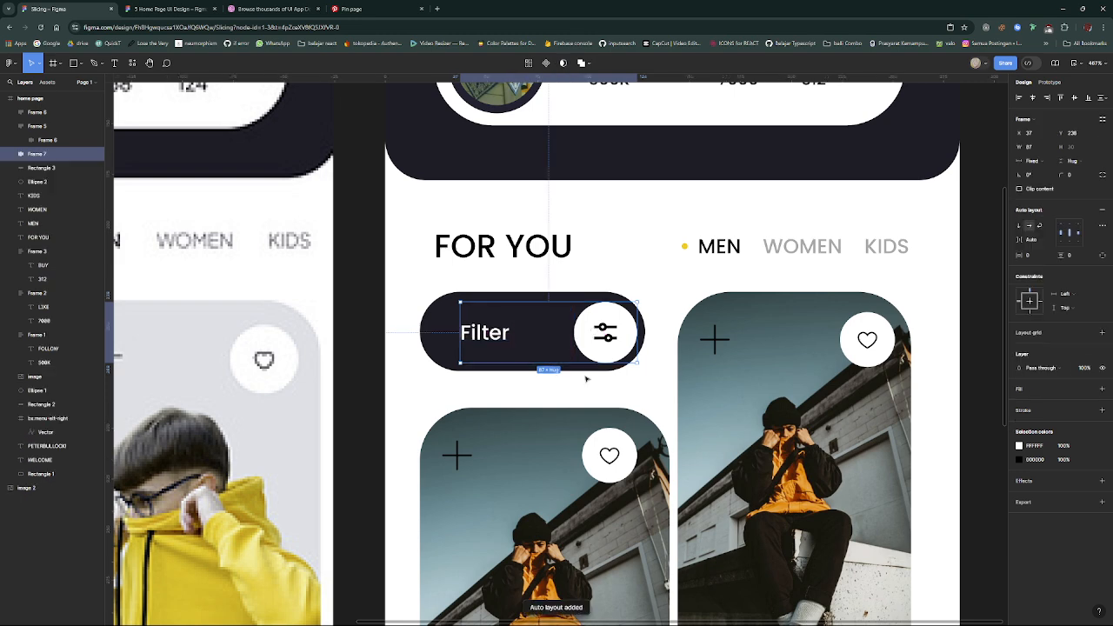
- Extend the Filter label-and-icon row toward the button's left end so the row is about 89 wide
left_click(465, 335)
left_click(466, 336)
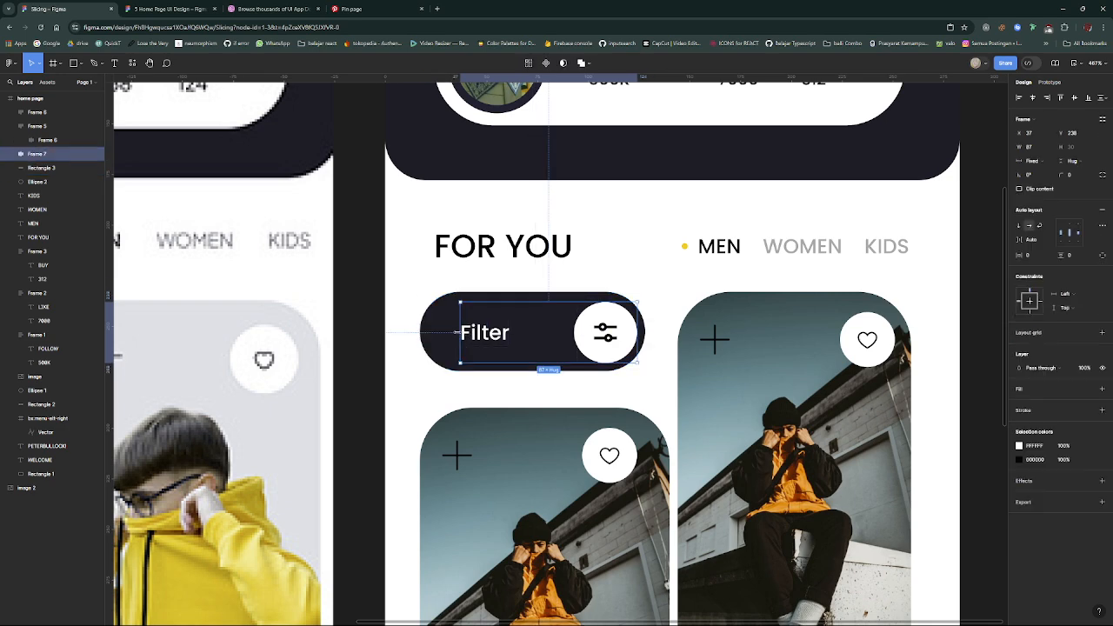
left_click_drag(459, 332, 447, 332)
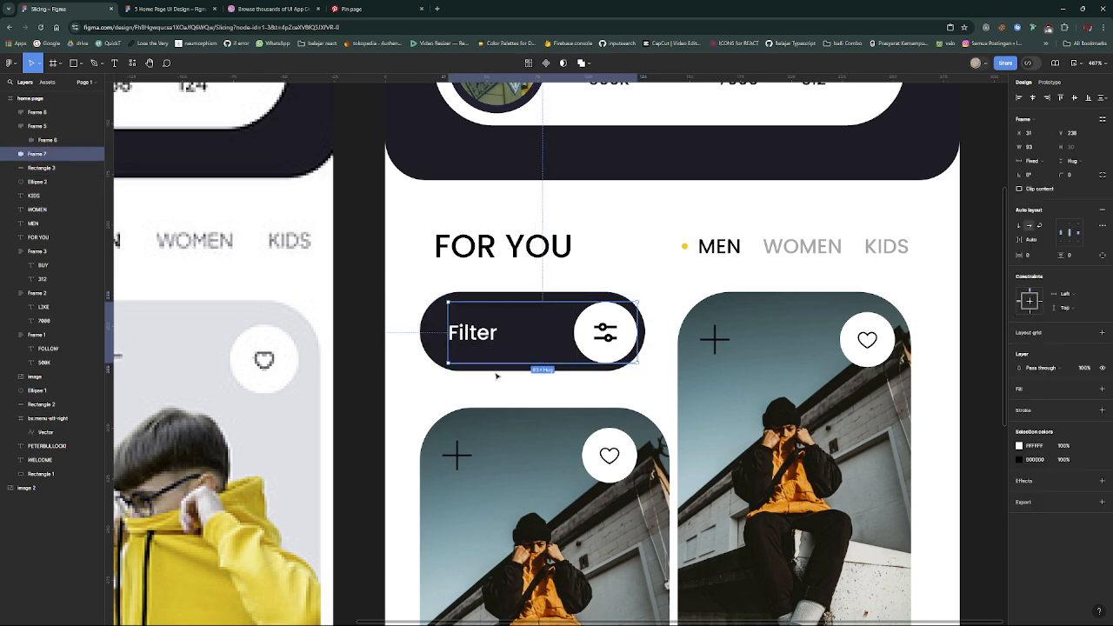
scroll(571, 383, "down", 5)
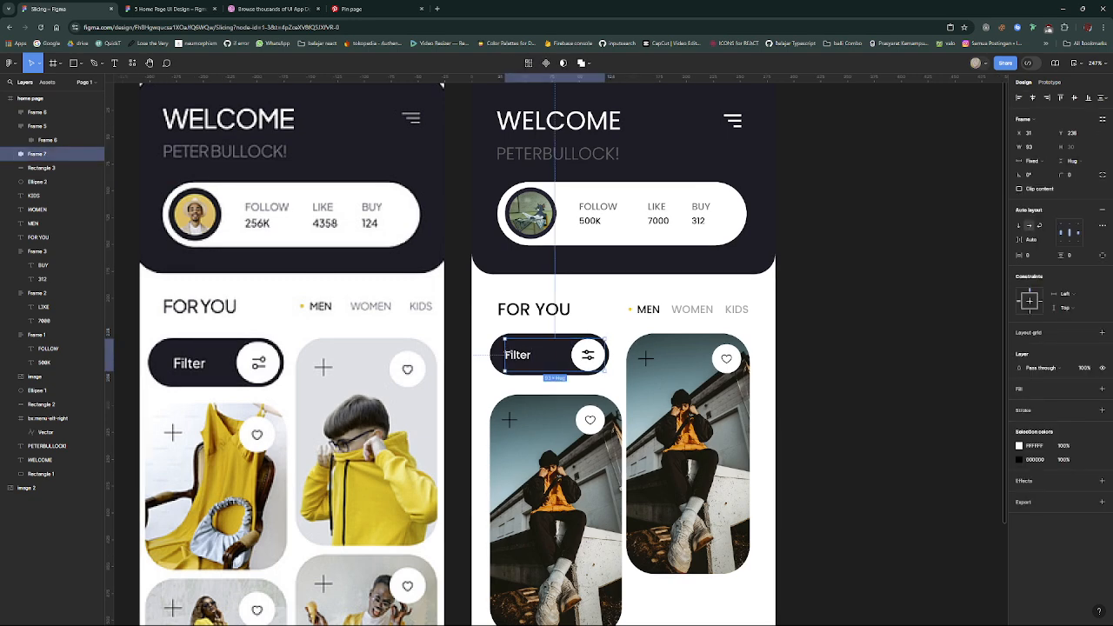
left_click_drag(504, 355, 507, 354)
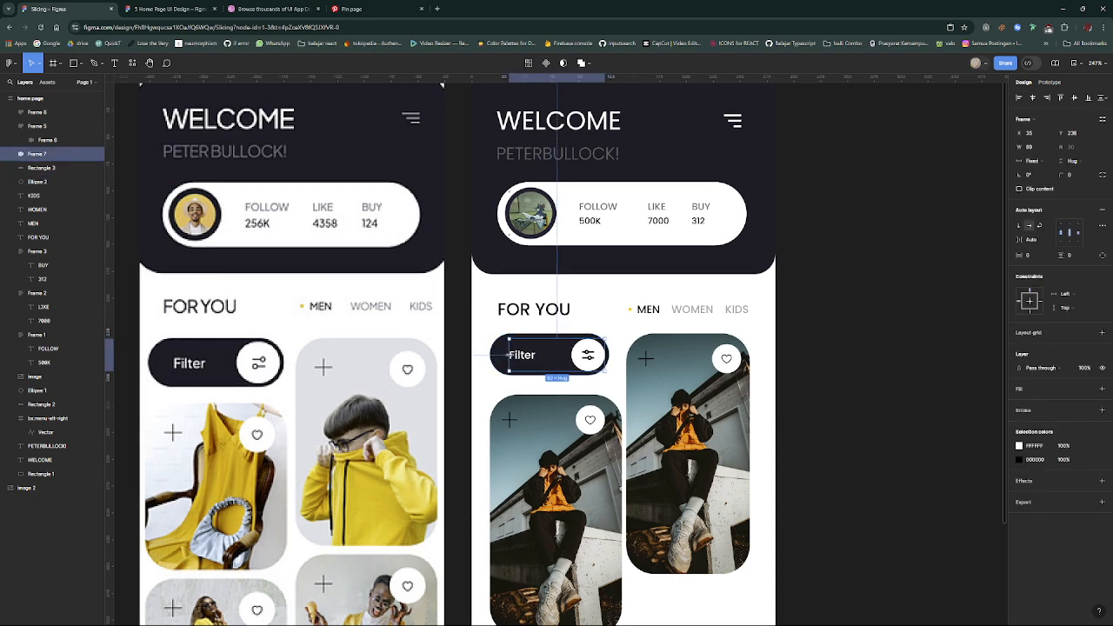
left_click(616, 383)
scroll(617, 384, "down", 1)
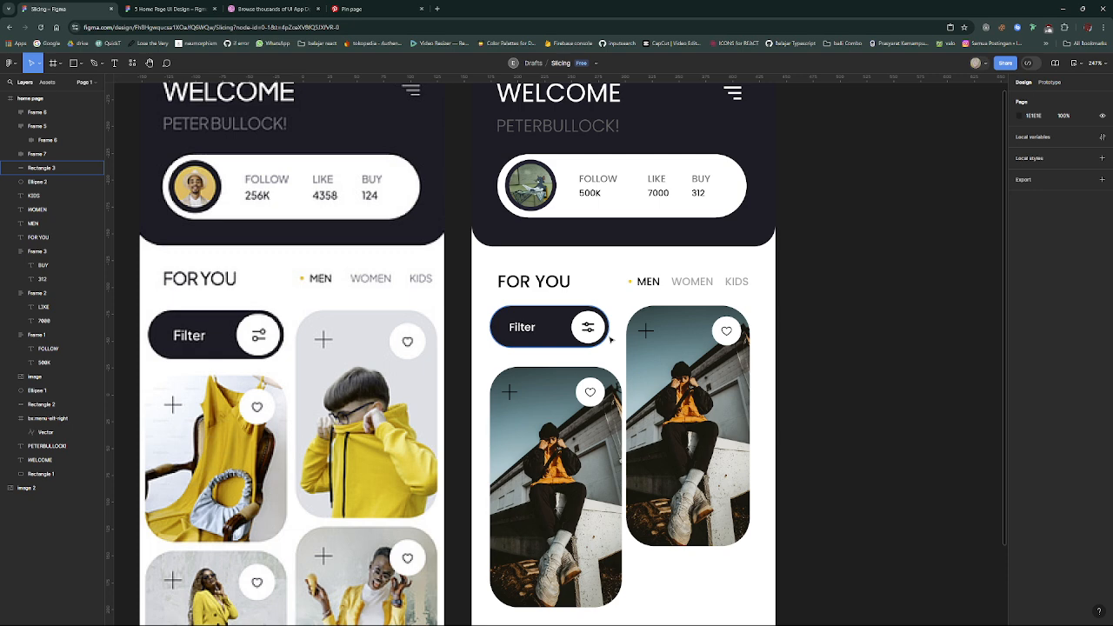
left_click(607, 339)
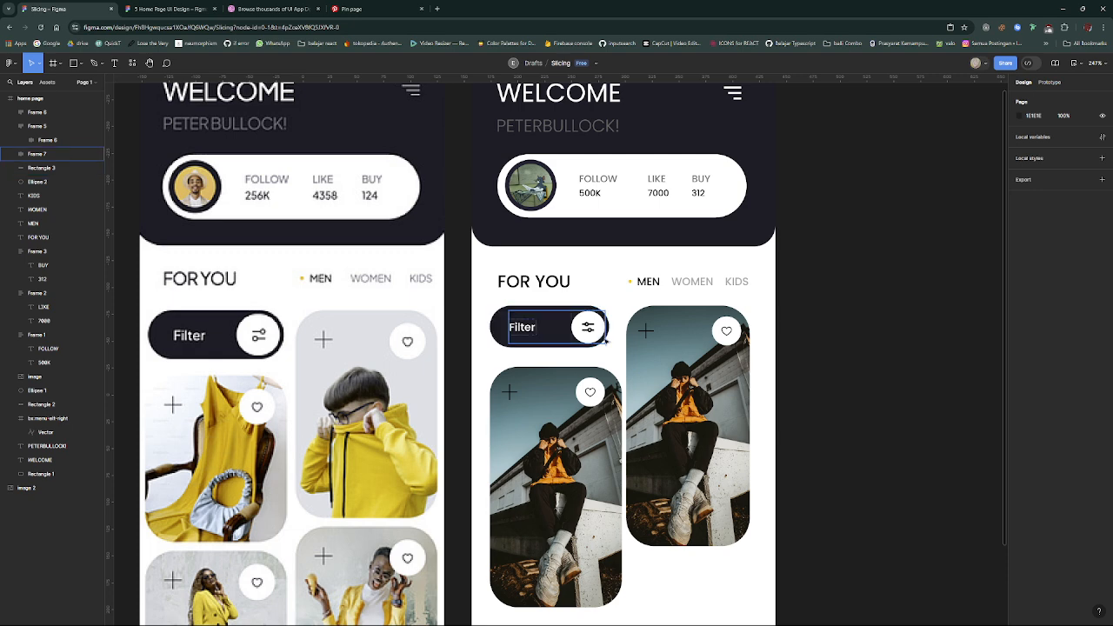
scroll(616, 381, "up", 3)
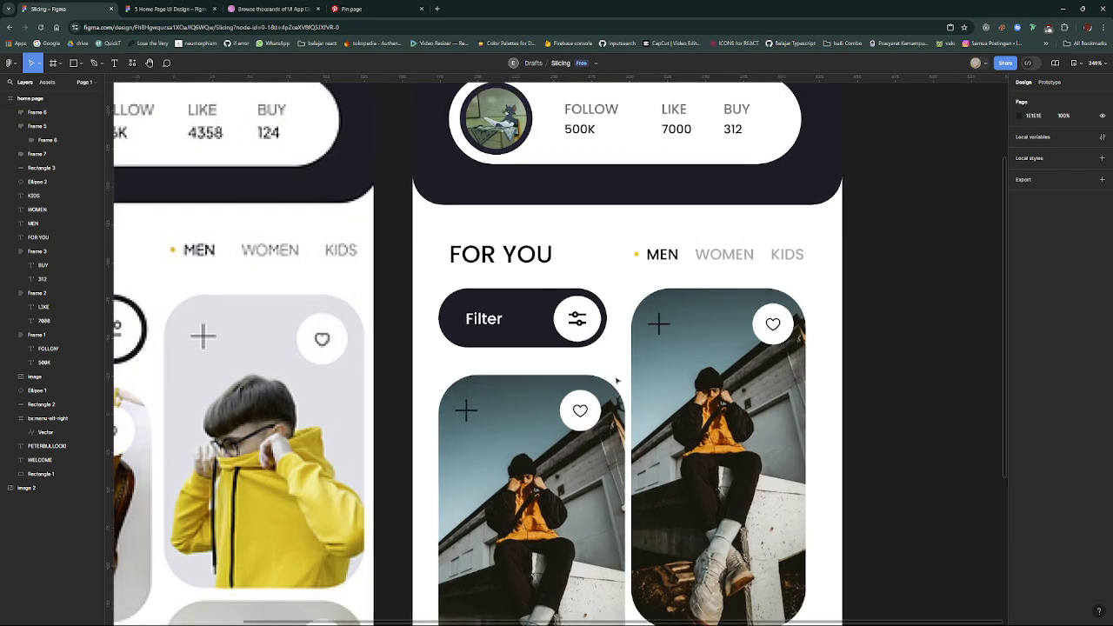
scroll(616, 381, "down", 2)
scroll(617, 381, "down", 4)
scroll(595, 379, "up", 2)
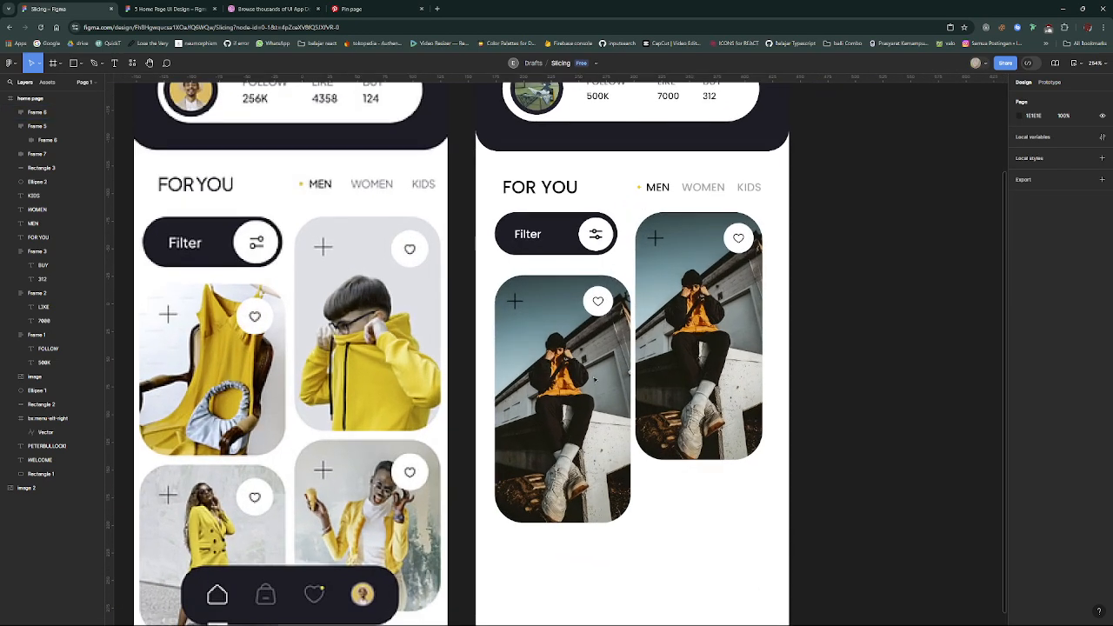
- Expand the layers of the product card below the Filter button and examine its nested icon row and heart frame
left_click(612, 353)
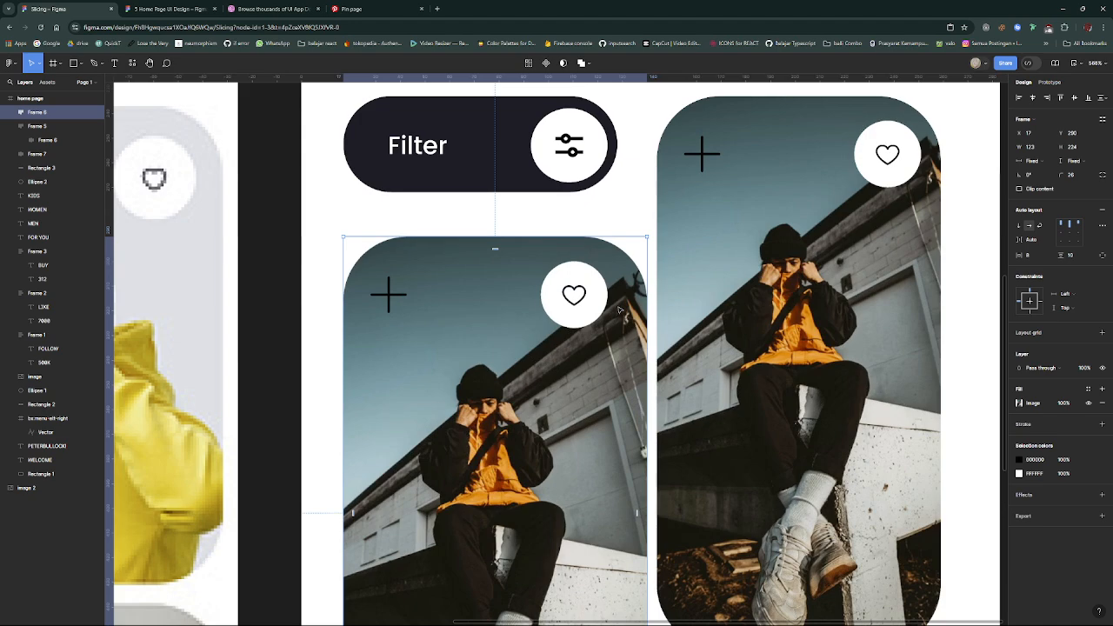
scroll(619, 311, "up", 3)
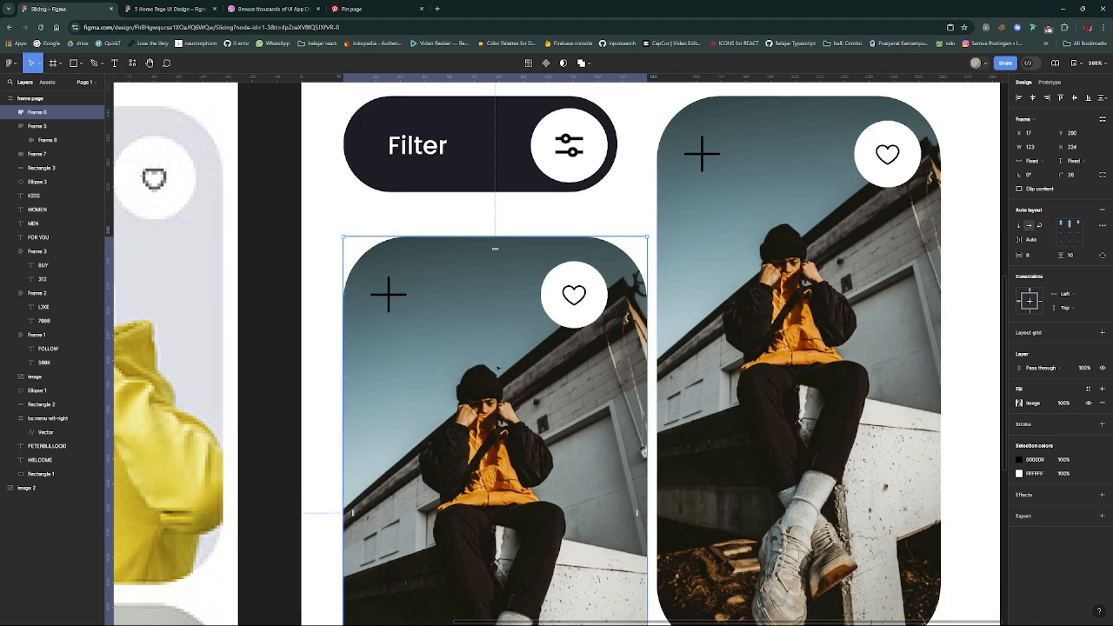
left_click(11, 113)
left_click(32, 129)
left_click(22, 127)
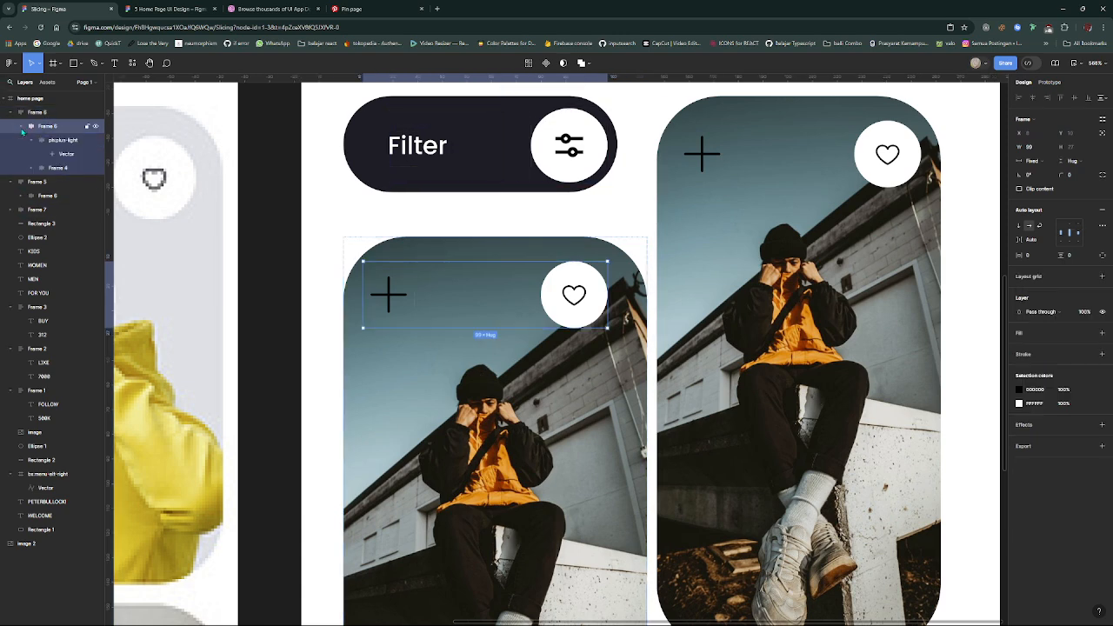
left_click(59, 166)
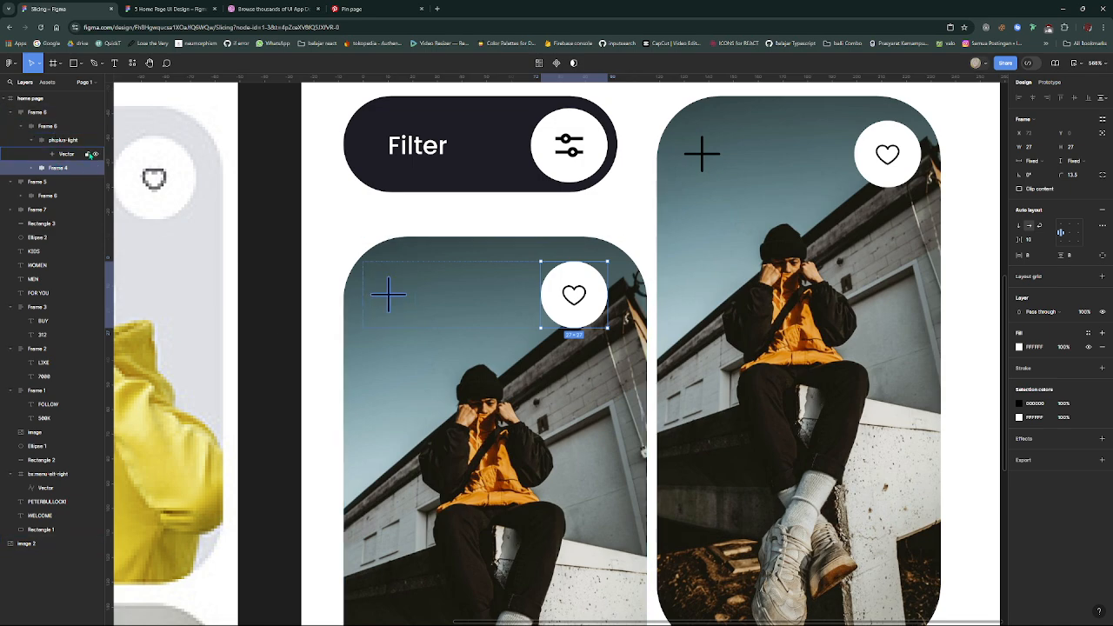
- Set the corner radius of both product photo cards to 20
left_click(40, 113)
scroll(508, 423, "down", 1)
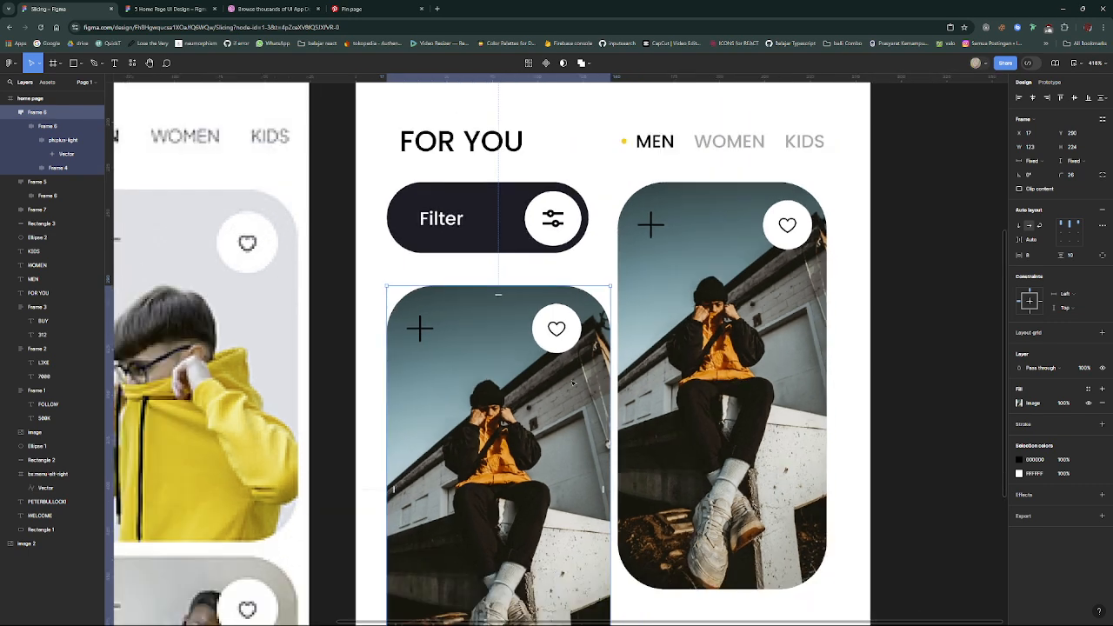
left_click(1073, 175)
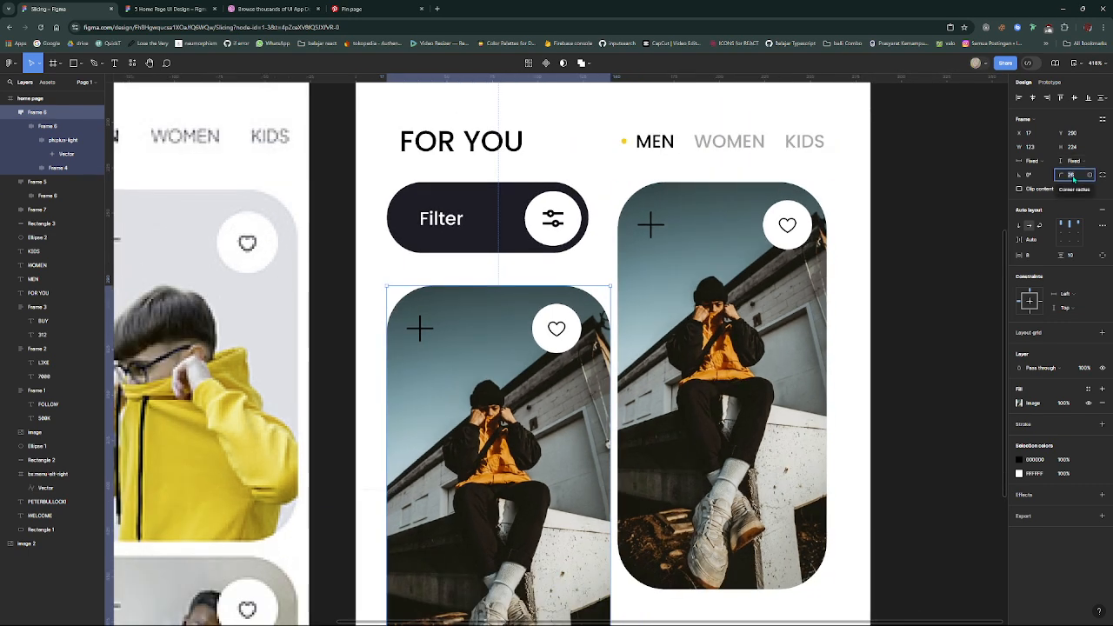
type("25")
key("Return")
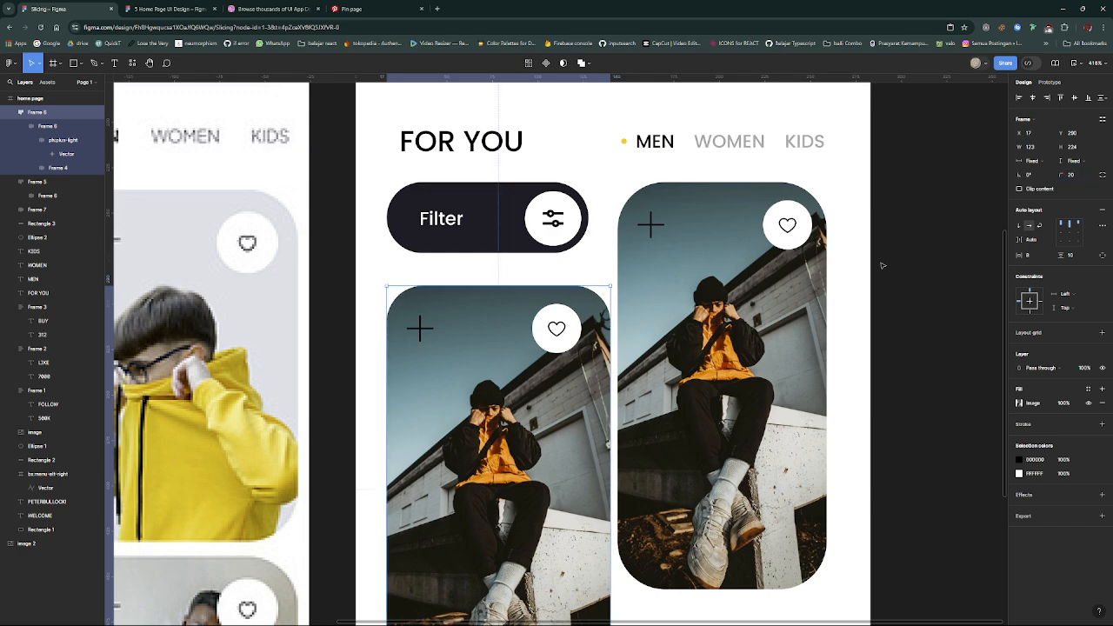
left_click(772, 371)
left_click(772, 371)
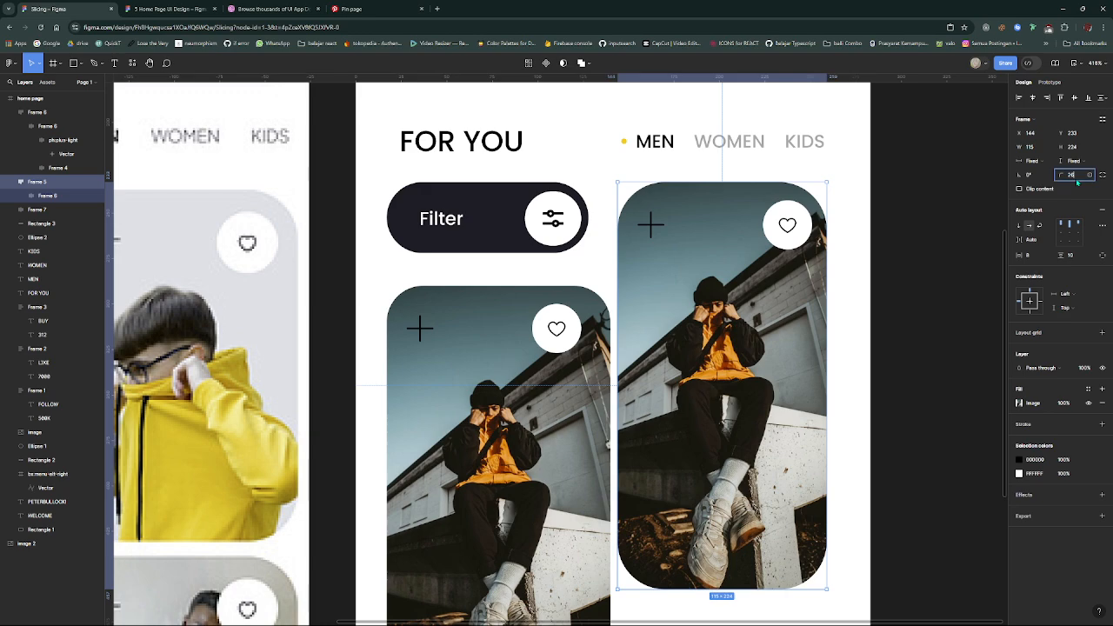
scroll(805, 308, "down", 5)
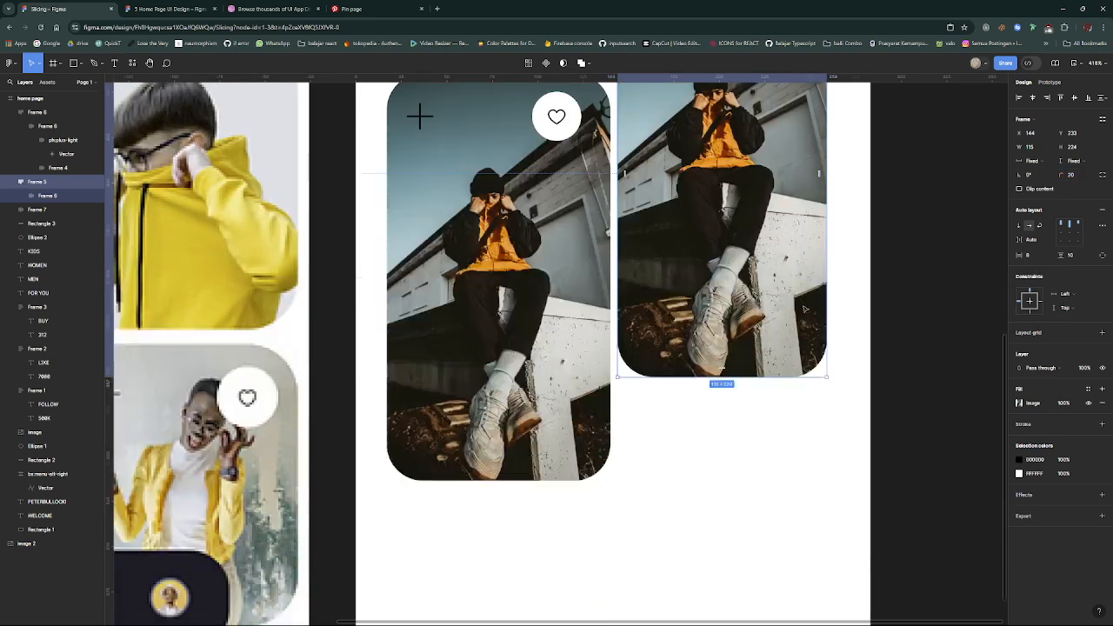
scroll(805, 309, "down", 3)
scroll(800, 417, "up", 2)
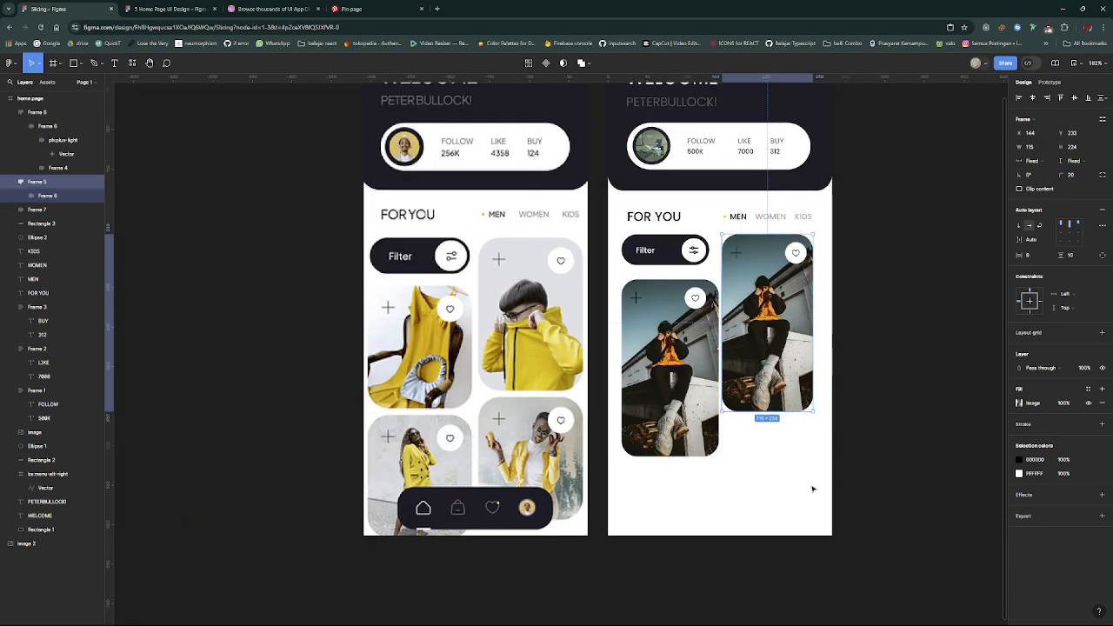
- Narrow the product card below the Filter button to 118 wide and reposition it slightly closer to the button
left_click(770, 460)
left_click_drag(686, 391, 686, 379)
scroll(758, 393, "up", 3)
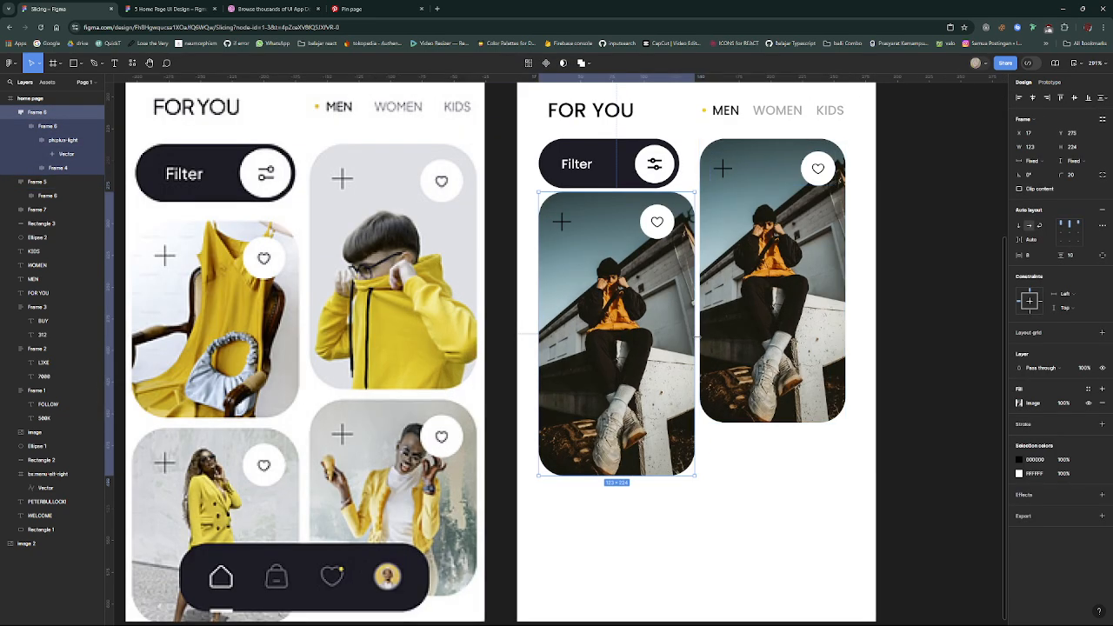
left_click_drag(695, 336, 687, 336)
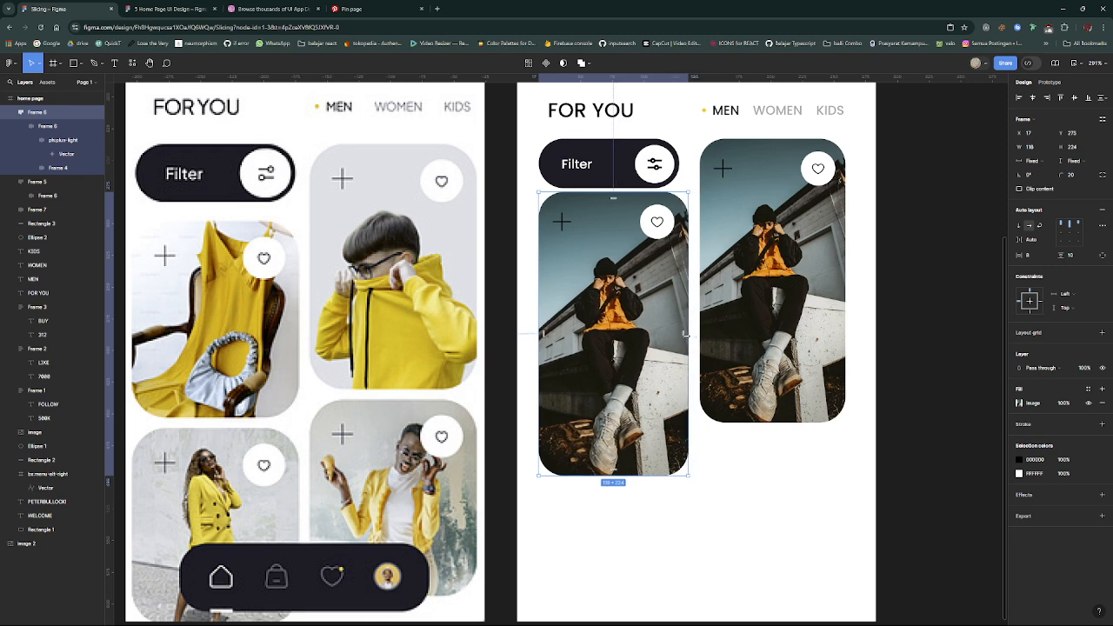
left_click_drag(662, 364, 661, 371)
left_click(725, 449)
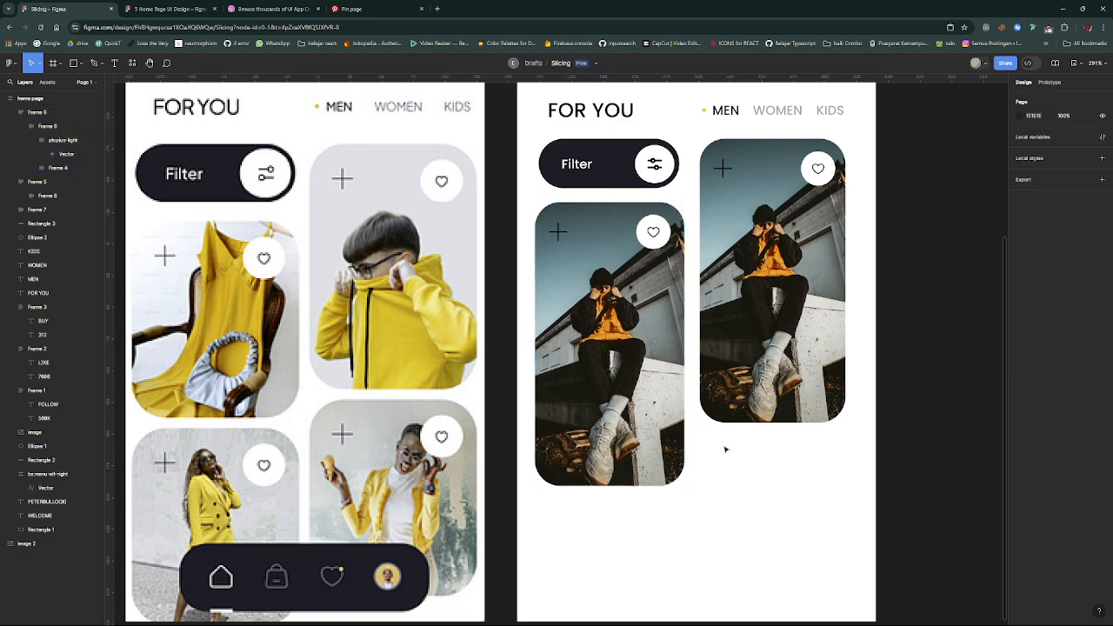
- Shorten the product card below the Filter button to about 202 high
scroll(725, 450, "down", 2)
scroll(733, 423, "up", 3)
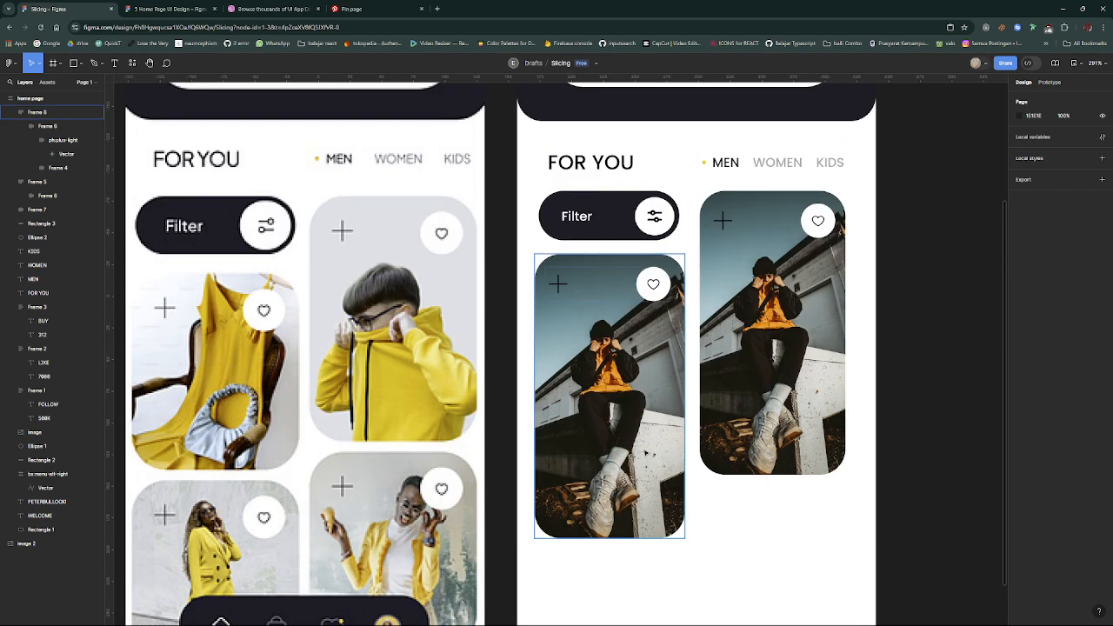
left_click(647, 452)
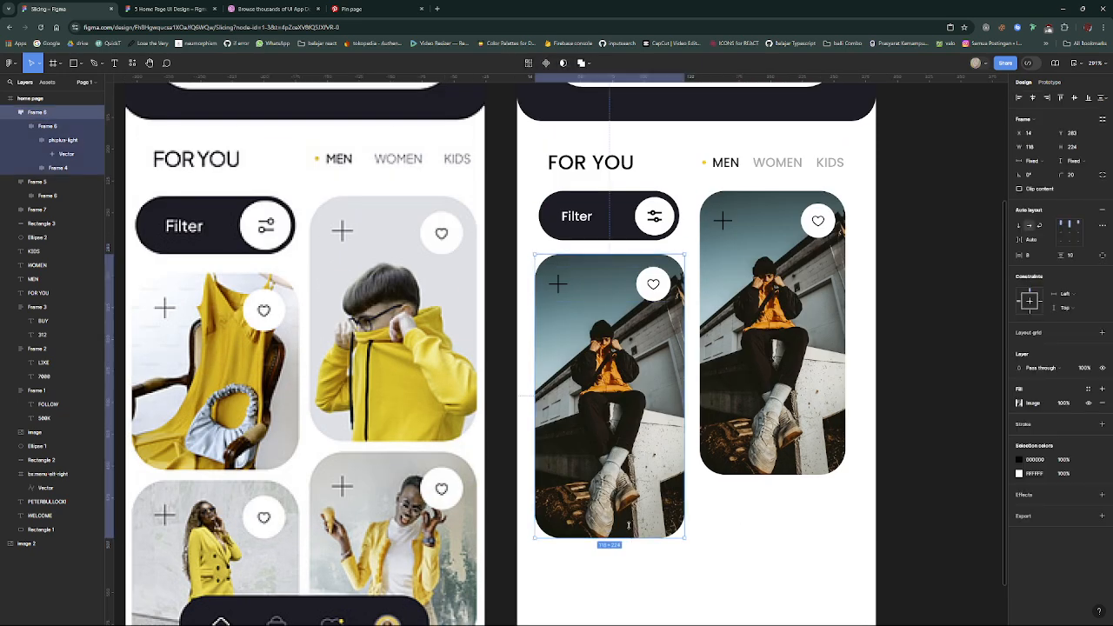
mouse_move(628, 525)
left_mouse_down()
mouse_move(643, 477)
mouse_move(645, 515)
left_mouse_up()
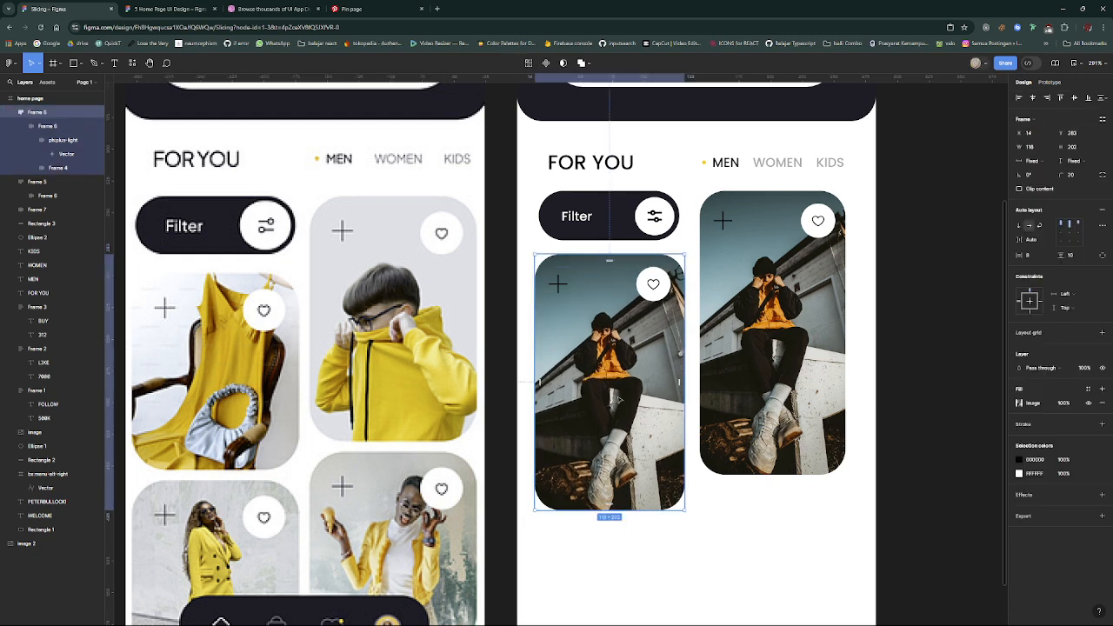
- Switch to Pinterest, open the related pin of the crouching man in a beige hoodie and copy its image
left_click(357, 9)
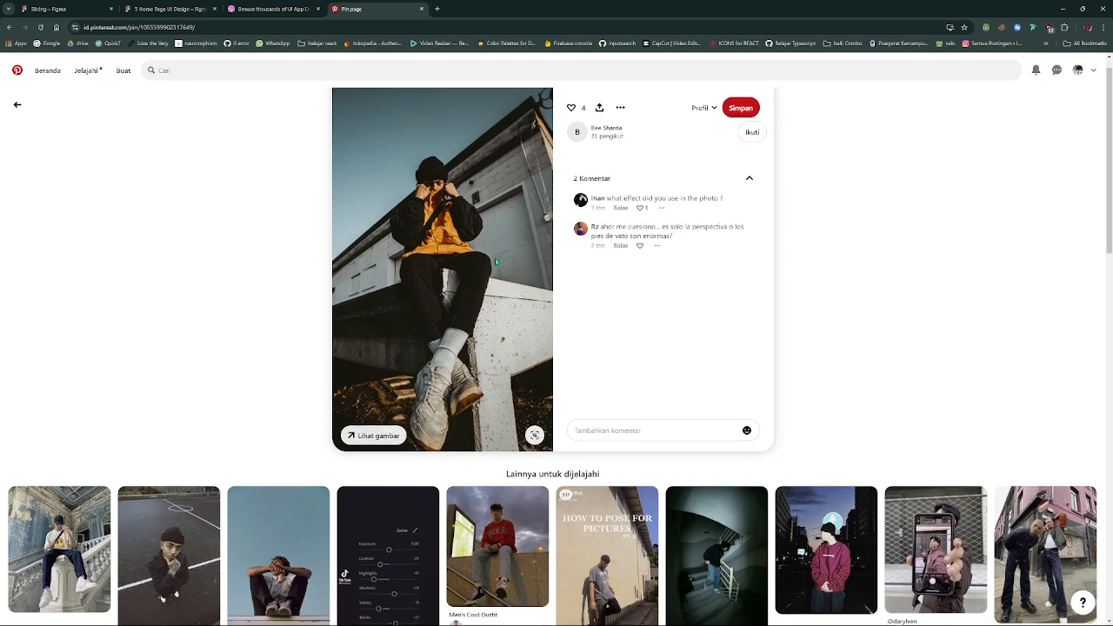
scroll(496, 262, "down", 4)
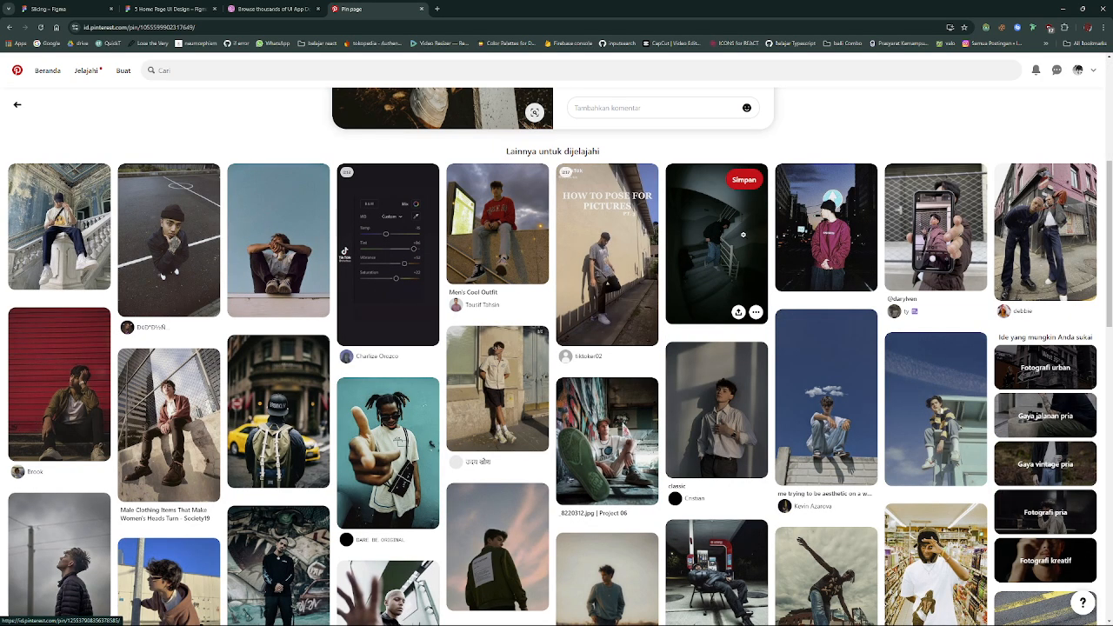
scroll(570, 269, "down", 4)
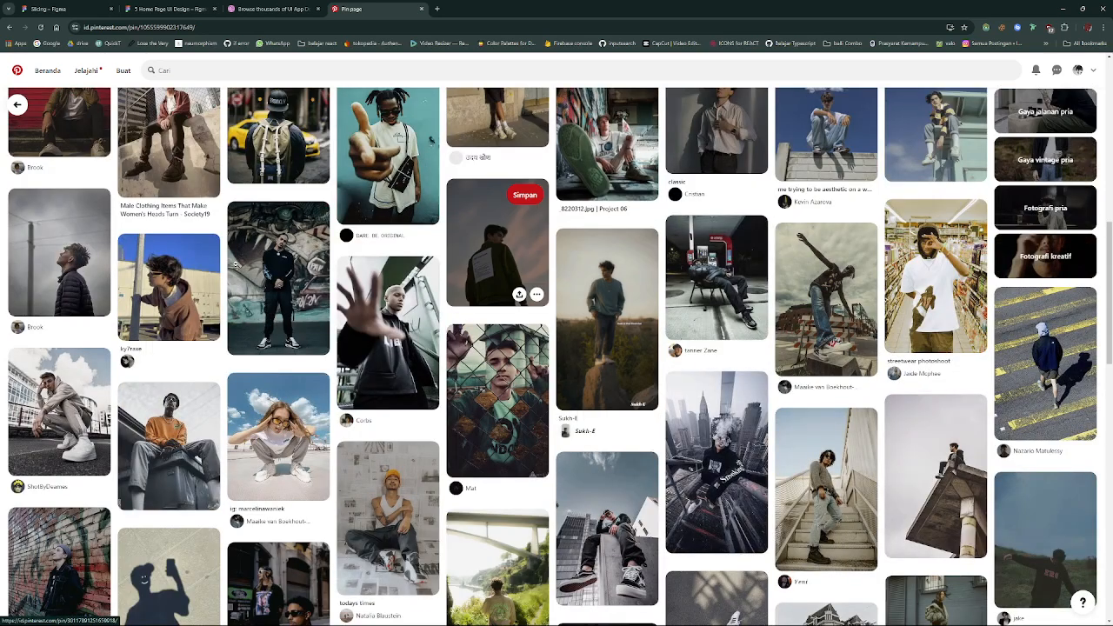
left_click(74, 414)
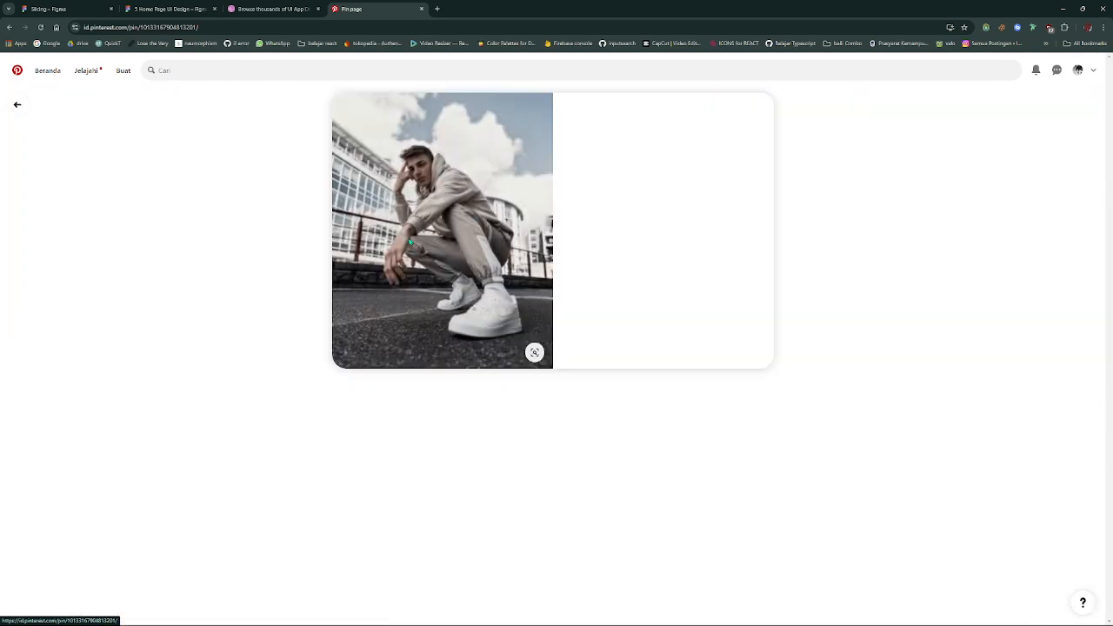
right_click(497, 185)
left_click(527, 220)
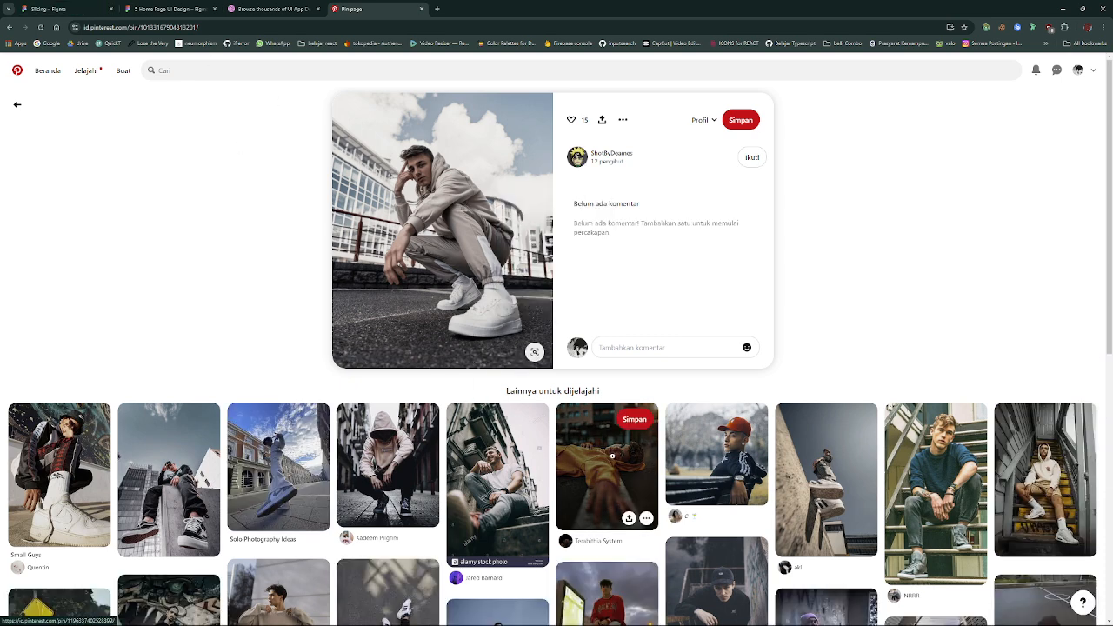
- Open the related pin of the man lying in a yellow hoodie, copy its image and switch back to Figma
left_click(572, 445)
right_click(502, 241)
left_click(532, 276)
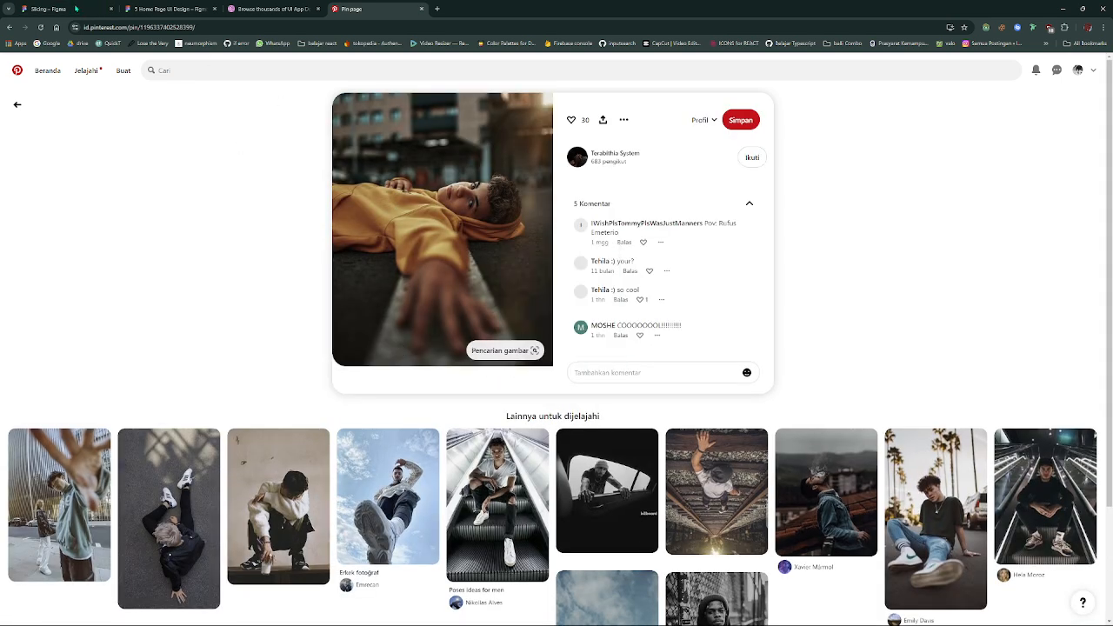
left_click(62, 9)
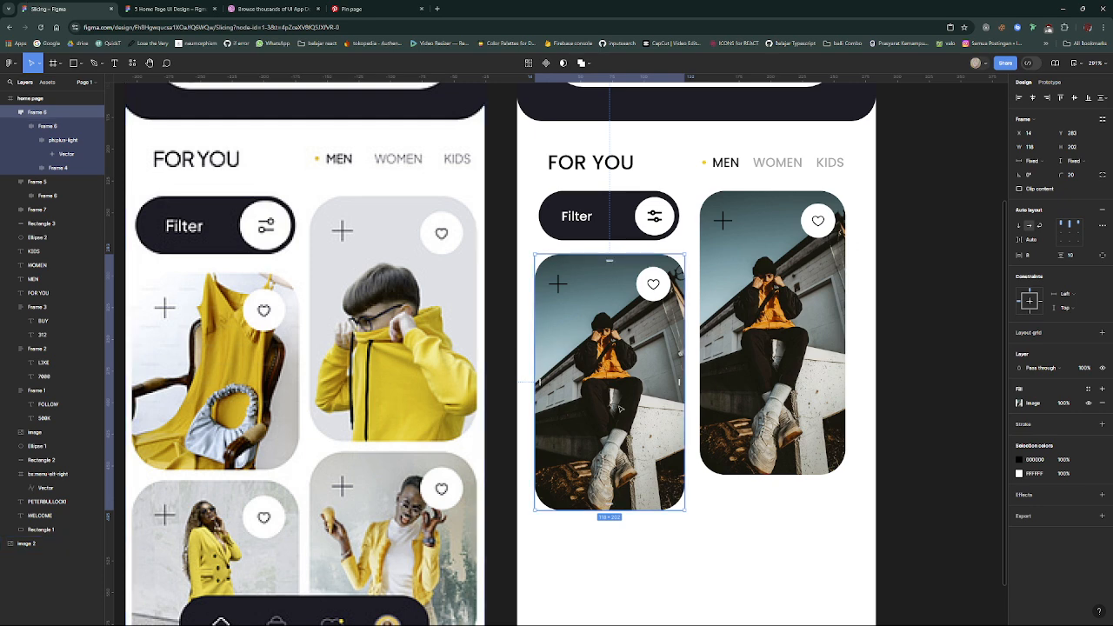
- Try to paste the copied photo directly onto the product card below the Filter button, undoing each paste
key("ctrl+v")
key("ctrl+z")
key("ctrl+v")
key("ctrl+z")
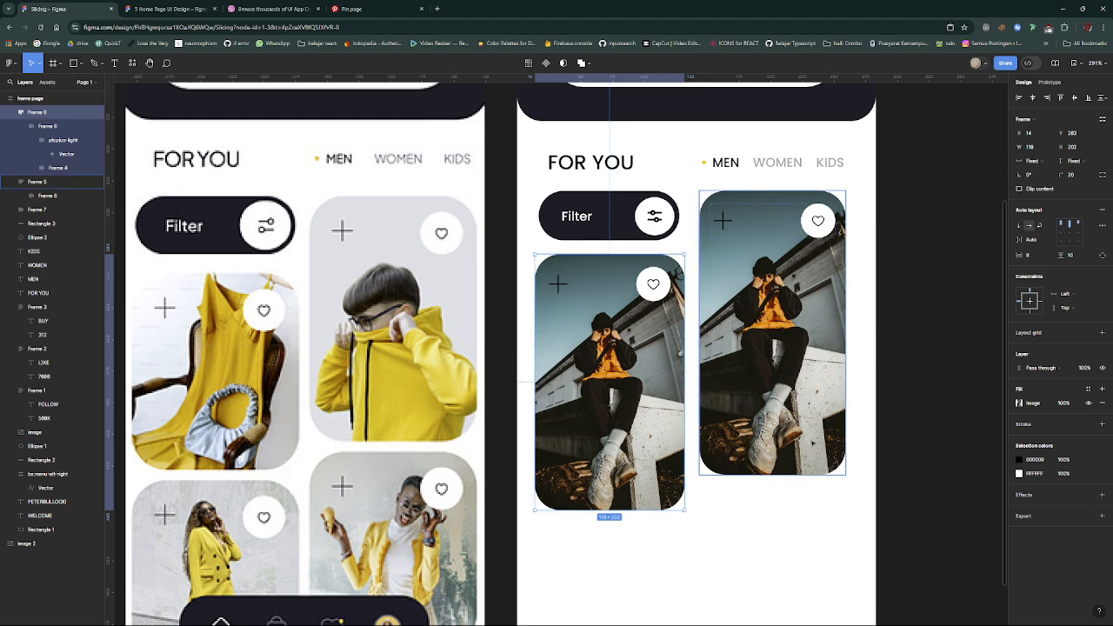
- Replace the image fill of the product card below the Filter button with the copied yellow-hoodie photo
left_click(1020, 403)
key("ctrl+v")
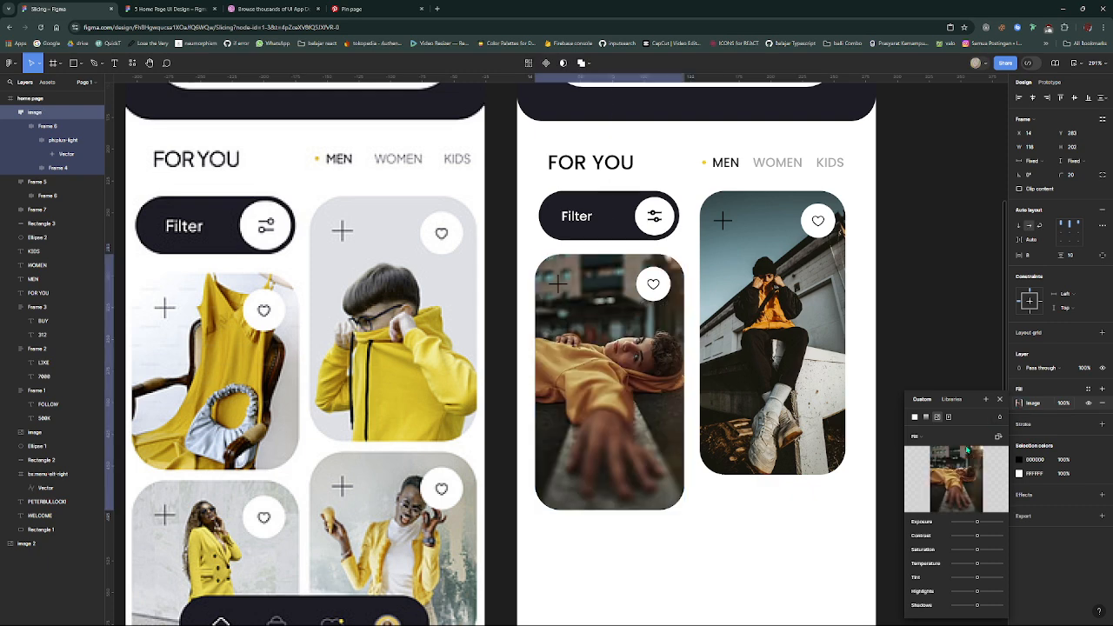
key("Escape")
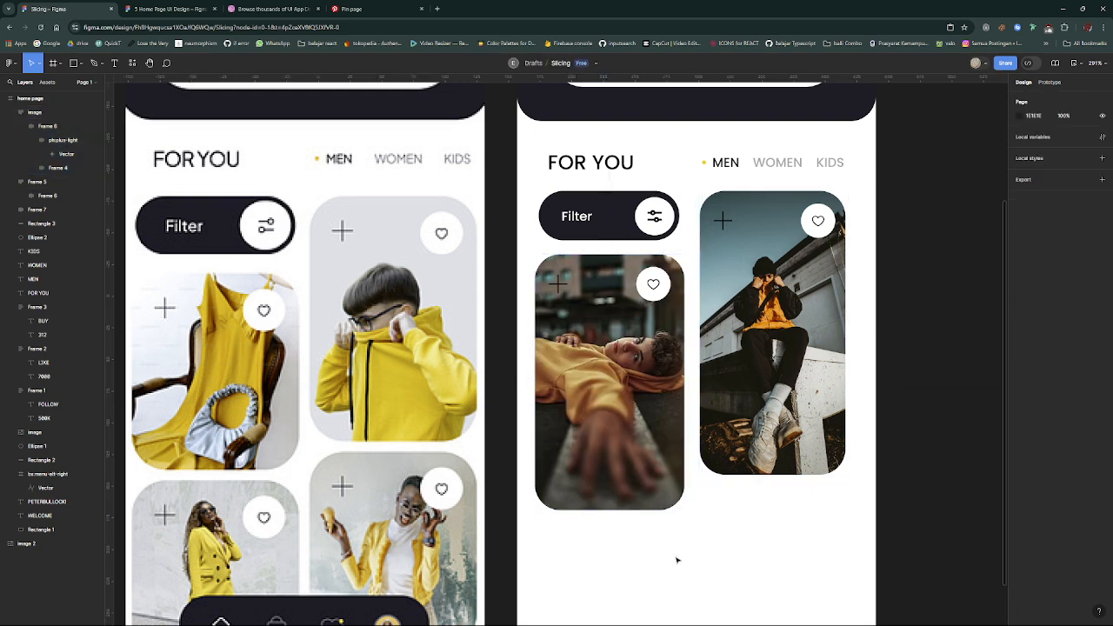
- Duplicate the two product cards and place the copies beneath the originals as a staggered second row with matching gaps
scroll(677, 559, "down", 4)
left_click(609, 191)
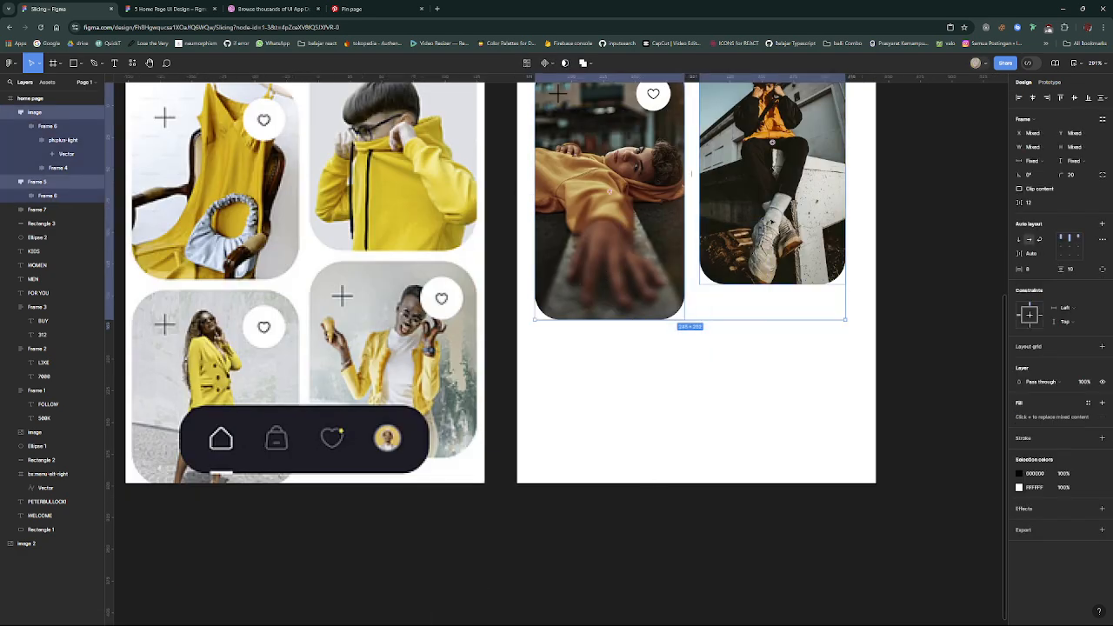
key("ctrl+d")
left_click_drag(756, 206, 738, 377)
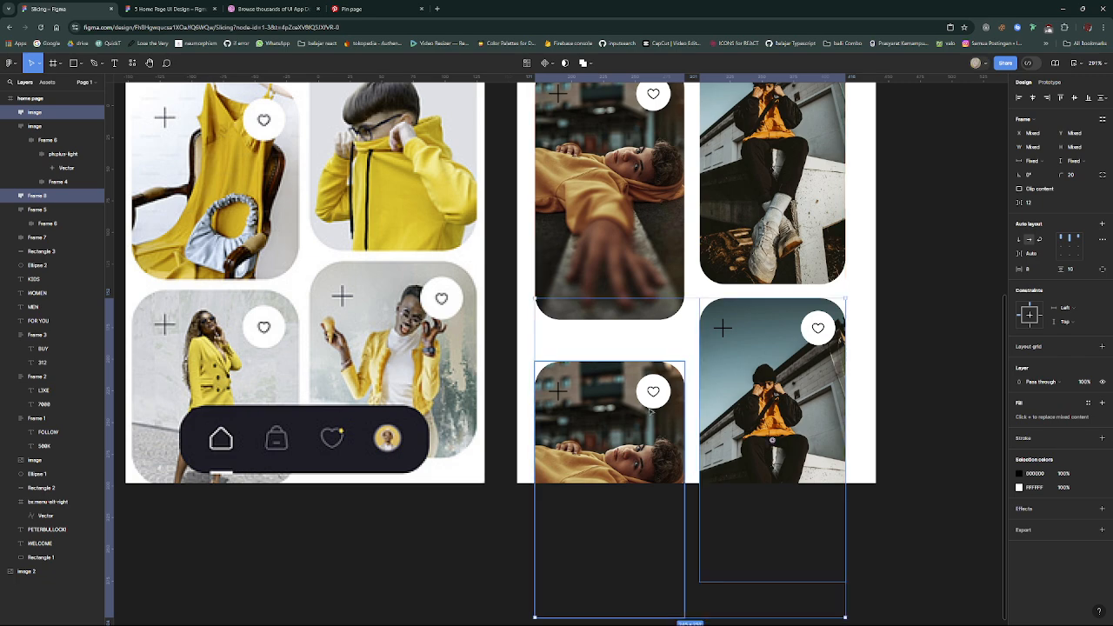
left_click_drag(642, 440, 640, 415)
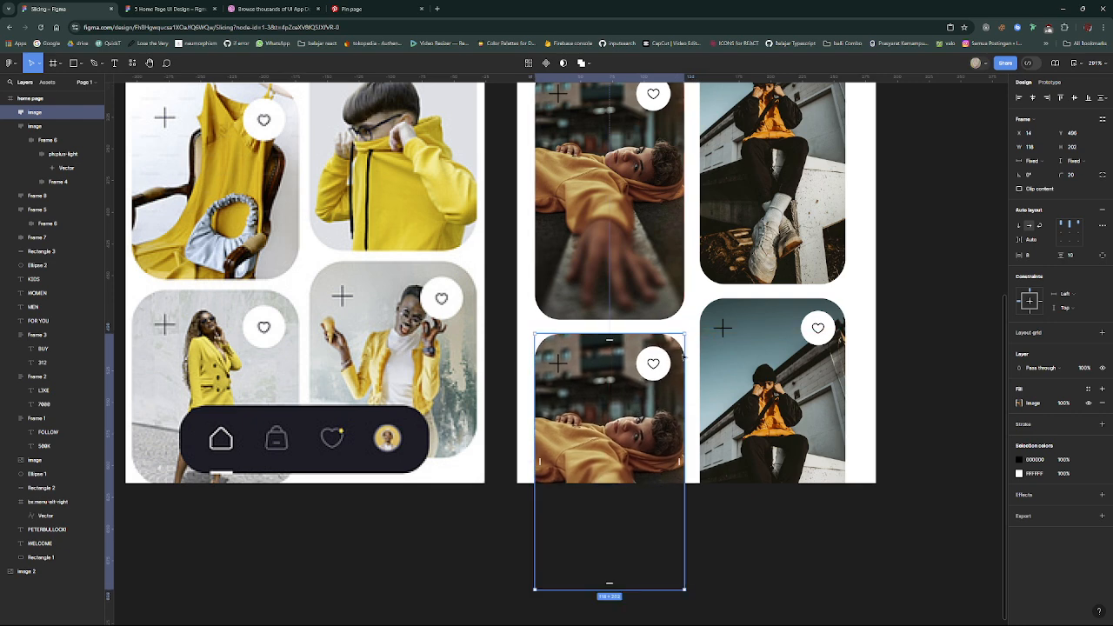
left_click(696, 327)
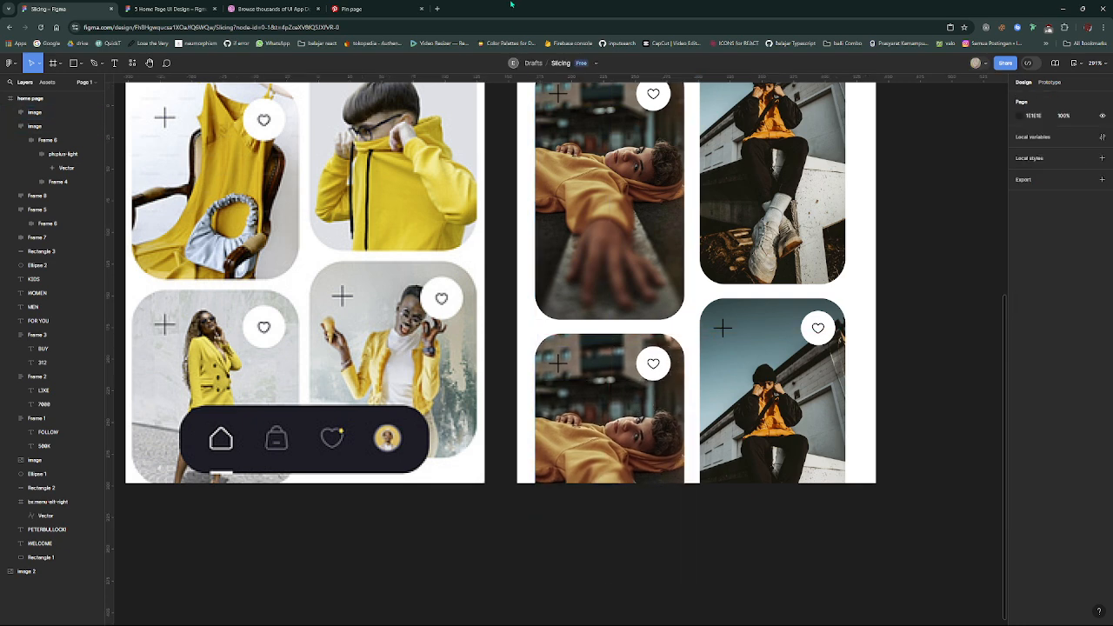
- Switch to Pinterest, open the related pin of the man photographed from below against a blue sky and copy its image
left_click(352, 9)
scroll(452, 274, "down", 3)
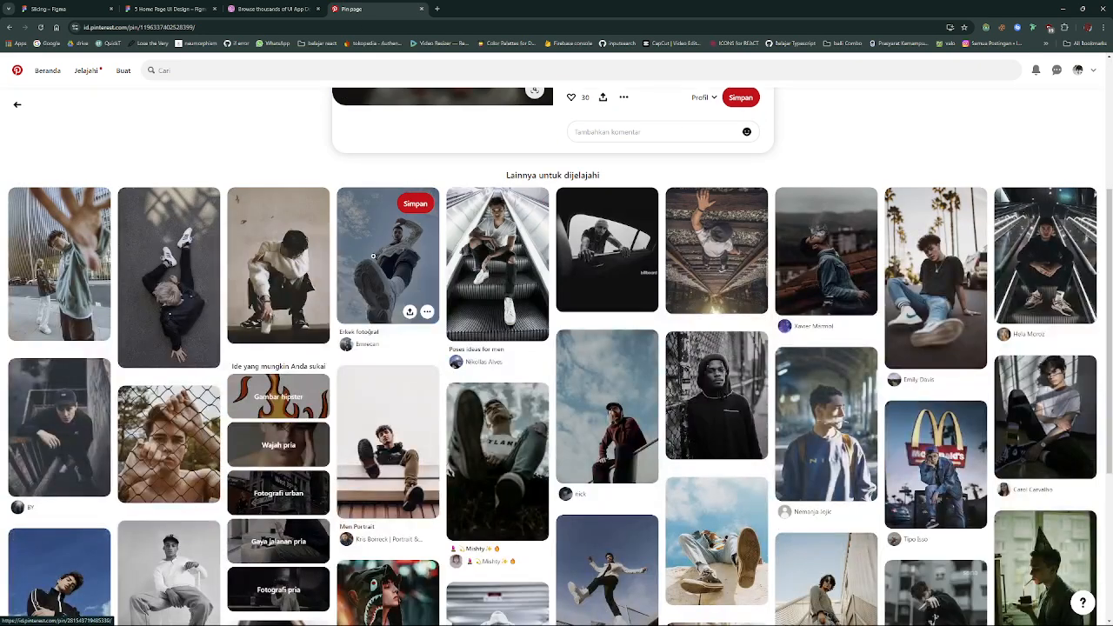
left_click(420, 239)
right_click(450, 247)
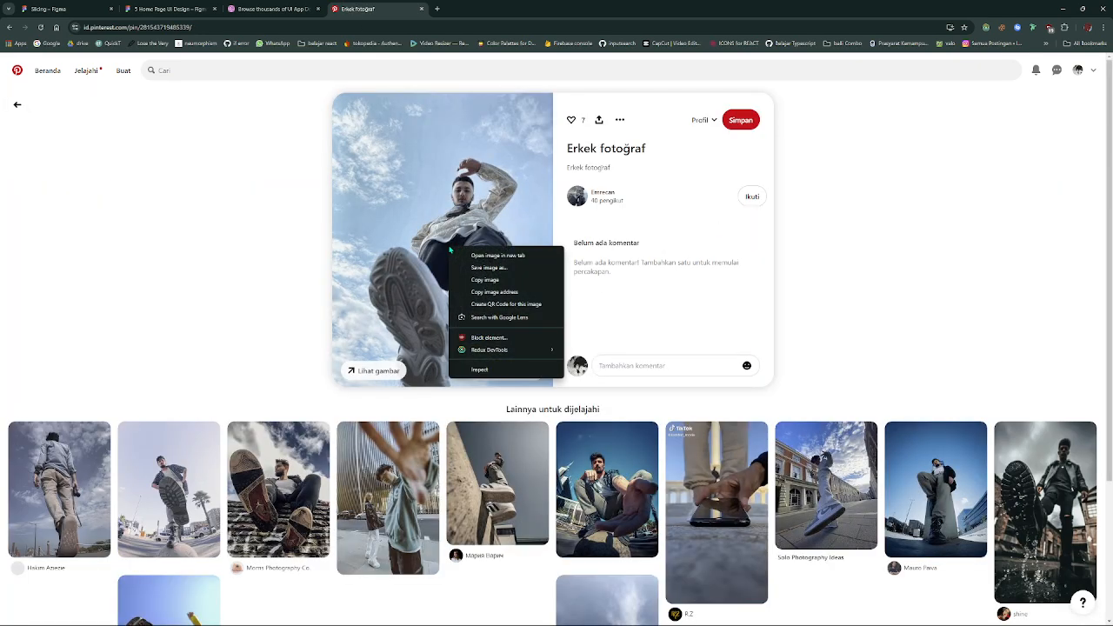
left_click(241, 222)
key("alt+Left")
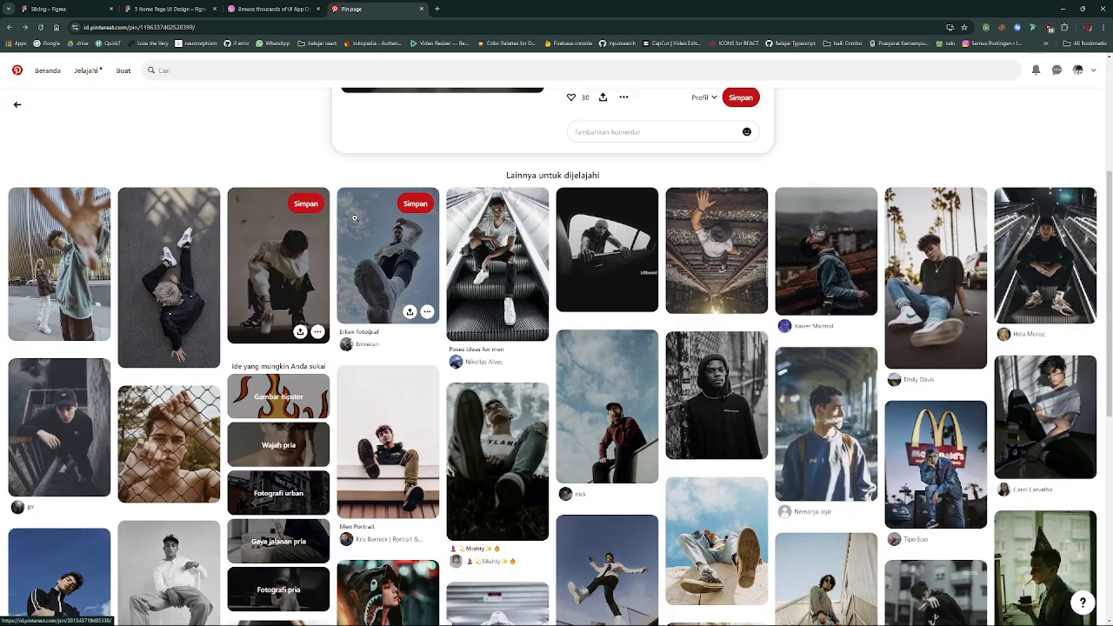
left_click(356, 222)
right_click(437, 209)
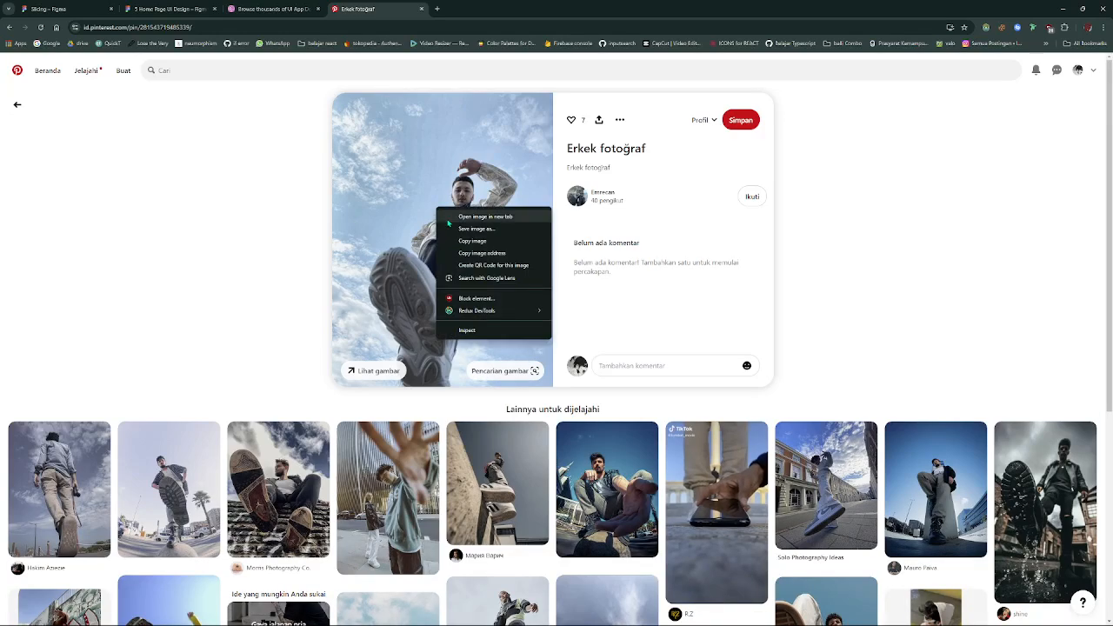
left_click(472, 241)
- Open the related pin of the man in a green hoodie reaching toward the camera, copy its image and switch back to Figma
left_click(395, 487)
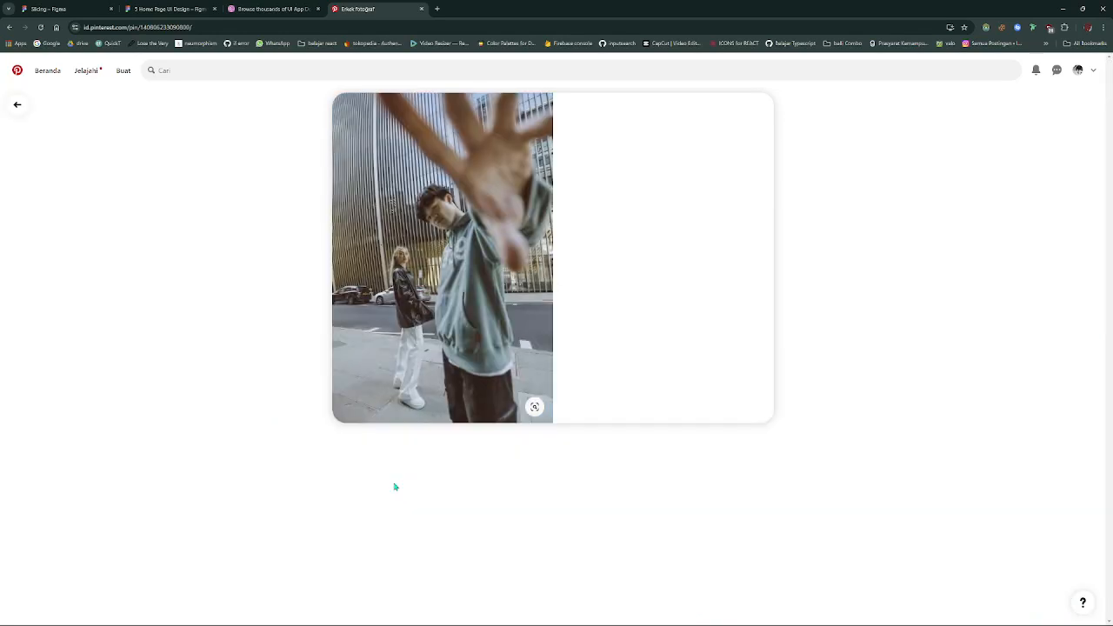
right_click(460, 235)
left_click(495, 269)
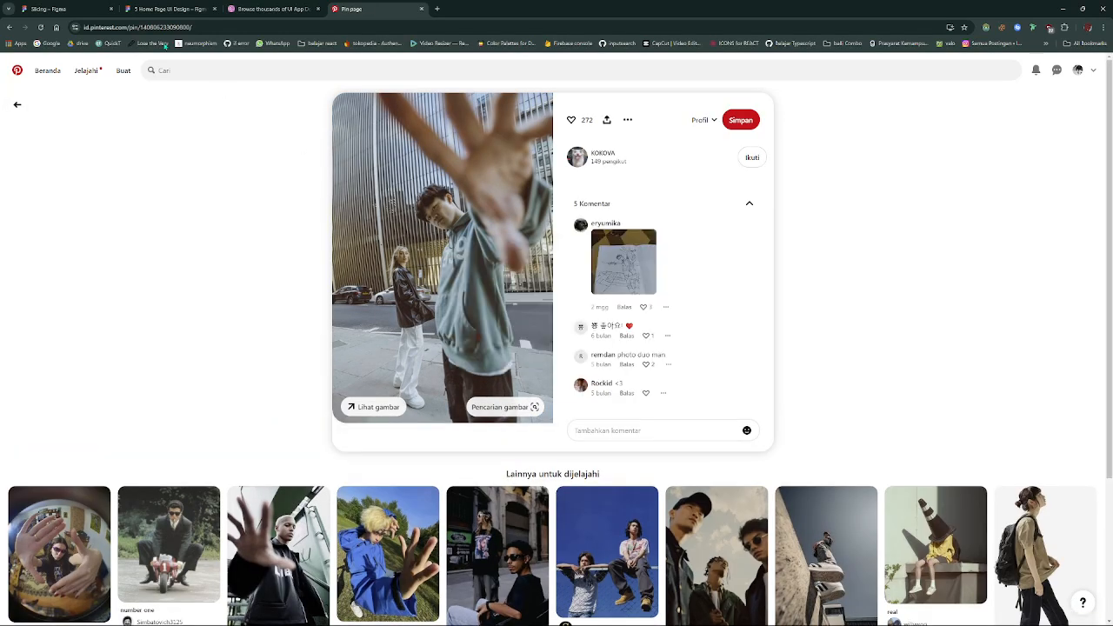
left_click(52, 9)
- Replace the image fill of the second-row card in the right column with the copied green-hoodie photo
left_click(735, 410)
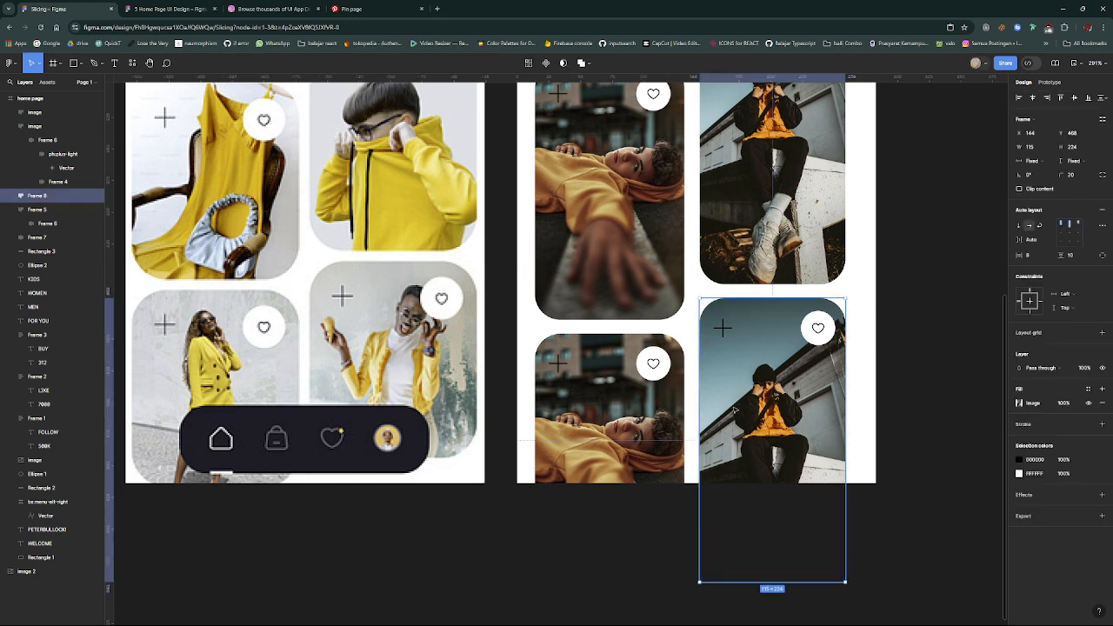
left_click(1018, 403)
key("ctrl+v")
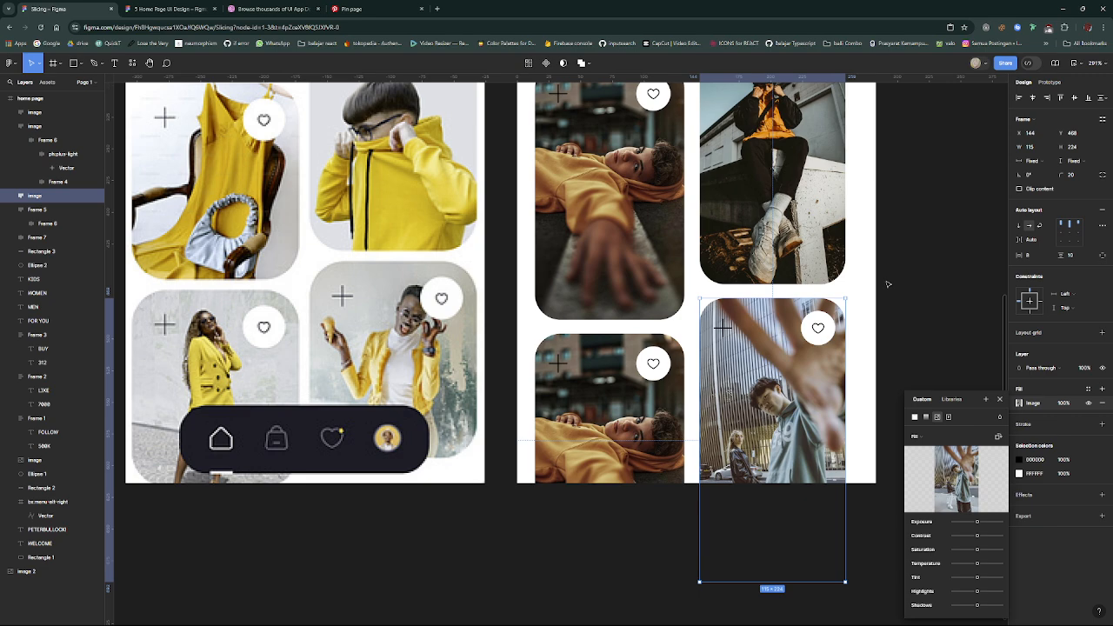
left_click(888, 285)
- Select the second-row card in the left column, copy Pinterest's related pin of the man sitting on a concrete ledge, and return to Figma
left_click(628, 416)
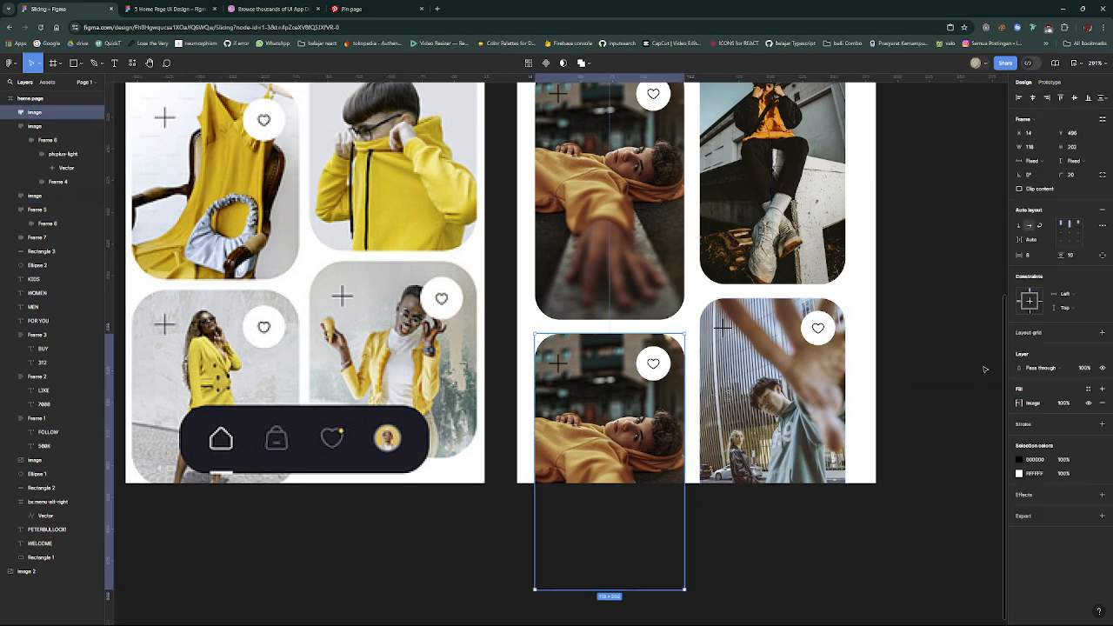
left_click(361, 7)
scroll(633, 179, "down", 4)
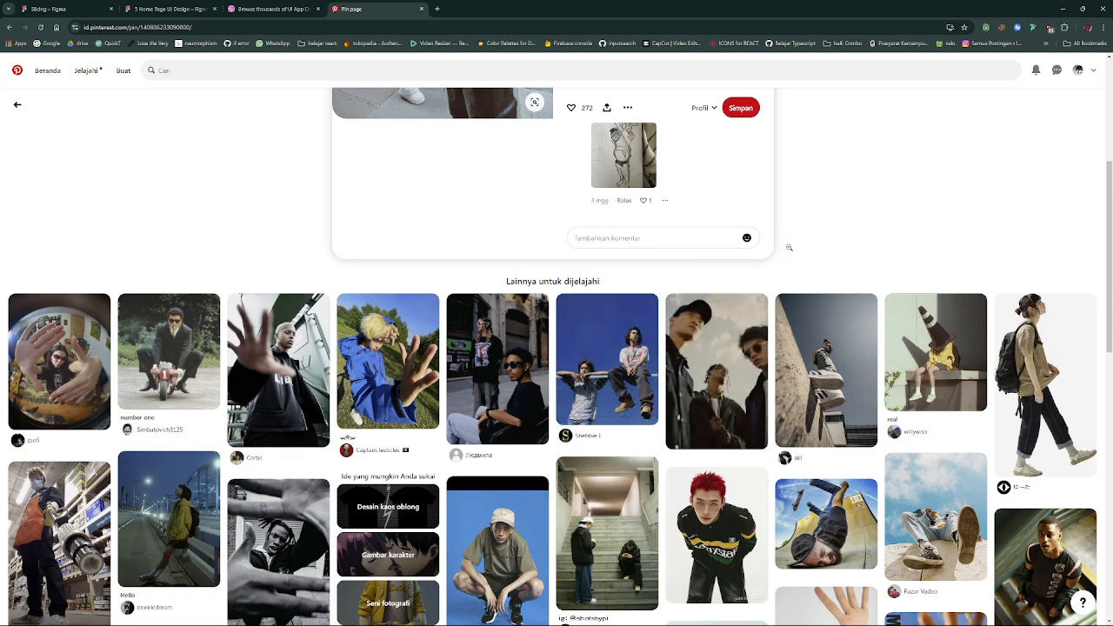
left_click(816, 330)
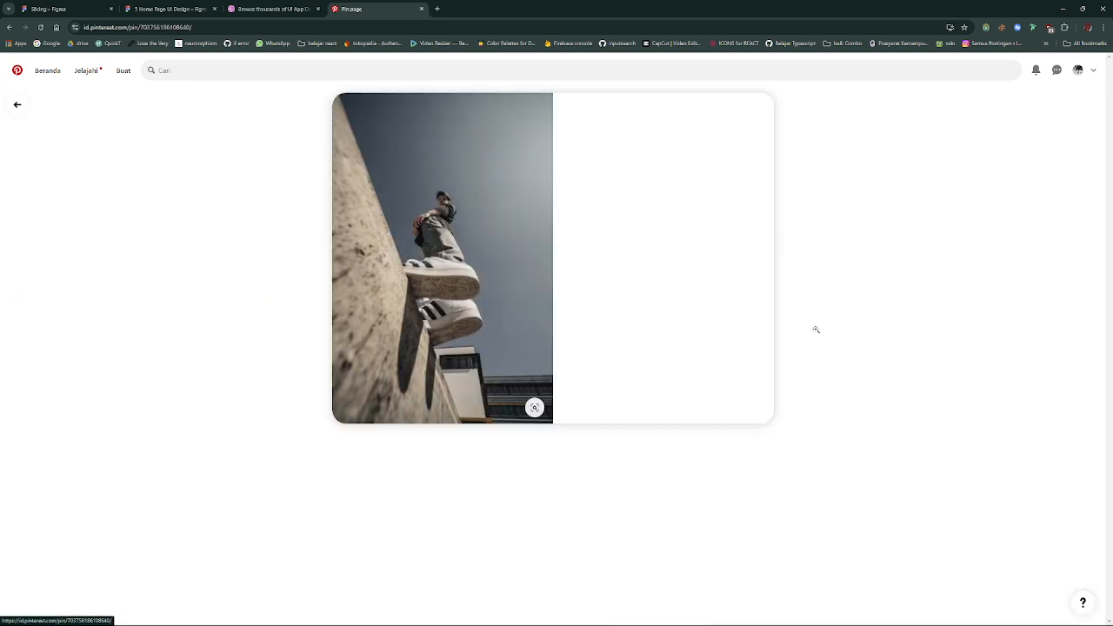
right_click(439, 183)
left_click(475, 215)
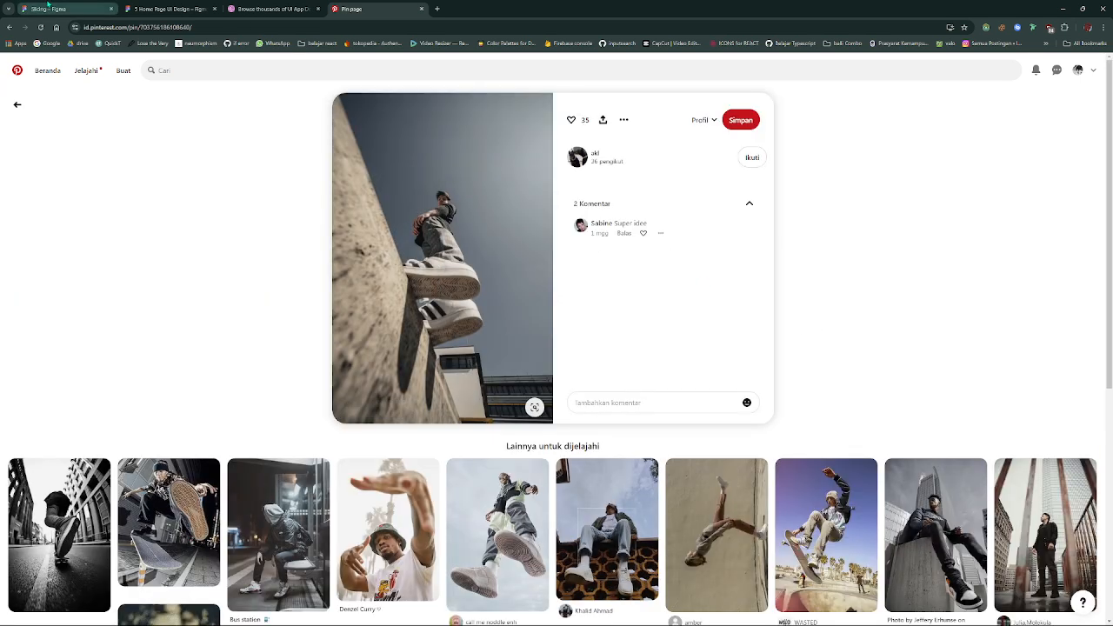
left_click(31, 7)
- Replace the image fill of the second-row card in the left column with the copied concrete-ledge photo
key("ctrl+v")
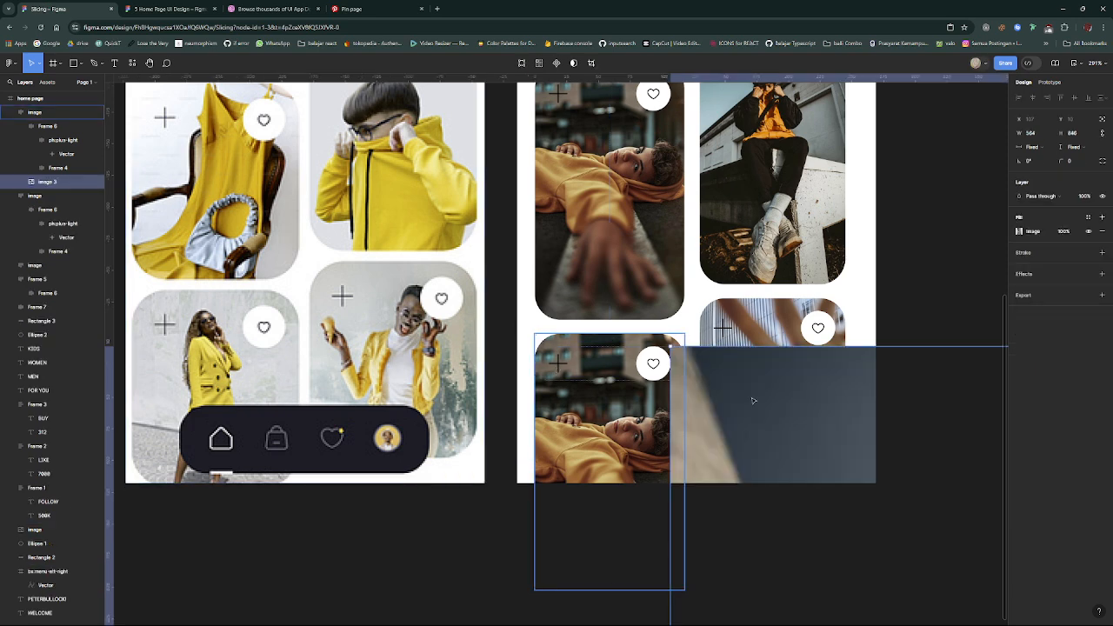
key("ctrl+z")
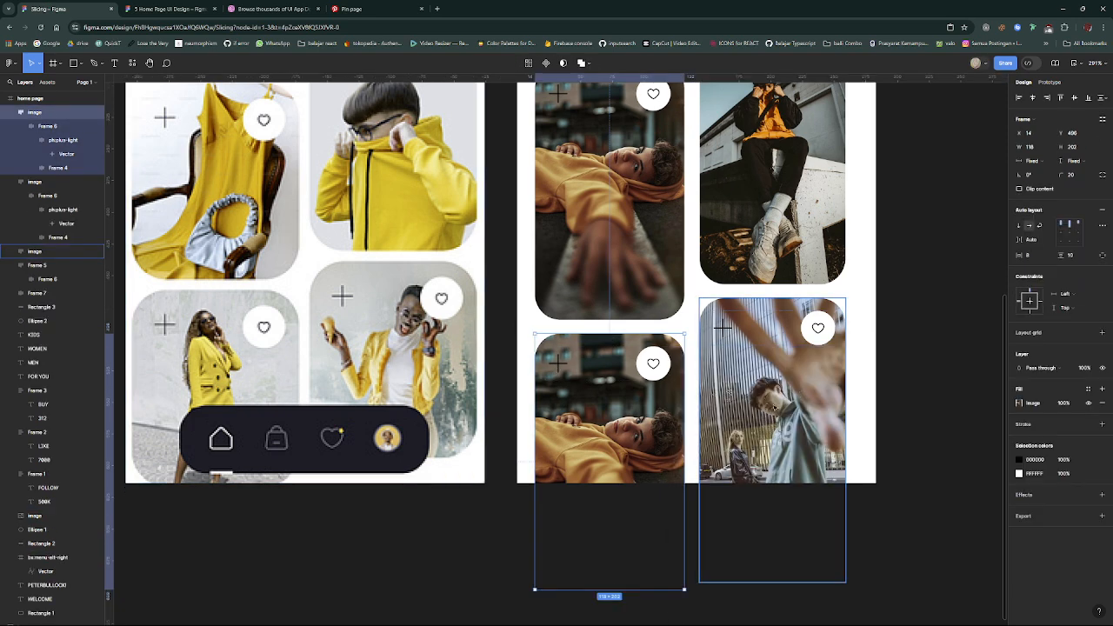
left_click(1048, 414)
key("ctrl+v")
left_click(839, 545)
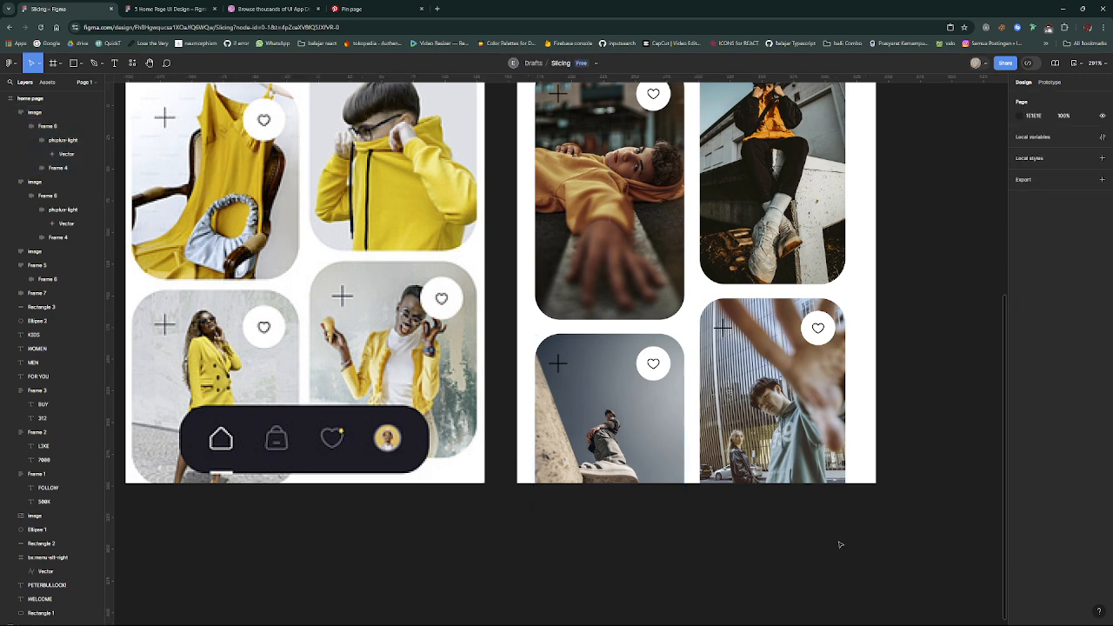
scroll(840, 544, "up", 3)
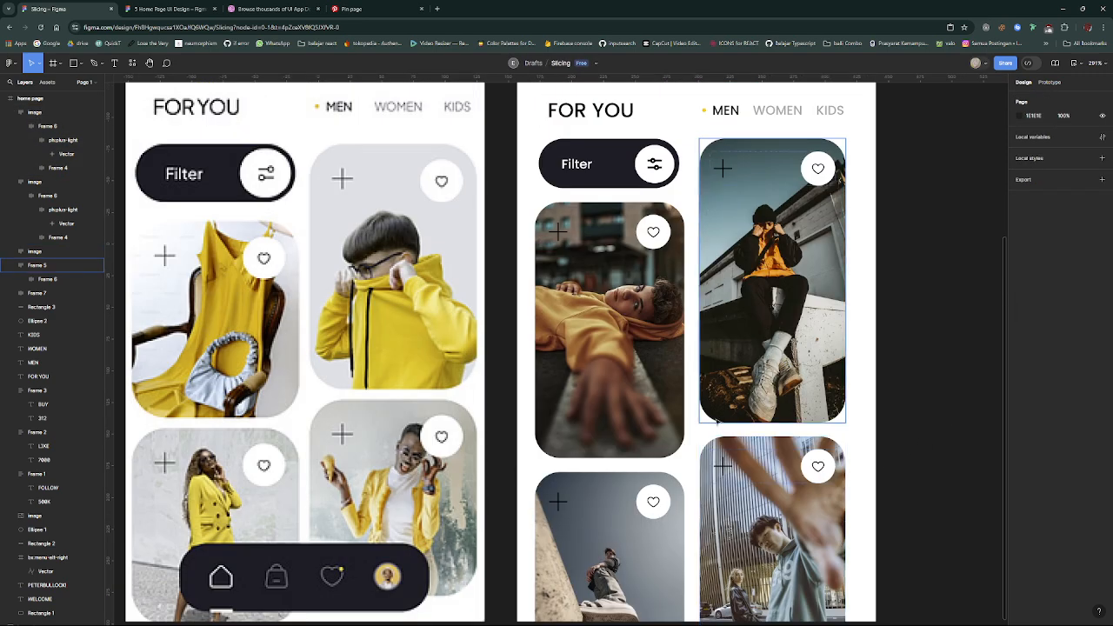
scroll(720, 395, "down", 3)
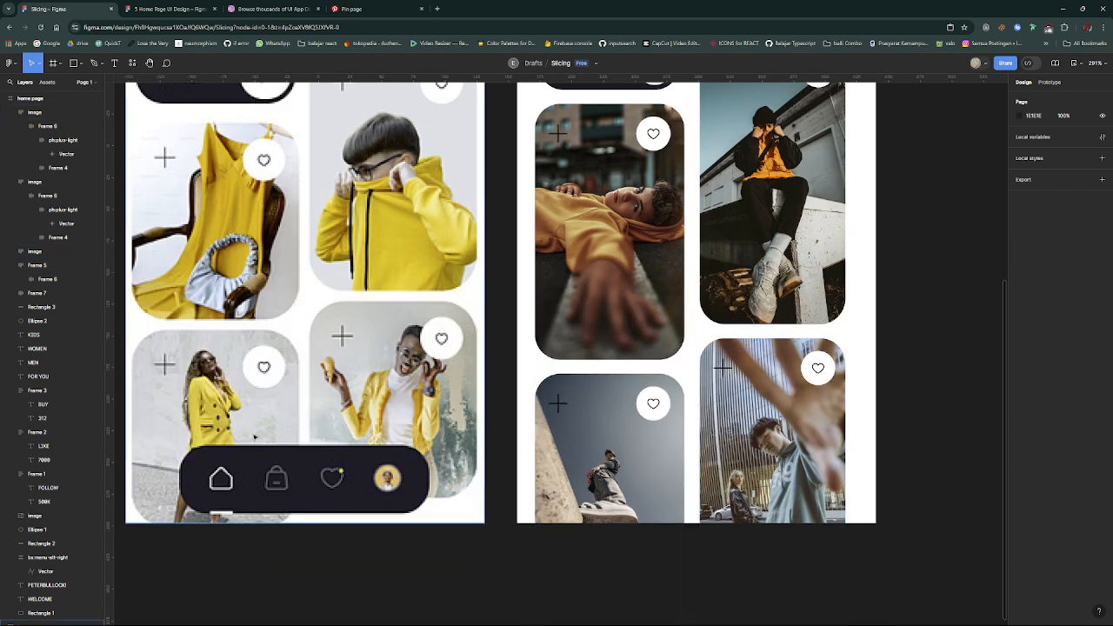
key("t")
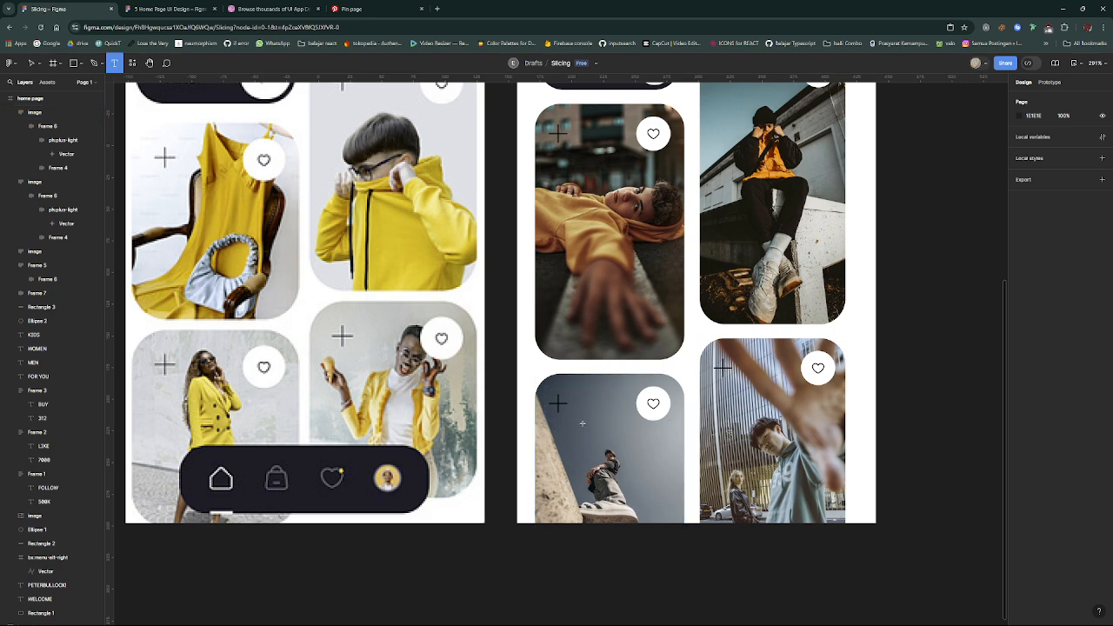
key("r")
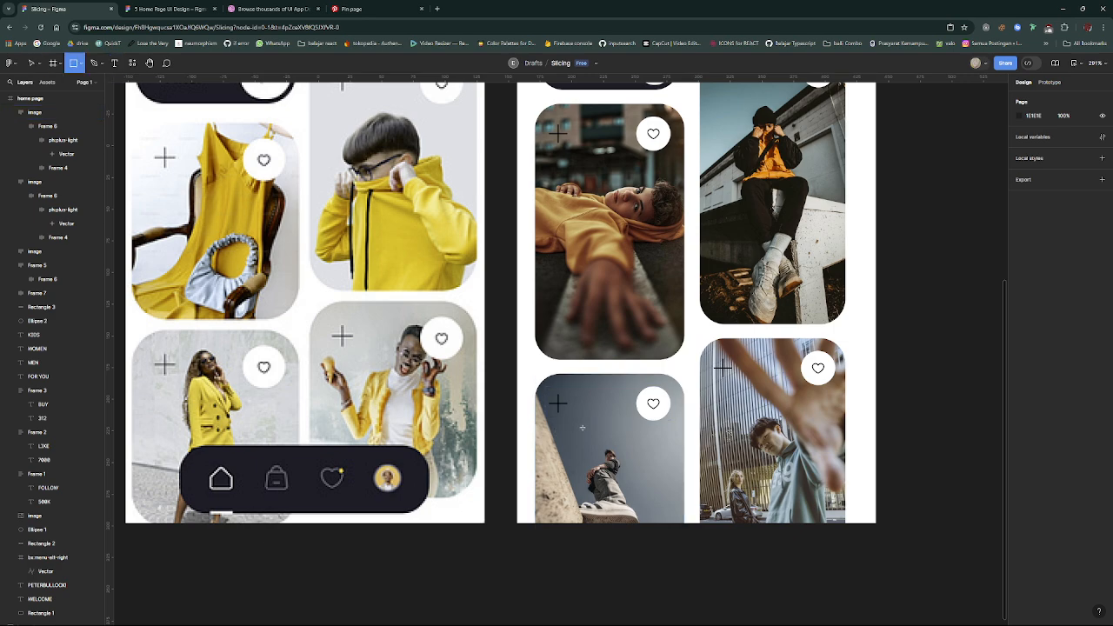
left_click_drag(544, 388, 810, 475)
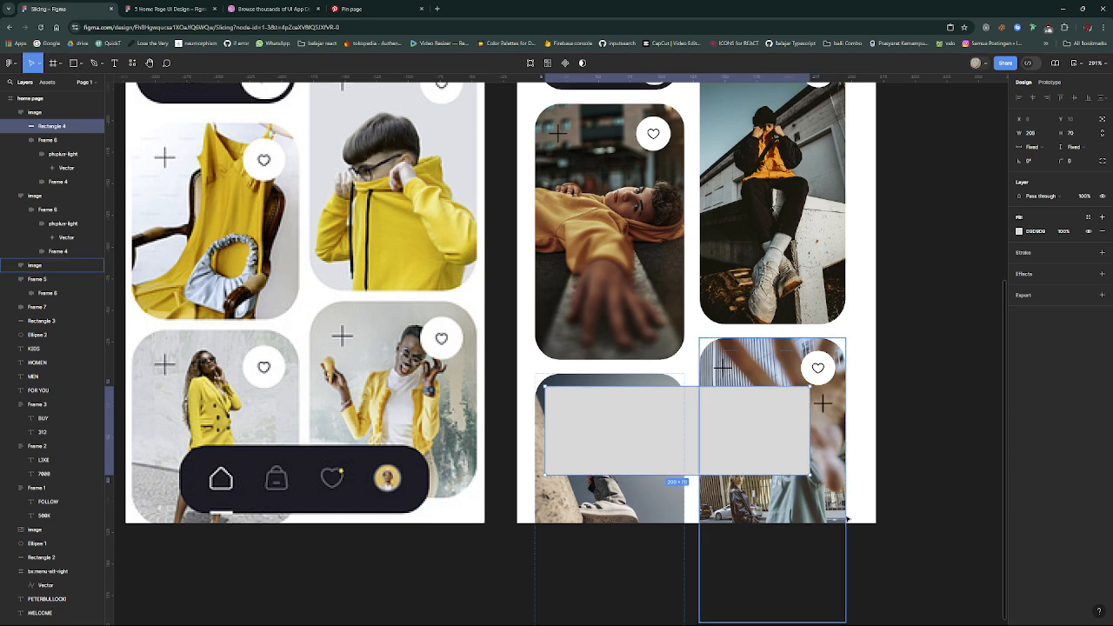
key("Delete")
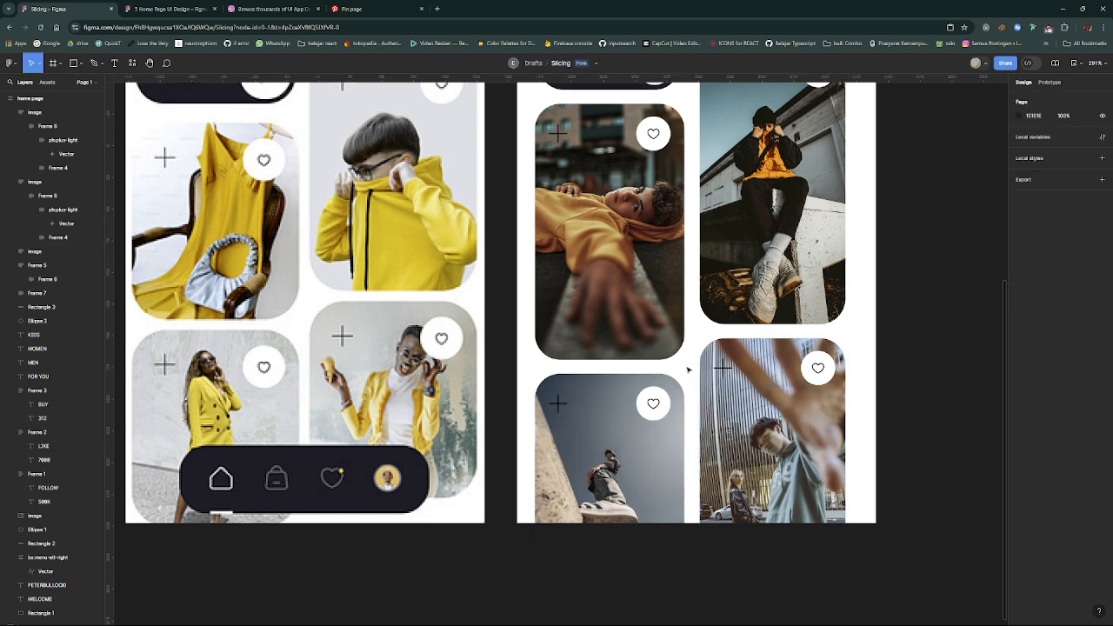
key("r")
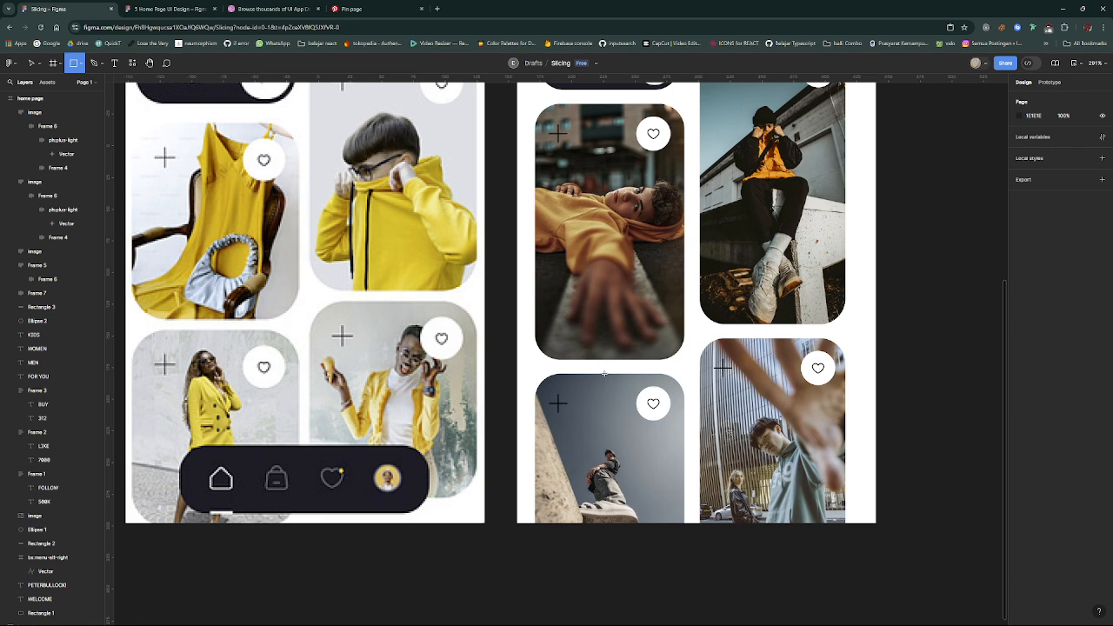
left_click_drag(604, 374, 726, 451)
key("ctrl+z")
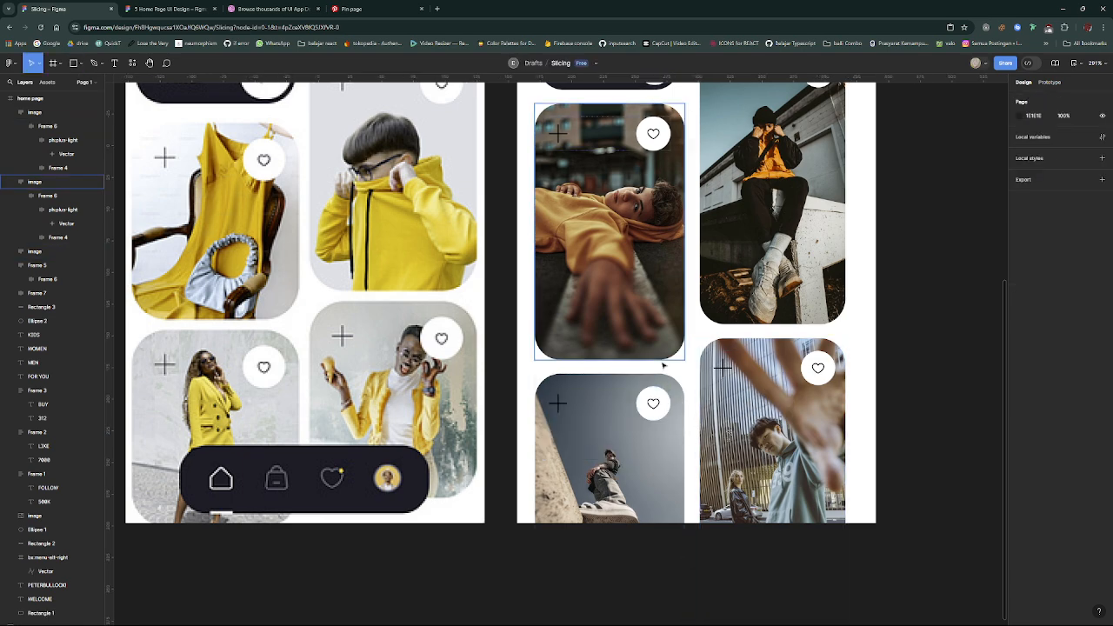
- Draw a rectangle for the navigation bar, centre it horizontally near the home page frame's bottom edge and size it to 178 × 50
key("r")
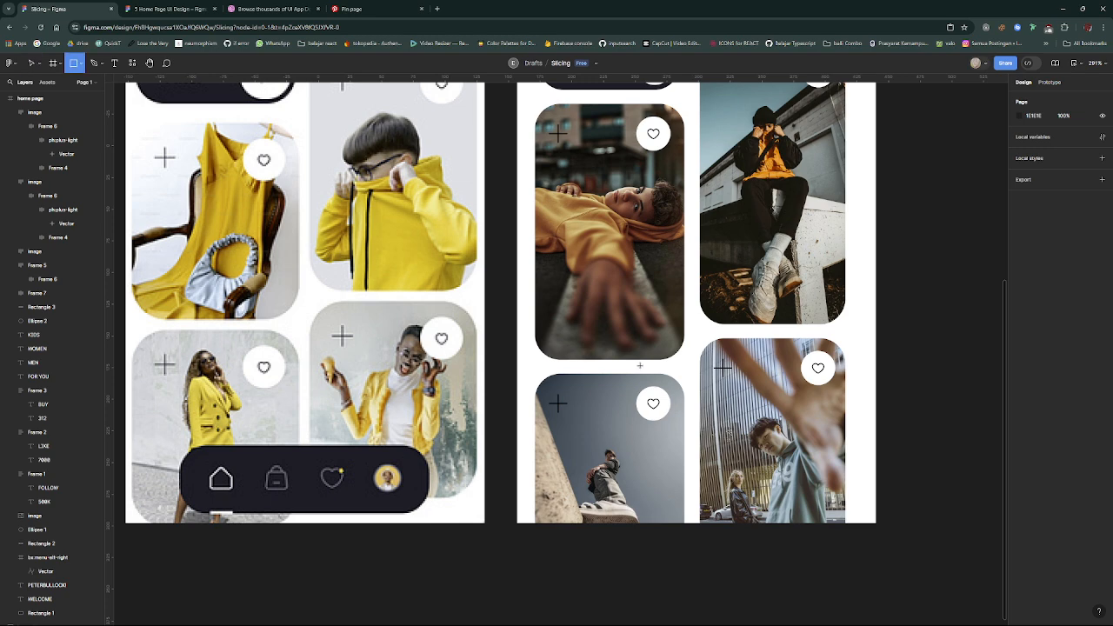
left_click_drag(640, 366, 864, 439)
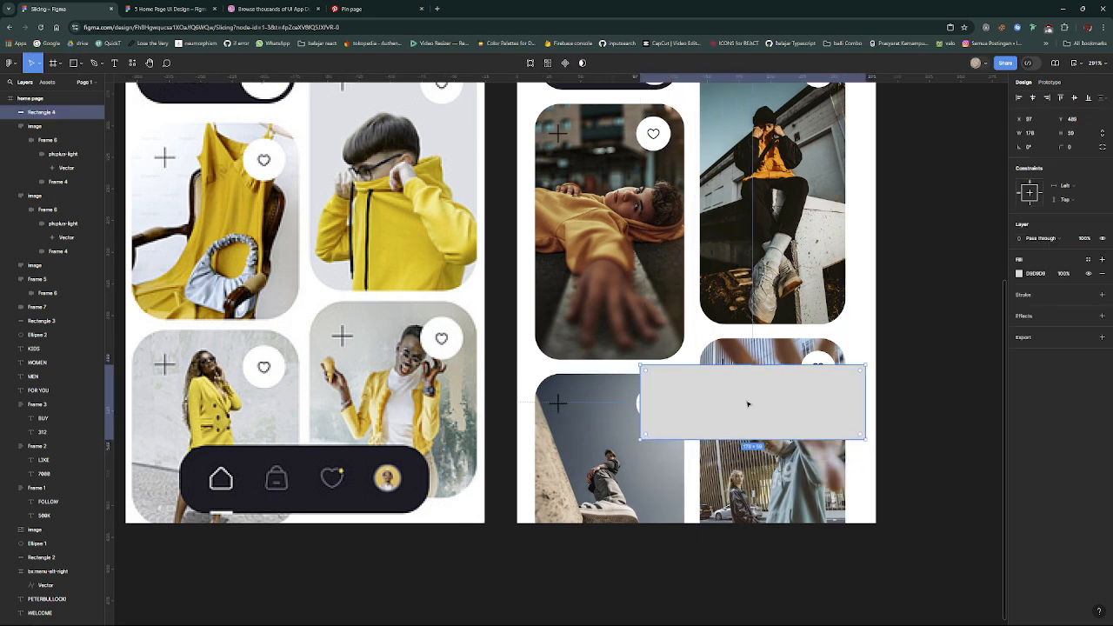
left_click_drag(751, 403, 708, 465)
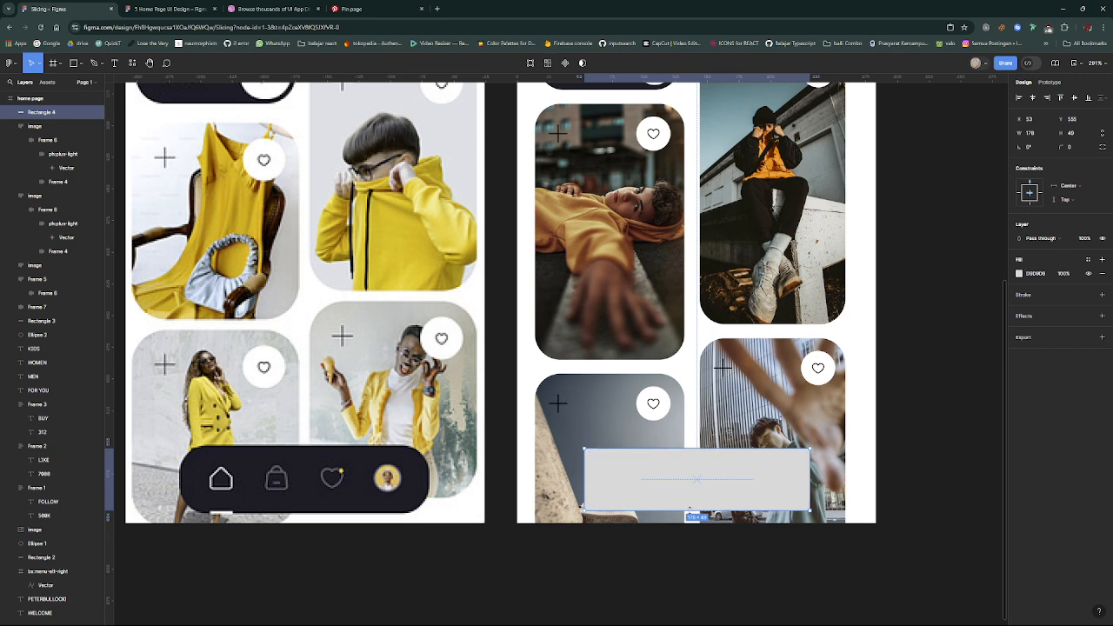
left_click_drag(689, 509, 689, 511)
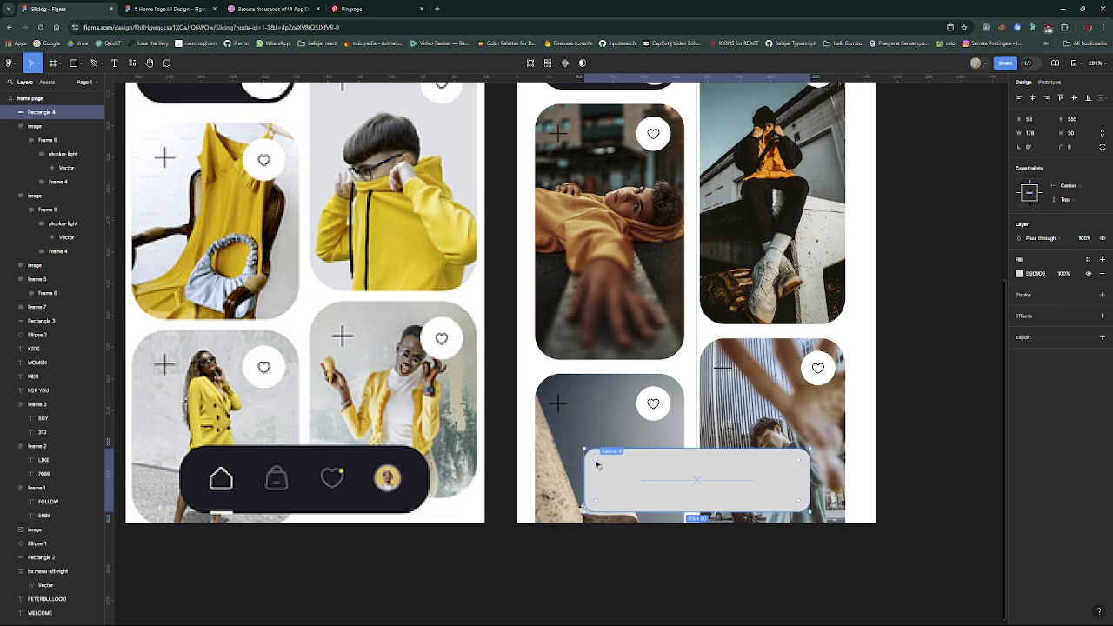
- Round the navigation bar rectangle's corners to 12 and fill it with the dark colour sampled from the reference navigation bar
left_click_drag(596, 465, 598, 468)
key("i")
left_click(366, 462)
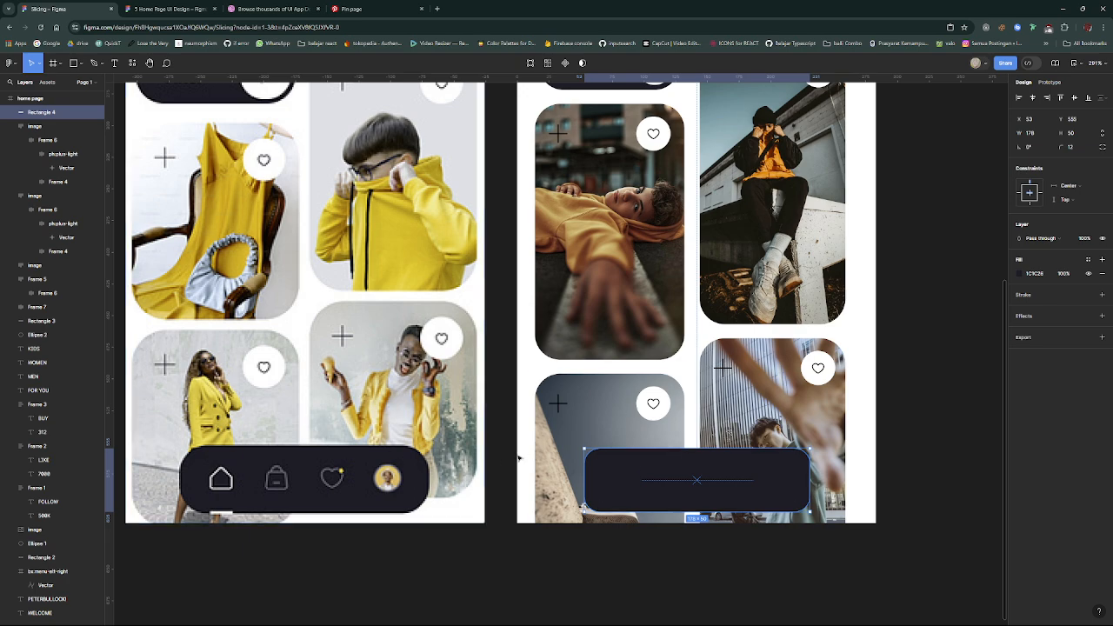
right_click(637, 481)
left_click(637, 481)
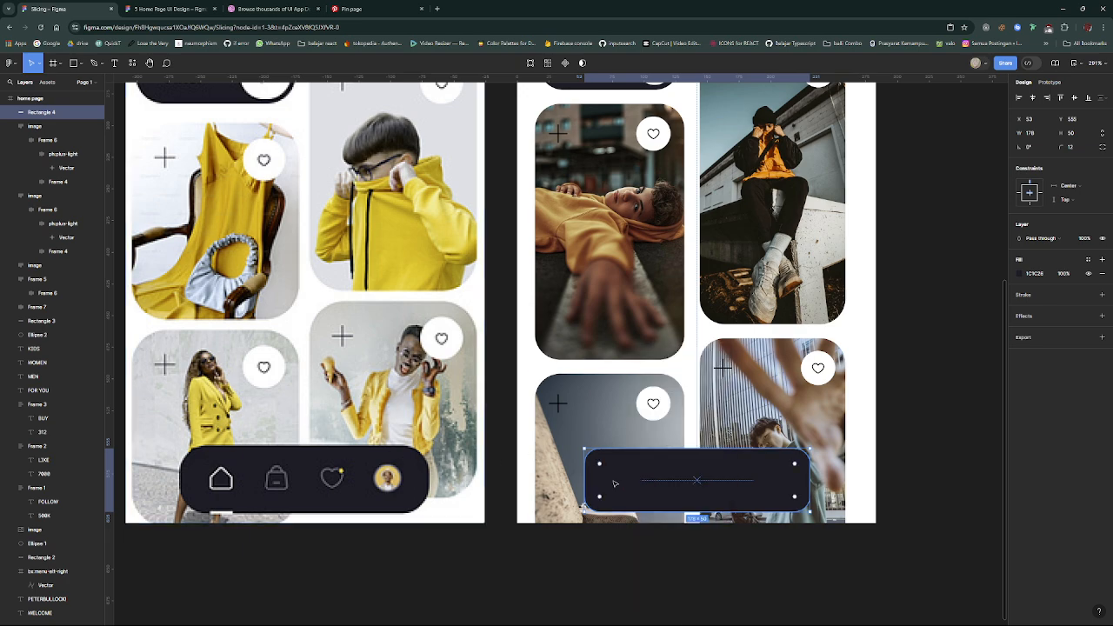
- Try to draw a short indicator line with the Pen tool along the navigation bar's bottom edge
scroll(641, 485, "up", 5)
scroll(641, 485, "down", 1)
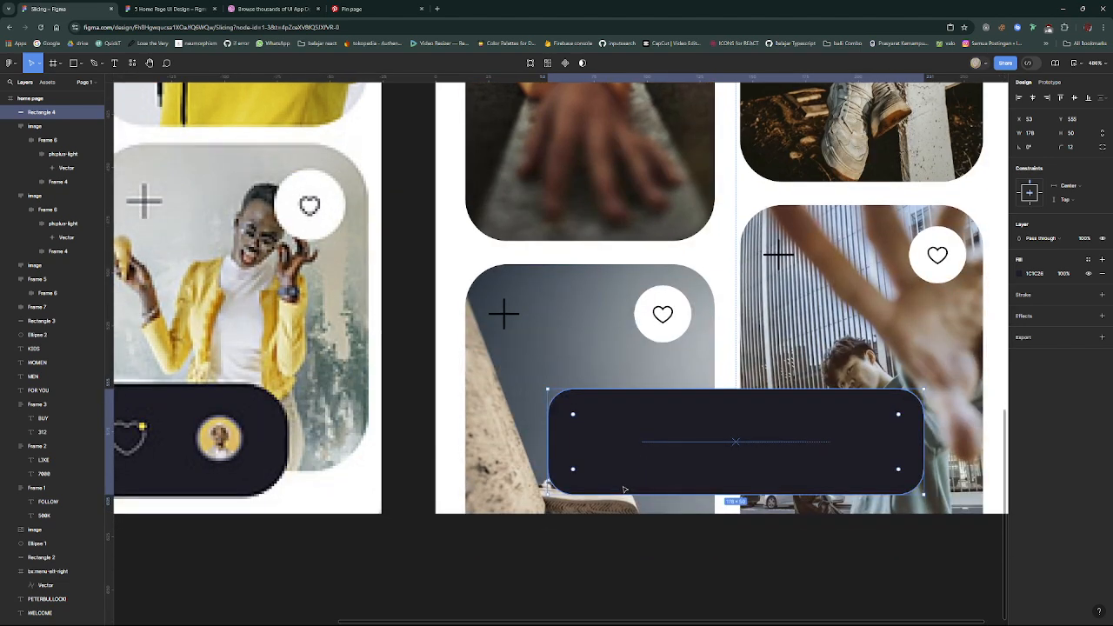
key("p")
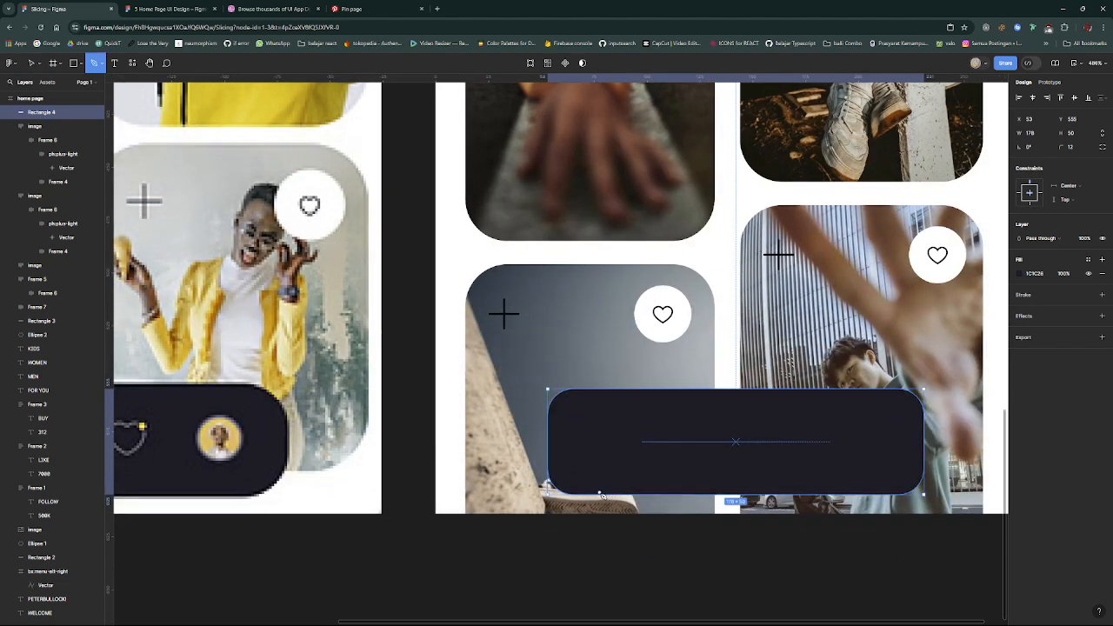
left_click(600, 495)
scroll(853, 346, "down", 5)
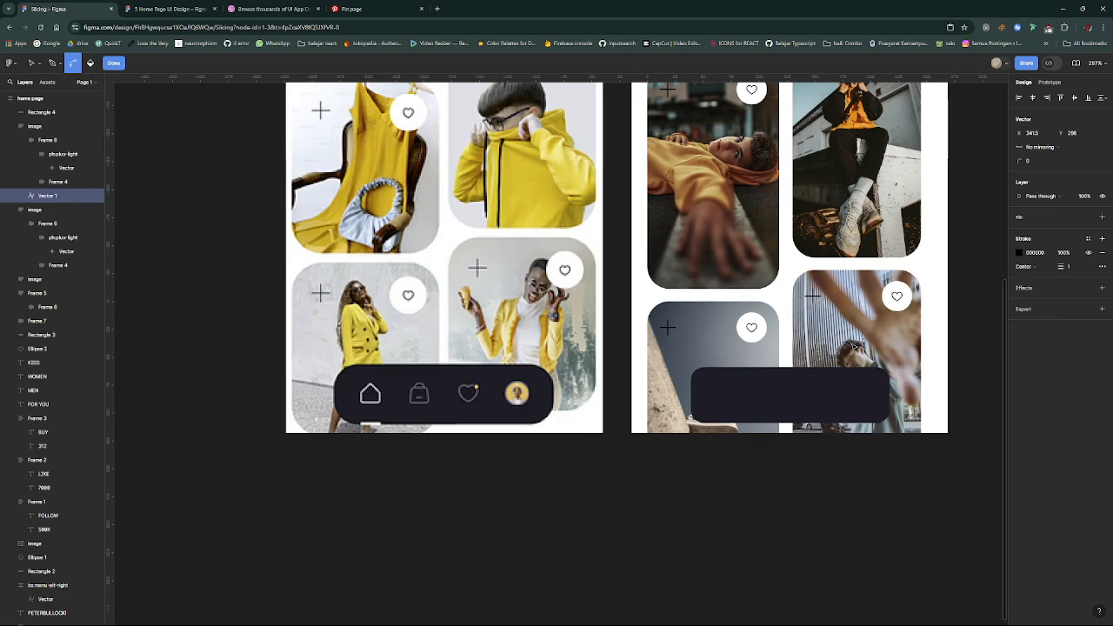
key("Escape")
left_click(751, 409)
scroll(751, 409, "up", 6)
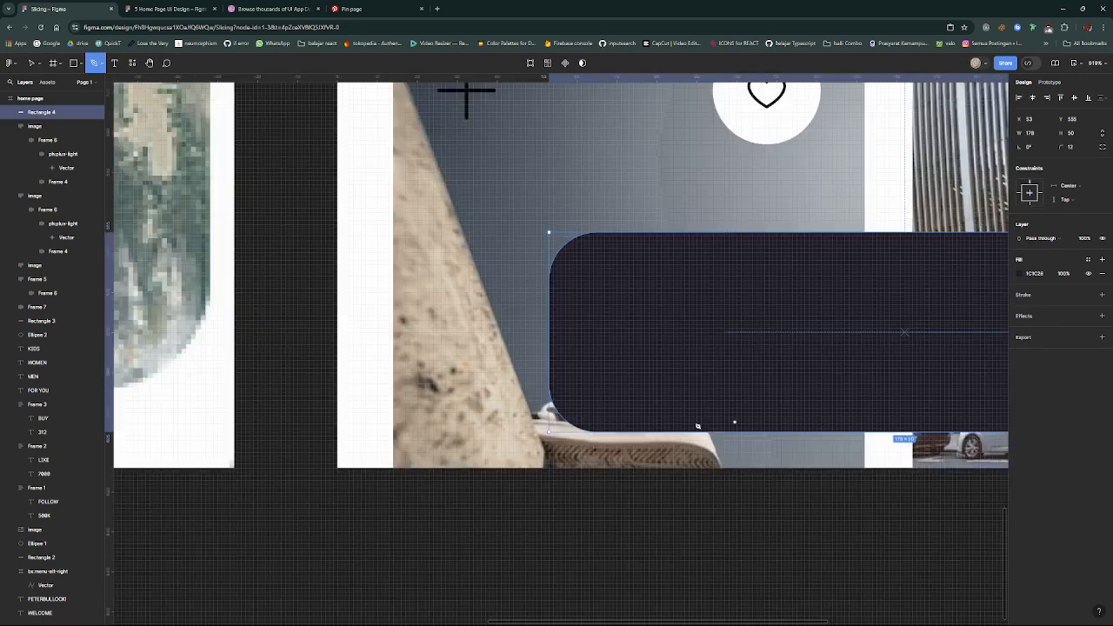
left_click(661, 429)
left_click(662, 431)
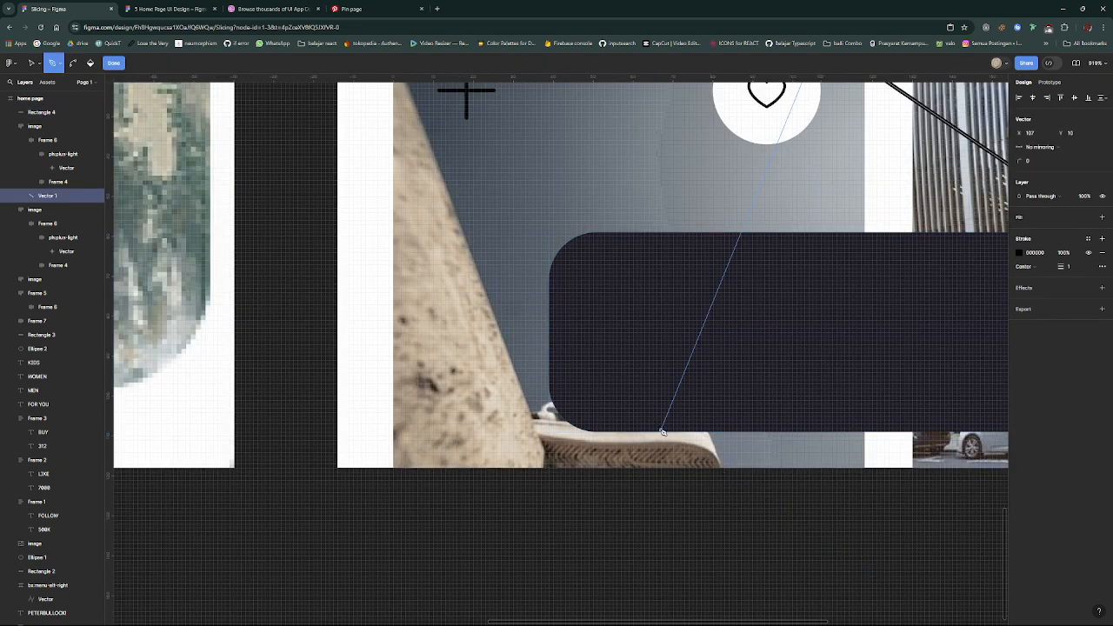
scroll(879, 484, "down", 8)
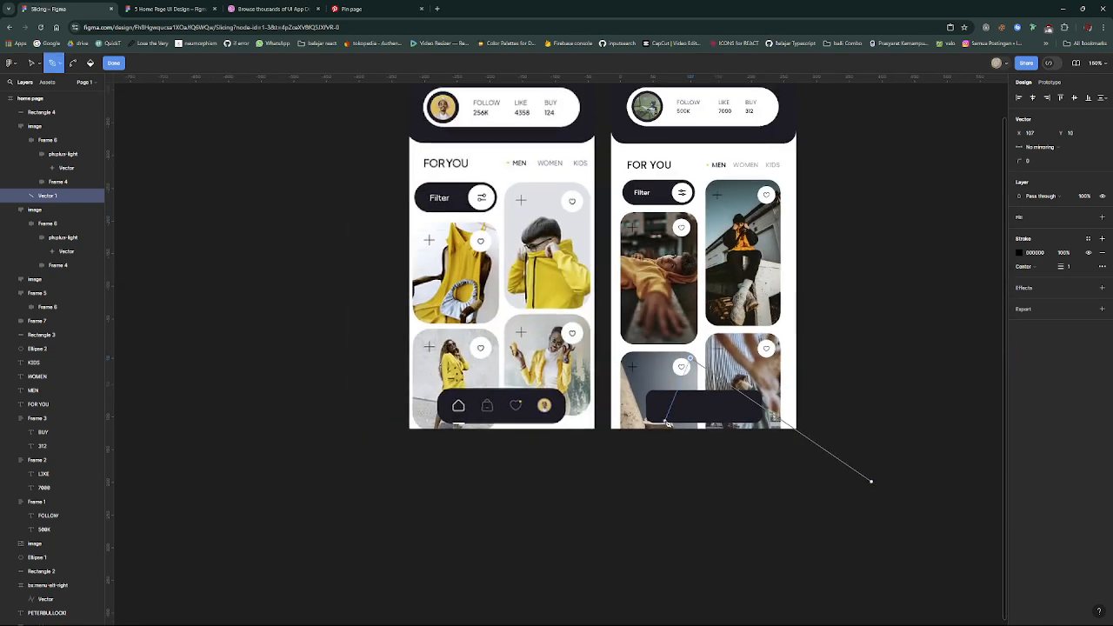
key("Escape")
left_click(666, 425)
scroll(666, 424, "up", 8)
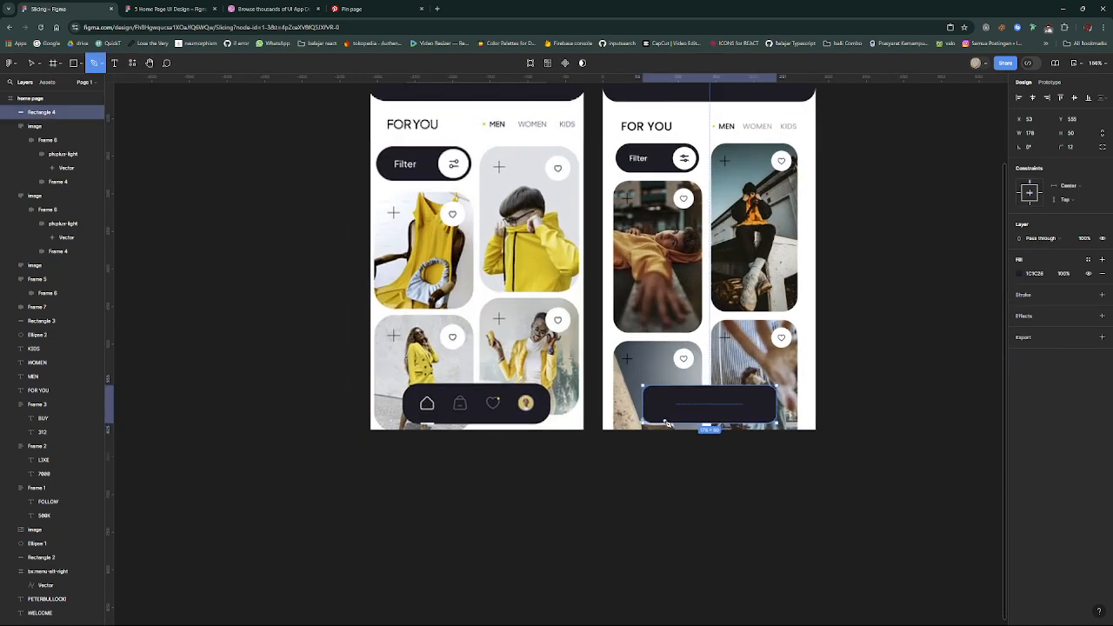
left_click(642, 432)
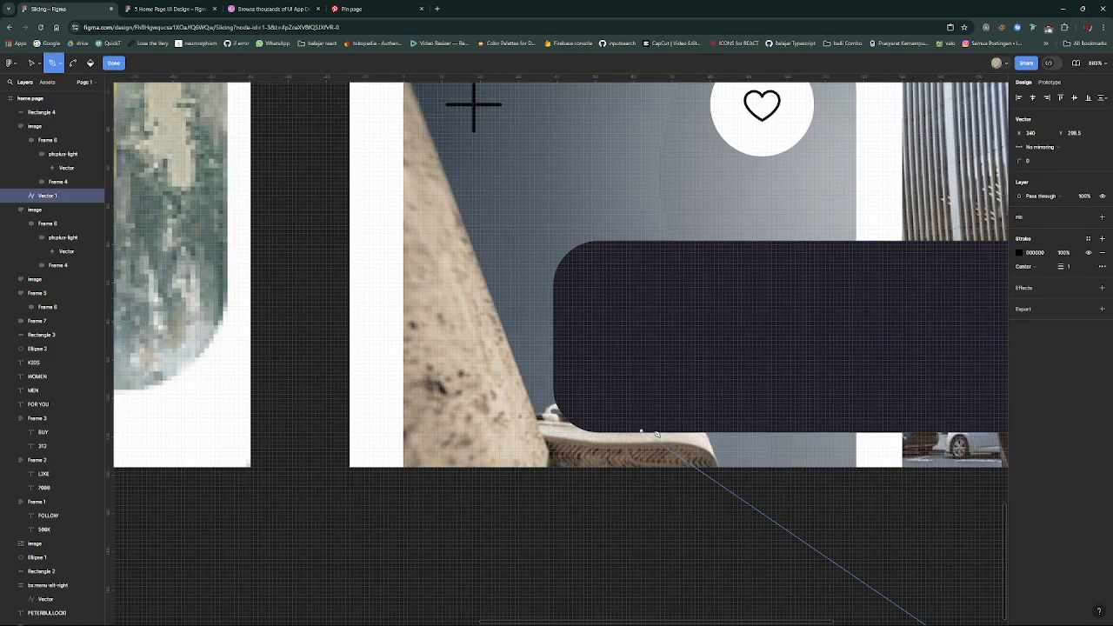
left_click(666, 428)
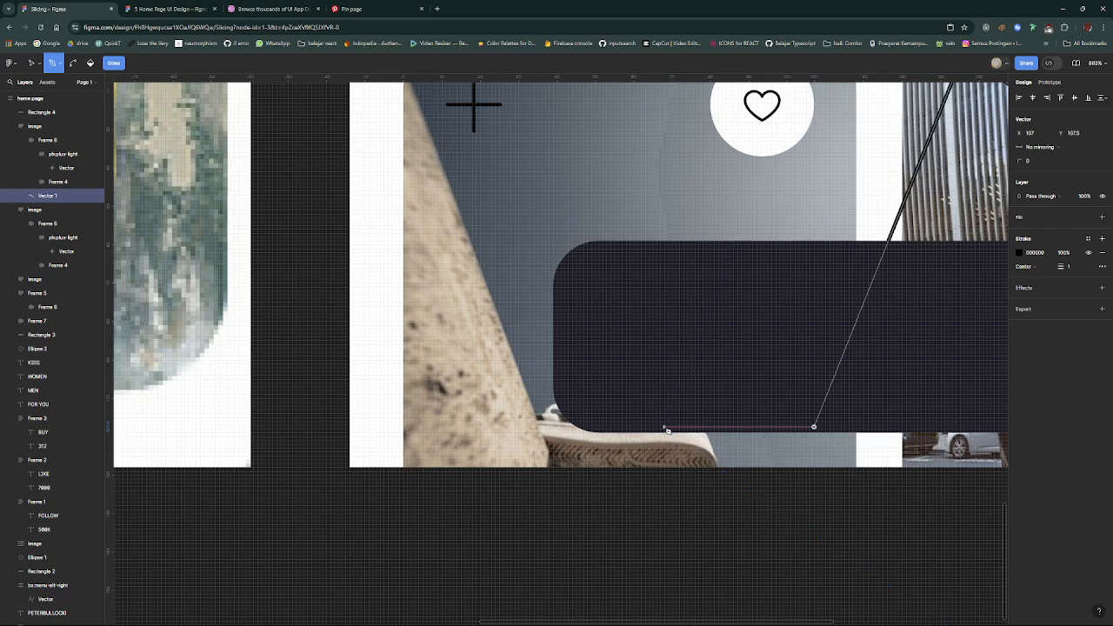
scroll(761, 426, "down", 5)
scroll(678, 460, "down", 7)
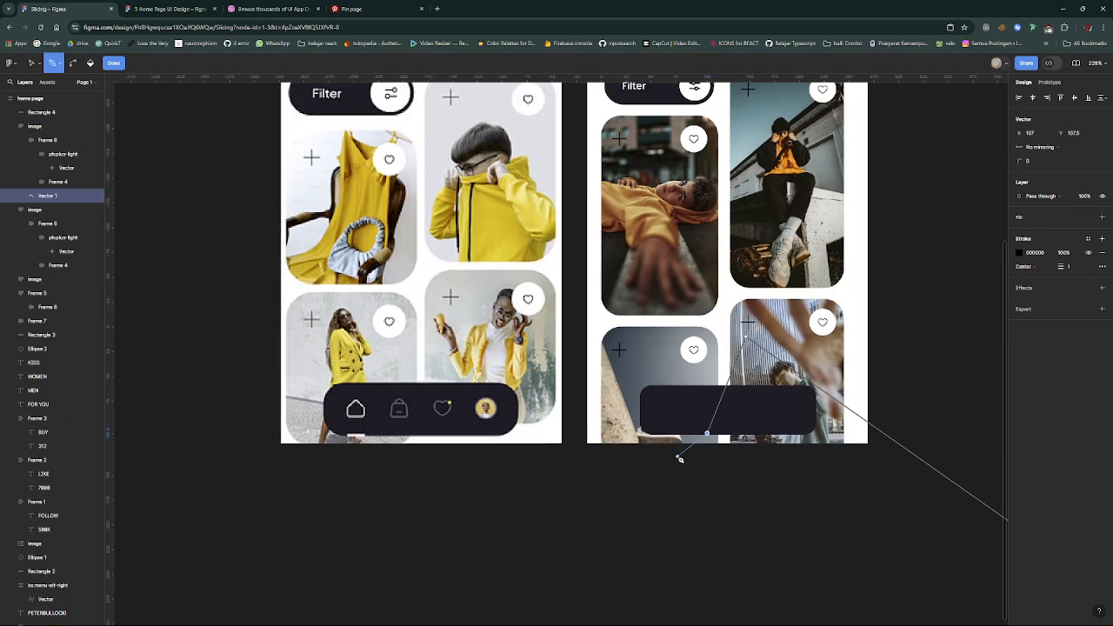
left_click(693, 466)
left_click(670, 499)
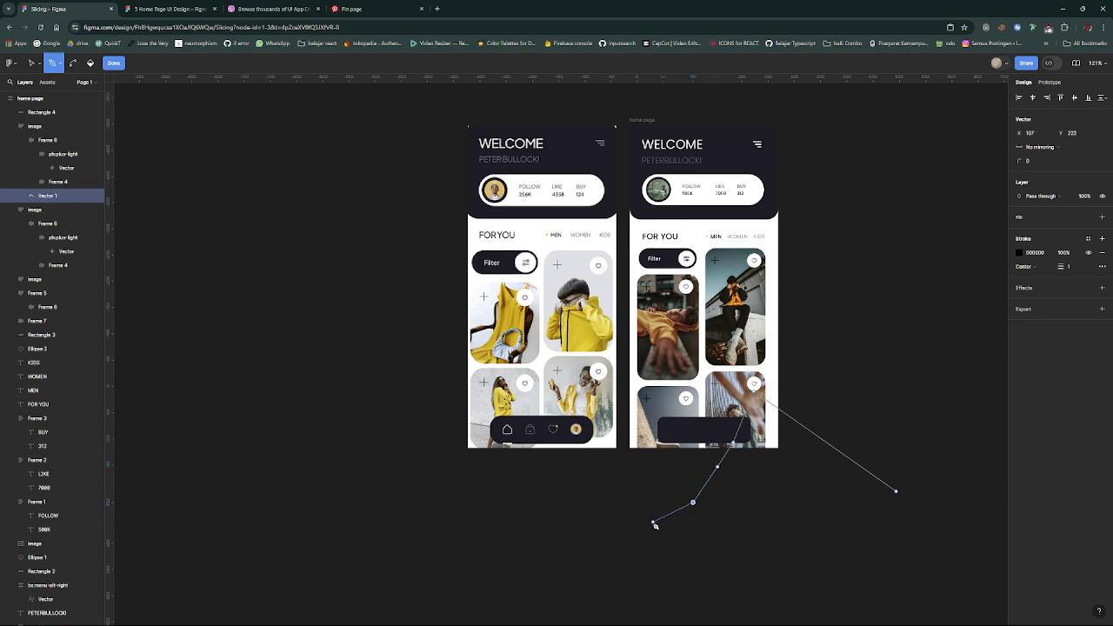
left_click(652, 523)
left_click_drag(615, 534, 478, 519)
left_click(577, 534)
left_click(477, 519)
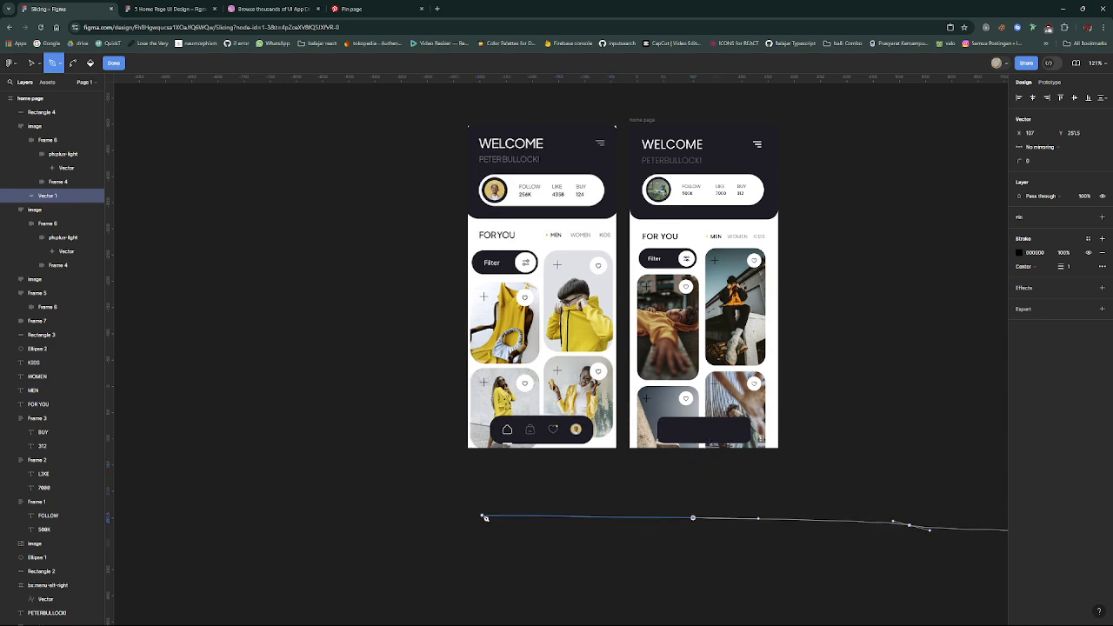
key("ctrl+z")
key("ctrl+z")
key("ctrl+z")
key("ctrl+z")
key("ctrl+z")
key("ctrl+z")
key("ctrl+z")
key("ctrl+z")
key("ctrl+z")
key("ctrl+z")
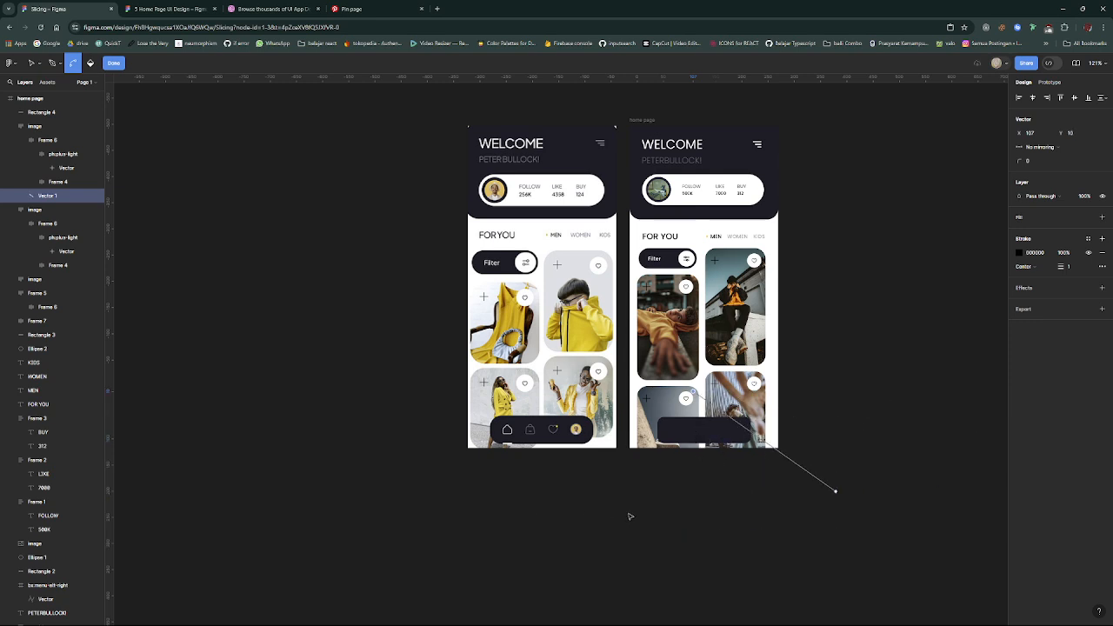
key("ctrl+z")
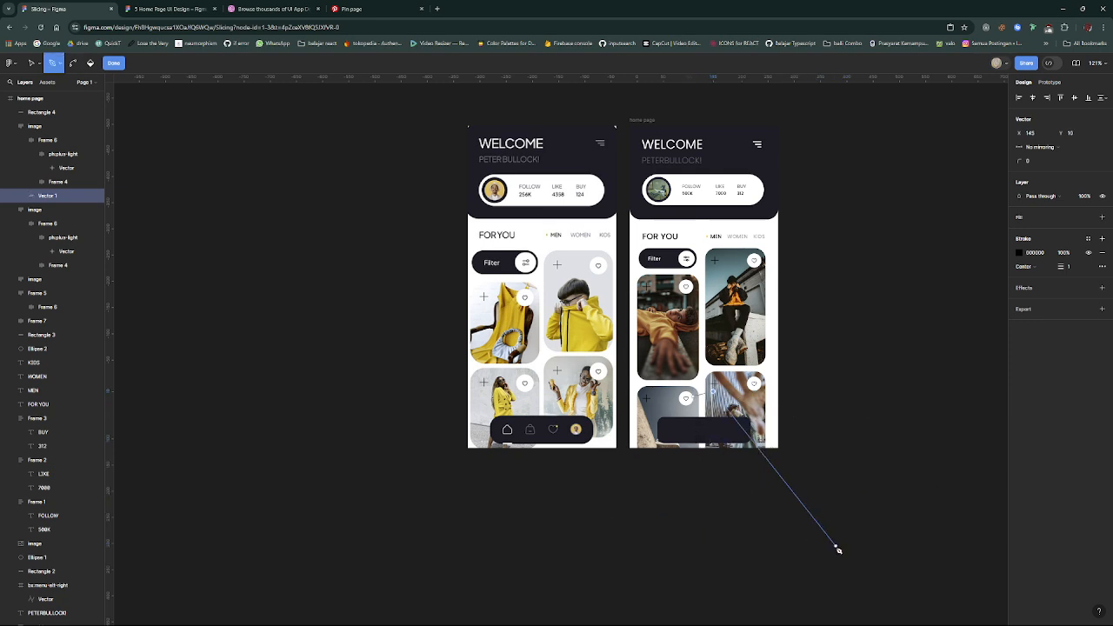
left_click(878, 284)
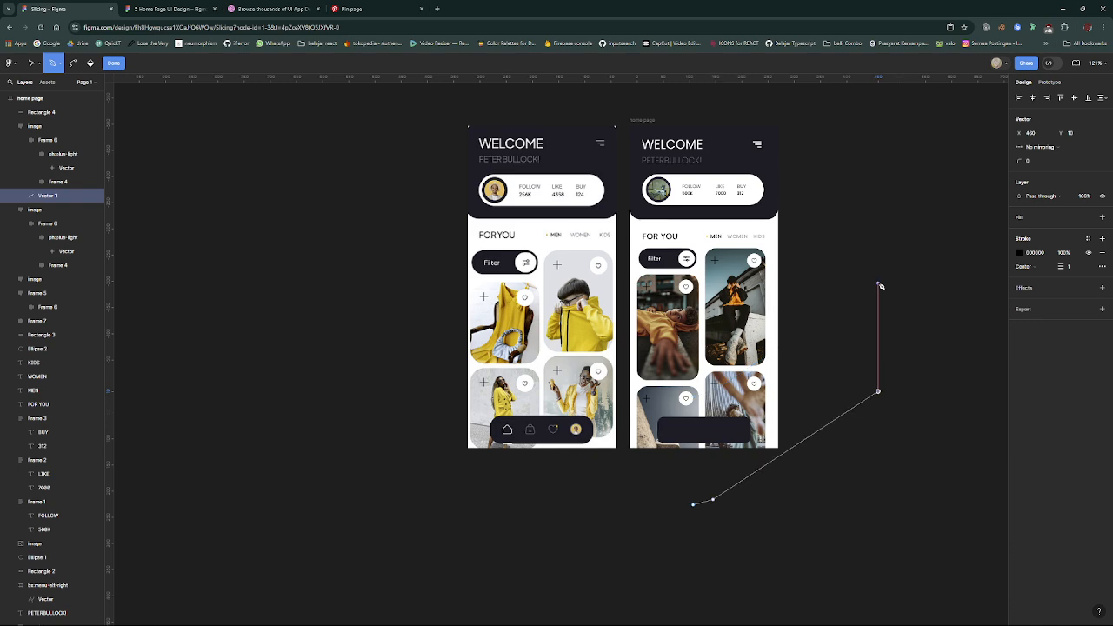
left_click(858, 244)
left_click(367, 413)
scroll(379, 415, "down", 4)
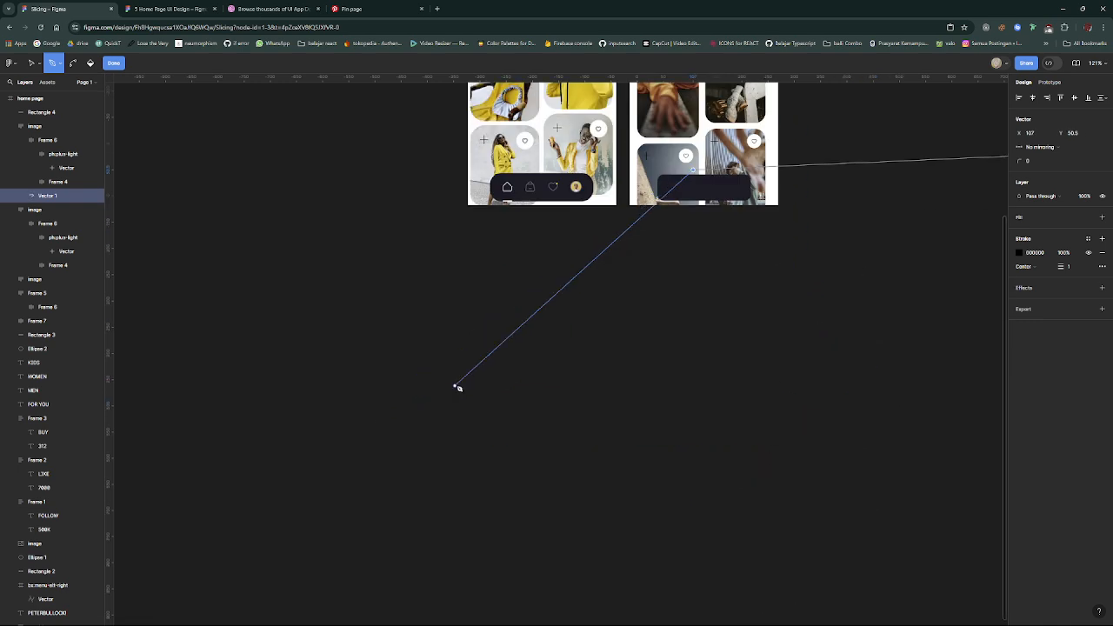
left_click(455, 385)
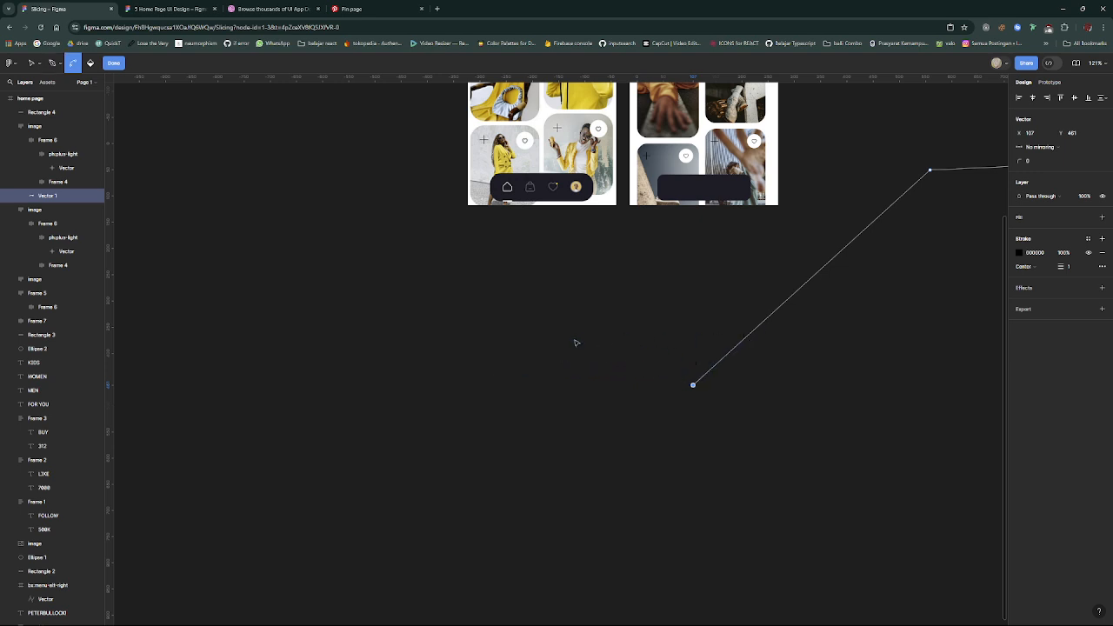
key("ctrl+z")
key("ctrl+z")
key("ctrl+z")
key("ctrl+z")
key("ctrl+z")
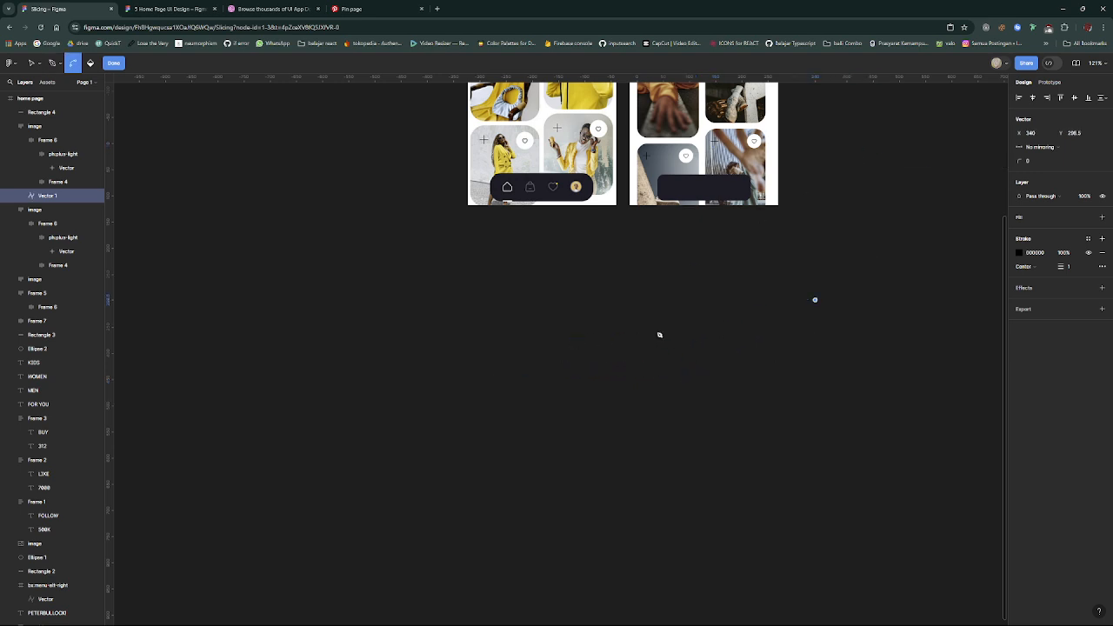
key("ctrl+z")
- Try the indicator line again with the Pen tool and delete the stray vector path from the concrete-ledge card
scroll(690, 281, "up", 6)
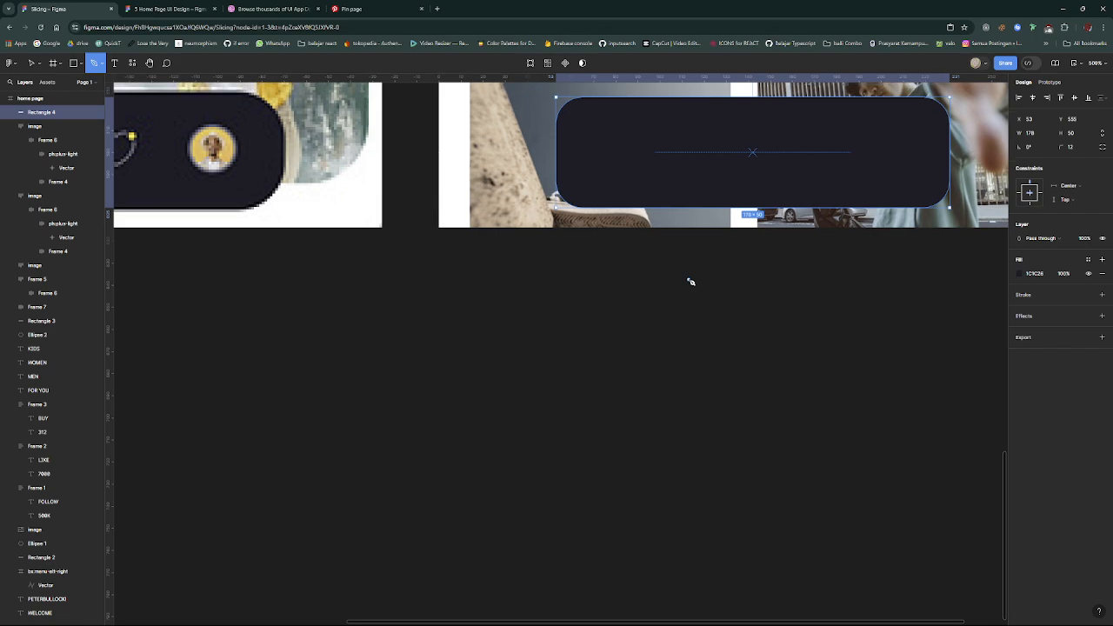
scroll(707, 301, "up", 5)
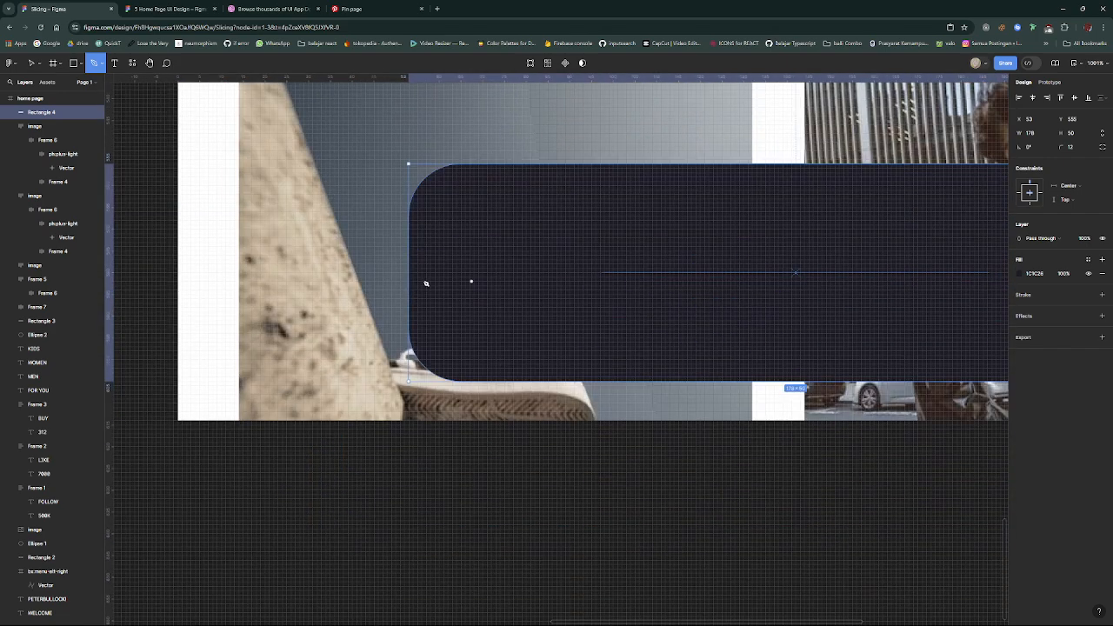
left_click(359, 286)
left_click_drag(960, 496, 748, 511)
scroll(876, 494, "down", 3)
scroll(851, 490, "down", 3)
scroll(748, 522, "down", 5)
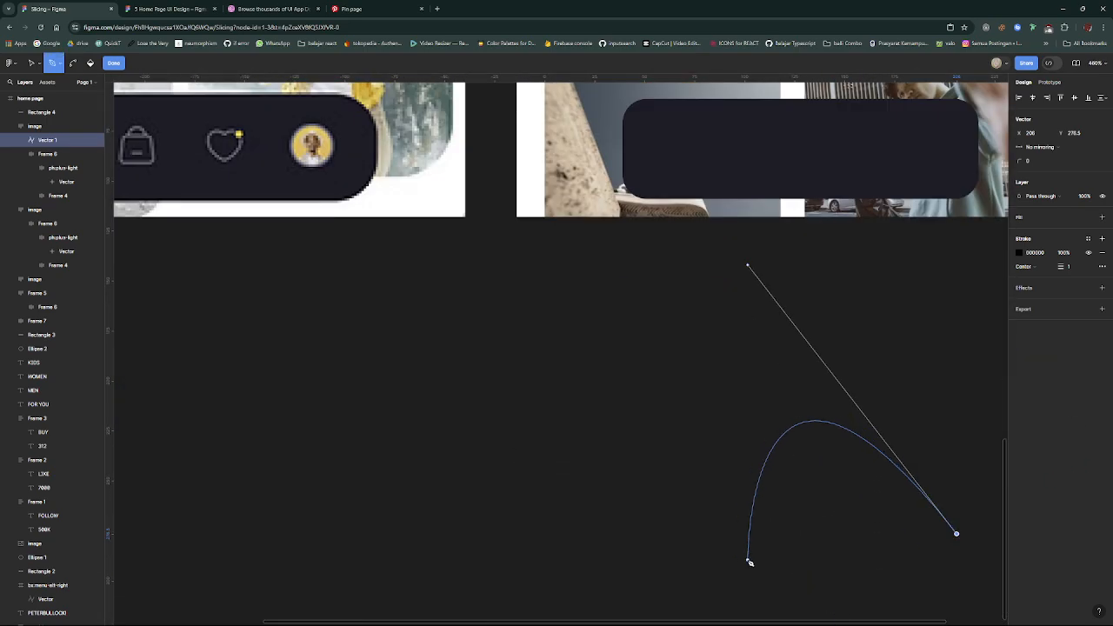
left_click(749, 561)
left_click_drag(773, 183, 769, 110)
left_click(664, 246)
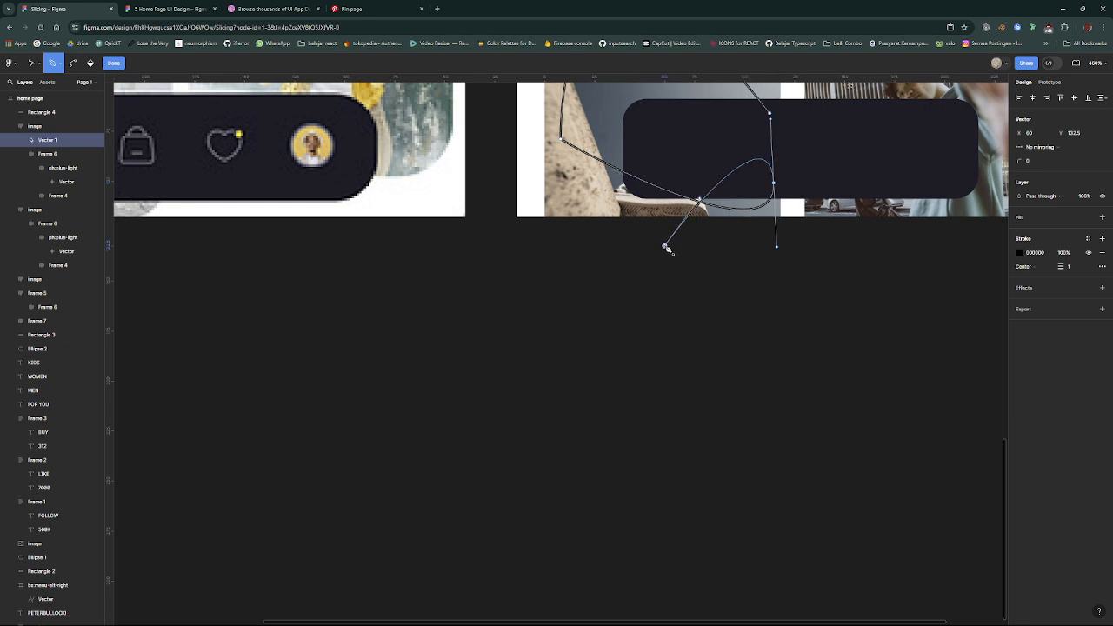
scroll(663, 306, "up", 3)
left_click(690, 249)
left_click_drag(736, 290, 803, 395)
left_click(808, 390)
left_click(857, 334)
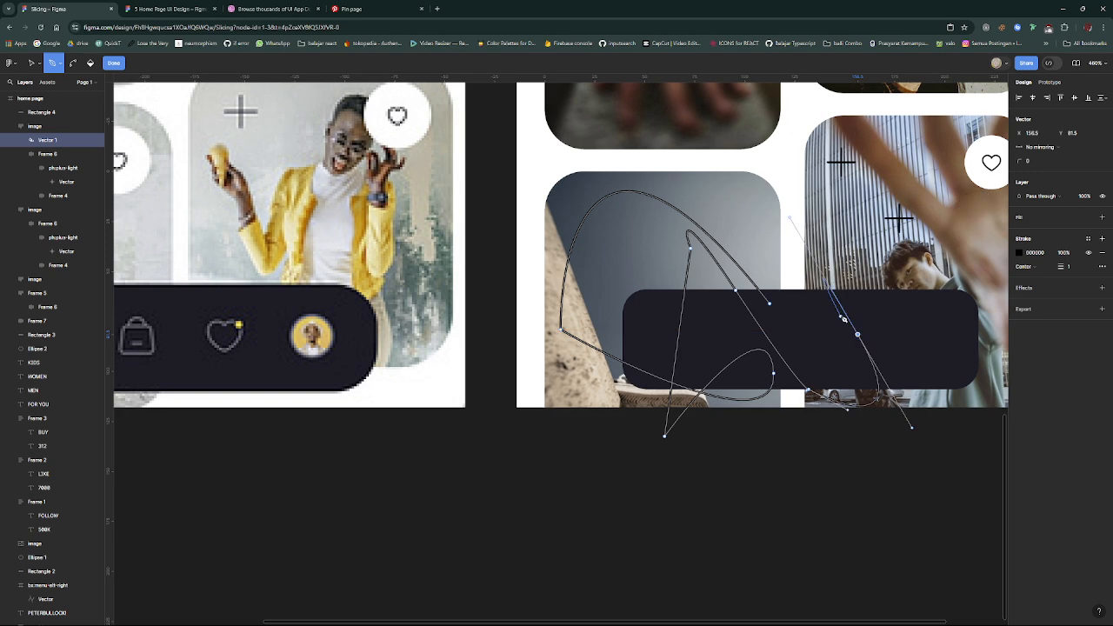
key("ctrl+z")
key("Escape")
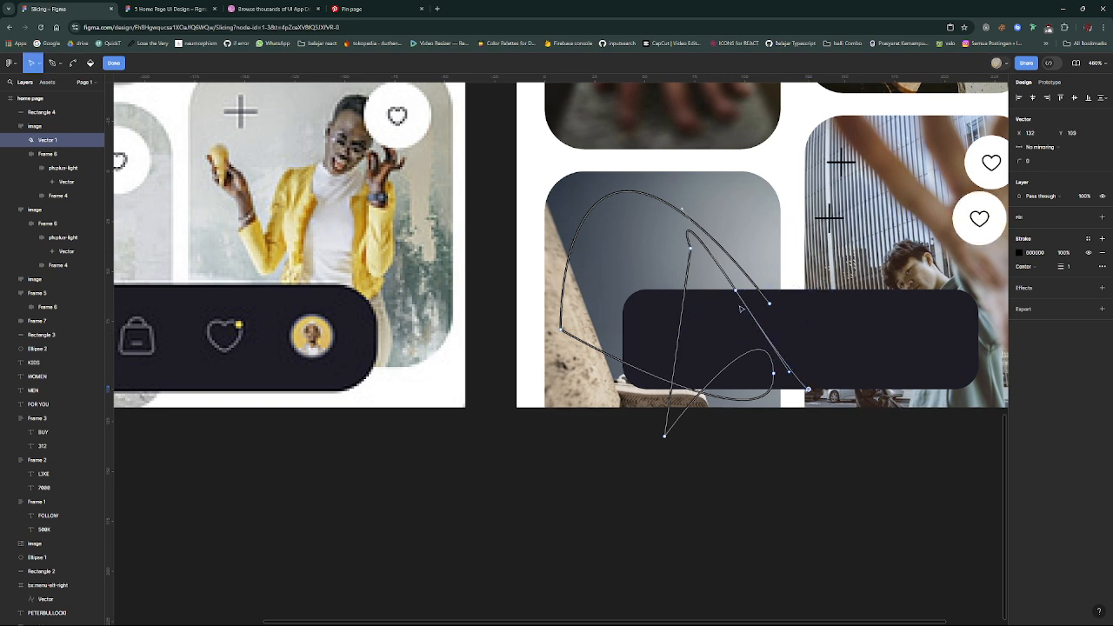
key("Escape")
key("ctrl+z")
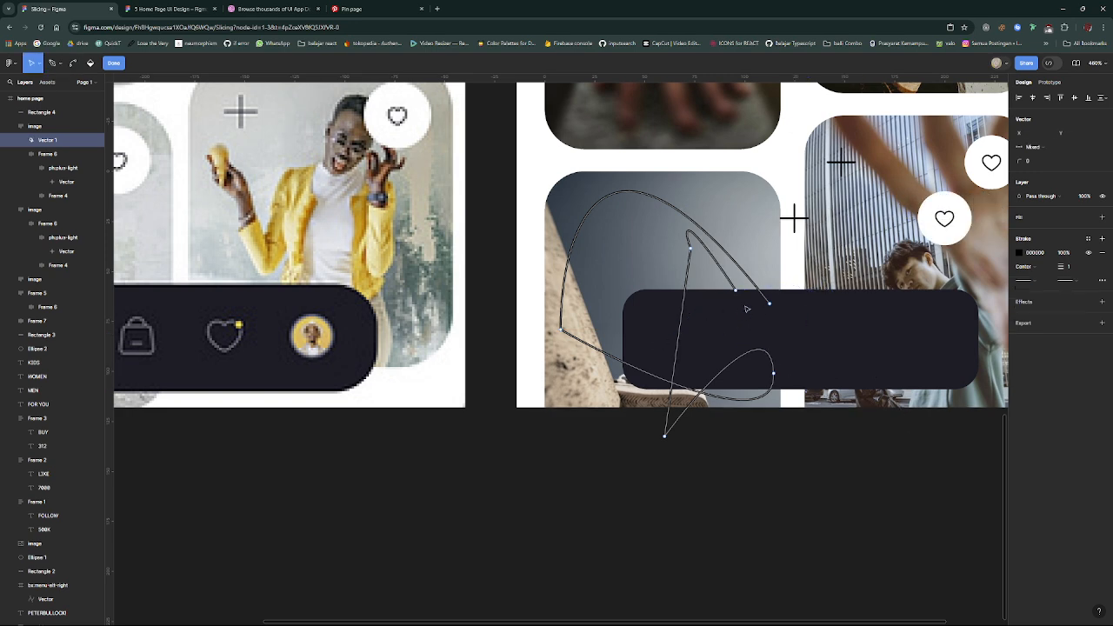
key("Escape")
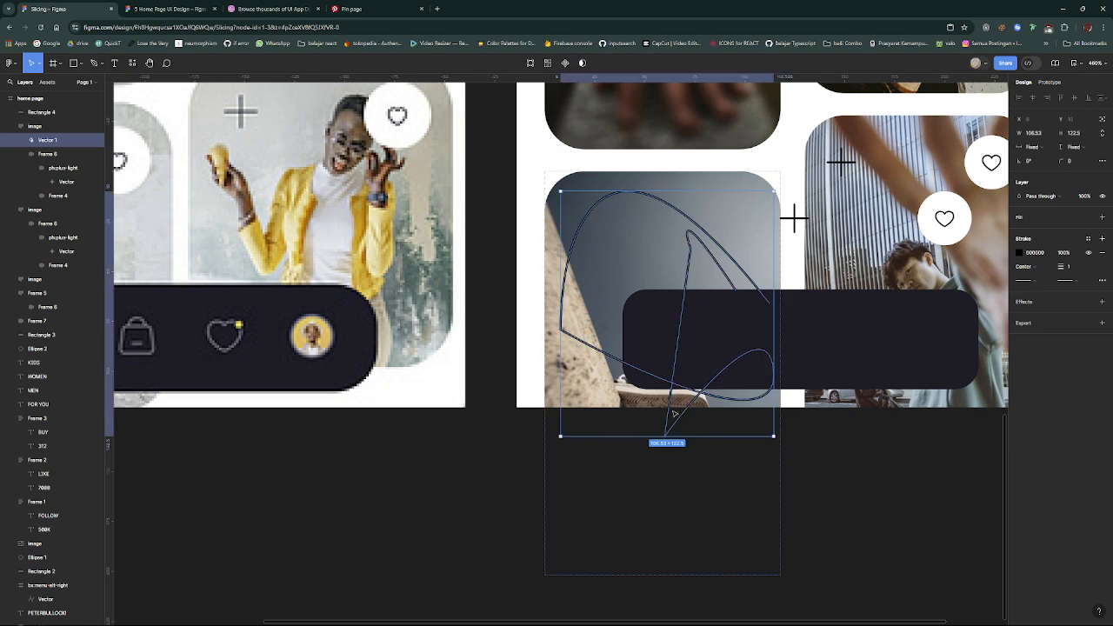
key("Delete")
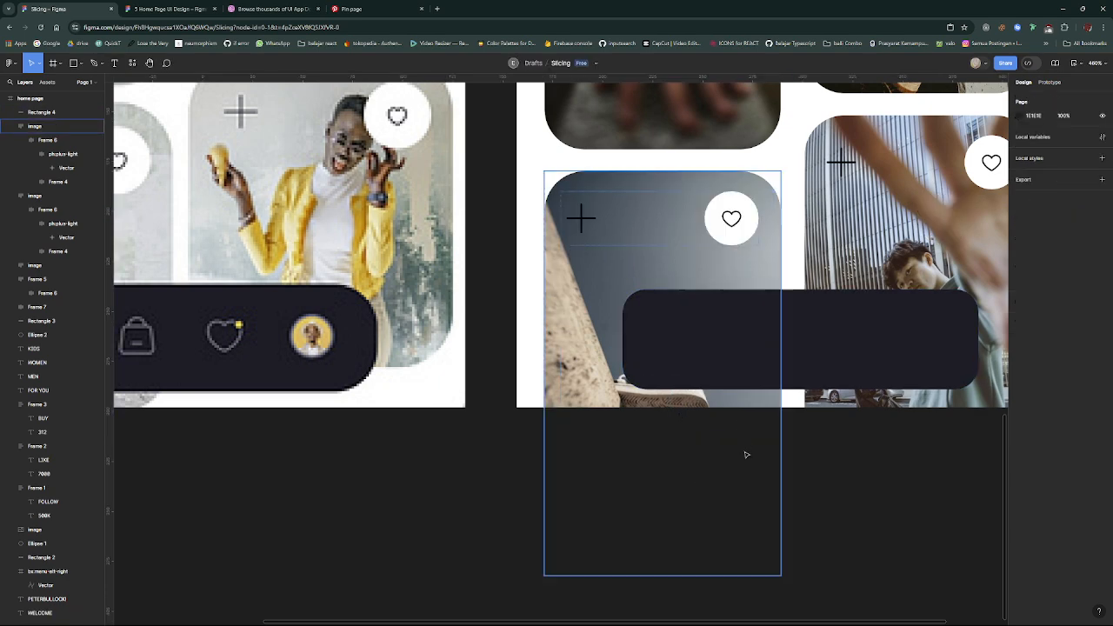
left_click(839, 351)
scroll(770, 356, "up", 3)
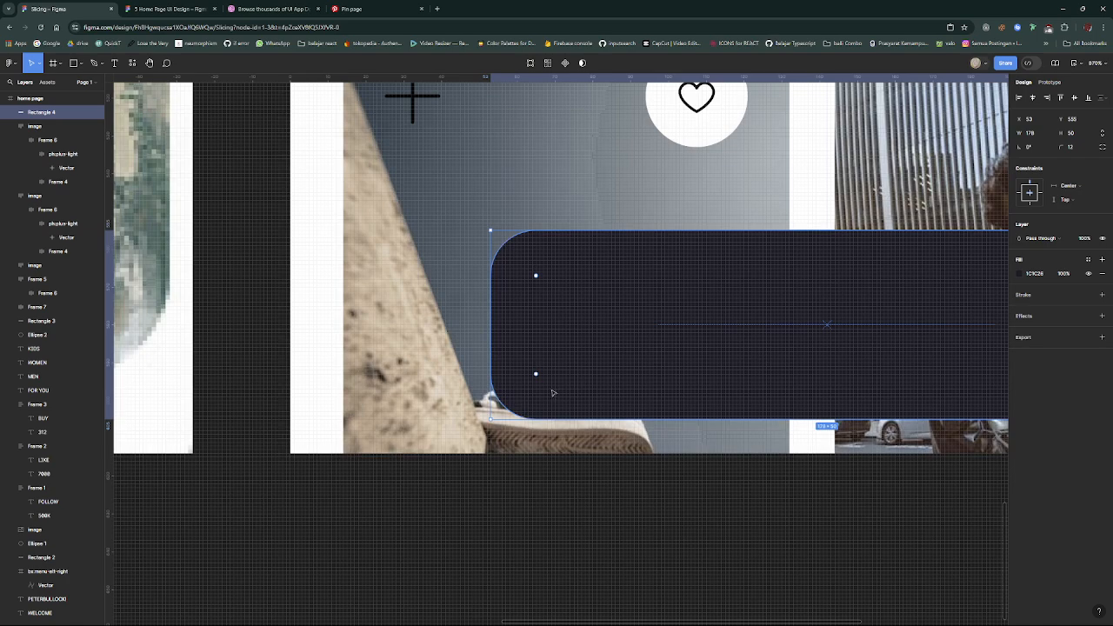
key("p")
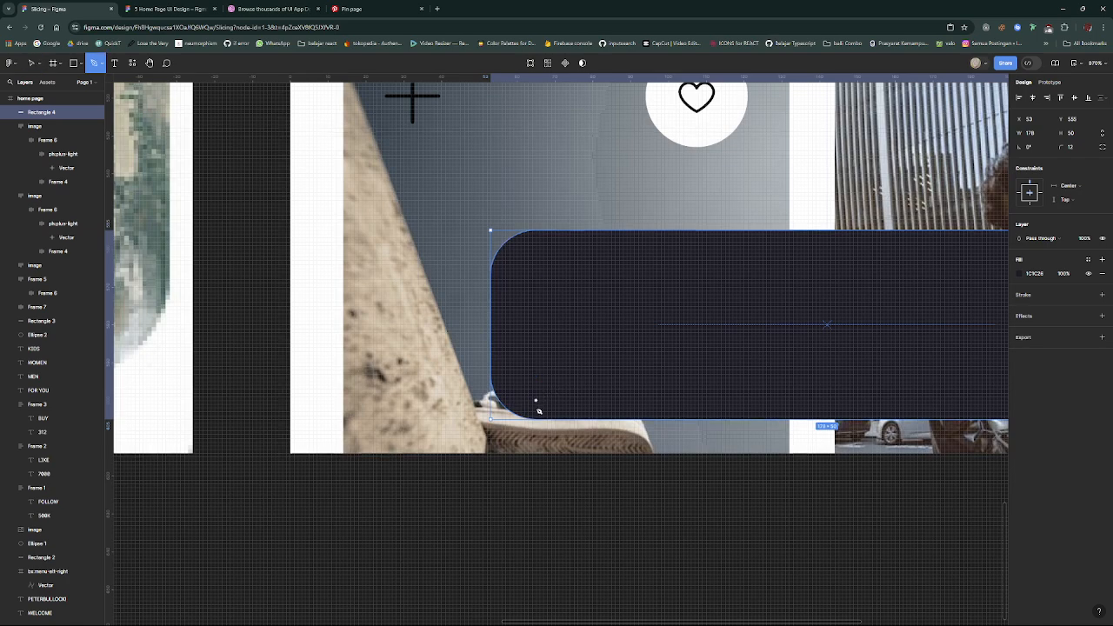
left_click(598, 417)
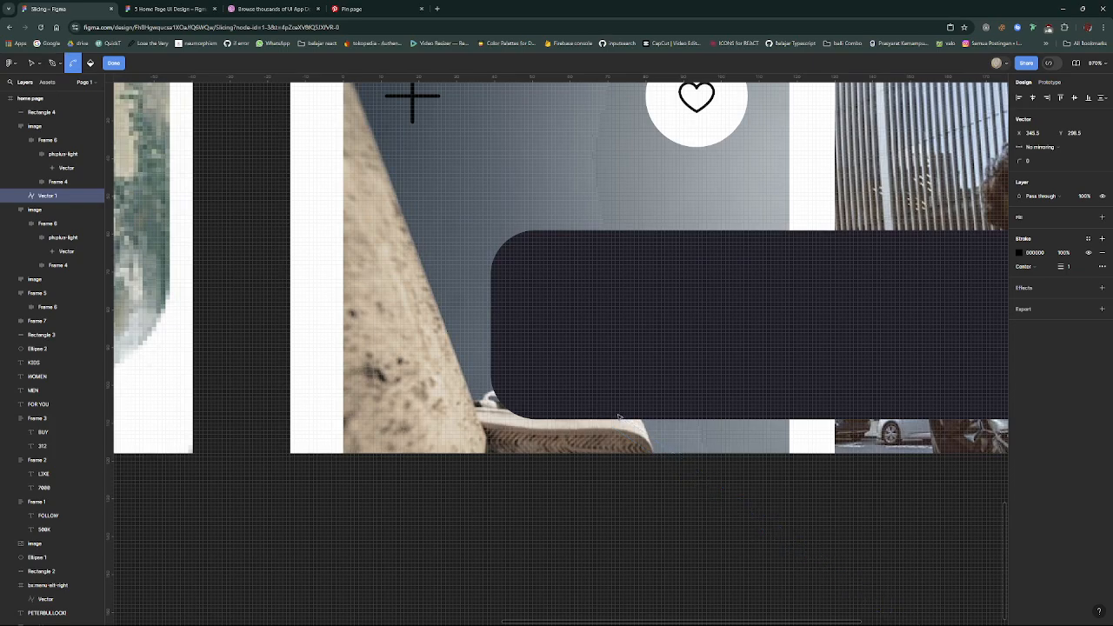
key("ctrl+z")
scroll(613, 454, "down", 3)
scroll(672, 385, "down", 6)
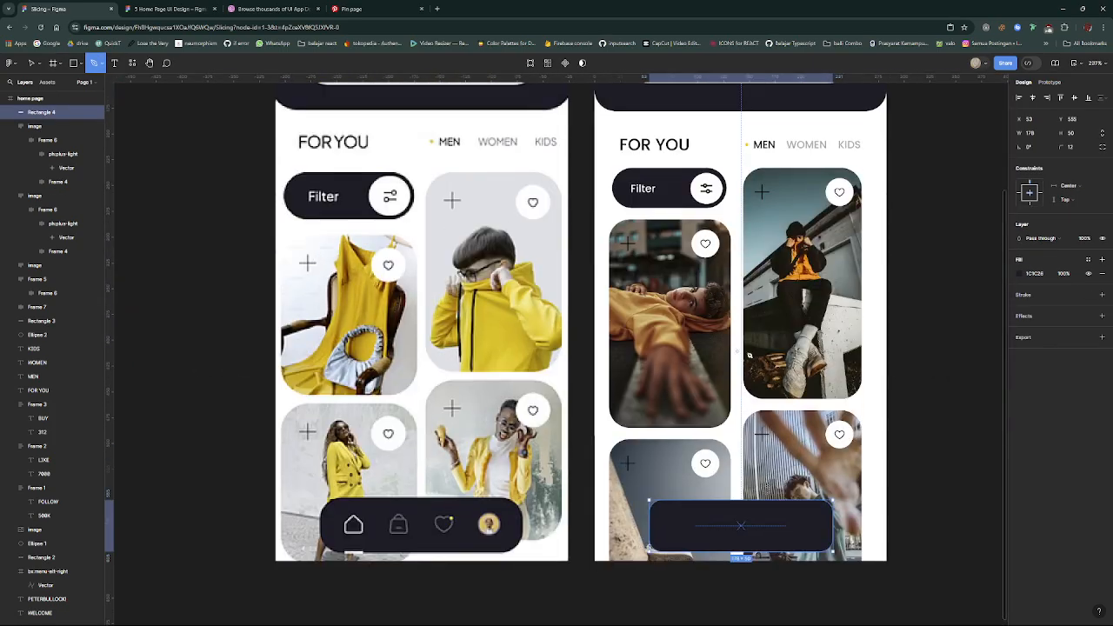
- Draw a straight horizontal line about 18 long with the Pen tool in the white space above the FOR YOU heading
scroll(695, 391, "up", 3)
scroll(683, 313, "up", 3)
left_click(684, 306)
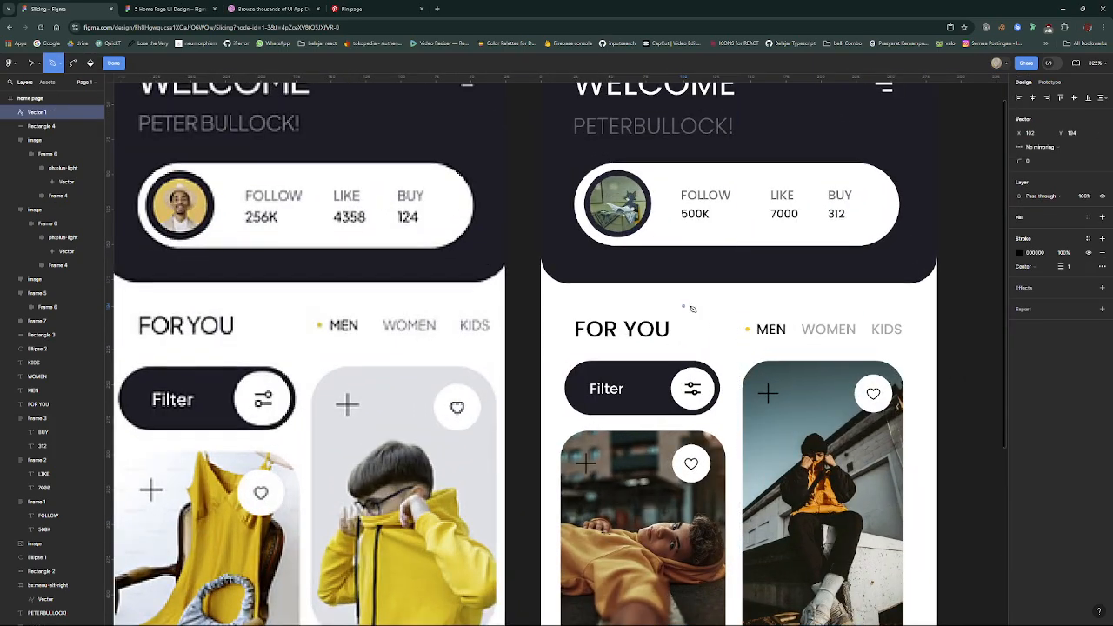
left_click(720, 306)
key("Escape")
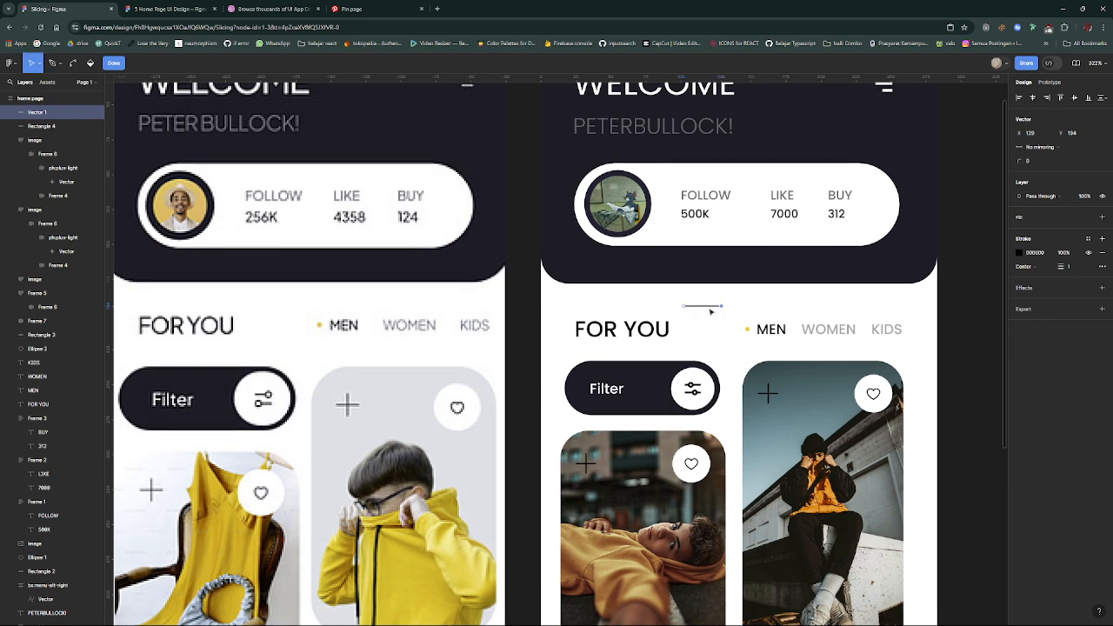
- Move the short line onto the navigation bar's bottom edge near its left end and set its stroke weight to 2
left_click_drag(710, 307, 705, 542)
scroll(733, 459, "down", 2)
scroll(711, 526, "down", 5)
scroll(698, 548, "up", 4)
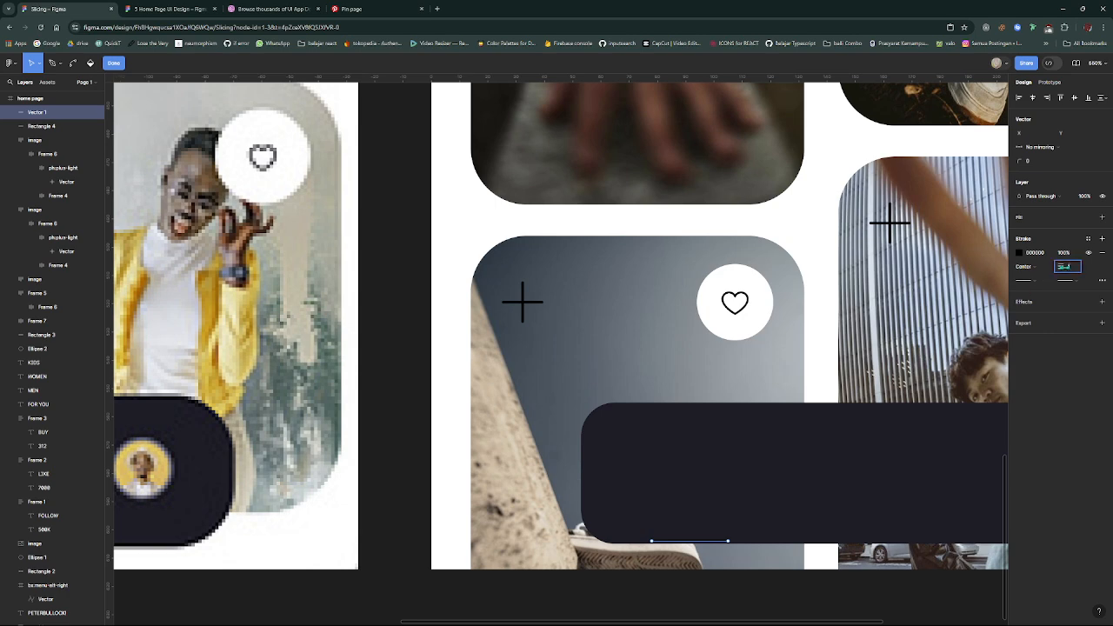
key("Return")
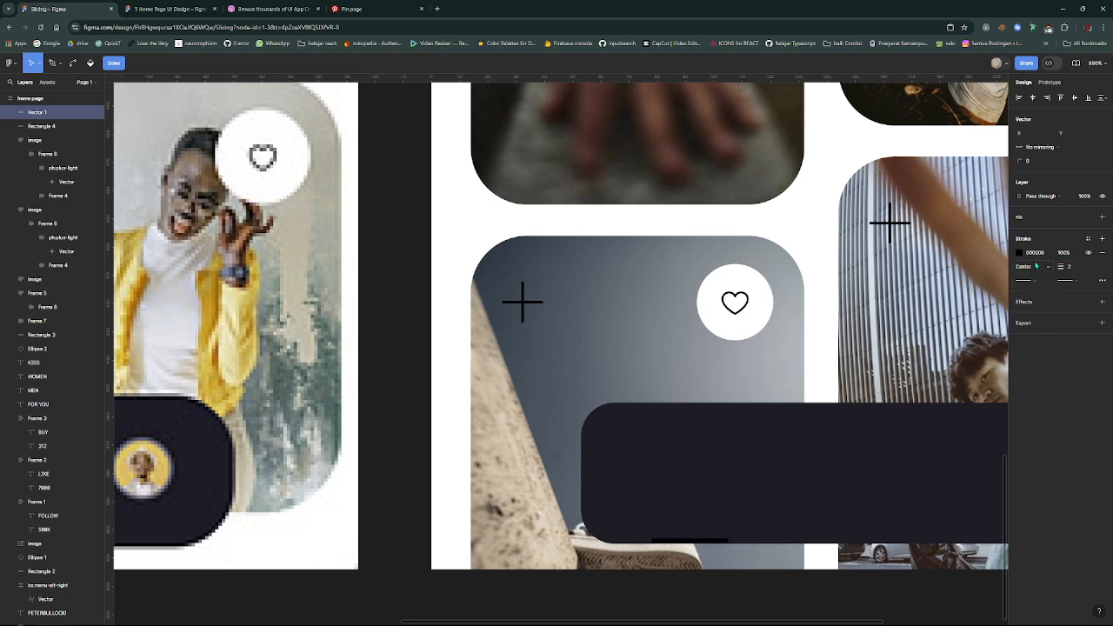
- Set the stroke colour of the short indicator line to FFFFFF
type("ffffff")
key("Return")
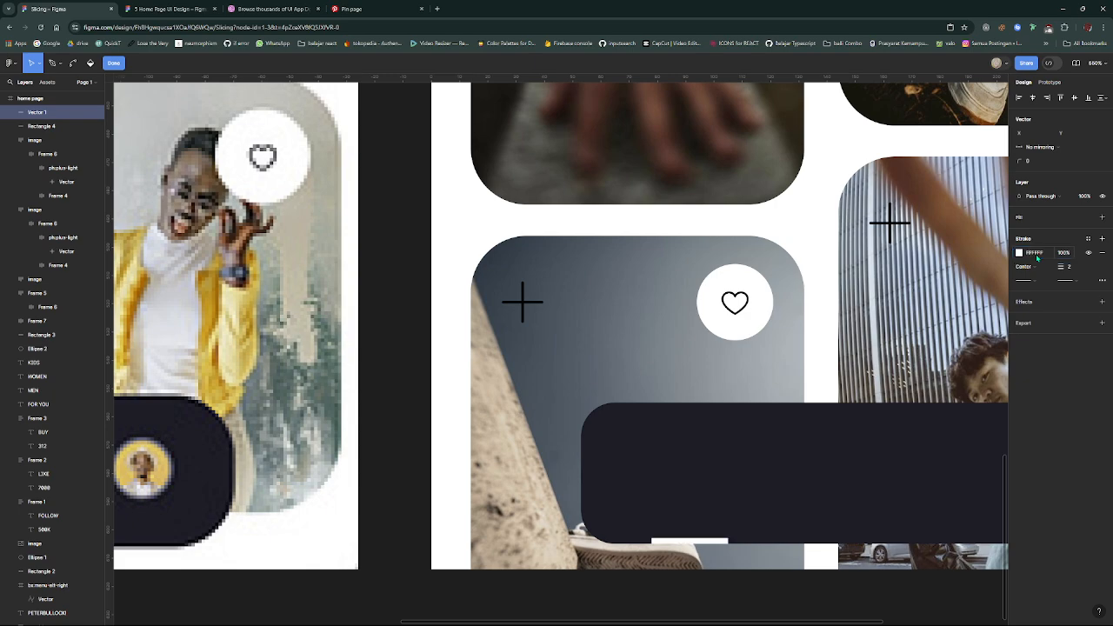
scroll(728, 537, "down", 3)
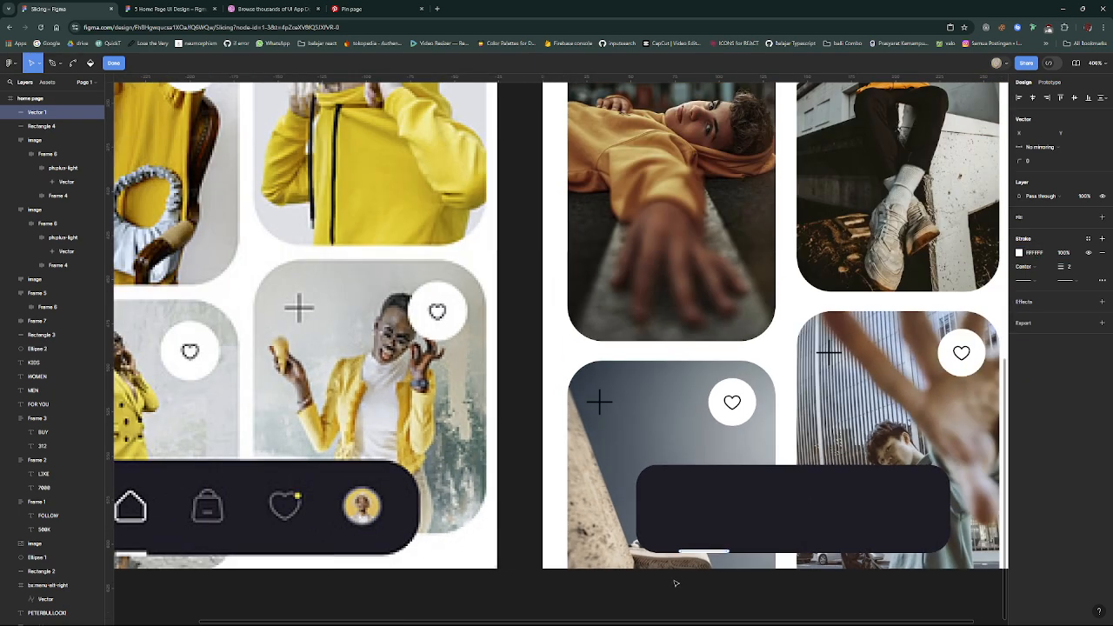
scroll(673, 579, "down", 1)
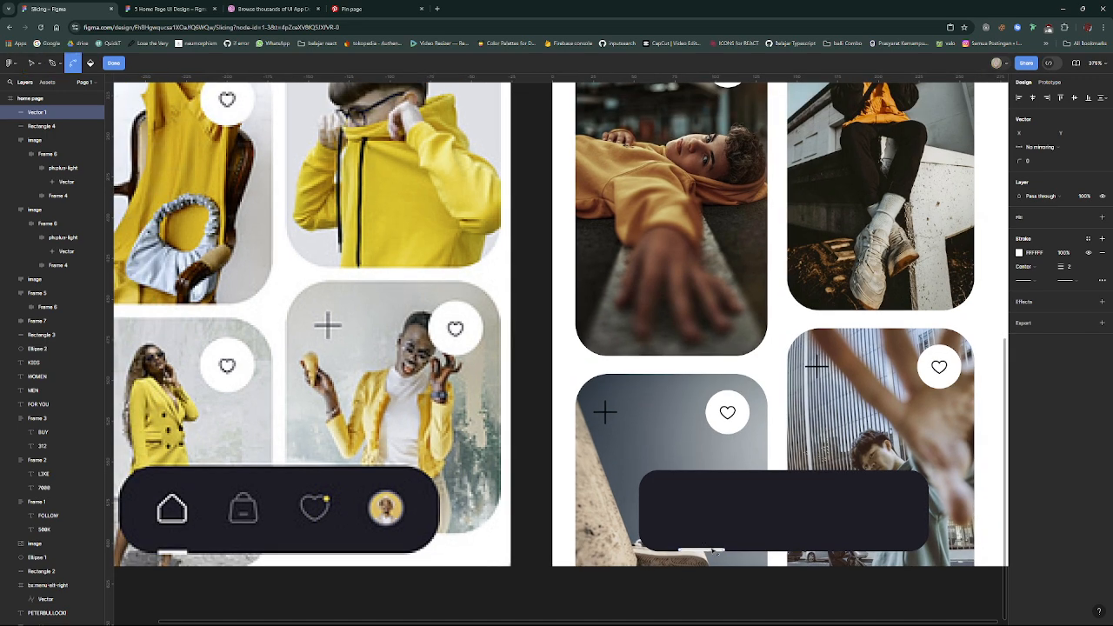
- Shorten the indicator line to a width of 17 and shift it slightly right along the navigation bar's bottom edge
scroll(710, 547, "up", 5)
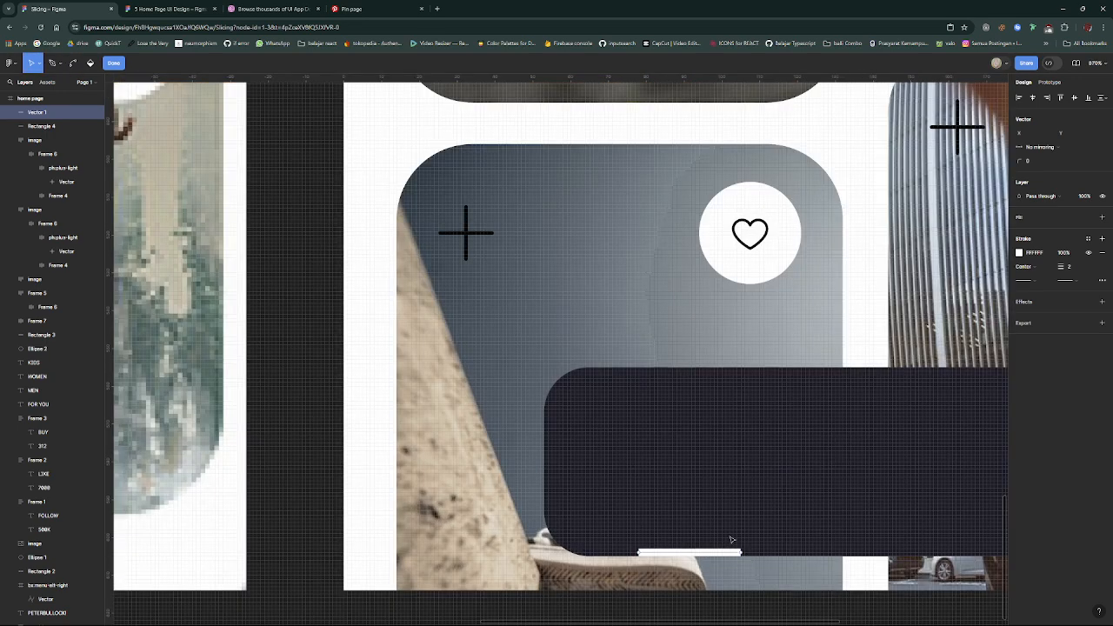
key("Escape")
left_click_drag(741, 552, 705, 552)
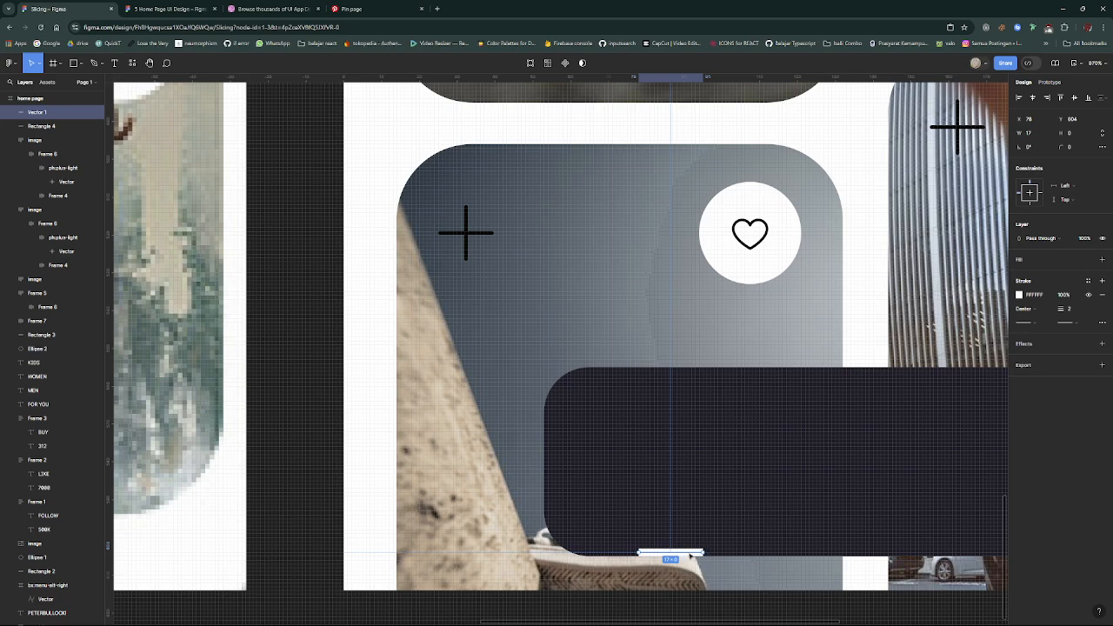
left_click_drag(689, 556, 695, 555)
scroll(696, 547, "down", 5)
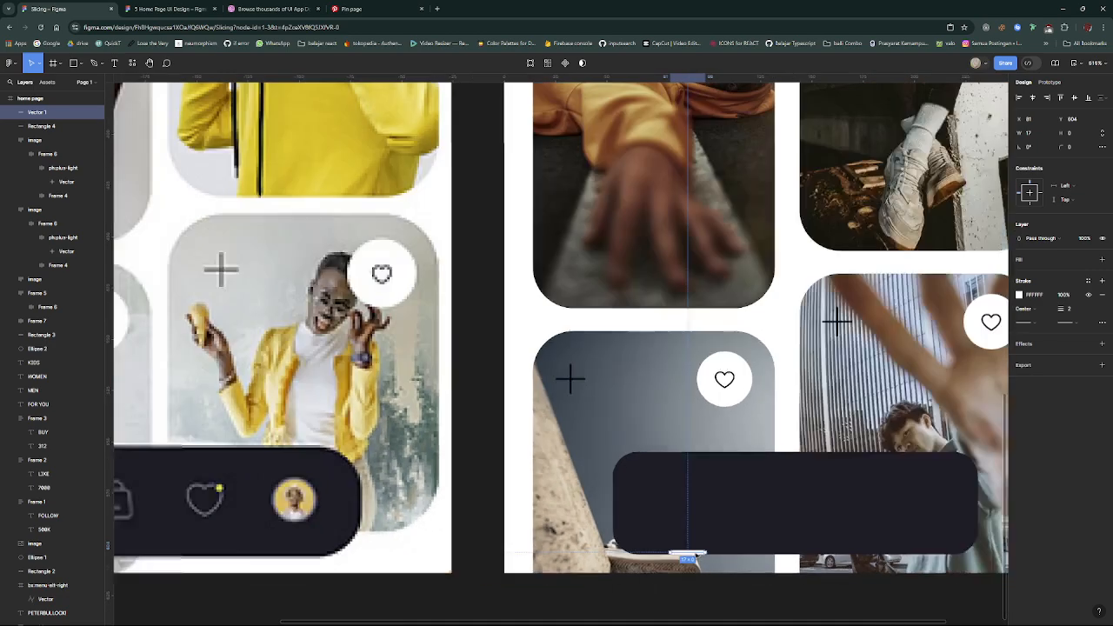
- Run the Iconify plugin and search its icon library for "home"
right_click(706, 523)
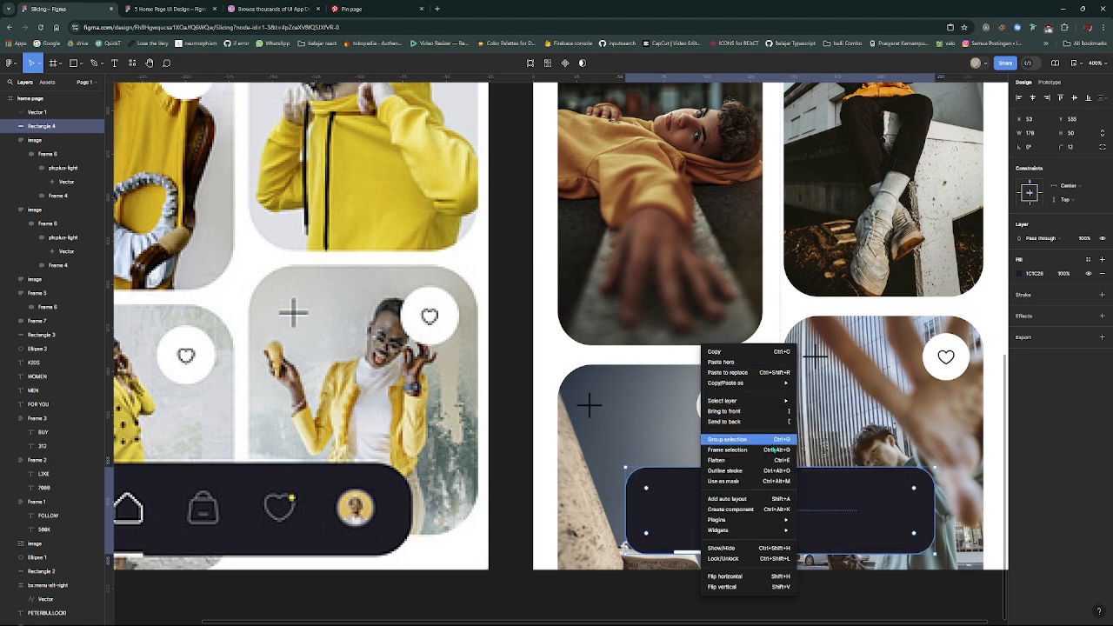
mouse_move(761, 520)
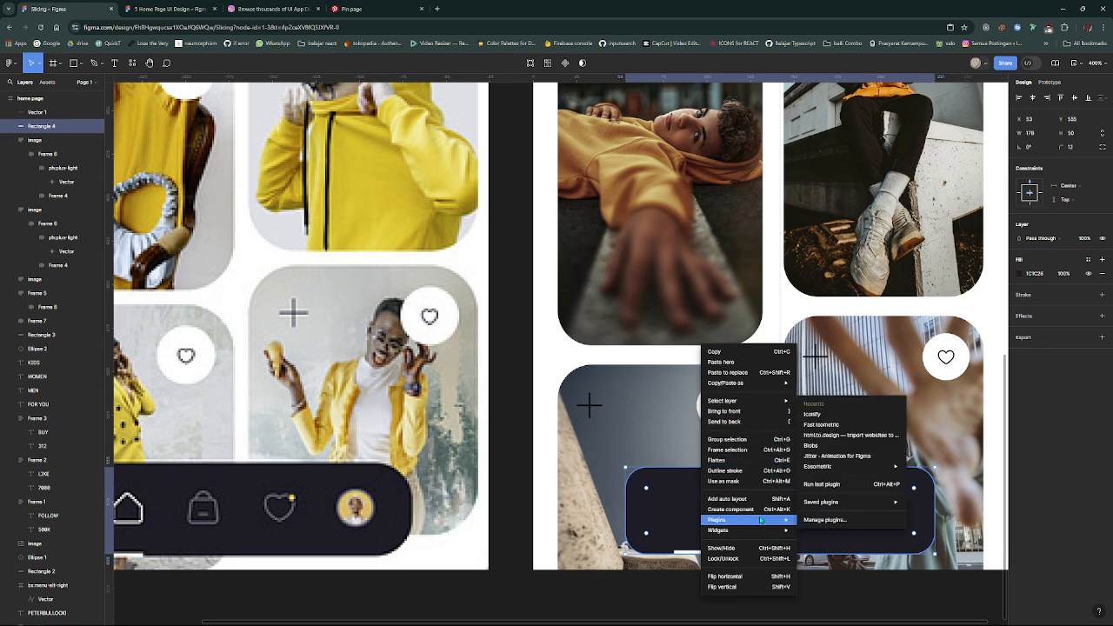
left_click(818, 416)
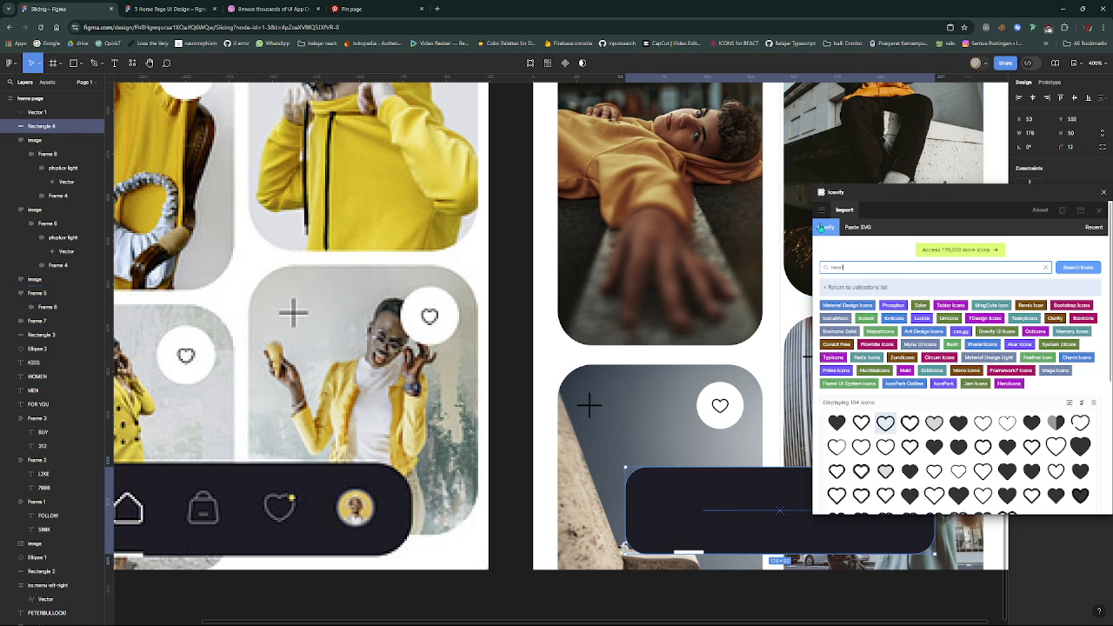
type("home")
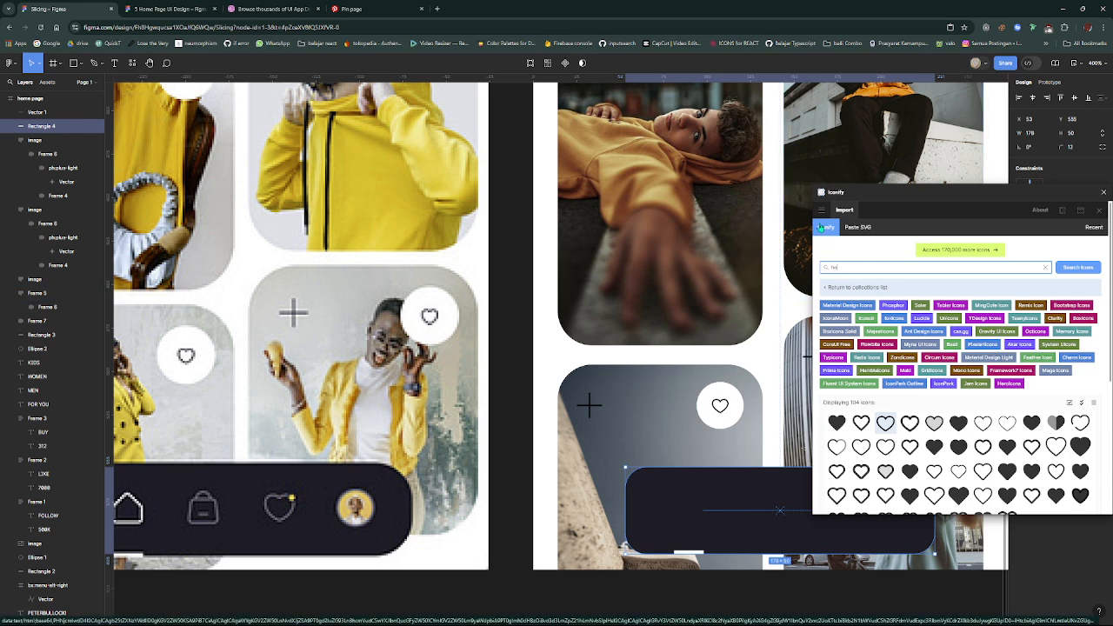
key("Return")
scroll(985, 403, "down", 3)
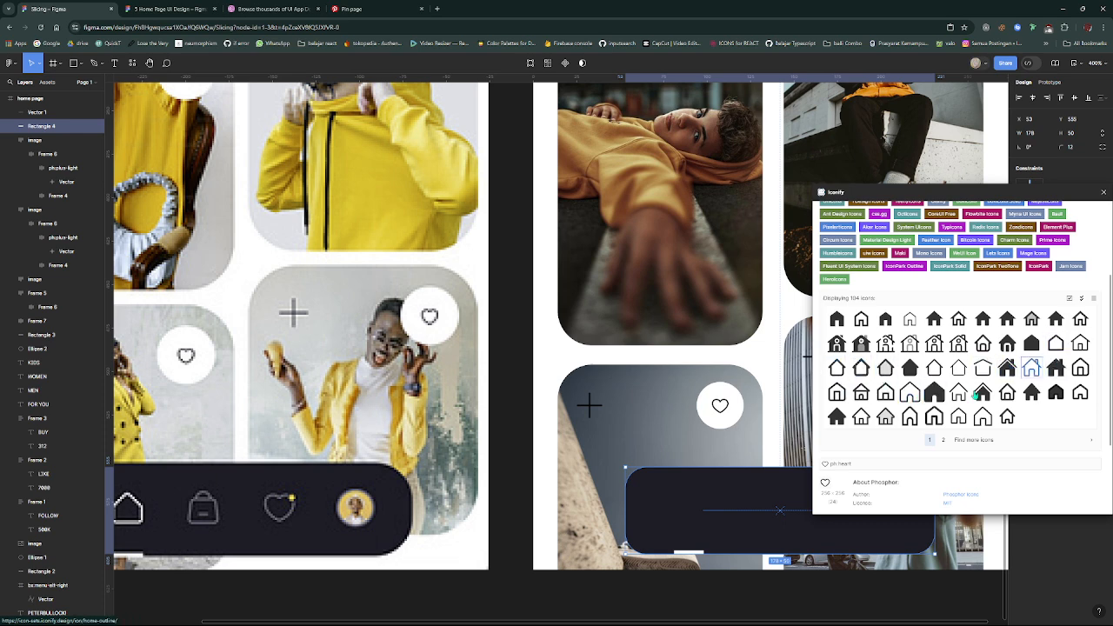
- Choose the outlined oui:home icon from the third page of results and try placing it on the navigation bar
left_click(942, 441)
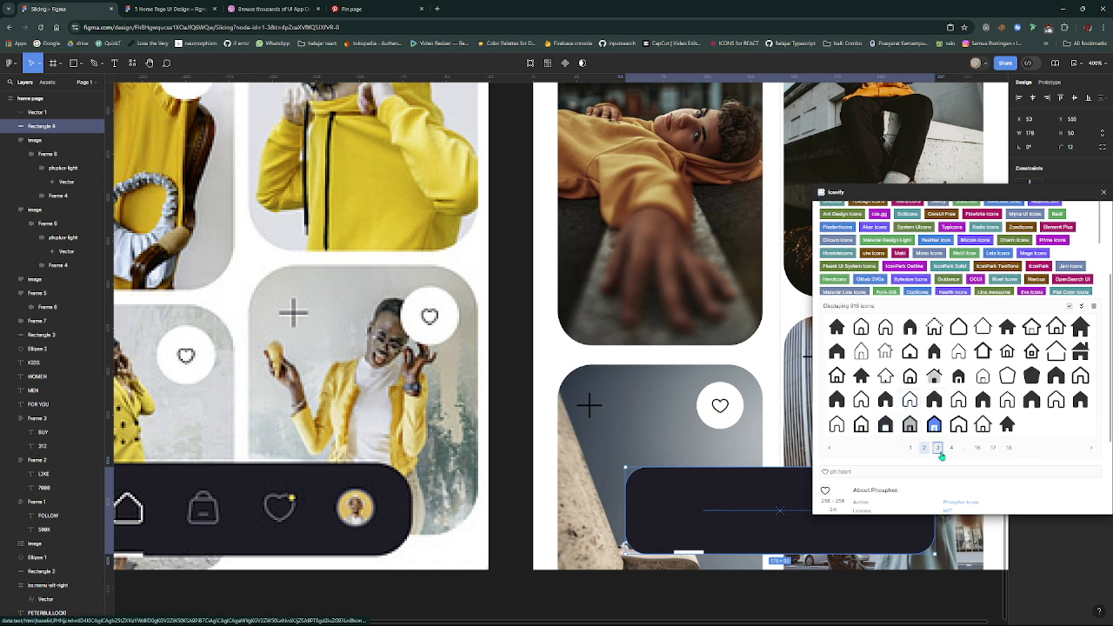
left_click(939, 452)
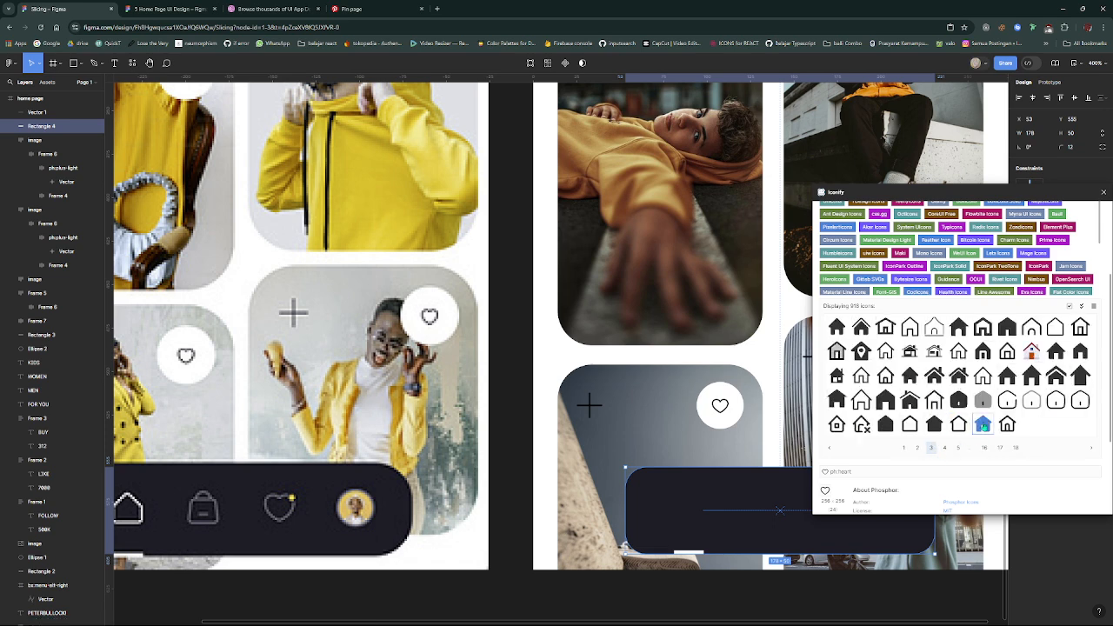
left_click(1054, 329)
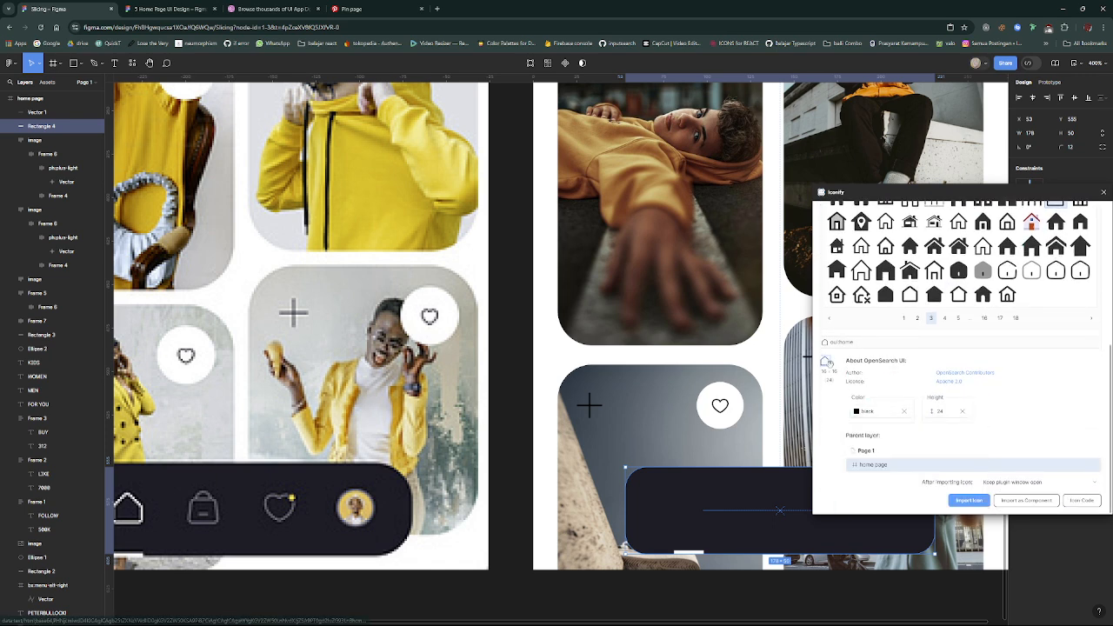
left_click_drag(827, 363, 718, 504)
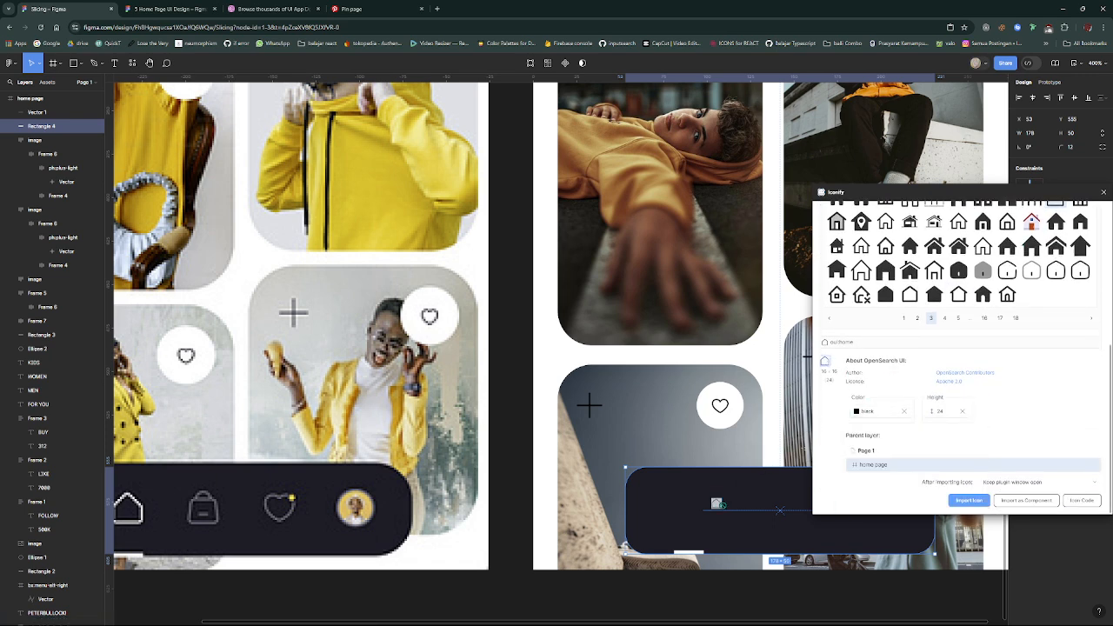
- Set the home icon's import colour to white and insert the icon into the design over the navigation bar
left_click(857, 410)
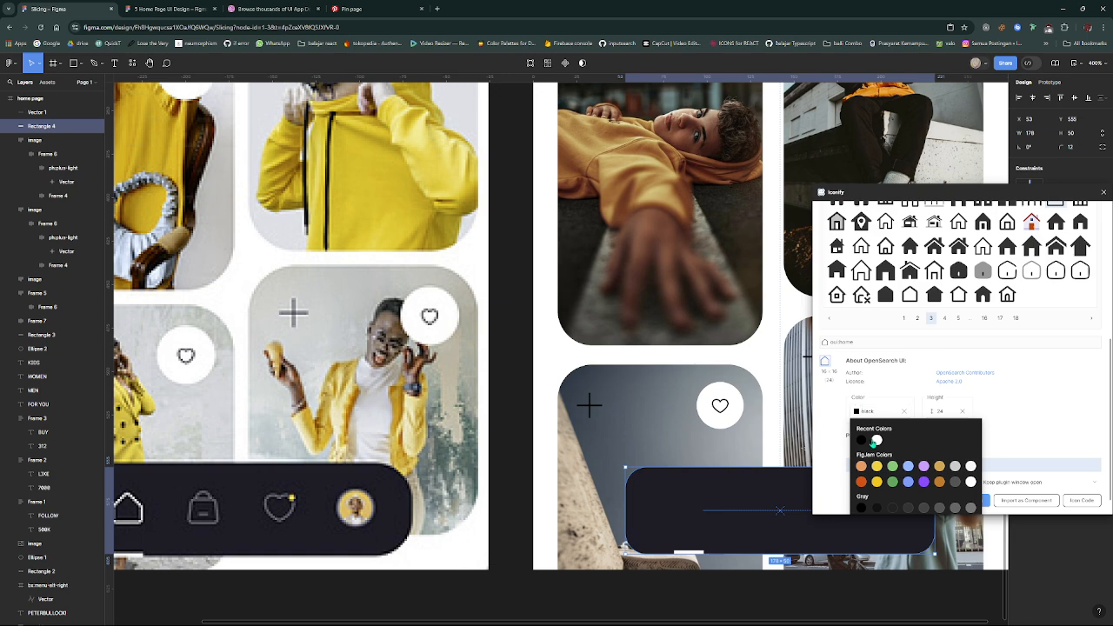
left_click(865, 379)
left_click(873, 410)
left_click_drag(825, 361, 702, 509)
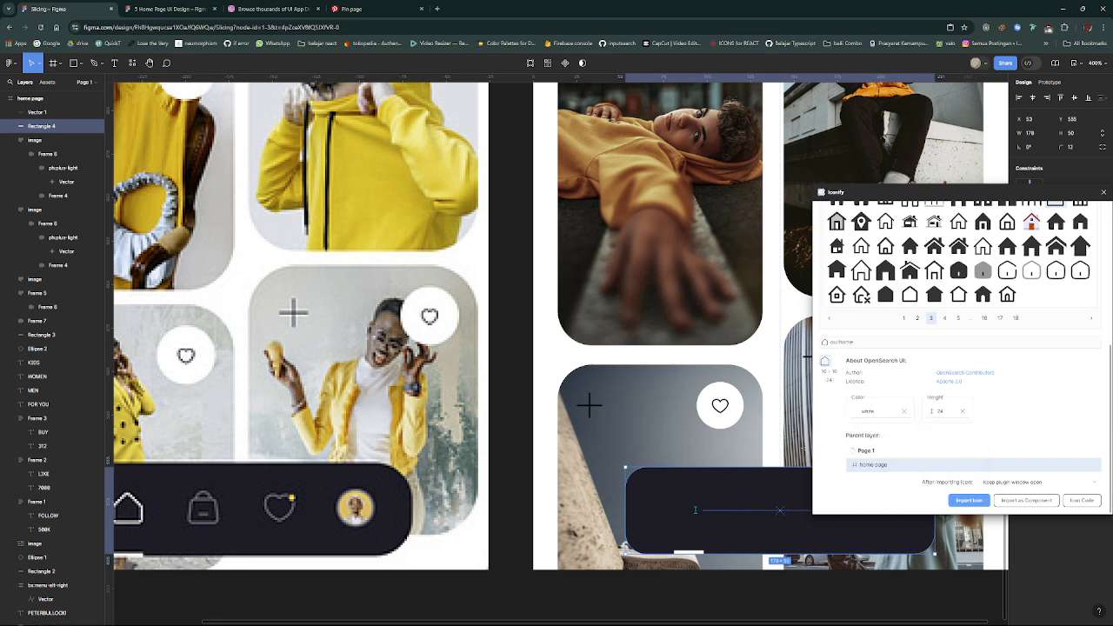
- Try to move the white home icon from the concrete-ledge card onto the navigation bar, and undo the attempts
left_click_drag(765, 409, 703, 519)
key("ctrl+z")
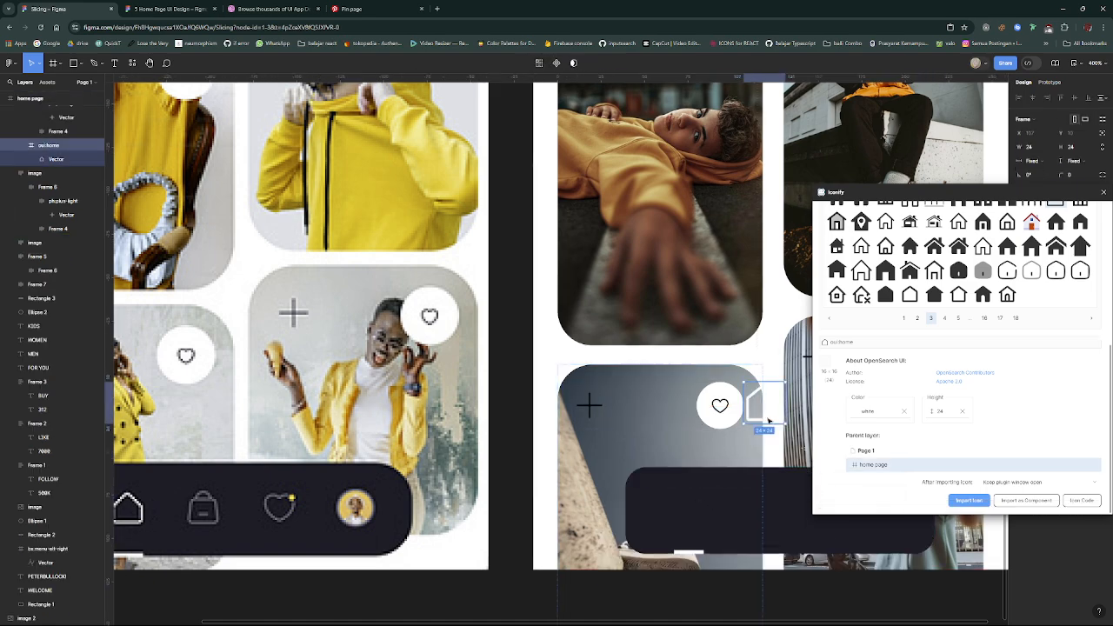
left_click_drag(763, 418, 688, 523)
key("]")
left_click(687, 523)
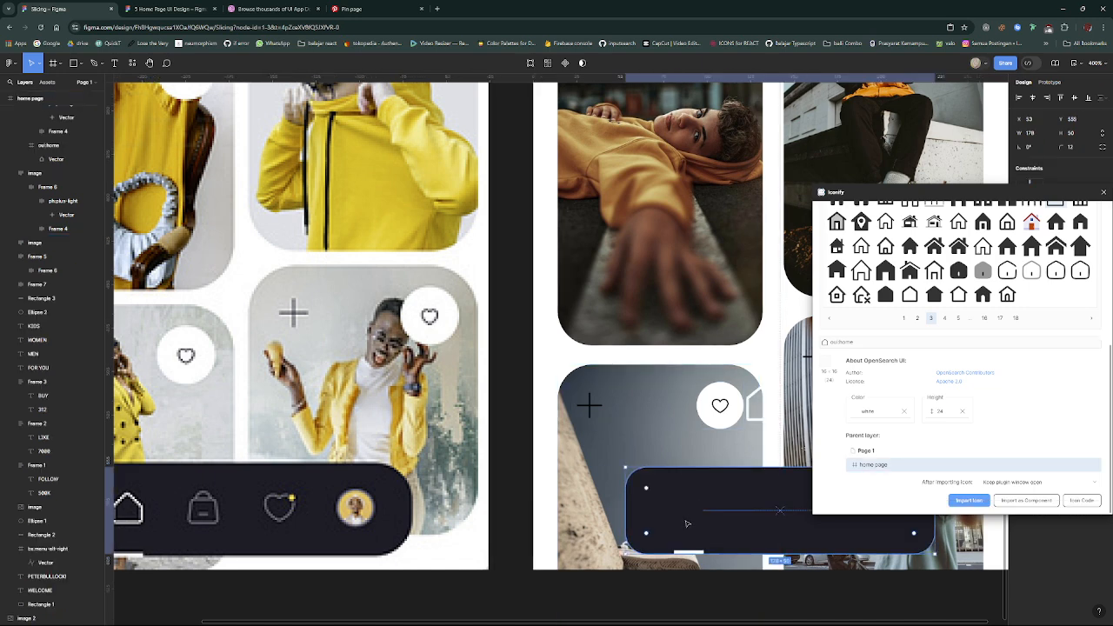
key("ctrl+z")
key("ctrl+z")
key("ctrl+z")
key("ctrl+z")
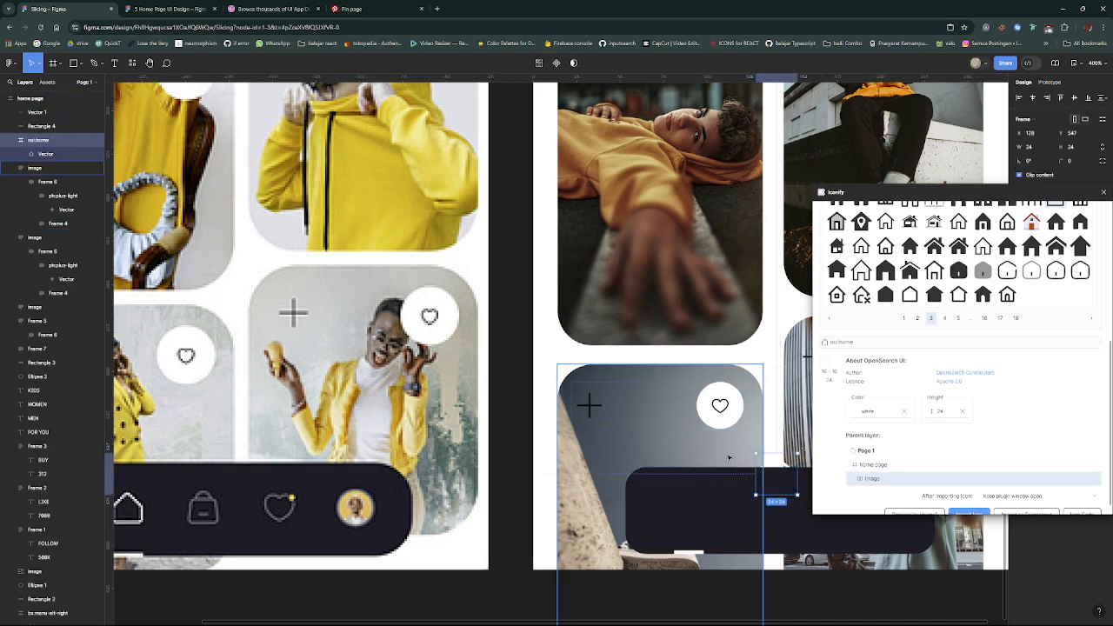
key("ctrl+z")
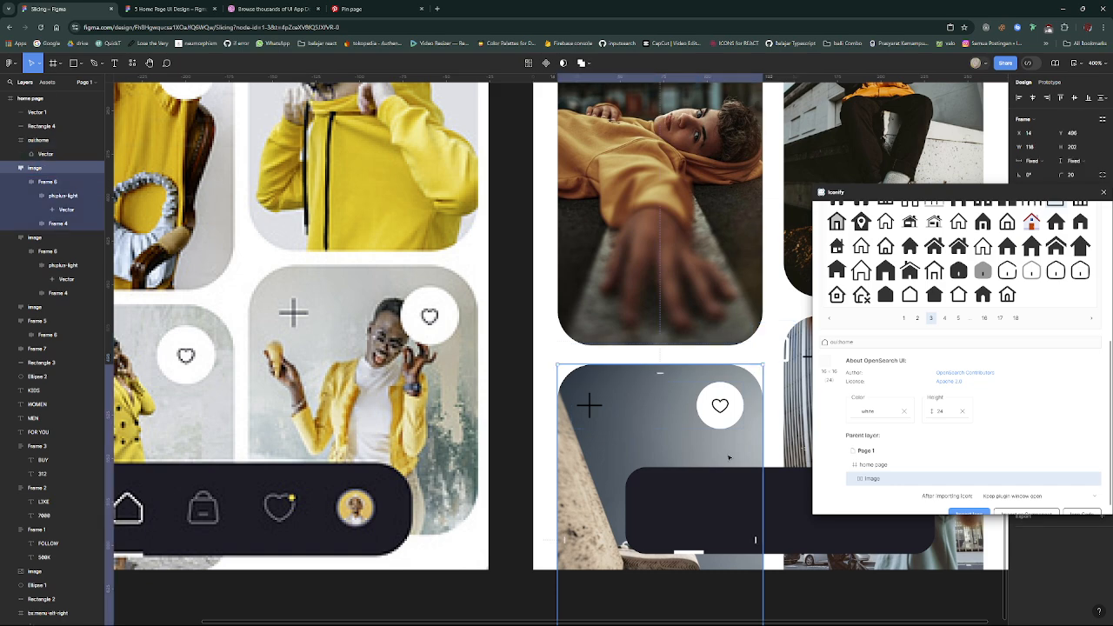
- Lock the concrete-ledge image card and move the white home icon onto the navigation bar, in front of it and centred above the indicator line
left_click(88, 169)
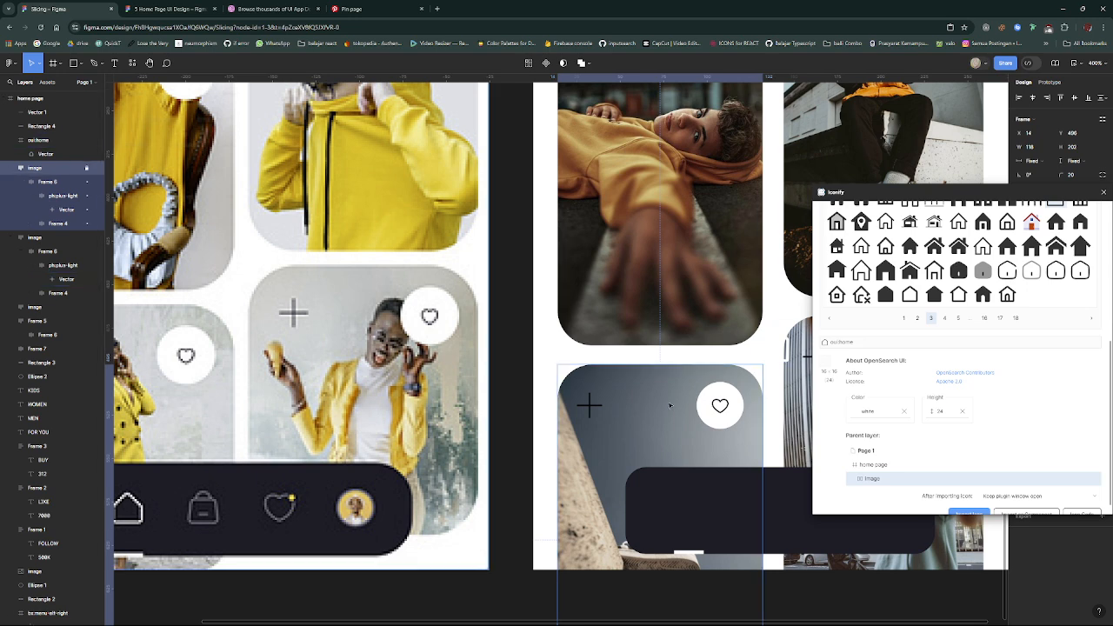
left_click(776, 403)
left_click_drag(768, 356, 685, 520)
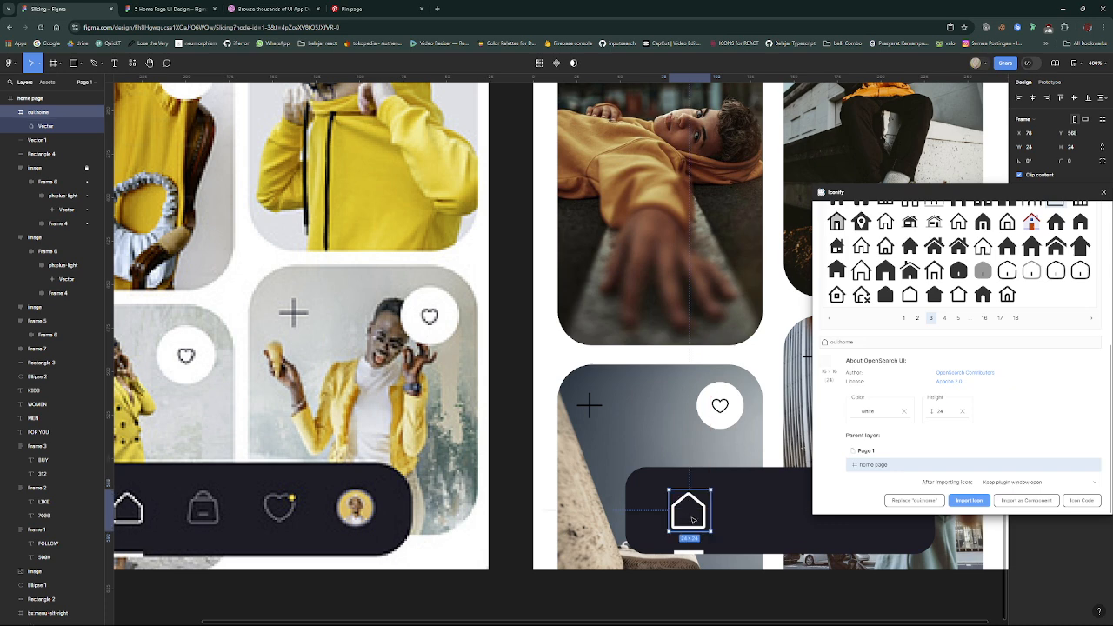
scroll(729, 518, "down", 2)
scroll(728, 518, "up", 2)
scroll(729, 518, "right", 3)
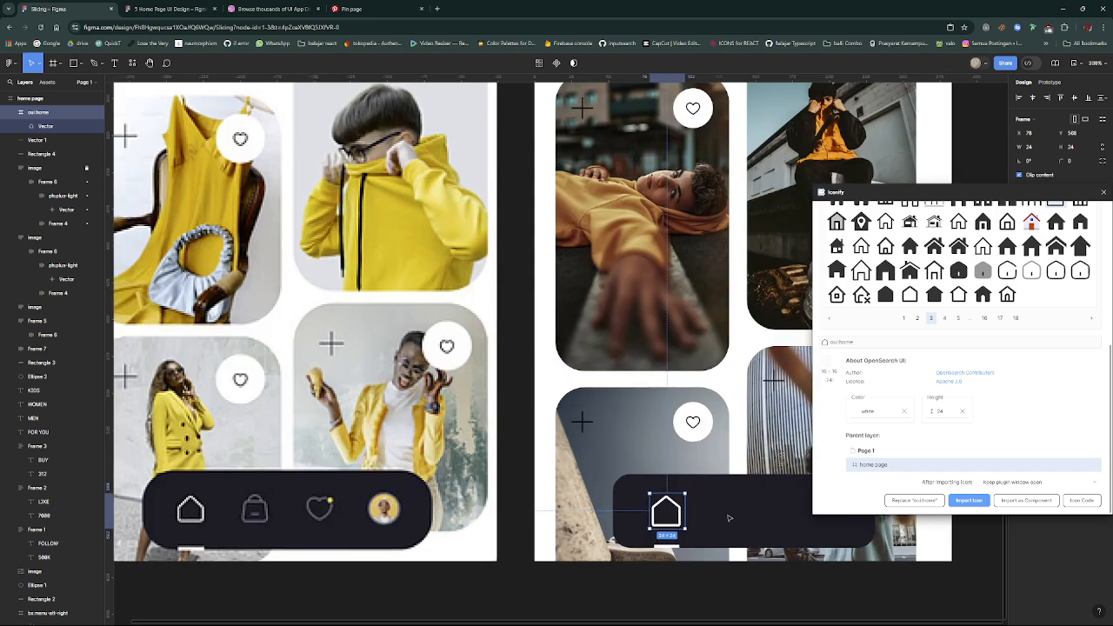
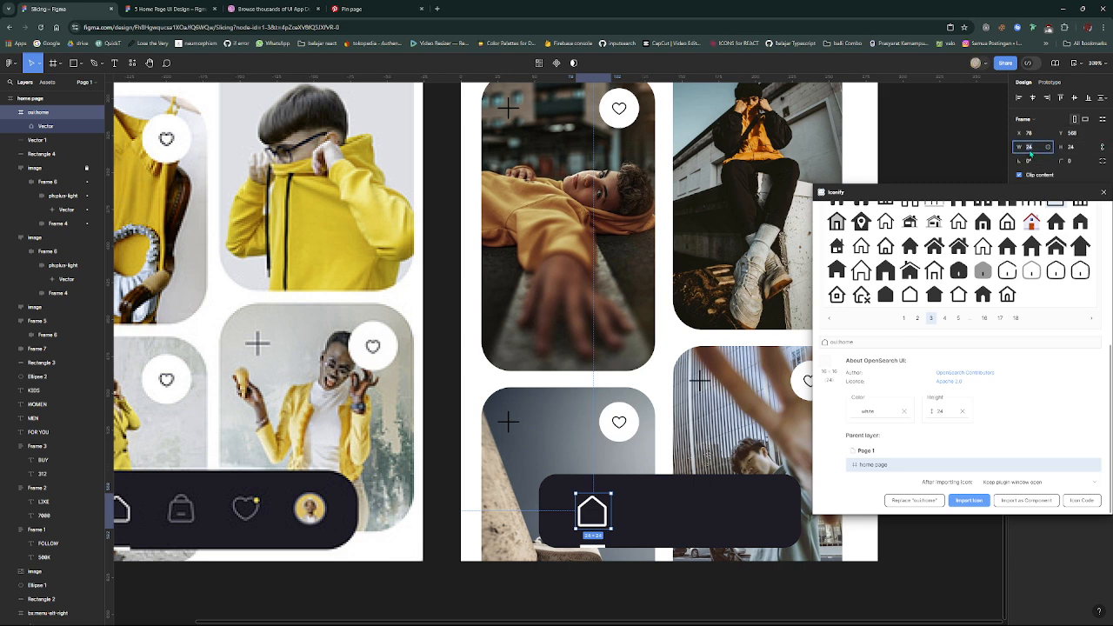
- Resize the white home icon to 20 × 20 and recentre it above the indicator line on the navigation bar
key("Return")
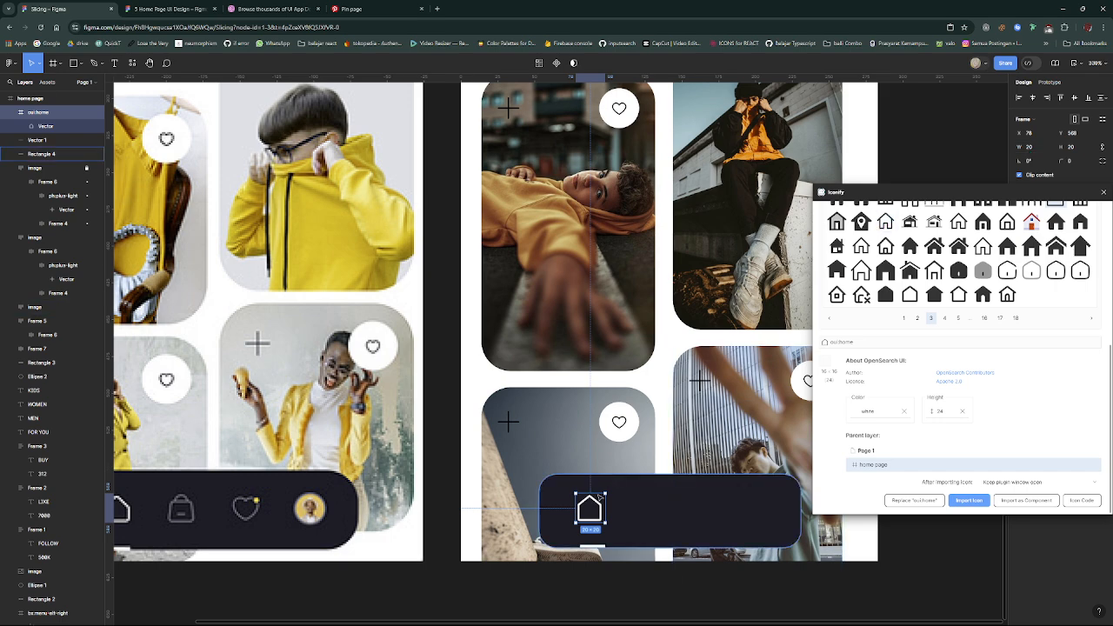
left_click_drag(595, 511, 594, 545)
- Straighten the tilted indicator line to 0° and lengthen it to a width of 11, centred beneath the home icon
left_click(592, 547)
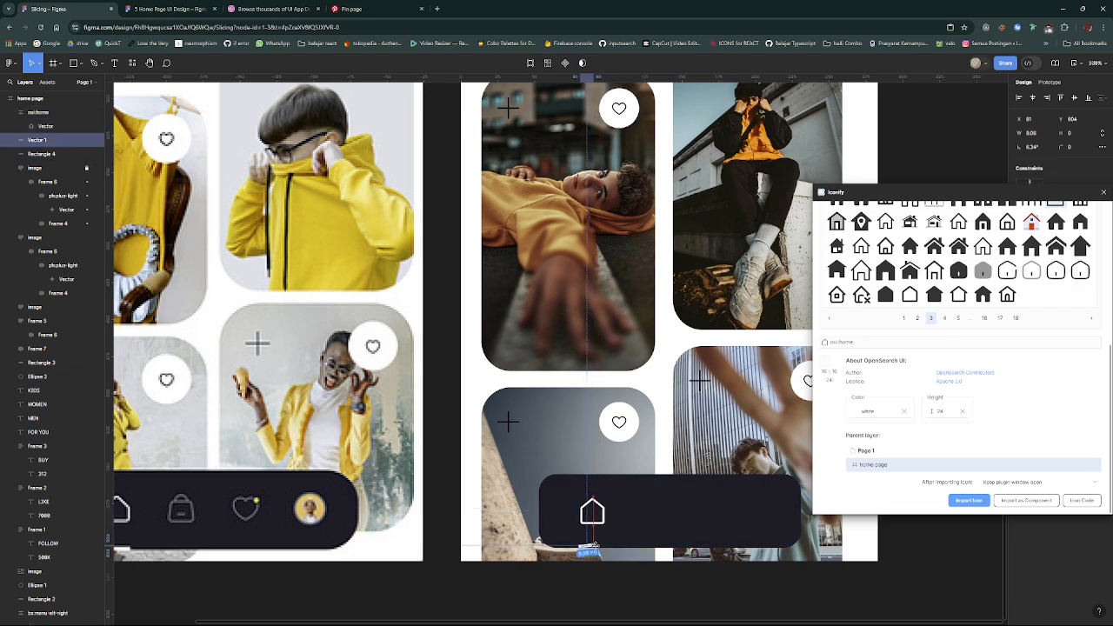
scroll(594, 545, "up", 3)
scroll(594, 545, "up", 5)
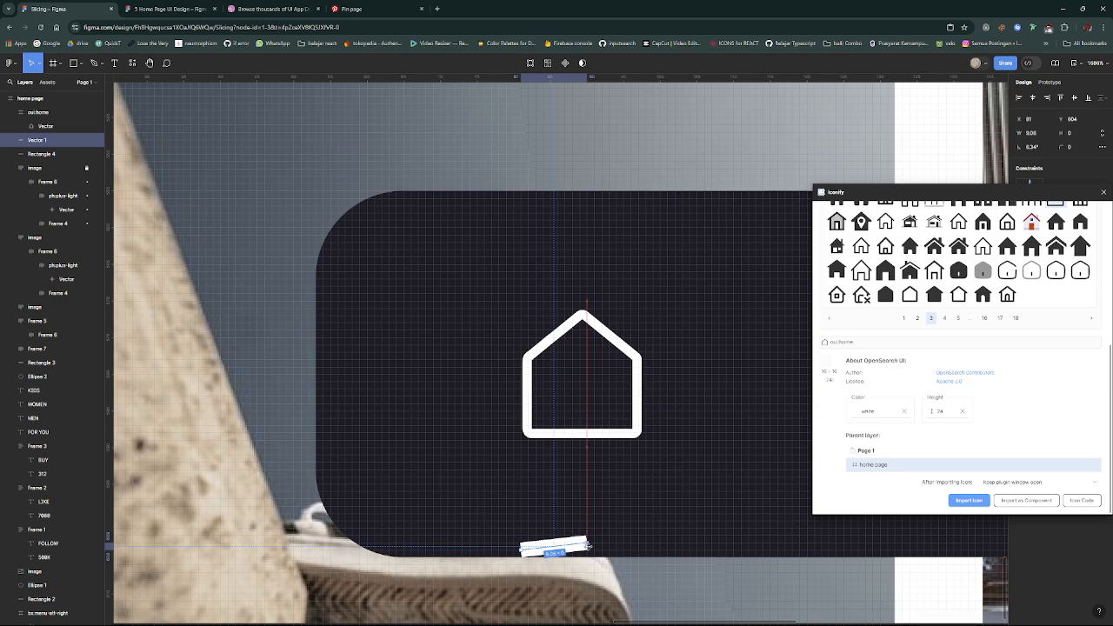
left_click_drag(567, 551, 597, 552)
scroll(597, 552, "down", 2)
scroll(598, 553, "down", 6)
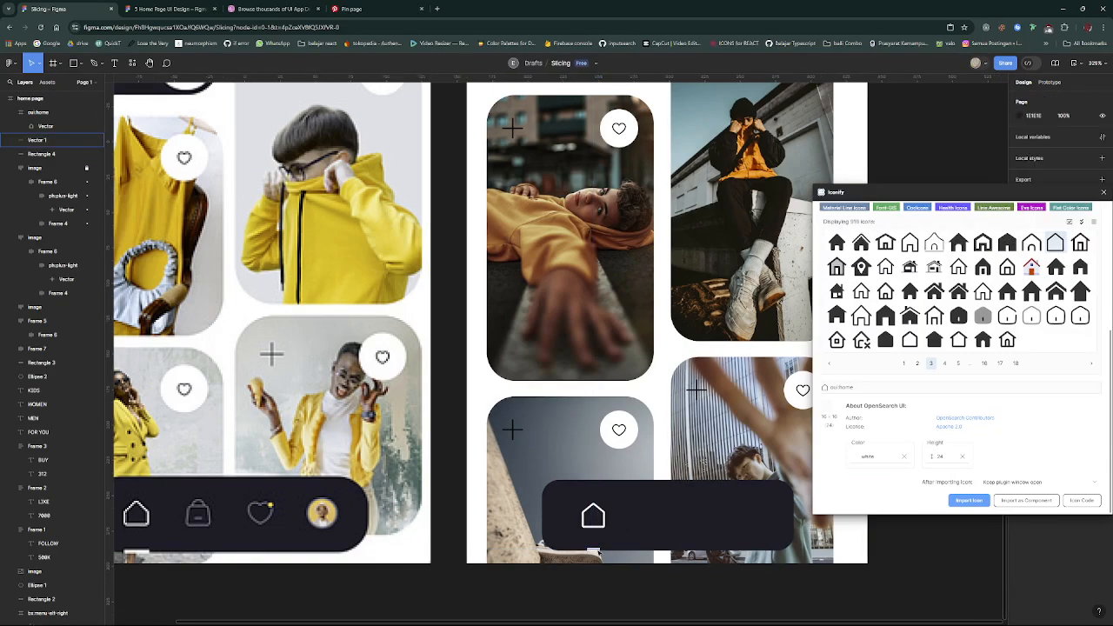
scroll(595, 551, "up", 5)
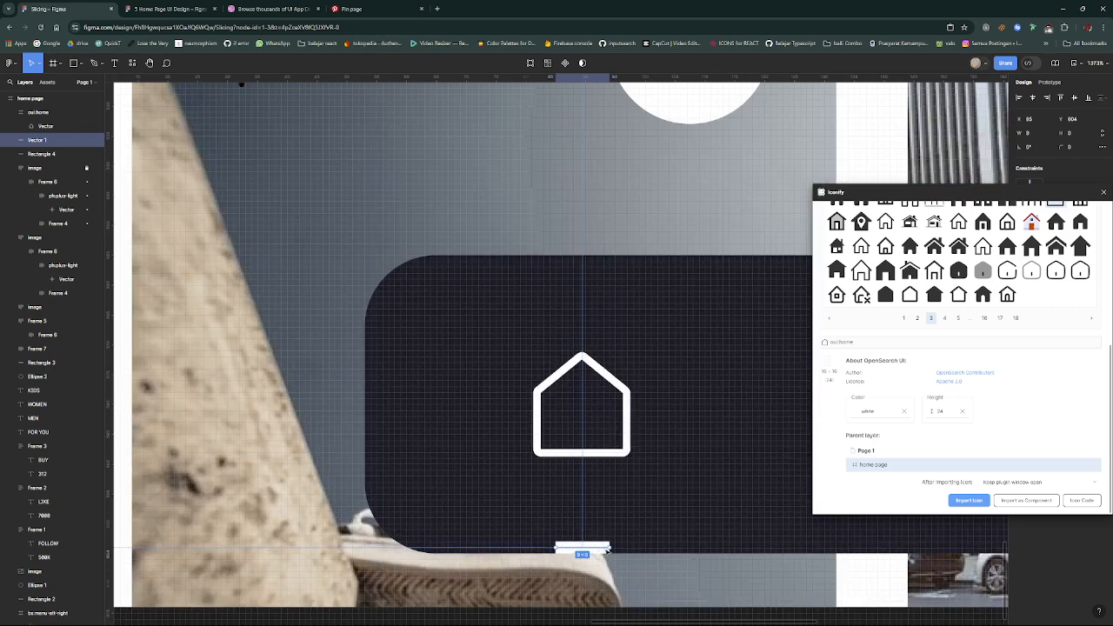
left_click_drag(613, 547, 620, 547)
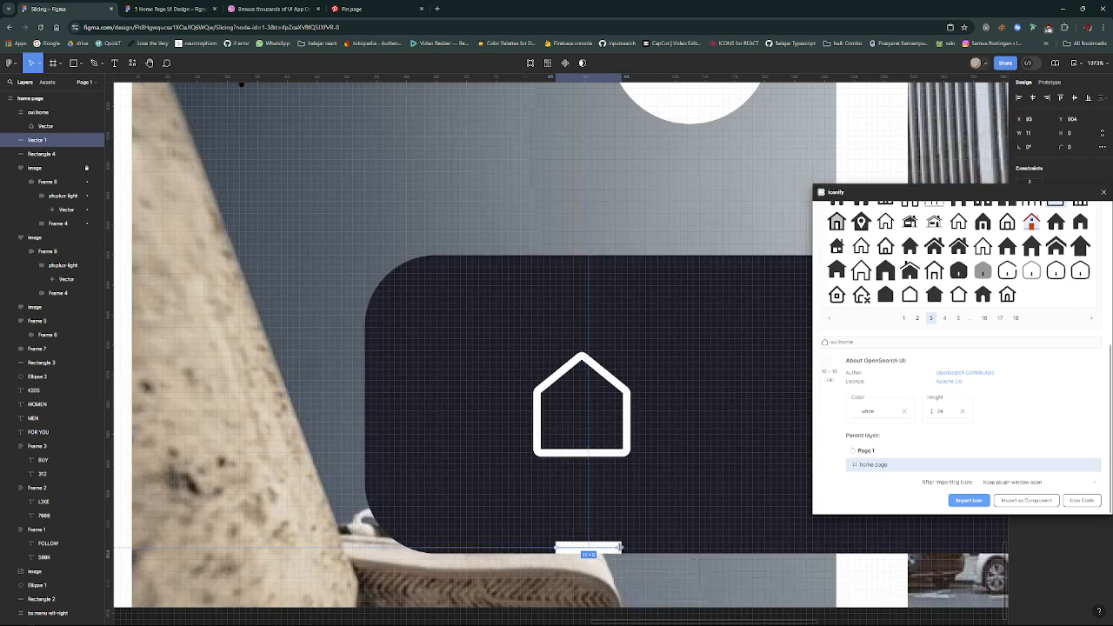
scroll(613, 553, "down", 5)
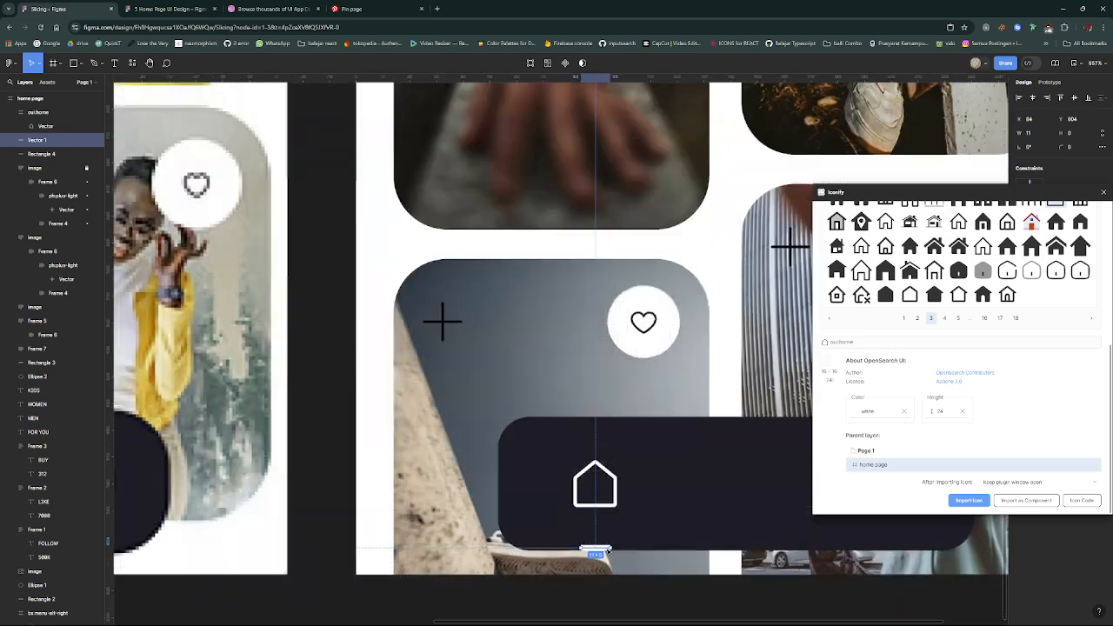
scroll(619, 565, "down", 4)
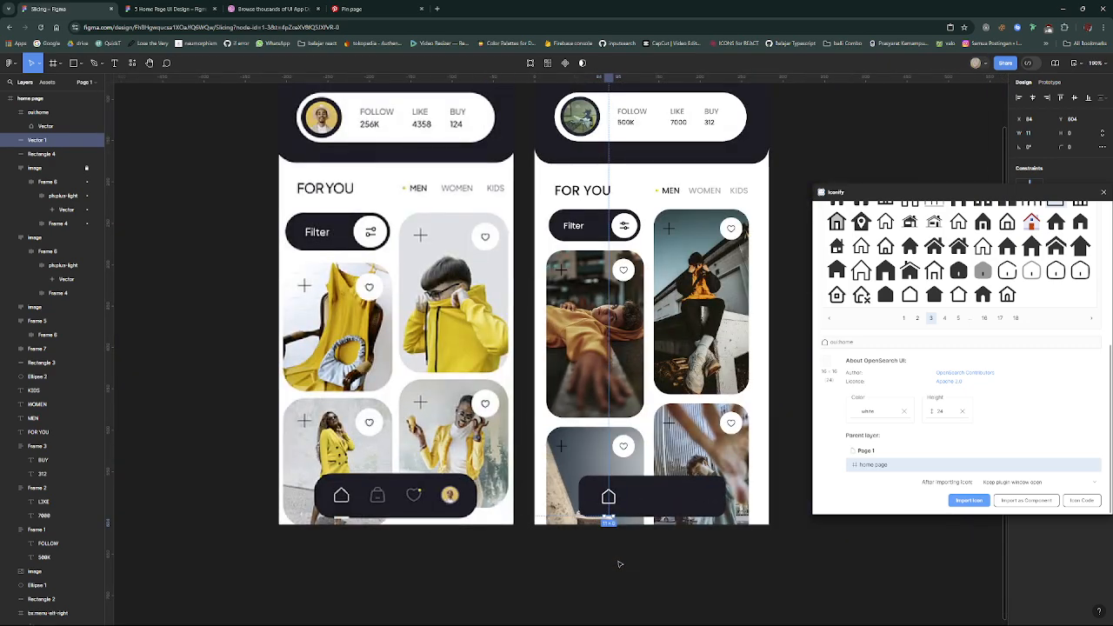
scroll(618, 562, "up", 5)
left_click(619, 559)
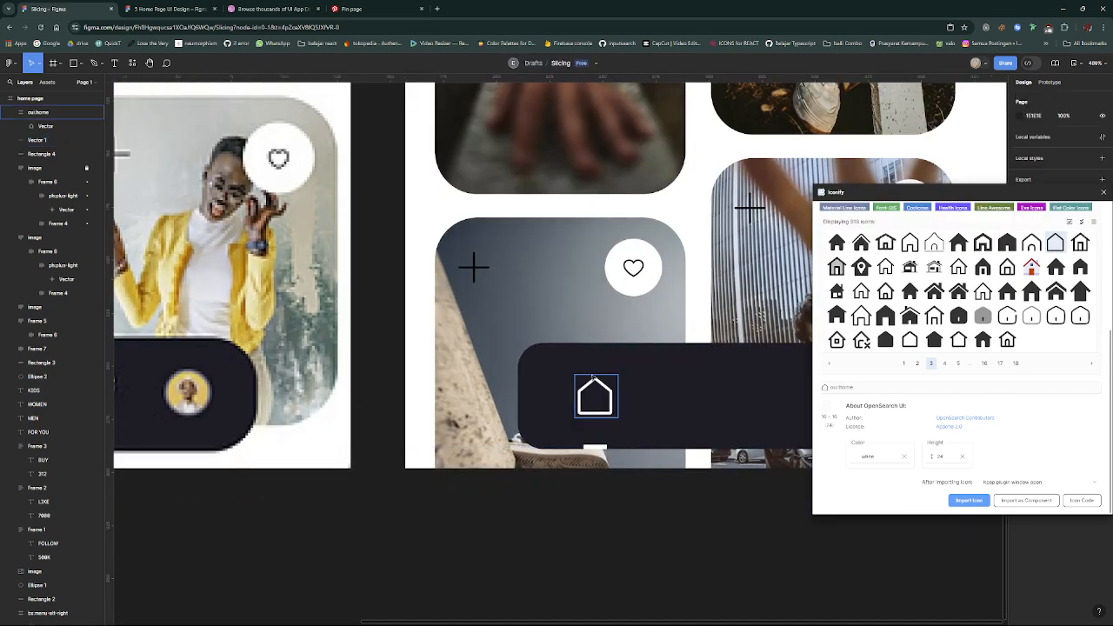
- Round the dark navigation bar's corners with a radius of 18
scroll(594, 398, "down", 3)
scroll(636, 397, "up", 3)
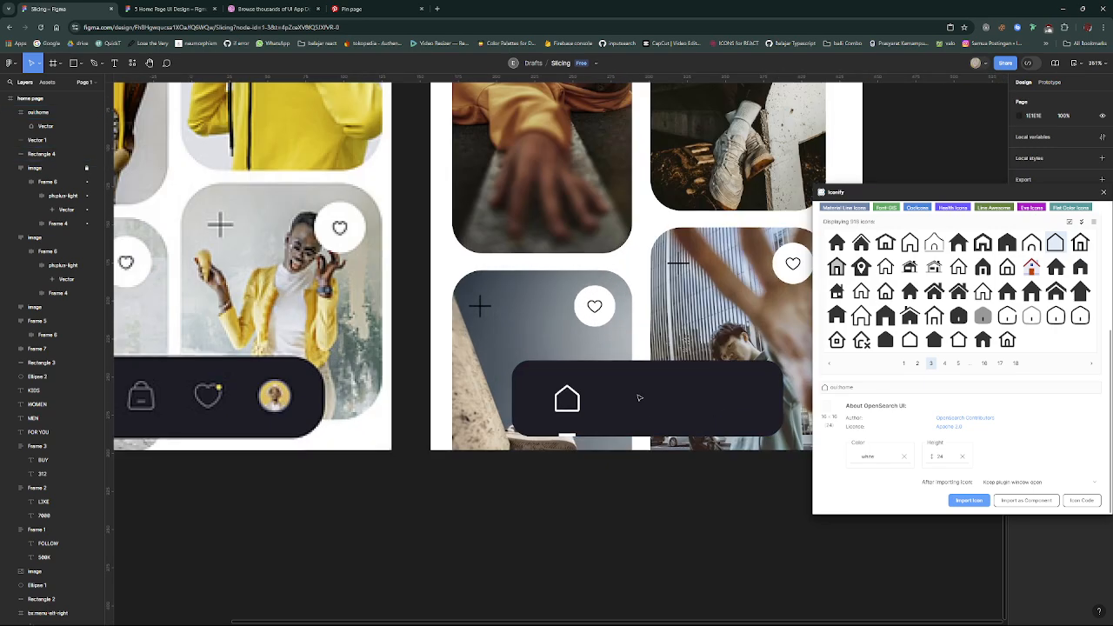
left_click(639, 398)
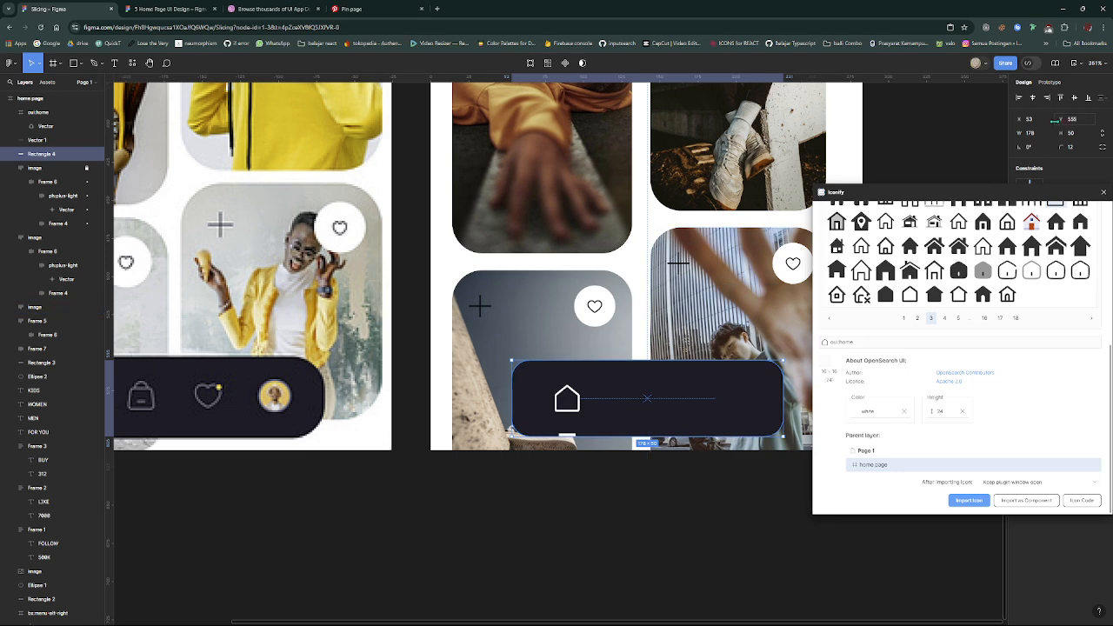
left_click_drag(1060, 147, 1103, 148)
left_click_drag(17, 151, 72, 151)
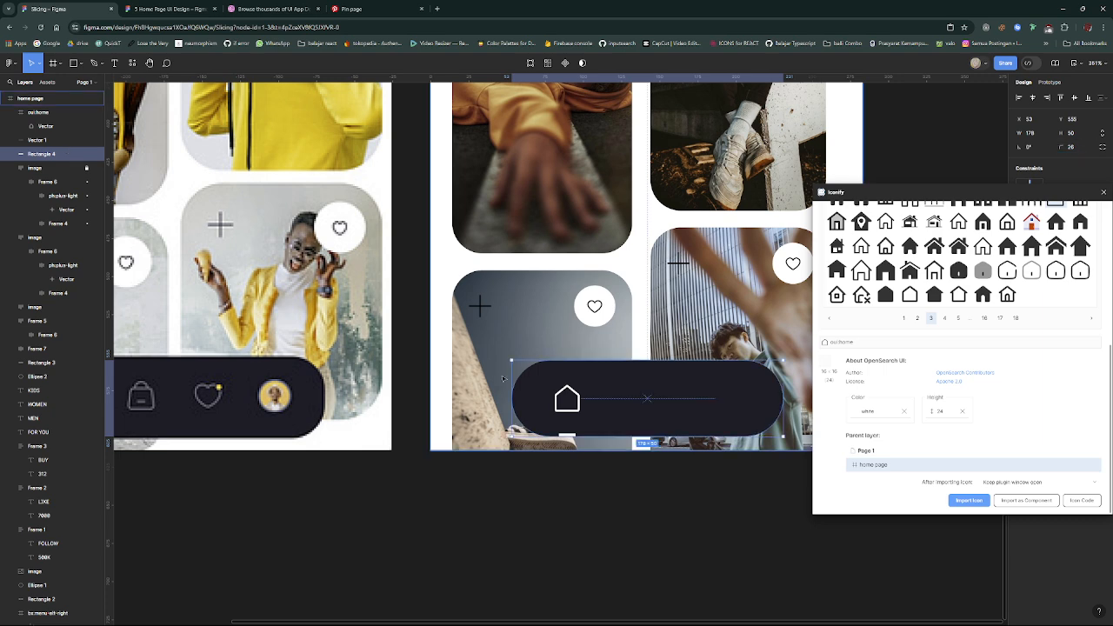
left_click_drag(1061, 147, 988, 160)
scroll(590, 482, "down", 5)
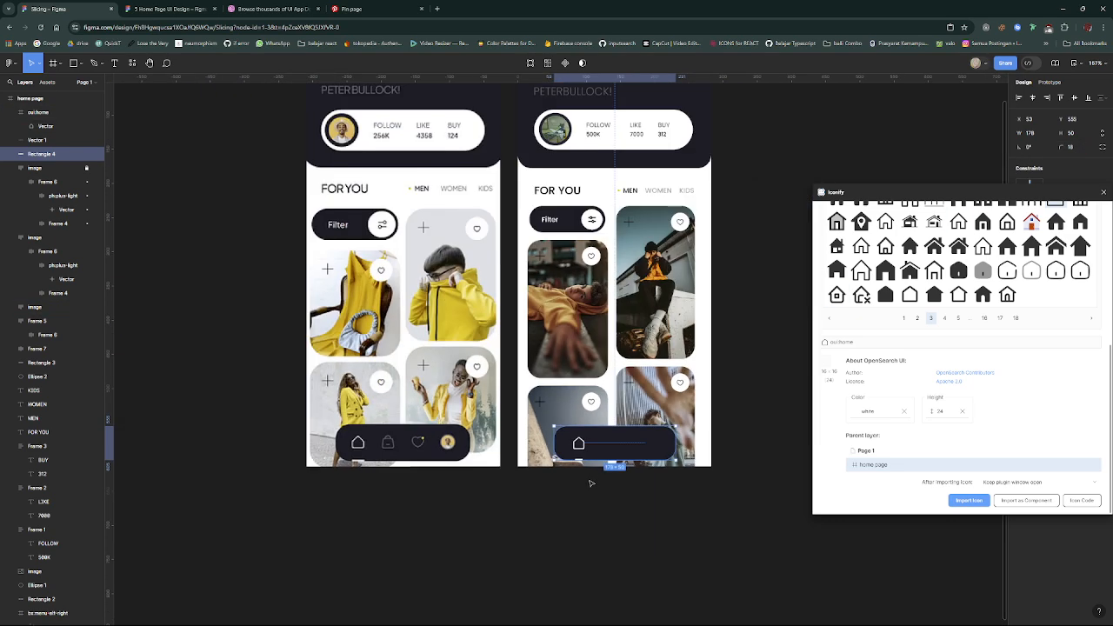
scroll(590, 482, "up", 5)
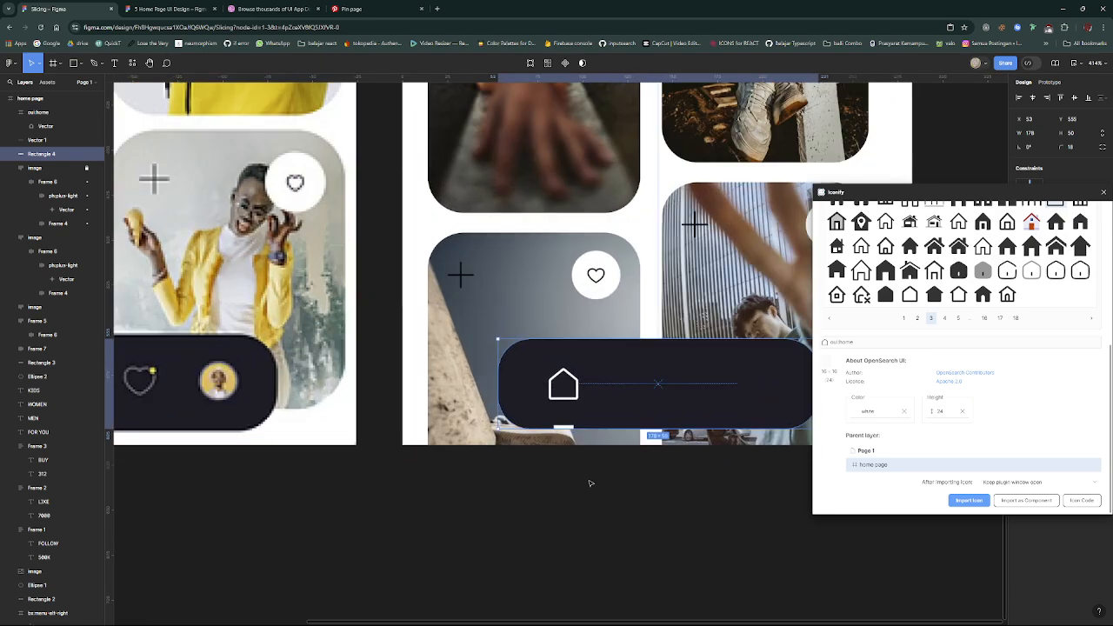
- Search the Iconify library for "bag" and compare the icons with the bag in the reference navigation bar
left_click(564, 384)
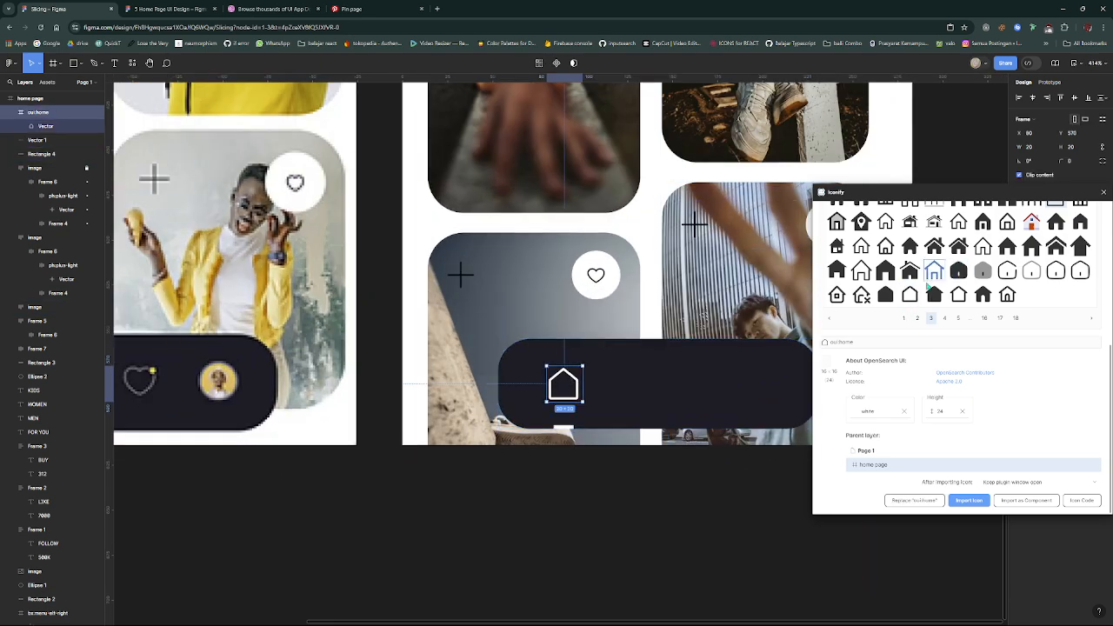
scroll(885, 270, "up", 3)
left_click(886, 268)
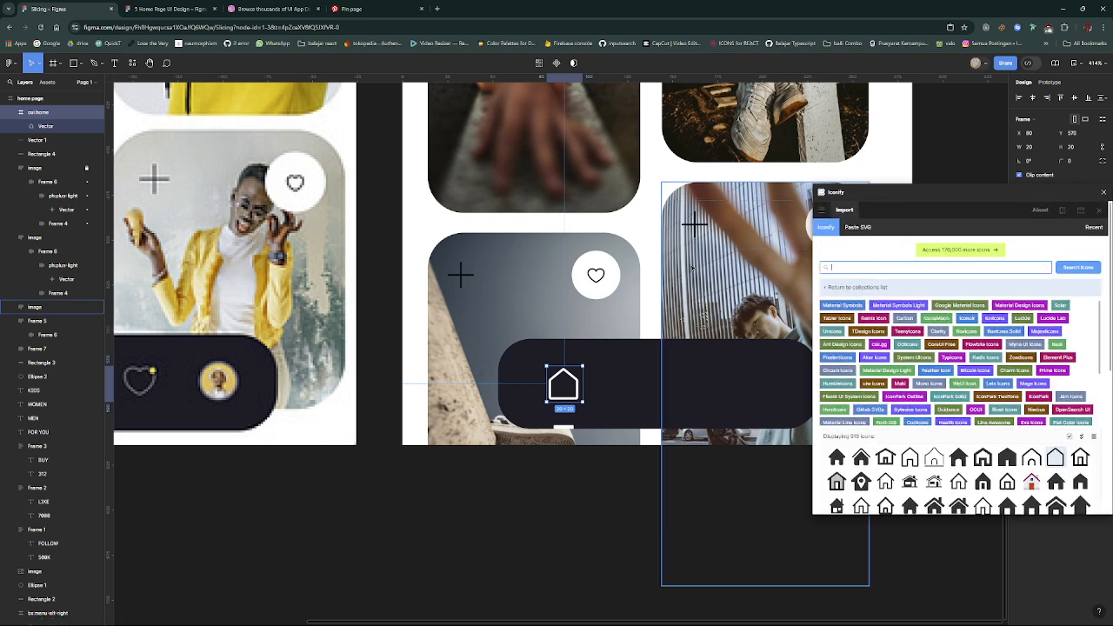
type("bag")
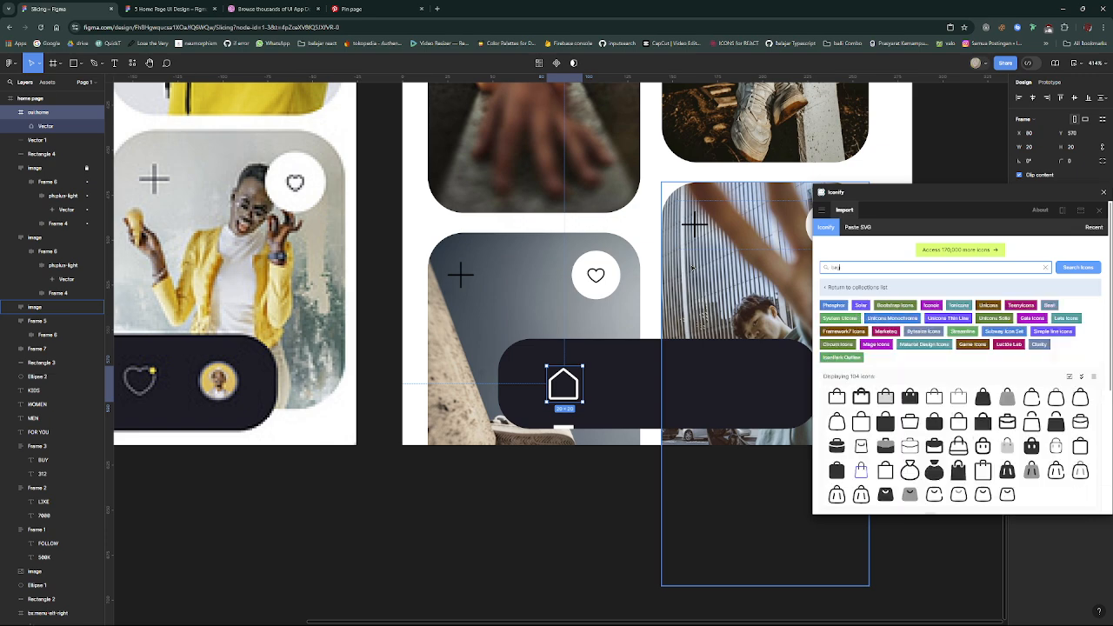
scroll(577, 265, "left", 3)
scroll(577, 265, "right", 5)
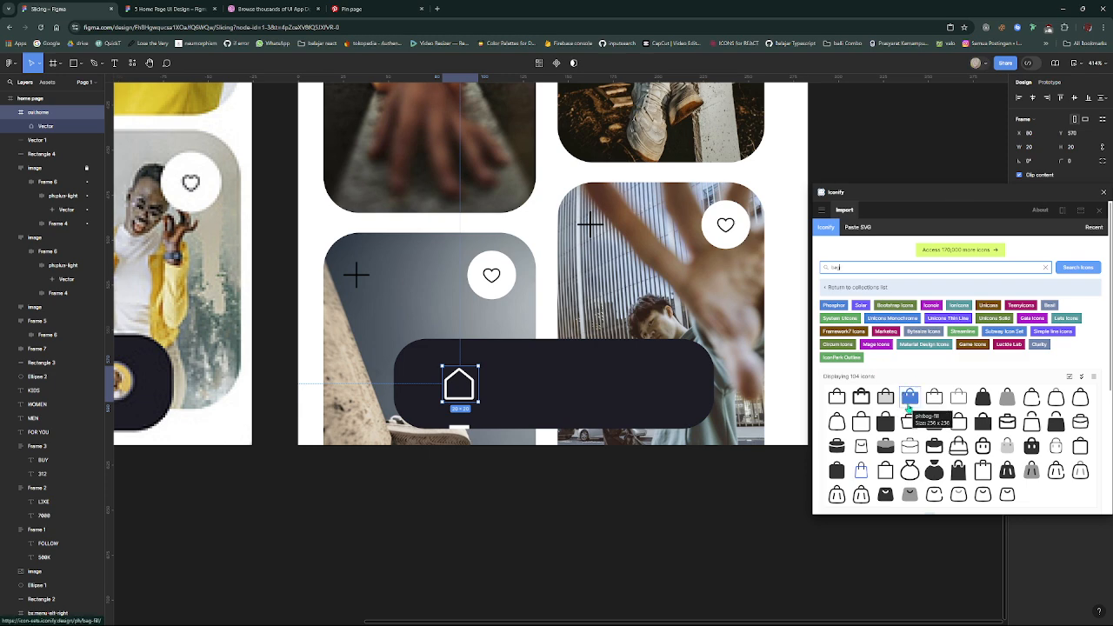
scroll(960, 461, "down", 1)
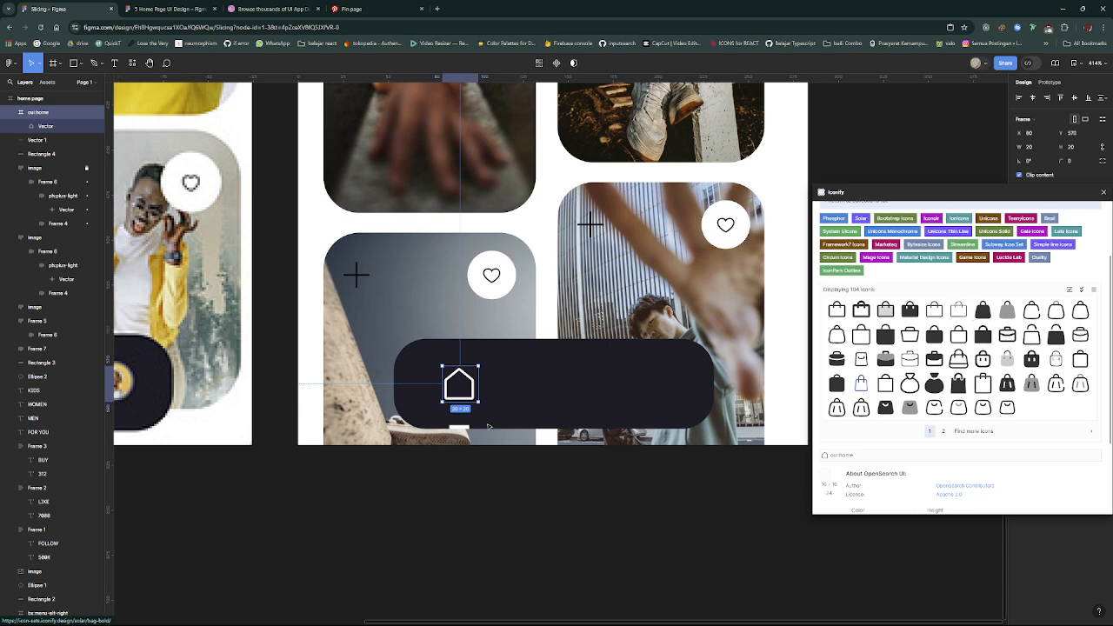
scroll(487, 426, "left", 5)
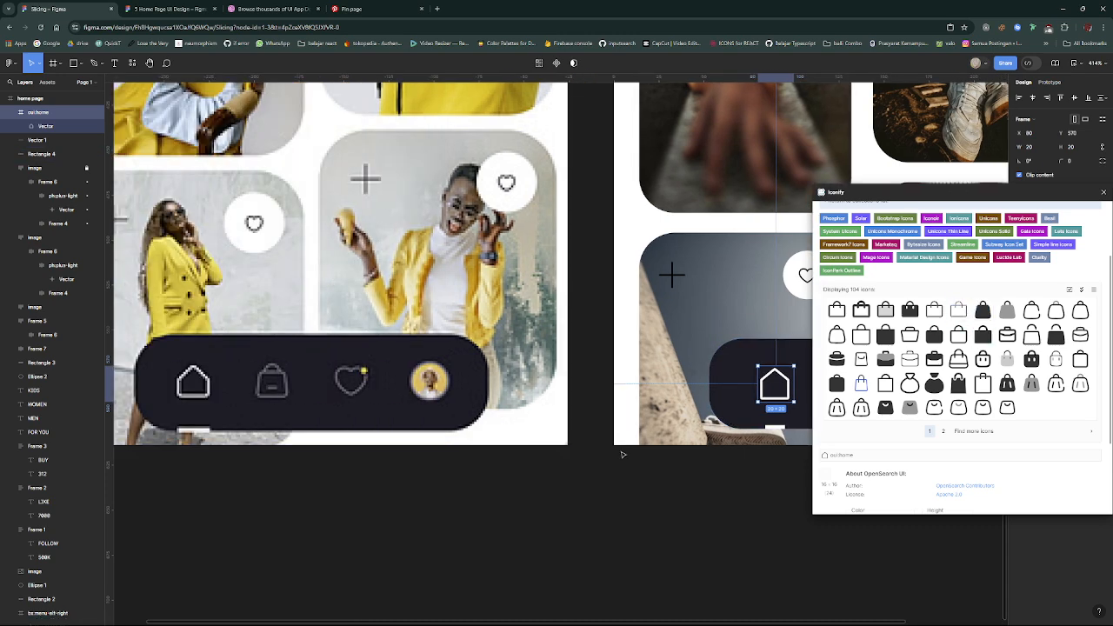
scroll(623, 454, "right", 6)
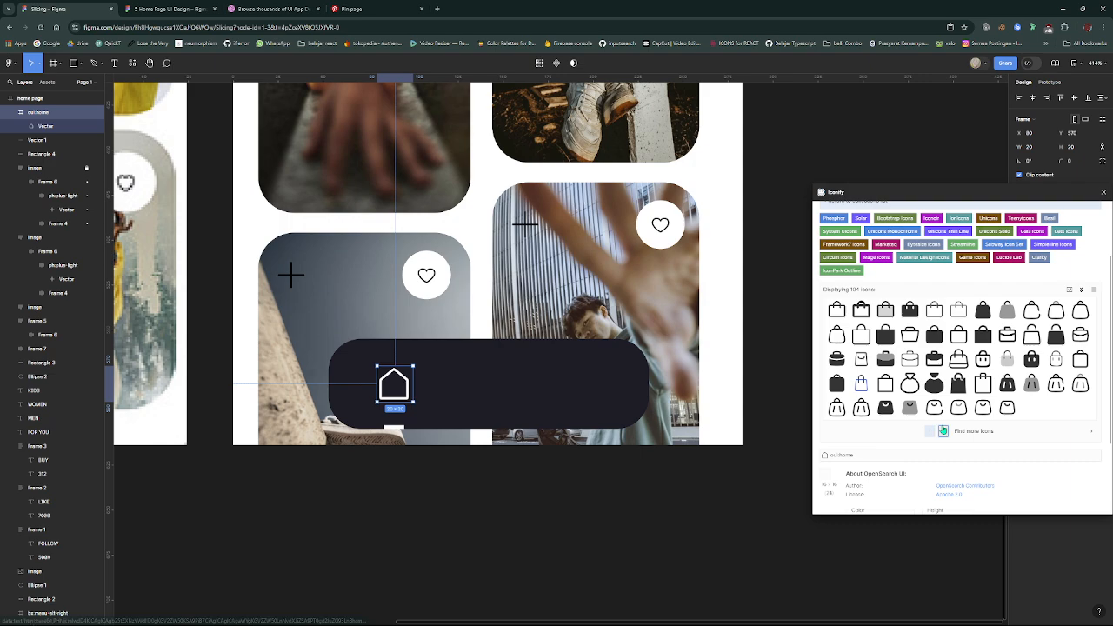
- Go through the bag results up to the eighth page and choose the outlined hugeicons:shopping-bag-01 icon
left_click(942, 430)
scroll(937, 425, "down", 2)
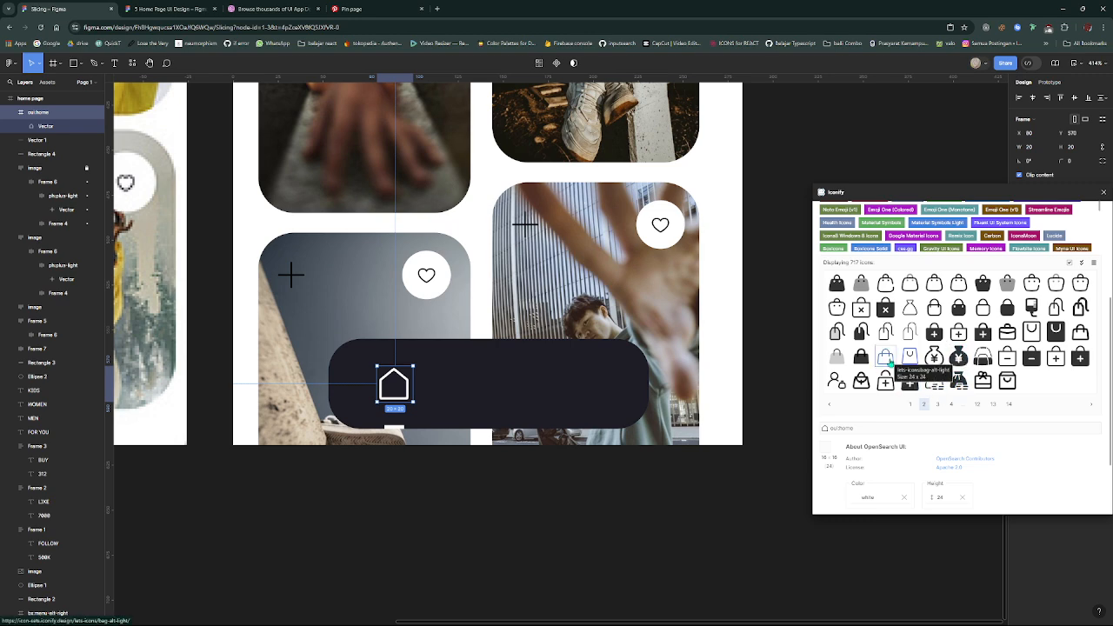
left_click(943, 405)
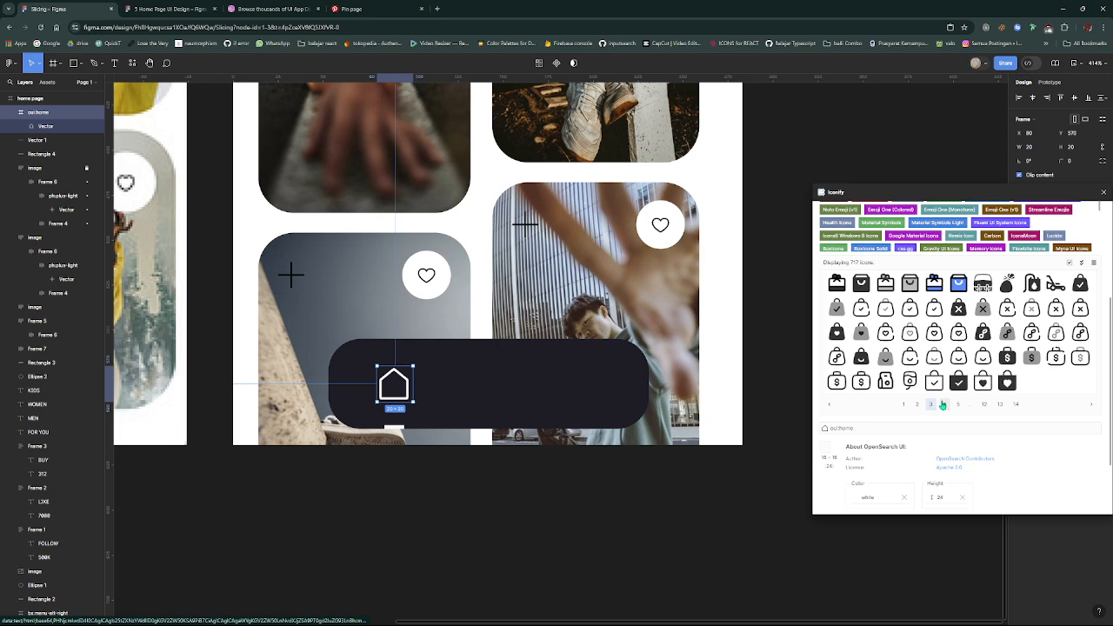
left_click(943, 405)
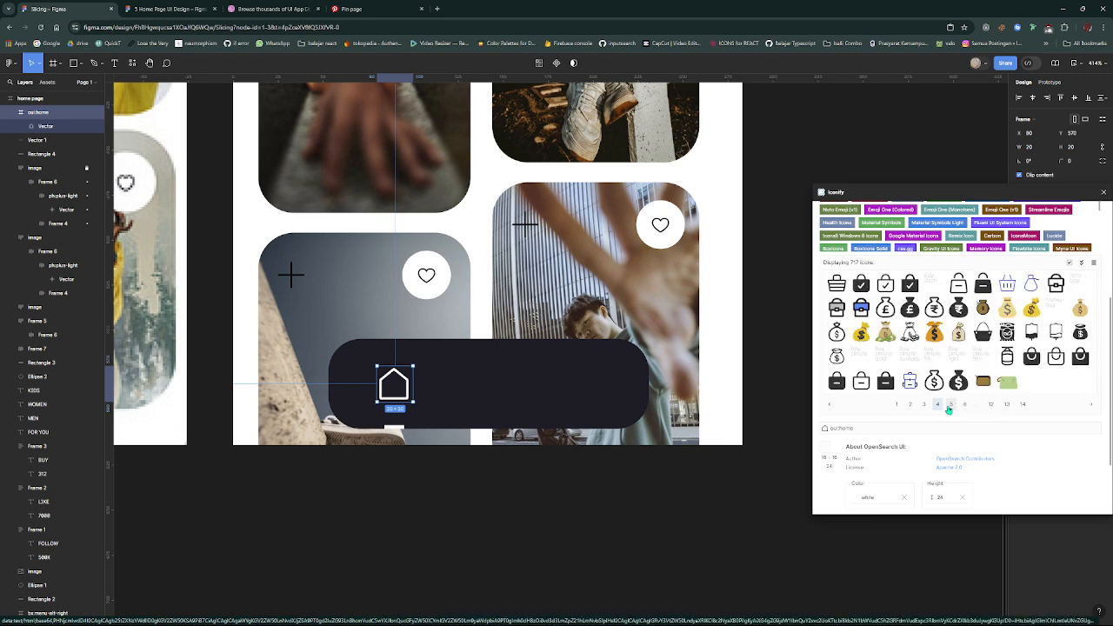
left_click(952, 406)
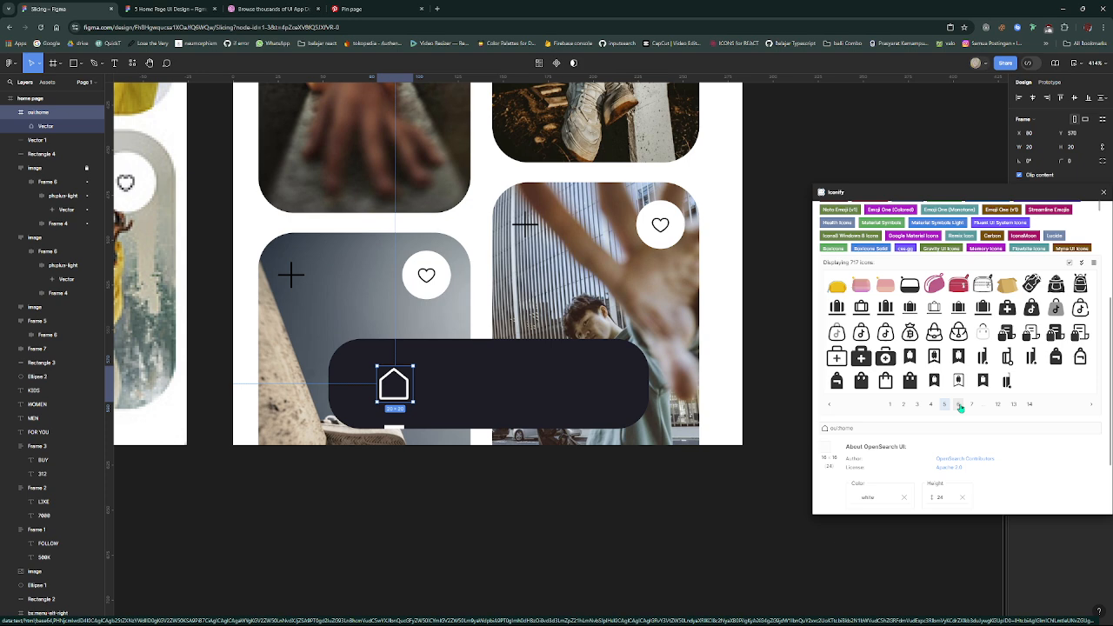
left_click(959, 405)
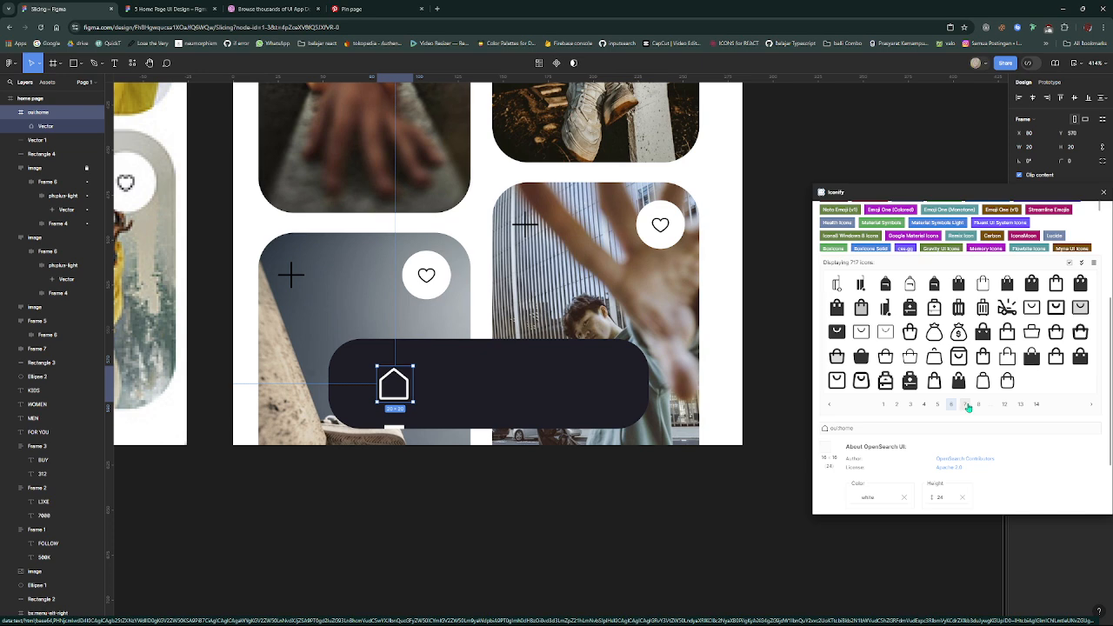
left_click(965, 405)
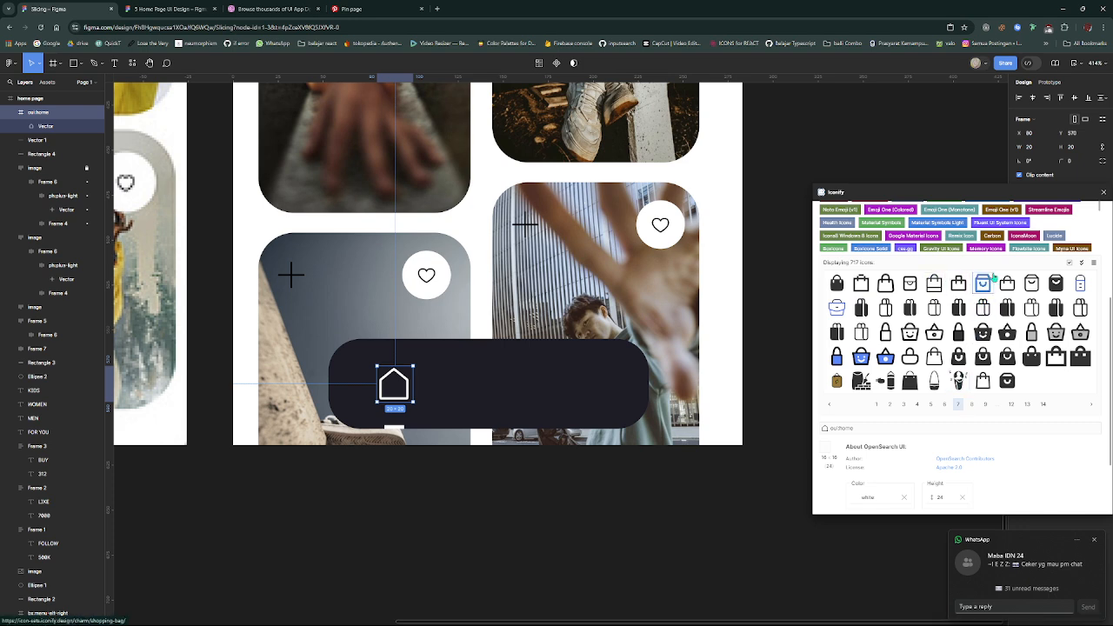
left_click(970, 405)
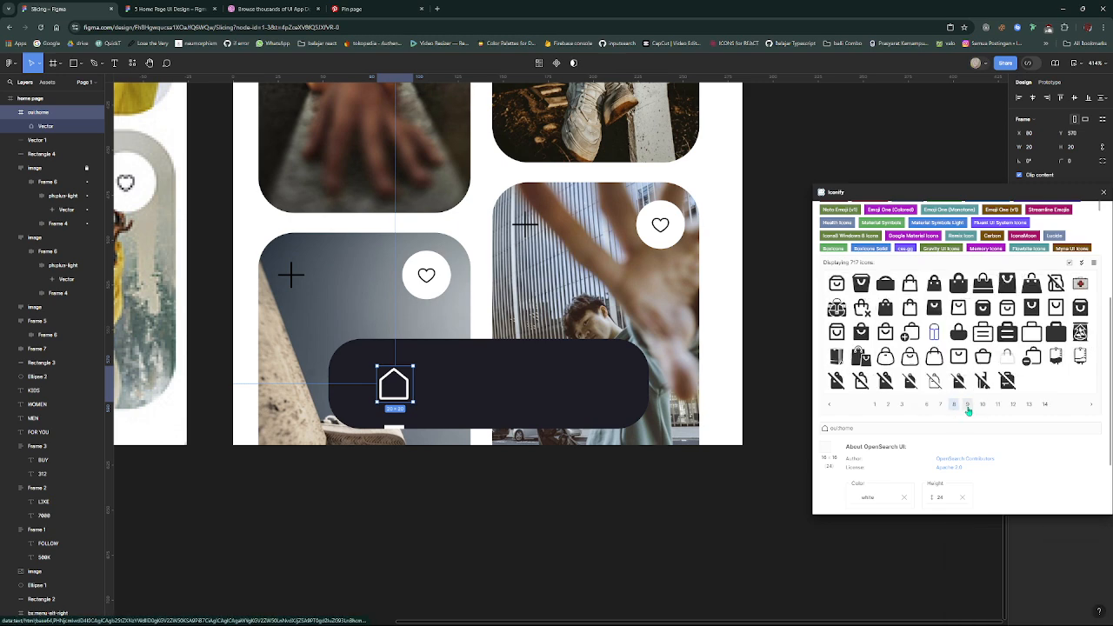
left_click(885, 357)
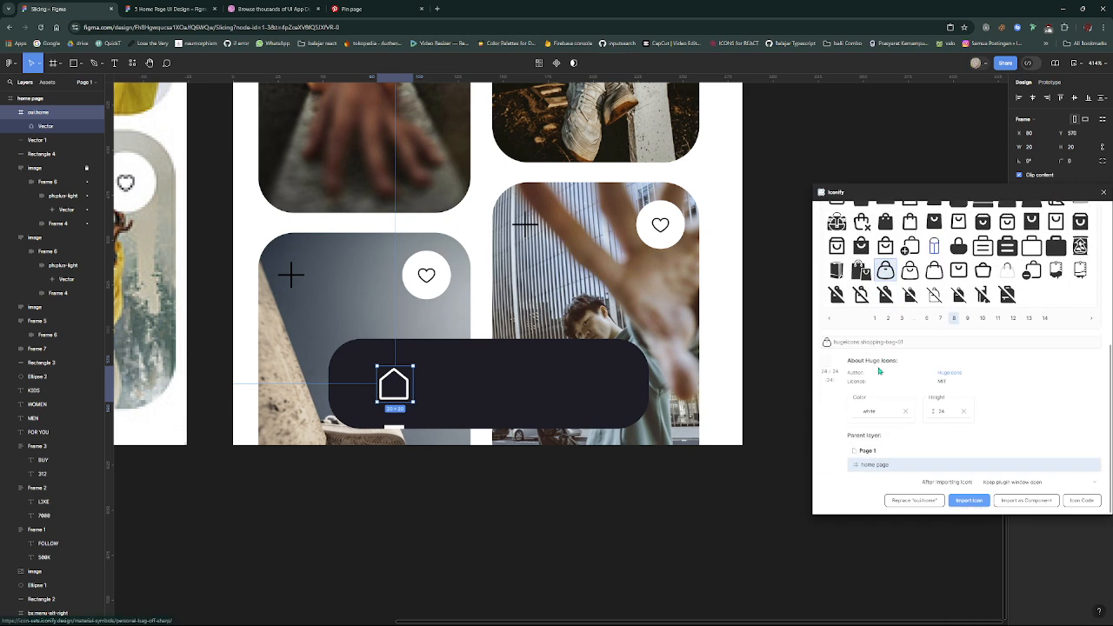
- Set the bag icon's import height to 20 and place it in white on the navigation bar, beside the home icon
left_click(942, 412)
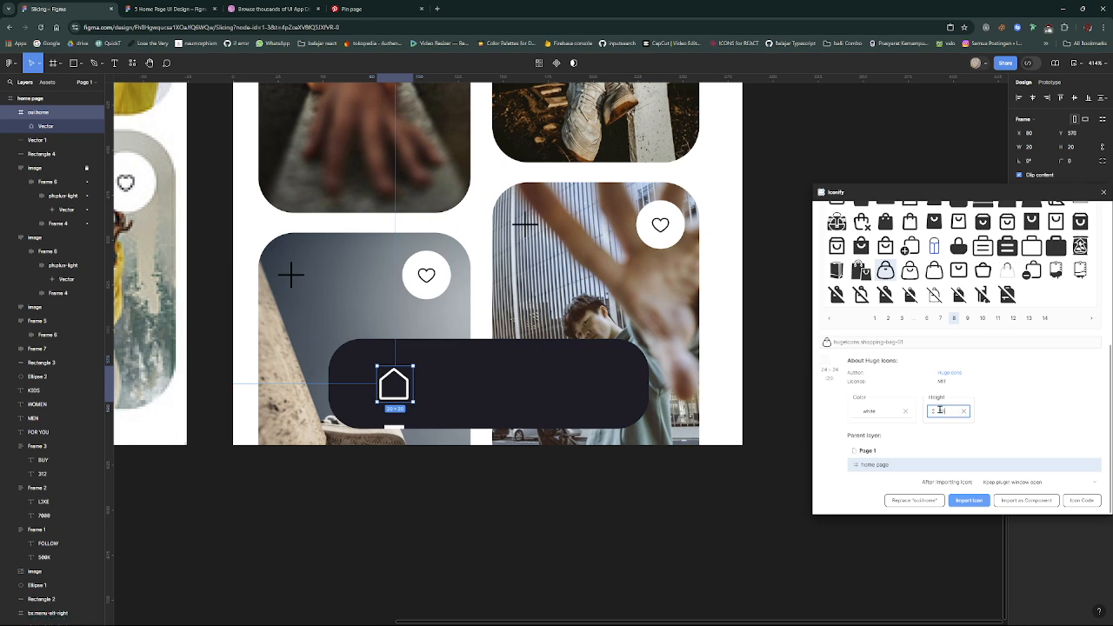
left_click(825, 359)
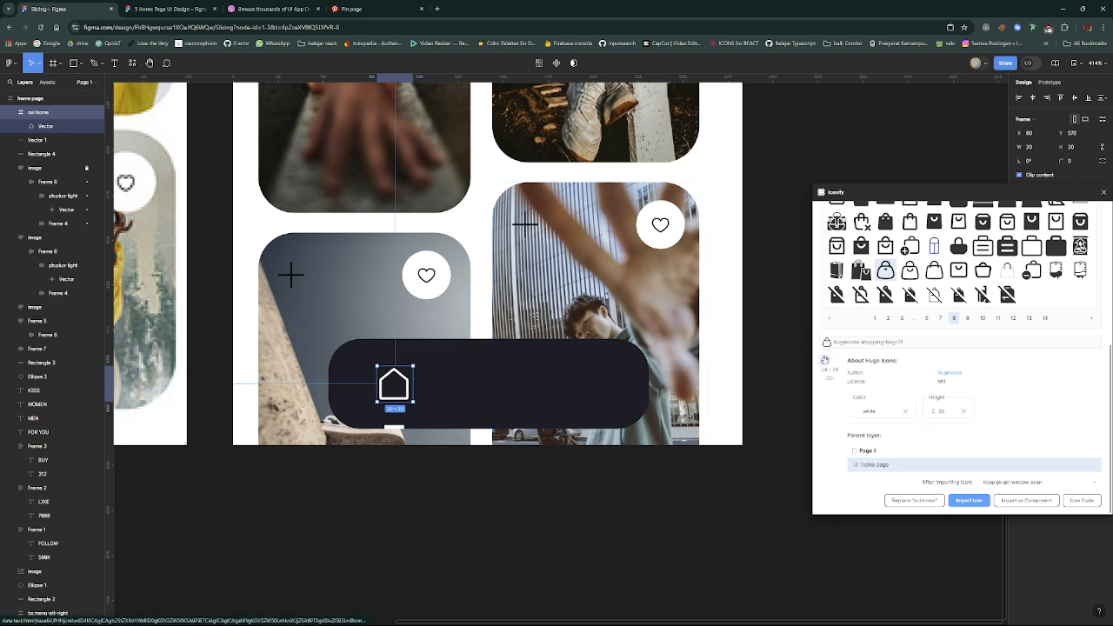
left_click_drag(523, 396, 458, 386)
- Search the icon library for "heart" and choose the outlined ph:heart icon
scroll(891, 268, "up", 3)
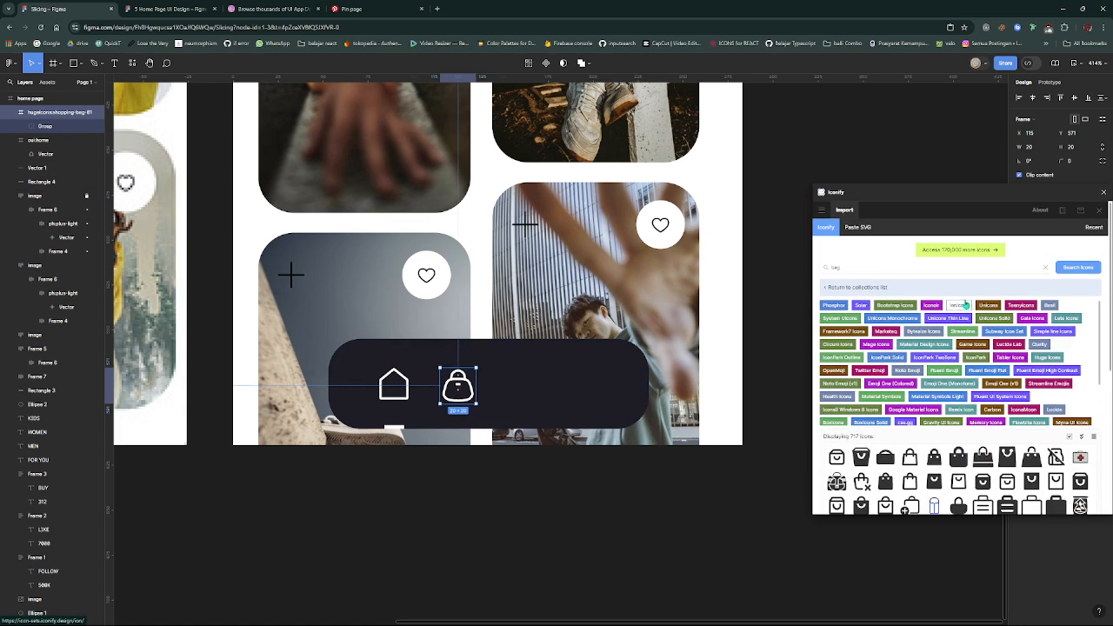
left_click(891, 267)
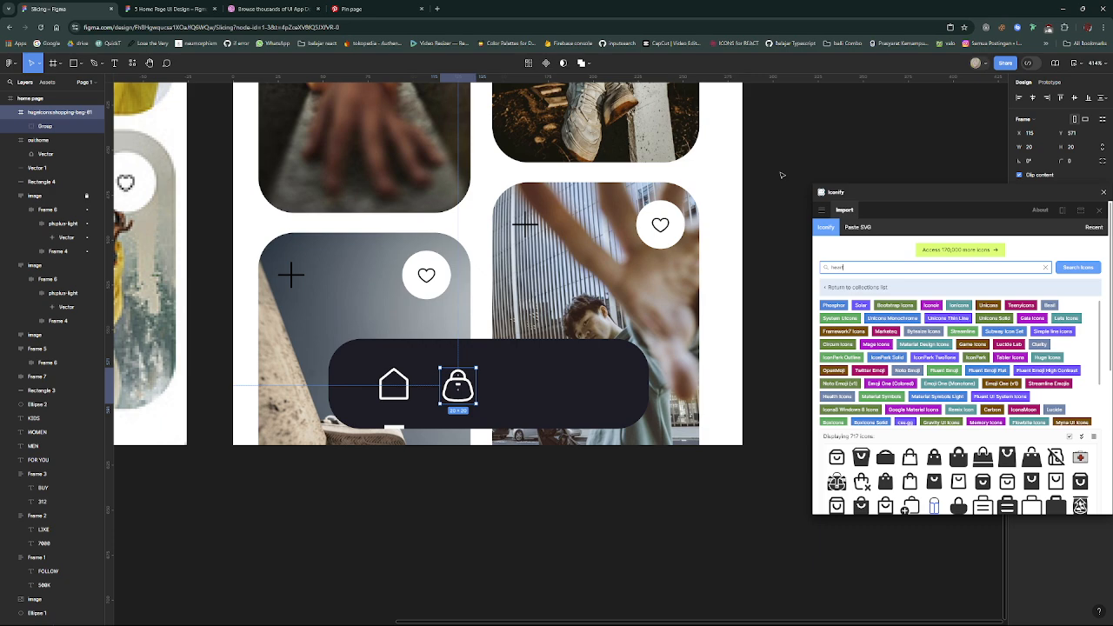
key("Return")
scroll(953, 403, "down", 1)
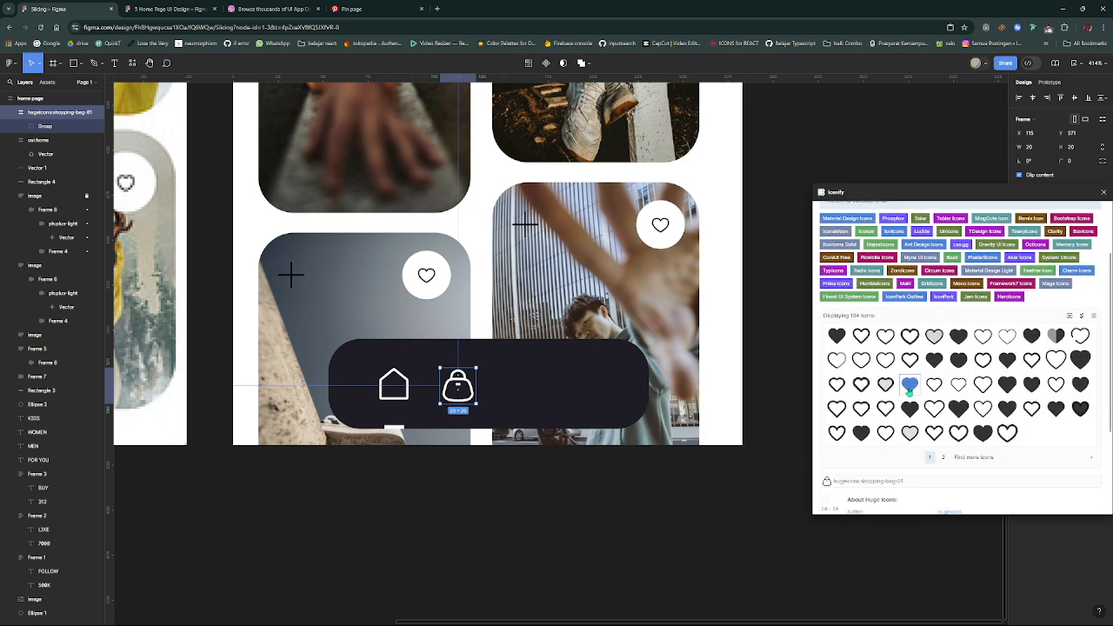
left_click(884, 335)
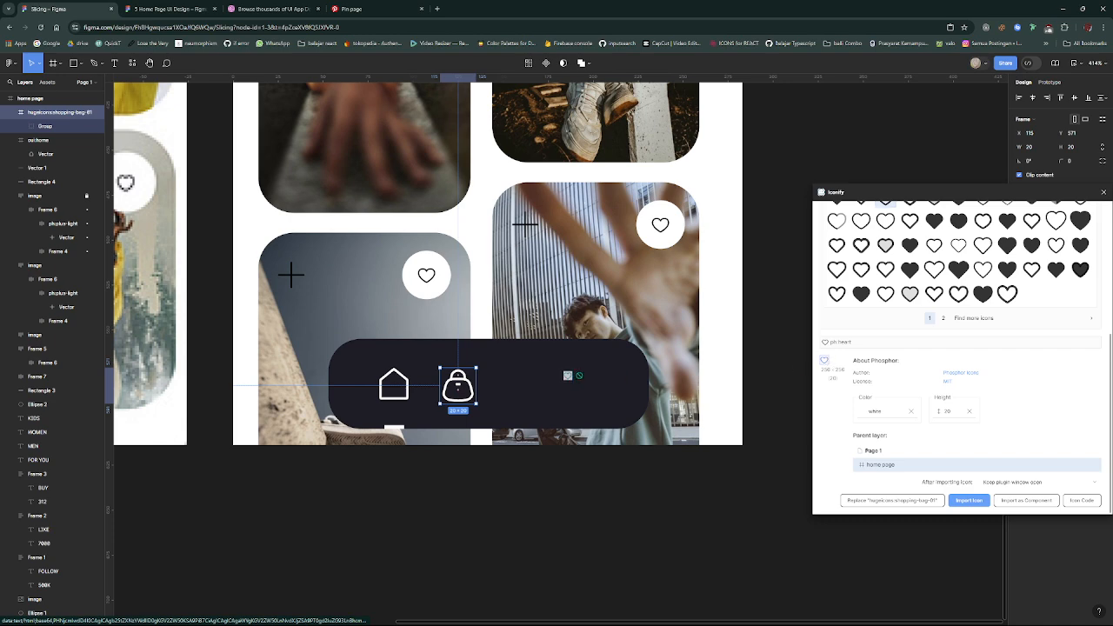
left_click_drag(567, 375, 704, 213)
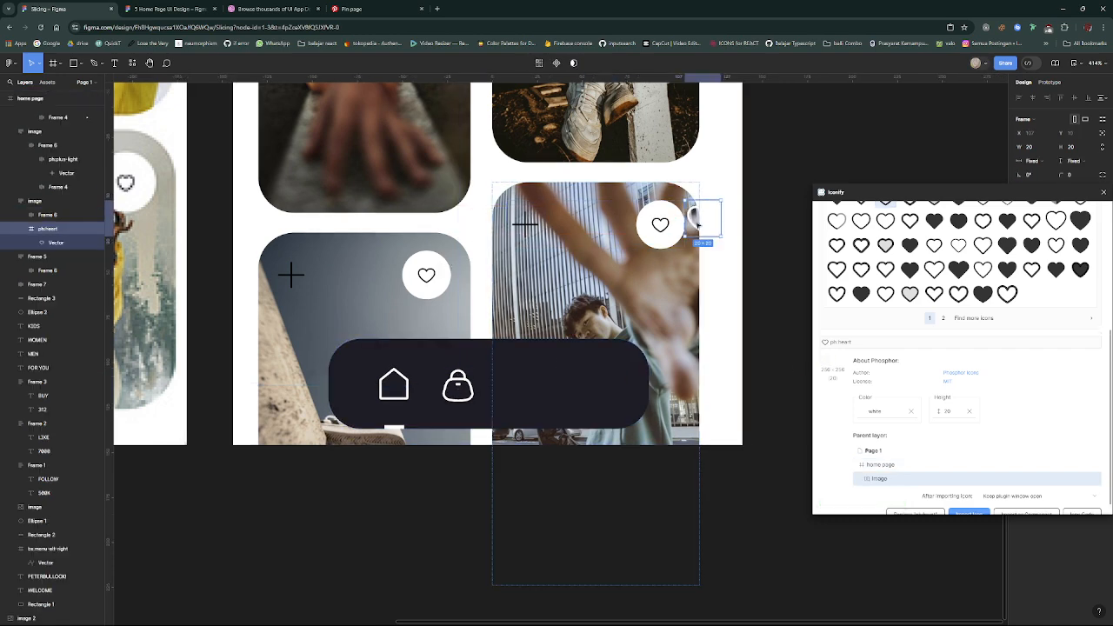
key("ctrl+z")
key("ctrl+z")
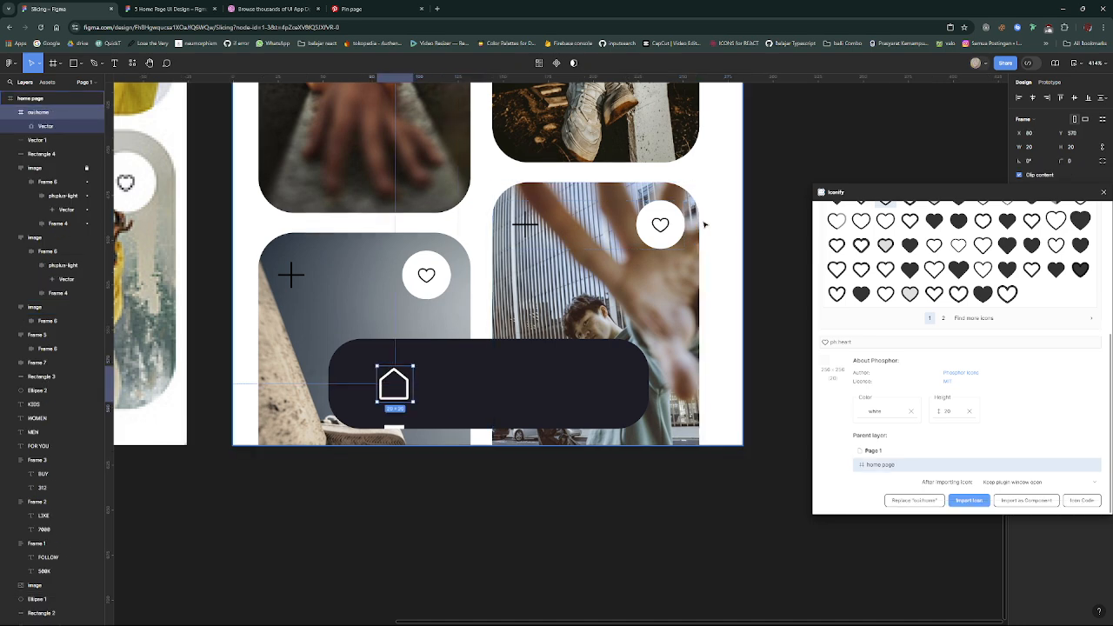
key("ctrl+shift+z")
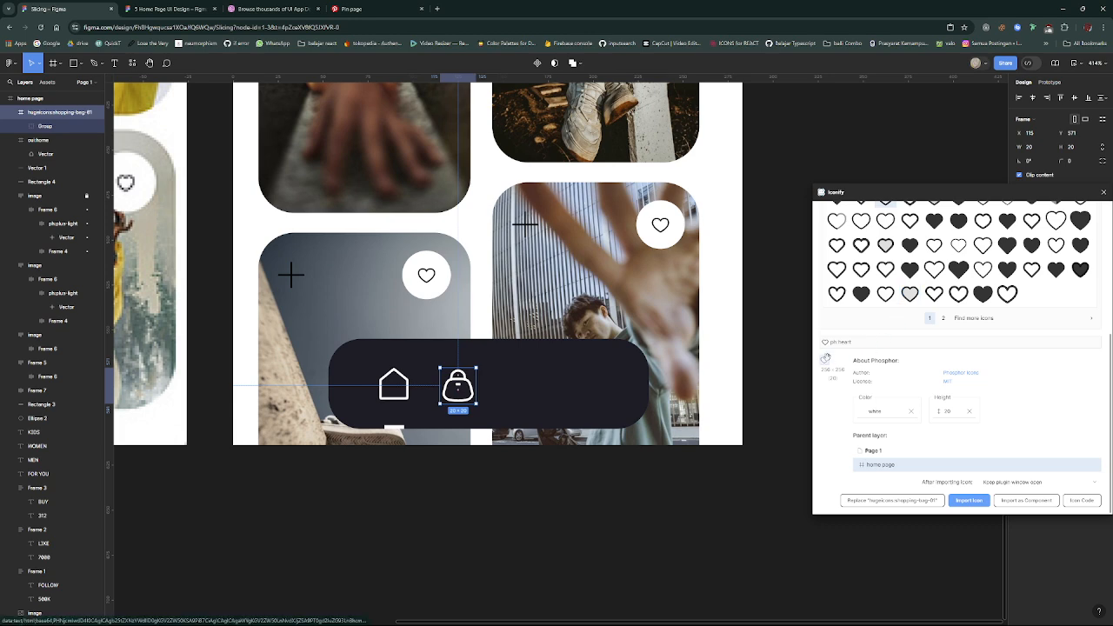
key("ctrl+shift+z")
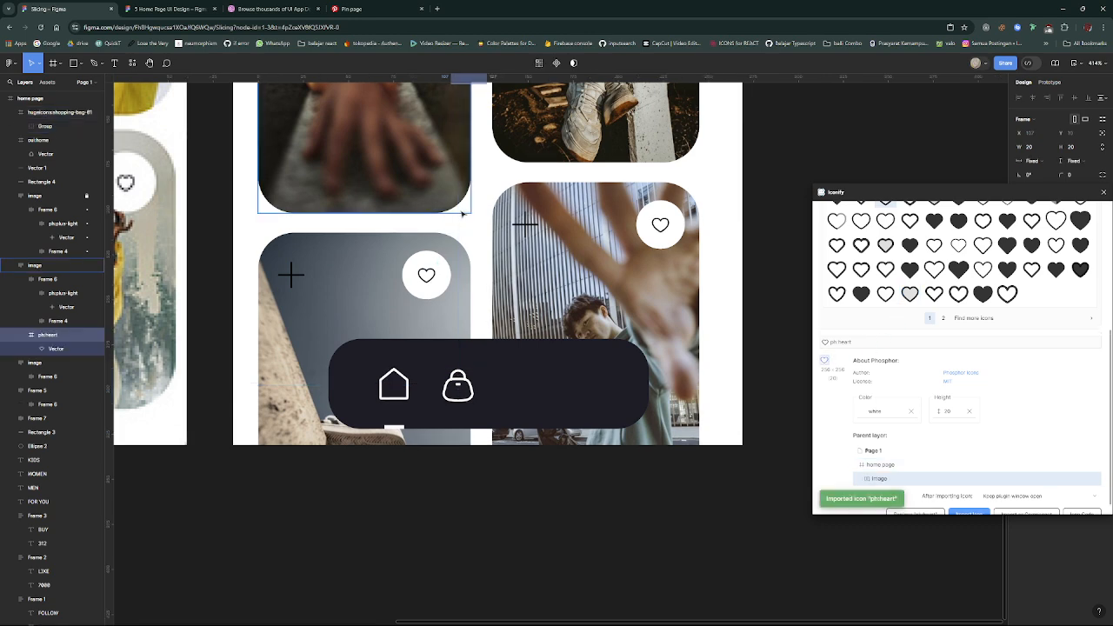
key("ctrl+z")
key("ctrl+z")
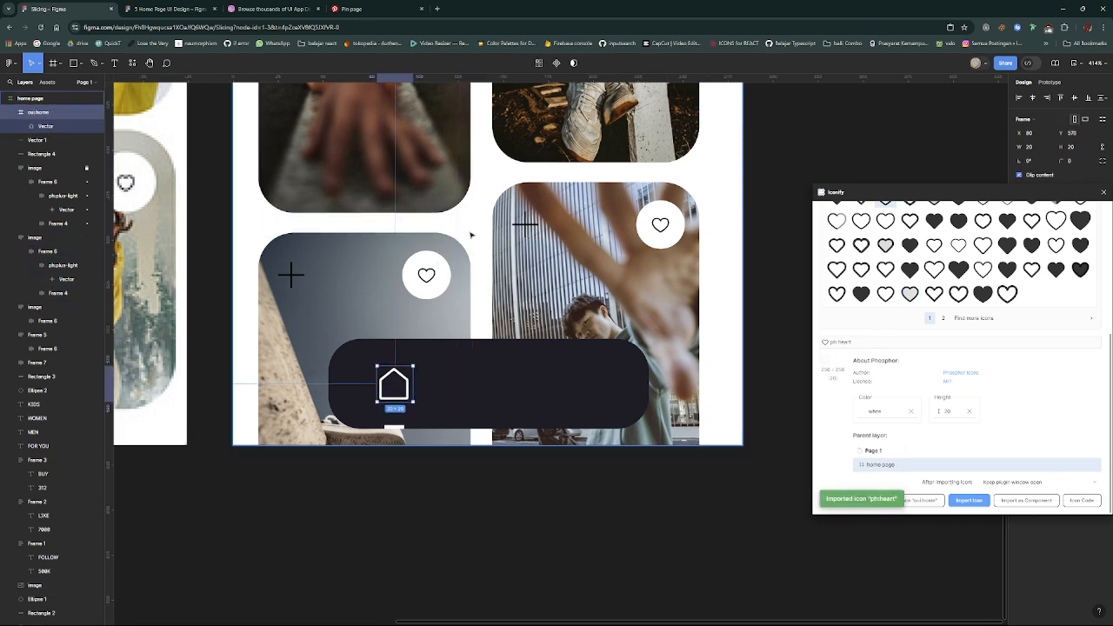
key("ctrl+shift+z")
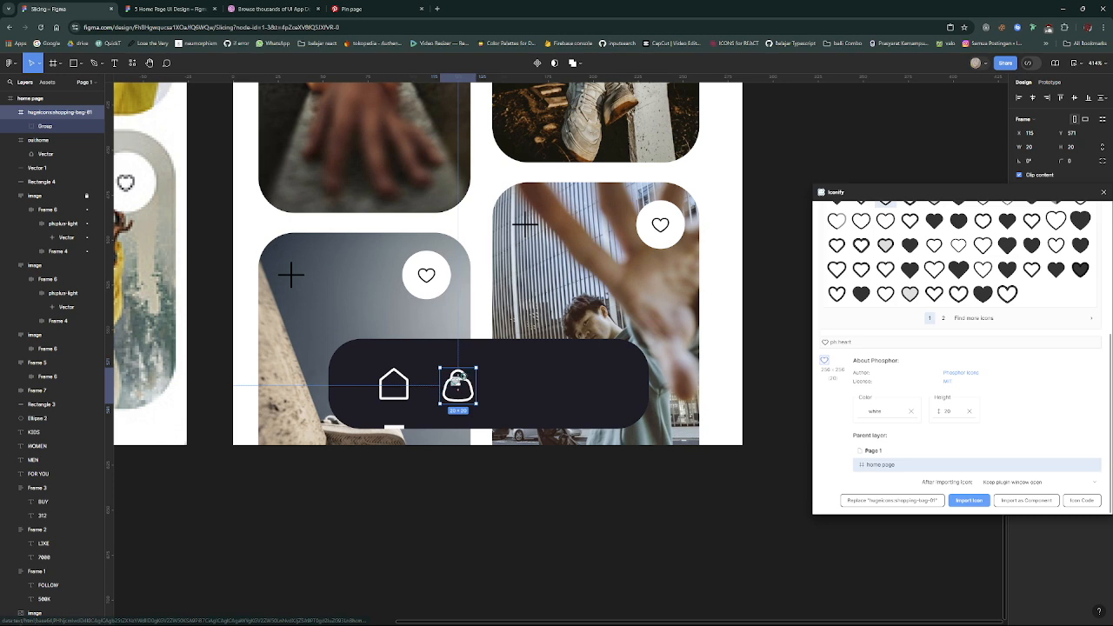
- Import the white heart icon, lock the right-hand photo card's layer, and place the heart on the navigation bar beside the bag
left_click_drag(442, 377, 496, 389)
left_click(87, 348)
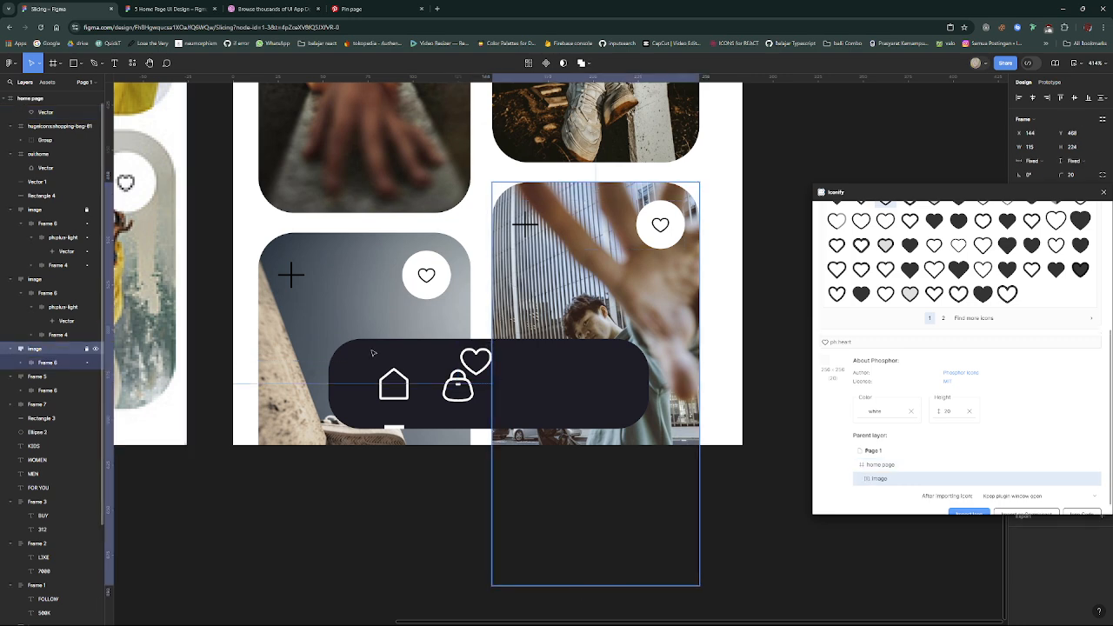
left_click(491, 367)
left_click_drag(491, 367, 529, 392)
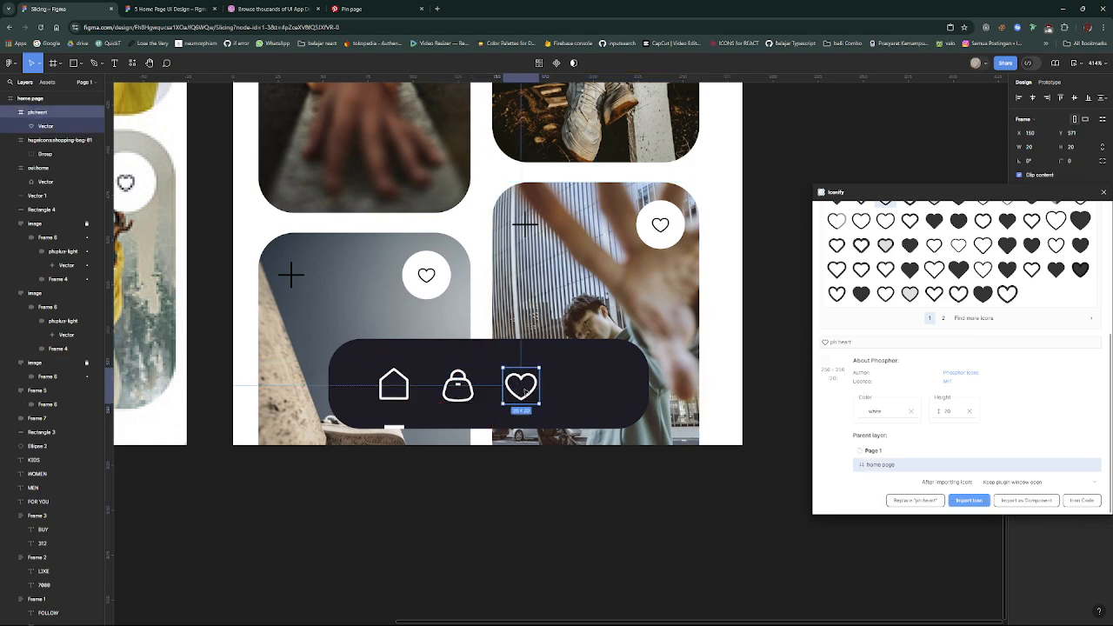
- Group the home, bag and heart icons into a horizontal auto layout and set the spacing between them to 17
left_click(458, 387, "shift")
left_click(394, 386, "shift")
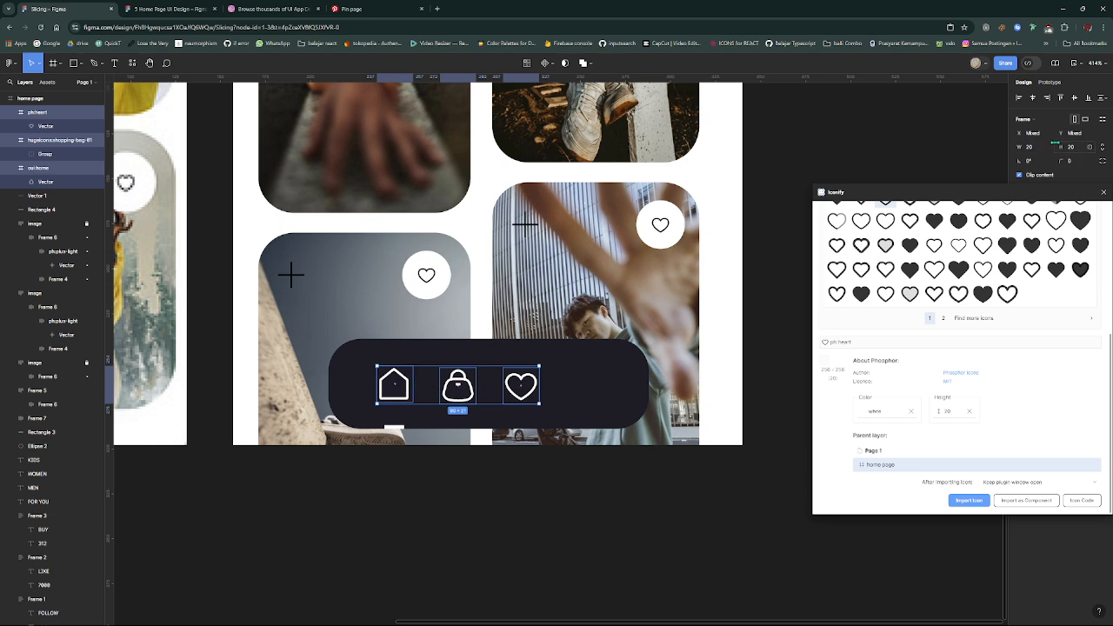
left_click(631, 357, "shift")
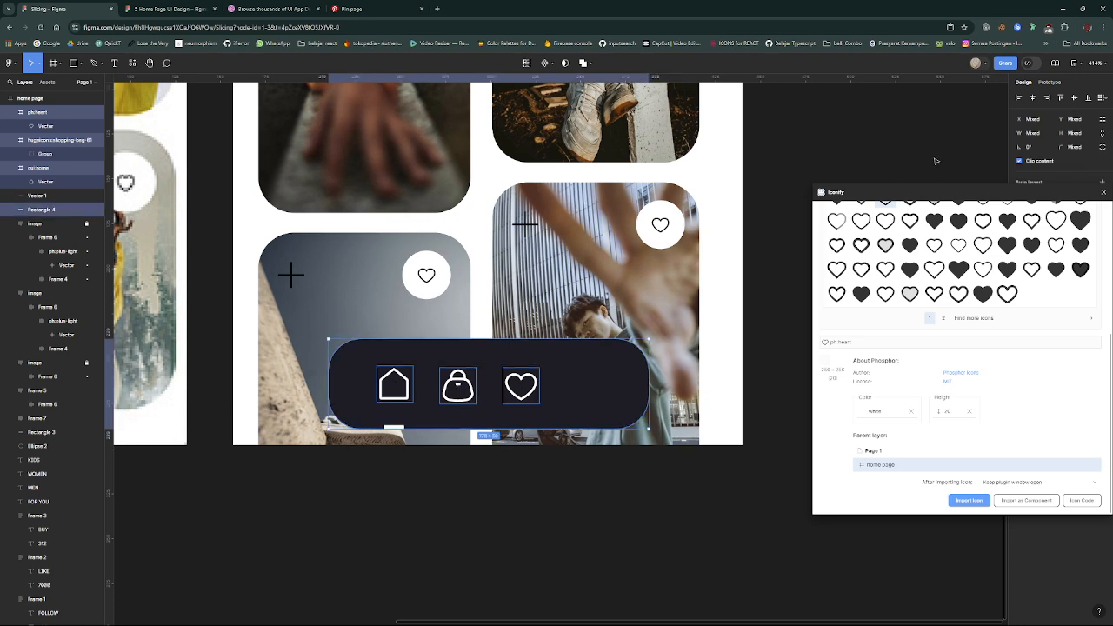
left_click(521, 386)
left_click(458, 386, "shift")
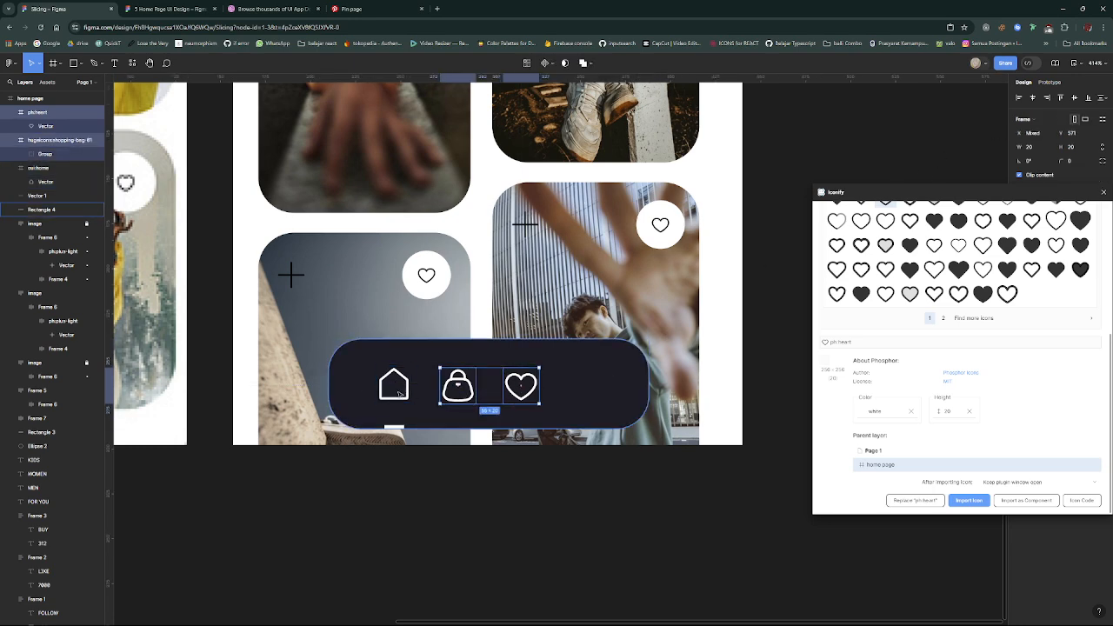
left_click(397, 391, "shift")
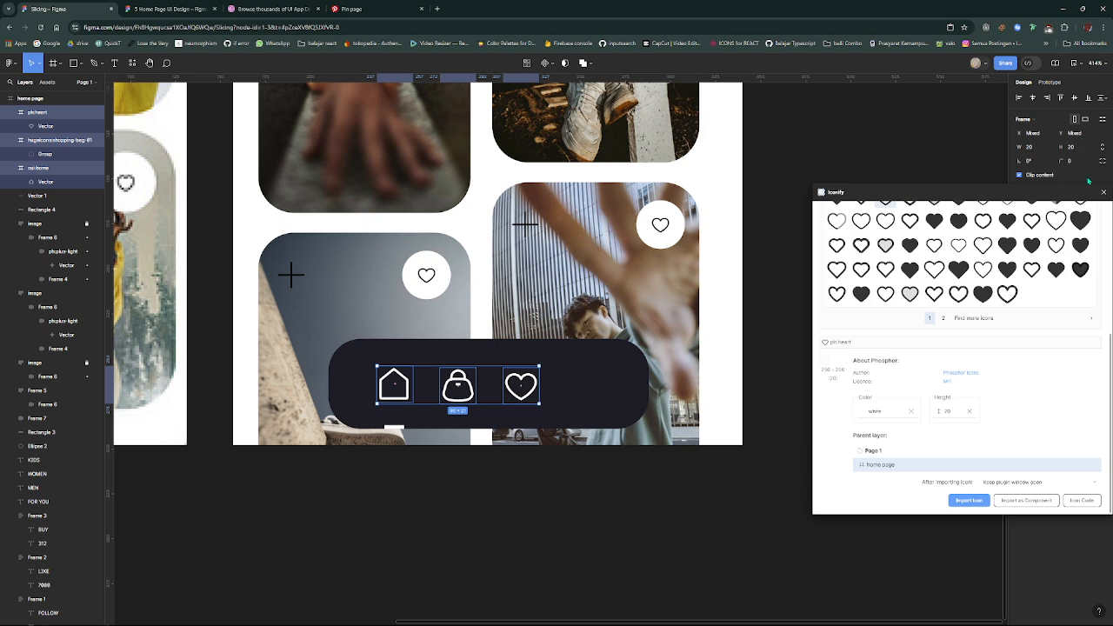
left_click_drag(1062, 194, 940, 305)
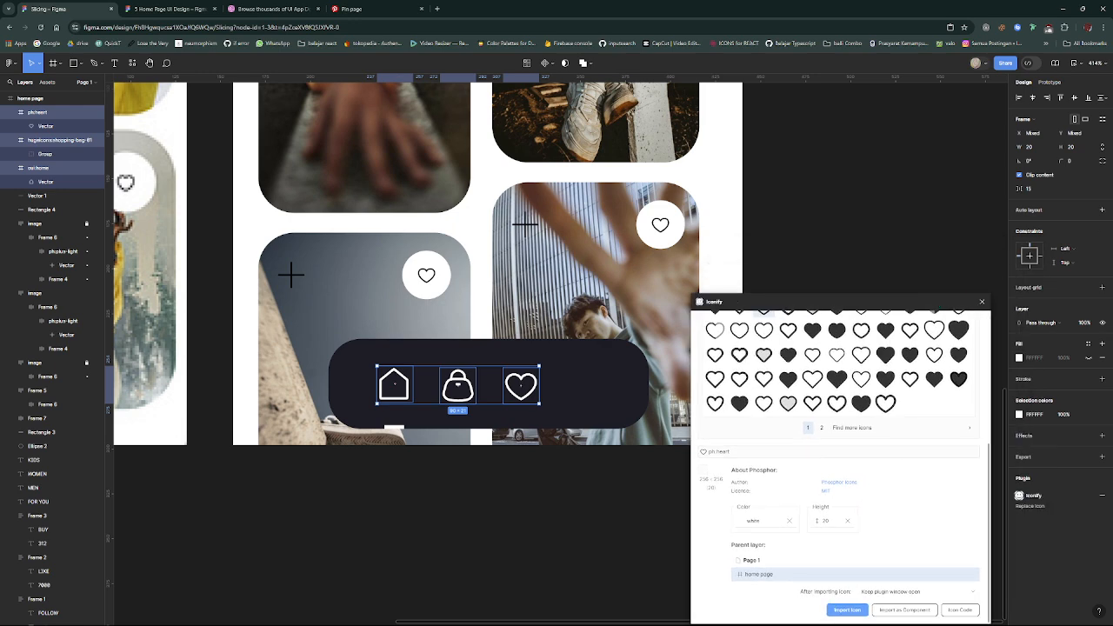
left_click(1101, 209)
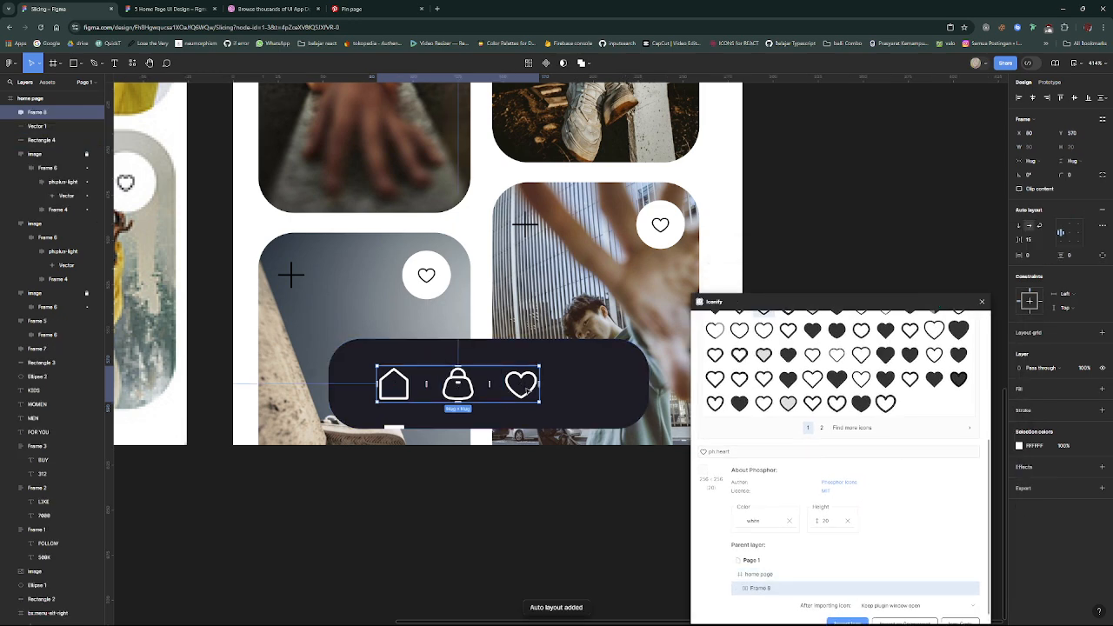
left_click_drag(492, 393, 495, 387)
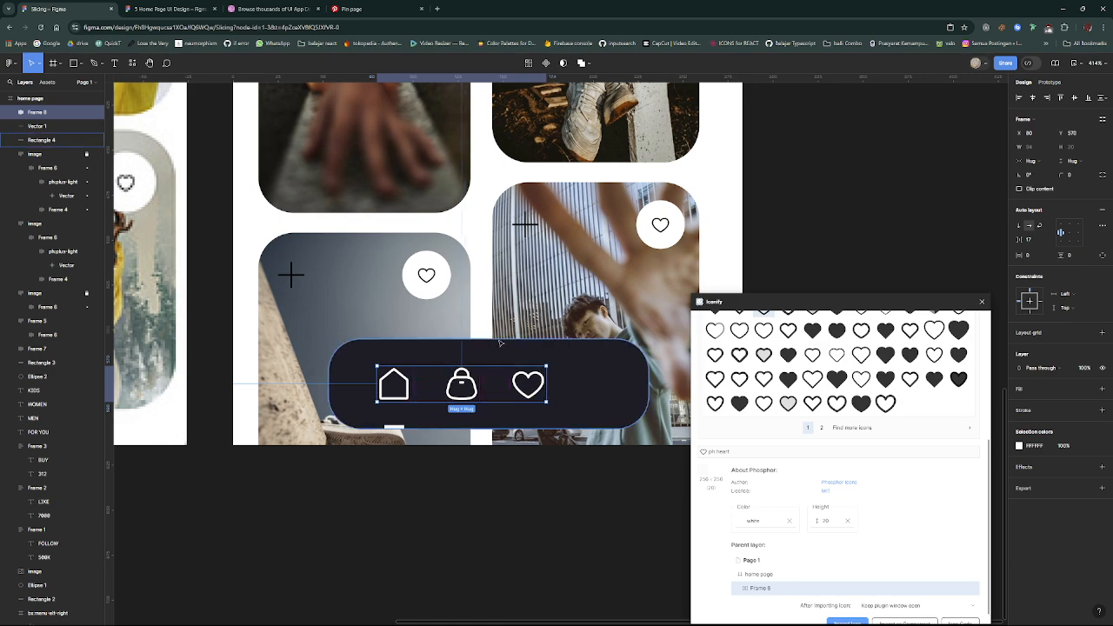
- Copy the circular profile image from the header card and paste it onto the navigation bar, right of the heart icon
scroll(500, 342, "down", 3)
scroll(500, 342, "down", 3)
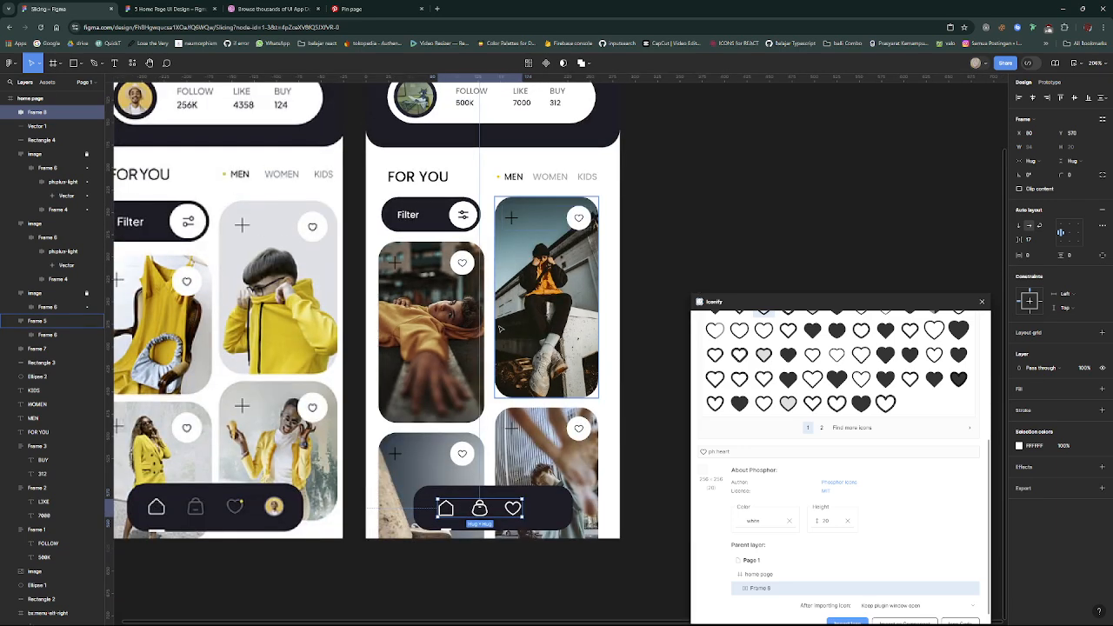
scroll(499, 329, "up", 3)
left_click(416, 215)
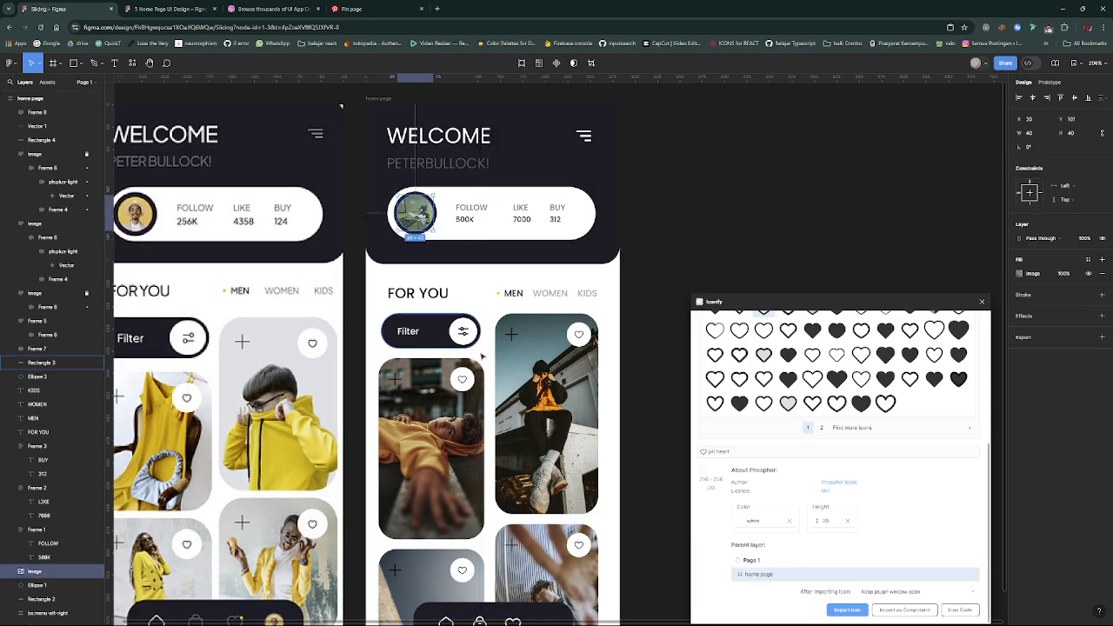
scroll(485, 360, "down", 5)
scroll(485, 361, "up", 3)
scroll(486, 361, "up", 7)
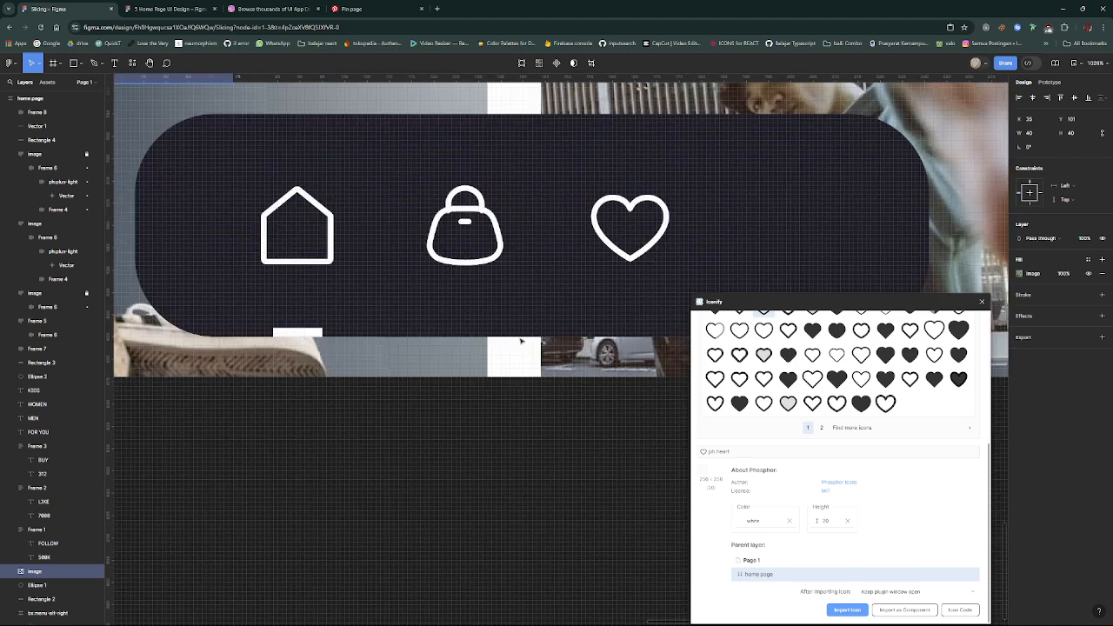
scroll(524, 341, "down", 1)
left_click(652, 264)
key("ctrl+v")
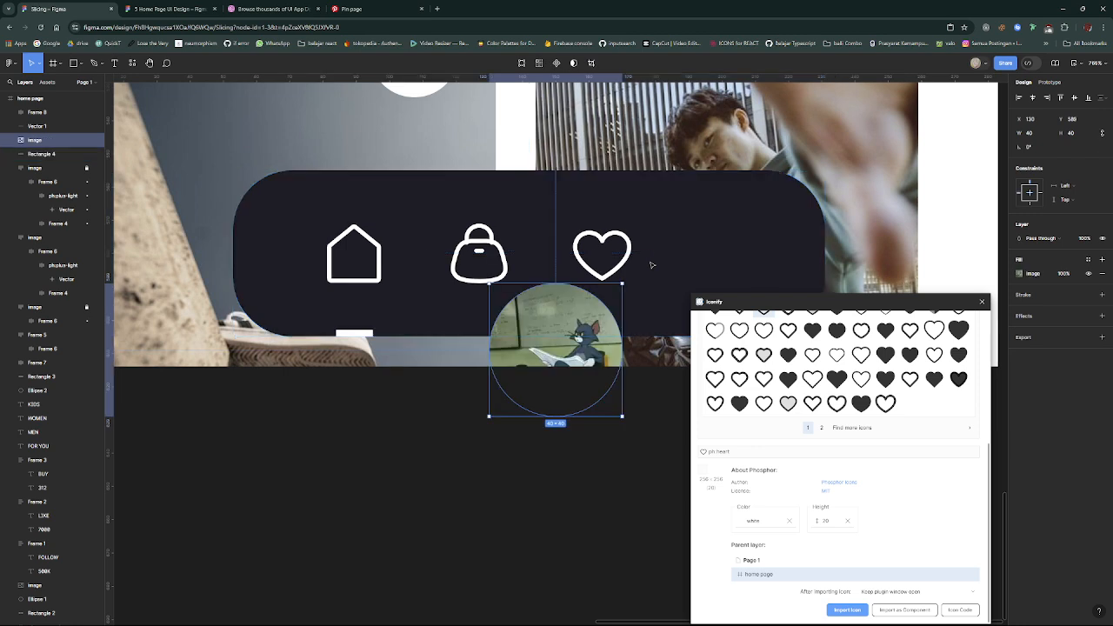
left_click_drag(583, 336, 741, 213)
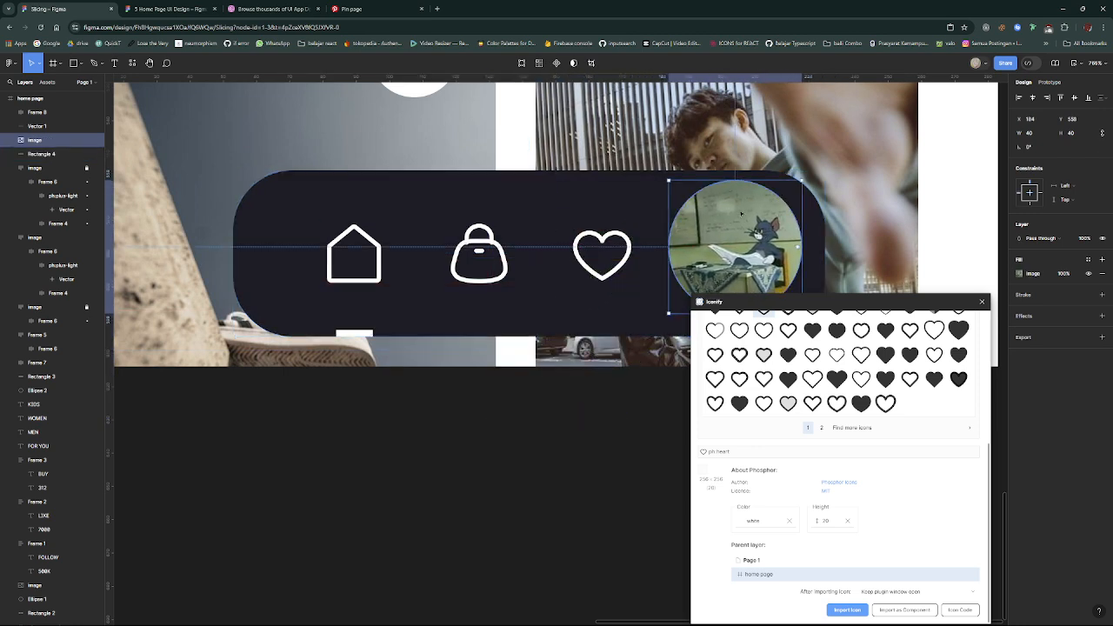
- Resize the copied profile image to 20 × 20 and align it with the icon row at about X 194, Y 570
left_click(1034, 133)
type("20")
key("Return")
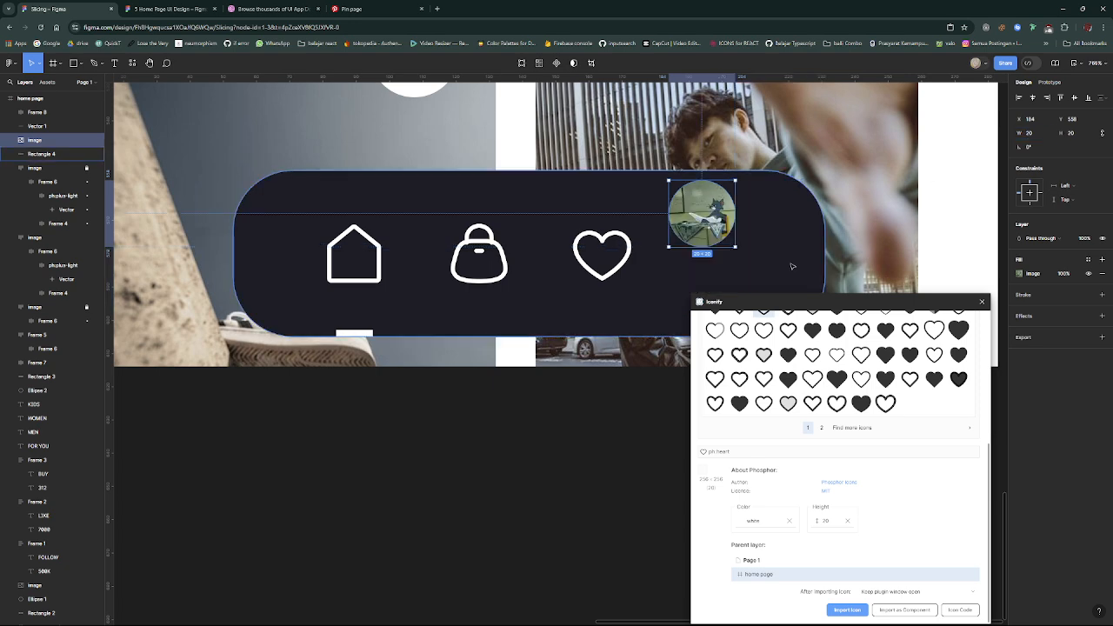
left_click_drag(715, 225, 733, 248)
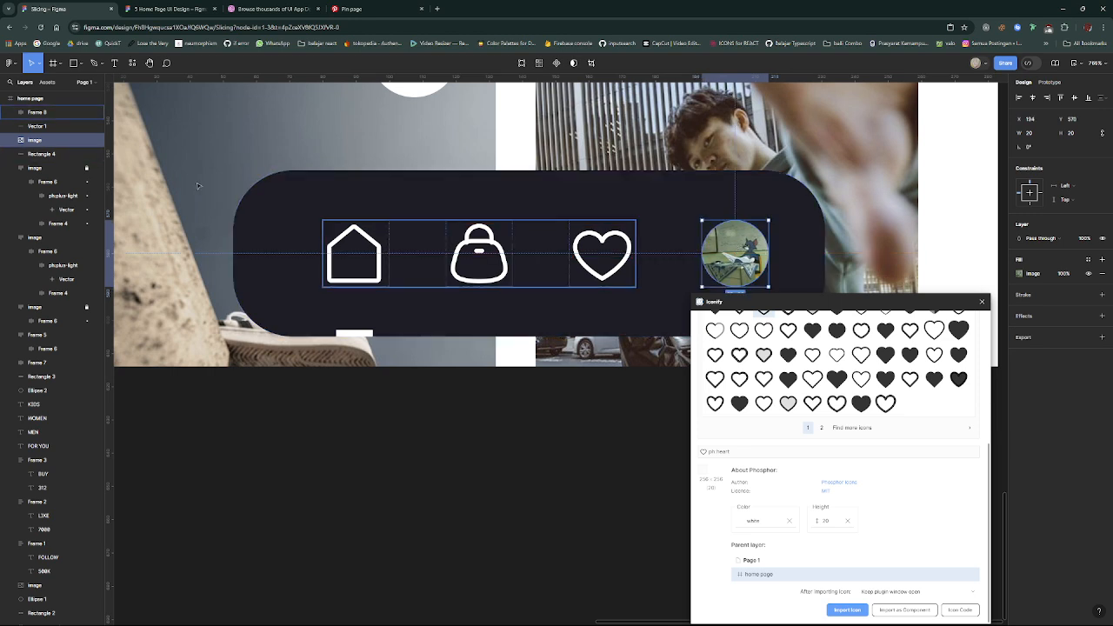
- Add the profile image to the icons' auto layout frame as its last item, after the heart
mouse_move(50, 140)
left_mouse_down()
mouse_move(49, 166)
mouse_move(50, 118)
left_mouse_up()
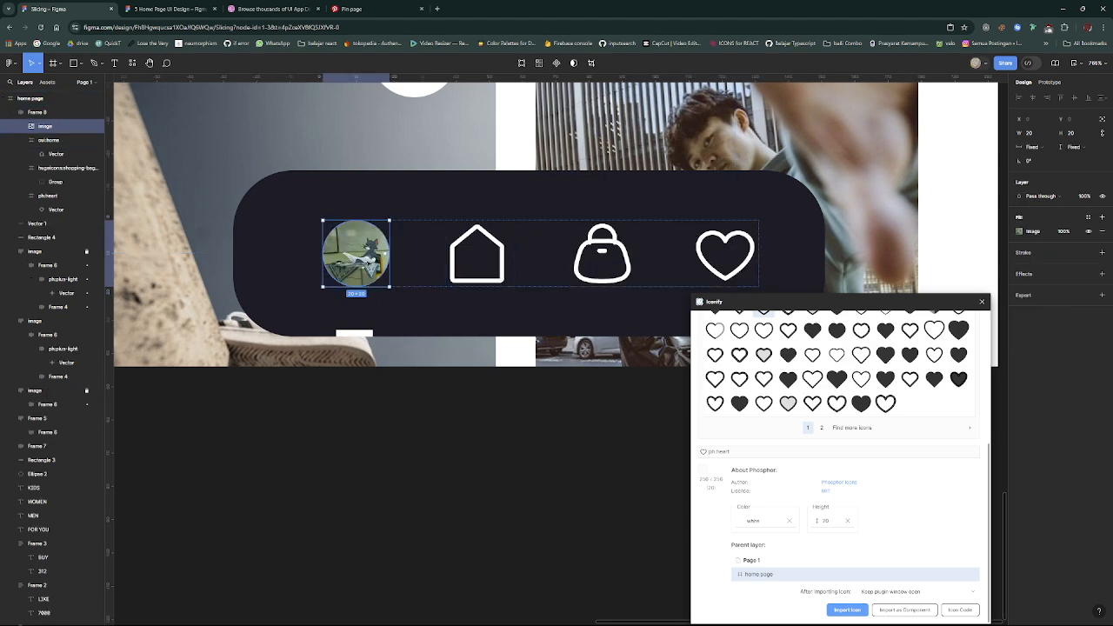
left_click_drag(408, 258, 730, 257)
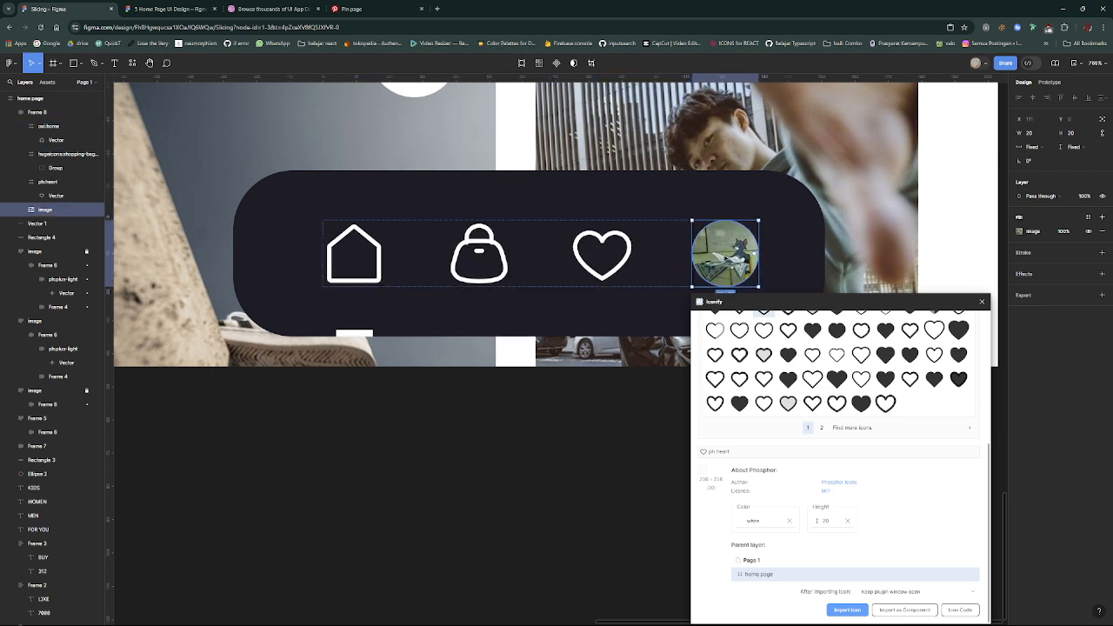
left_click(570, 445)
- Check the icon row's spacing against the dark navigation bar and nudge the row left to X 76
left_click(776, 239)
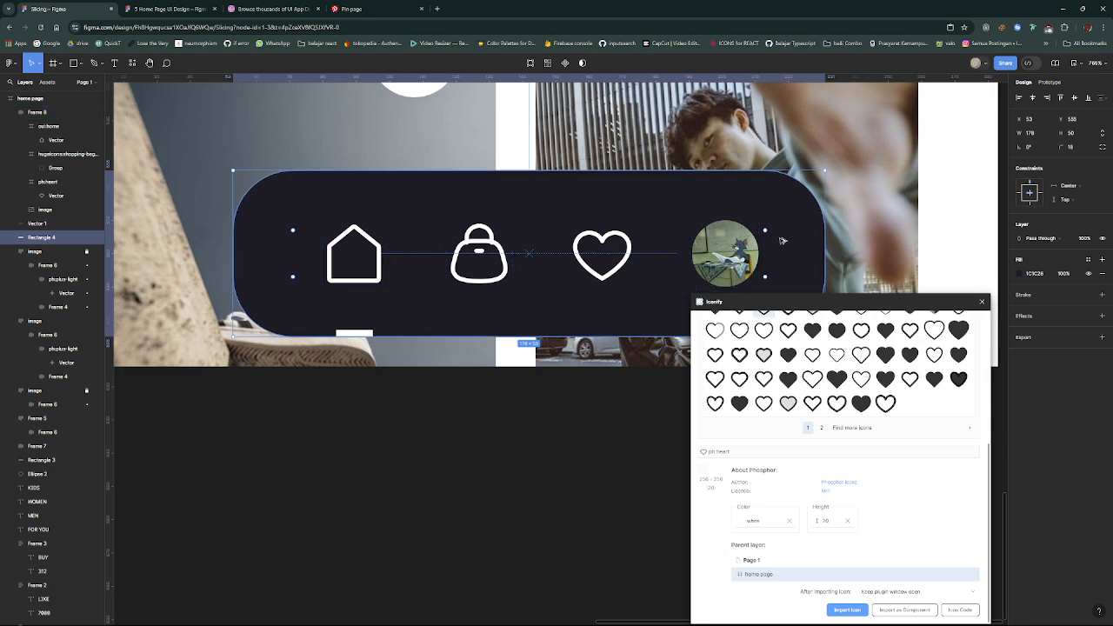
key("alt")
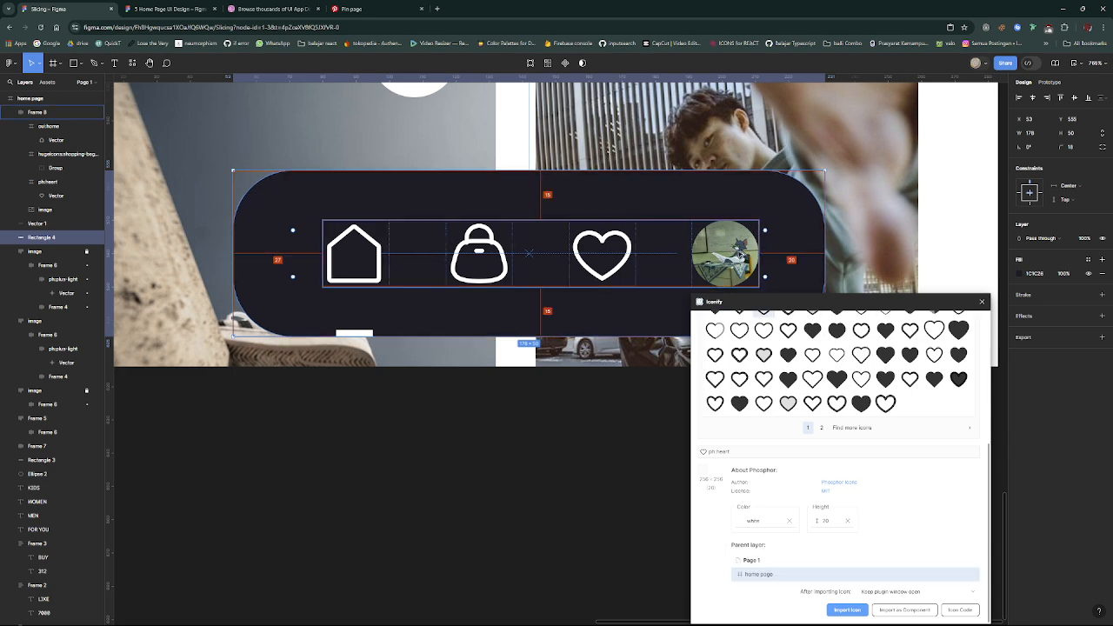
left_click(741, 255)
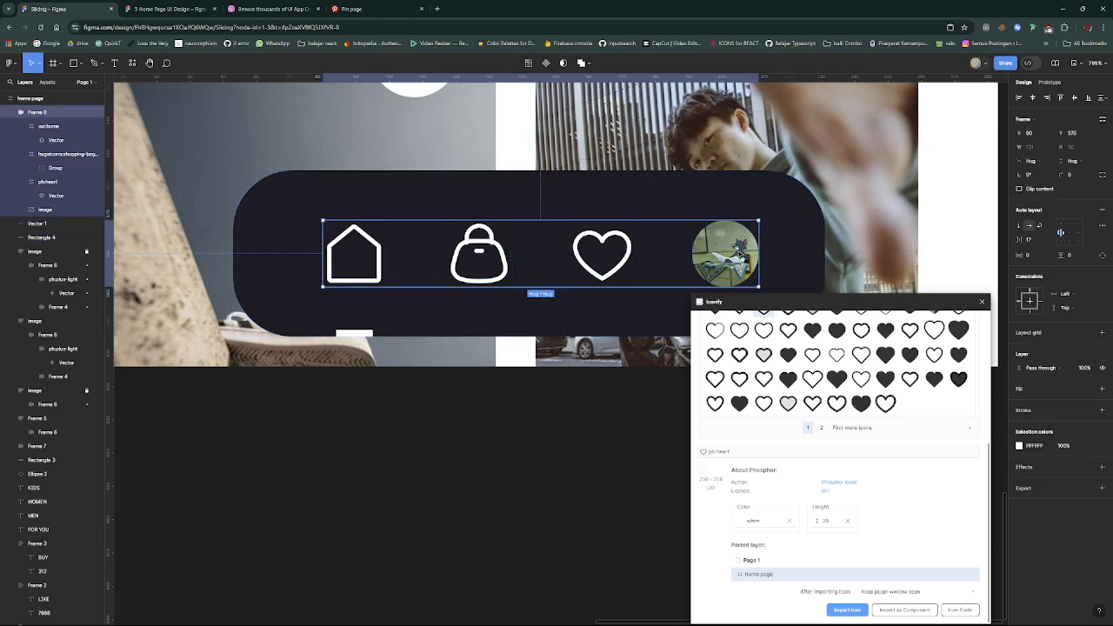
key("Left")
key("Left")
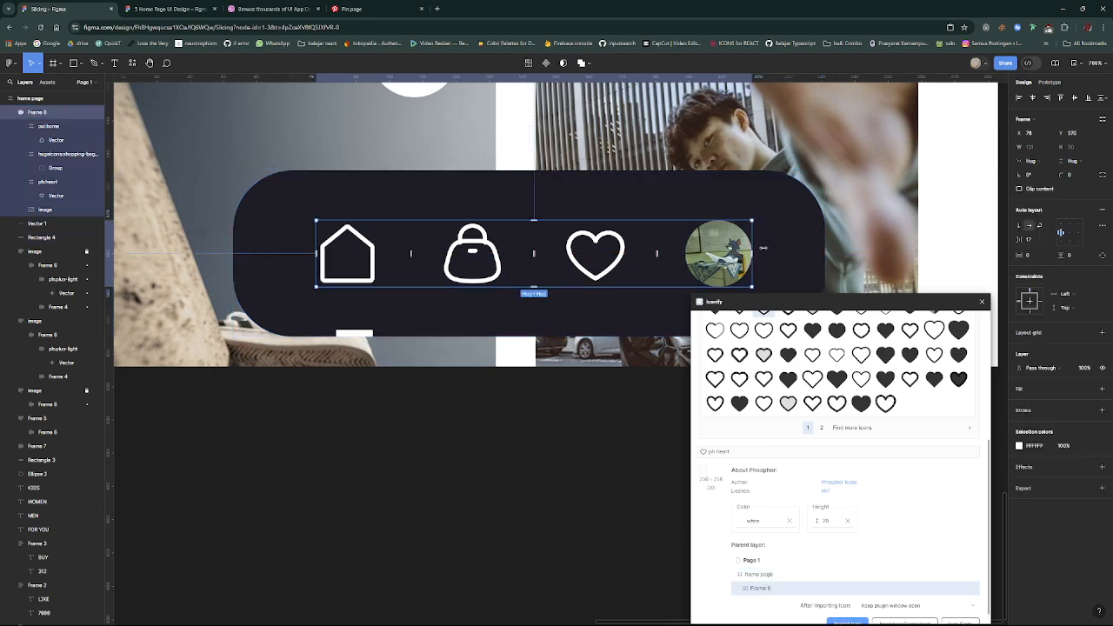
key("alt")
key("Left")
key("Left")
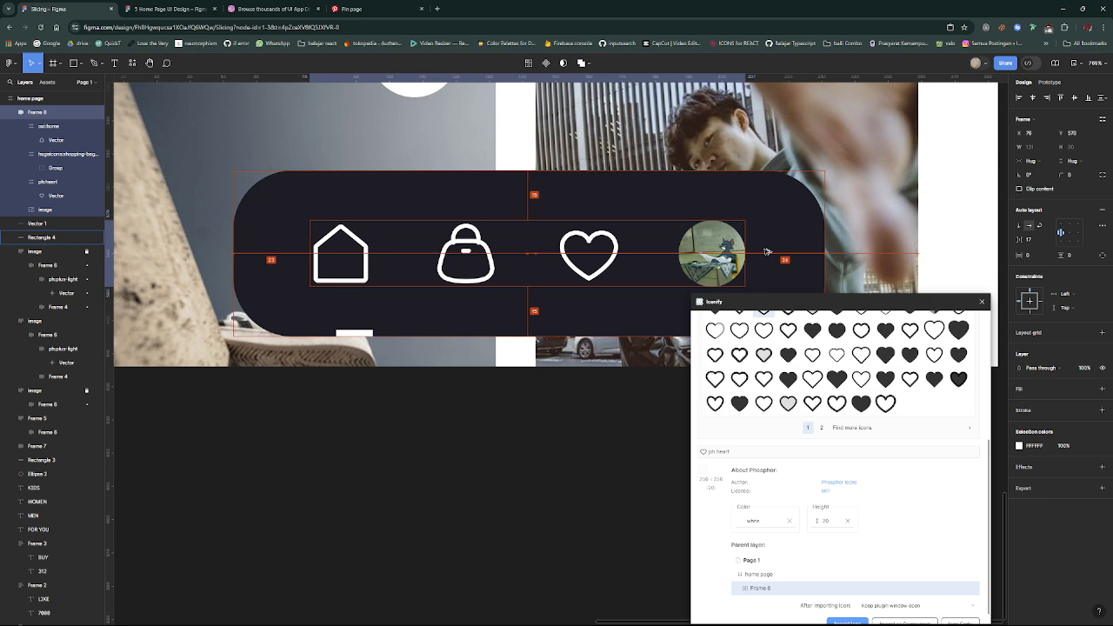
- Move the short white indicator line left to X 80 so it sits beneath the home icon, and deselect it
double_click(363, 334)
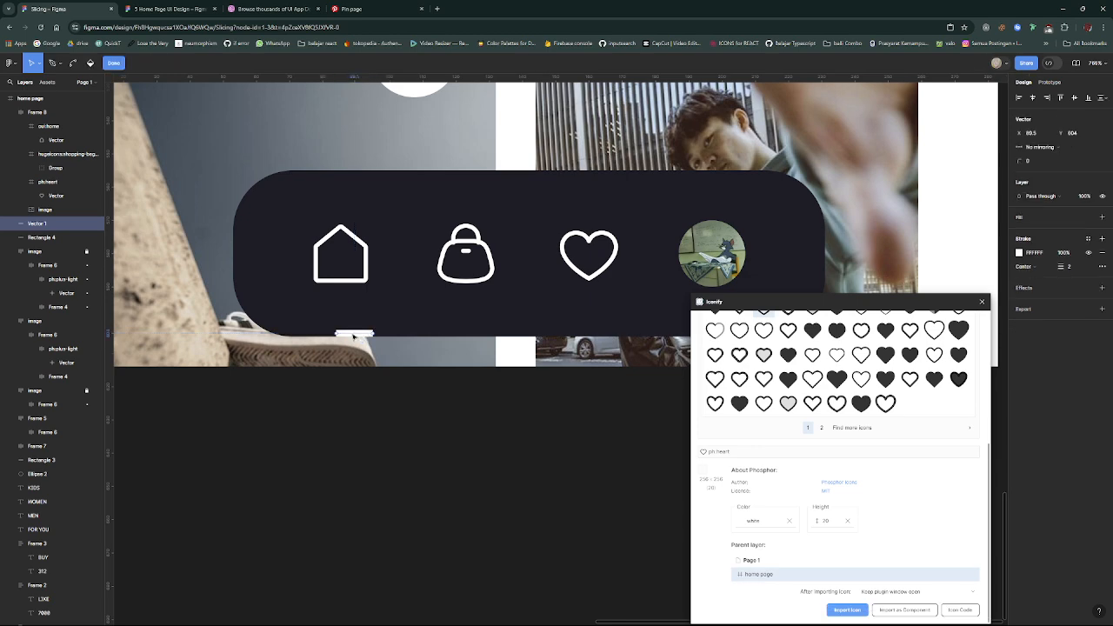
key("Escape")
left_click_drag(348, 337, 337, 337)
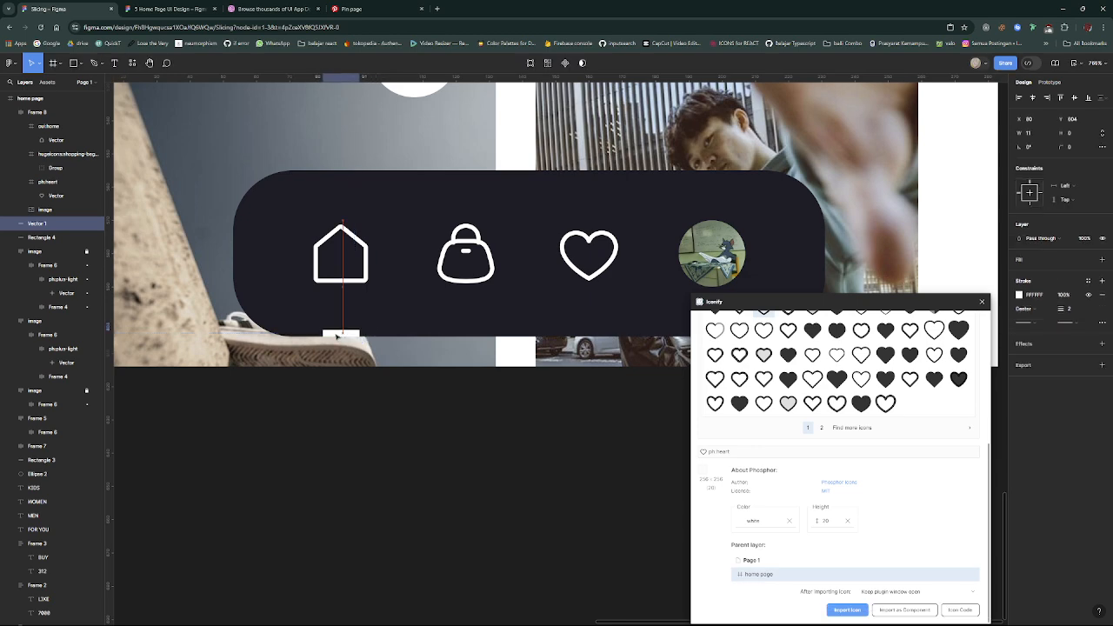
scroll(453, 383, "down", 5, "ctrl")
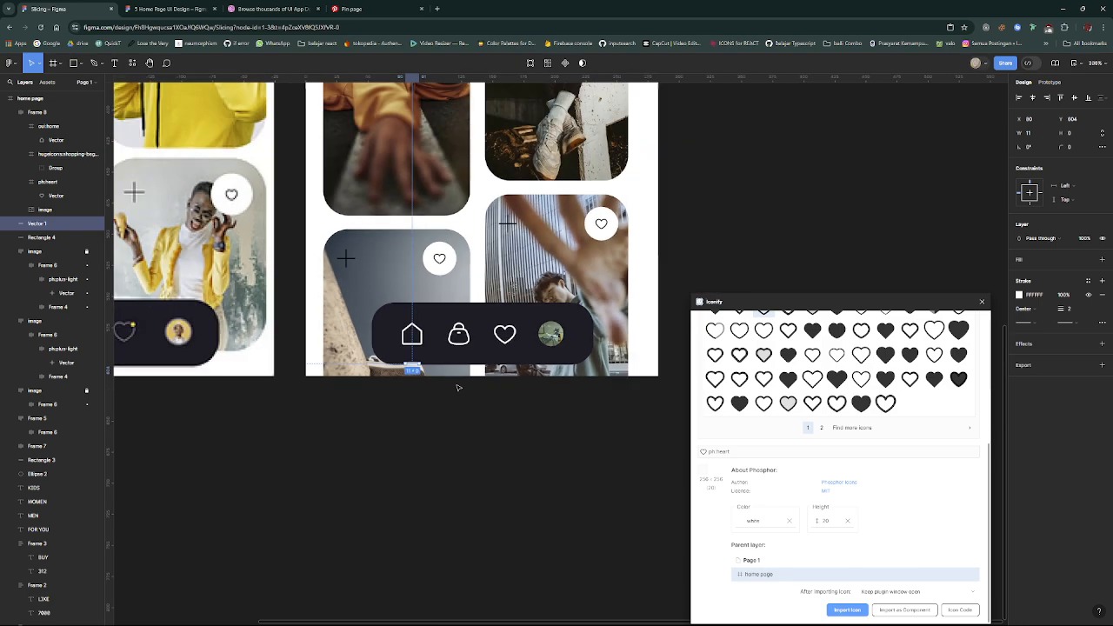
left_click(458, 387)
- Recolour the navigation bar's shopping bag and heart icons to grey 7B7B7B and close the Iconify plugin window
scroll(458, 387, "down", 5, "ctrl")
scroll(458, 386, "up", 6, "ctrl")
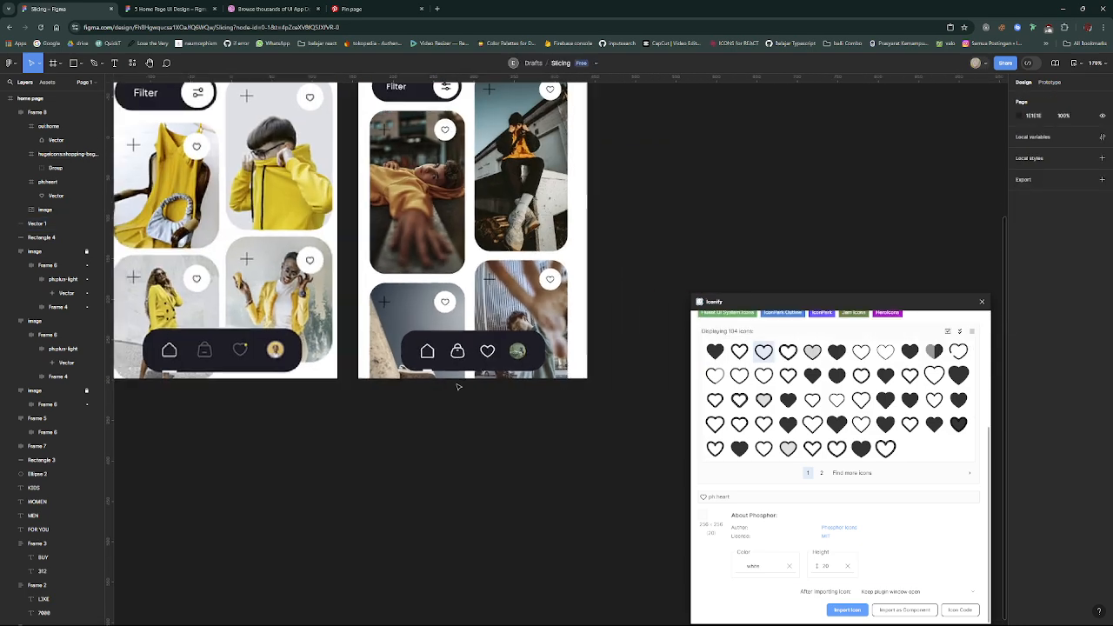
scroll(458, 387, "up", 3)
scroll(459, 387, "down", 2)
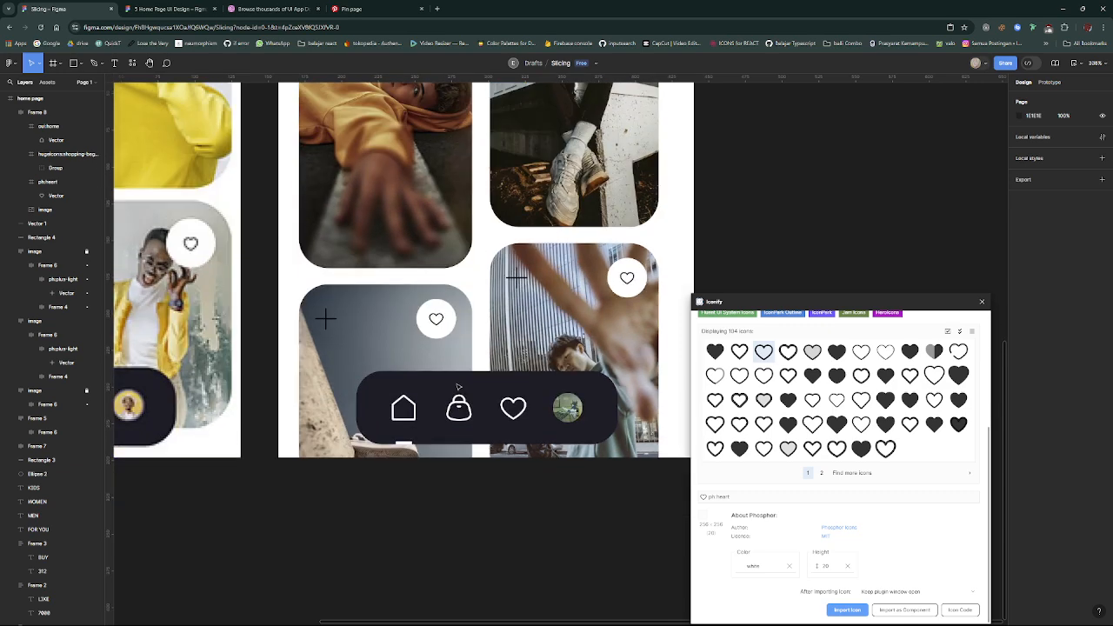
left_click(514, 406)
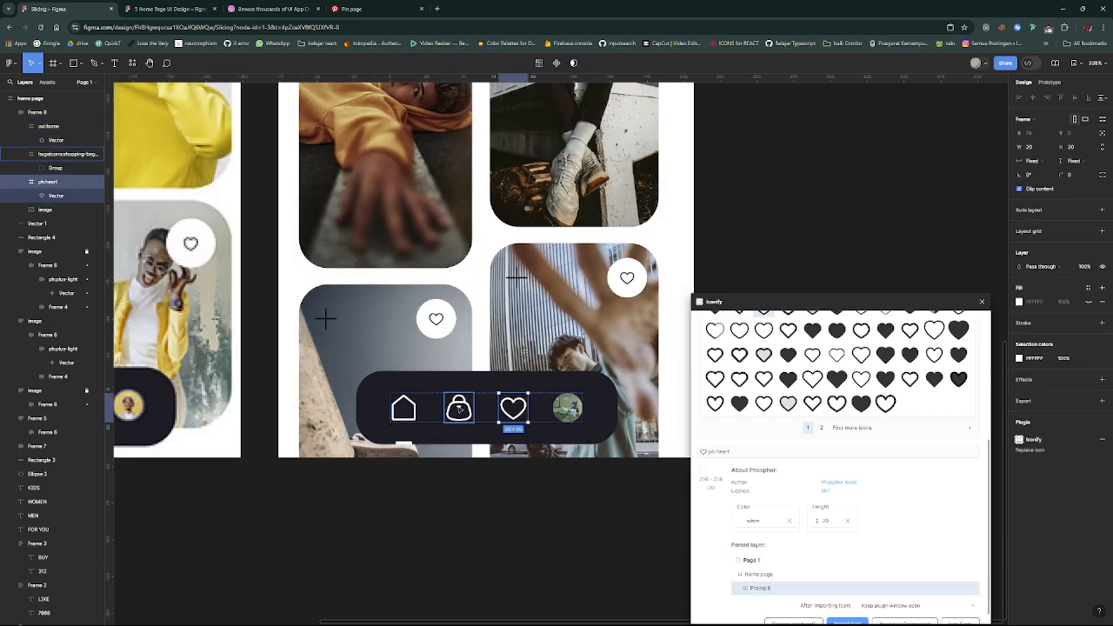
left_click(459, 407, "shift")
left_click(1018, 358)
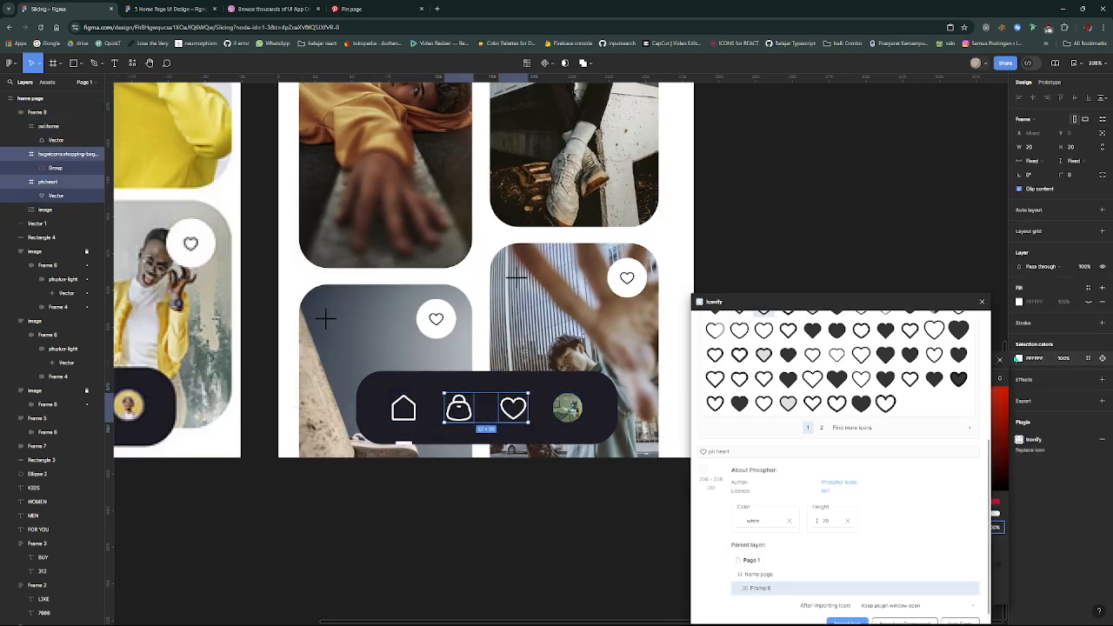
scroll(853, 374, "up", 4)
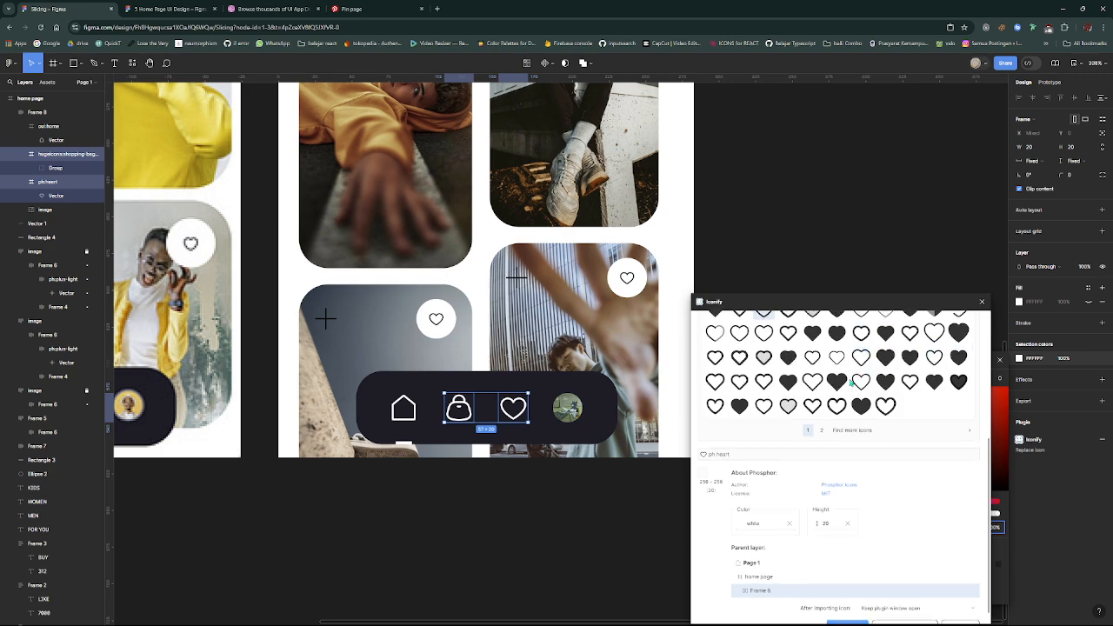
left_click(980, 300)
left_click_drag(908, 438, 904, 440)
scroll(569, 508, "left", 5)
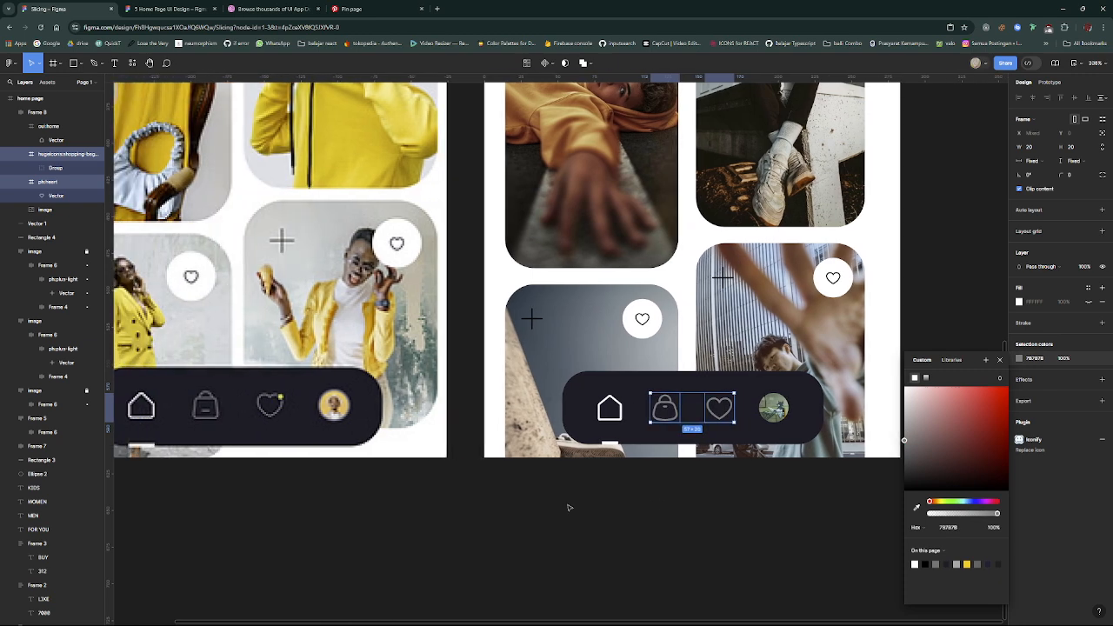
scroll(678, 473, "right", 2)
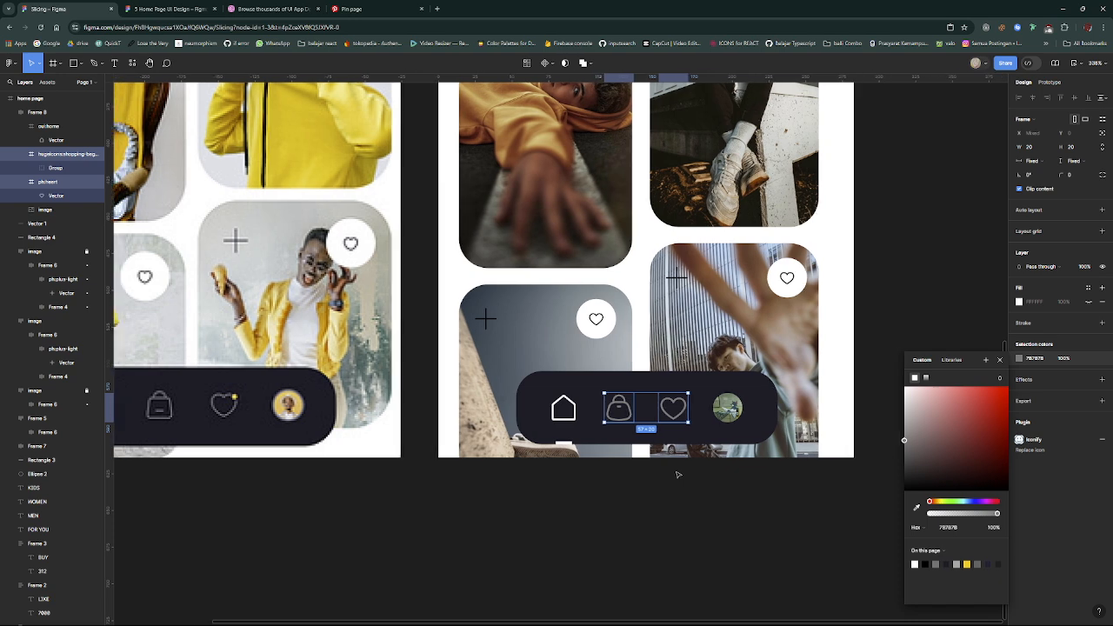
left_click(678, 474)
- Widen the white indicator line beneath the home icon to 13, starting at X 79, and deselect it
scroll(674, 474, "left", 5)
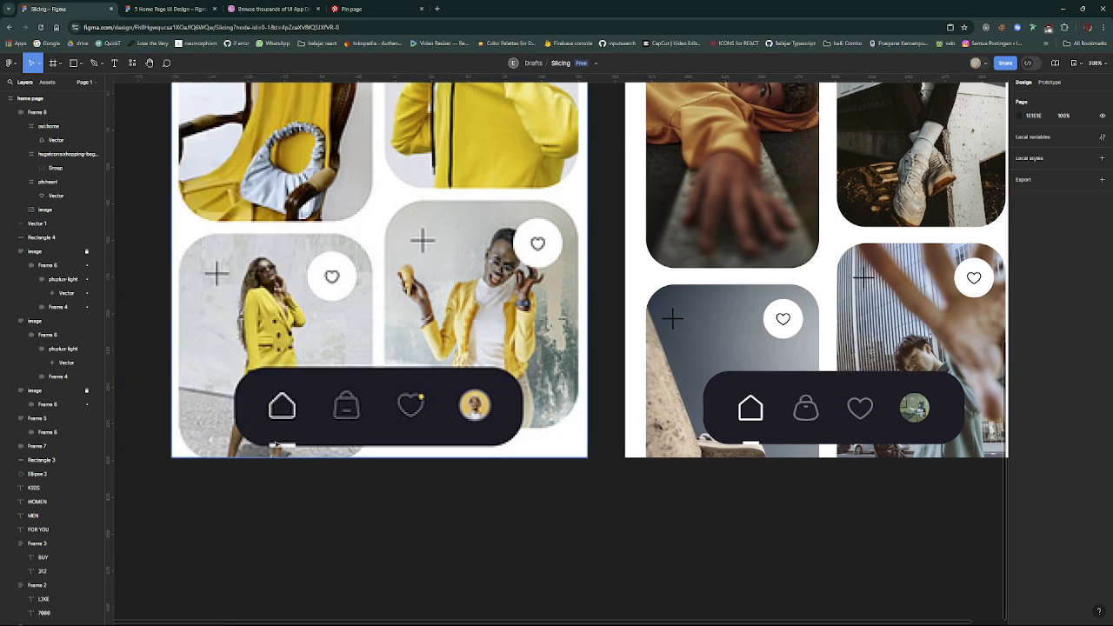
scroll(783, 474, "right", 2)
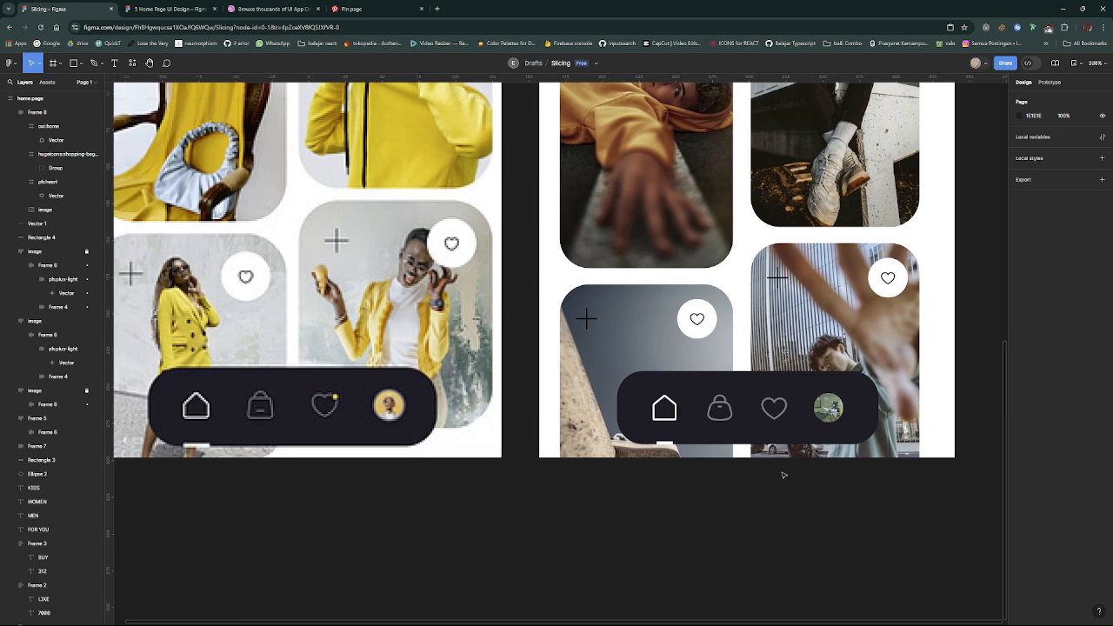
scroll(673, 459, "up", 5)
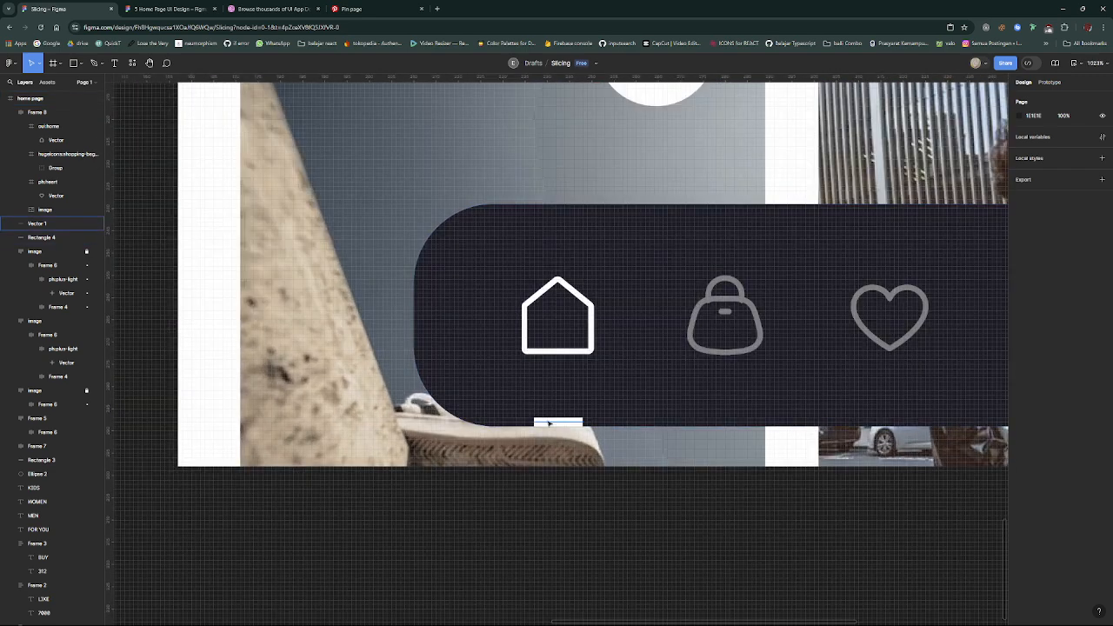
left_click(530, 422)
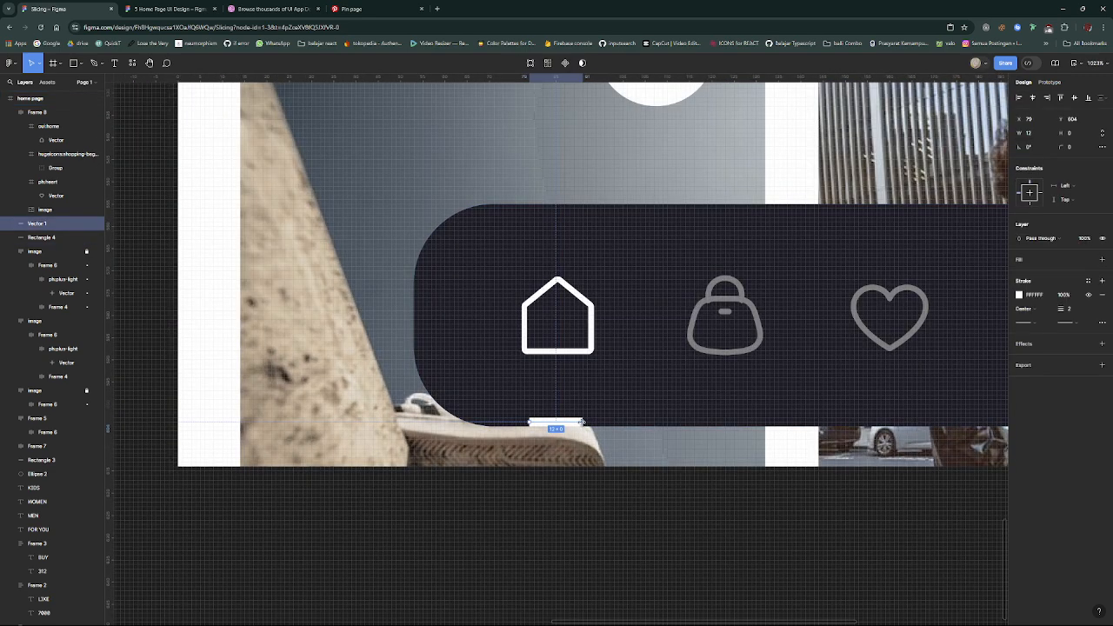
left_click_drag(585, 422, 588, 421)
scroll(587, 422, "down", 6)
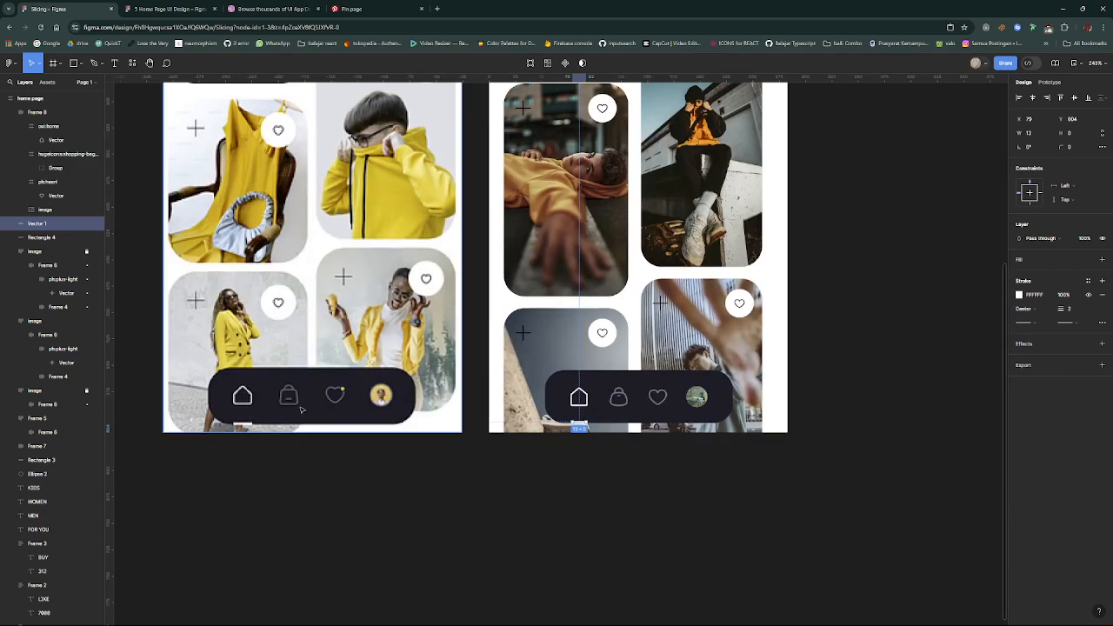
left_click(586, 465)
- Compare the navigation bar and the full home page with the reference design, including the dark bar's properties
scroll(701, 444, "down", 3)
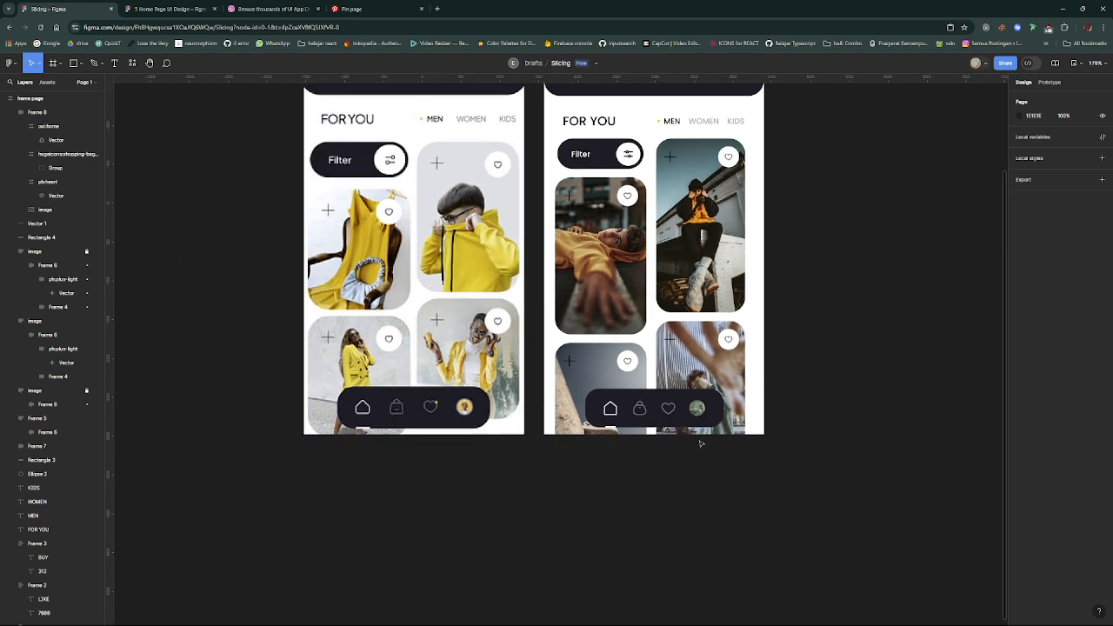
left_click(692, 424)
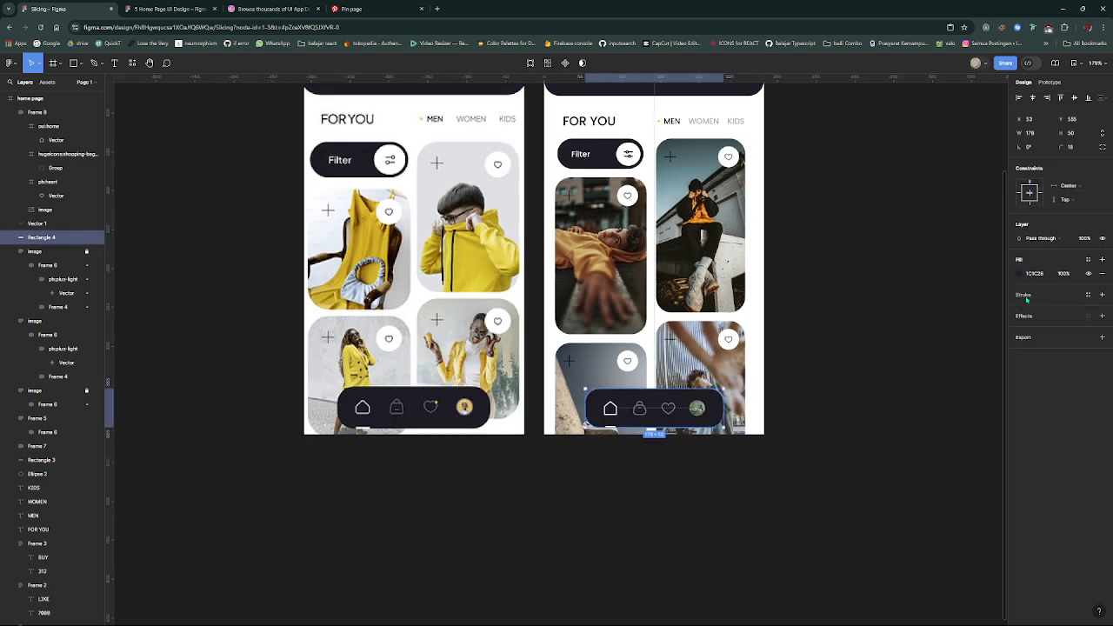
left_click(703, 496)
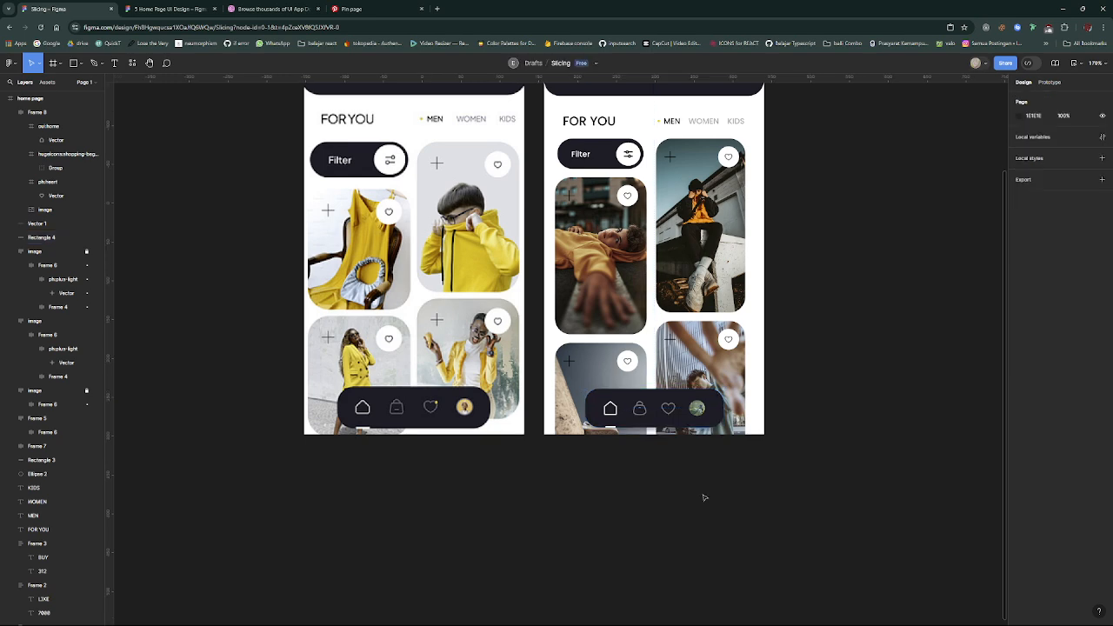
scroll(703, 496, "up", 4)
scroll(704, 496, "down", 2)
scroll(704, 496, "up", 3)
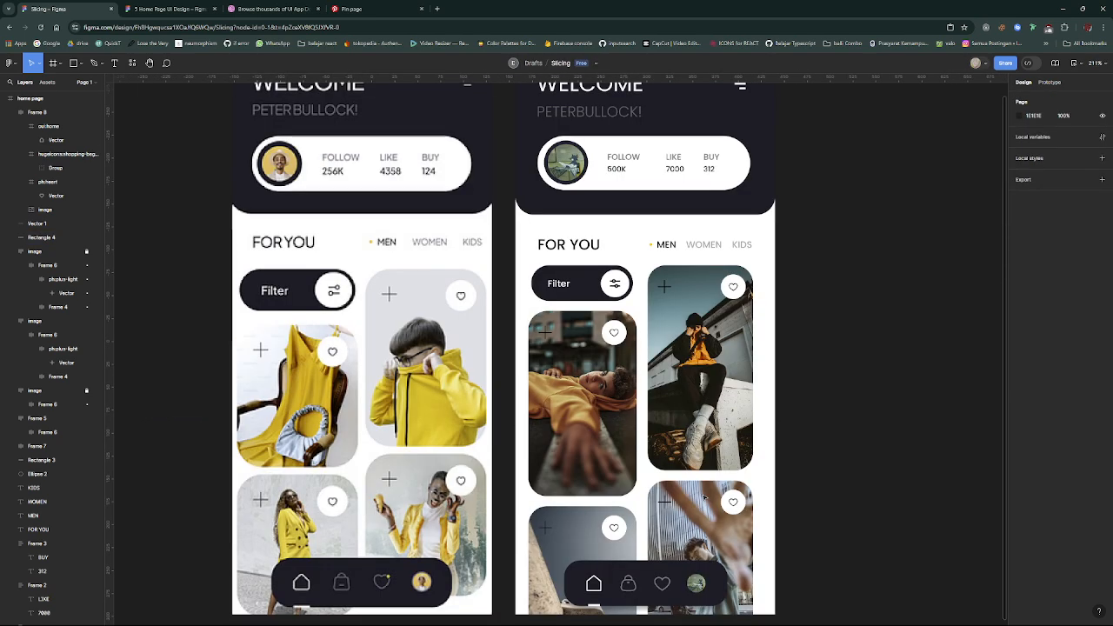
scroll(703, 496, "down", 3)
scroll(763, 443, "up", 2)
scroll(763, 443, "down", 2)
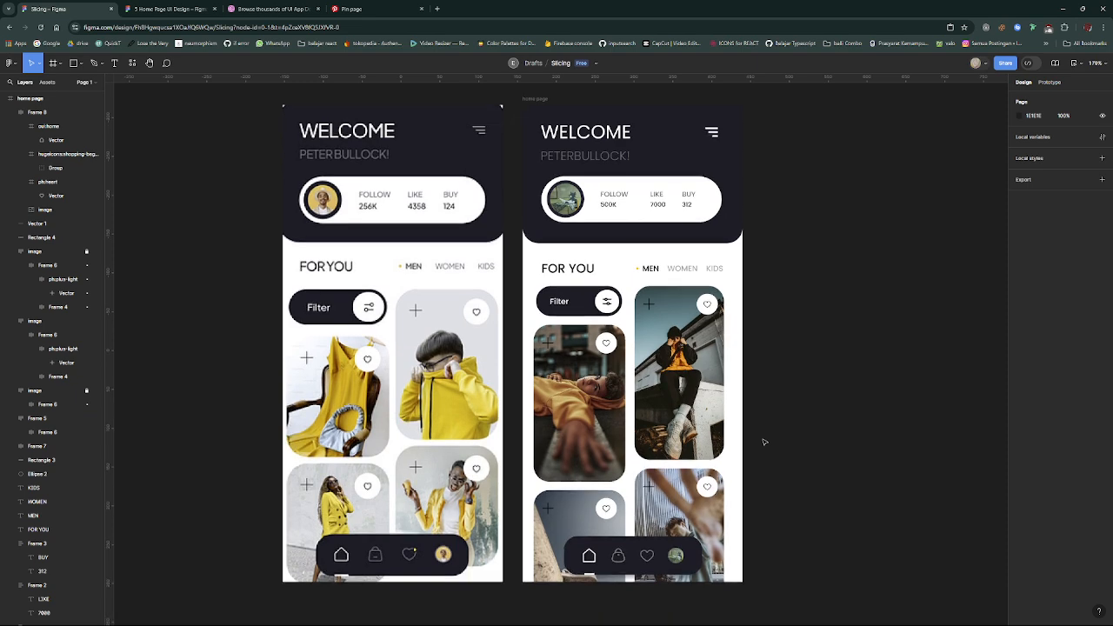
- Recolour the header's hamburger menu icon to grey 6F6F6F and deselect it
left_click(713, 140)
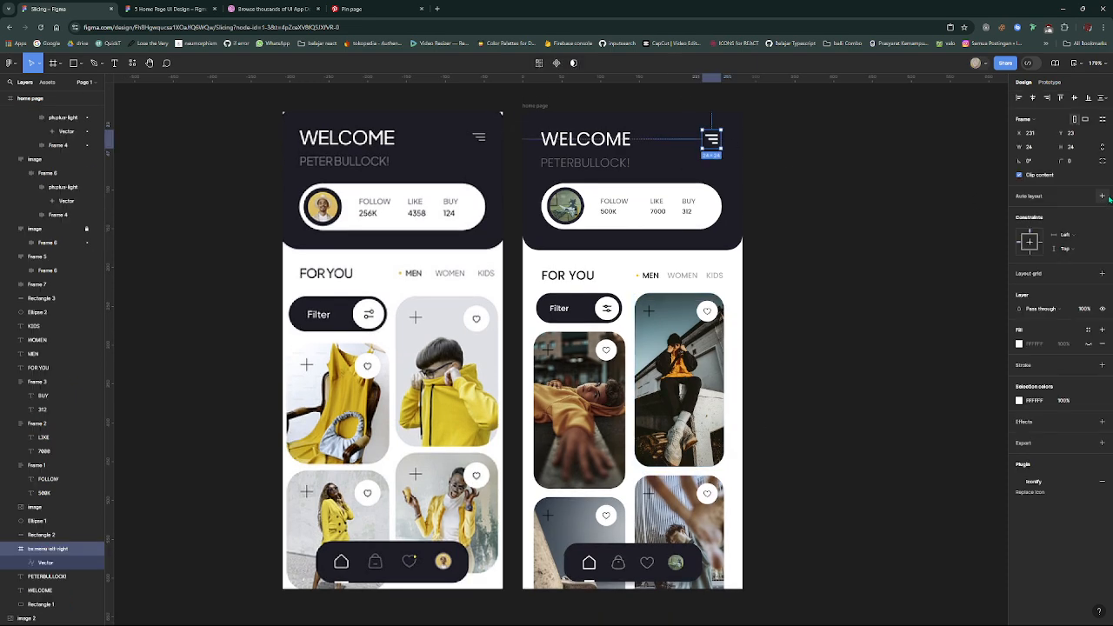
left_click(1019, 400)
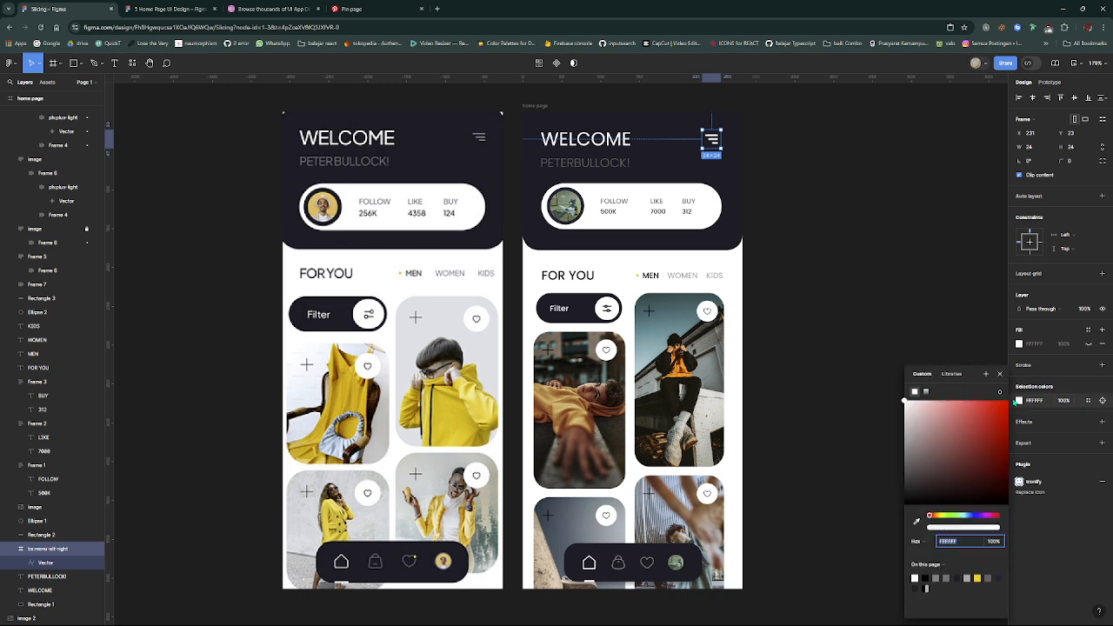
left_click(917, 412)
left_click_drag(906, 439, 889, 456)
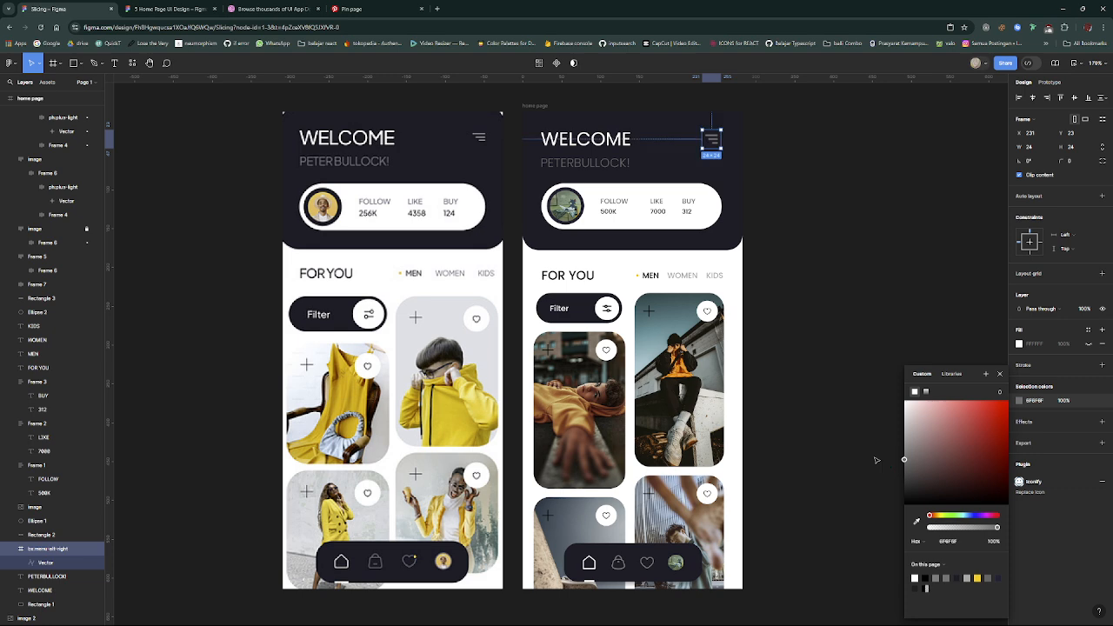
left_click(874, 456)
- Nudge the FOR YOU heading, the MEN, WOMEN and KIDS labels and the yellow dot slightly upward together, then deselect them
scroll(875, 454, "up", 3)
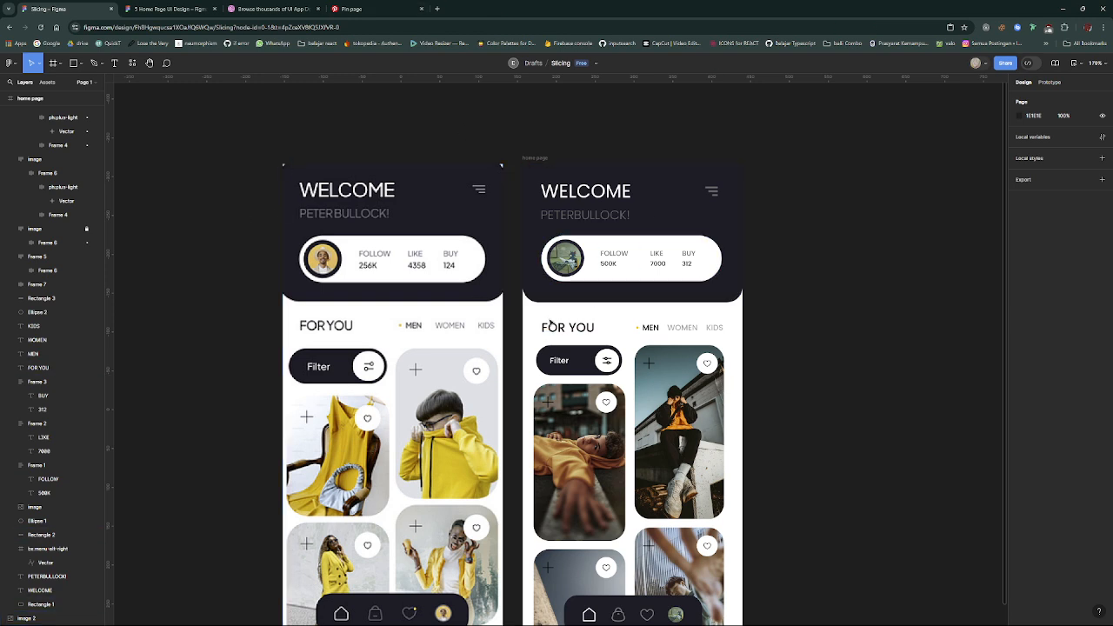
left_click_drag(727, 336, 533, 314)
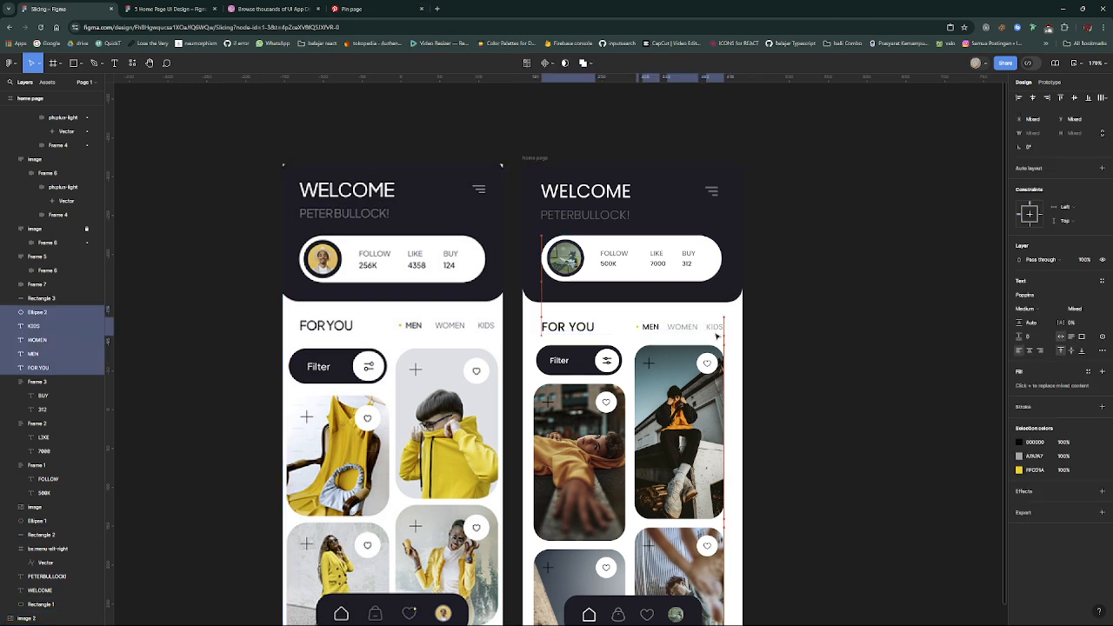
key("Up")
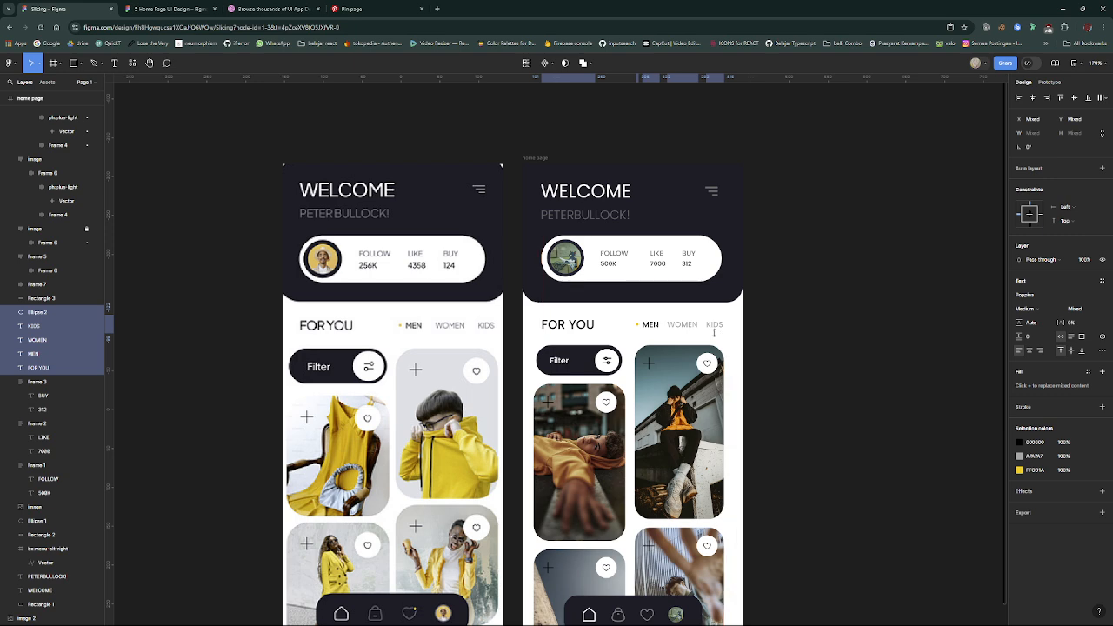
left_click(787, 344)
mouse_move(186, 616)
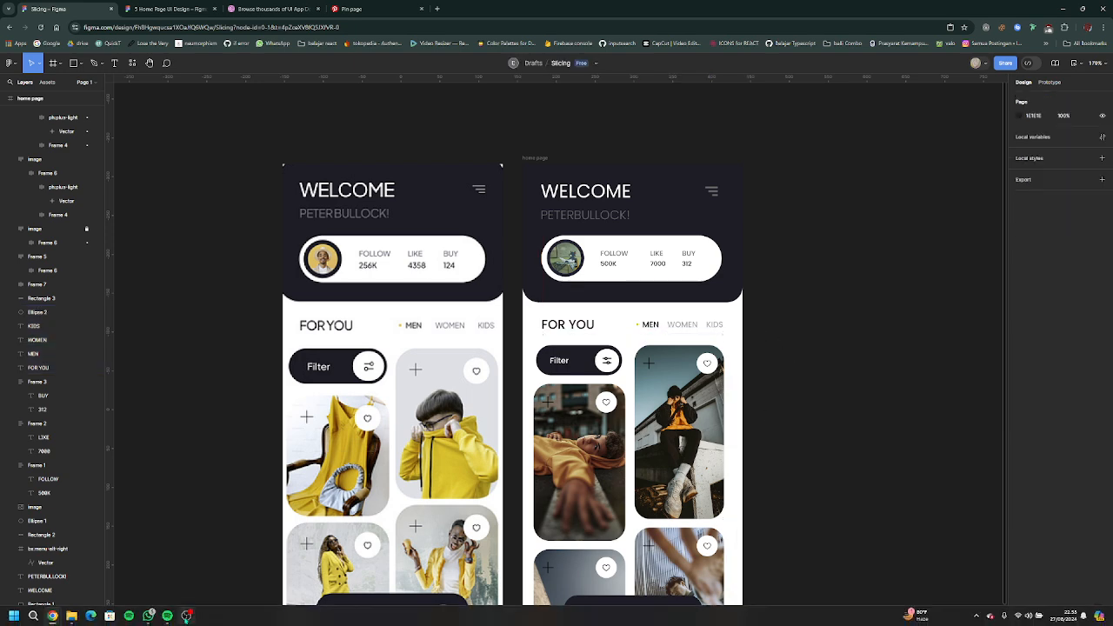